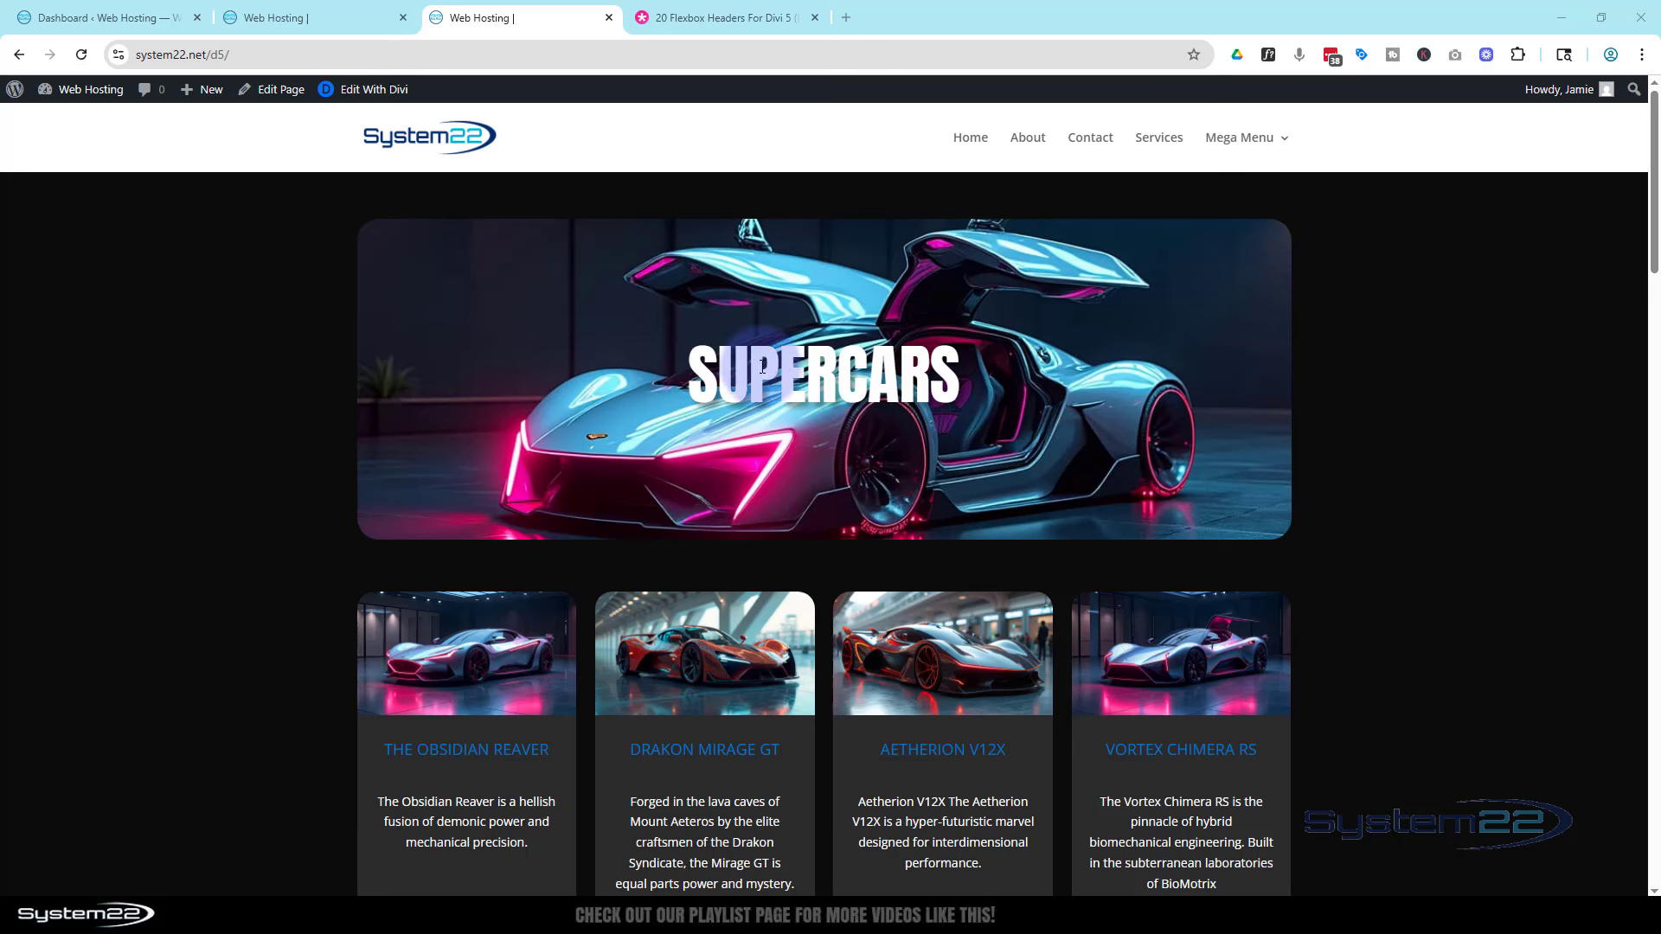
- Compare the site's plain default header, the customised header version and the Divi 5 flexbox headers blog post
click(727, 18)
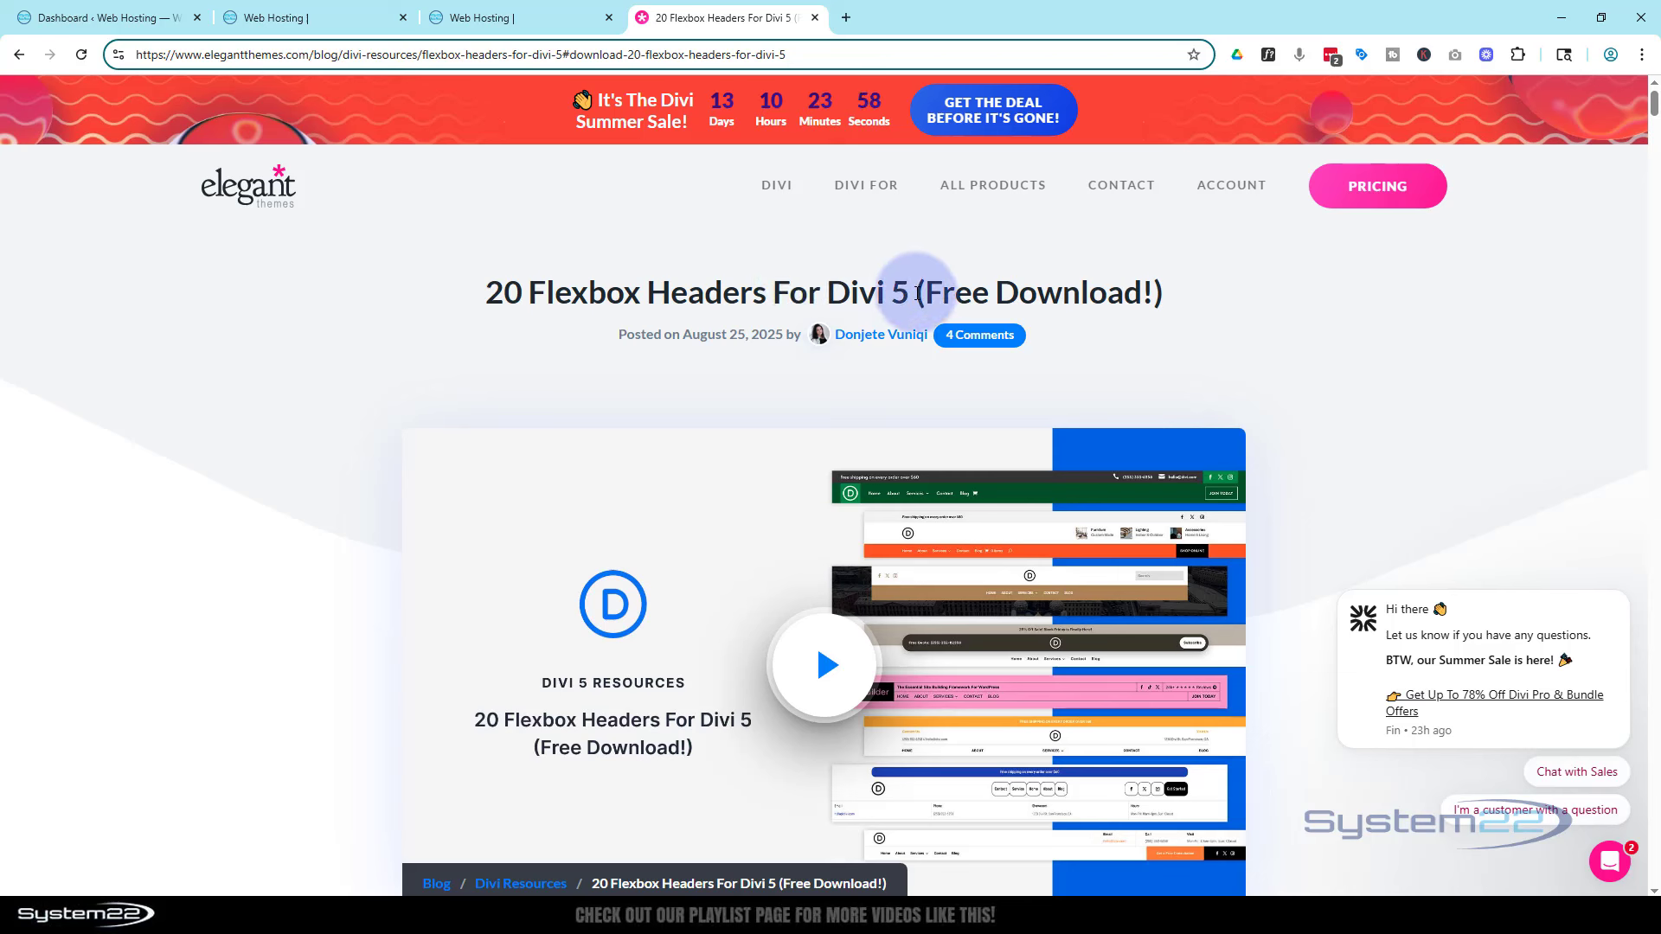
double_click(459, 54)
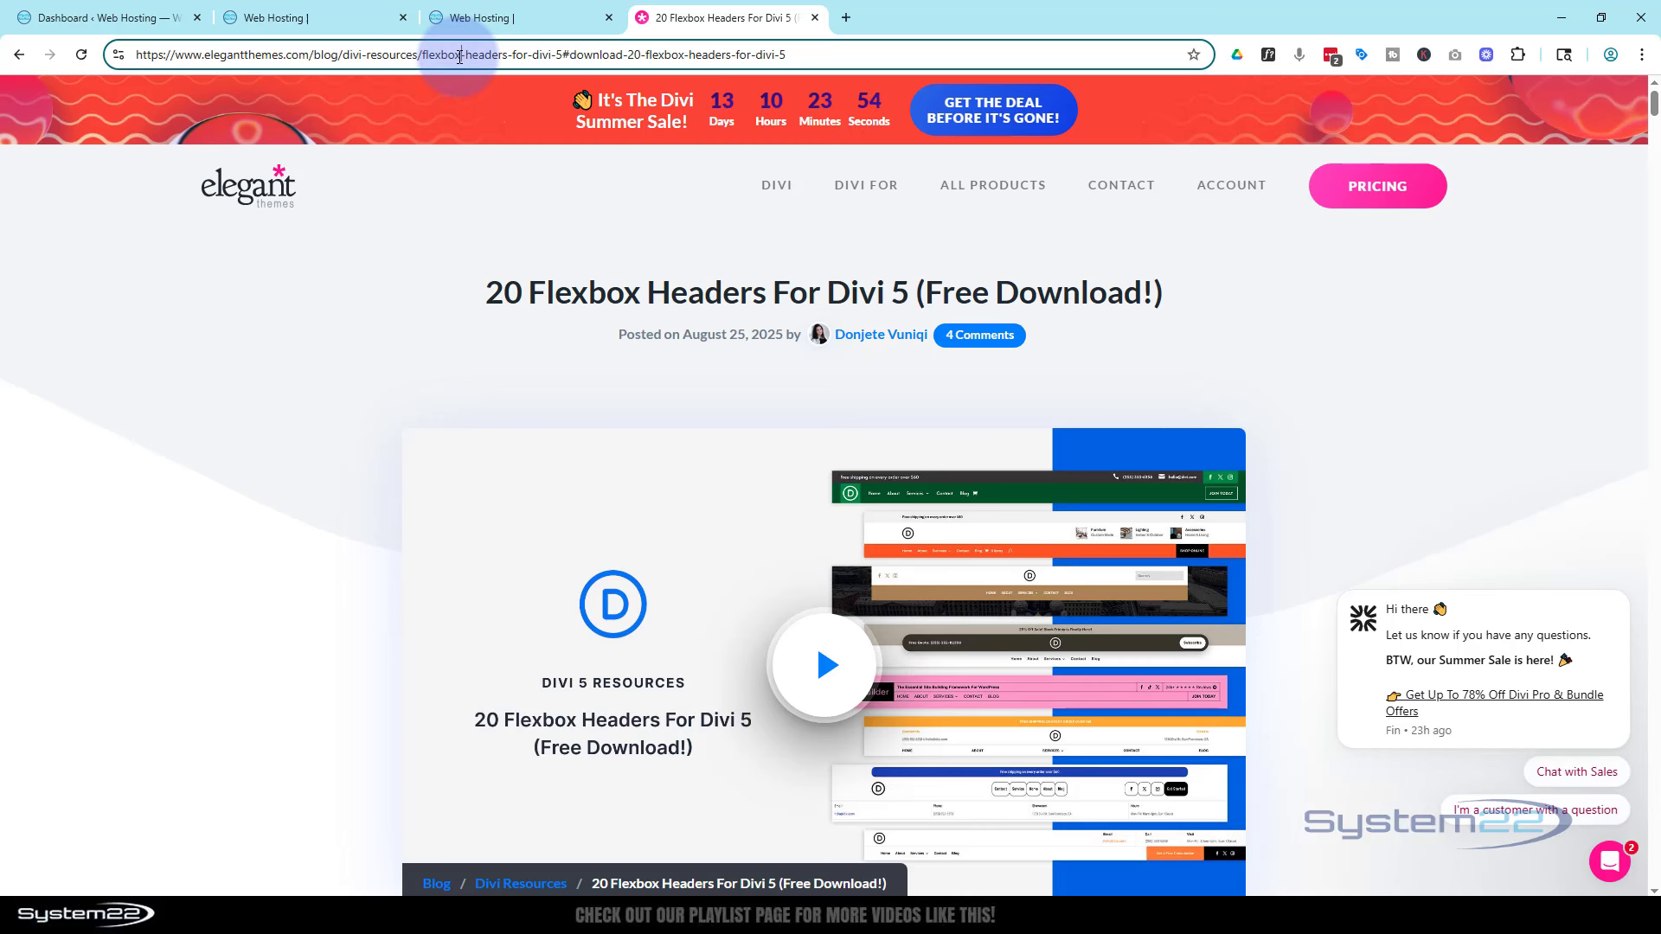
click(536, 23)
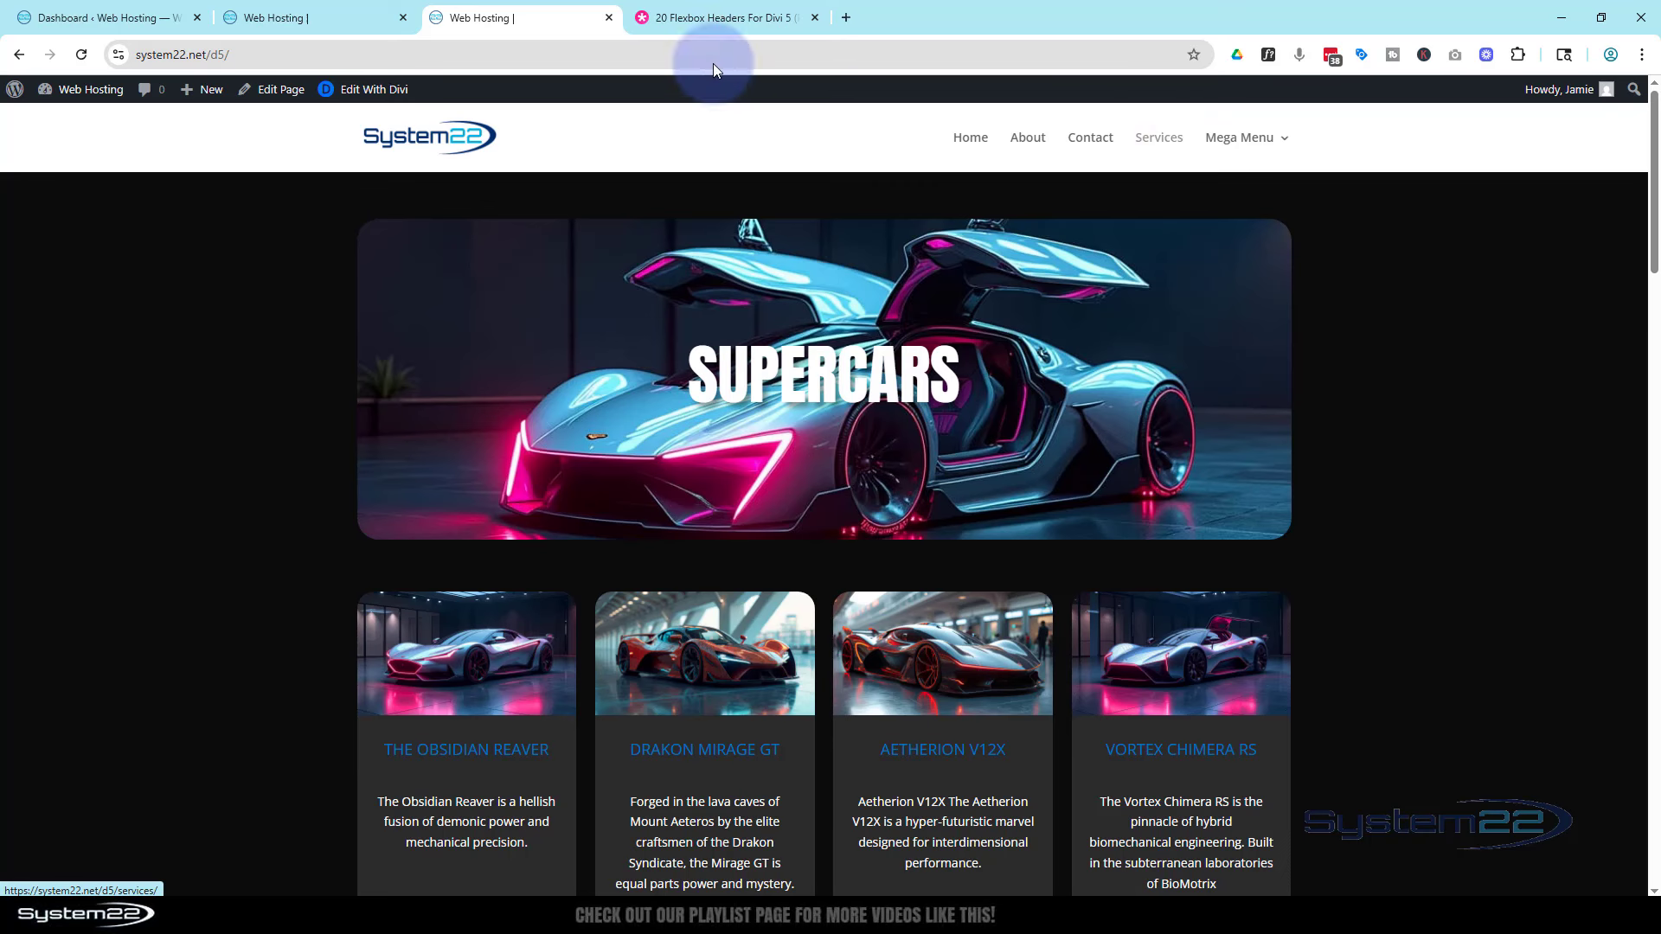
click(340, 14)
click(192, 169)
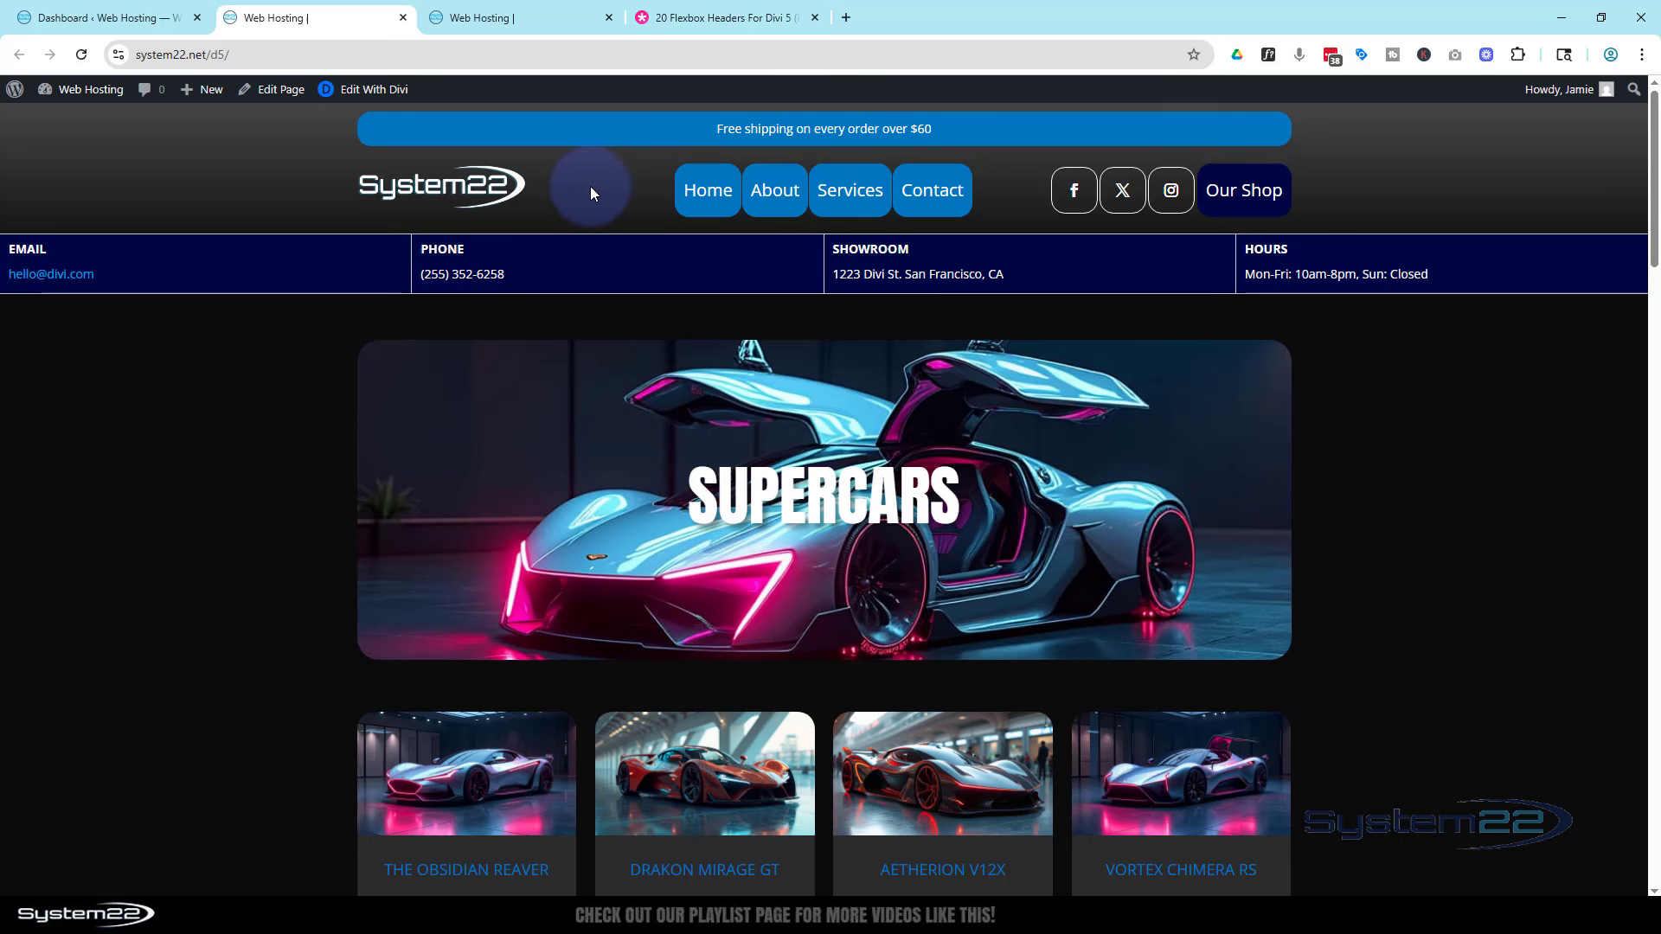
- Review the header designs in the 20 Flexbox Headers For Divi 5 post and download the header files
click(710, 17)
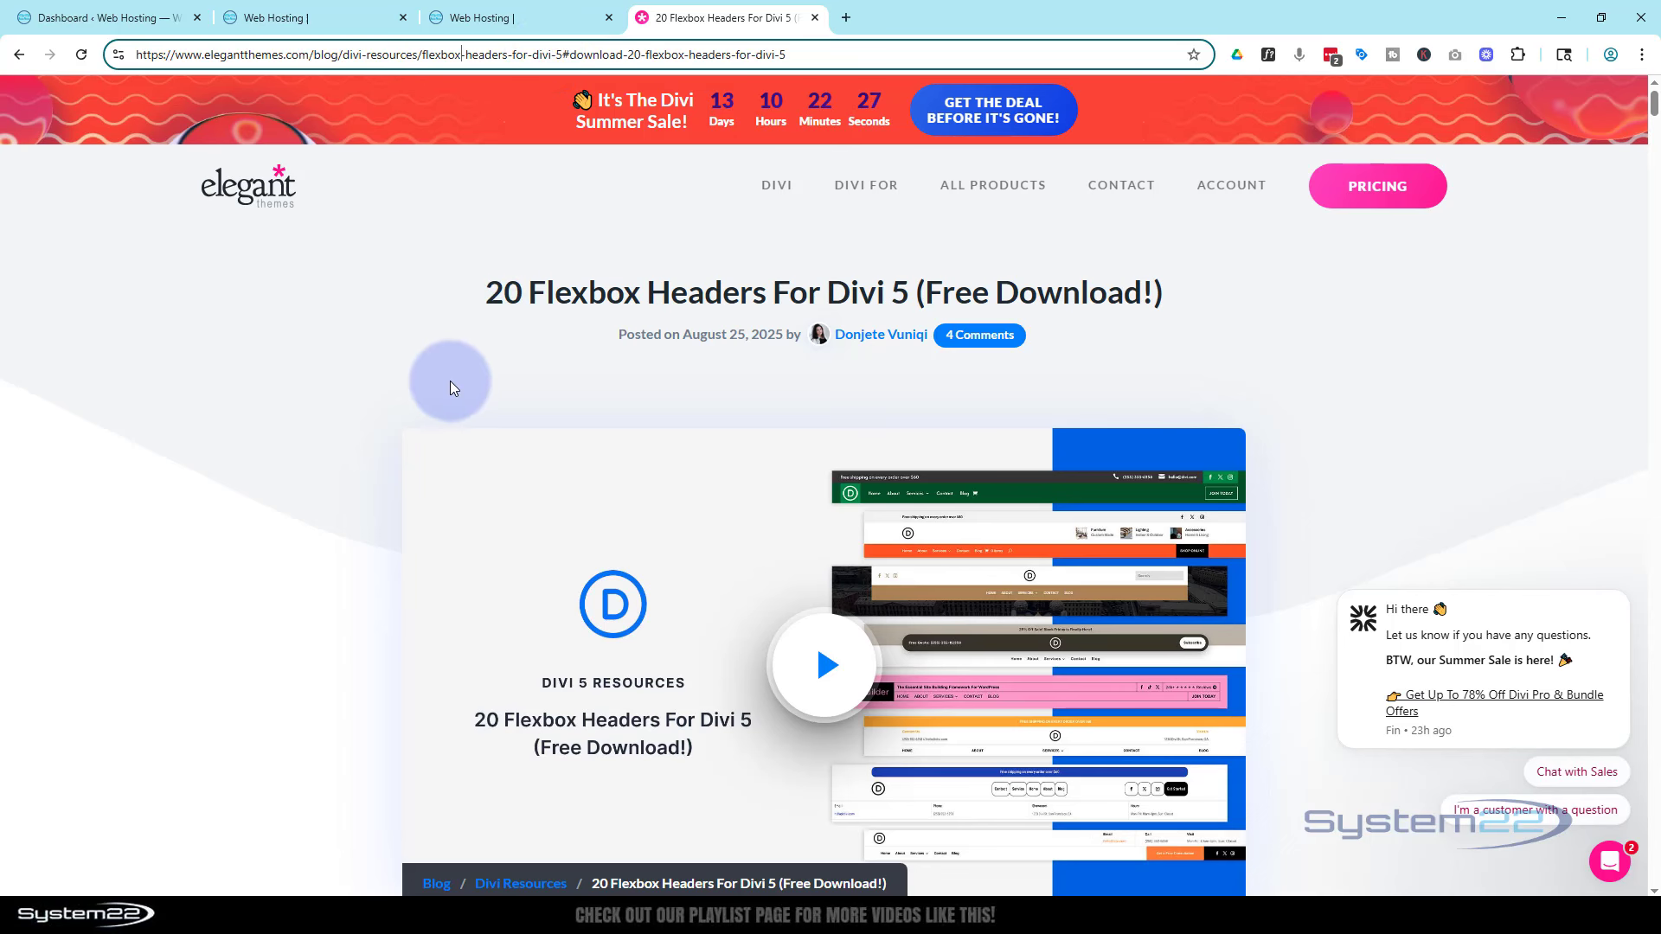
scroll(431, 386, down, 4)
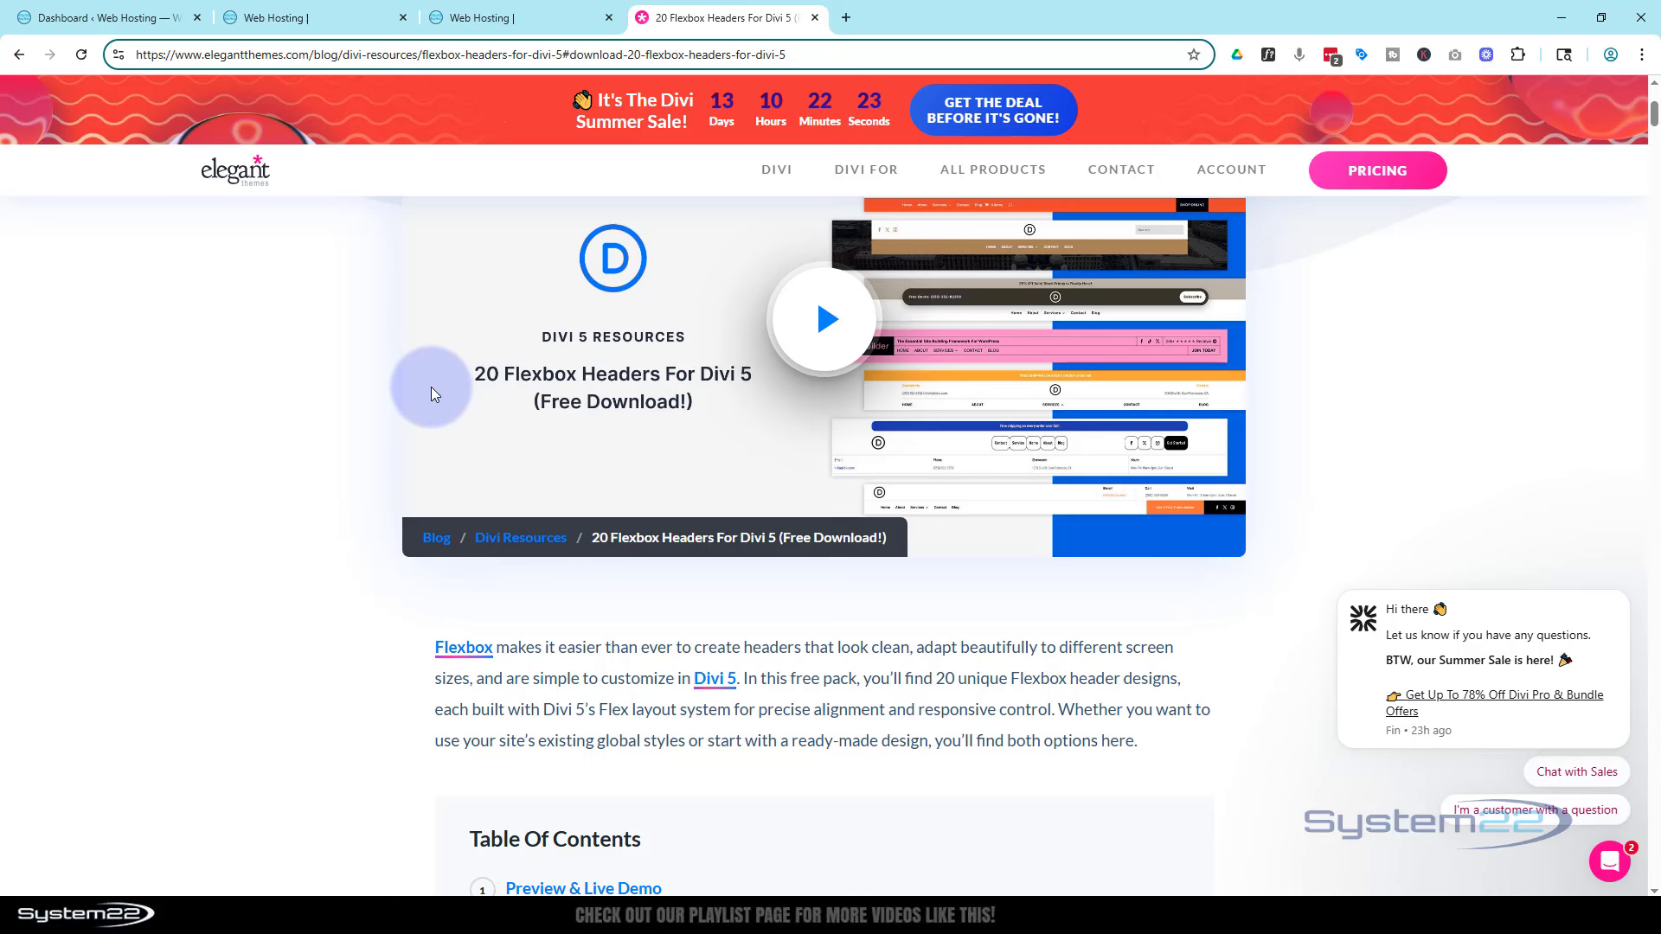
scroll(431, 387, down, 10)
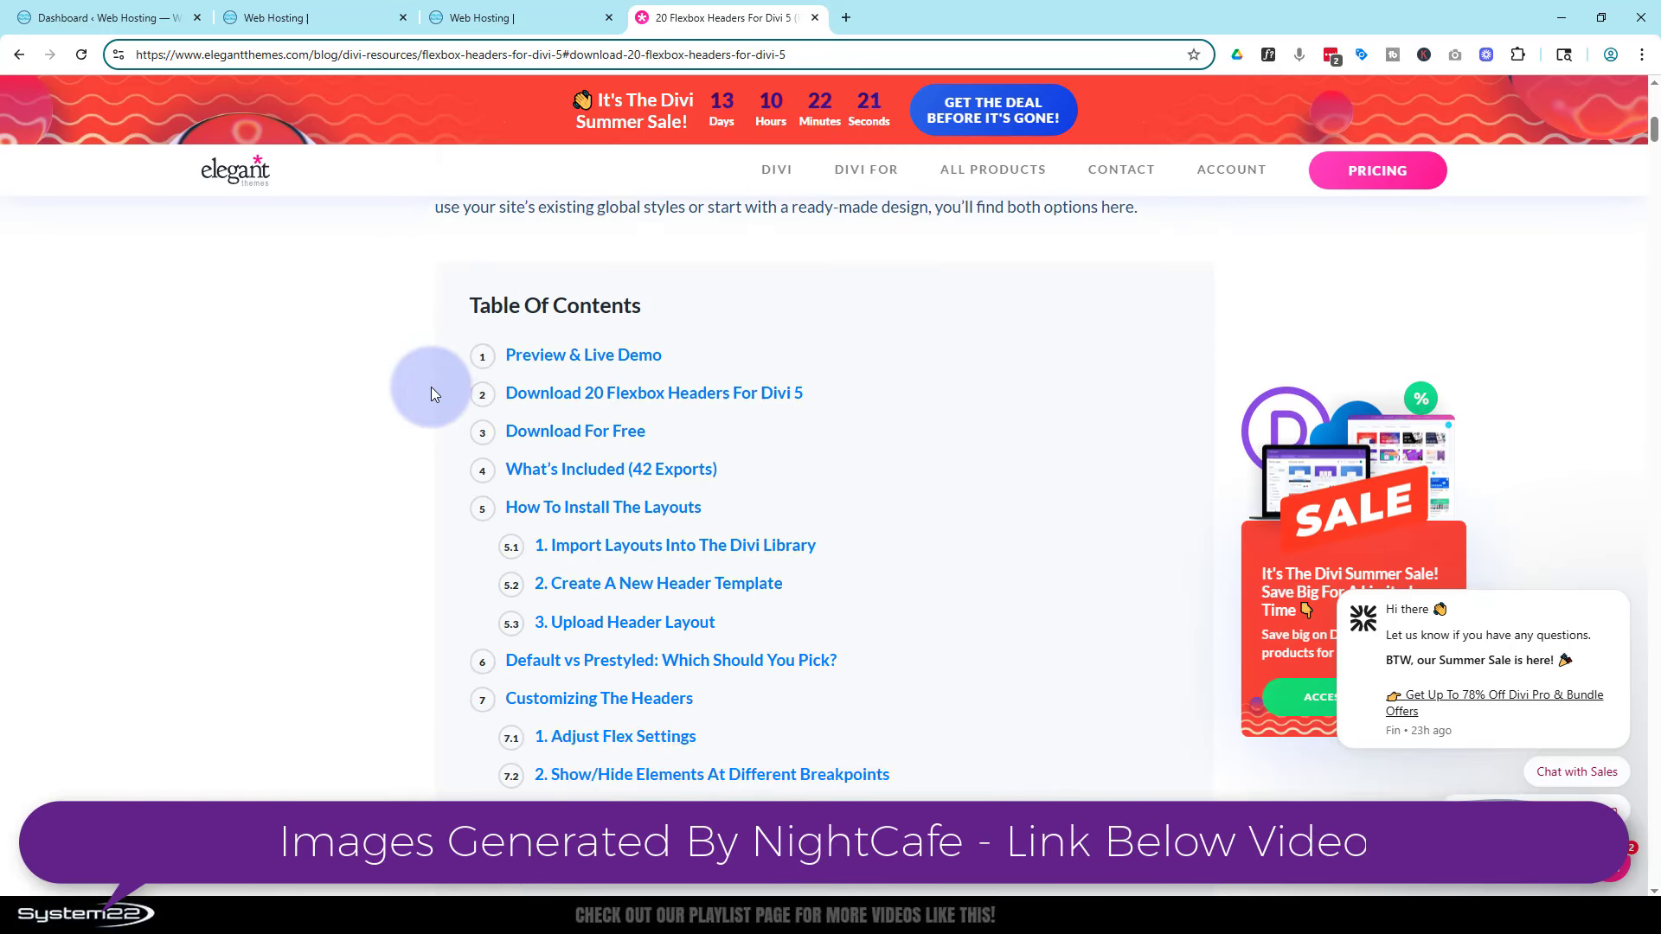
scroll(431, 387, down, 11)
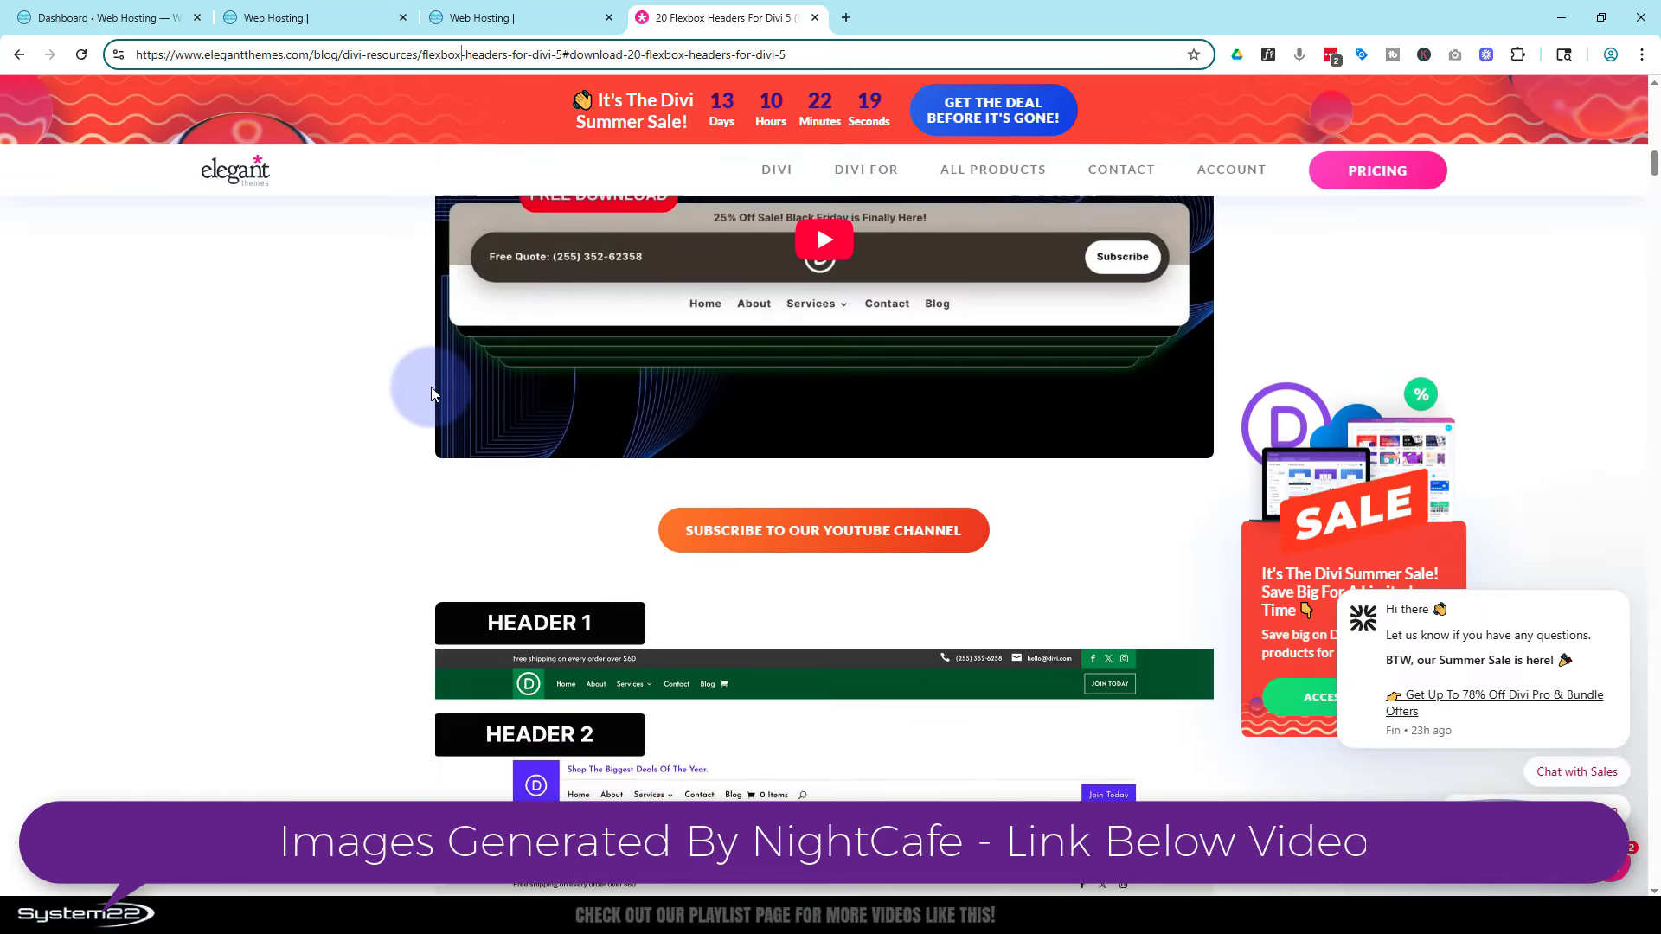
scroll(431, 387, down, 2)
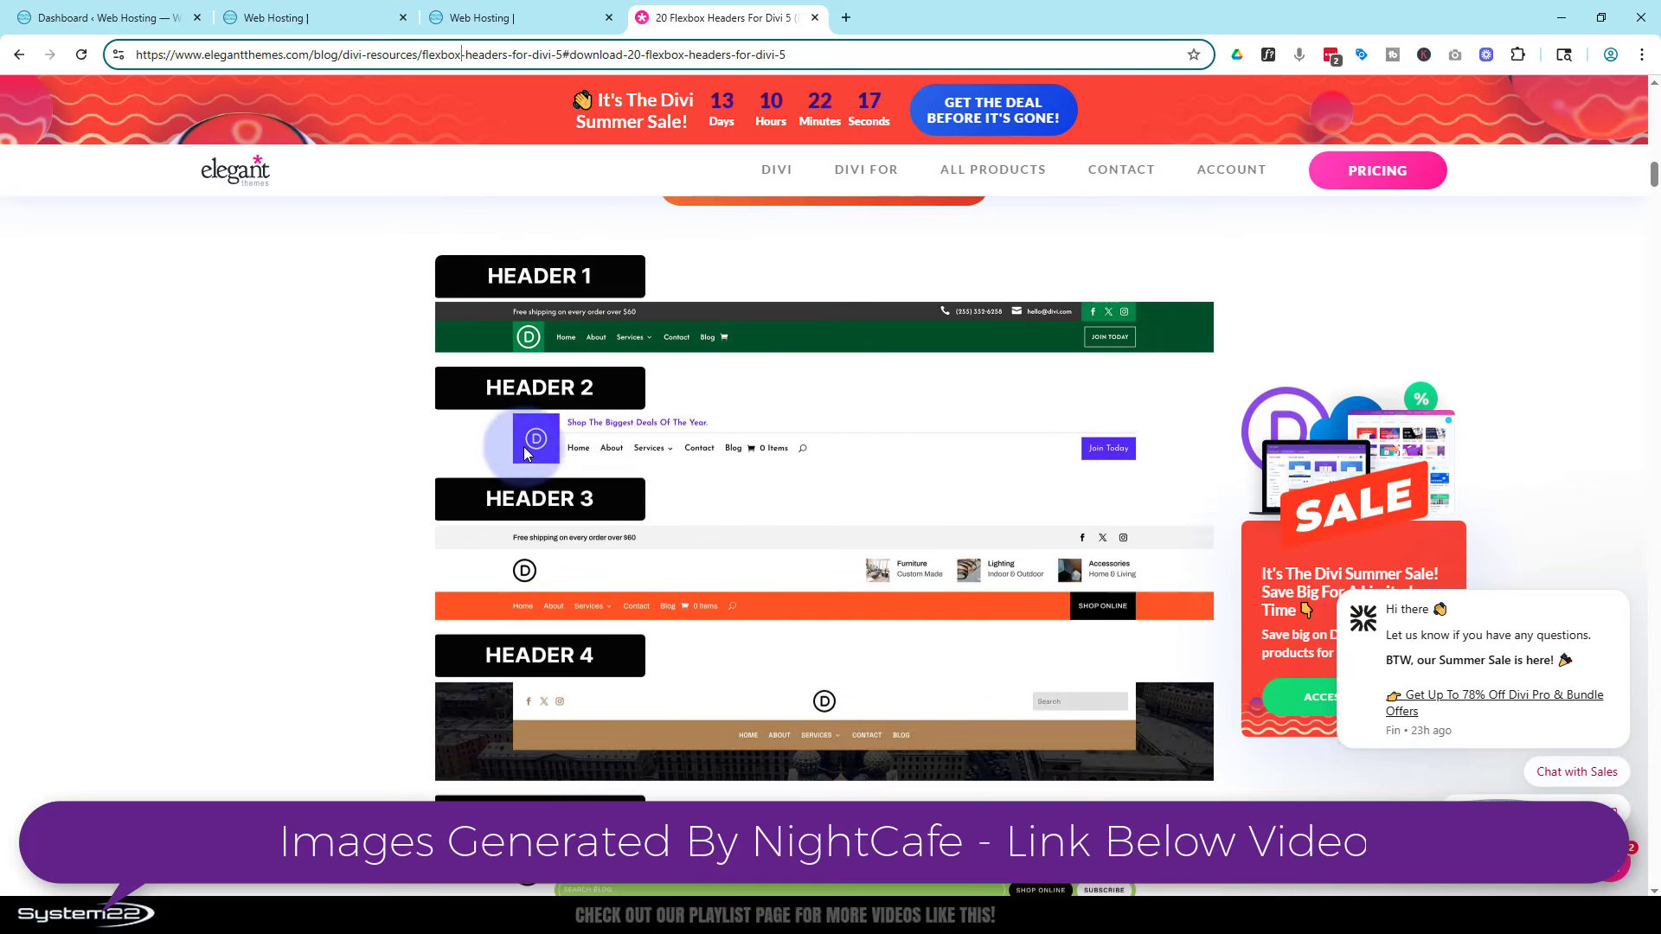
scroll(591, 571, down, 8)
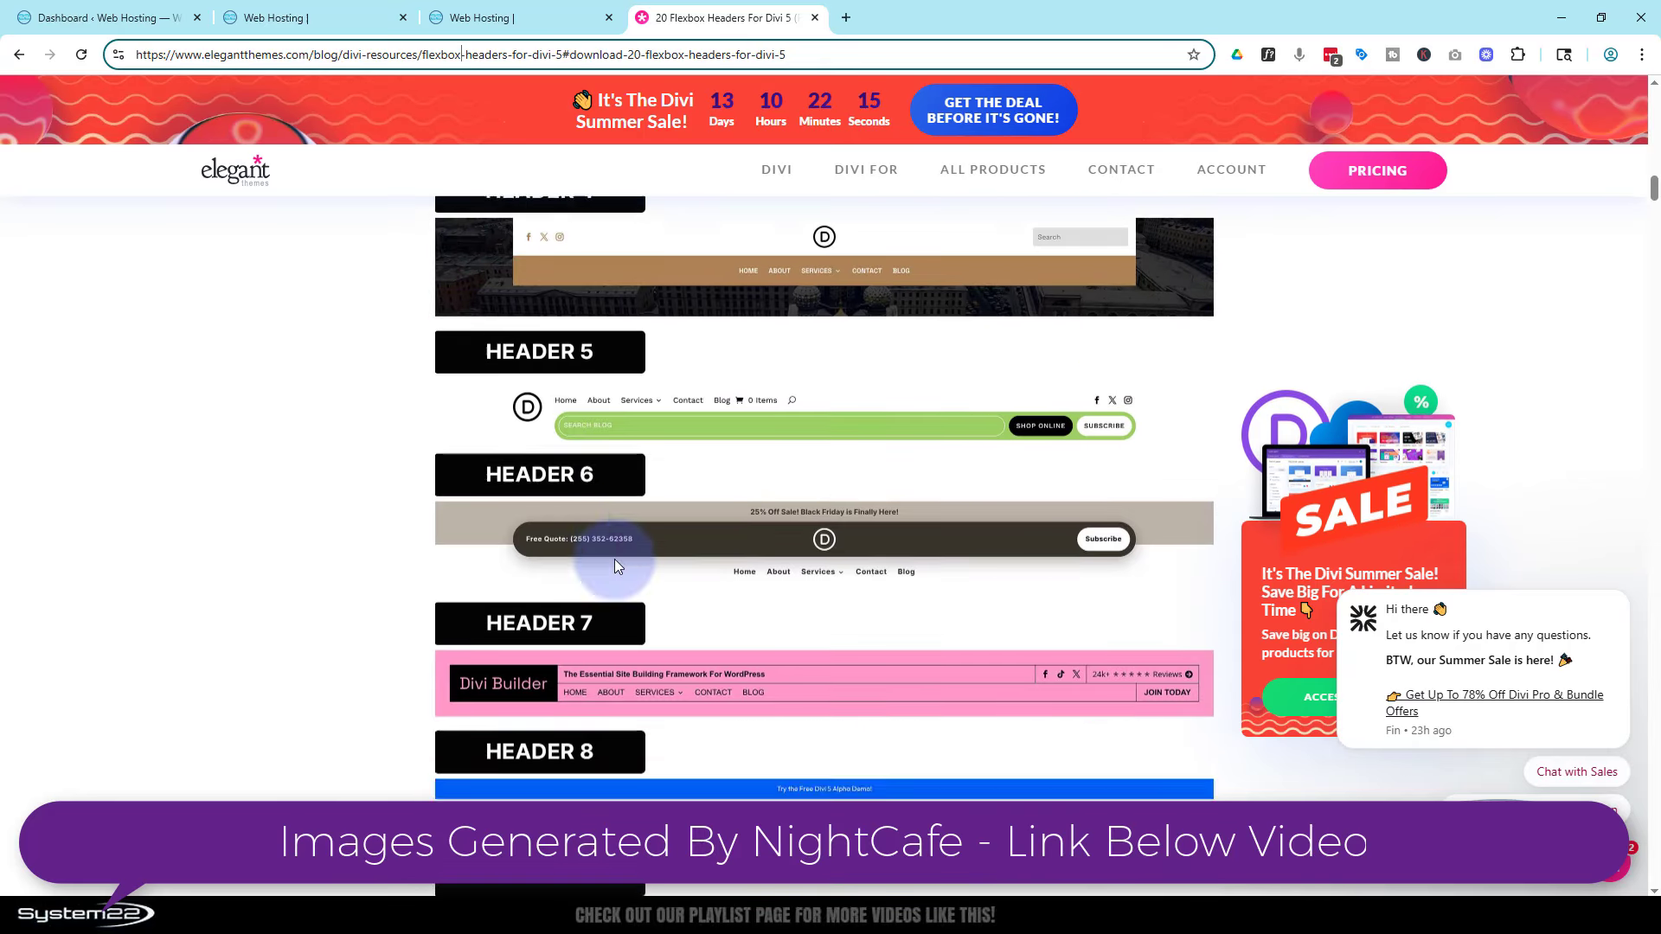
scroll(614, 557, down, 8)
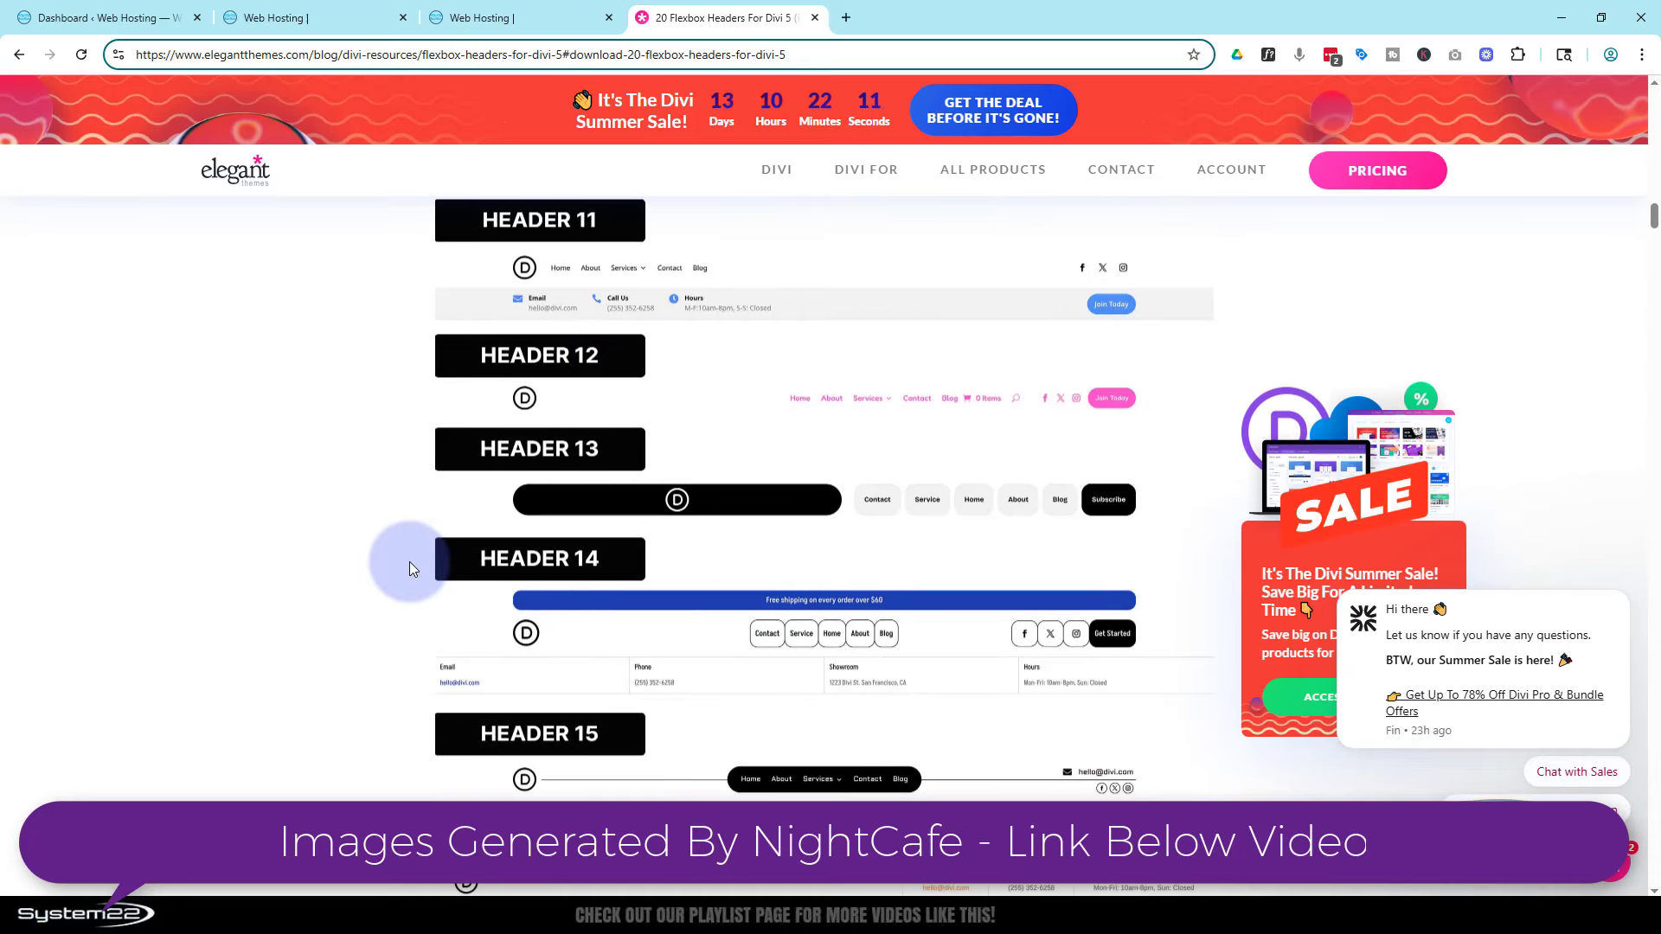
scroll(408, 562, down, 8)
scroll(409, 563, down, 4)
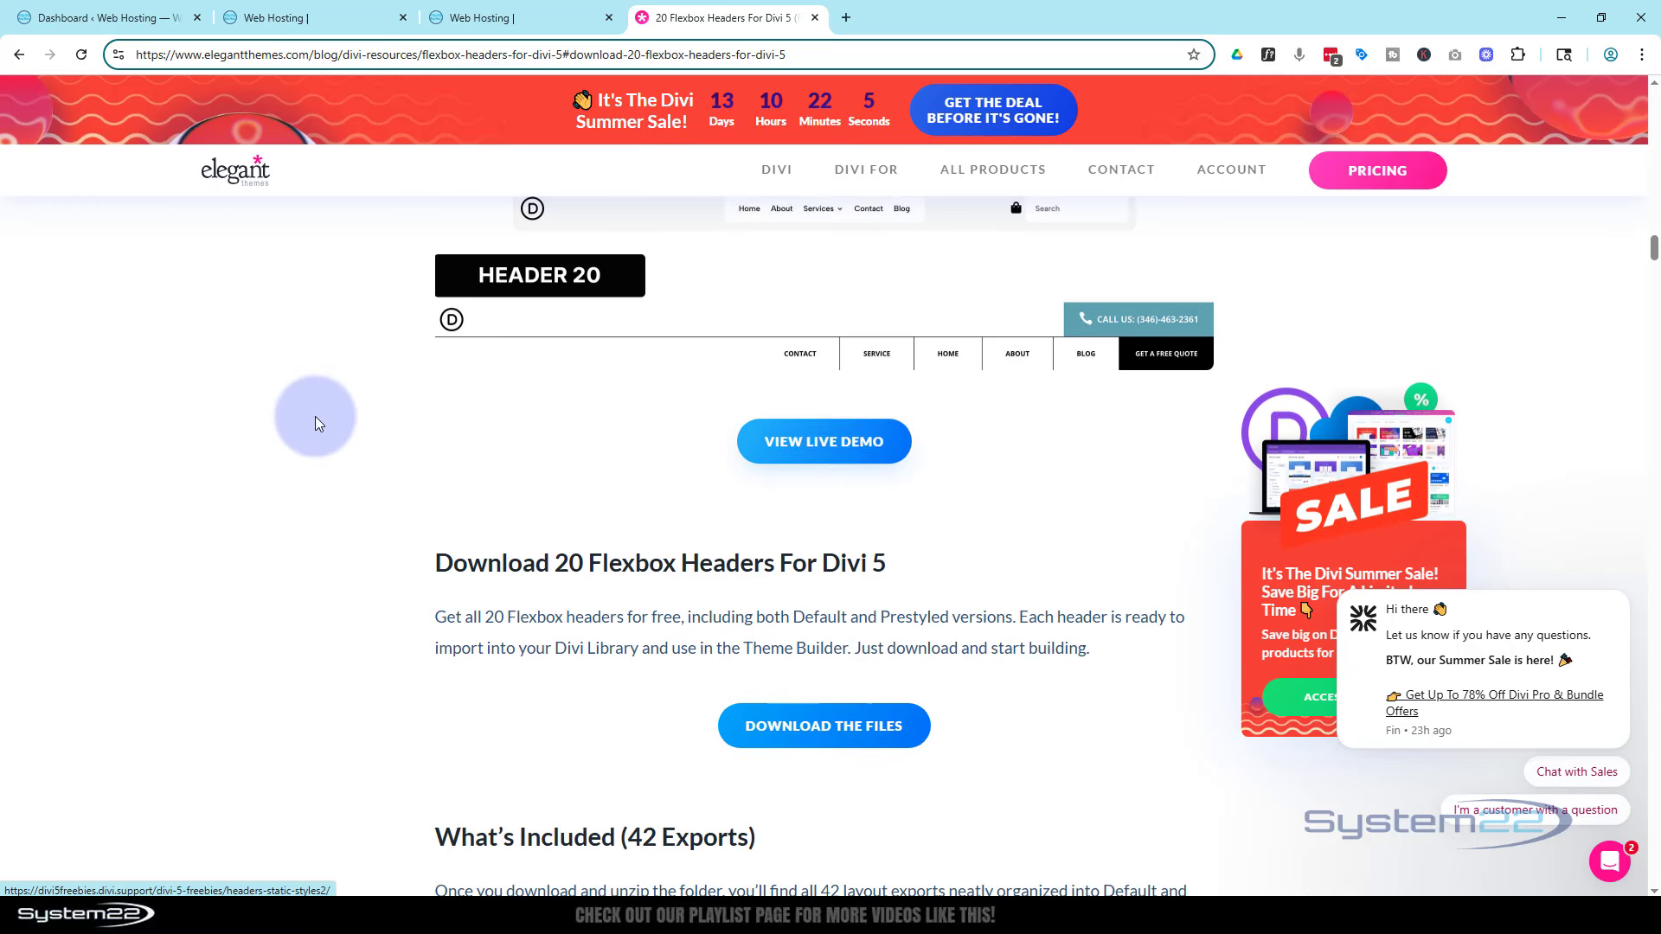
click(838, 728)
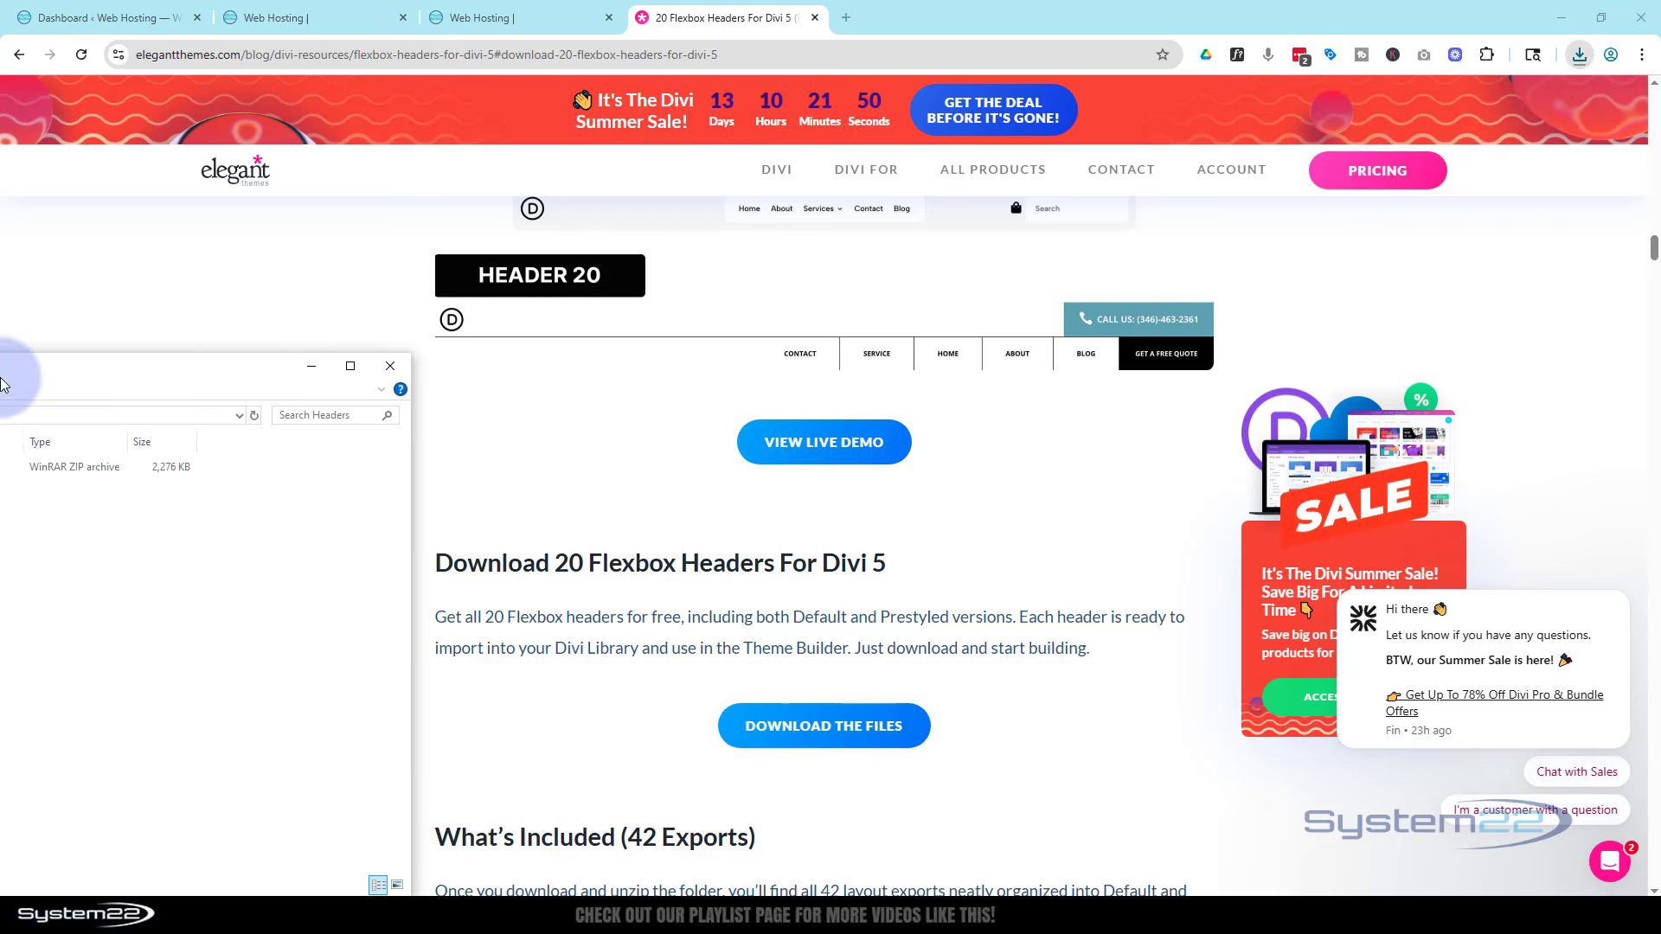
- Extract the divi-5-flexbox-headers archive directly into the Headers folder
drag(1, 378, 347, 296)
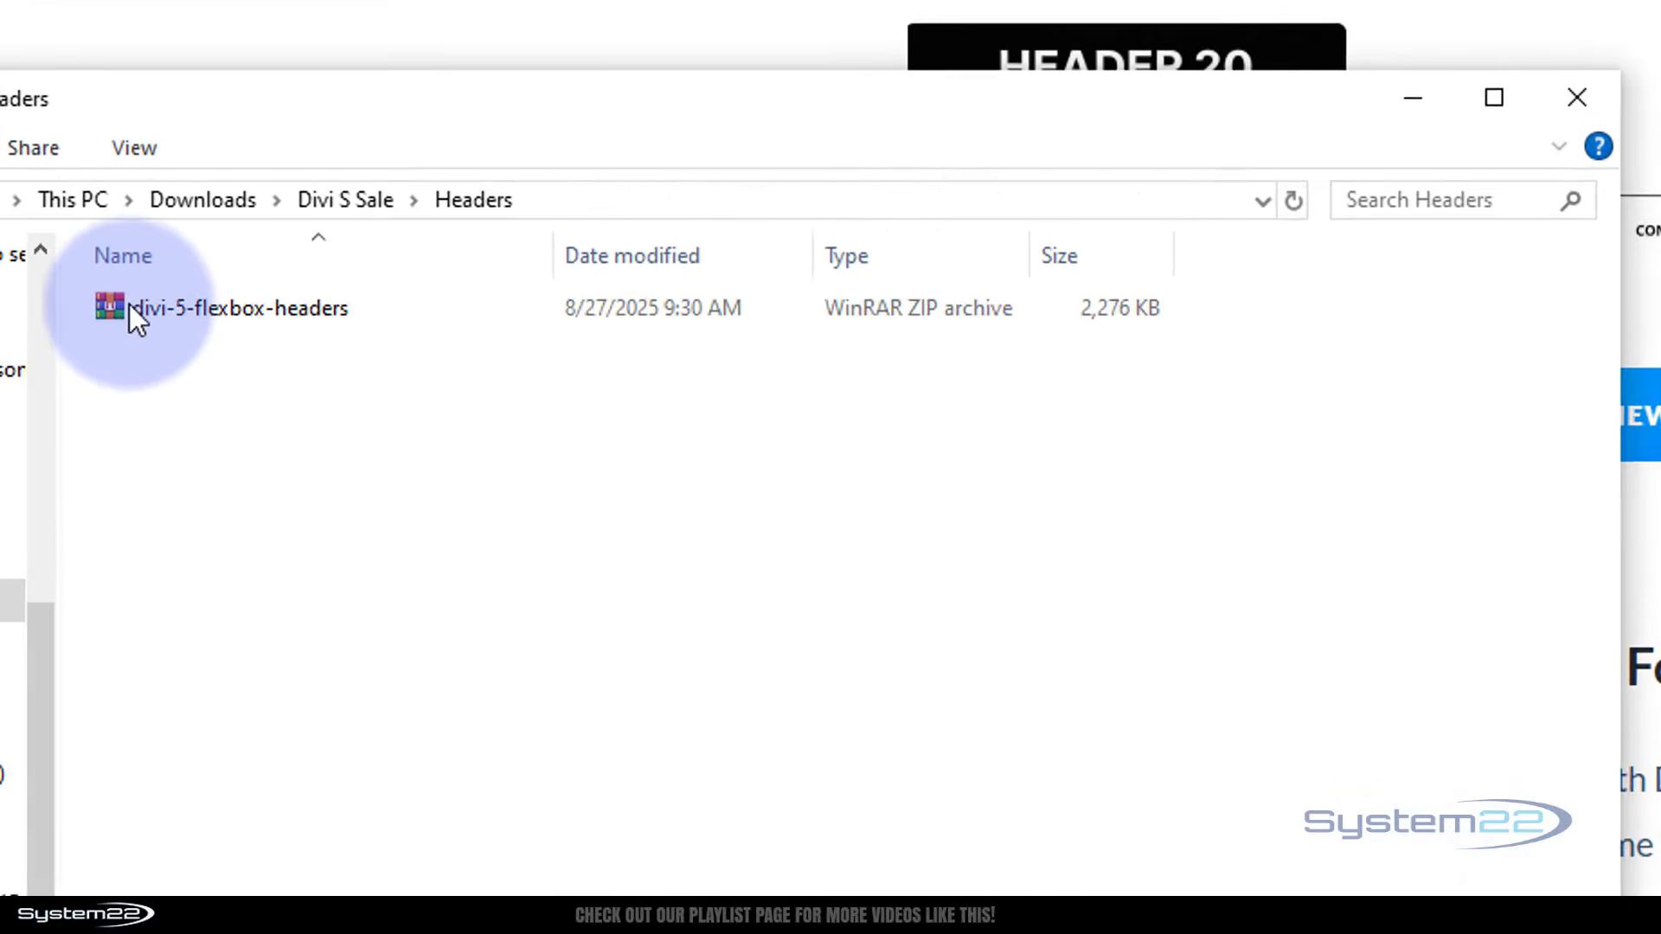
click(113, 308)
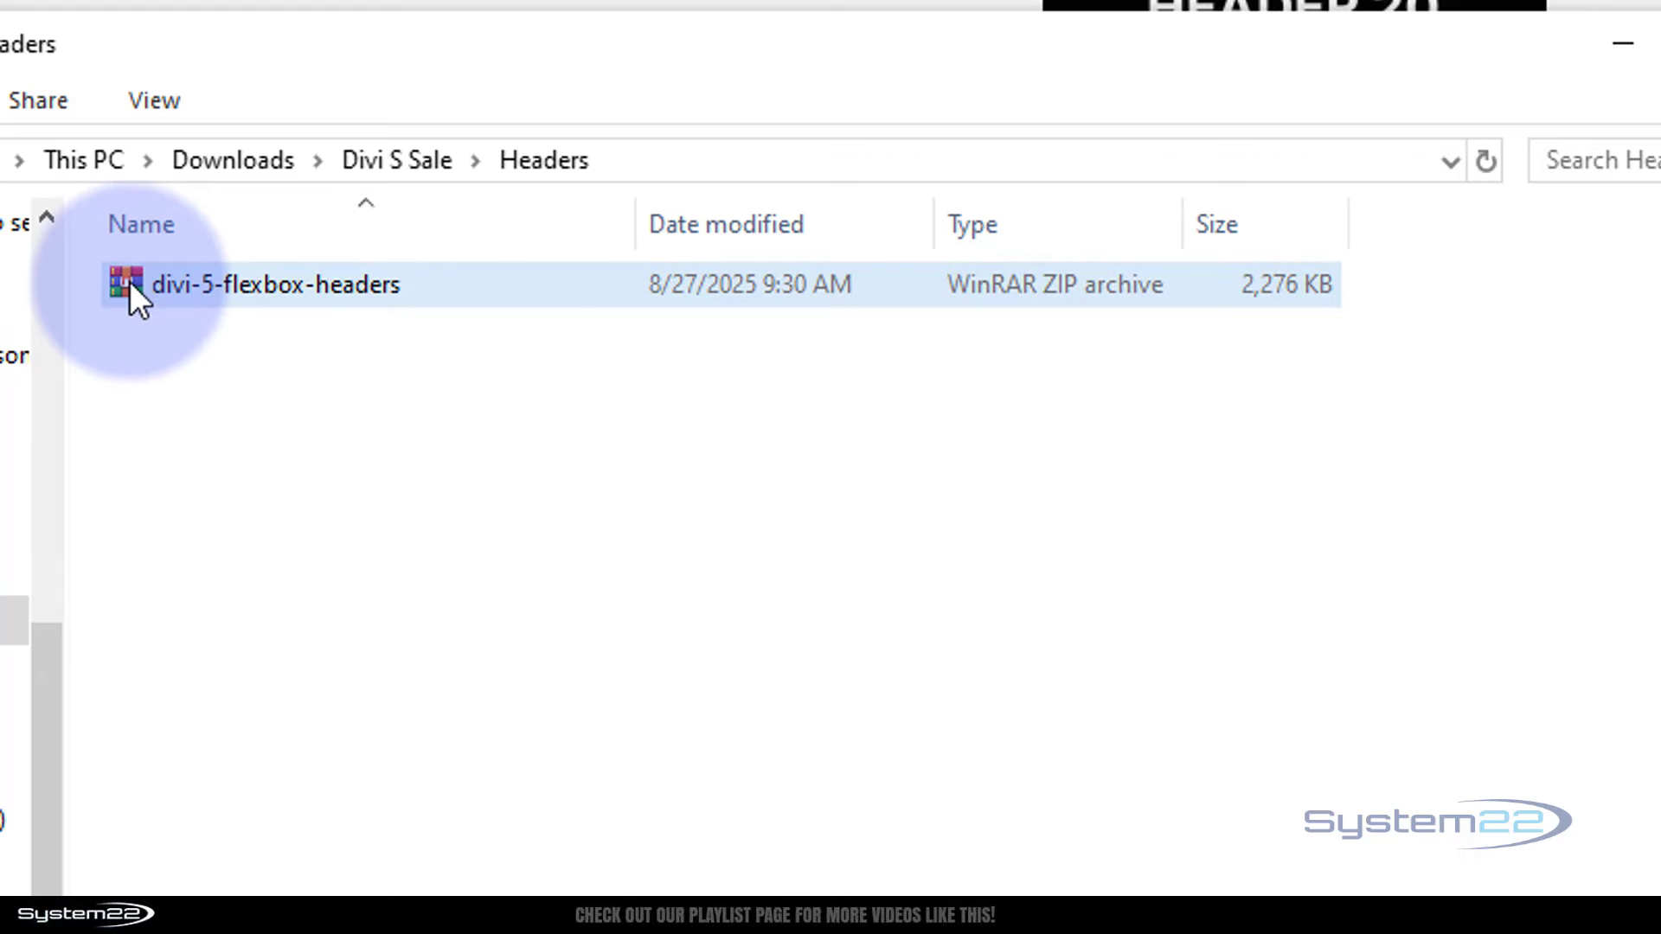
right_click(130, 285)
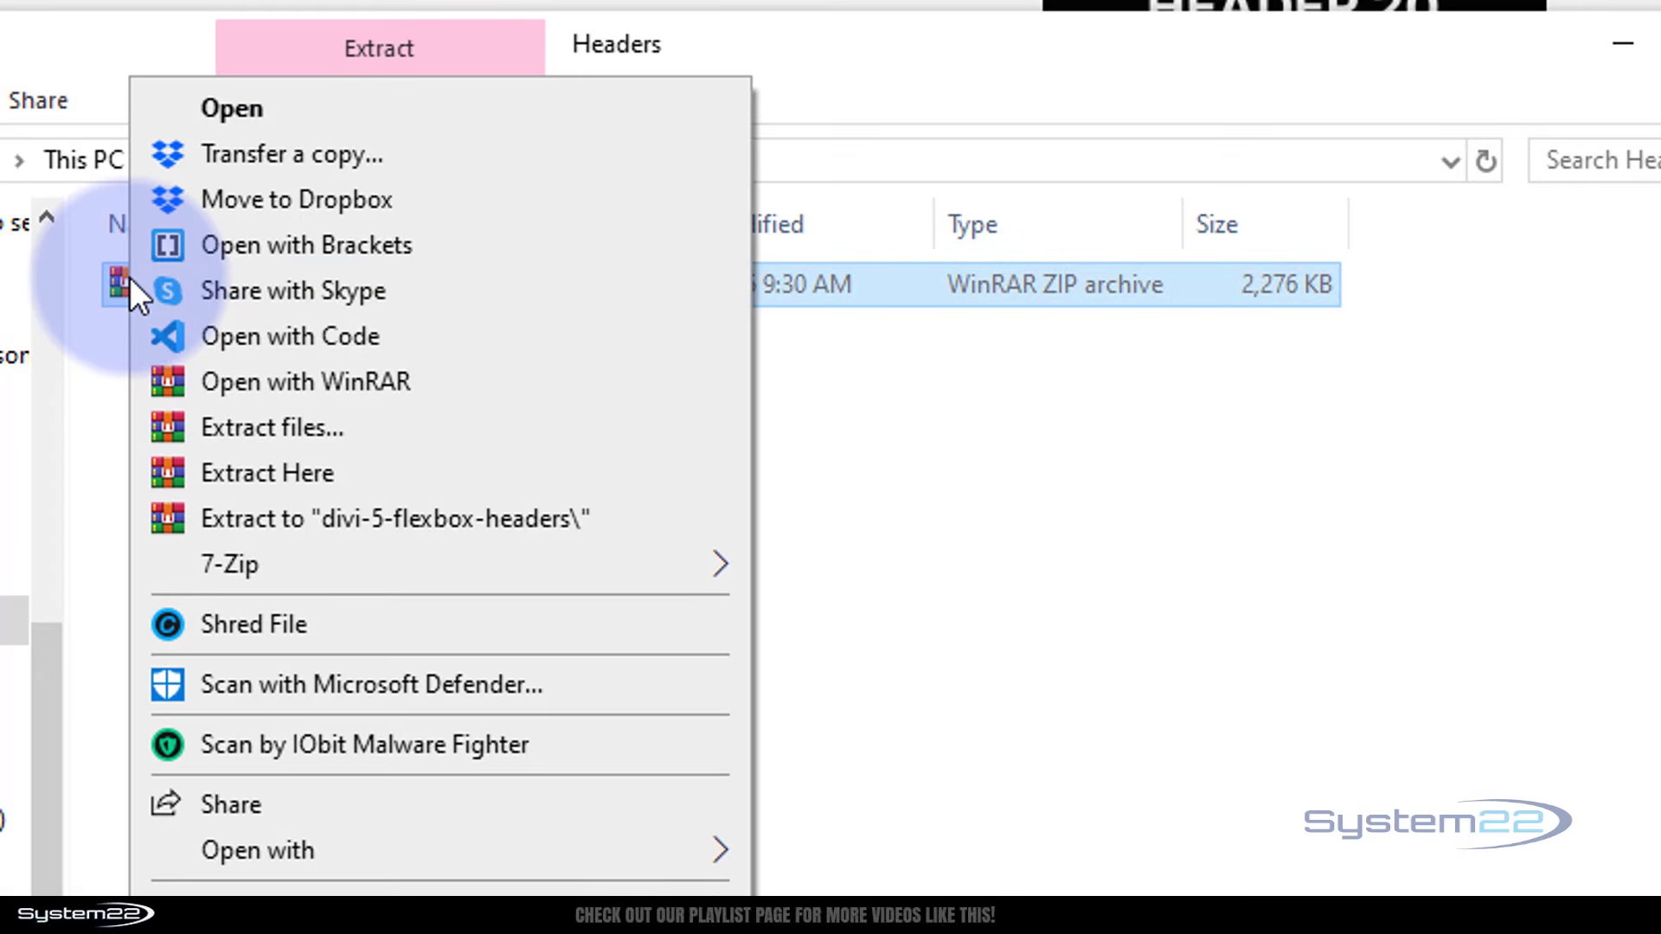
click(277, 472)
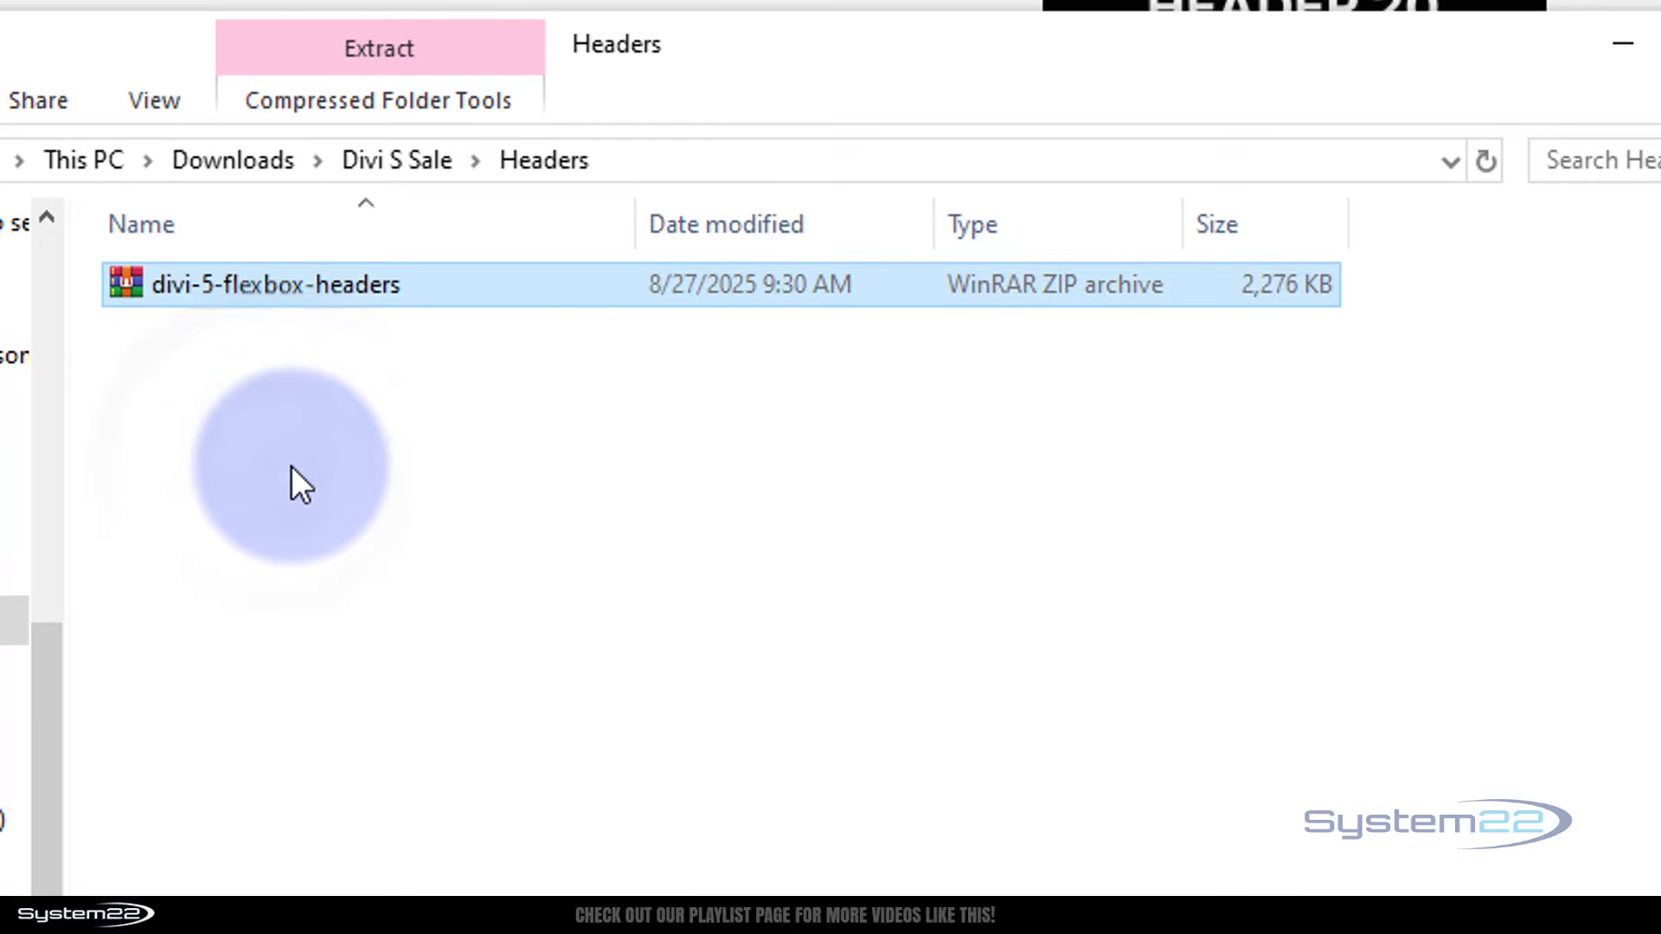
- Examine the layout files inside the extracted Default and Prestyled folders
click(133, 295)
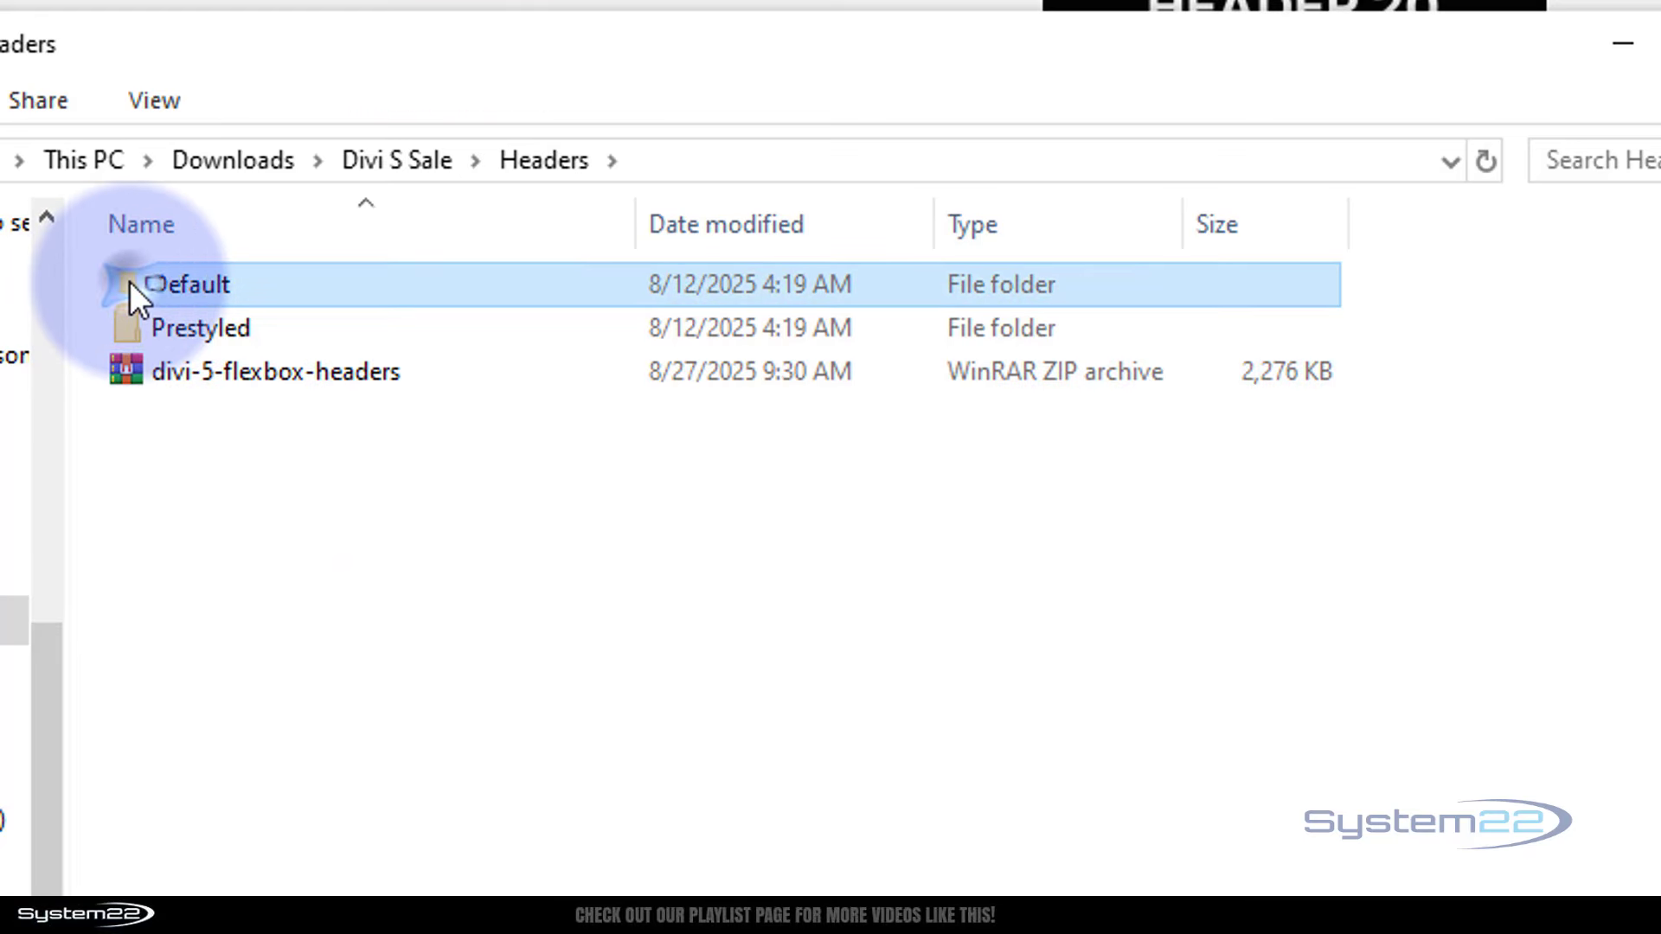
double_click(130, 282)
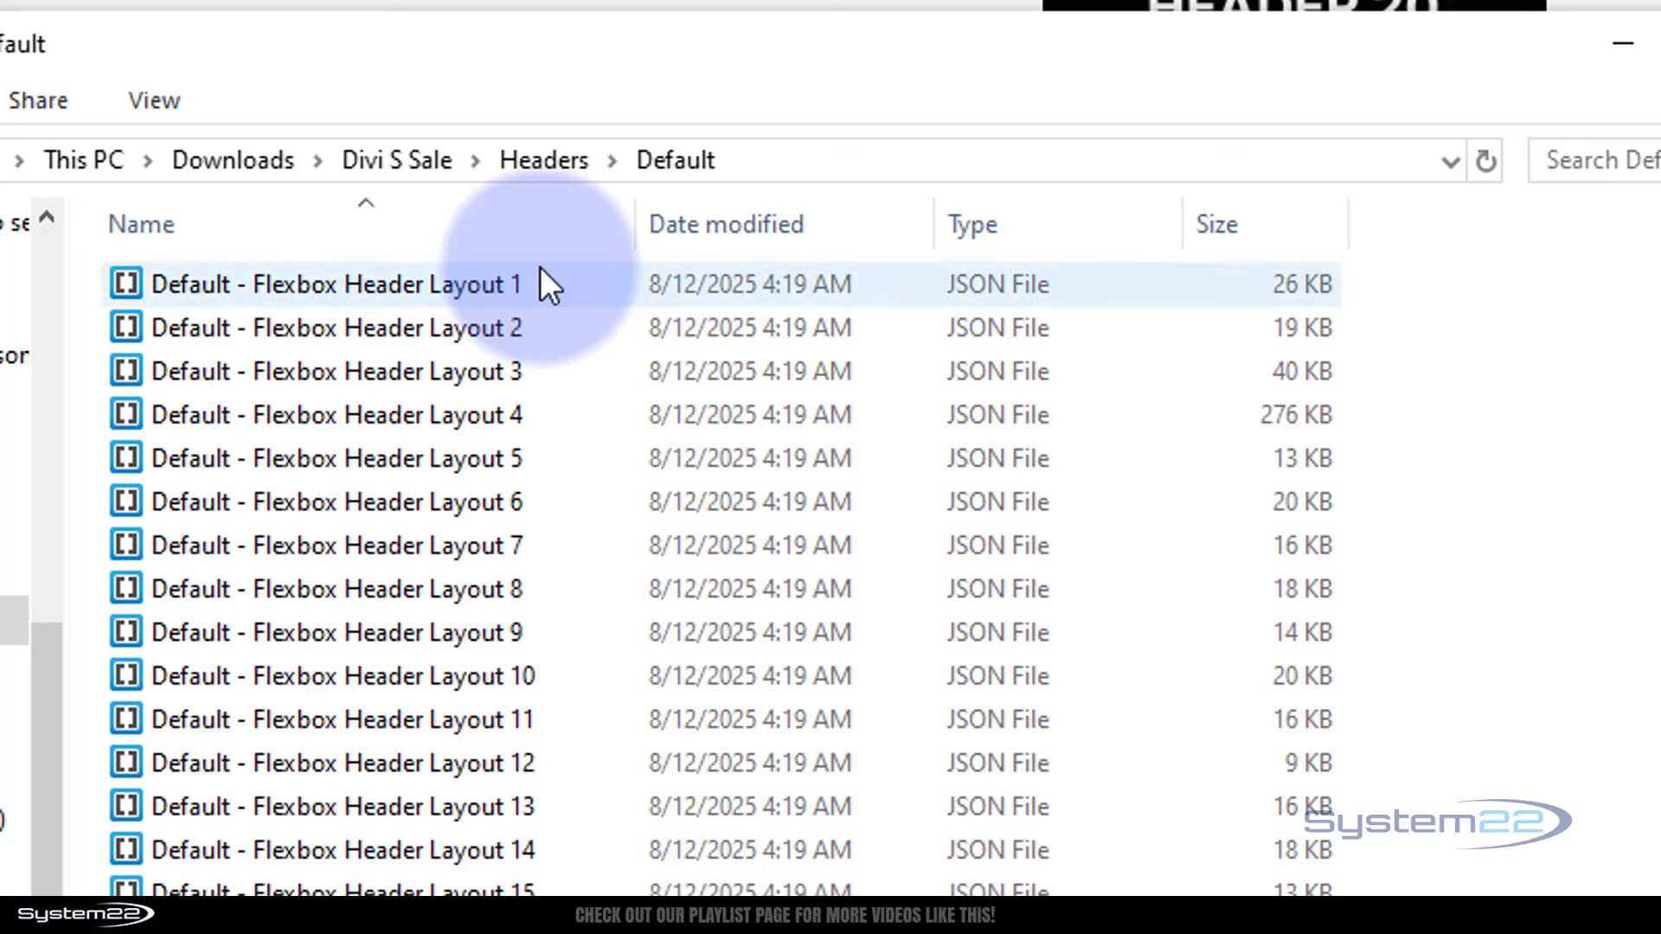
click(549, 168)
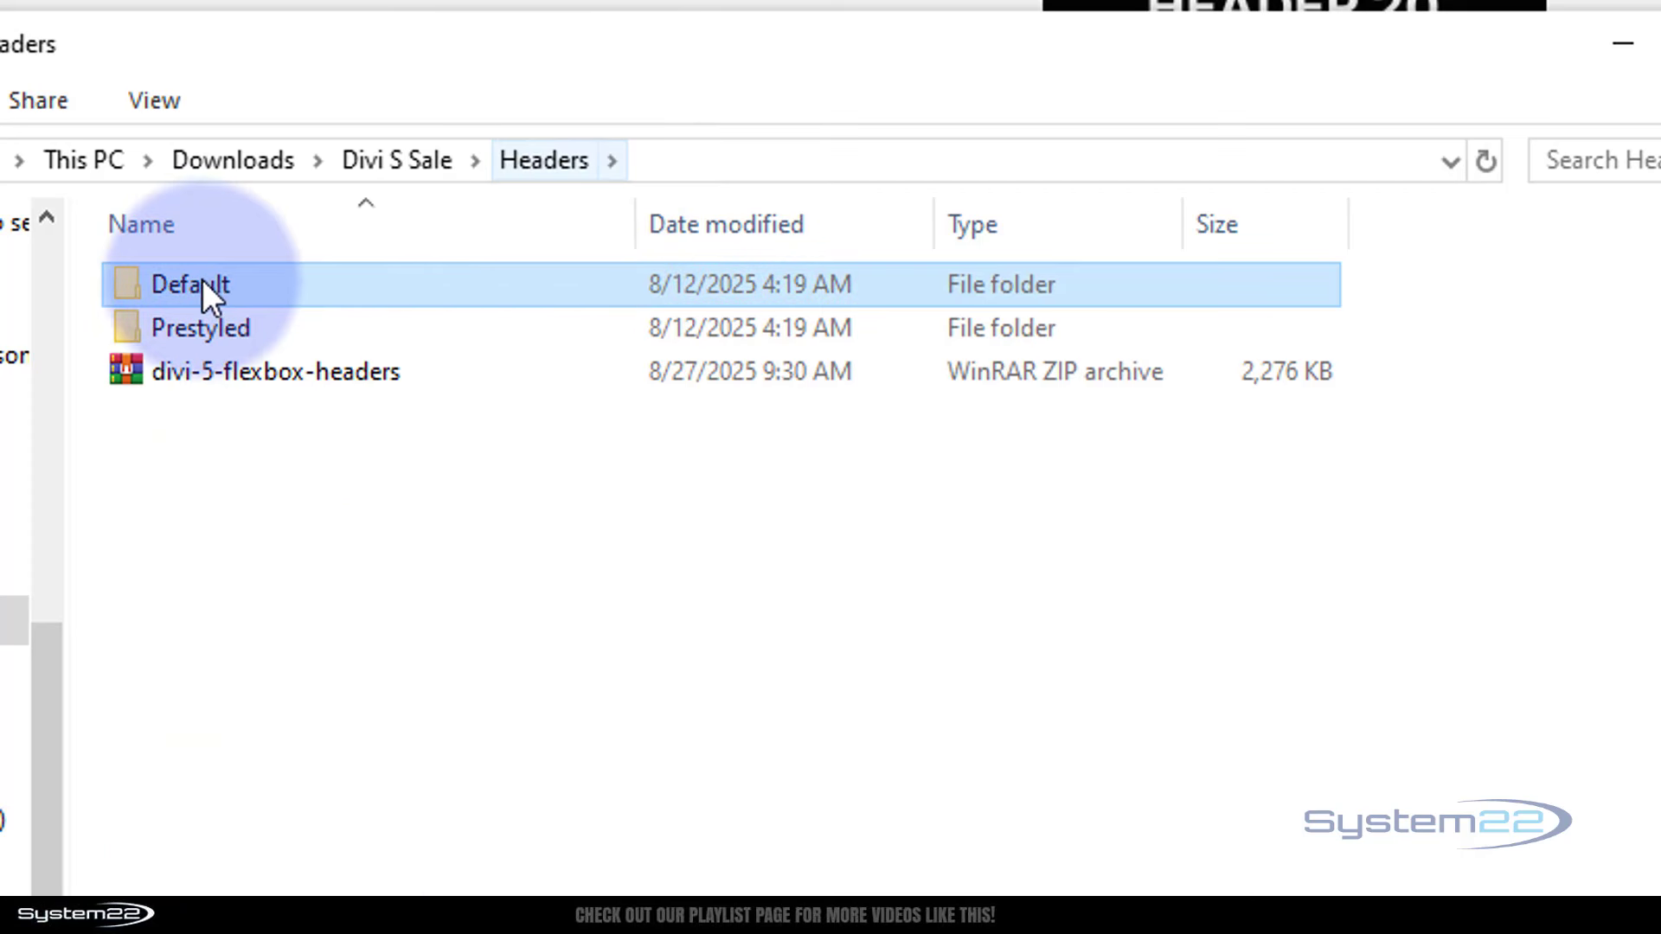
click(131, 329)
double_click(131, 329)
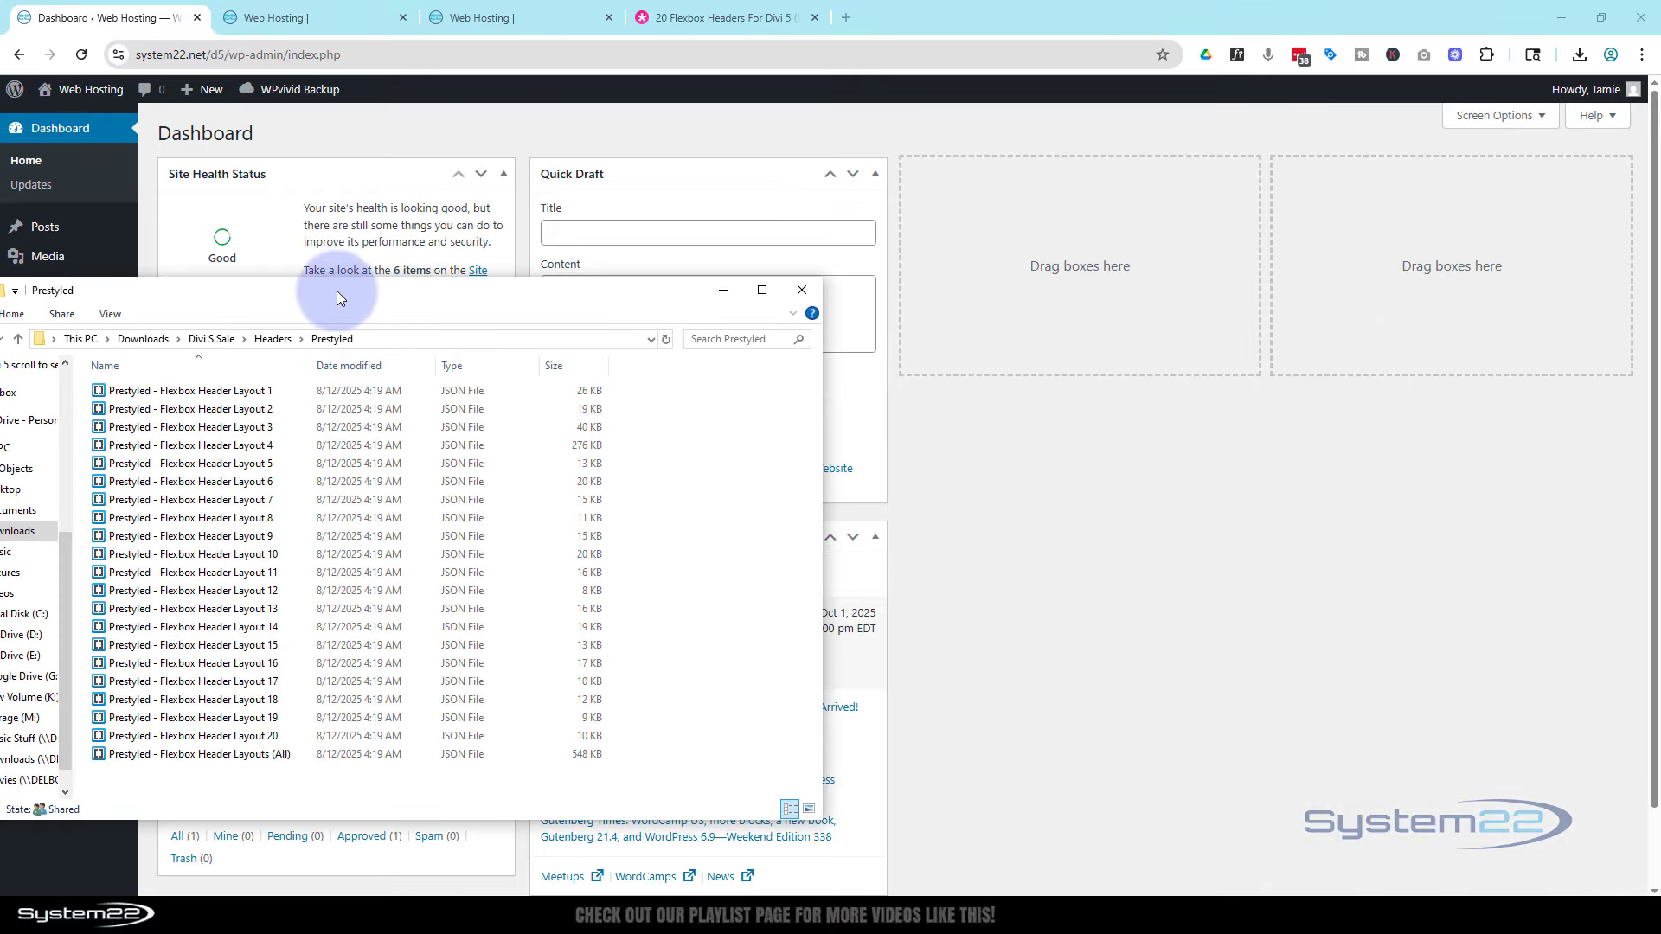
- Move the file window out of the way and open the Divi Library from the WordPress dashboard
drag(336, 292, 0, 239)
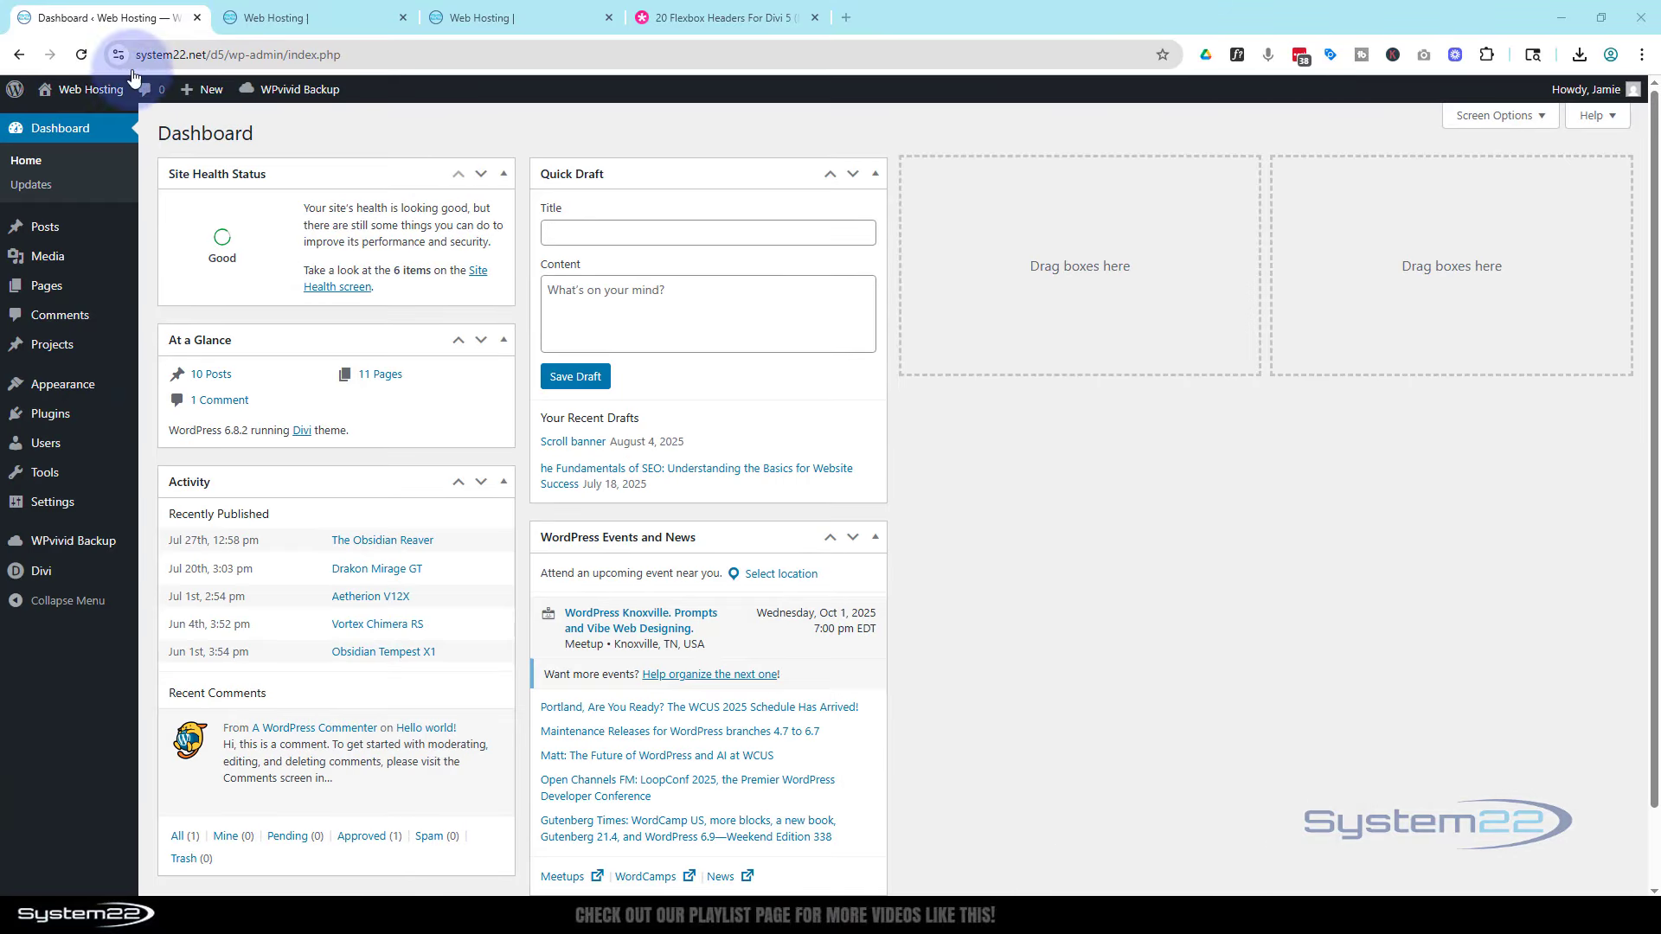
click(88, 26)
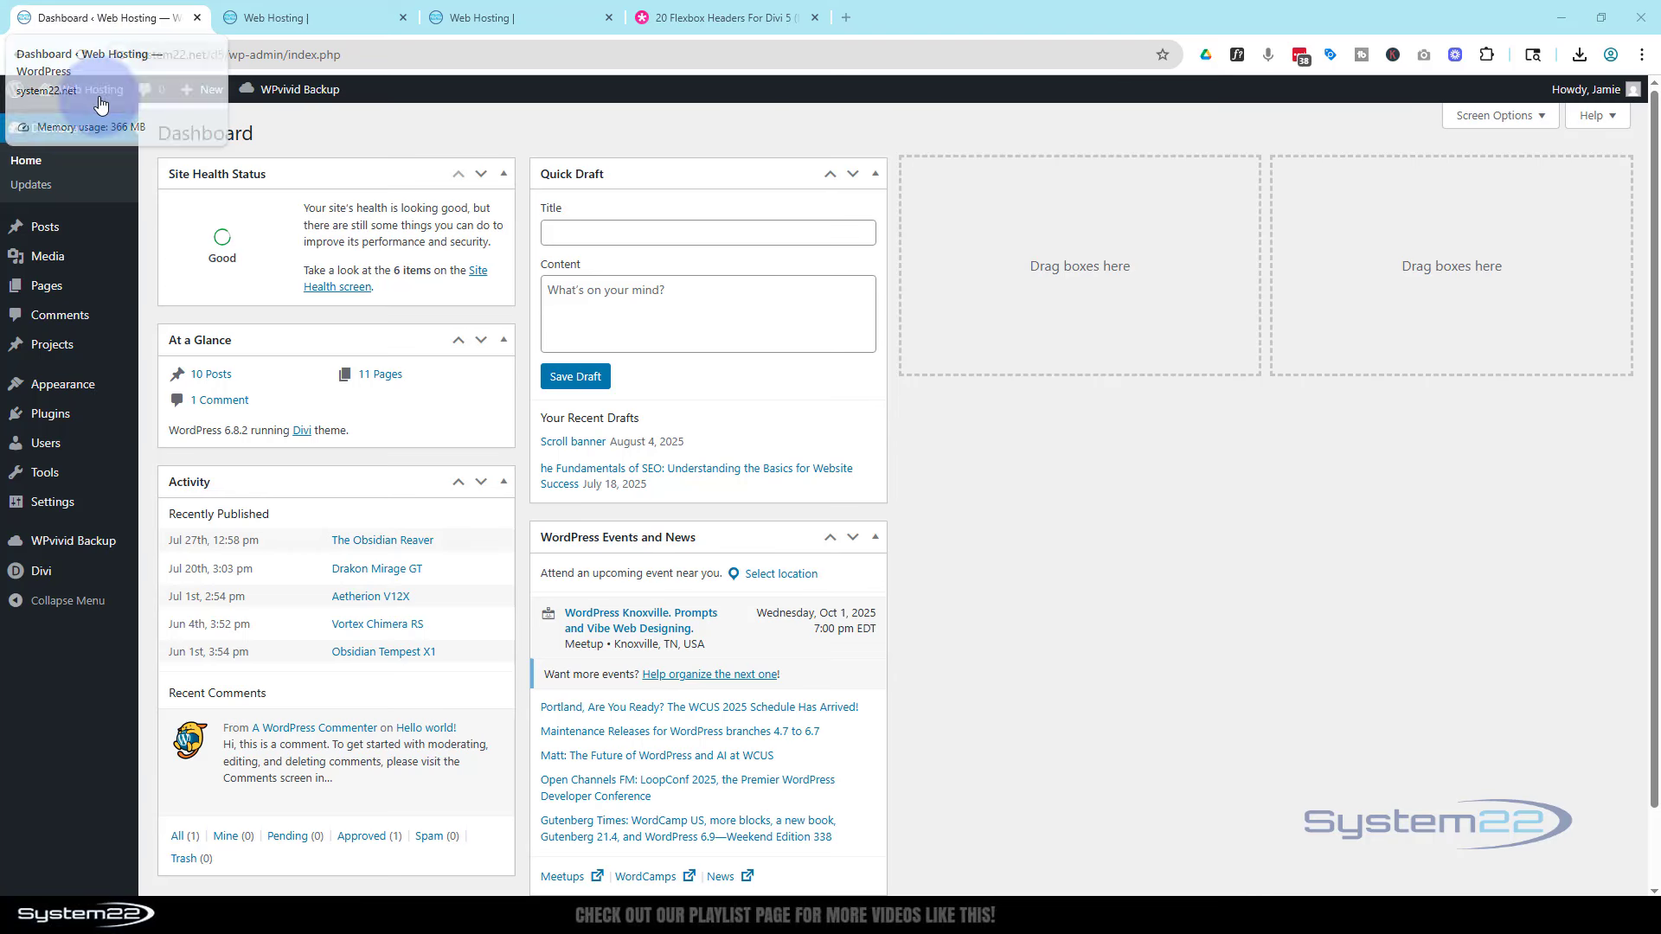
click(84, 130)
click(46, 572)
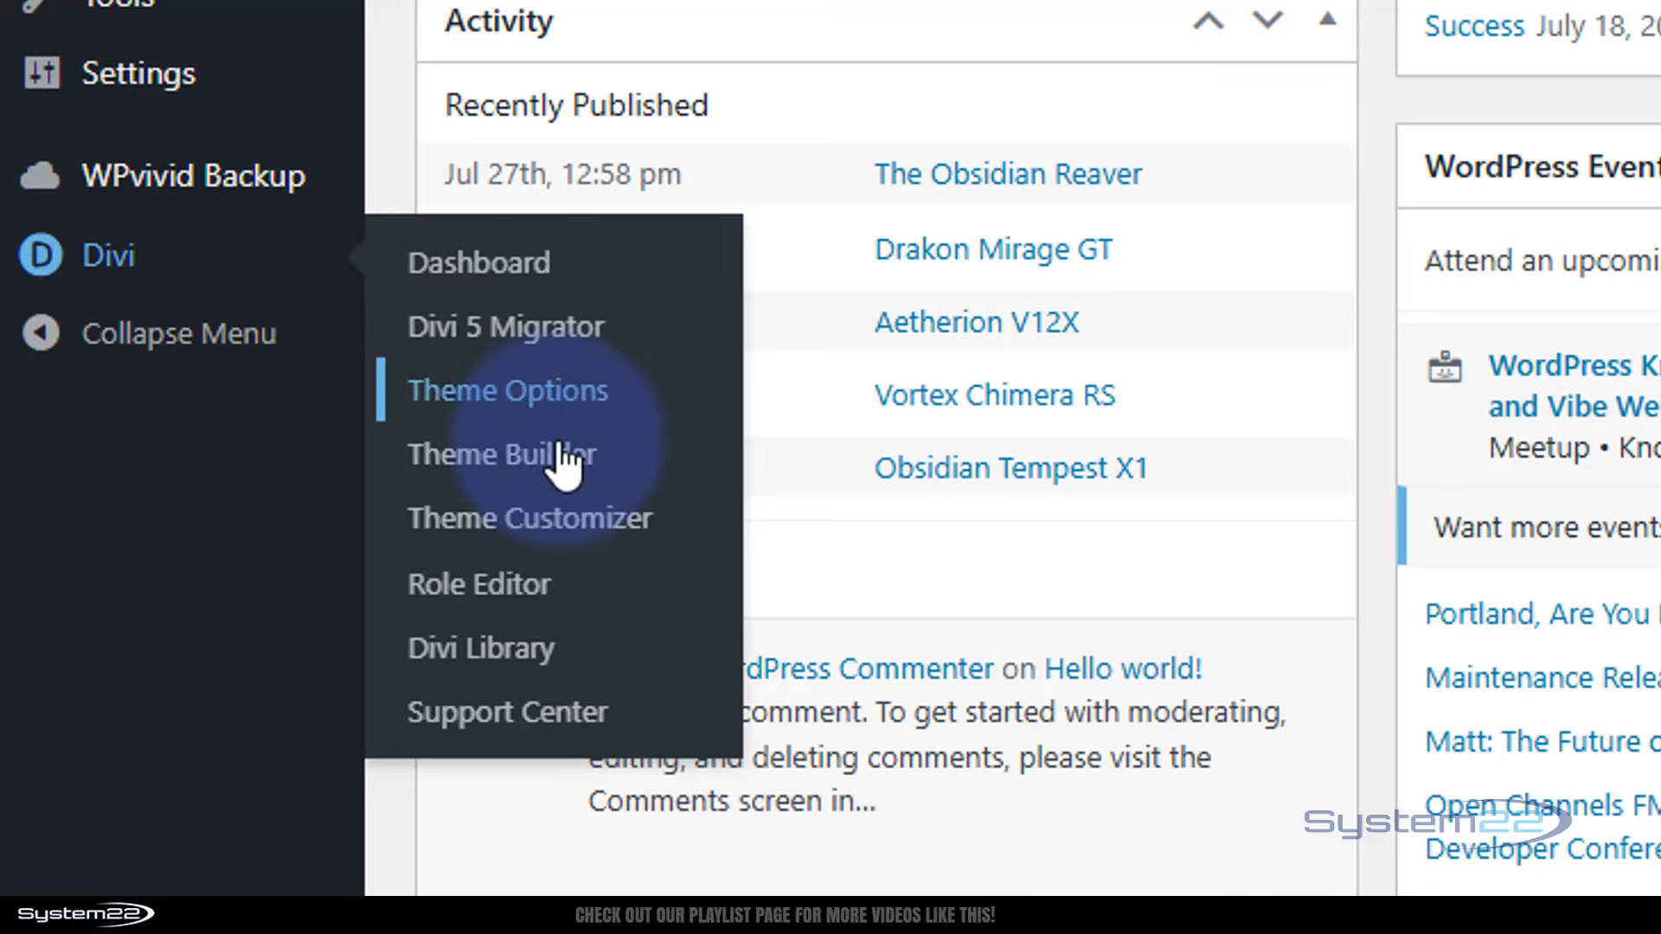
click(435, 673)
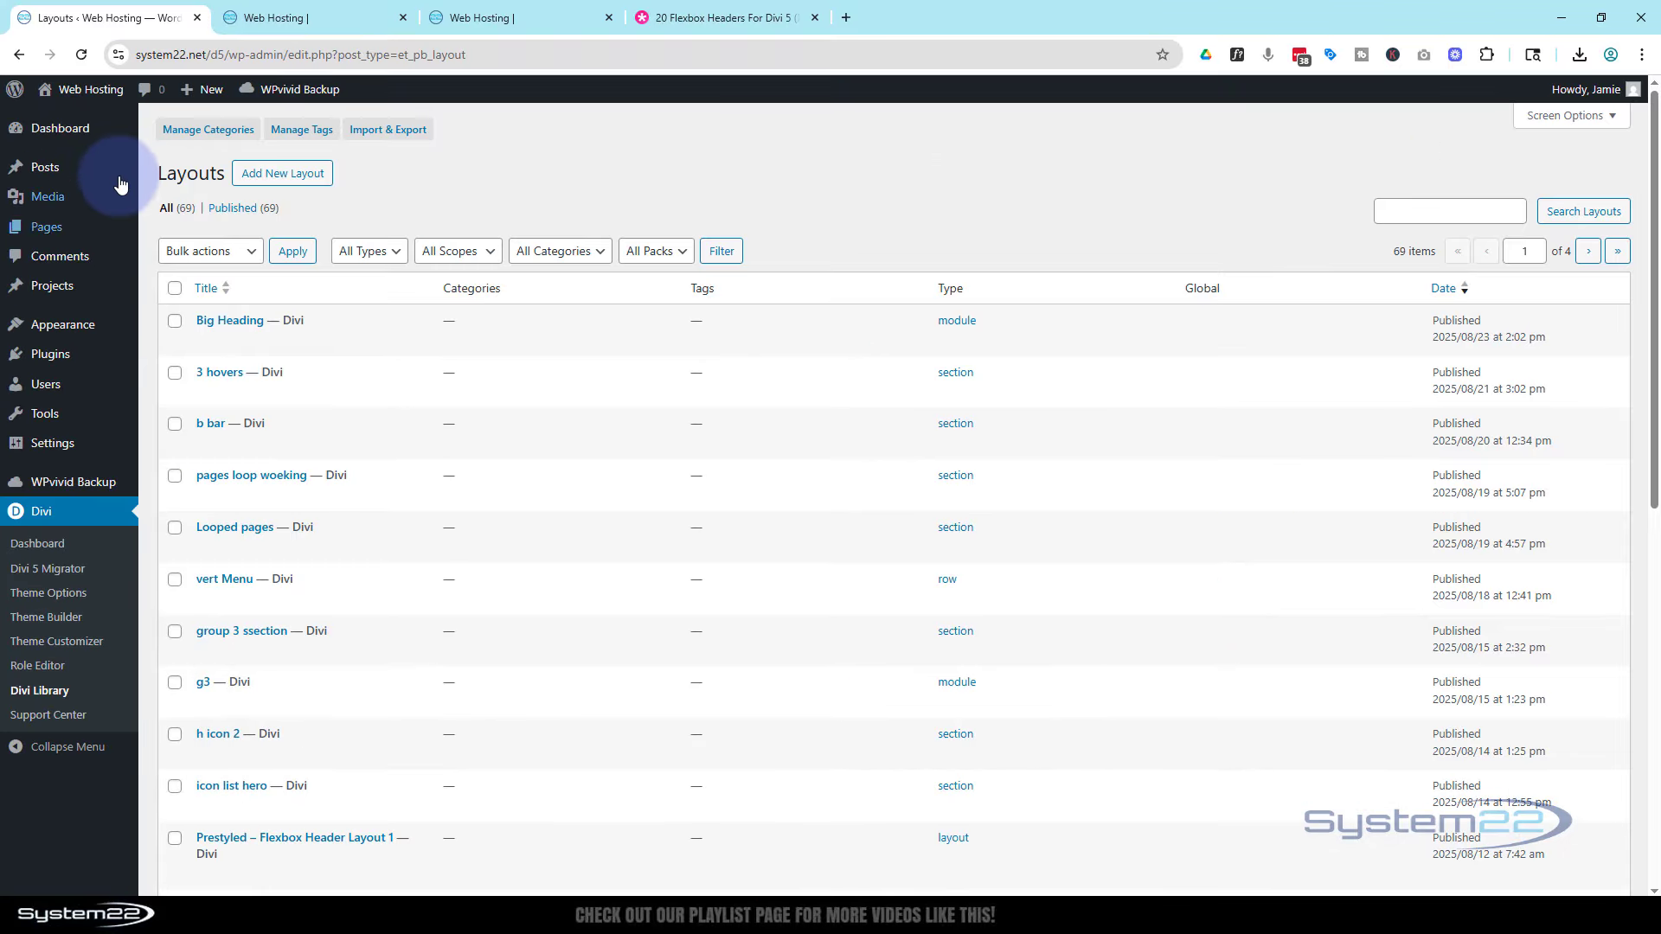
- Import the "Default - Flexbox Header Layouts (All)" JSON file into the Divi Library without importing presets, and close the import dialog
click(406, 131)
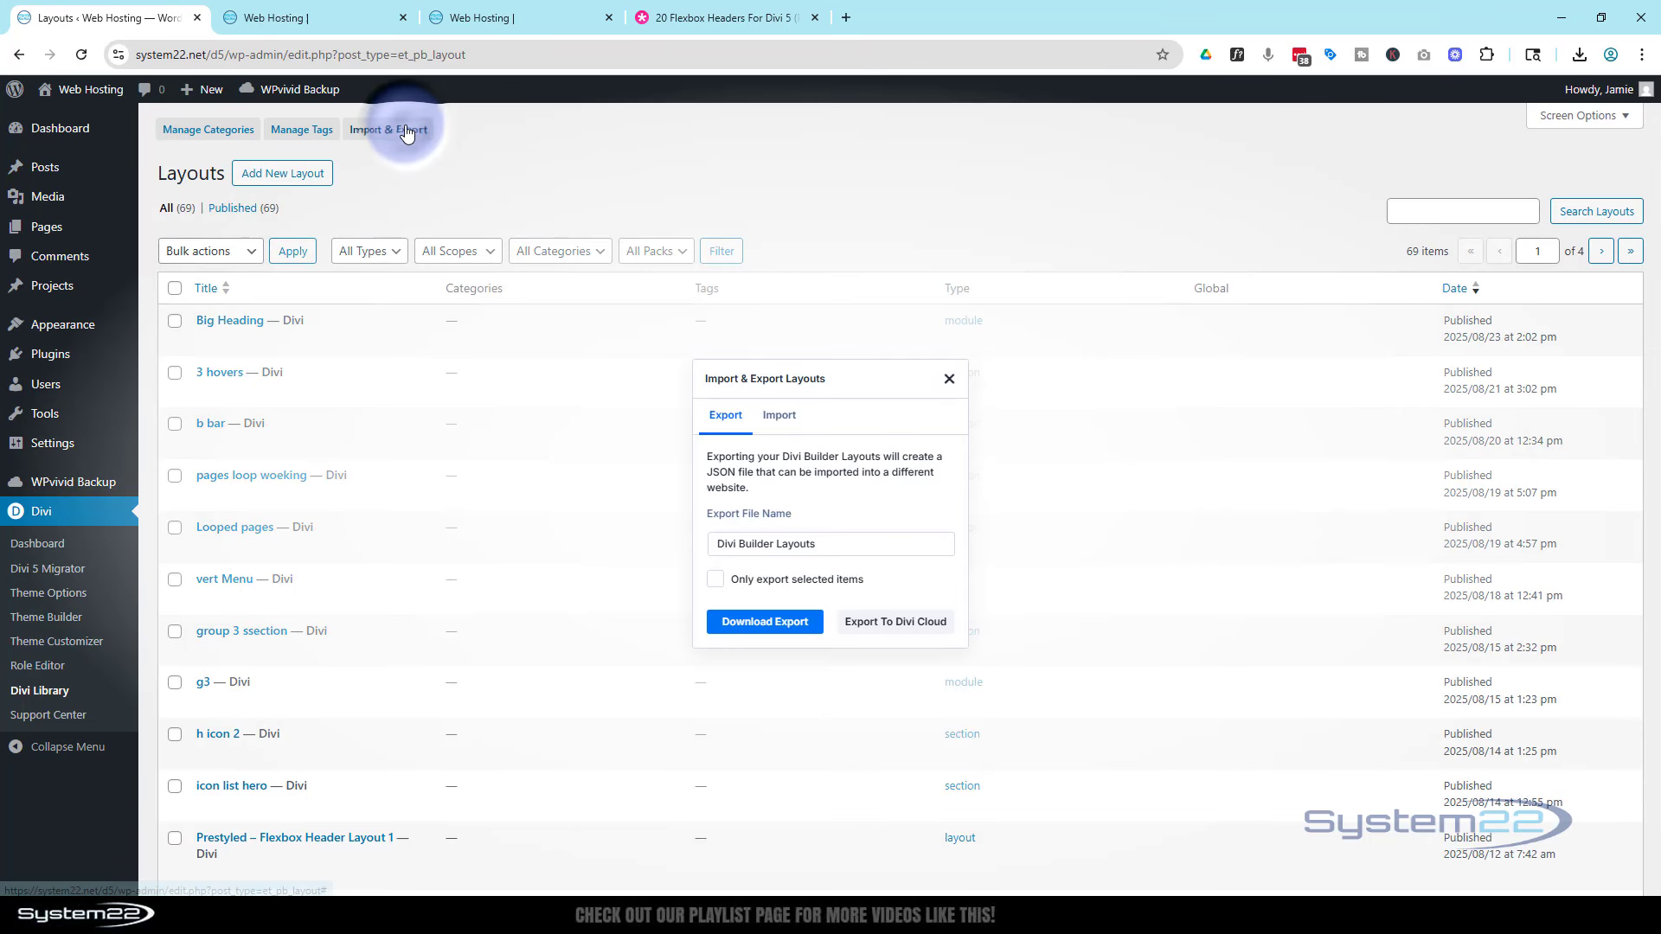
click(787, 418)
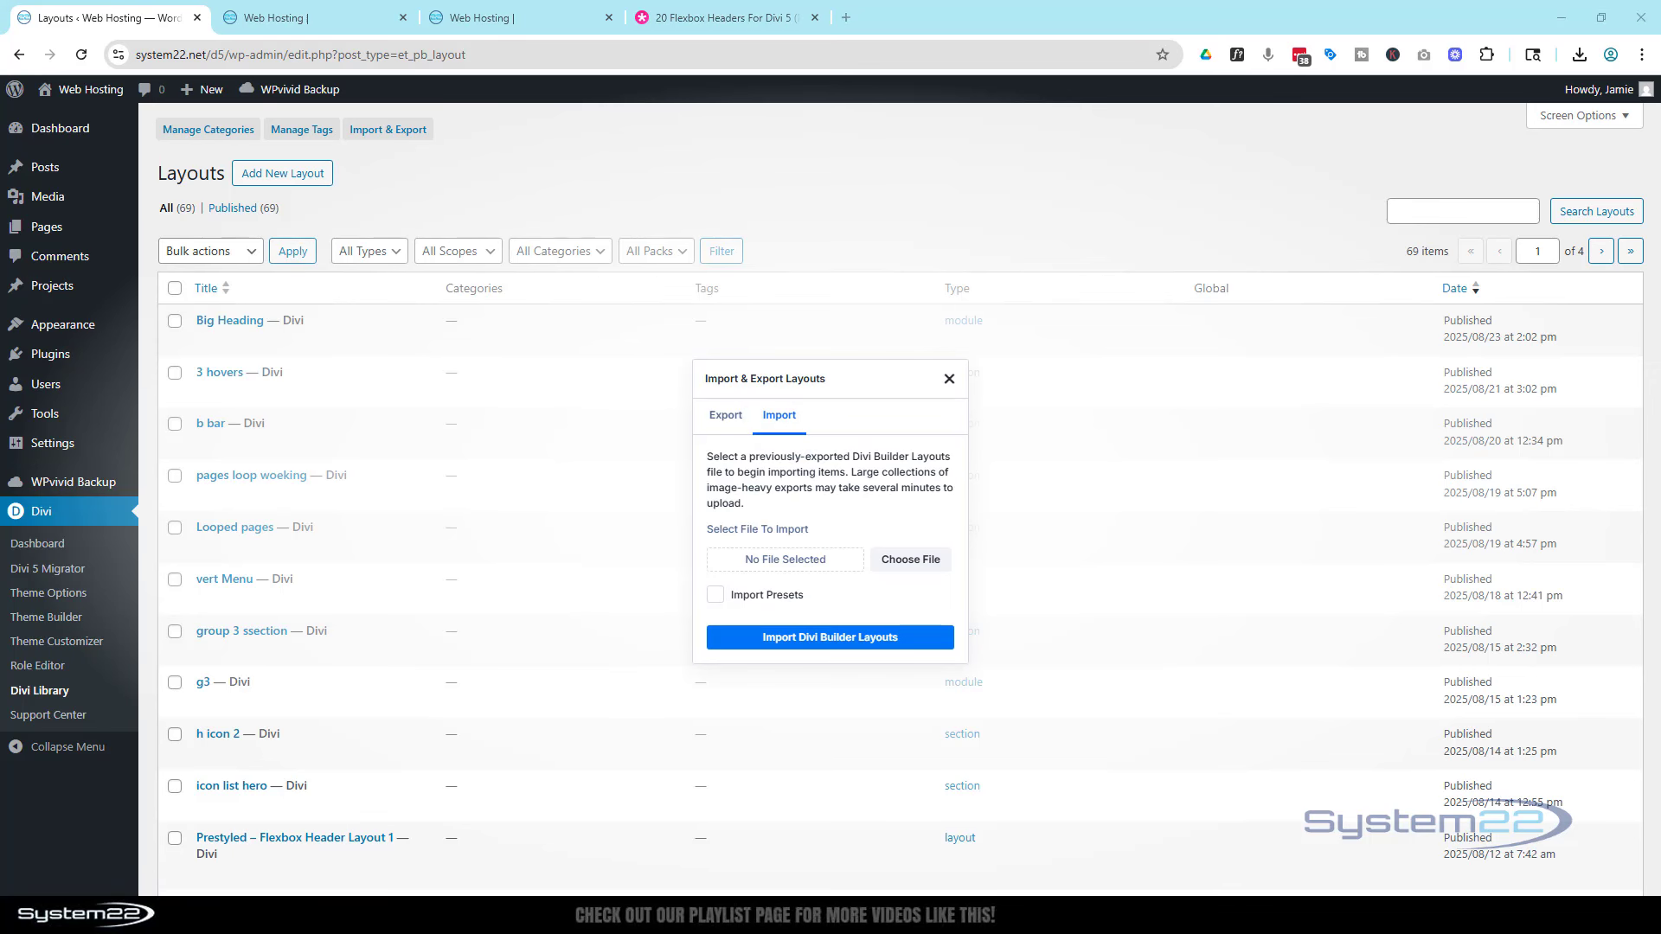
drag(0, 201, 403, 201)
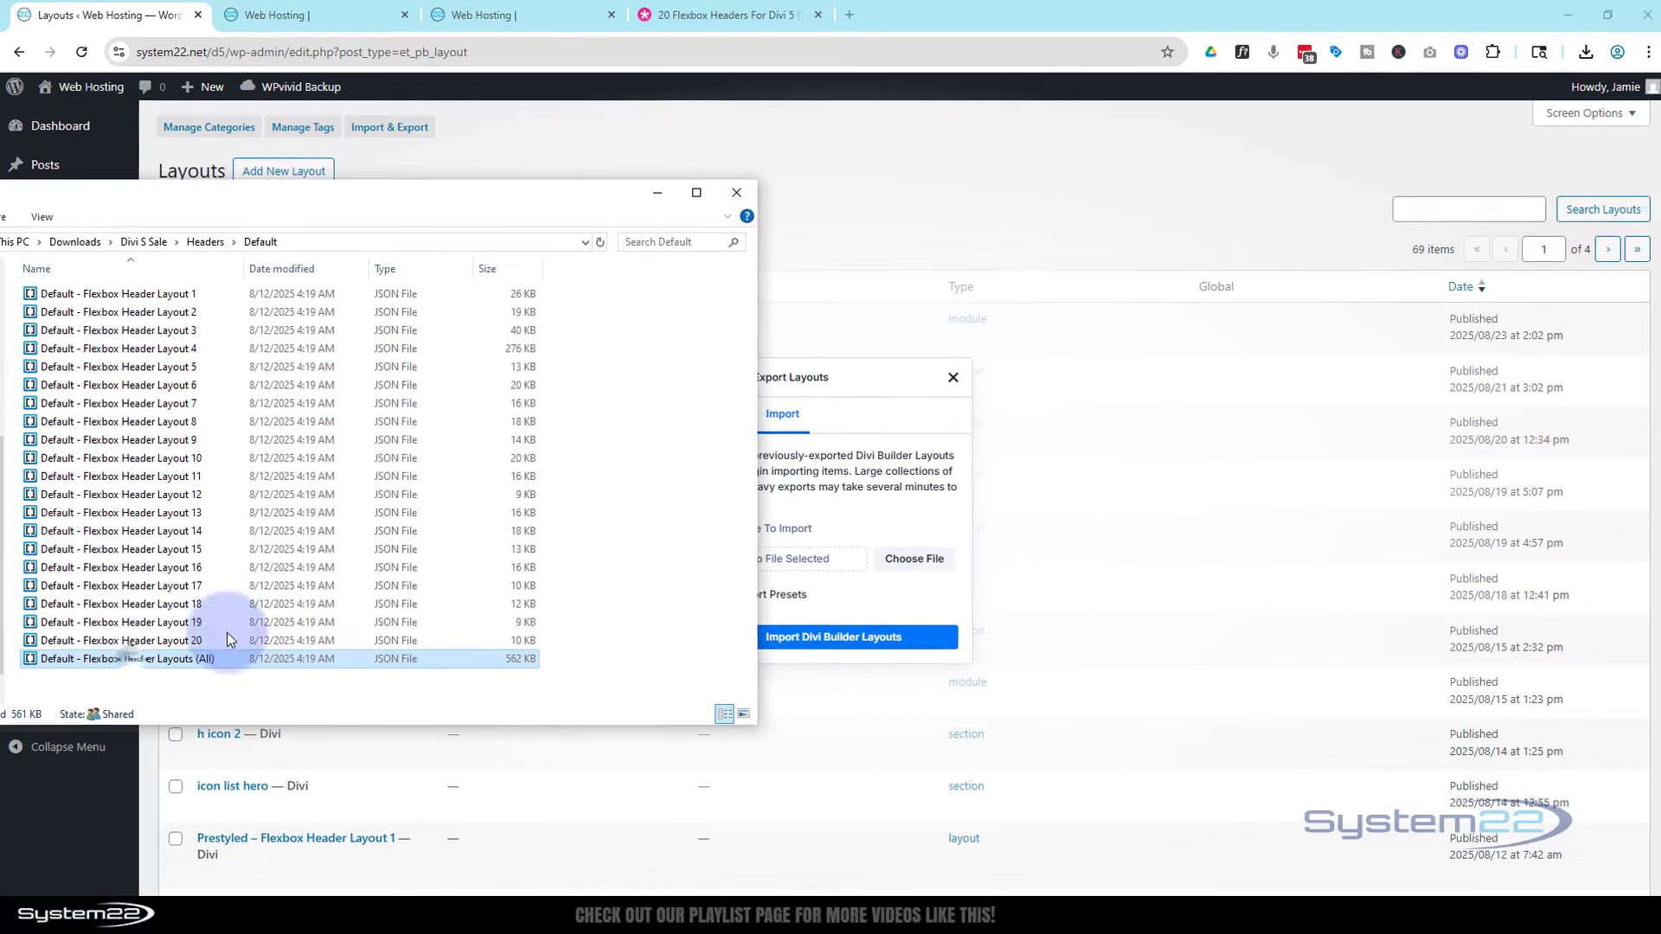
drag(543, 573, 802, 565)
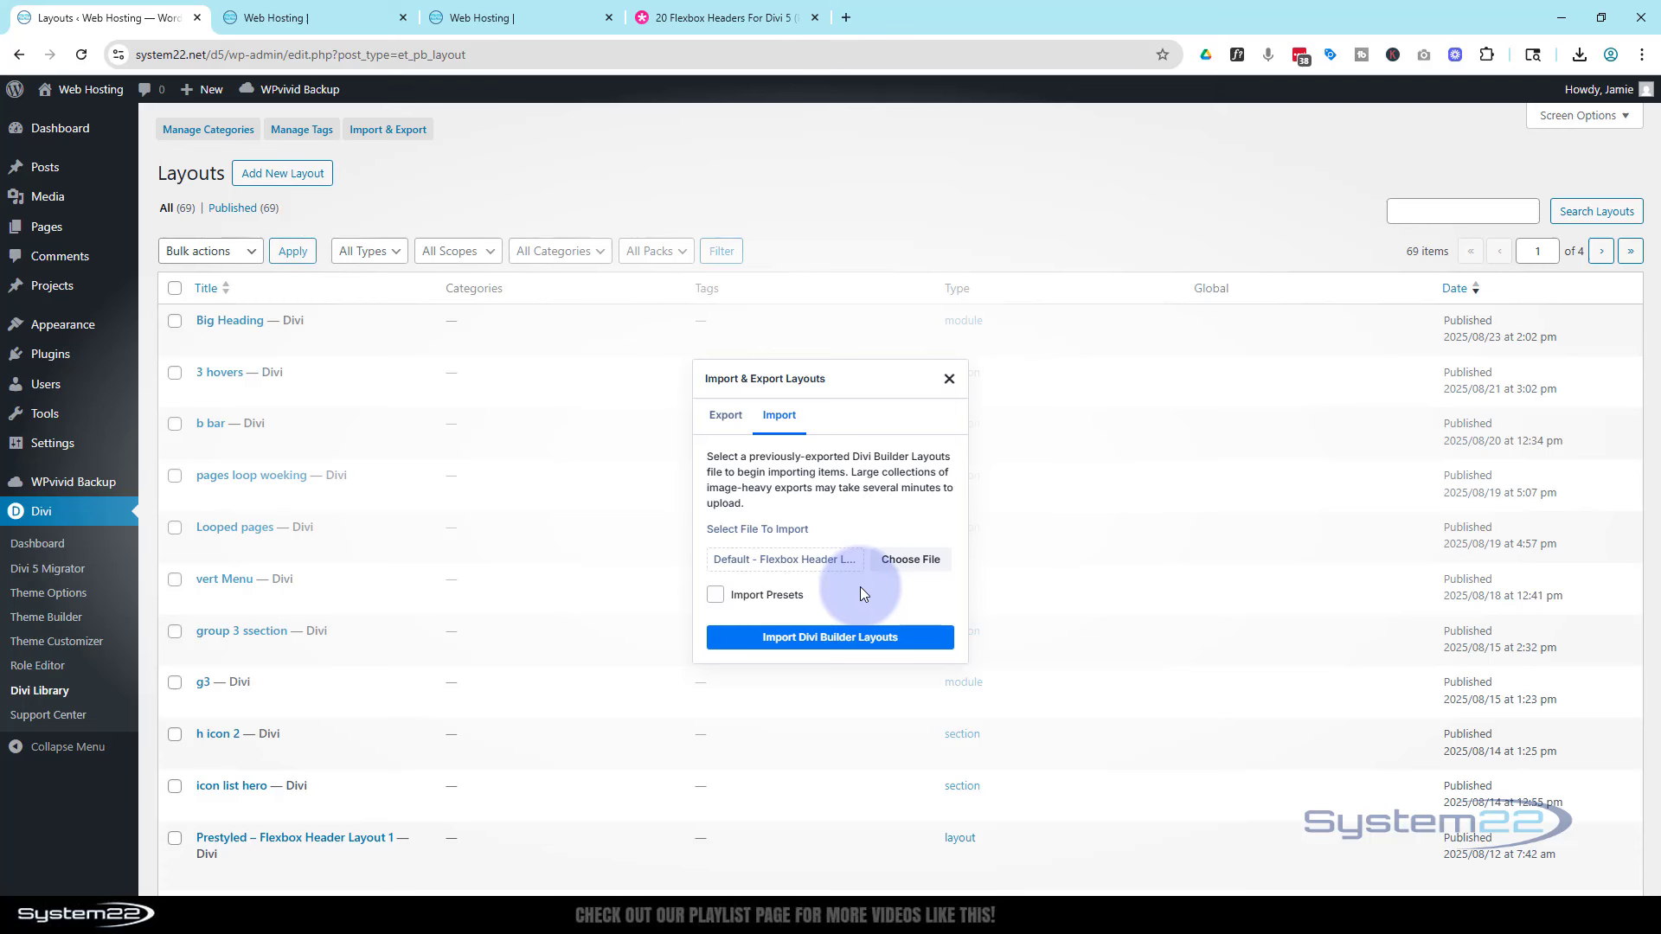
click(838, 640)
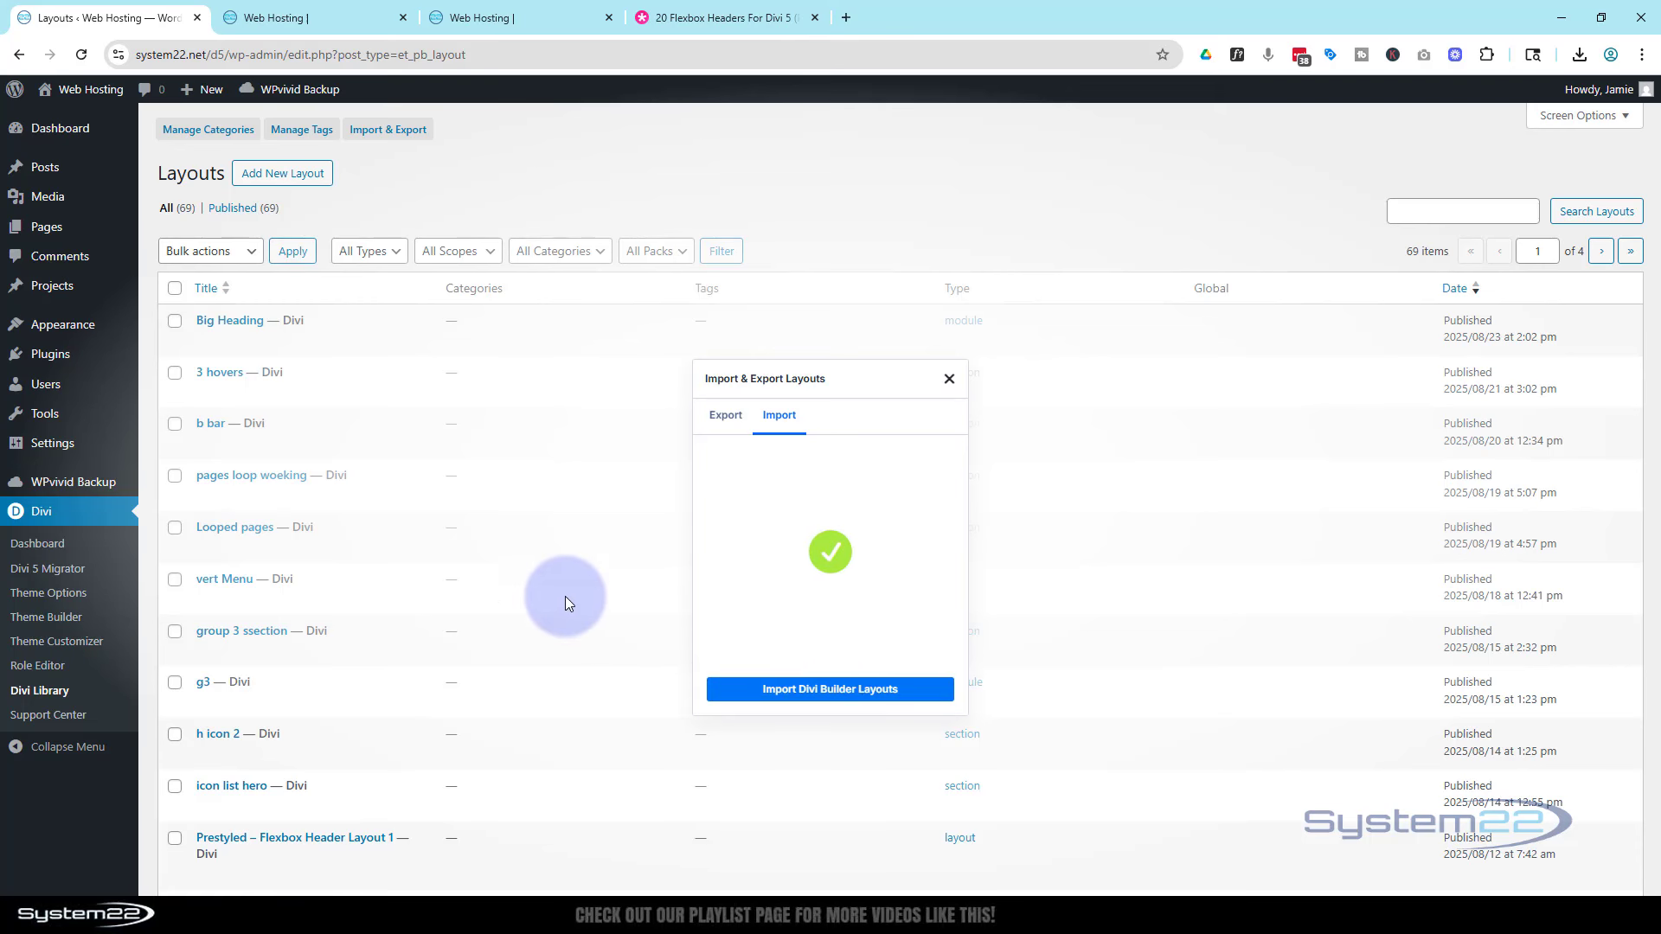
click(949, 381)
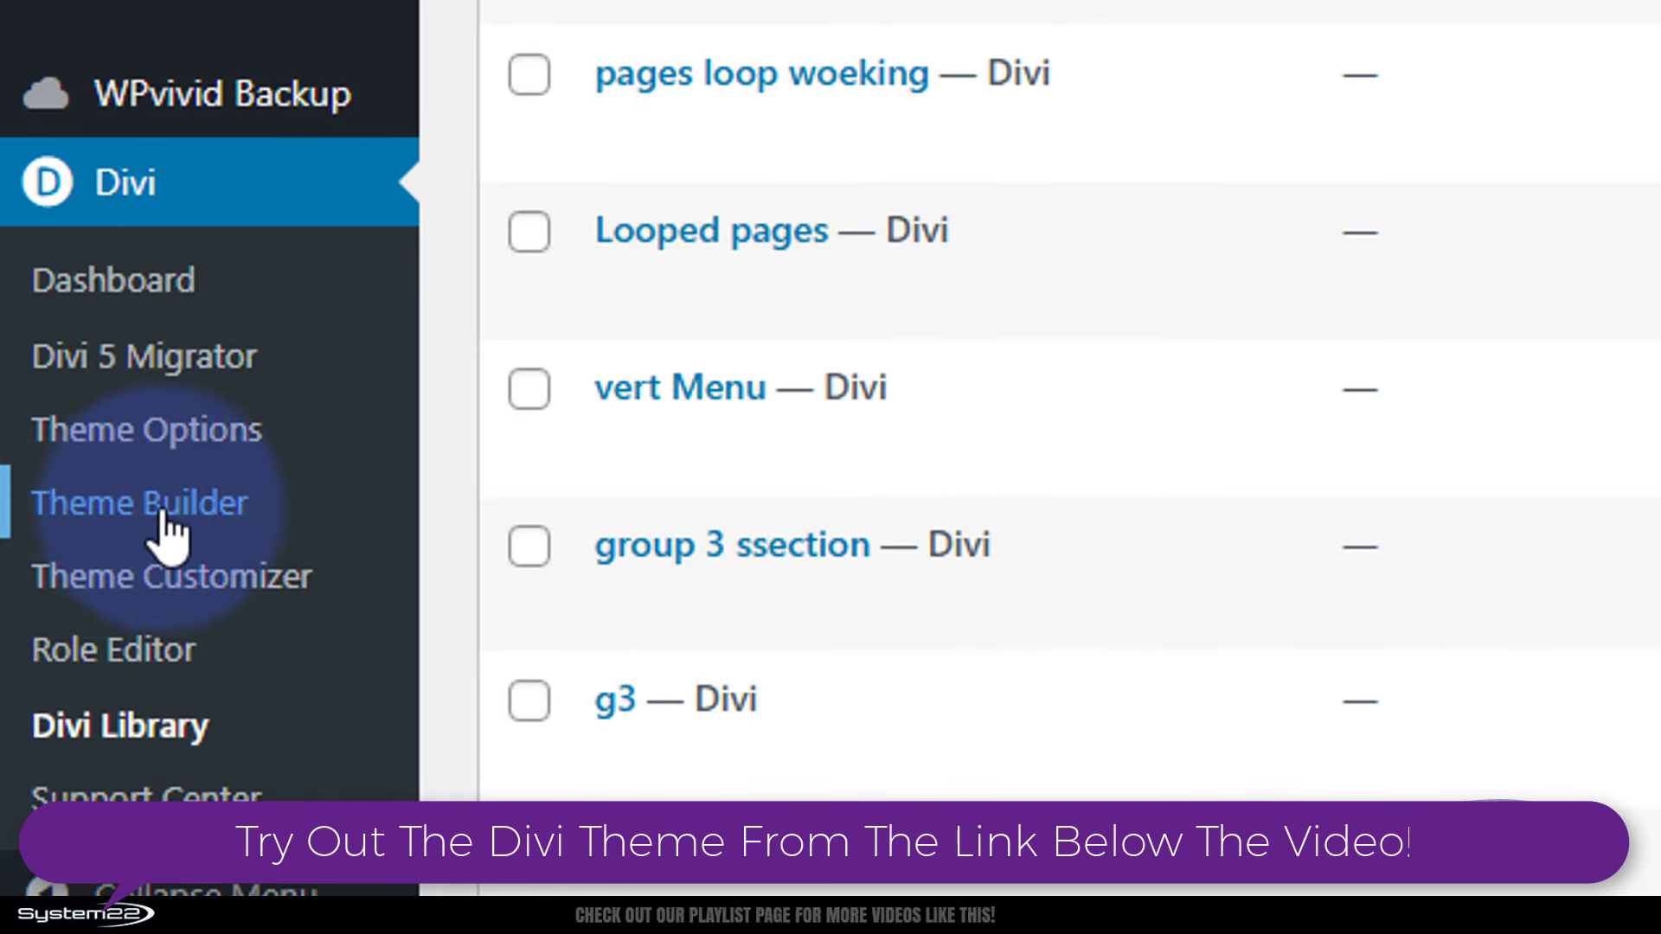
- Delete the Default Website Template's global header in the Theme Builder, save the changes and reload the site's home page
click(169, 529)
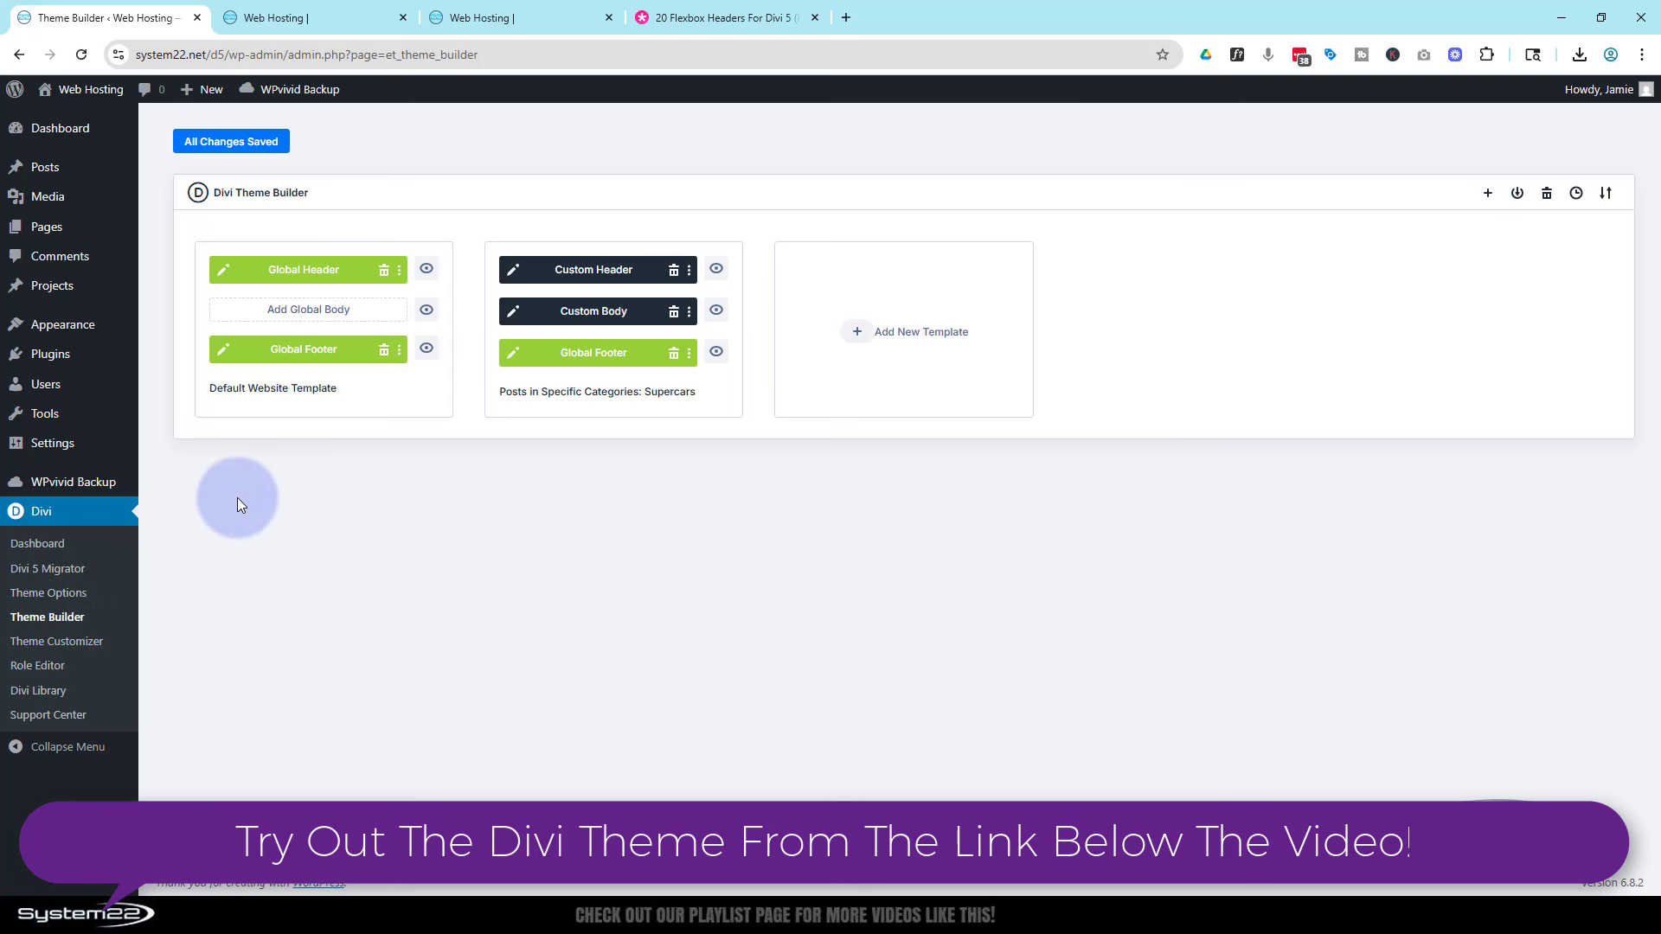
click(384, 275)
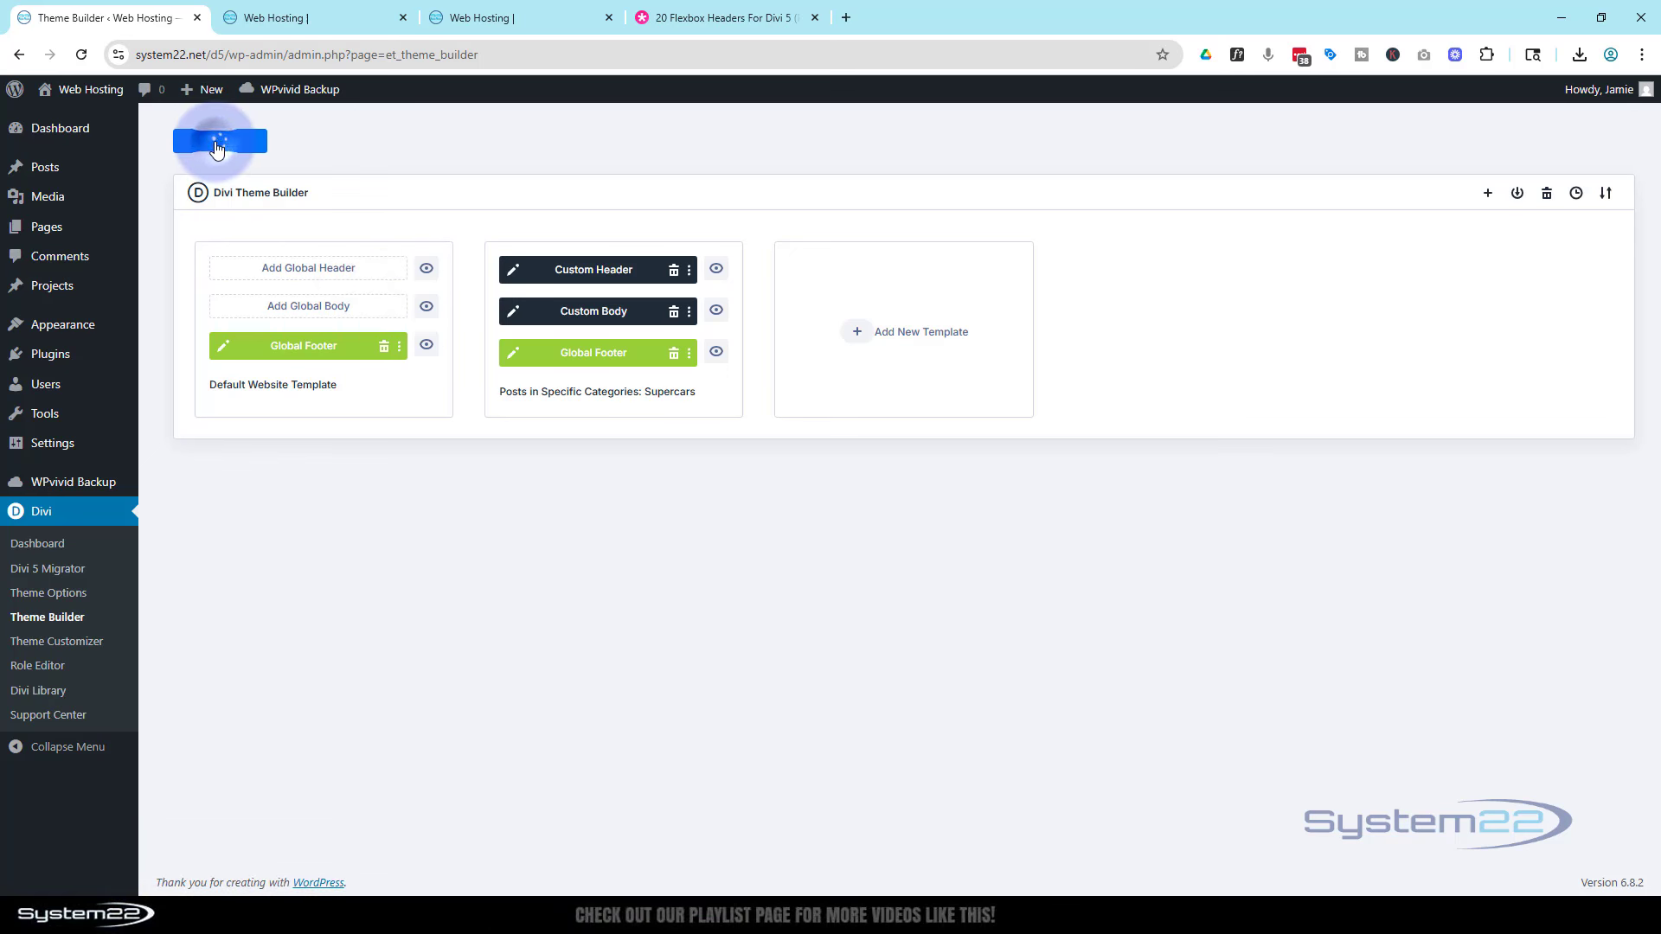
click(303, 19)
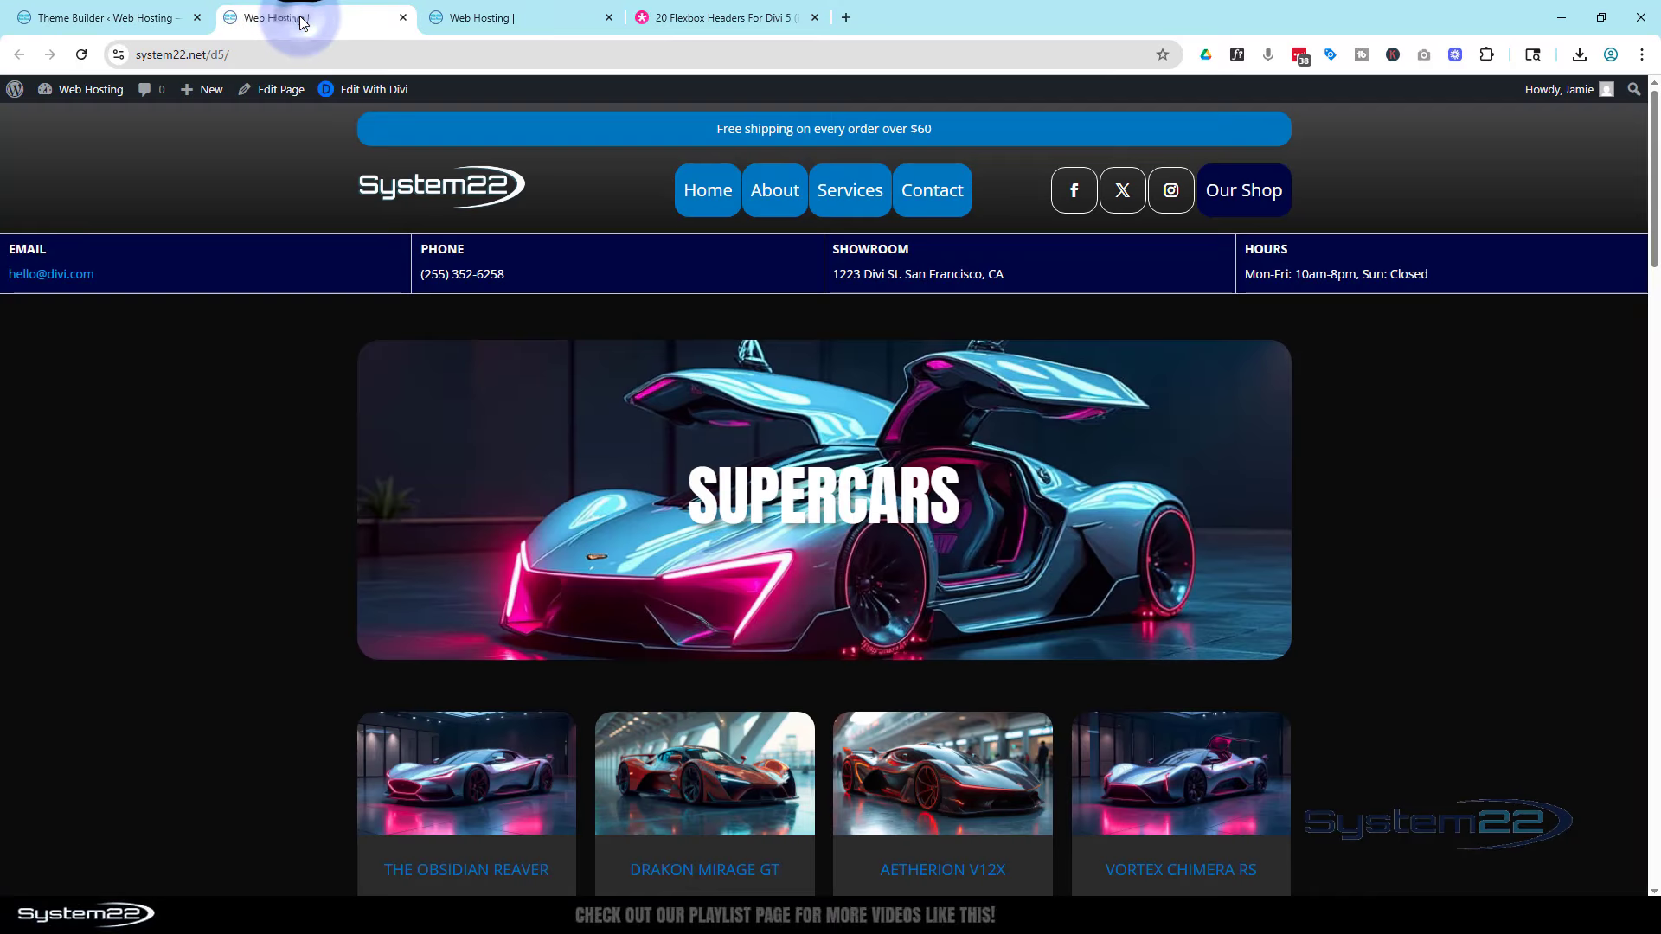
click(81, 55)
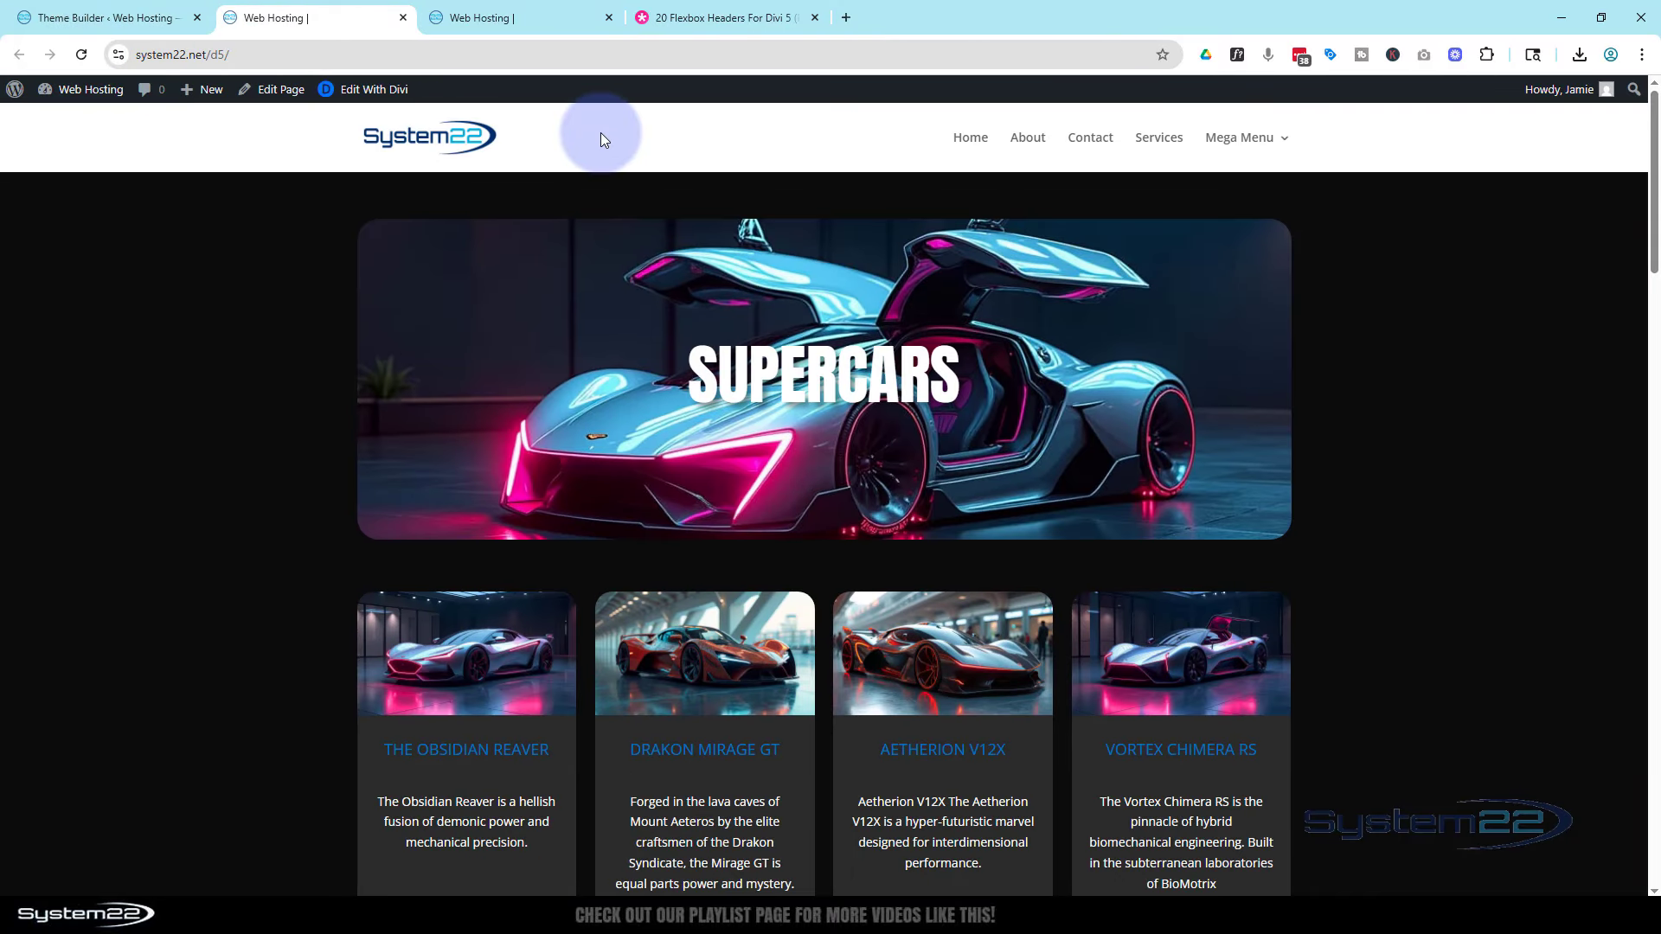
- Close the duplicate site tab and review the numbered header designs on the Elegant Themes flexbox headers page
click(511, 23)
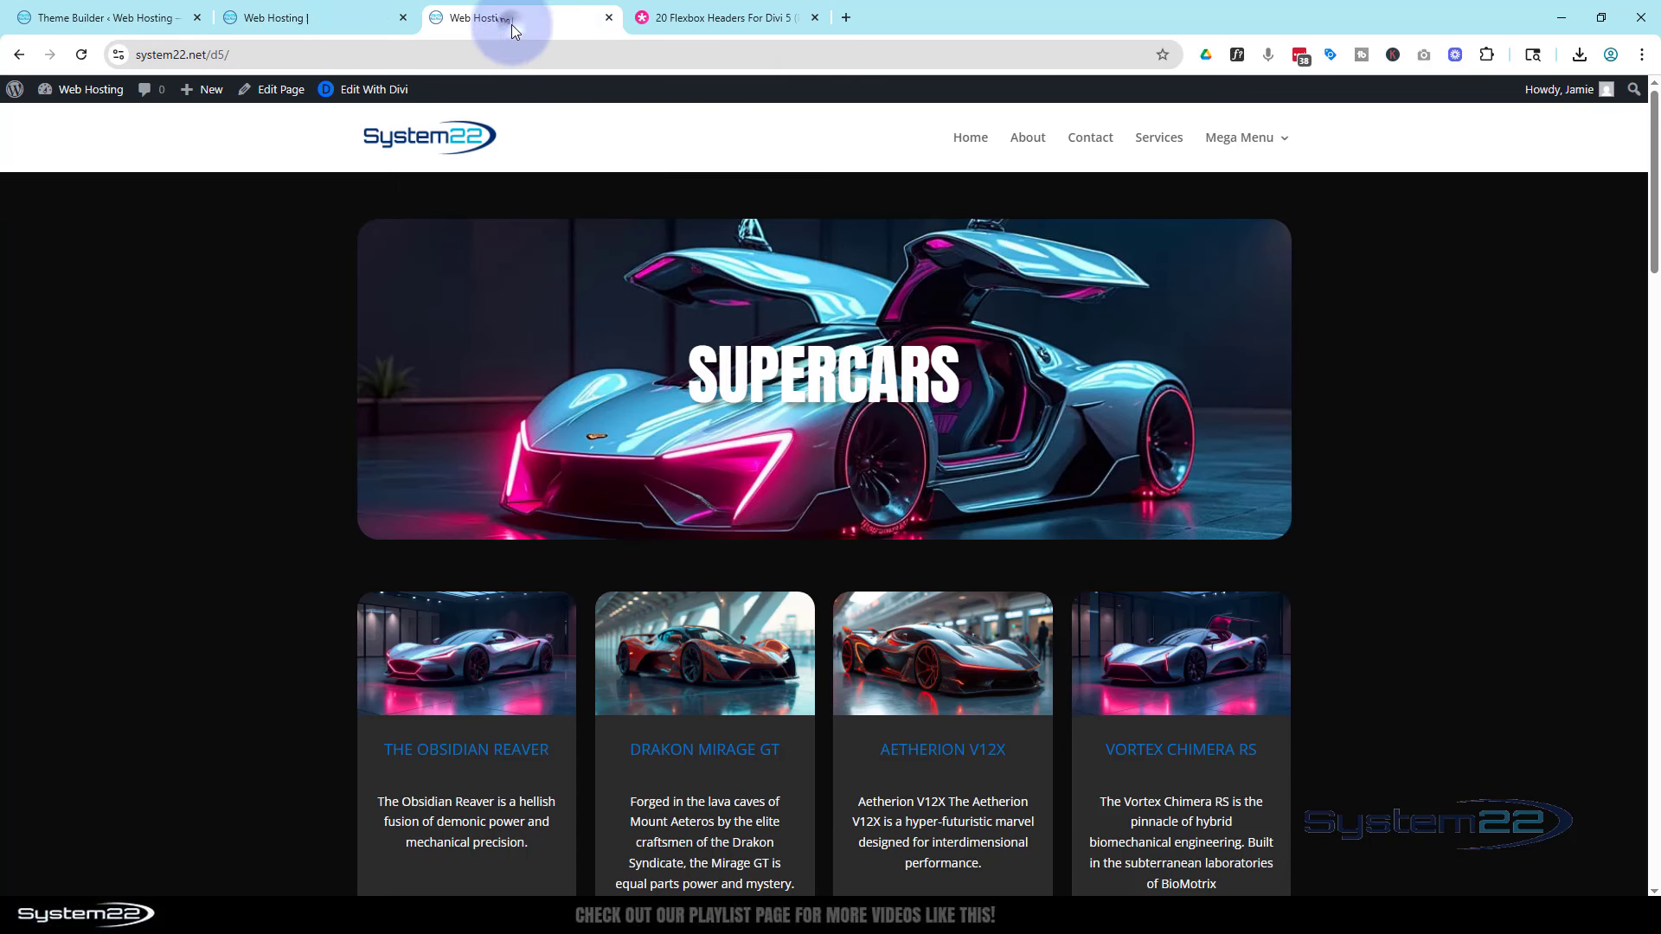
click(609, 17)
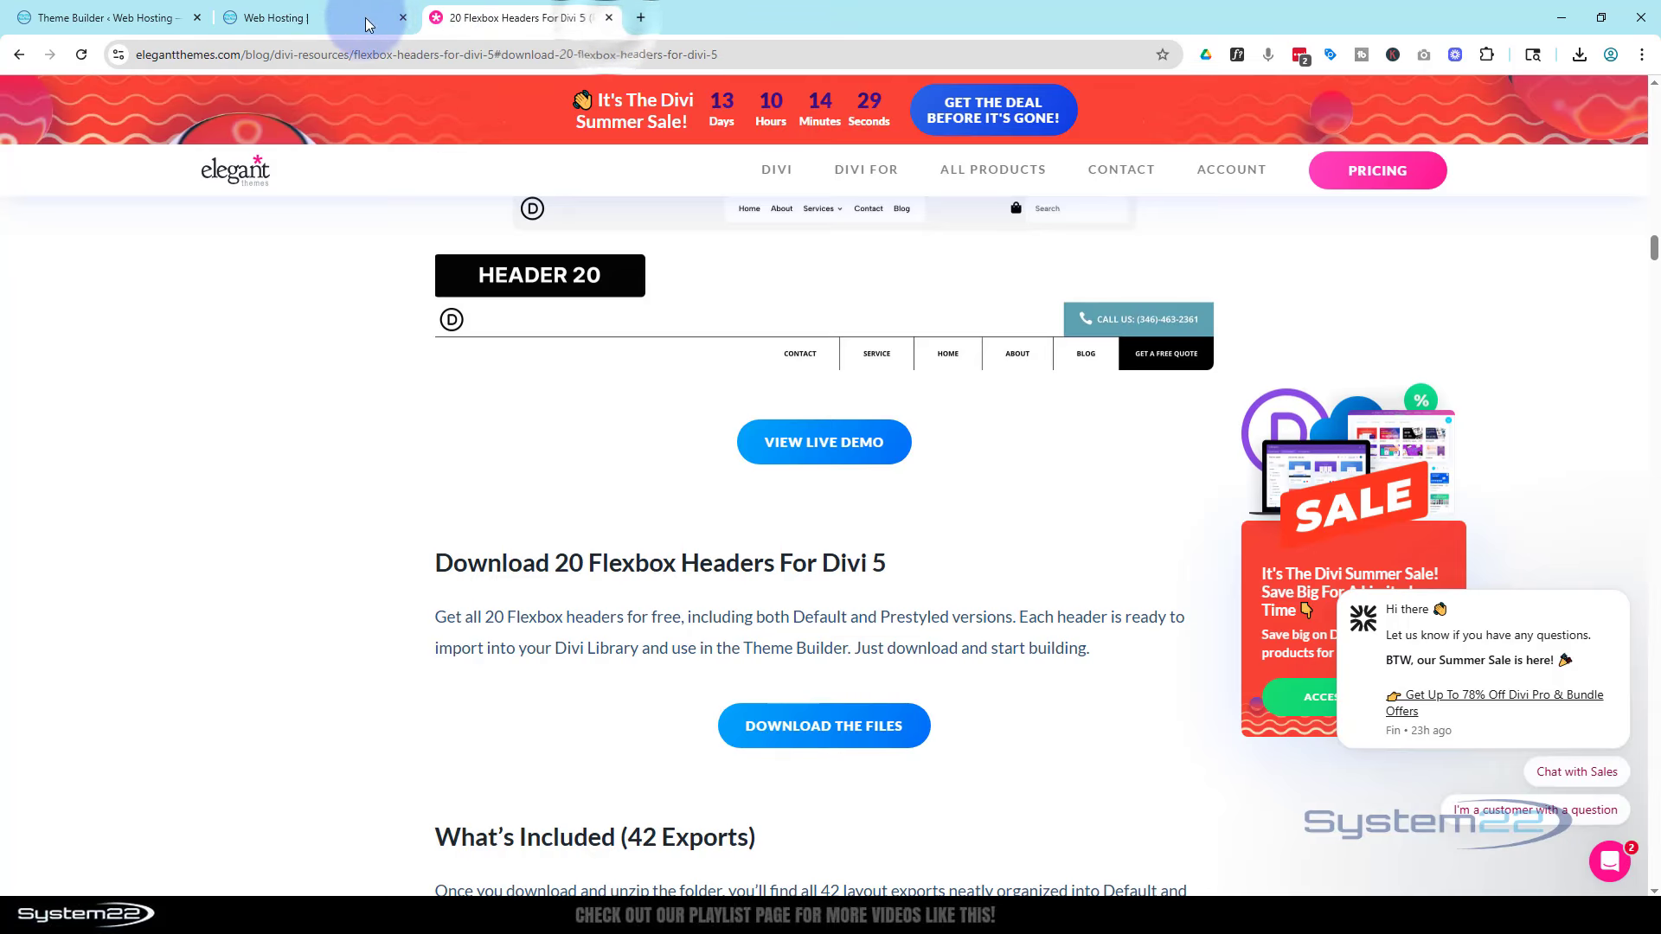
scroll(574, 538, up, 3)
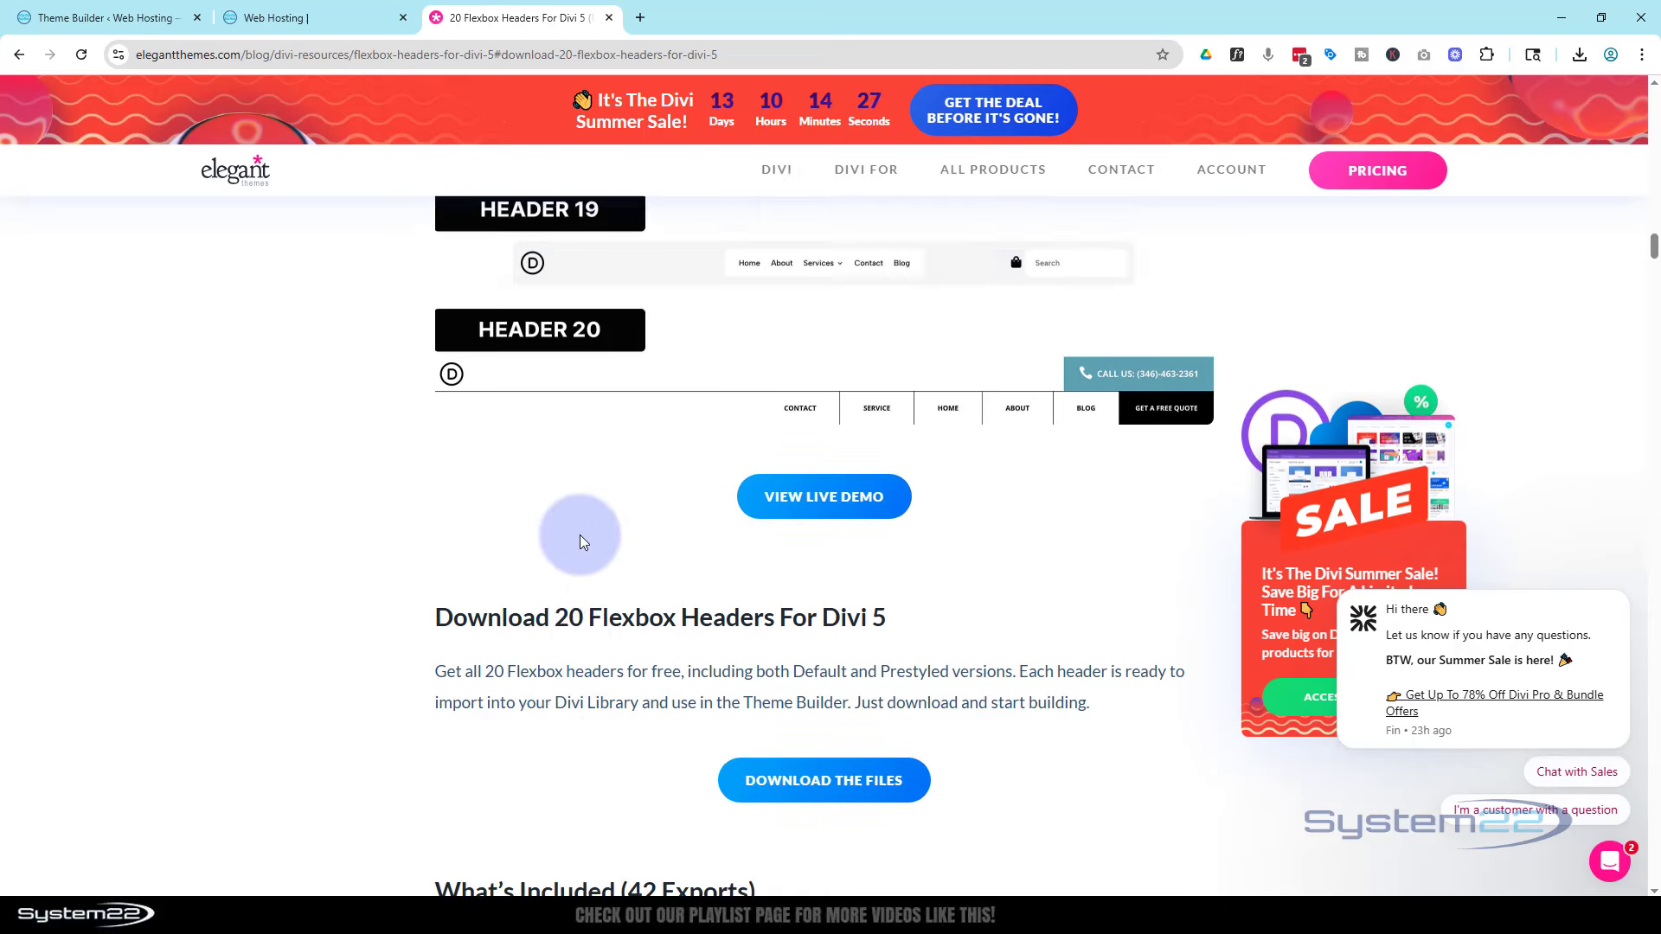
scroll(587, 547, up, 9)
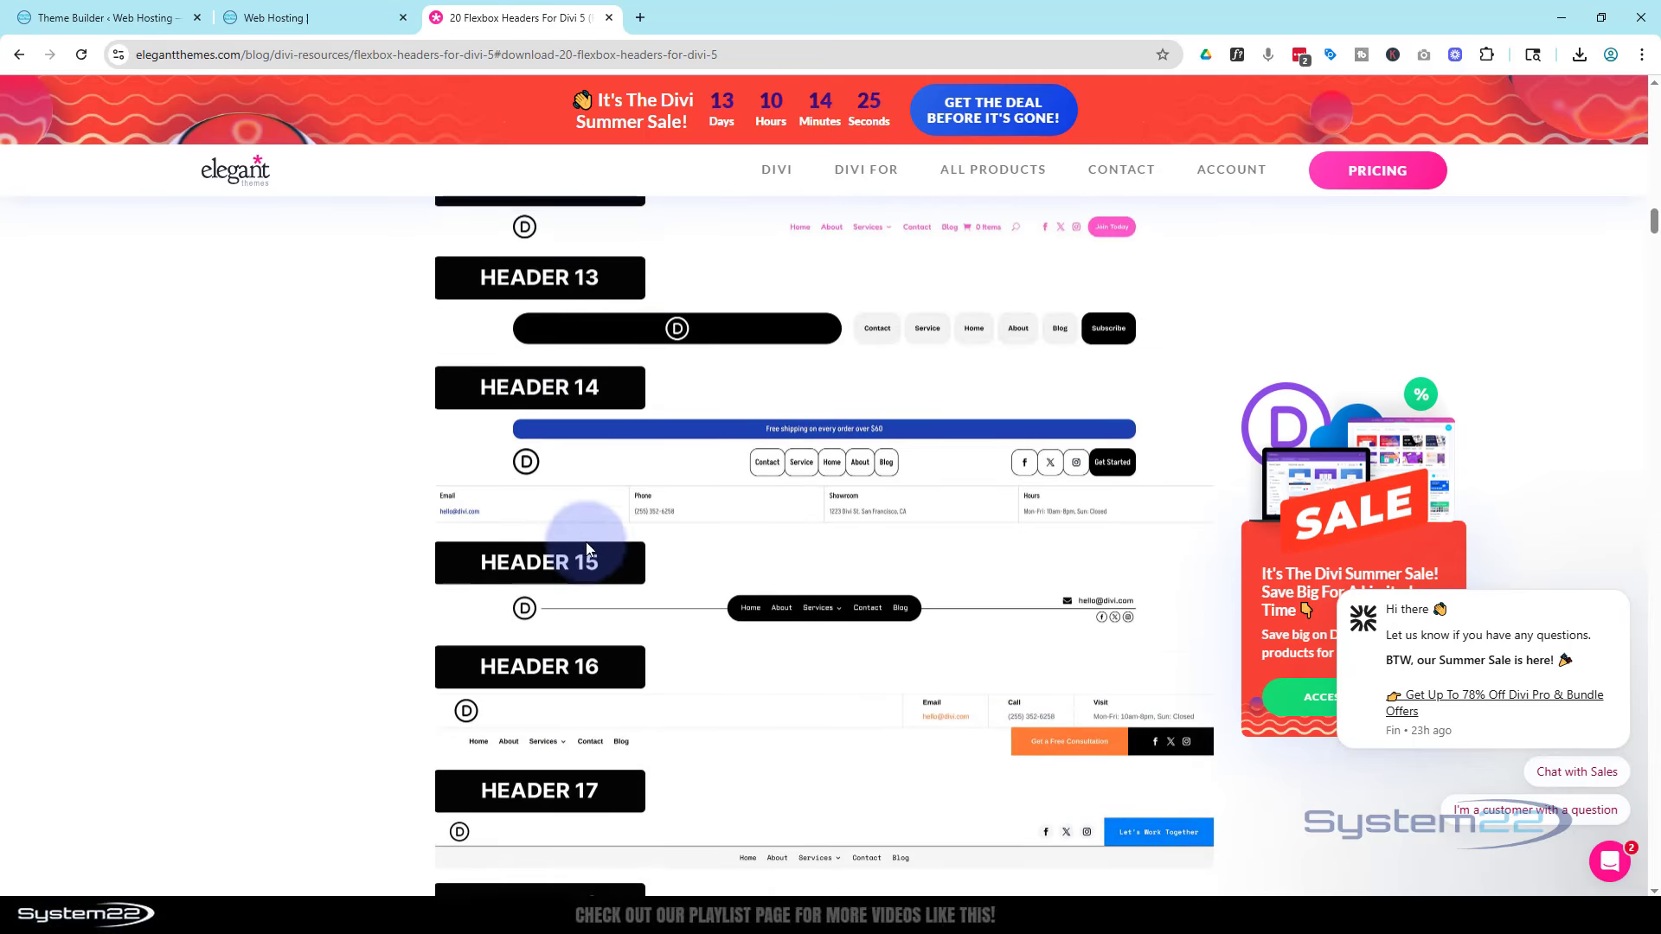
scroll(590, 547, up, 10)
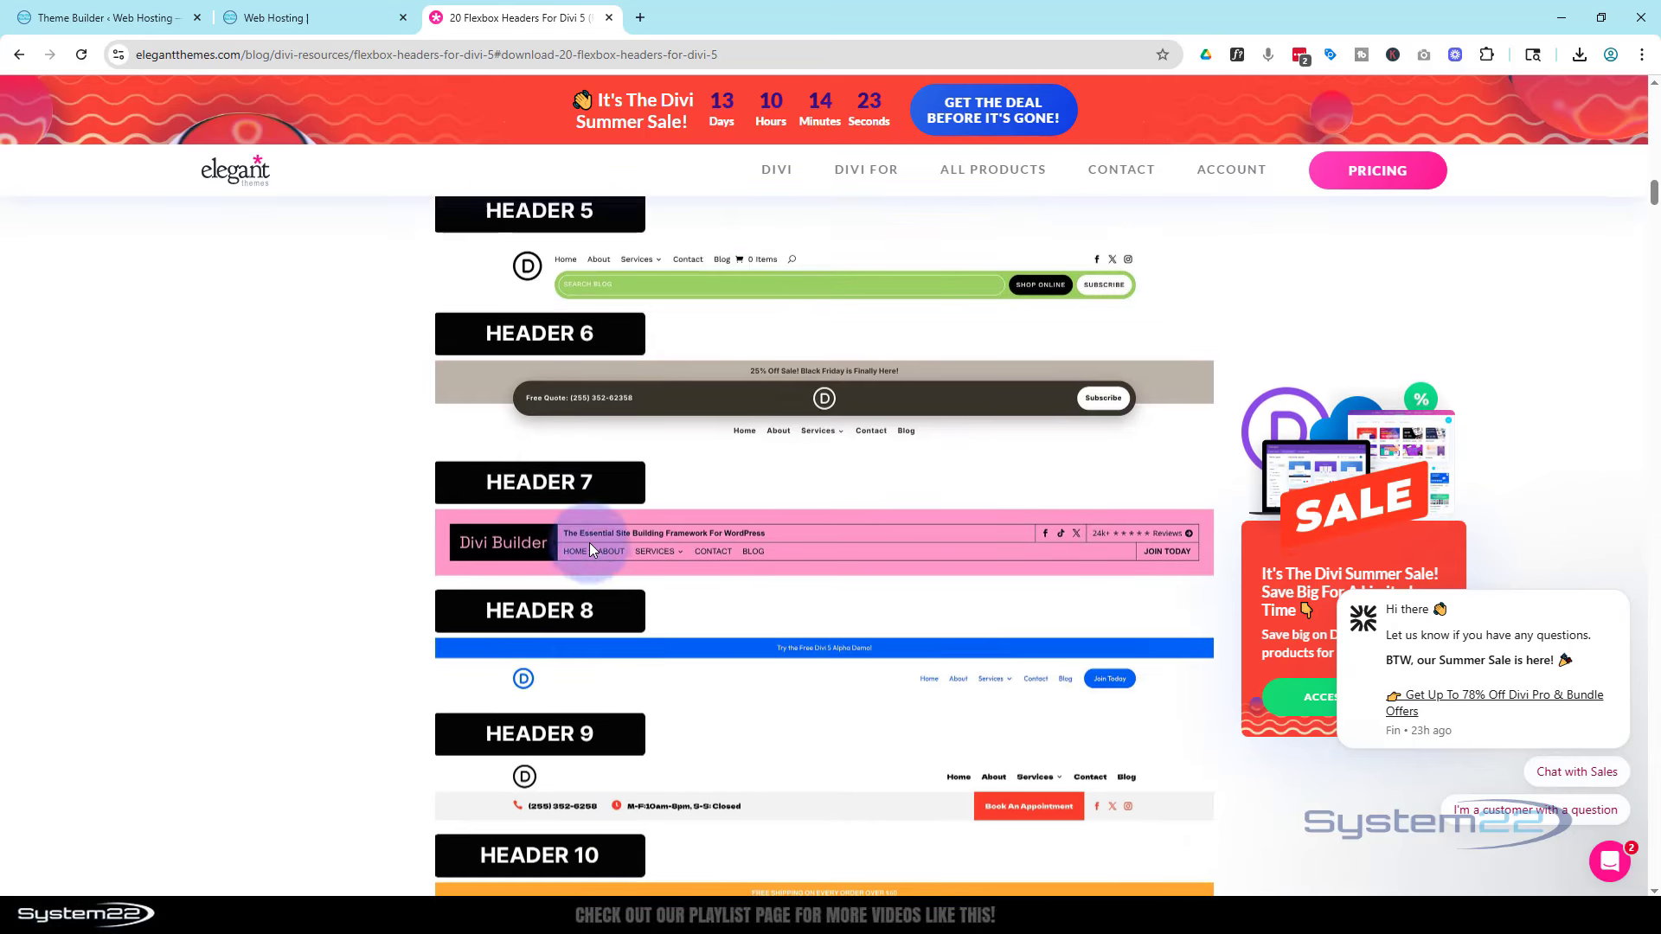
scroll(589, 554, down, 9)
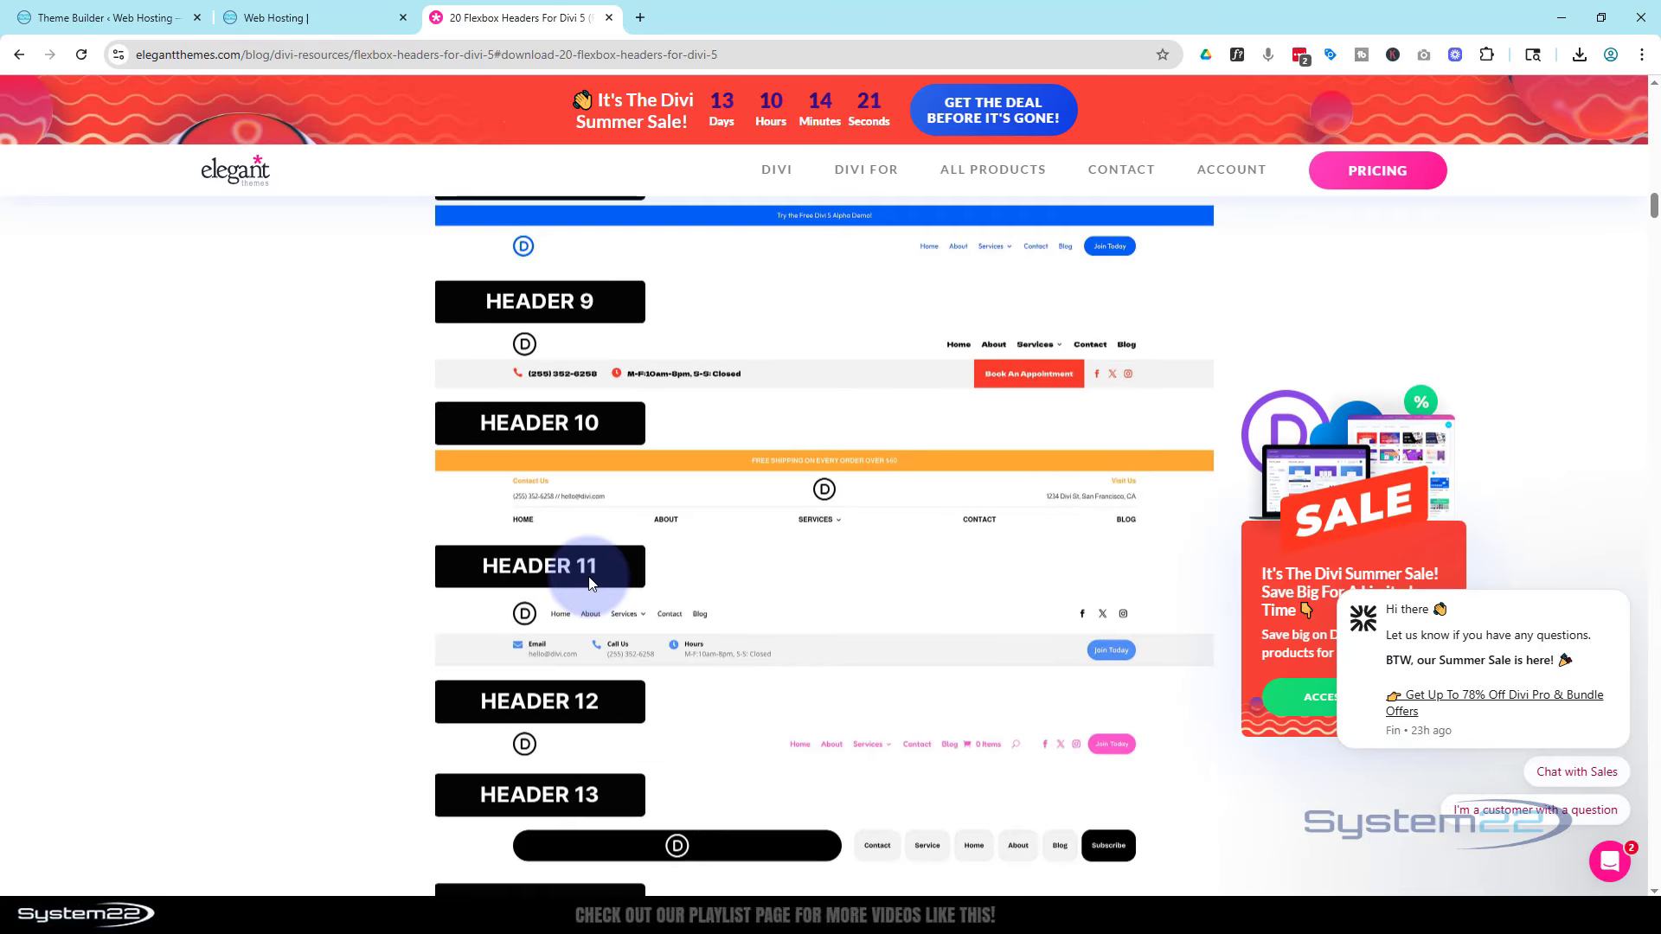
scroll(581, 584, down, 2)
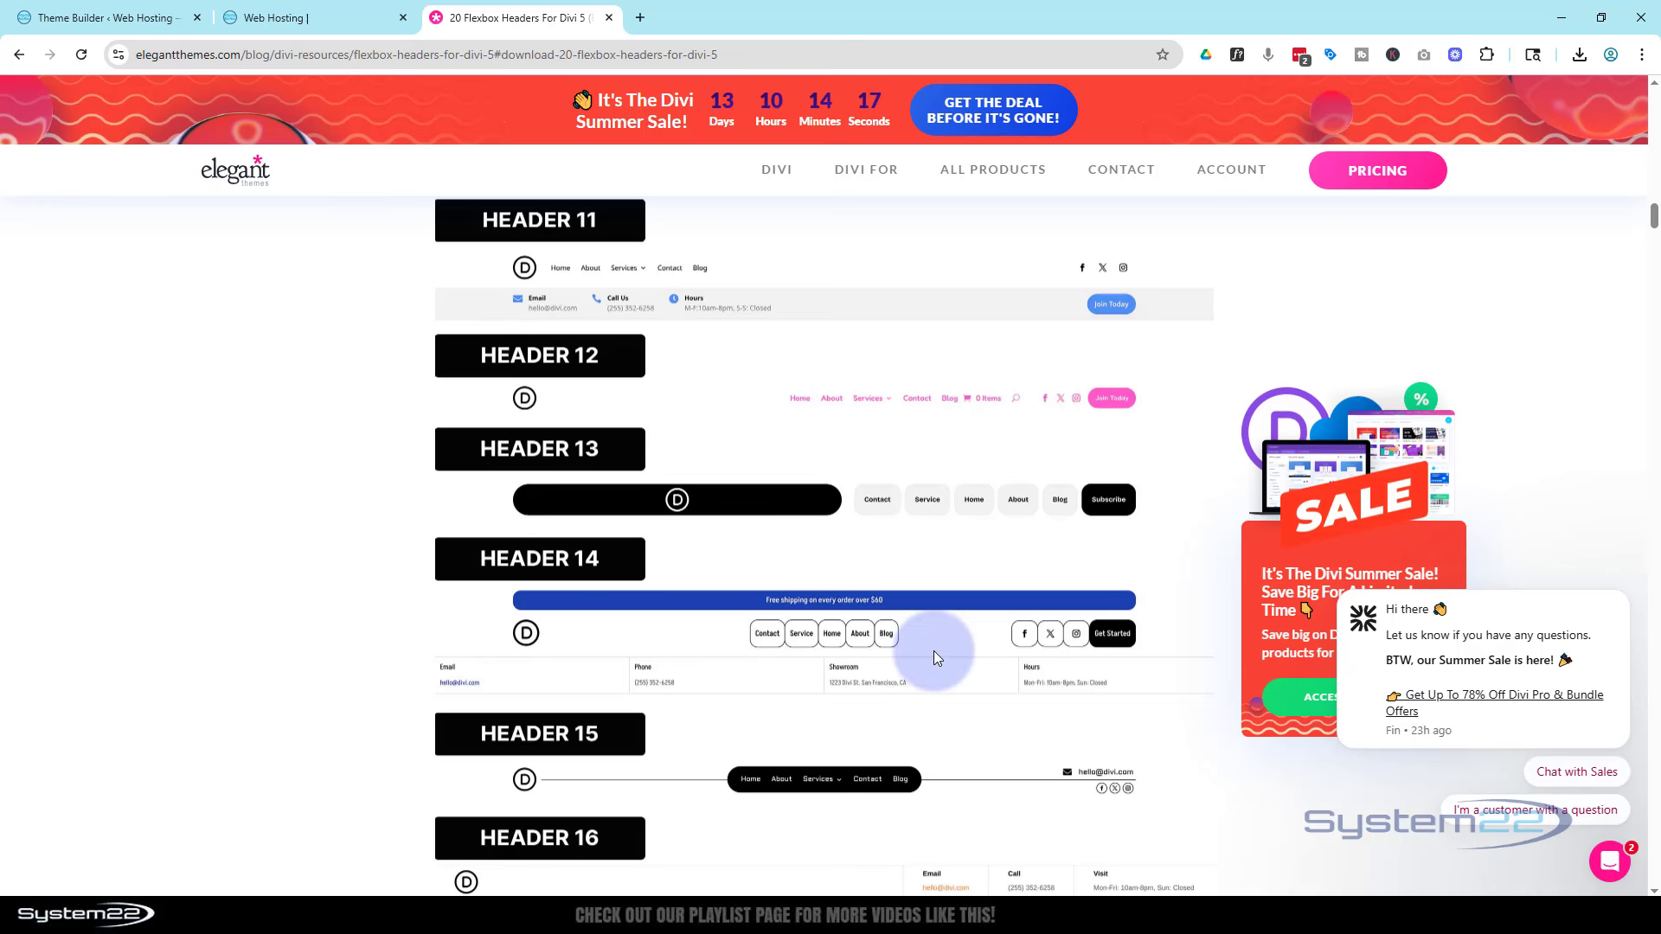
- Add the saved library layout "Default - Flexbox Header Layout 14" as the Default Website Template's global header in the Theme Builder
click(121, 17)
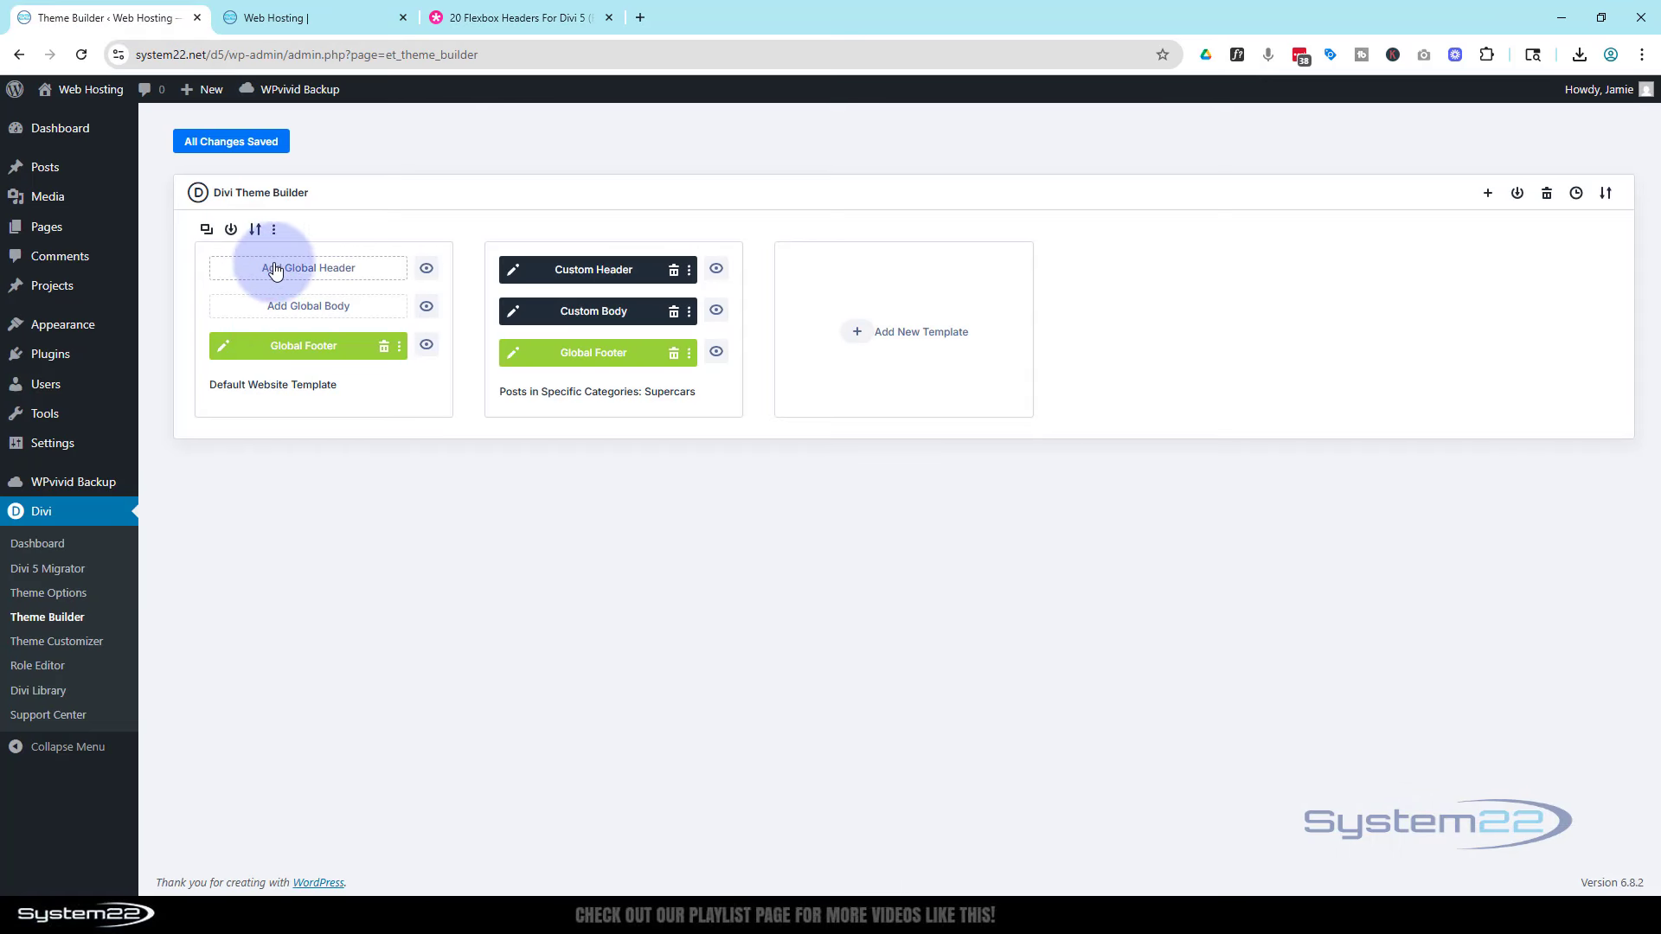
click(307, 269)
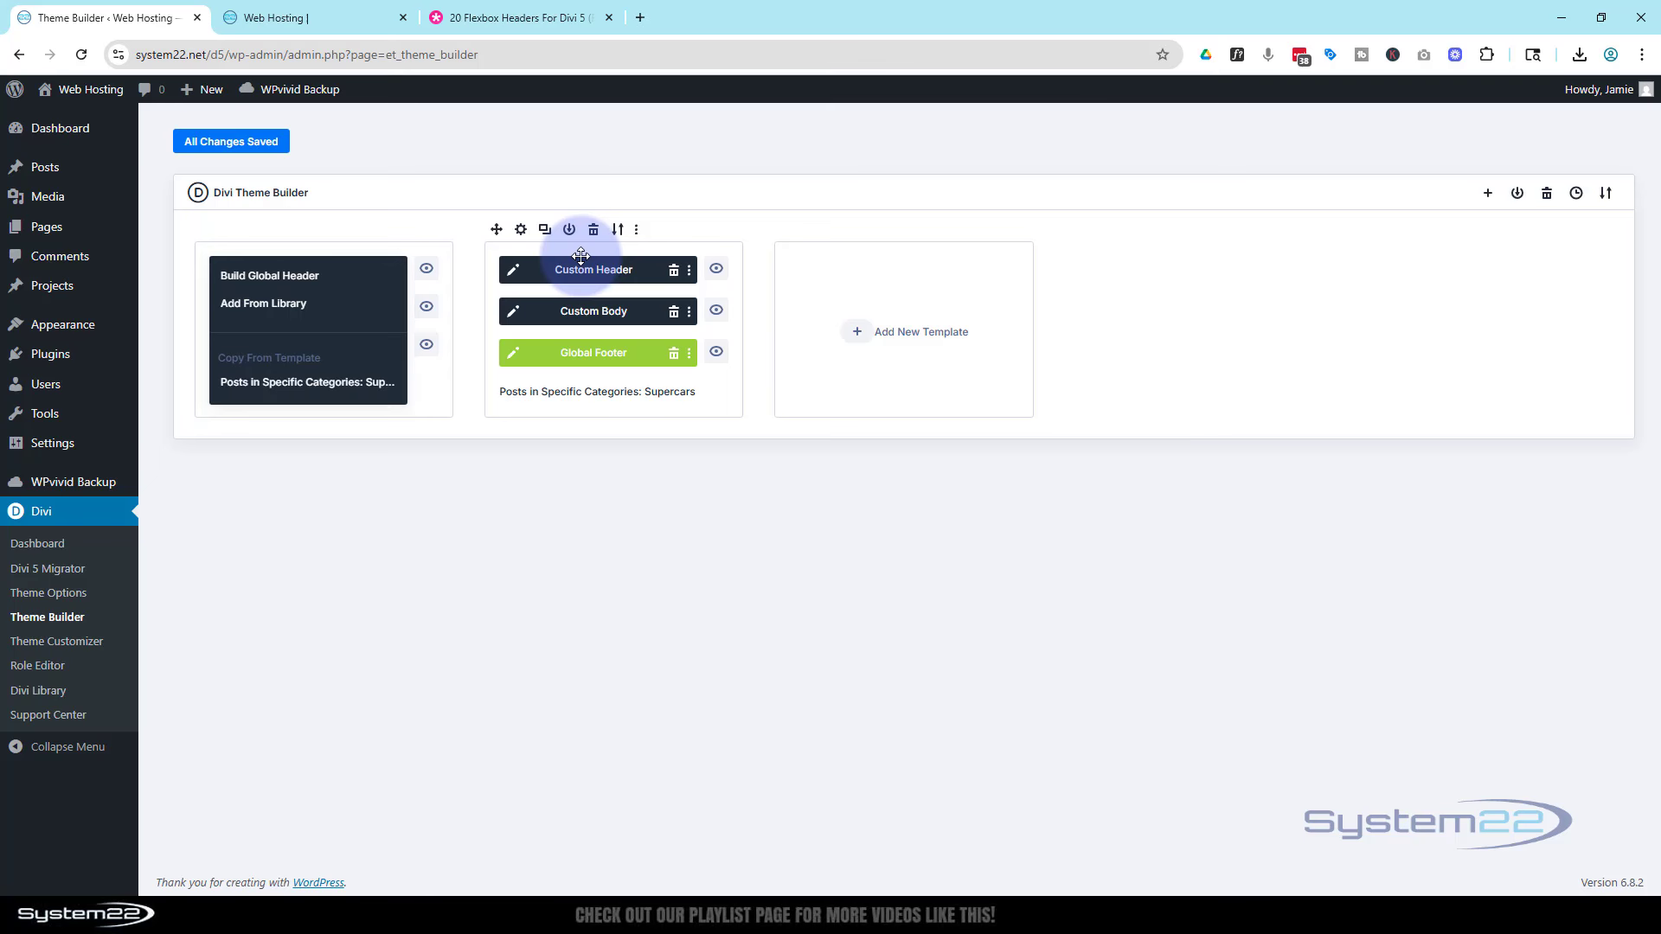
click(277, 304)
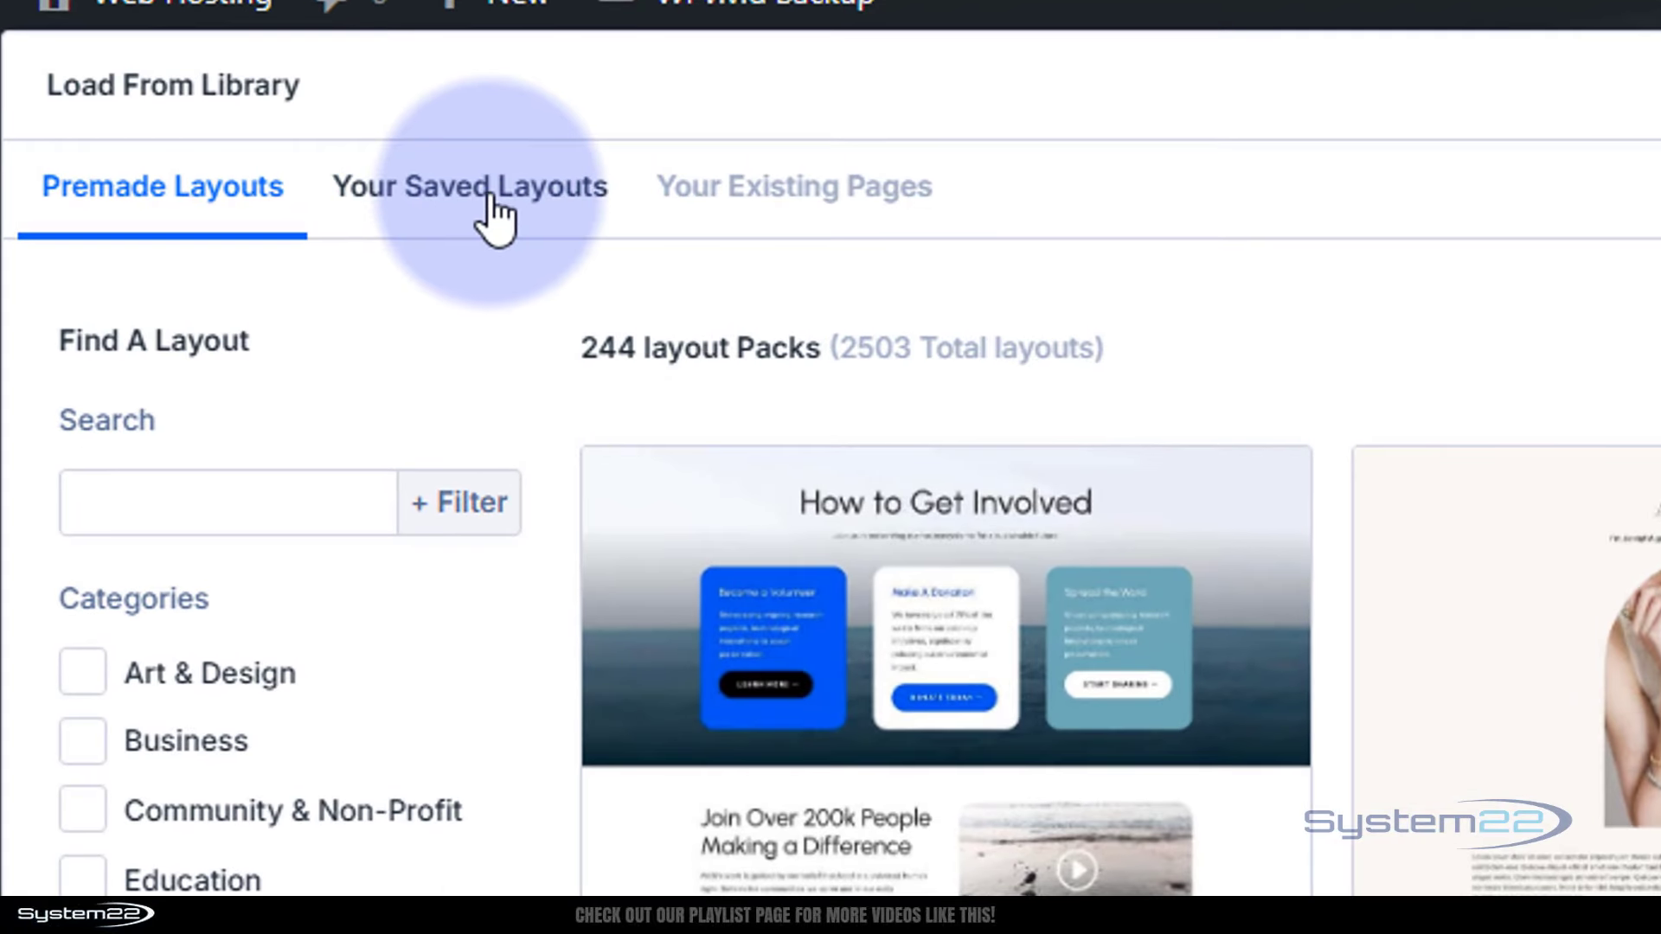
click(489, 196)
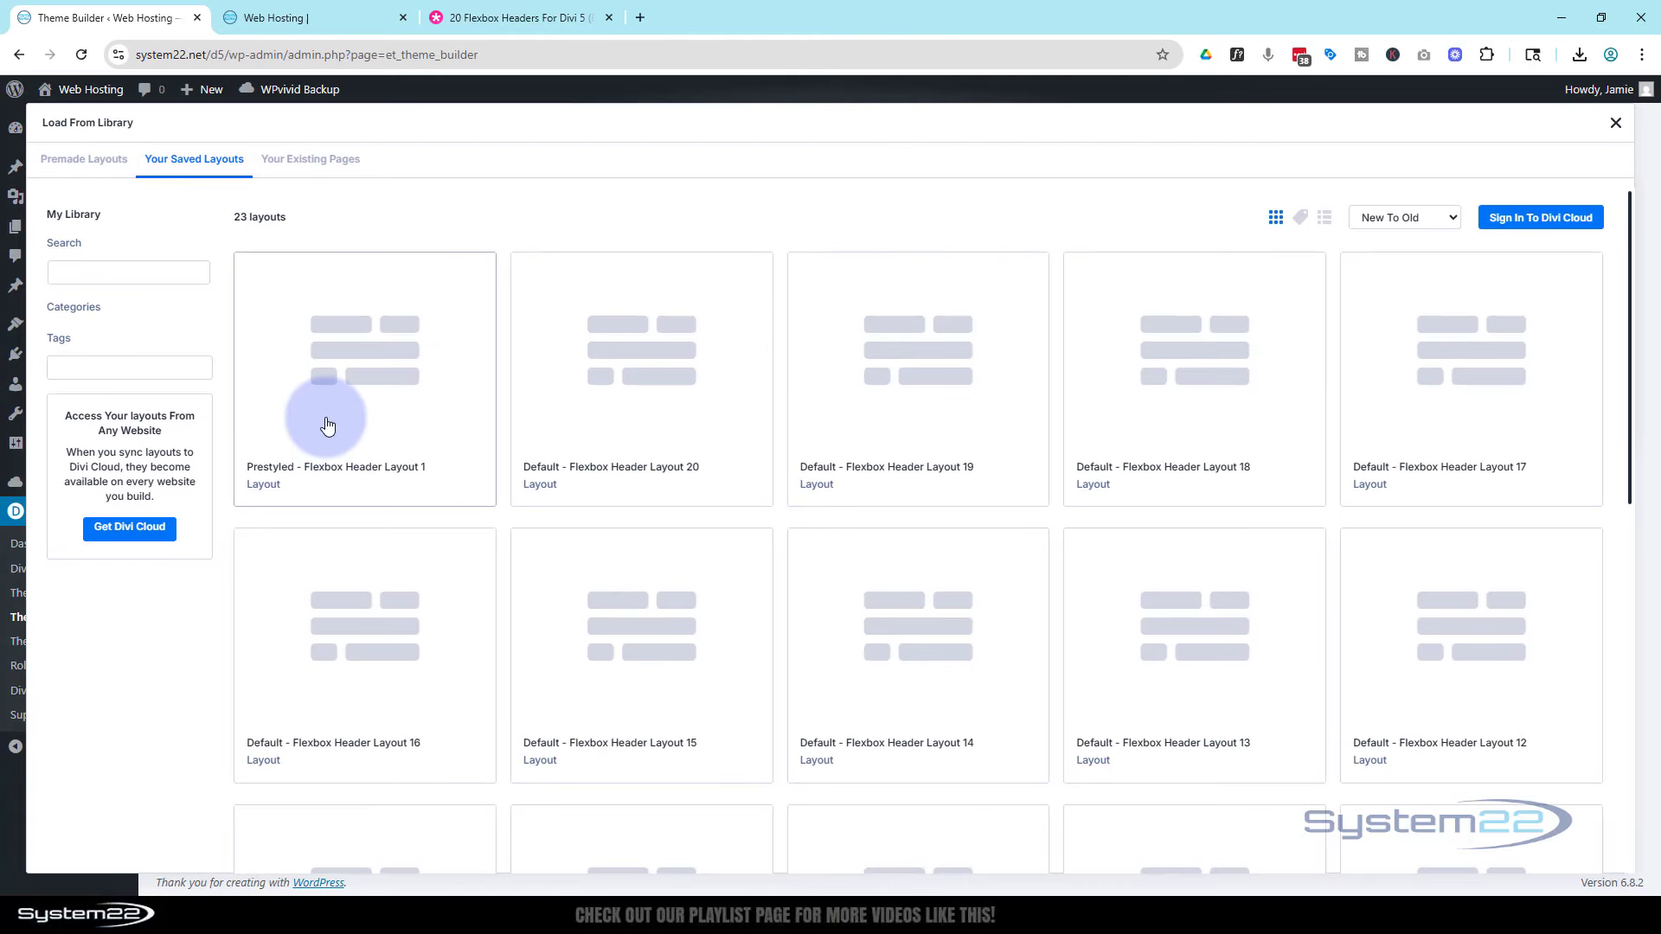
click(893, 691)
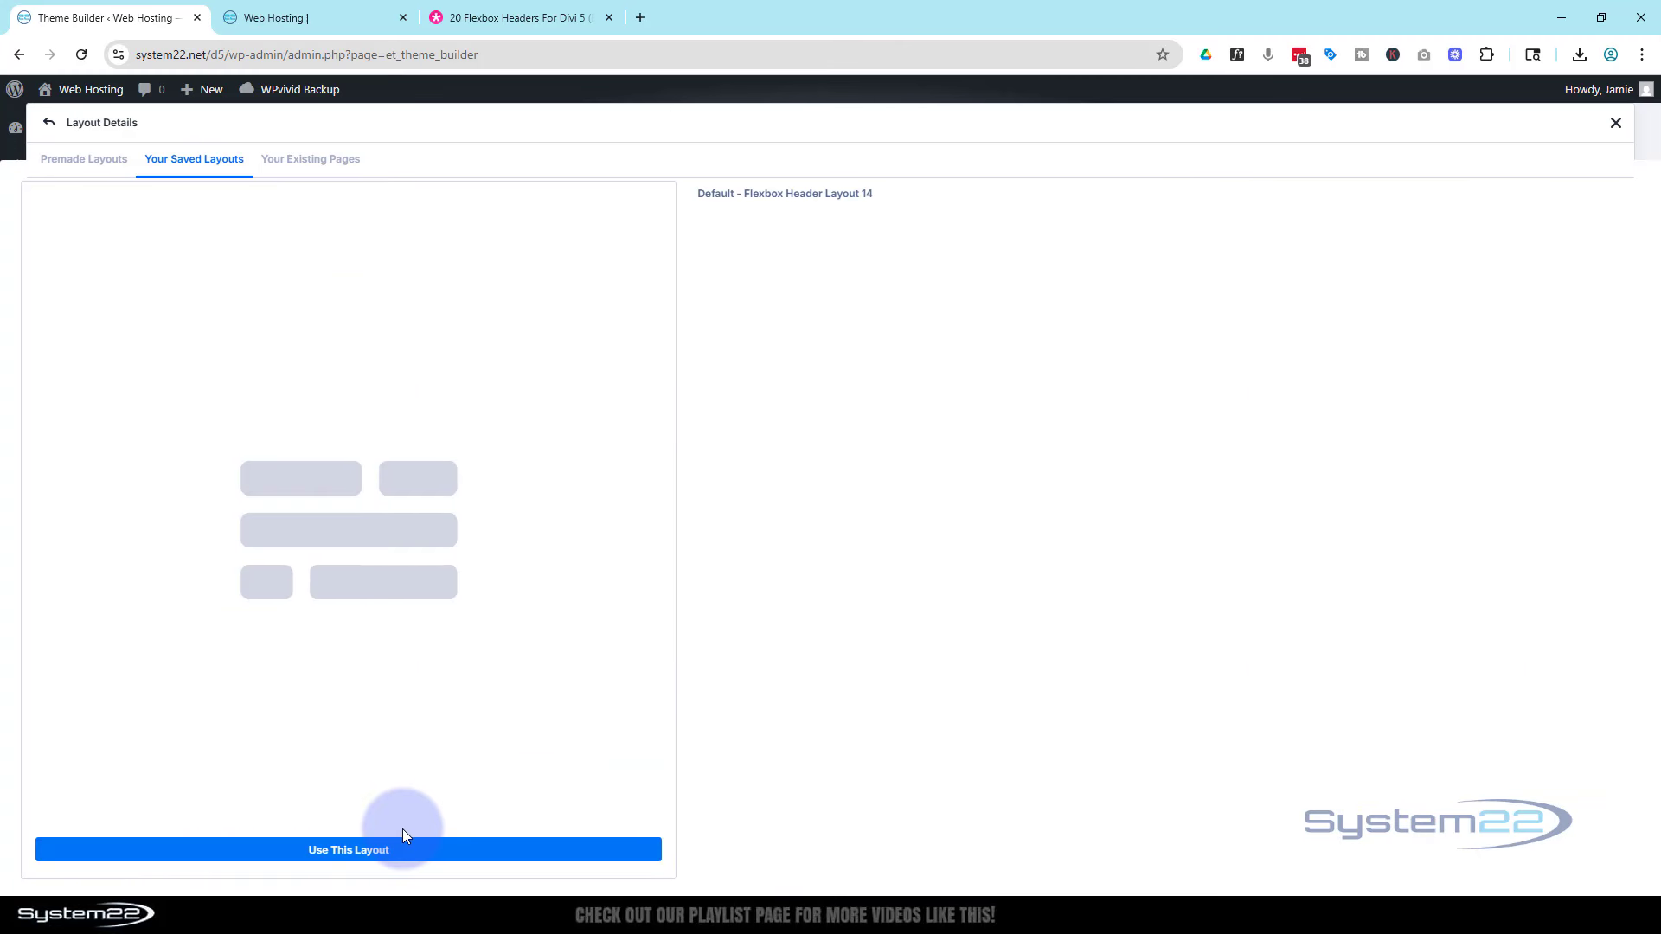
click(413, 851)
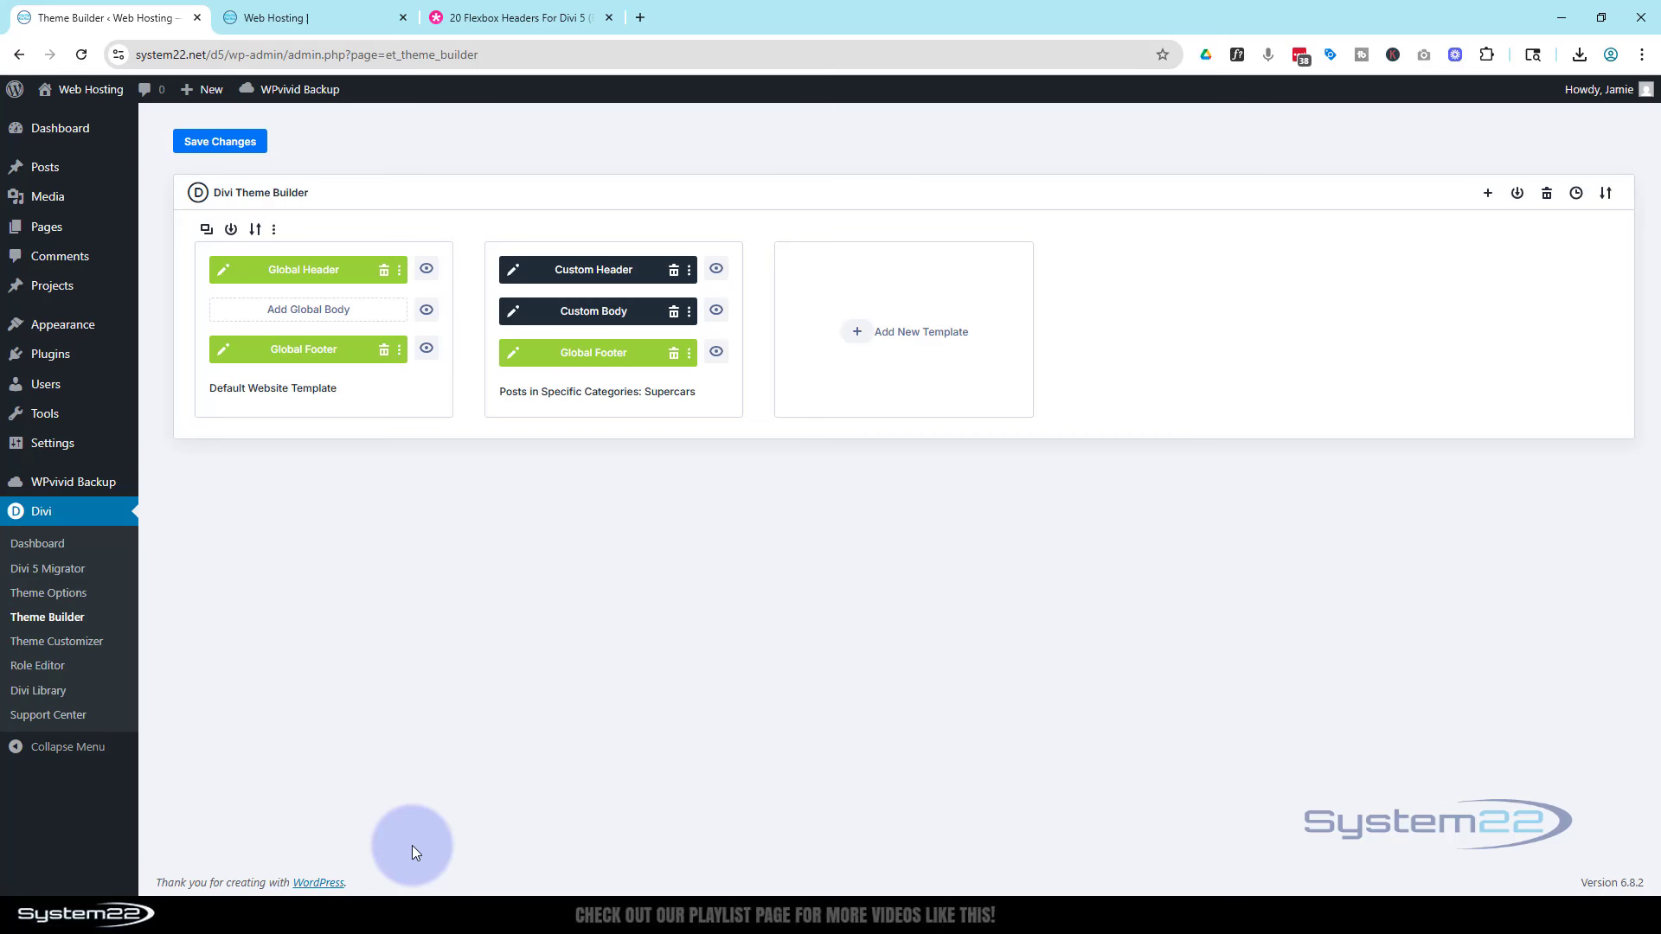
- Open the global header for editing and change the blue announcement bar's text to "New Divi 5 Theme Flex Headers"
click(224, 274)
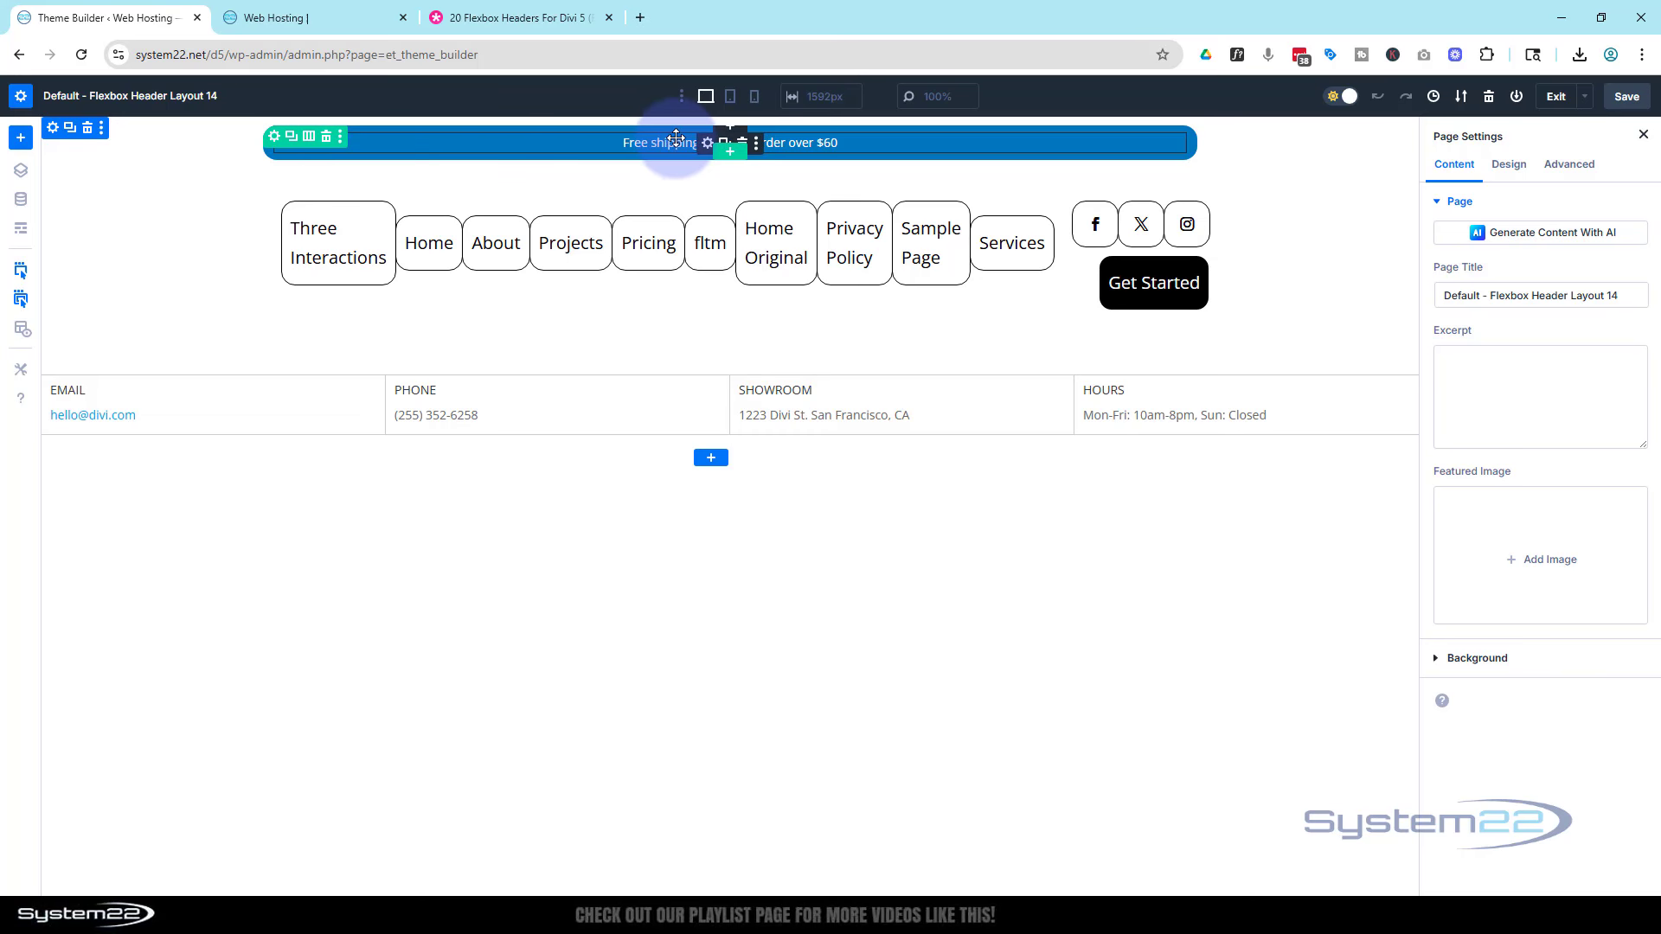
click(707, 144)
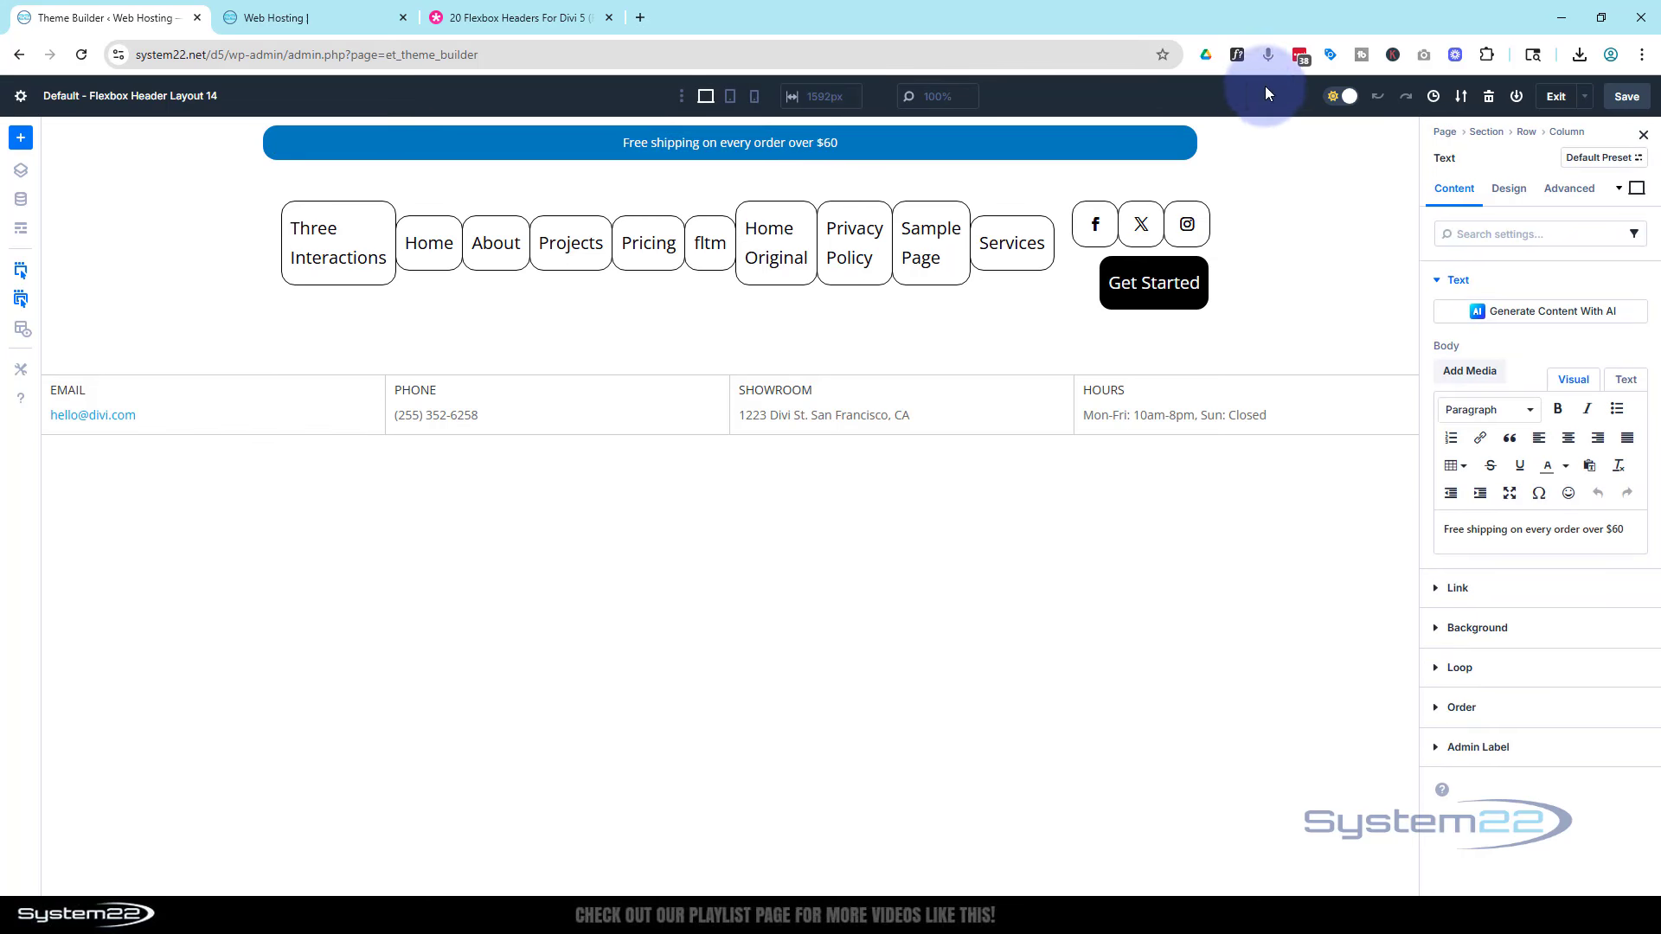
drag(1628, 530, 1442, 528)
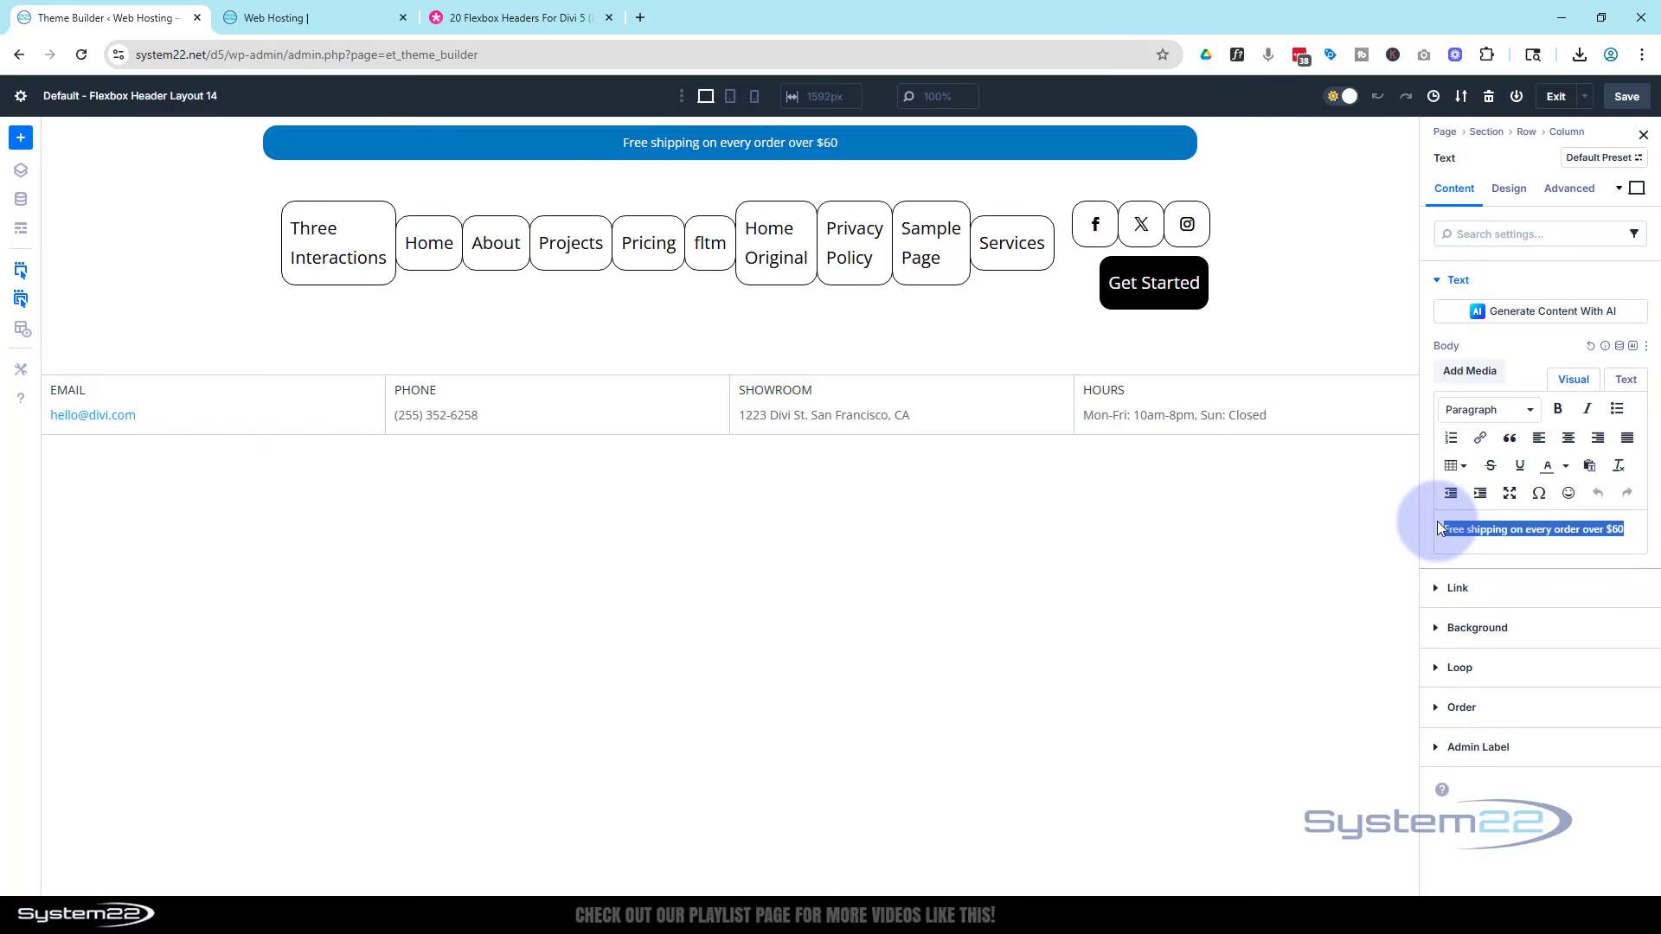
text(New Divi 5 Theme Flex Headers)
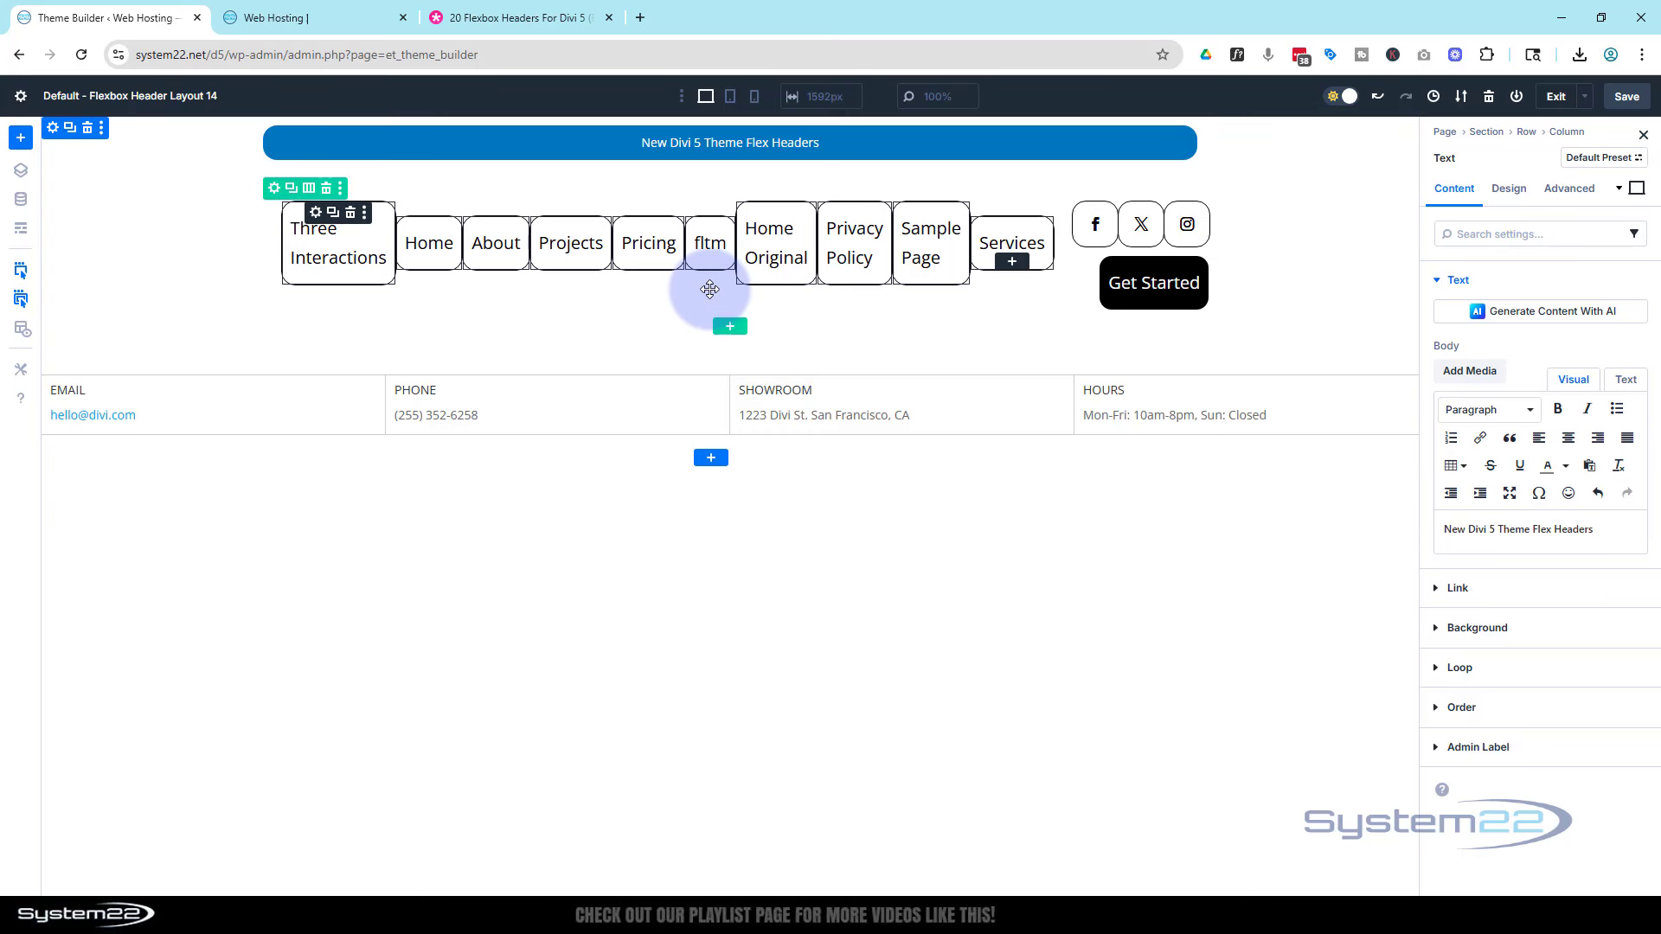
- Open the looped menu button's settings and examine the header's structure in wireframe view before returning to the visual layout
click(333, 234)
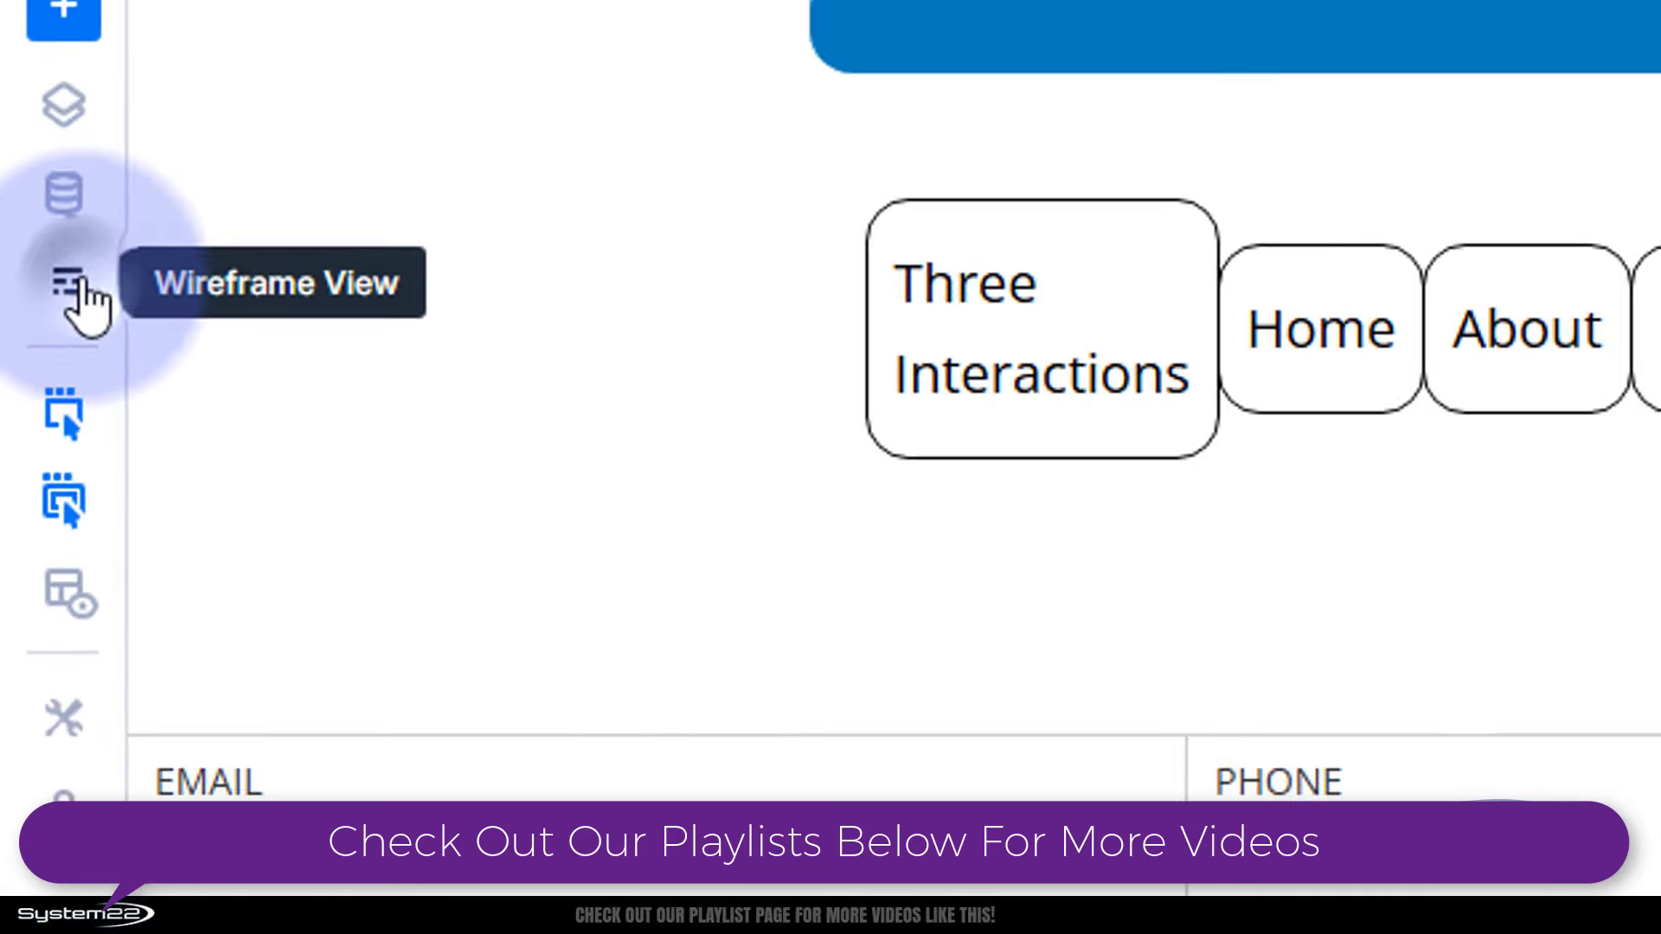
click(77, 285)
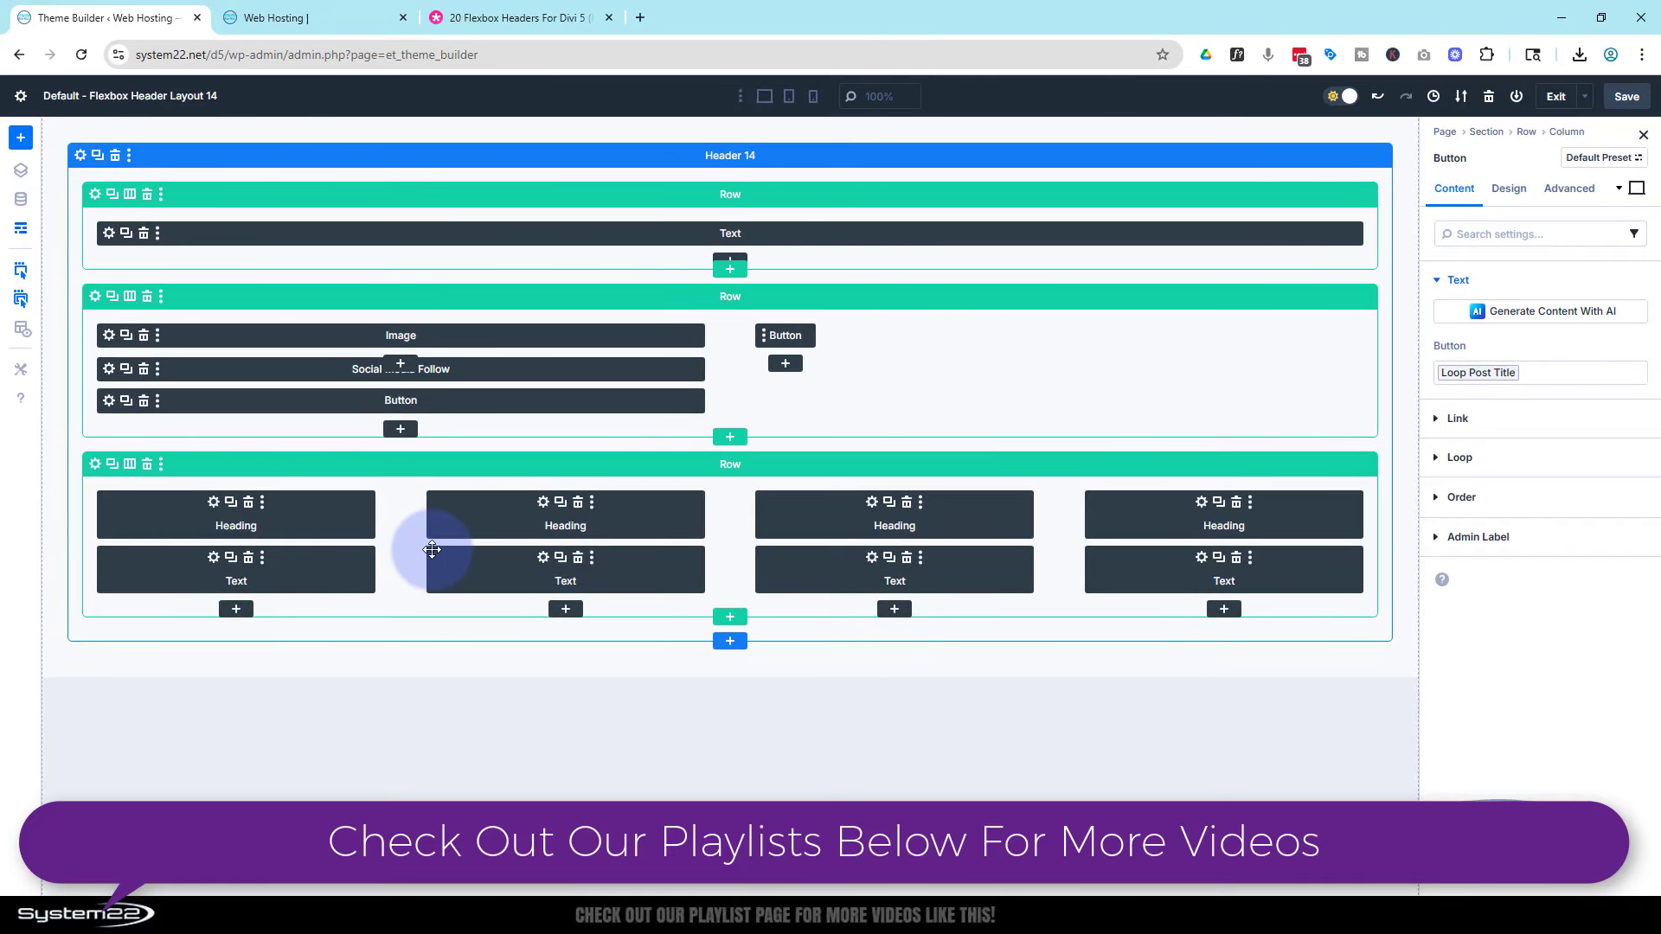
click(21, 227)
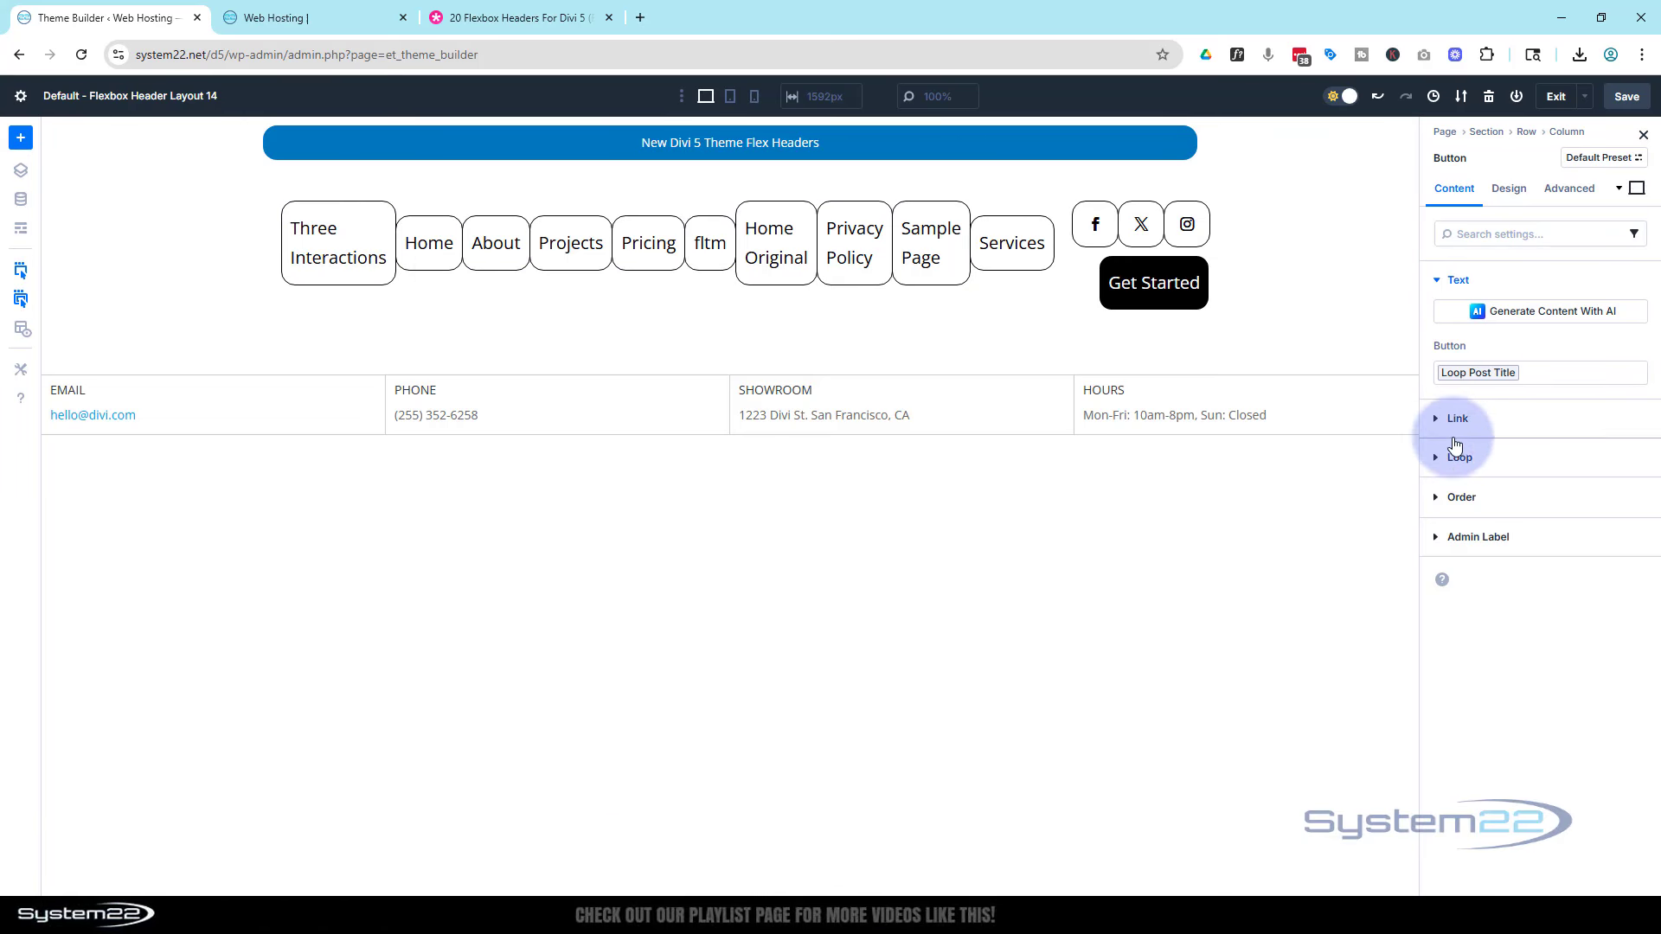
- Remove all excluded pages from the menu button's loop: Cart, Checkout, Flexbox Demo, Headers Static Styles, Headers TC, Temp and Footers
click(1434, 463)
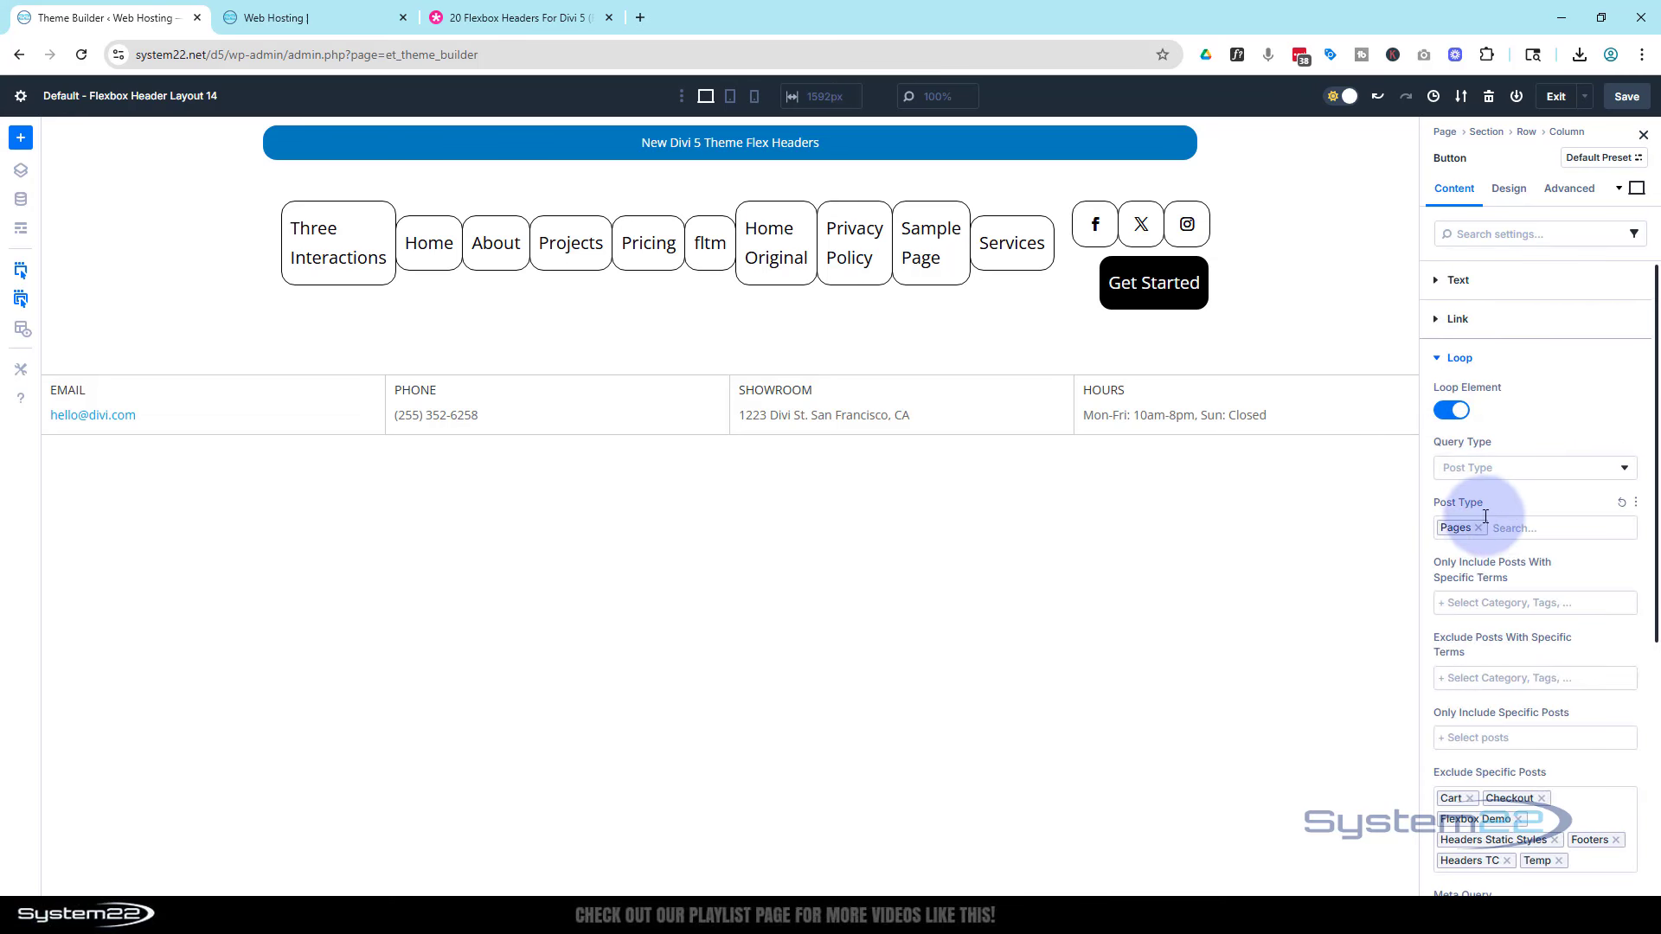
scroll(1549, 417, down, 2)
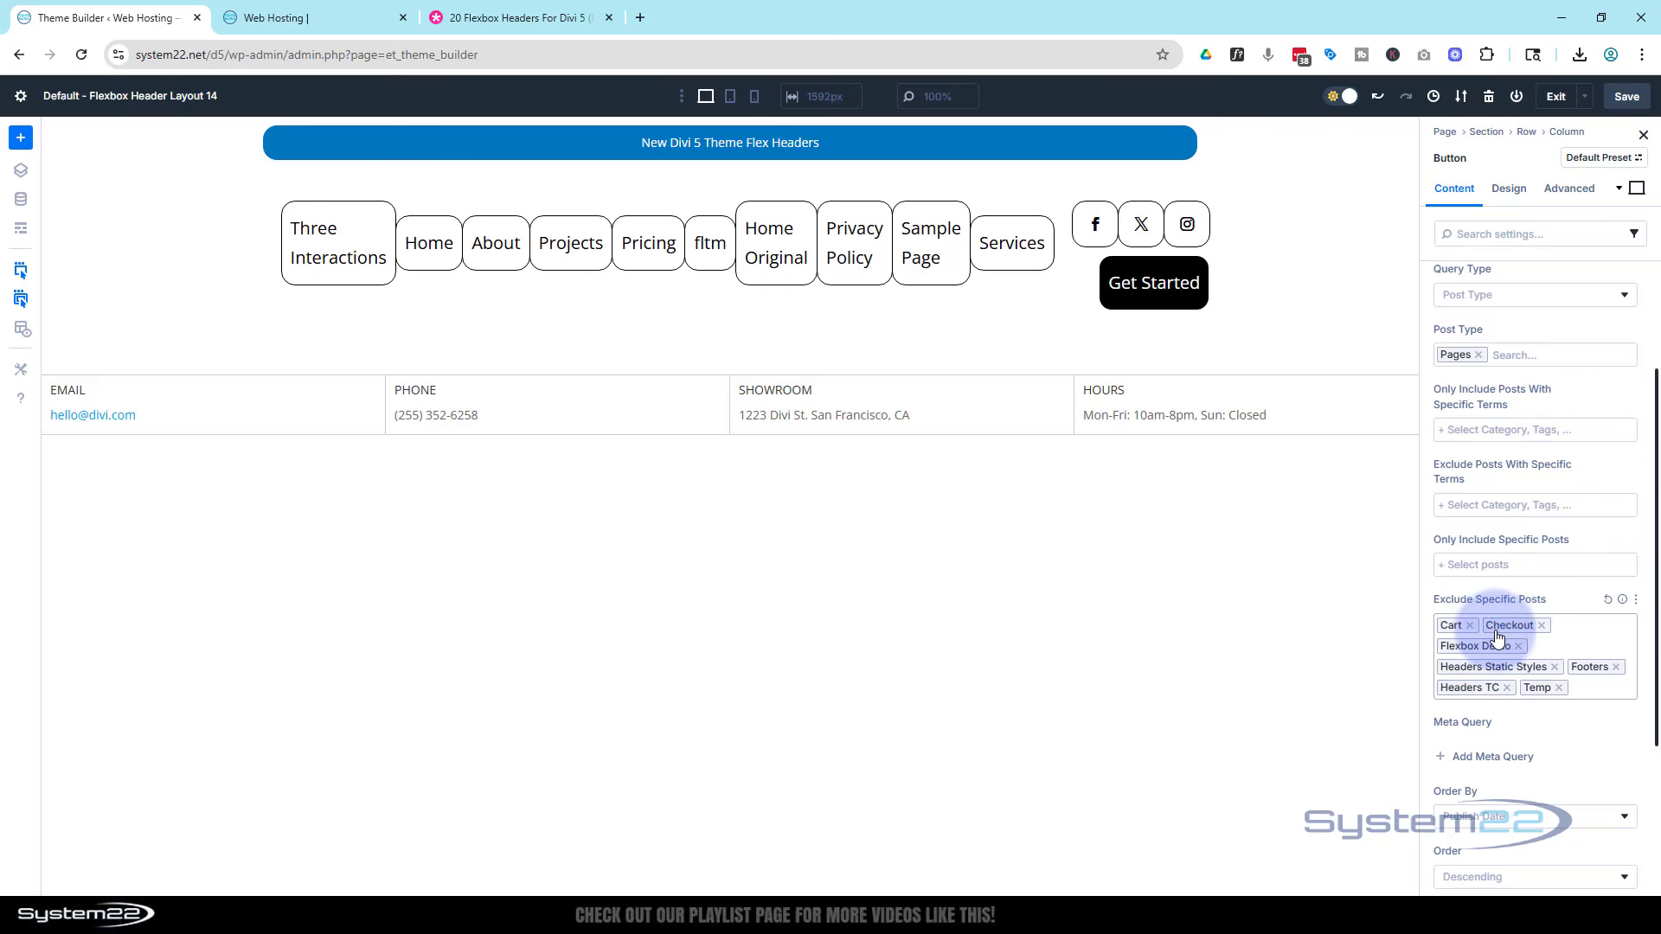
click(1468, 625)
click(1495, 626)
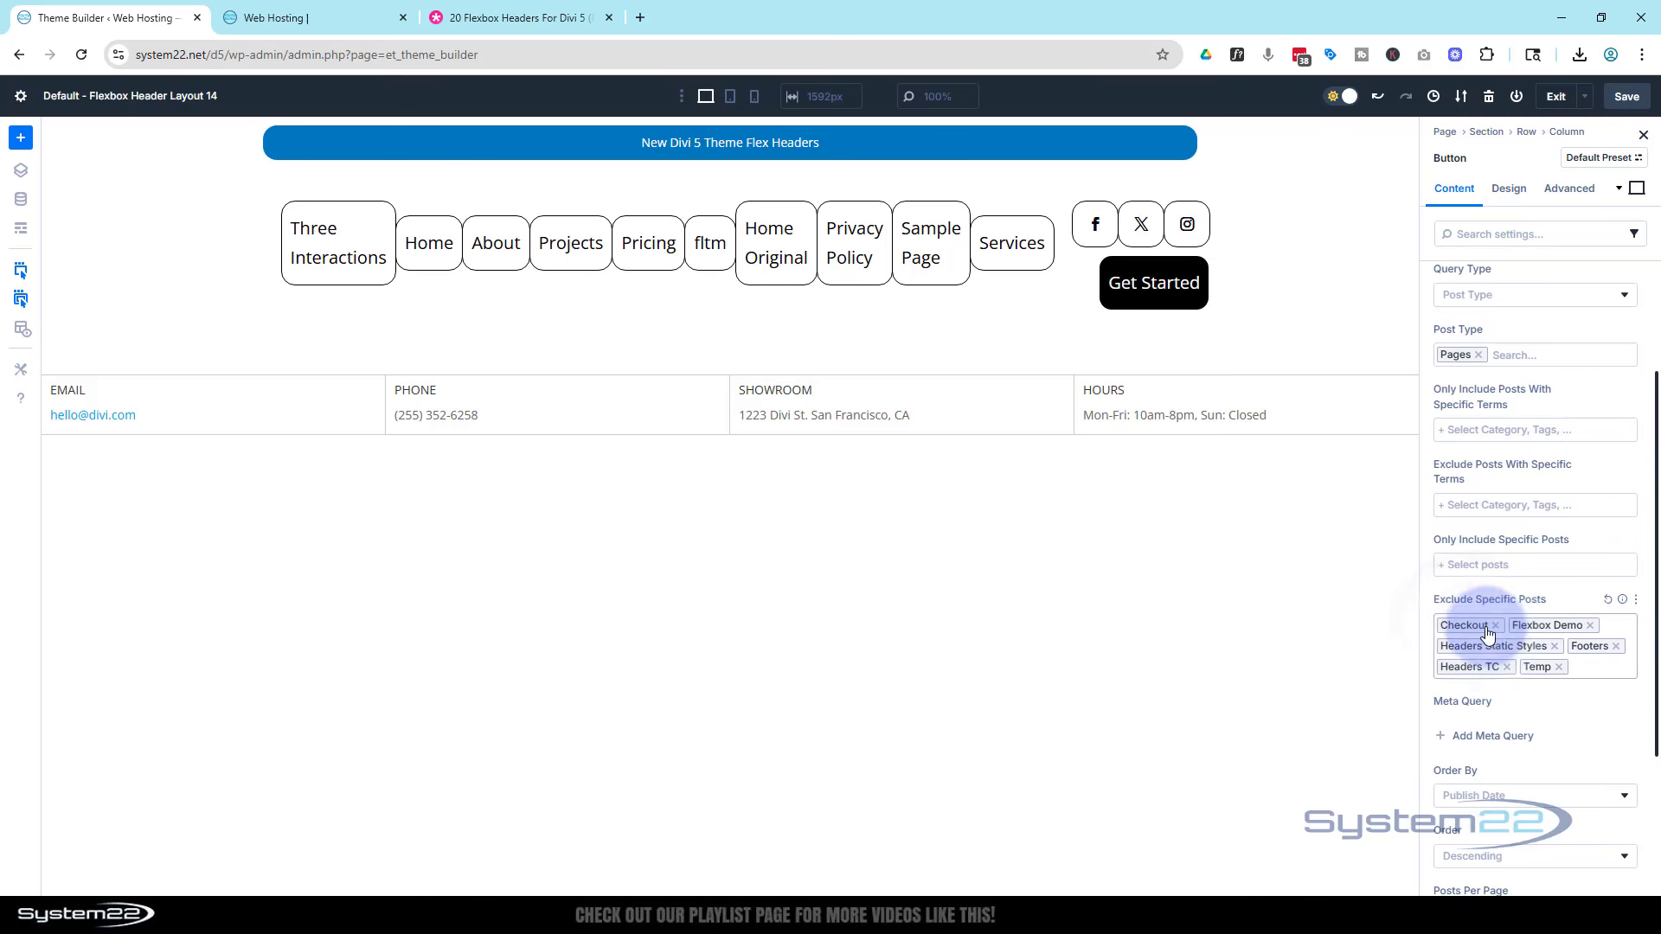
click(1497, 627)
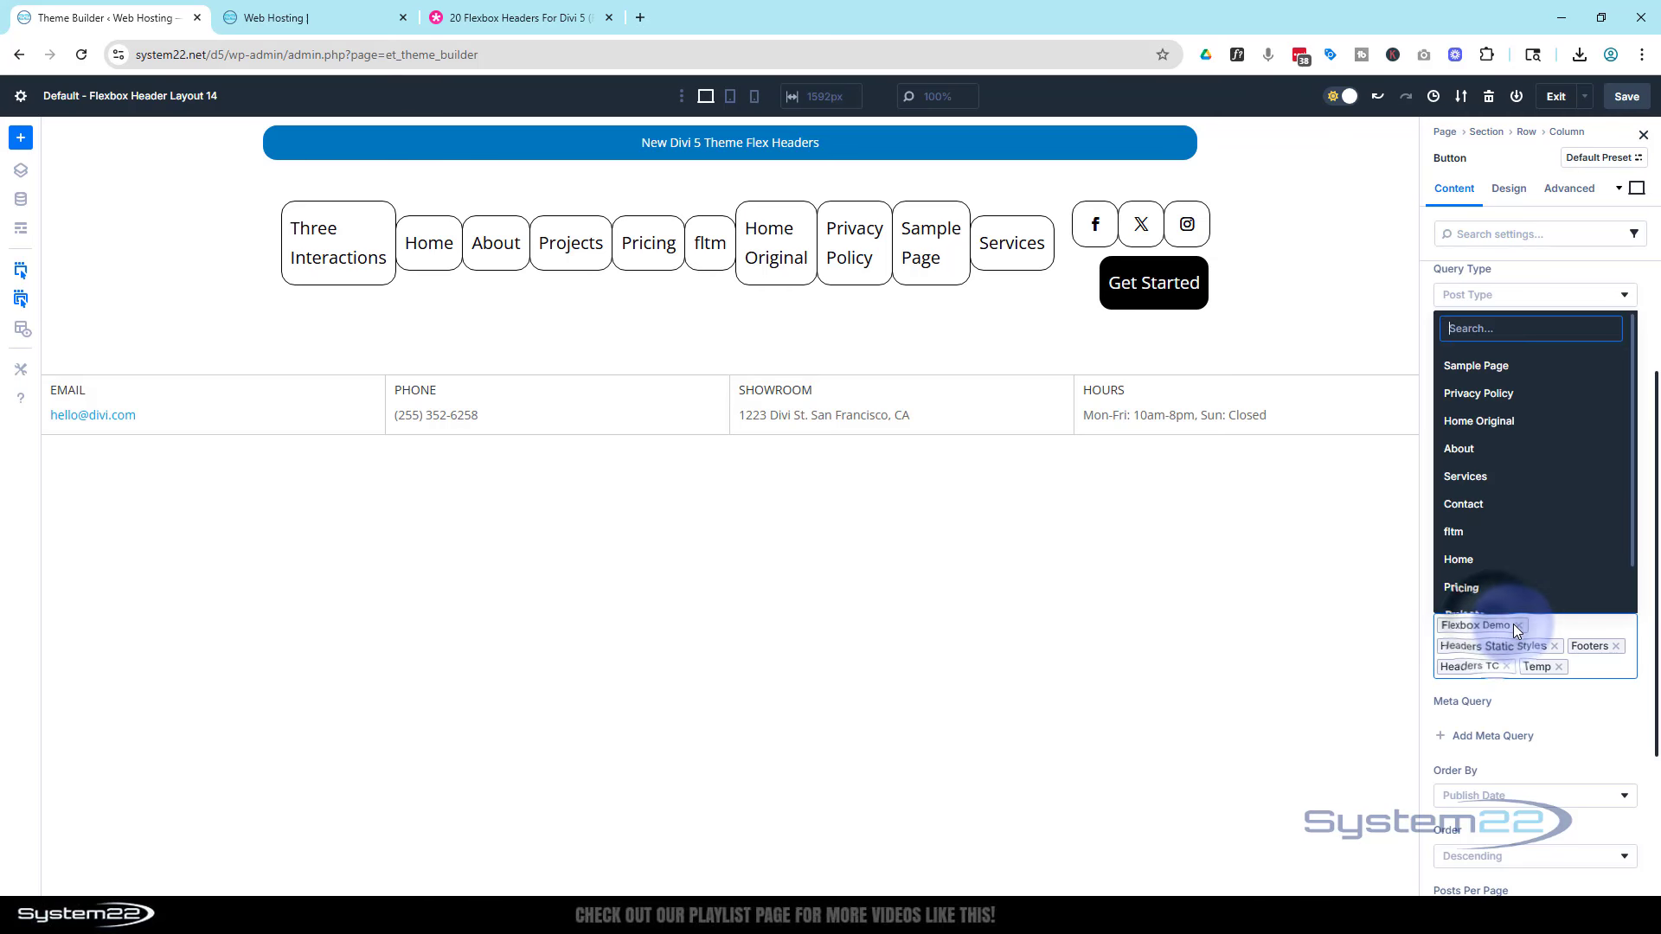
click(1516, 626)
click(1518, 626)
click(1554, 627)
click(1567, 625)
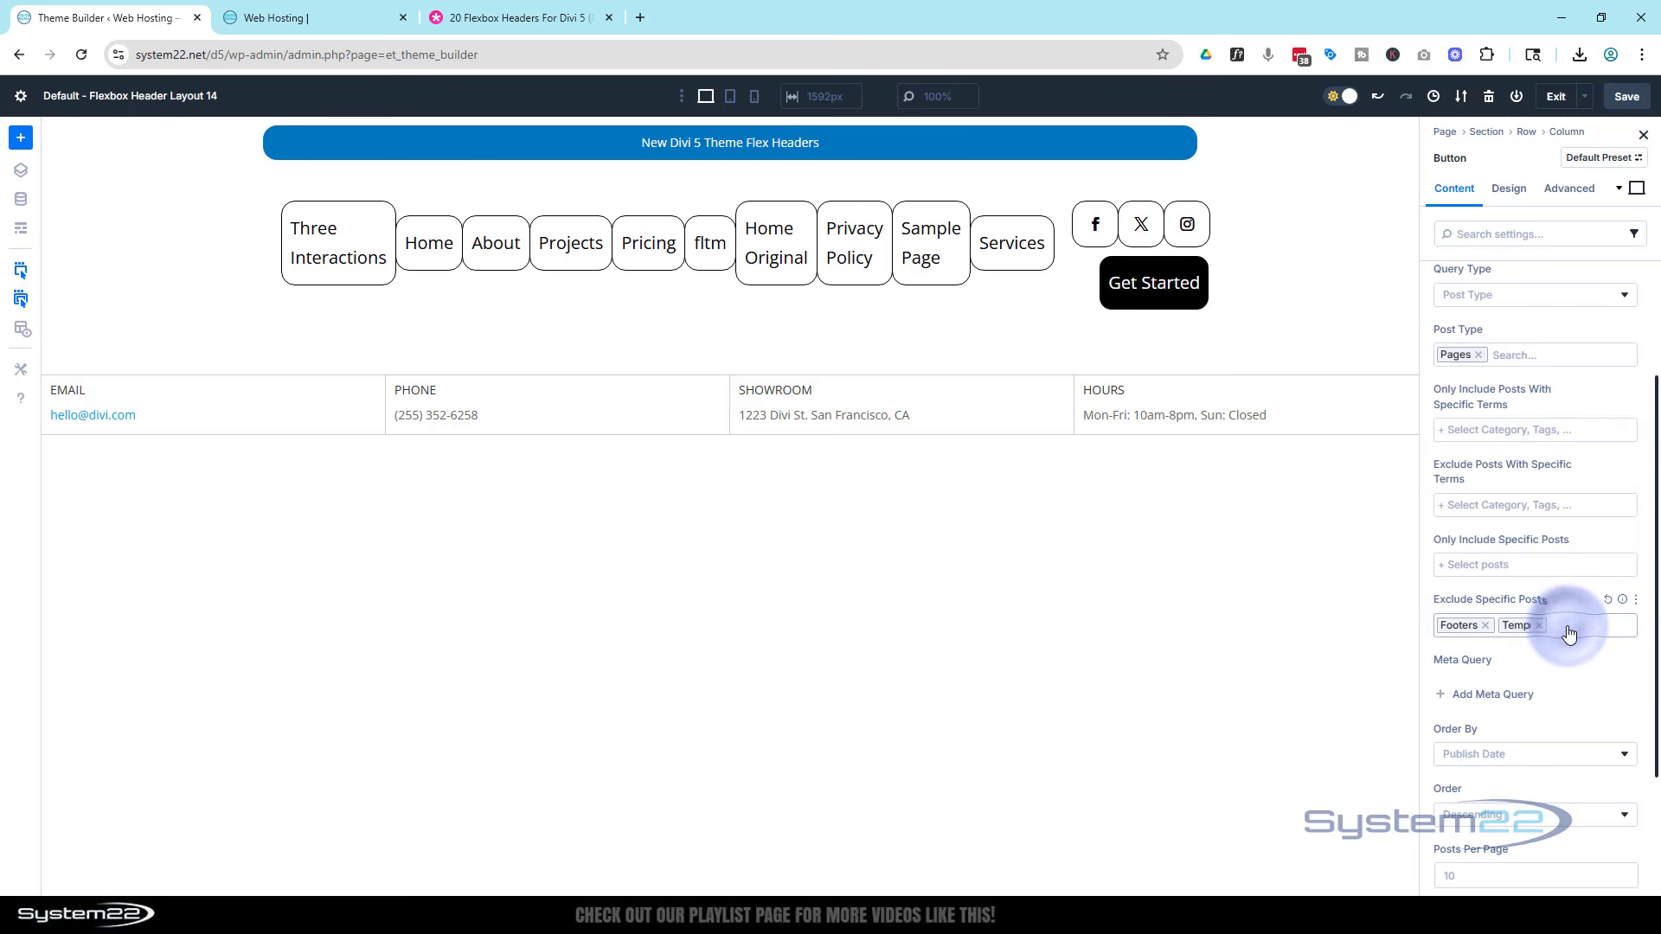
click(1531, 626)
click(1485, 625)
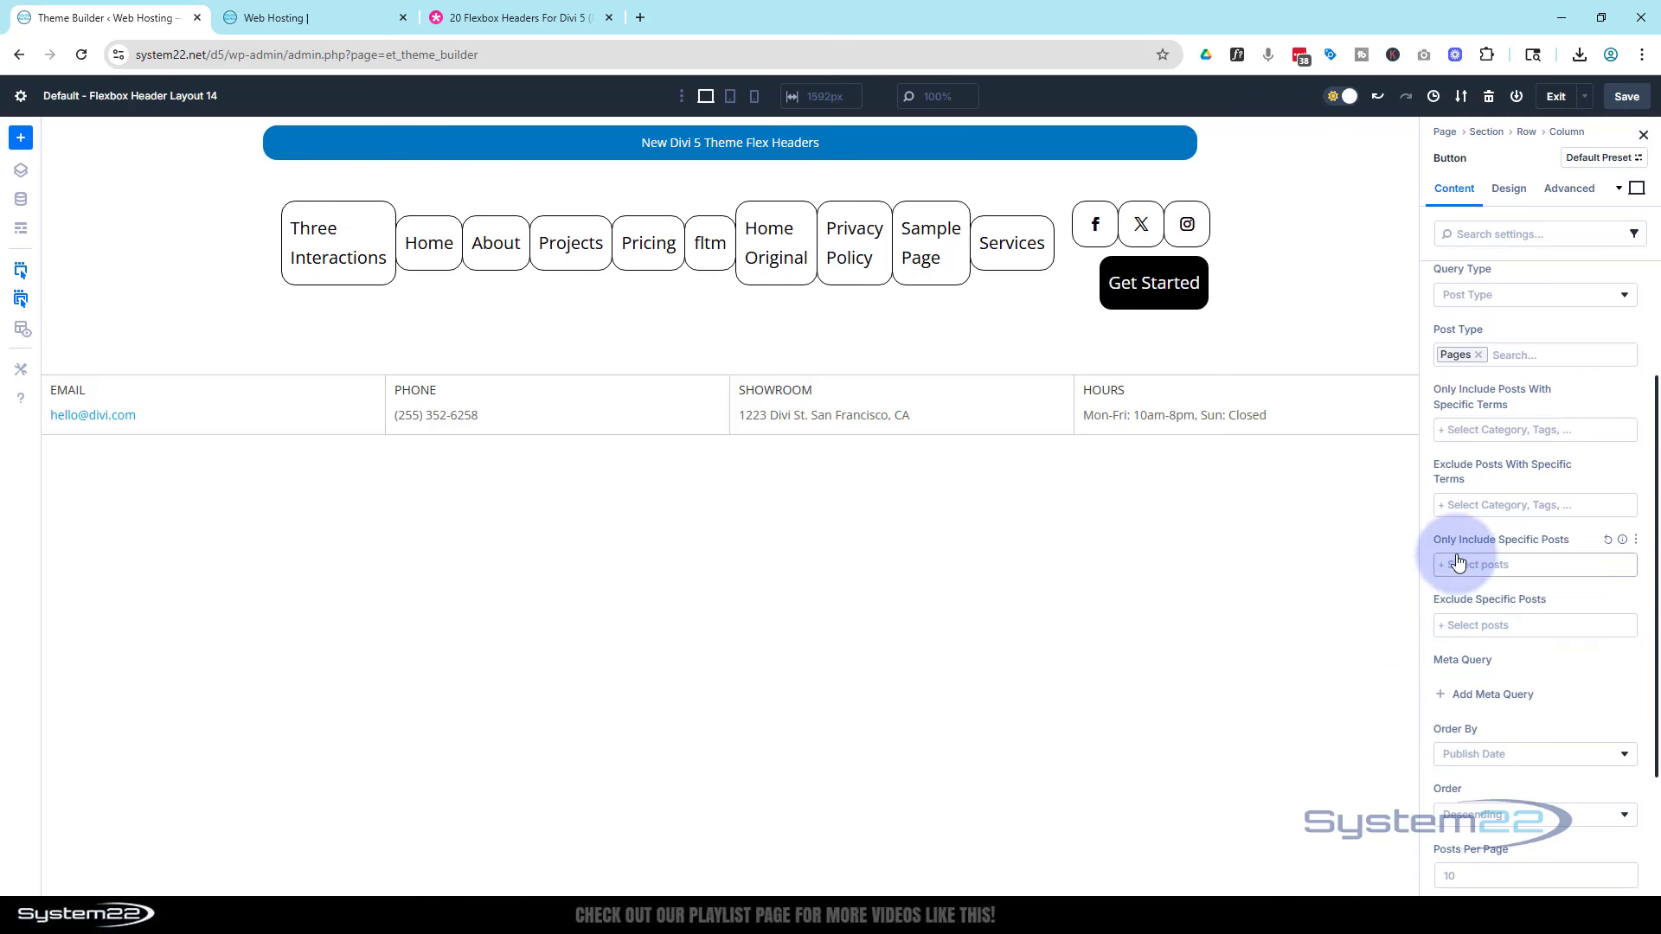
- Limit the menu button's loop to the specific pages Home, About, Services and Contact
click(1510, 566)
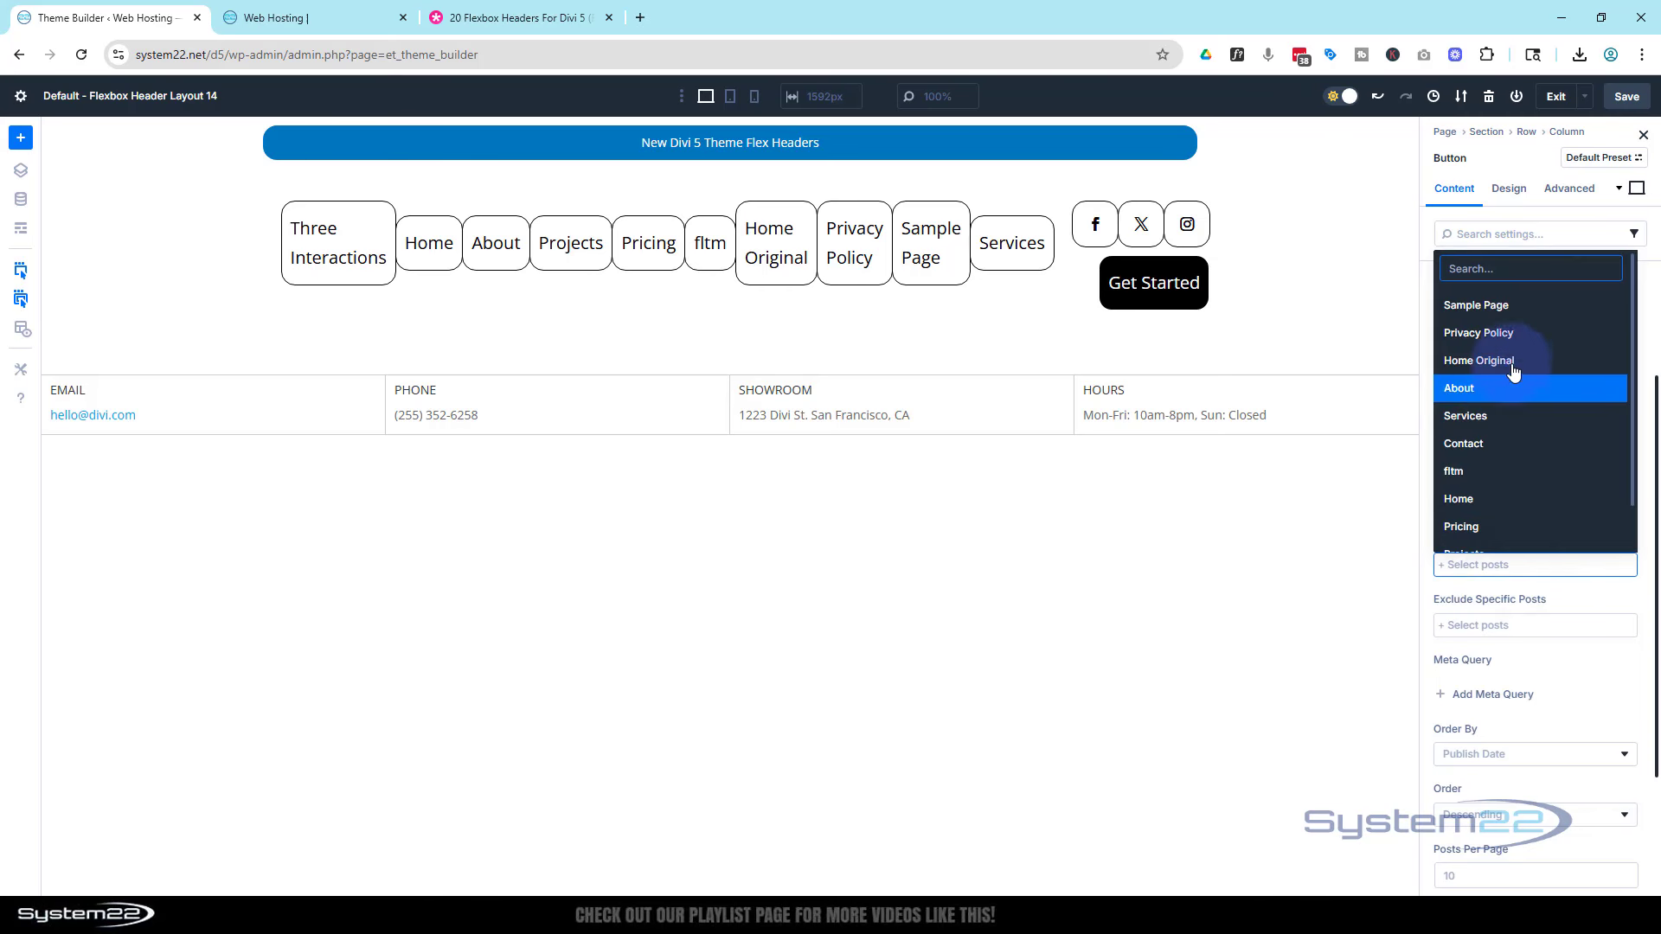
click(1494, 505)
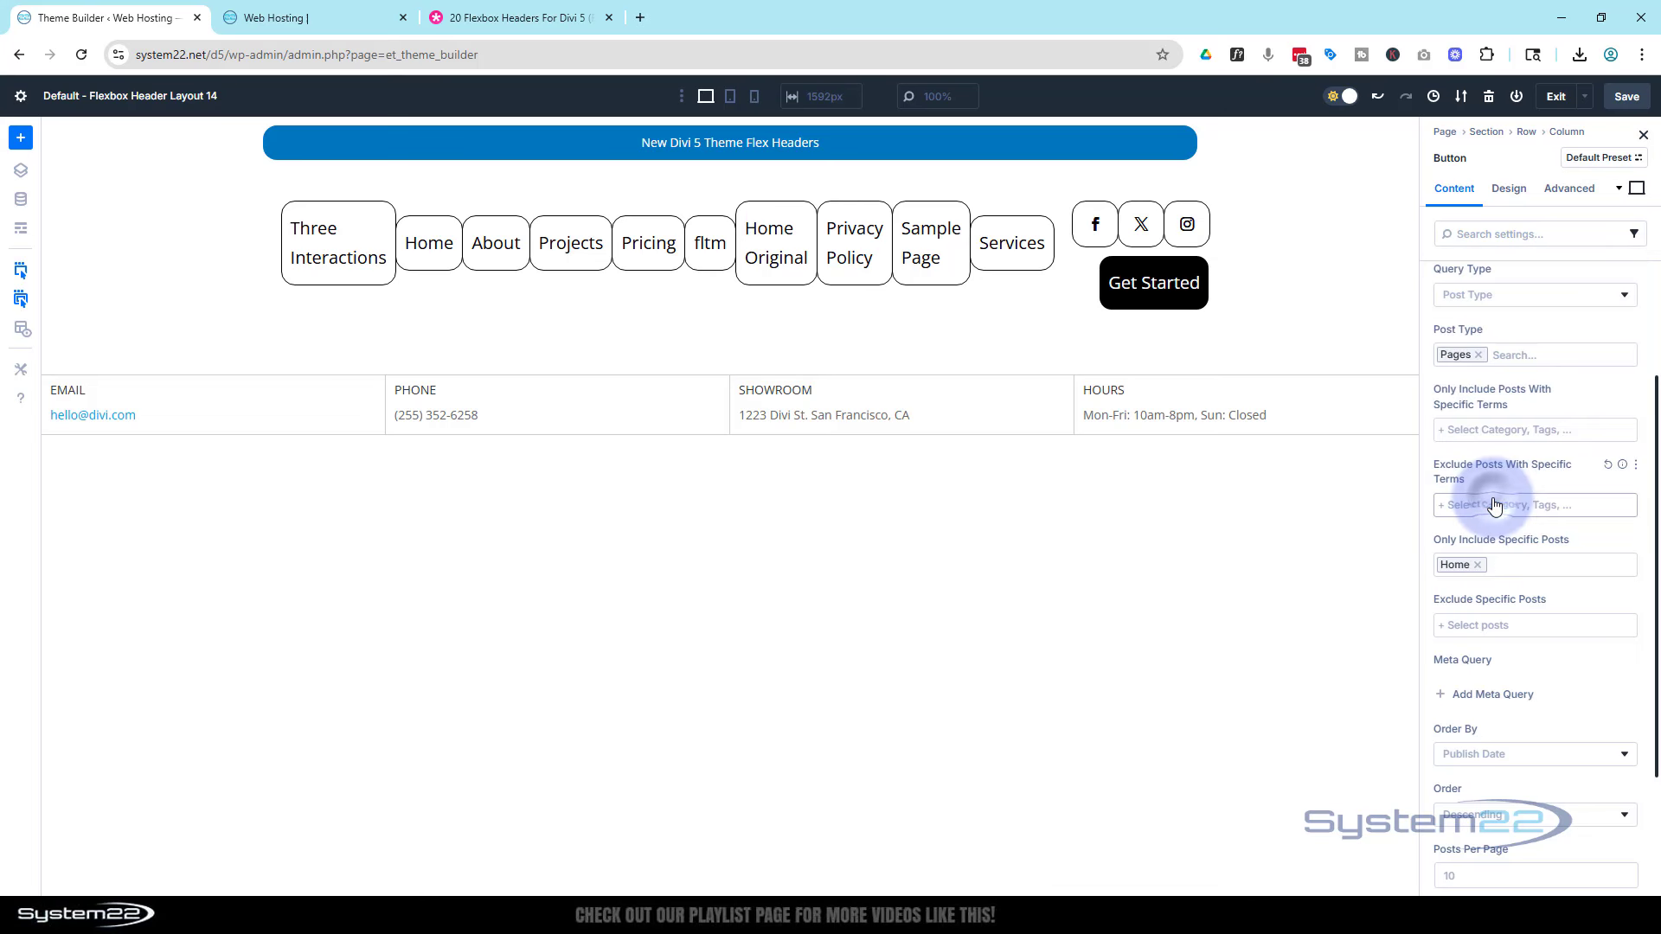
click(1517, 569)
click(1529, 716)
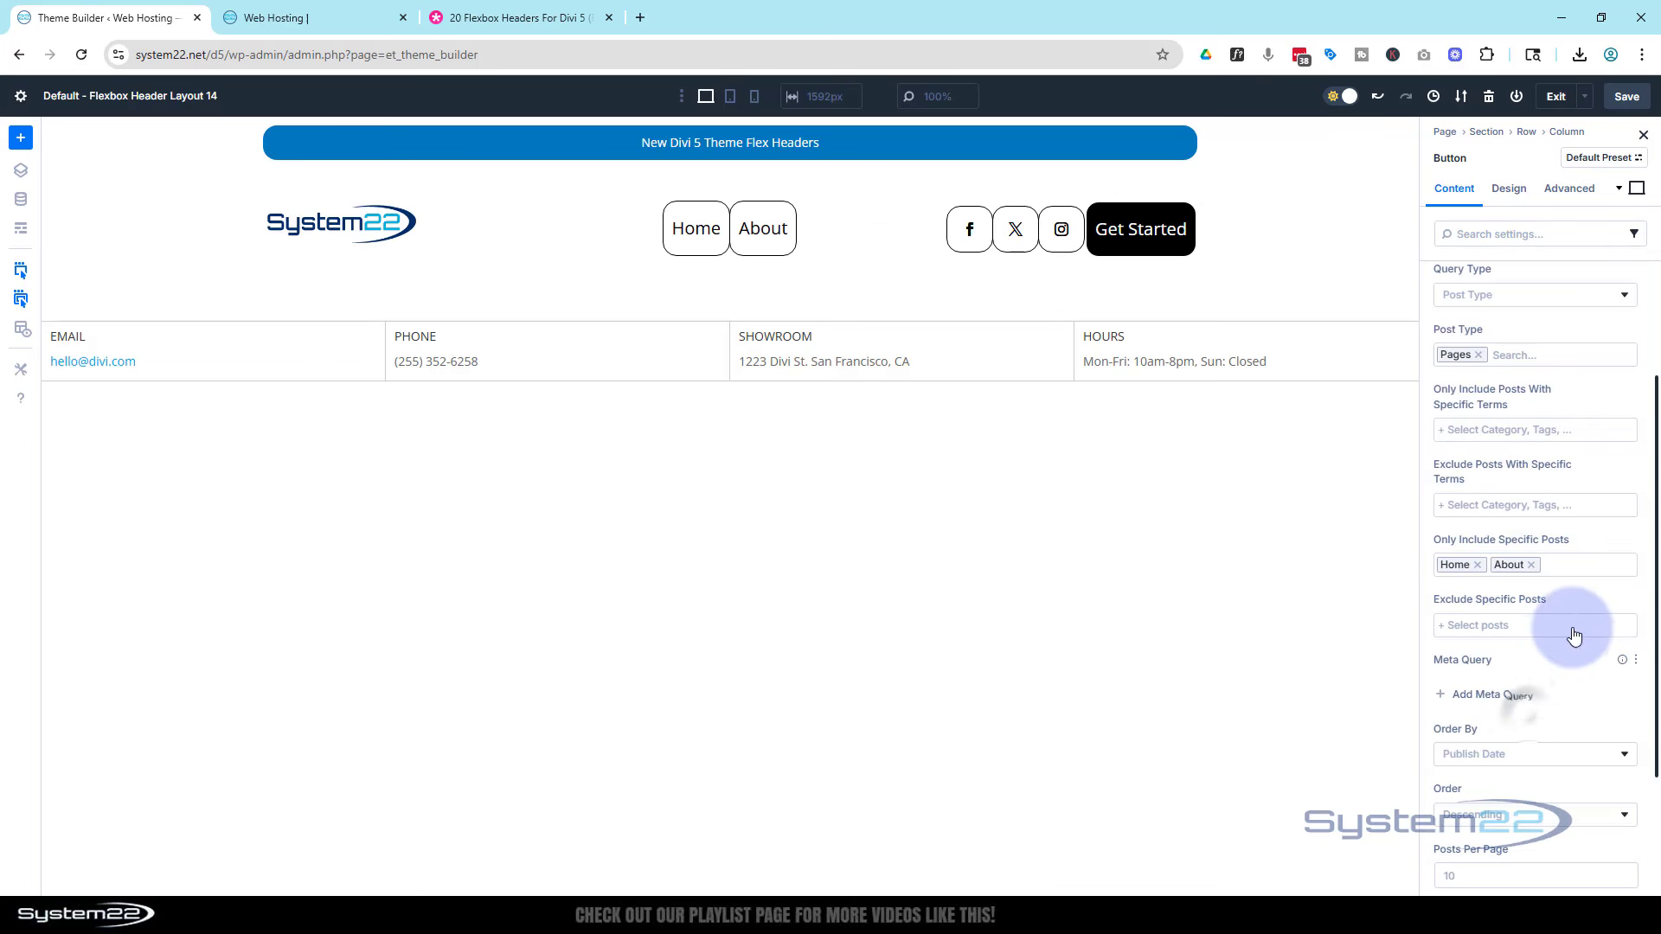
click(1571, 567)
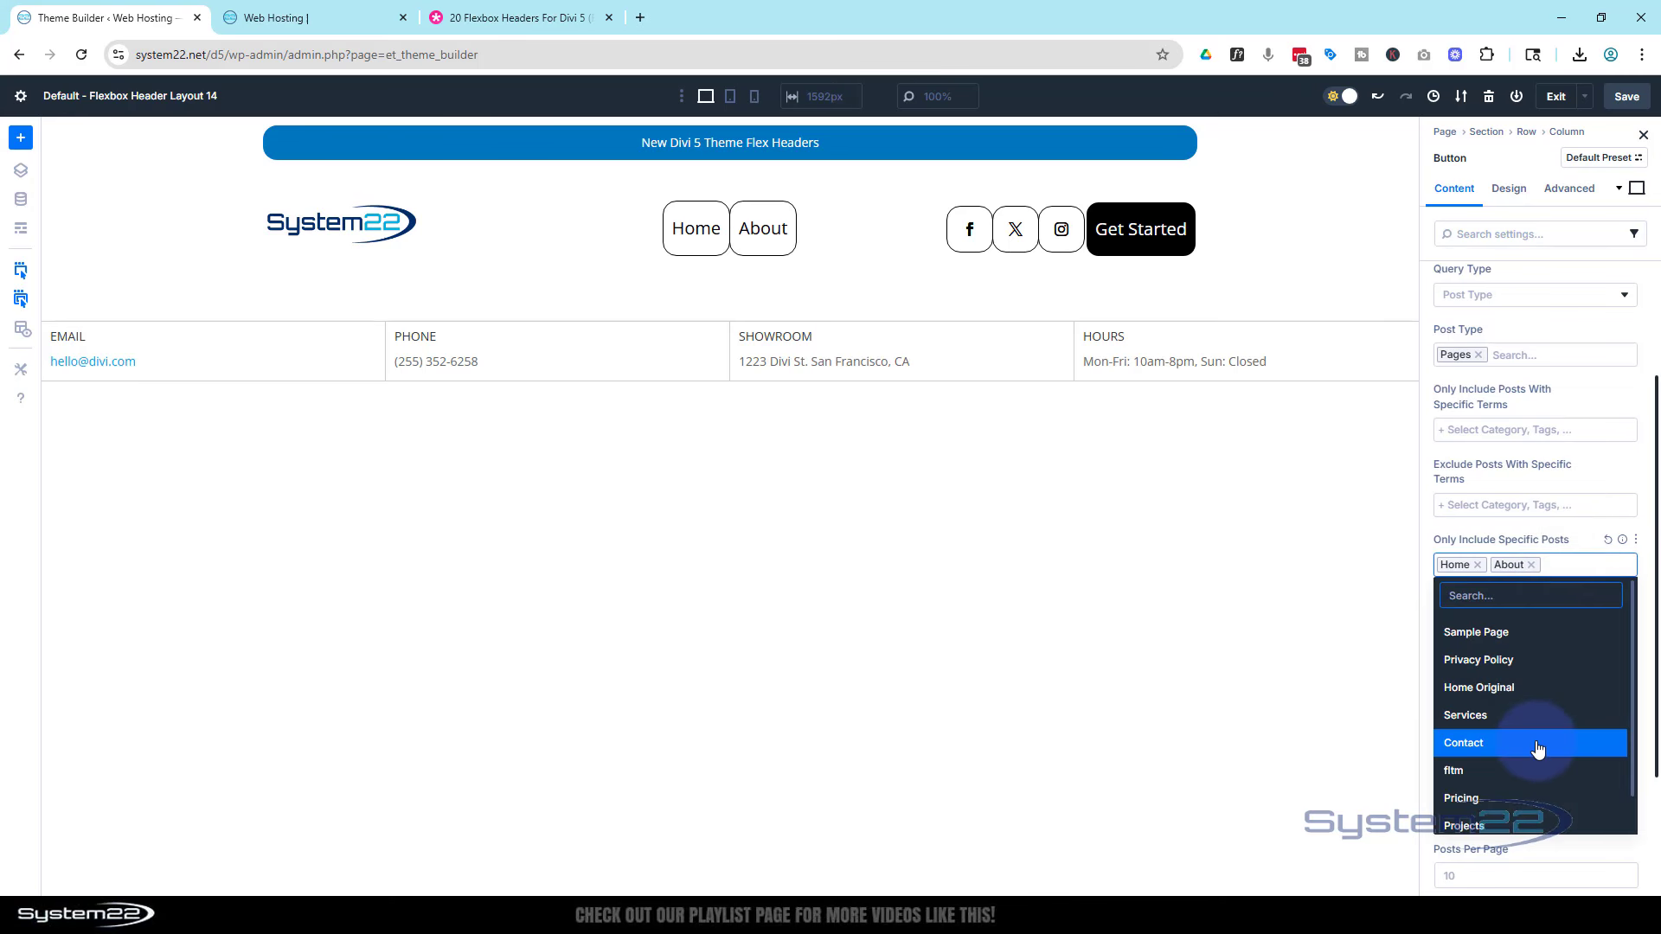
click(1531, 716)
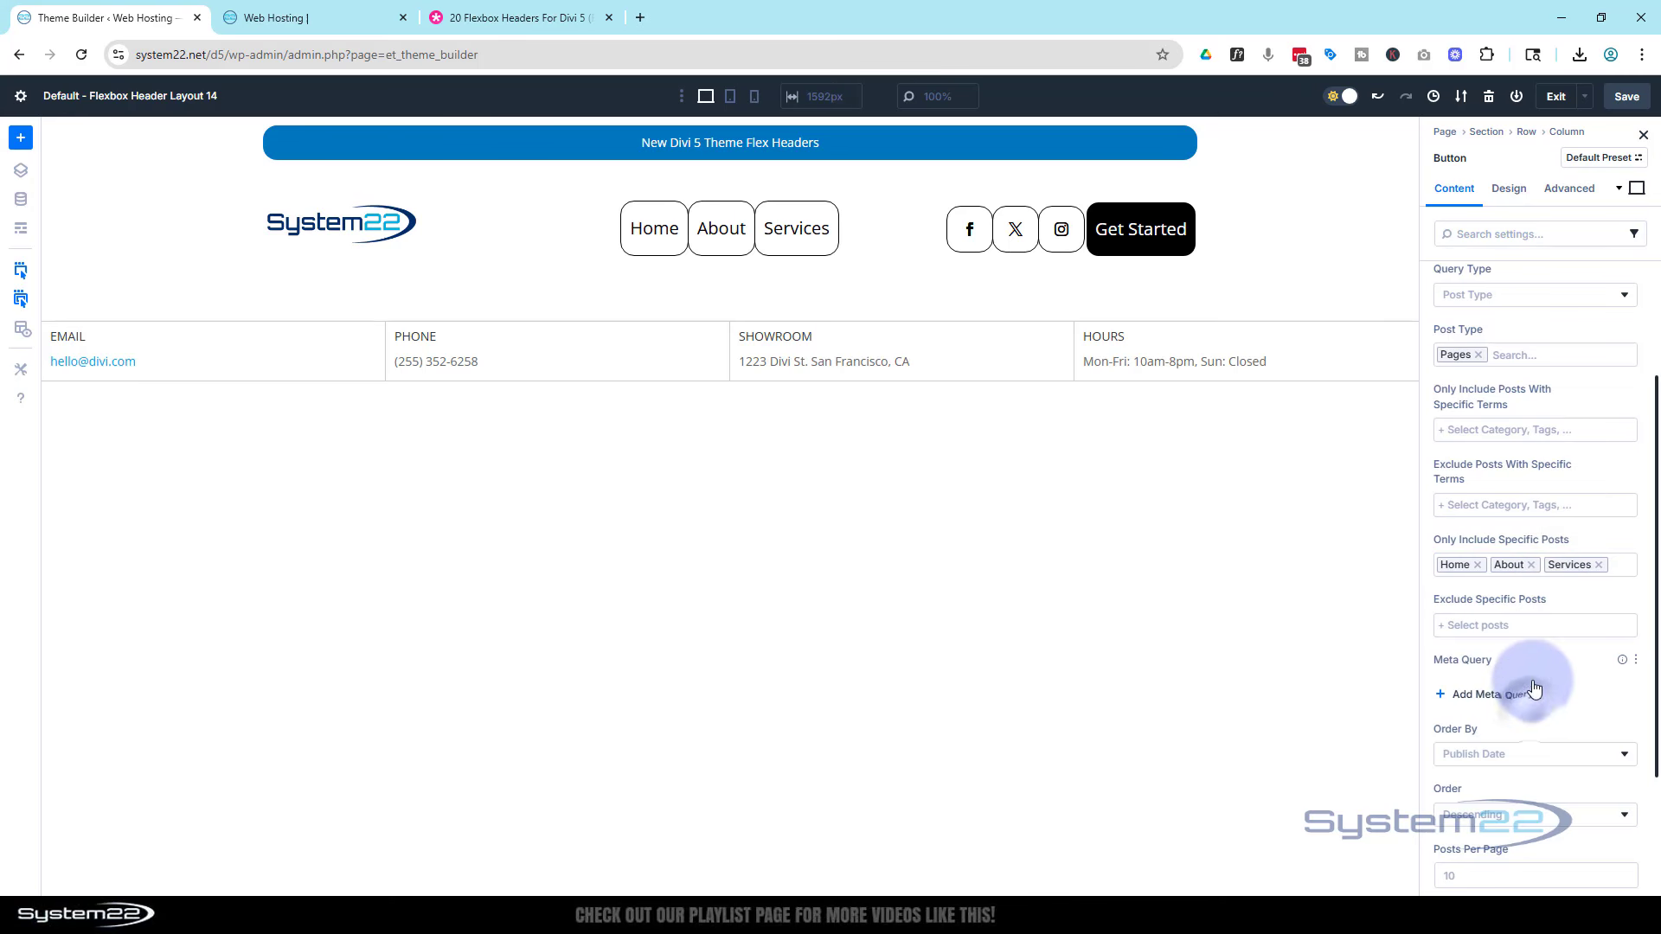
click(1621, 567)
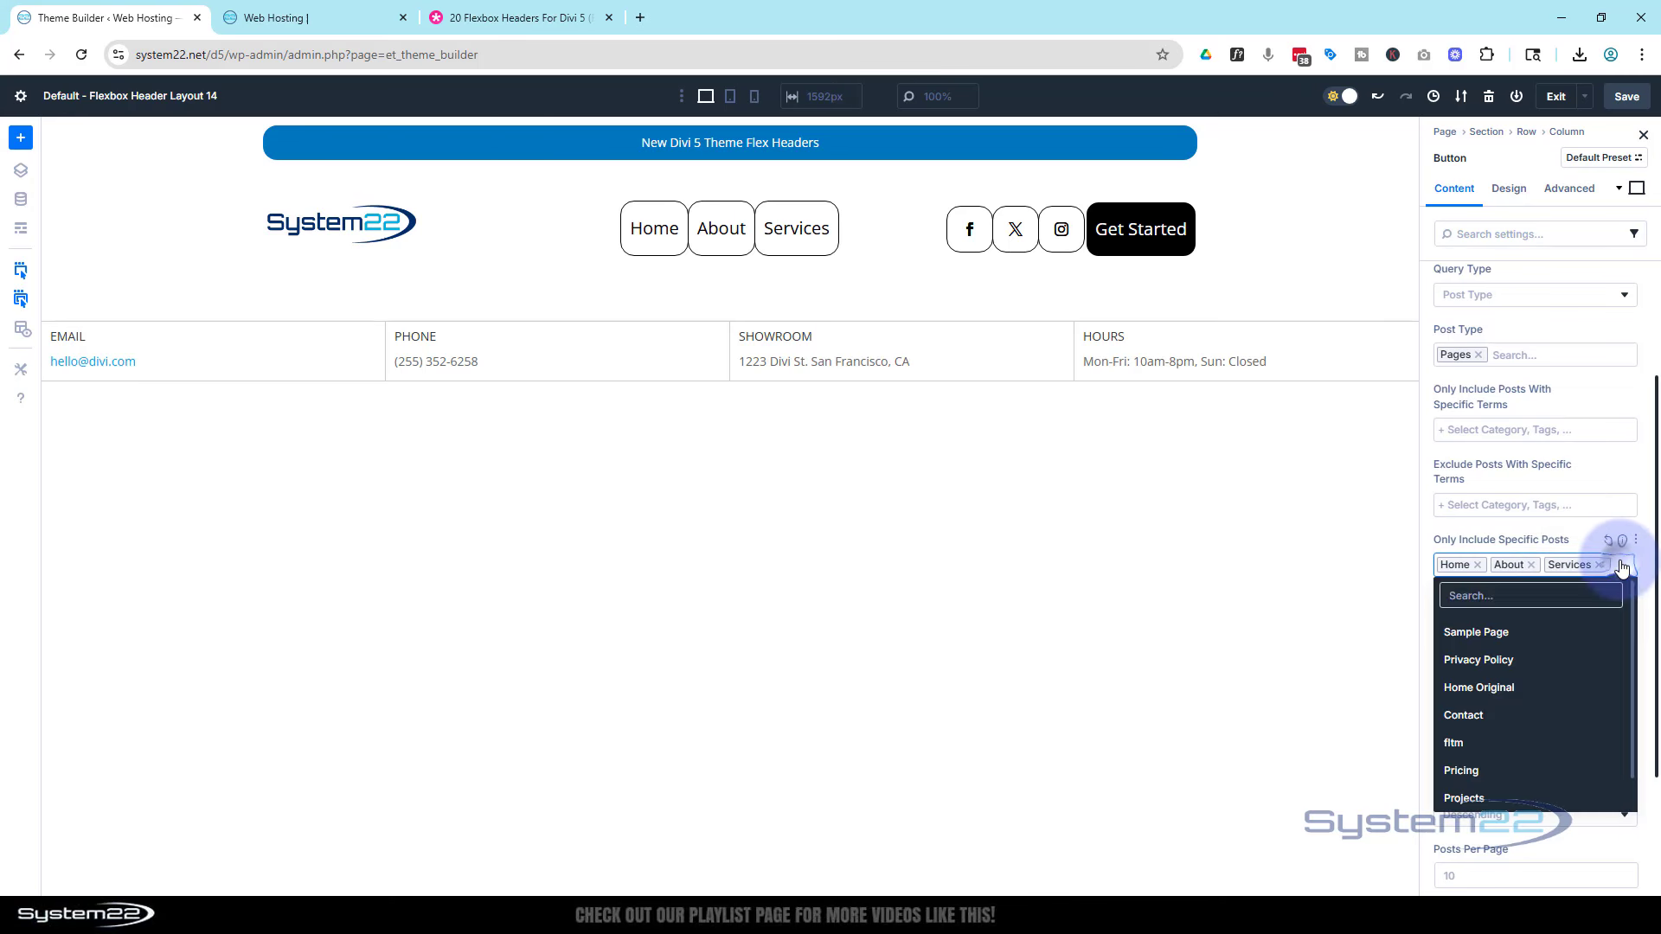
click(1538, 715)
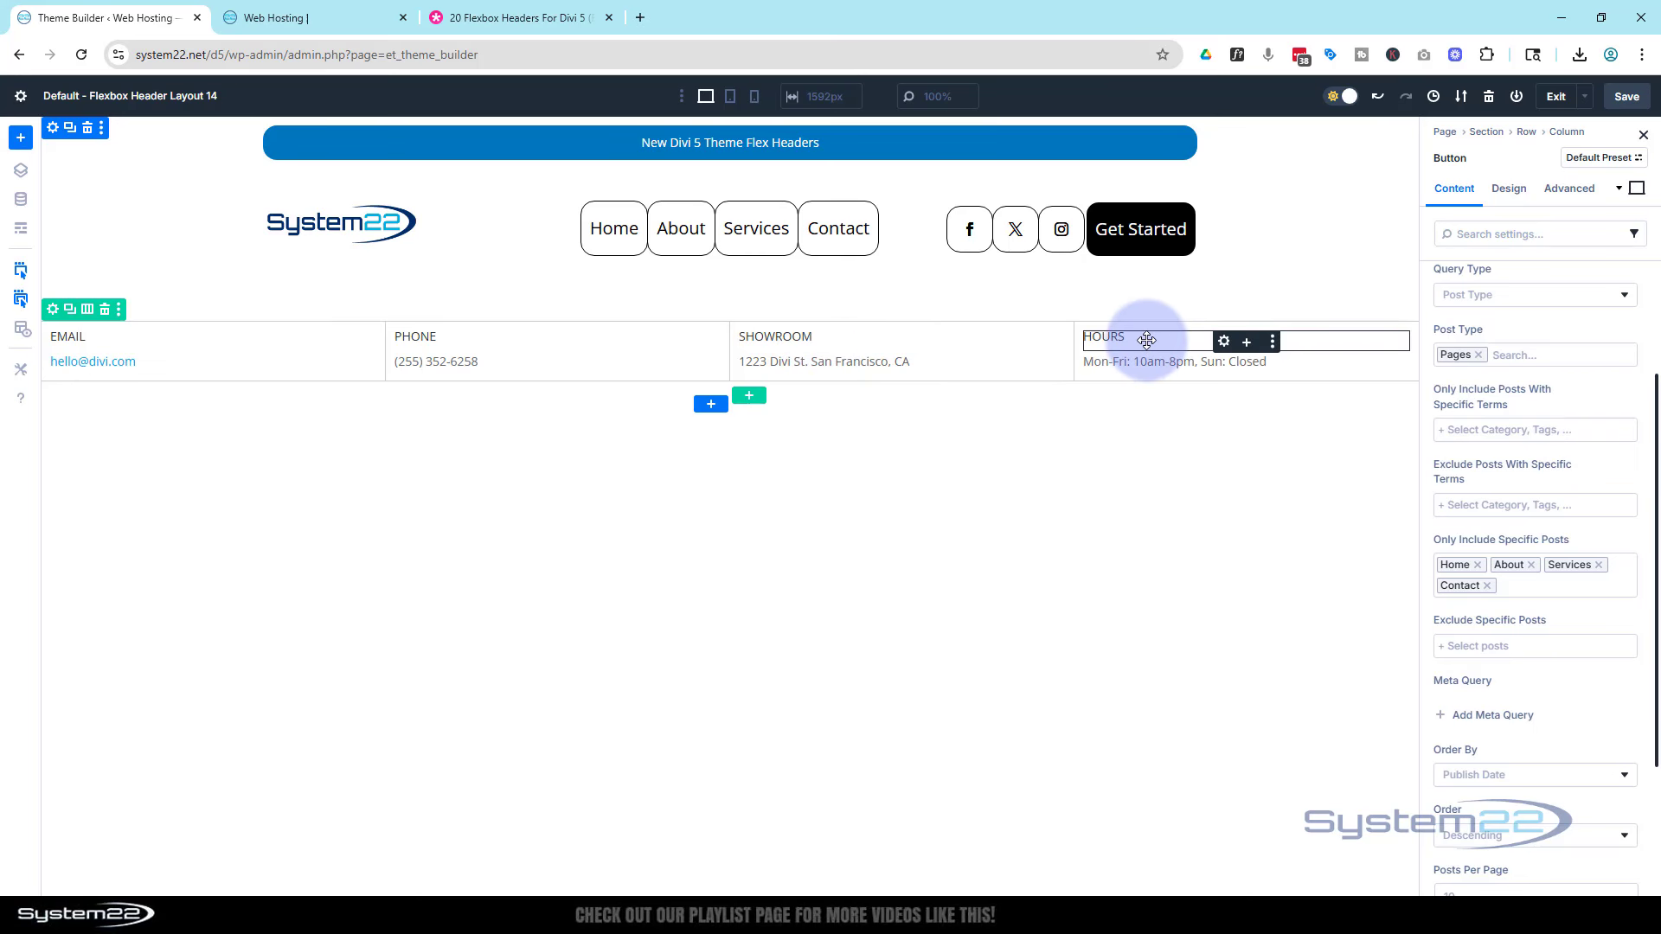
- Look through the settings of the Email, Phone, Showroom and Hours headings in the header's contact row
click(147, 335)
click(467, 339)
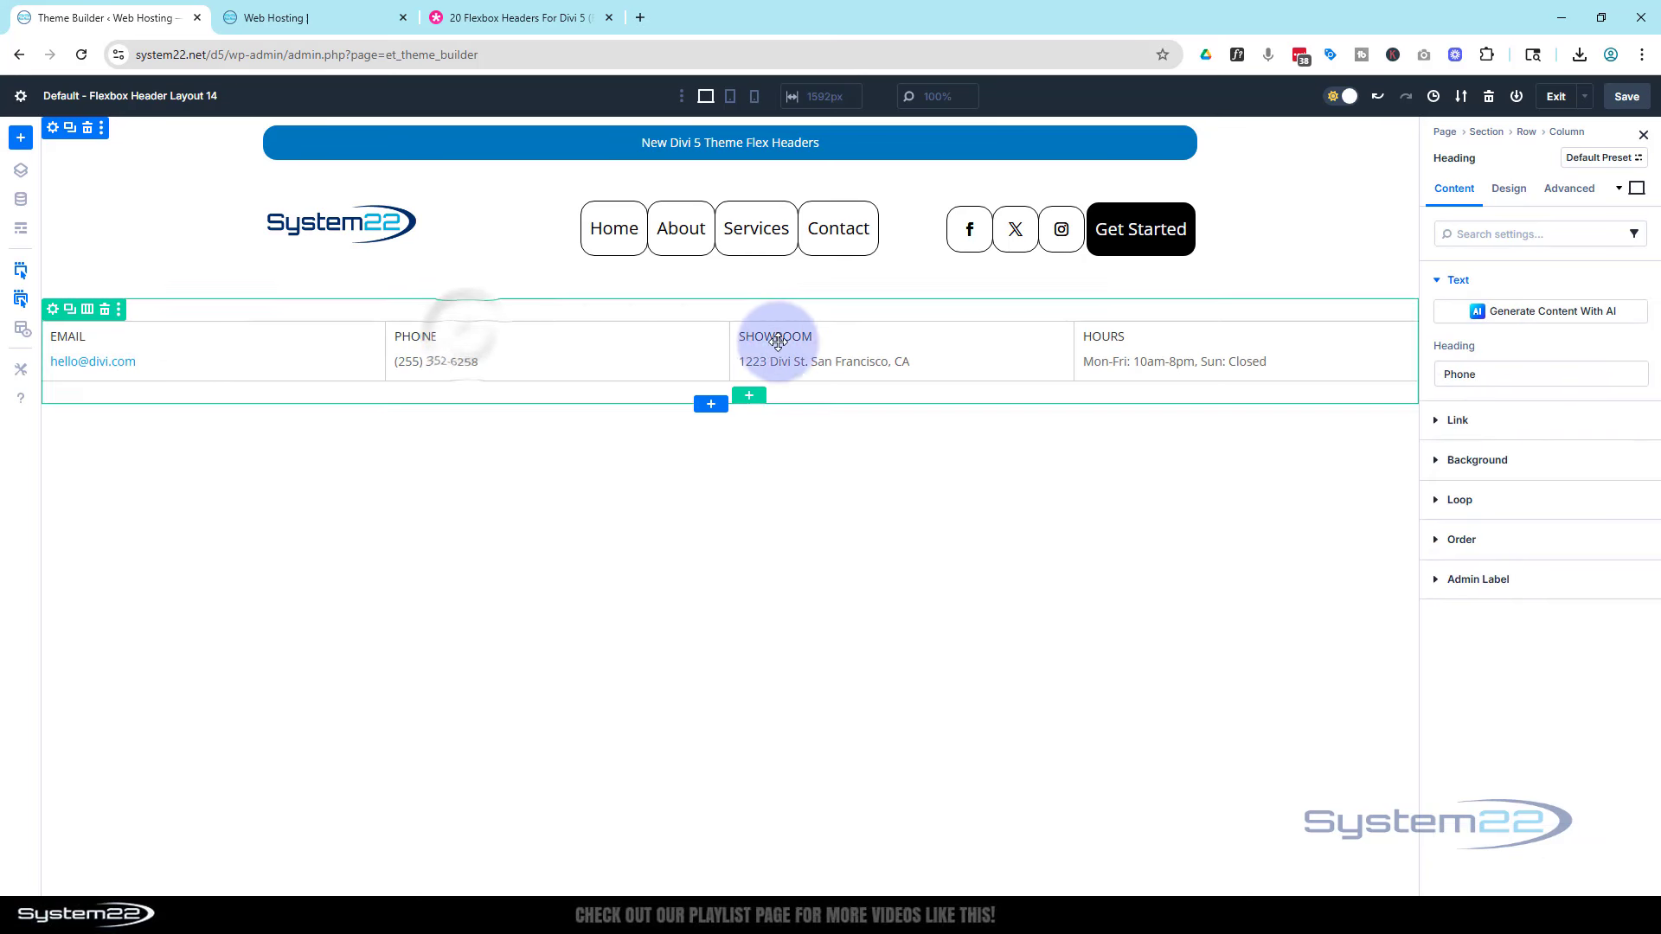
click(1140, 334)
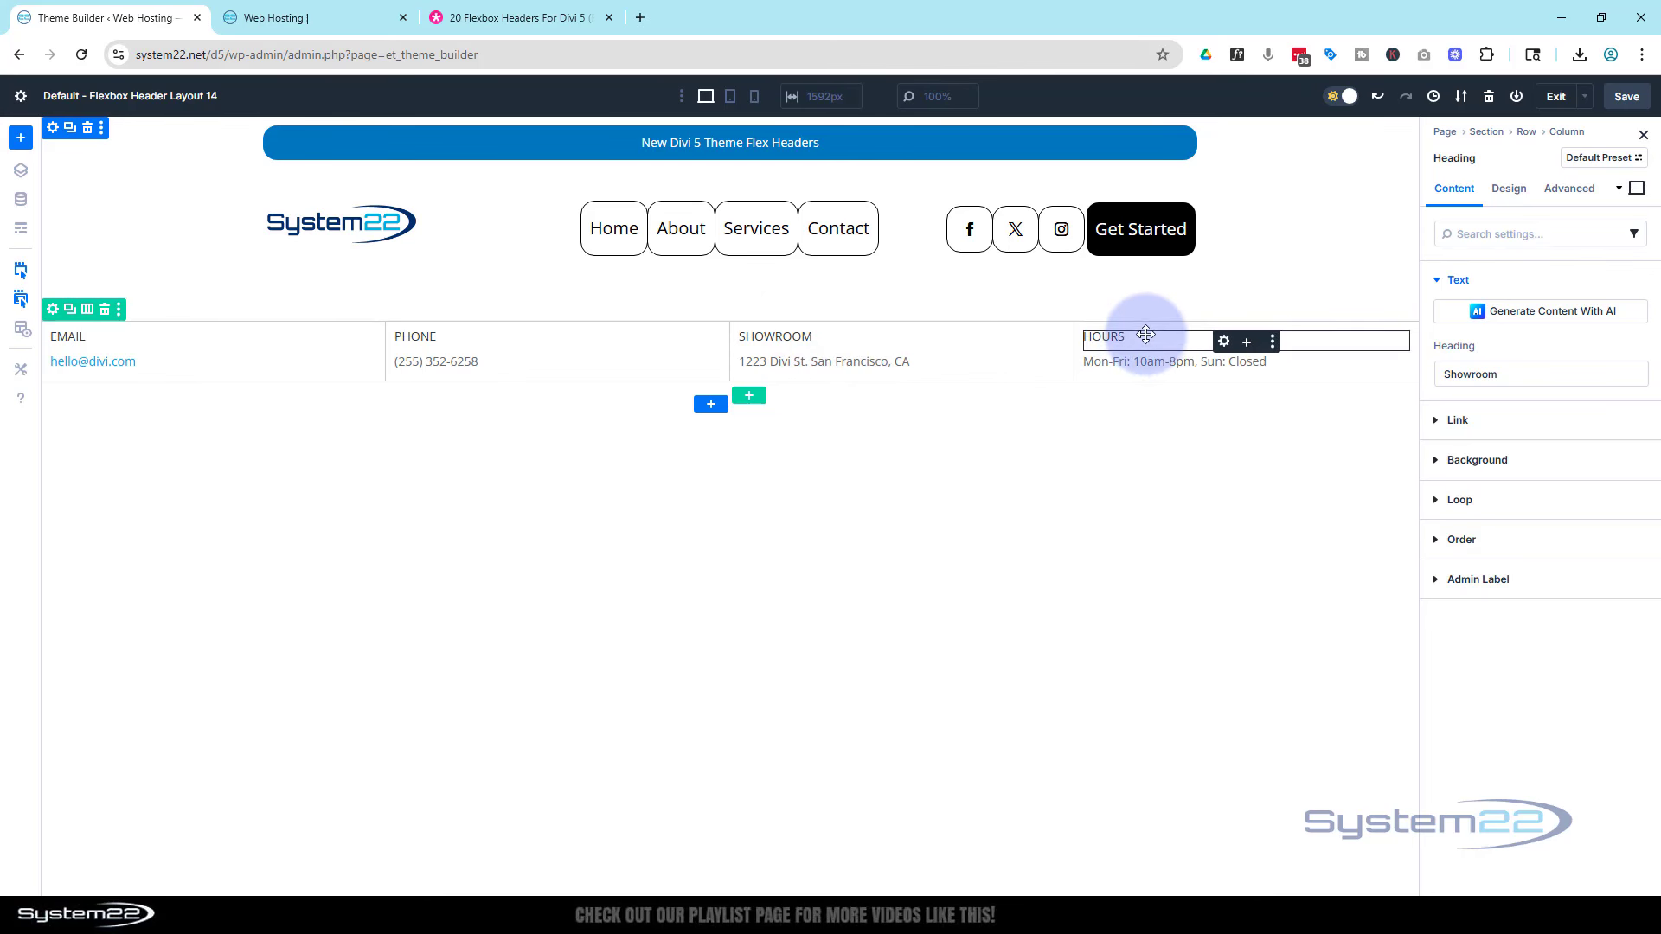
- Try linking the text under the Email heading to a mailto address using the contact's e-mail
click(191, 364)
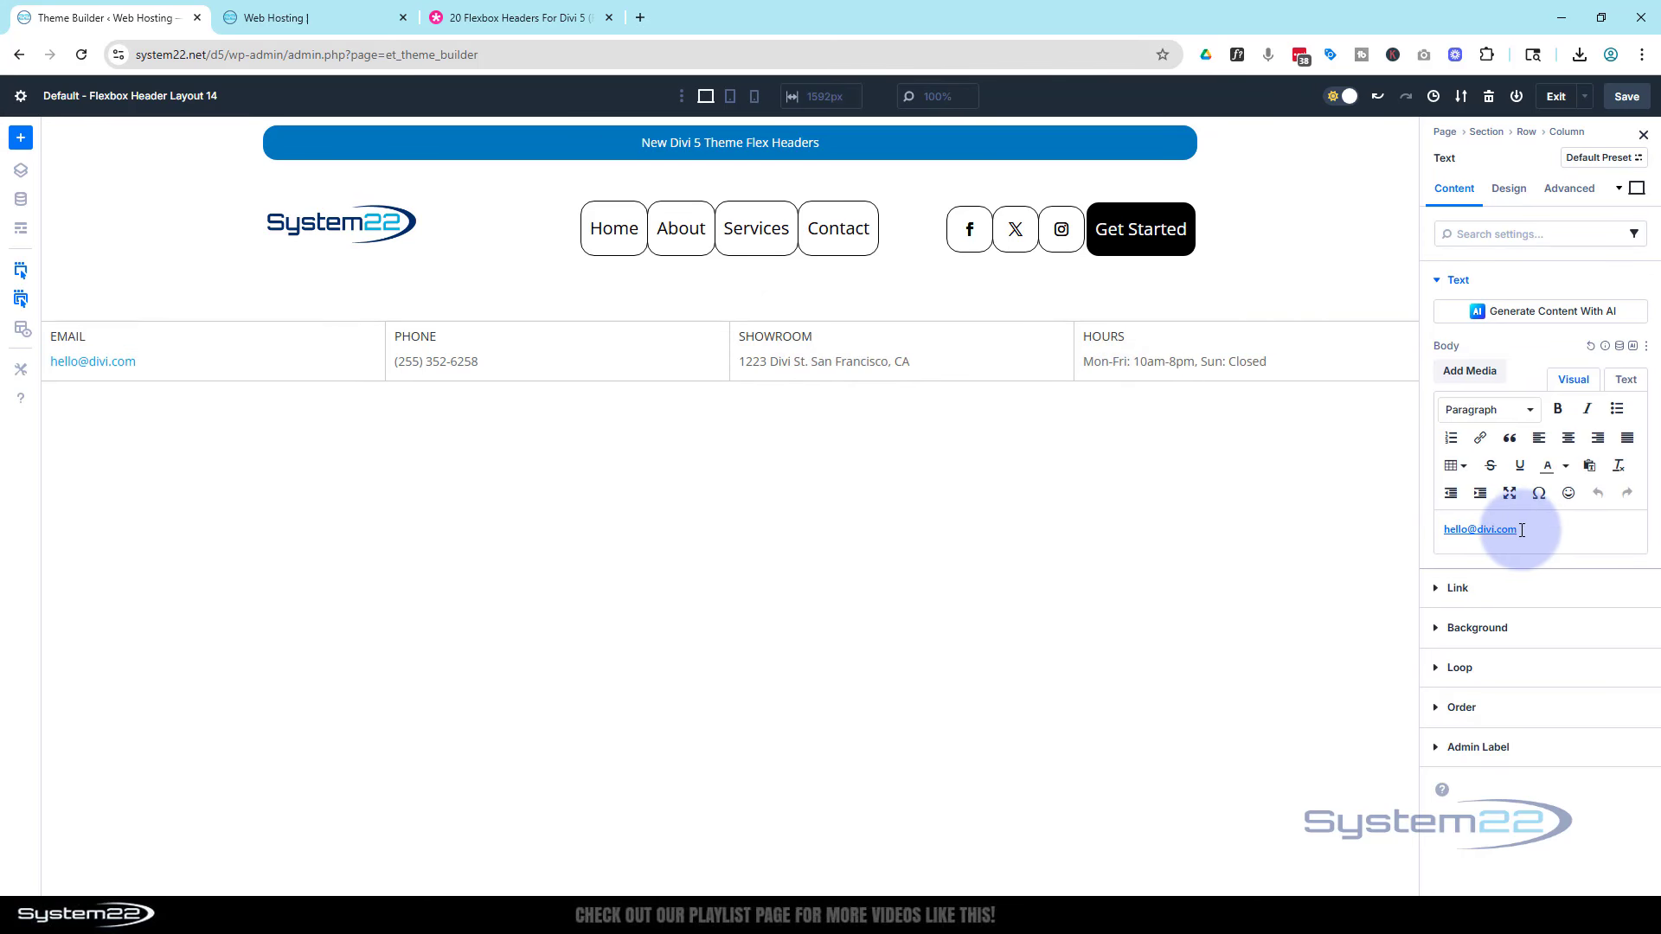
drag(1521, 530, 1443, 530)
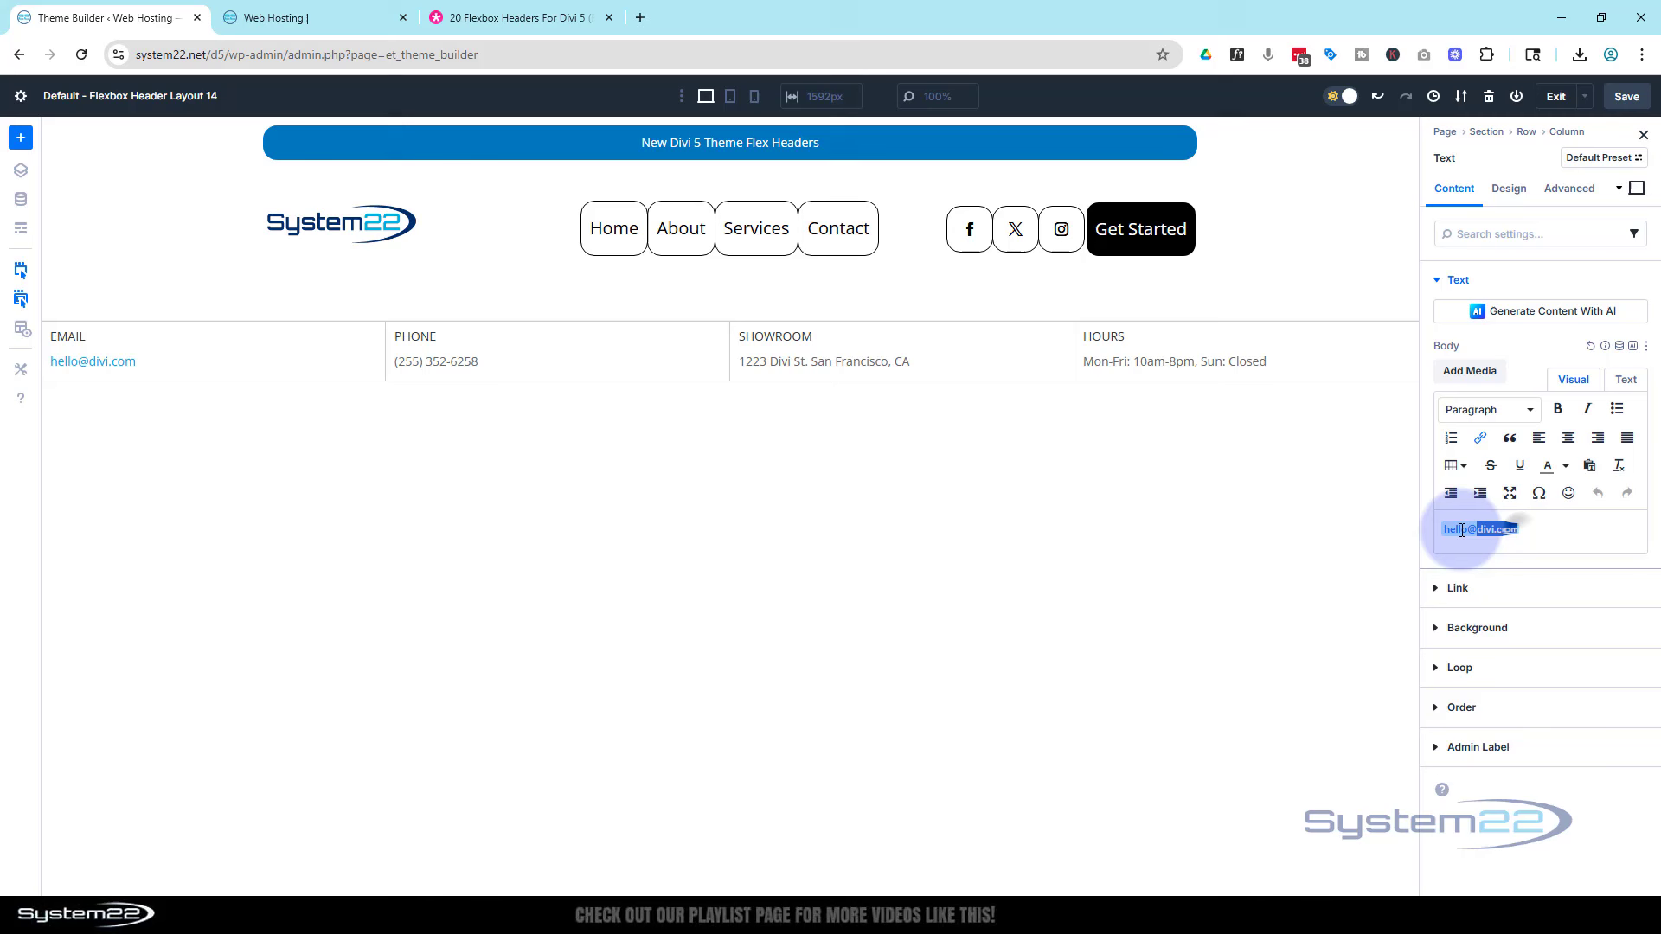
click(1481, 443)
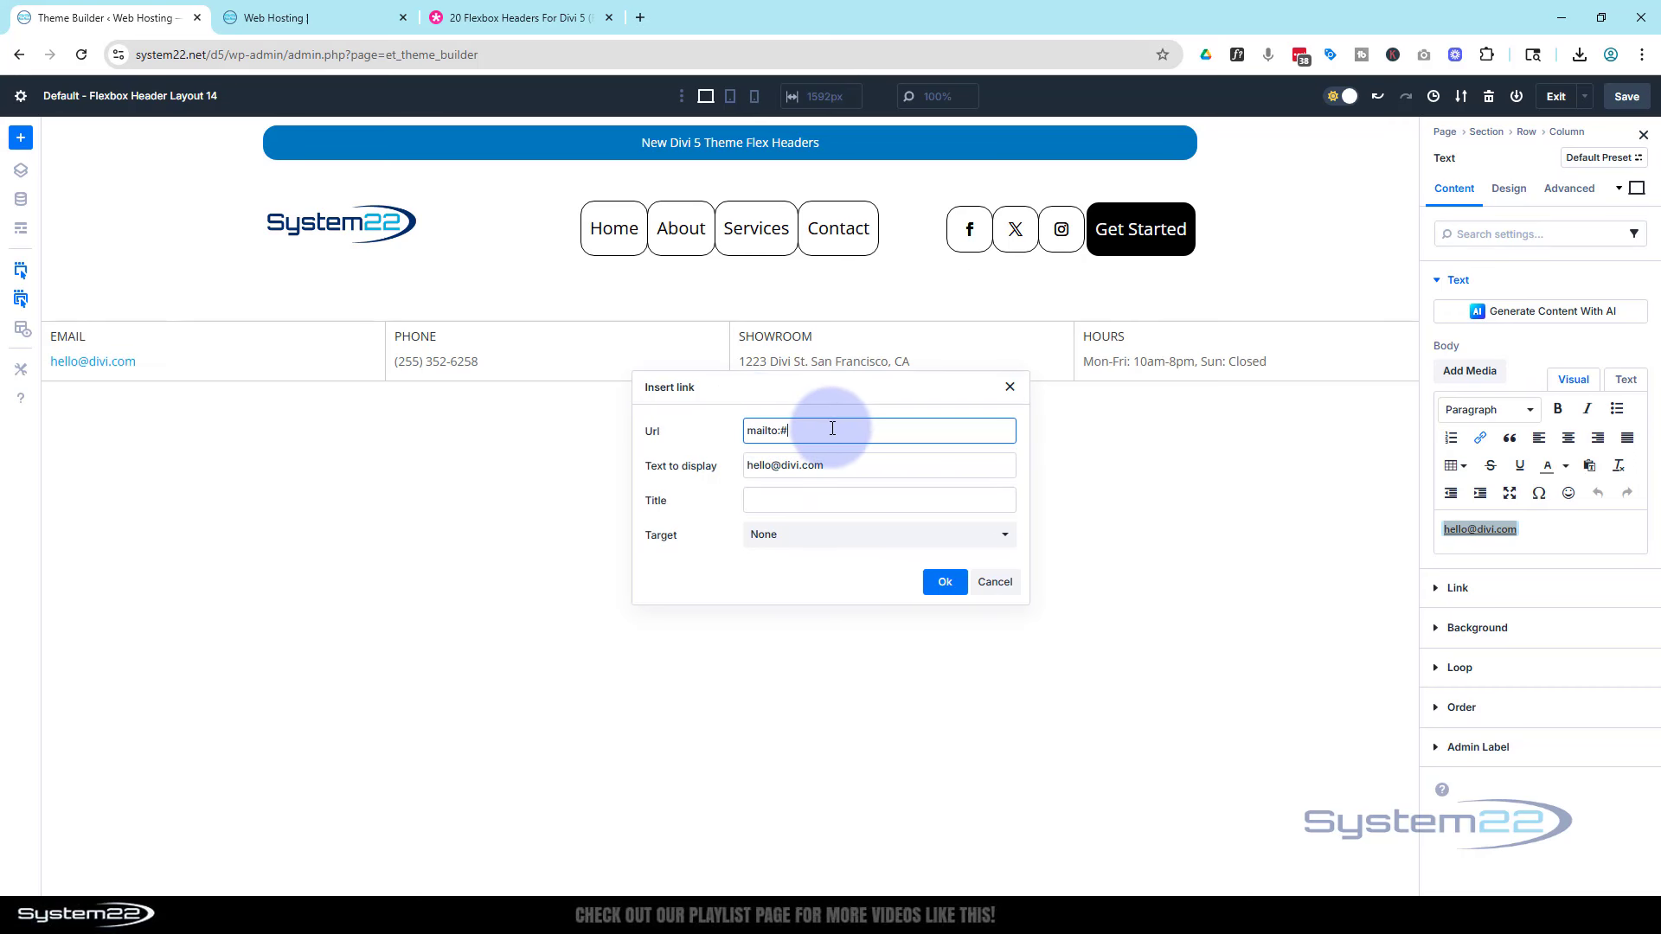
triple_click(775, 429)
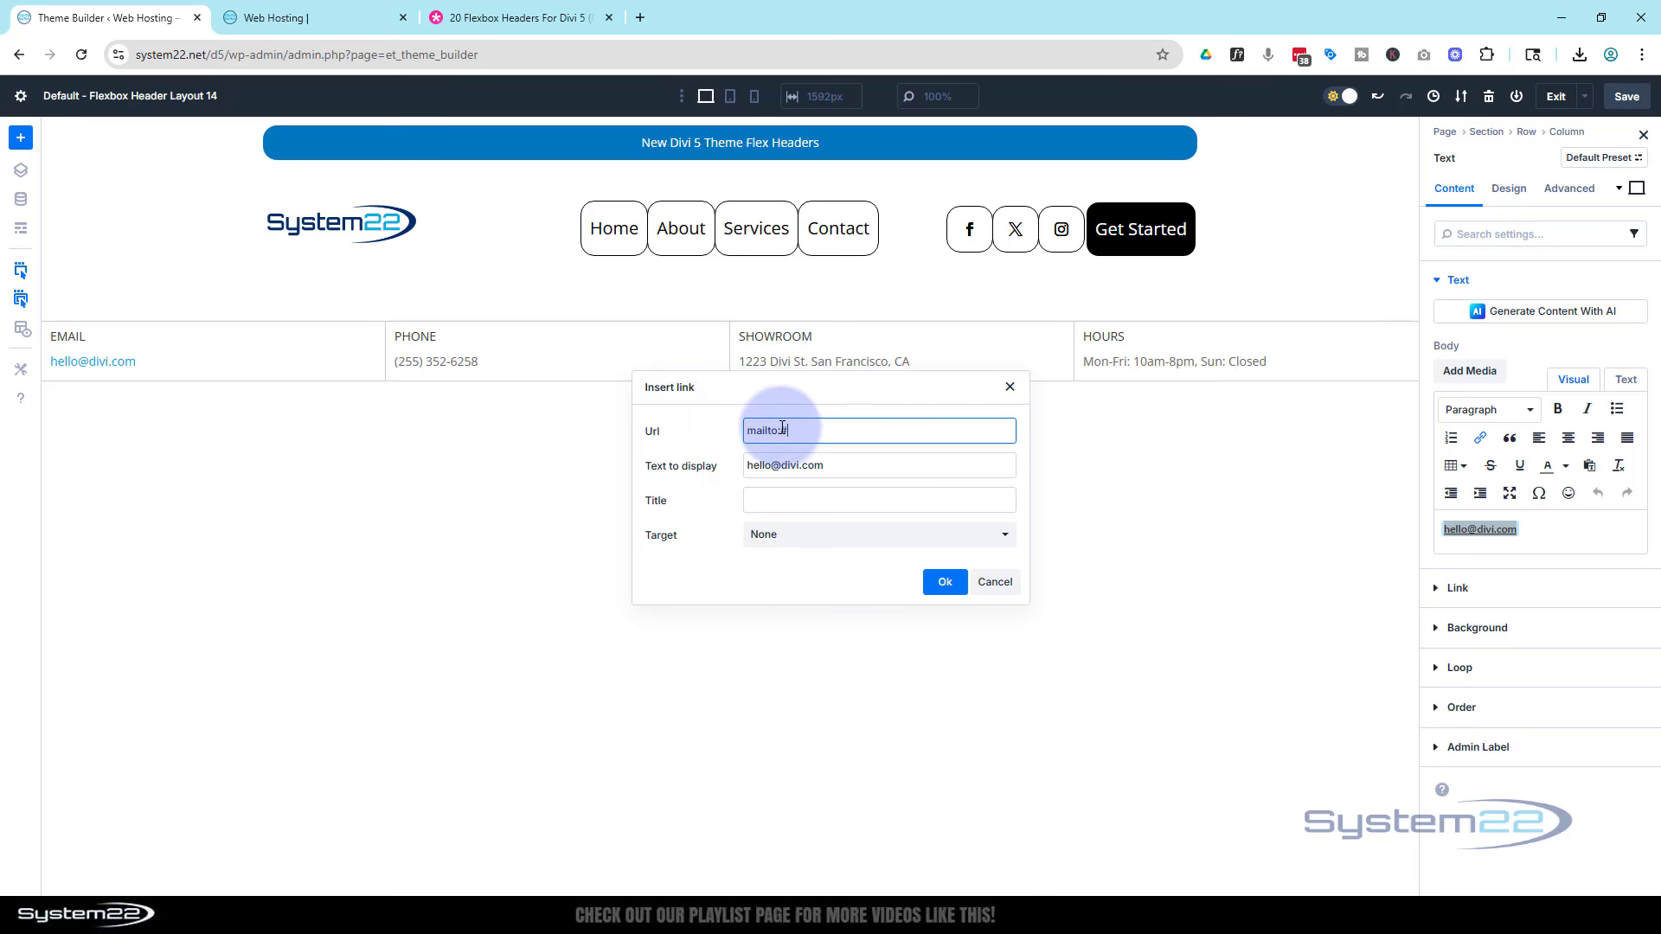
double_click(781, 430)
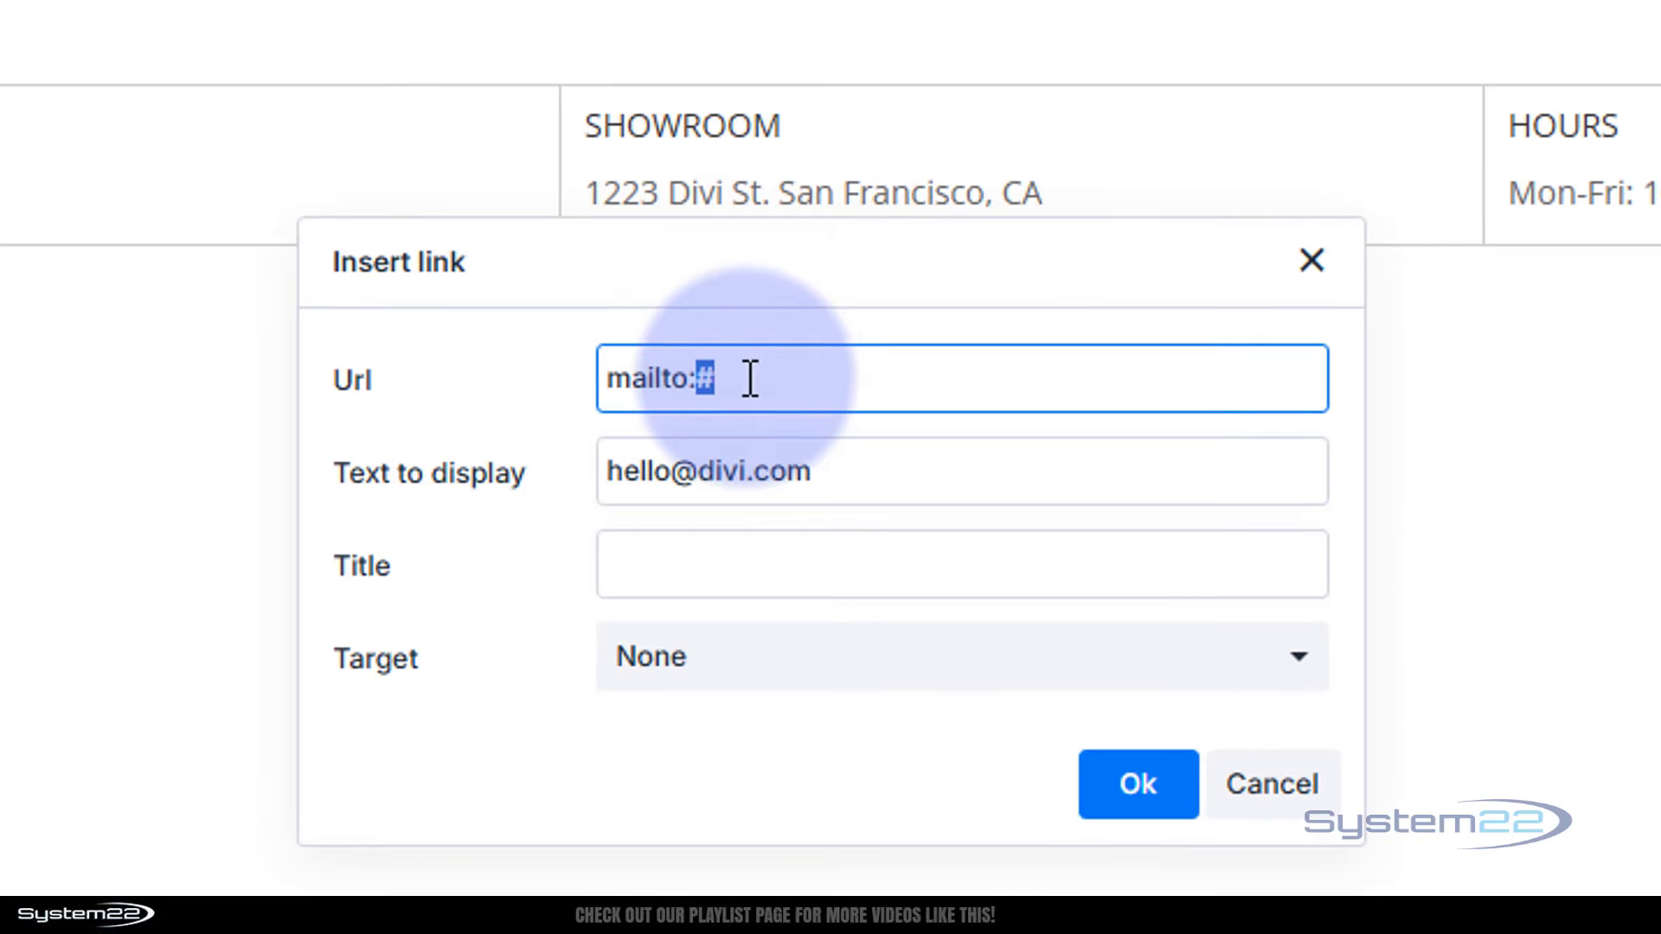
text(me@myemail.com)
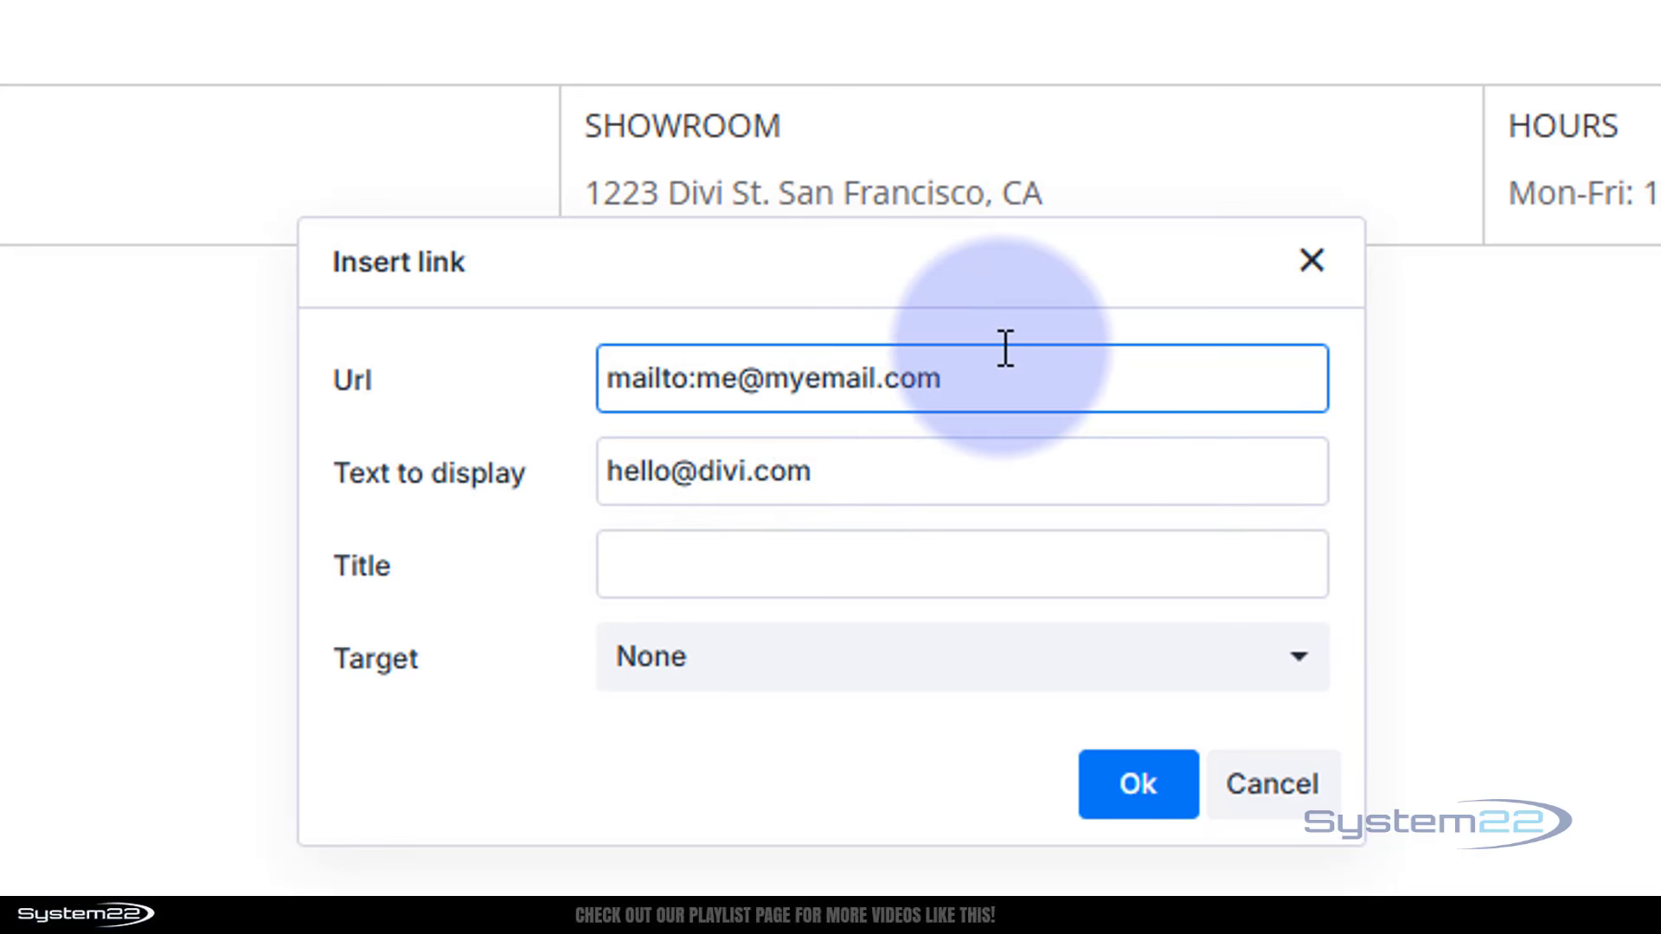
- Try replacing the e-mail link's display text with the domain copied from its URL
drag(968, 372, 768, 382)
key(ctrl+c)
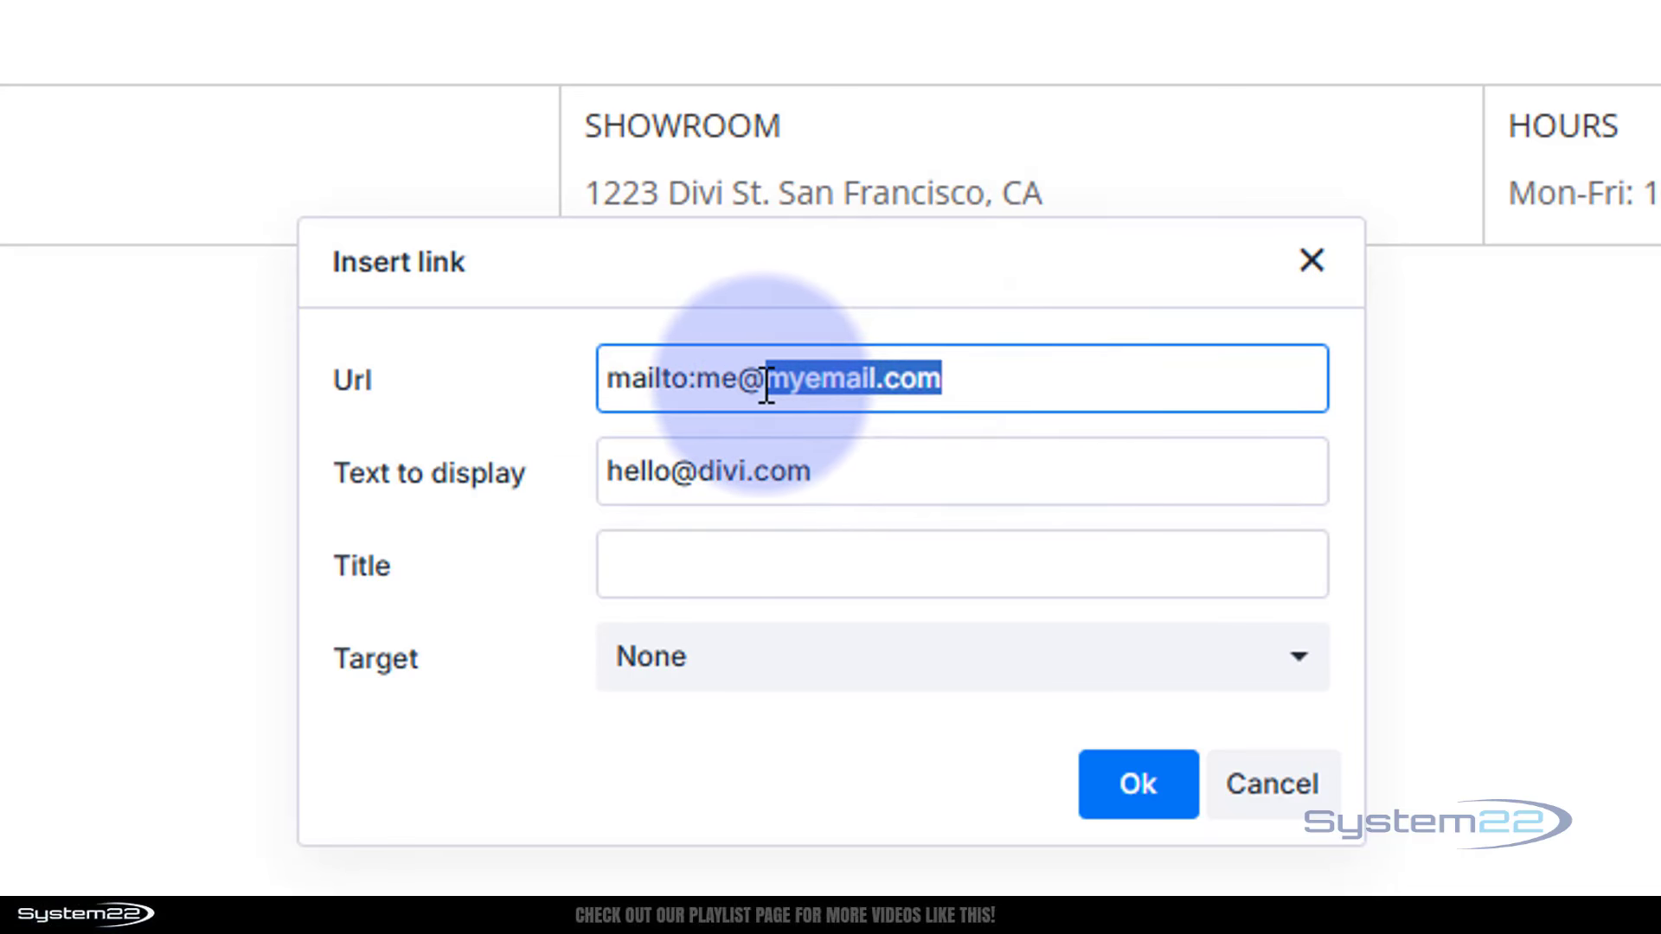
drag(818, 469, 544, 467)
key(ctrl+v)
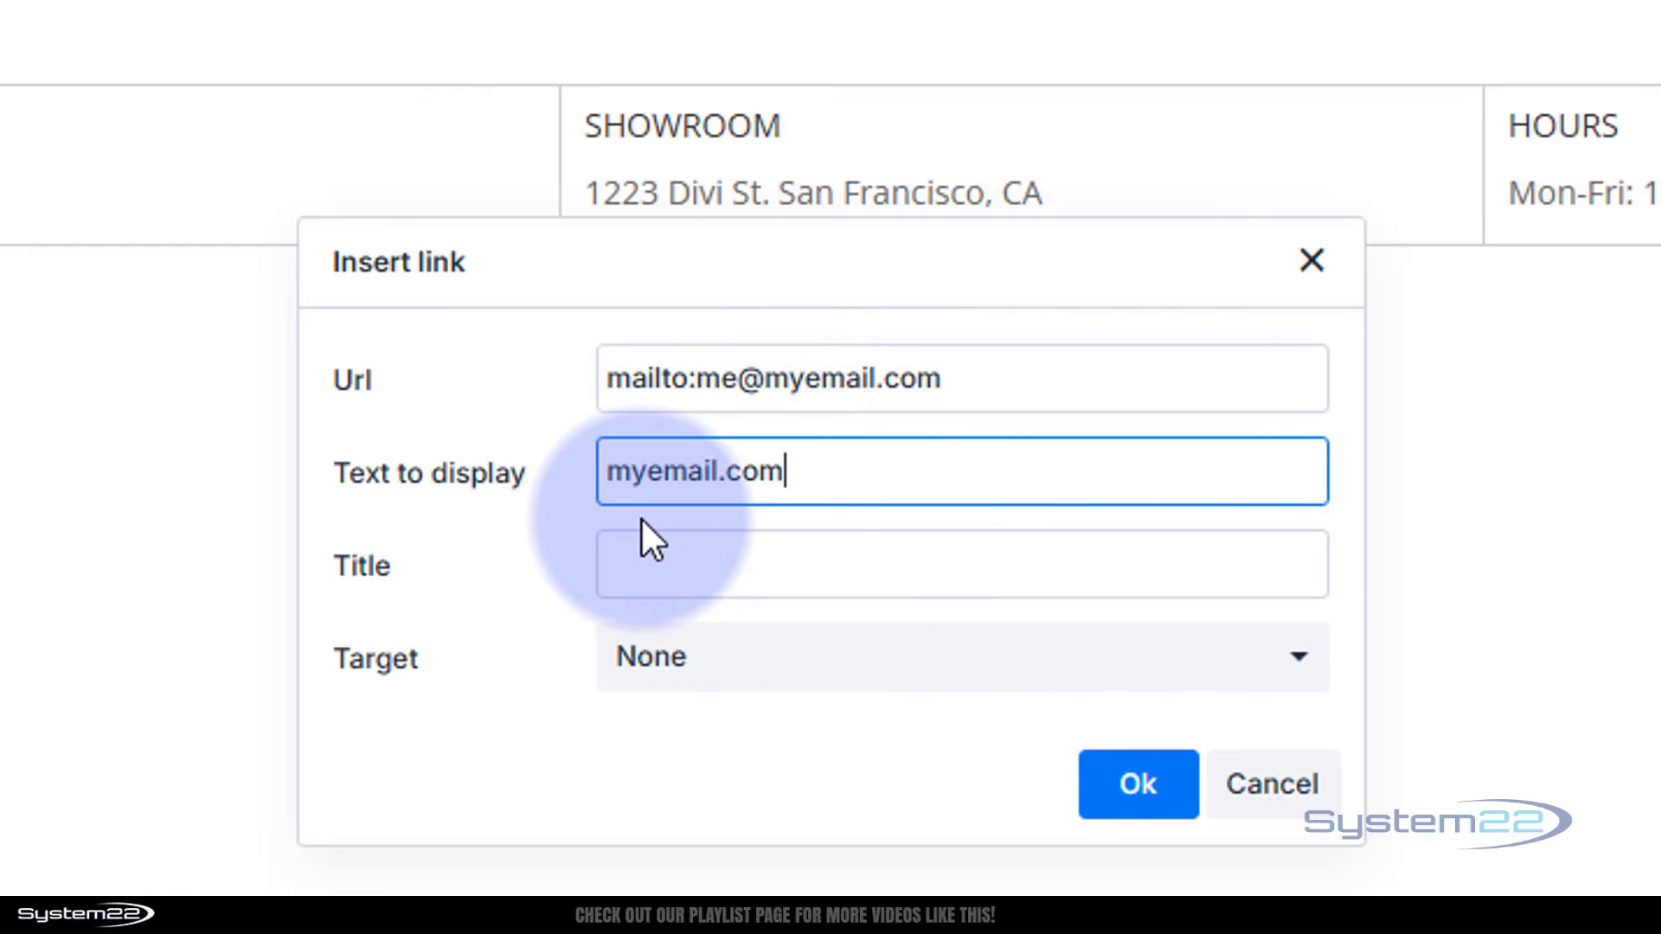
click(503, 572)
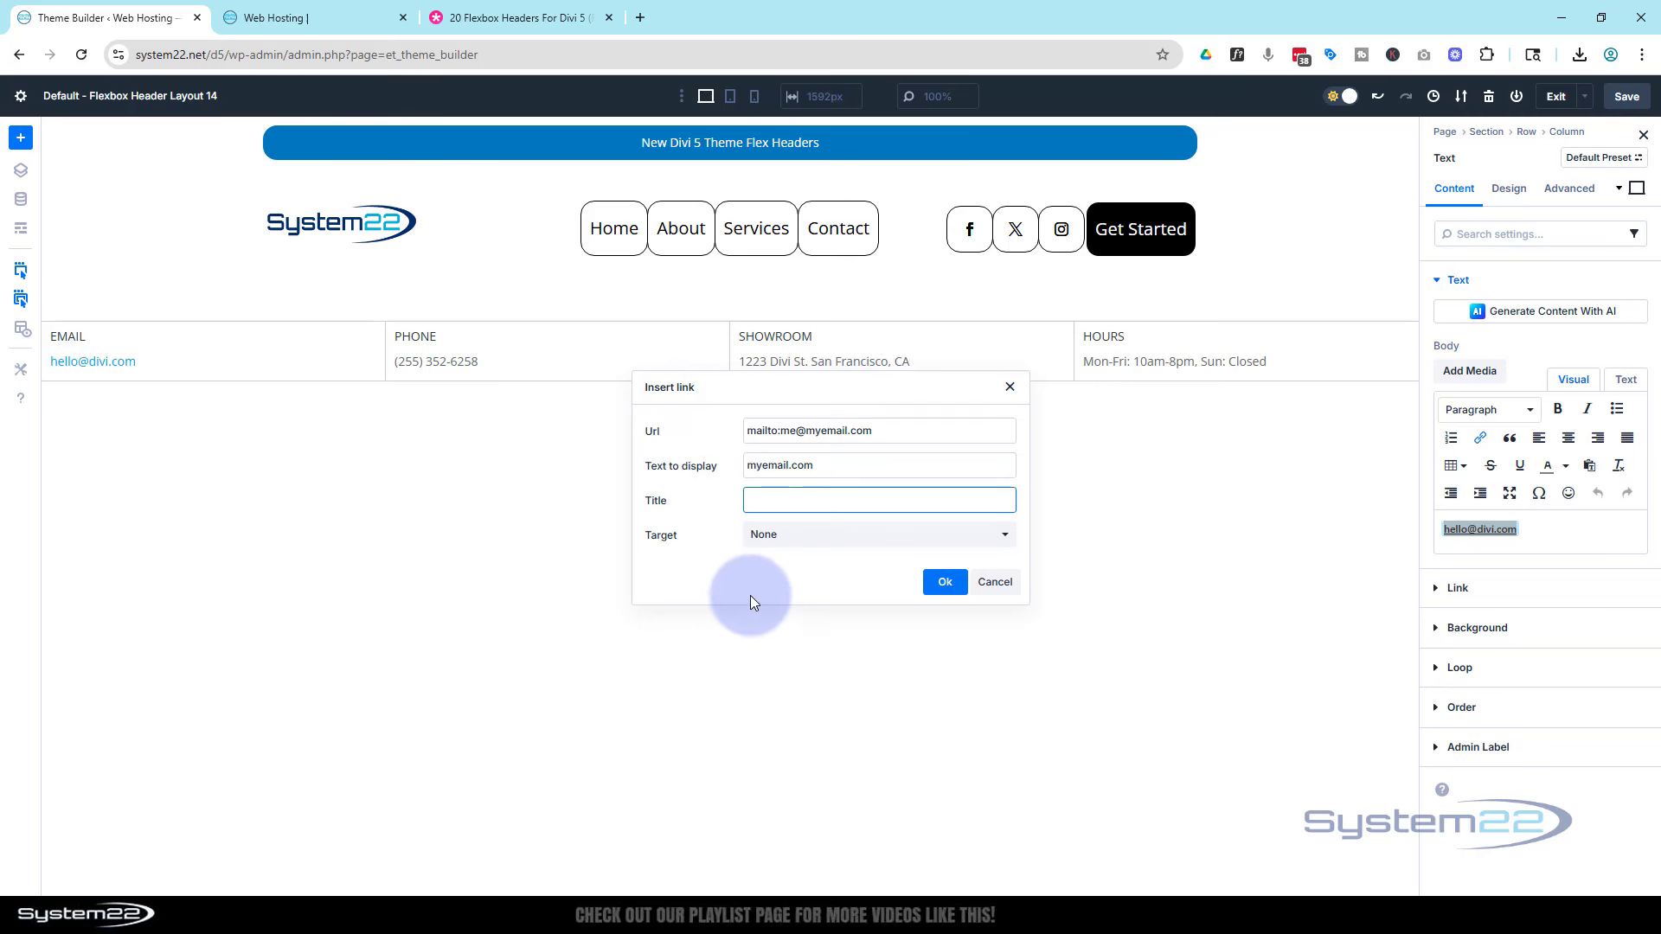
- Examine the link text design options of the header's e-mail text, including its font, alignment, color and size
click(1519, 196)
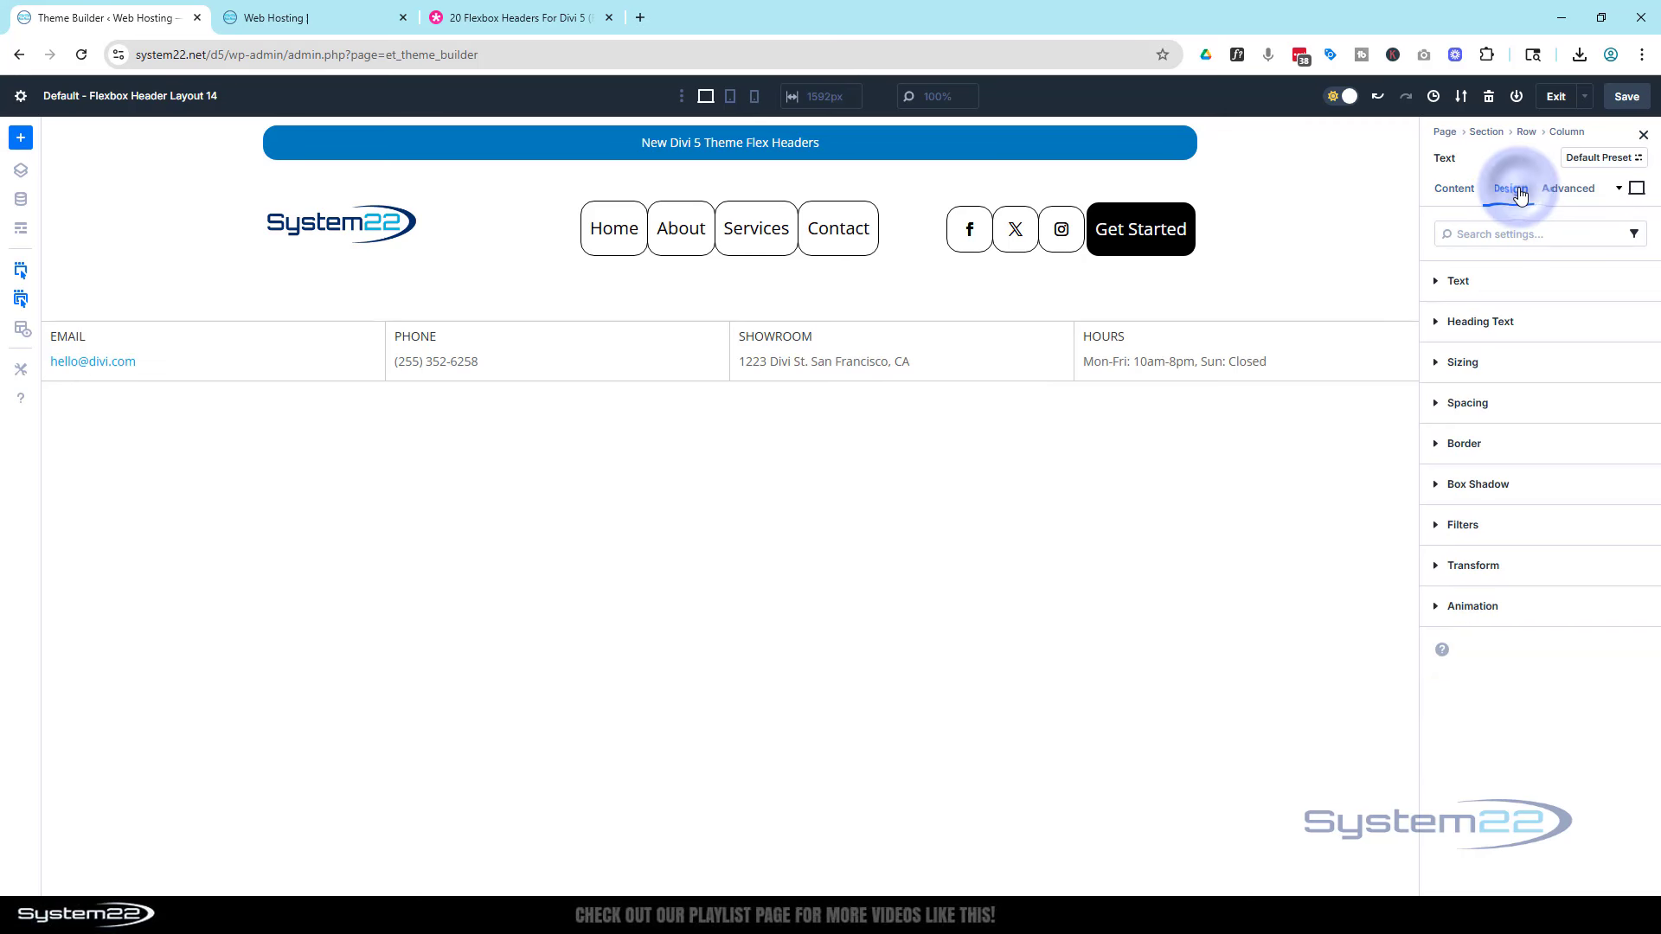
click(1502, 288)
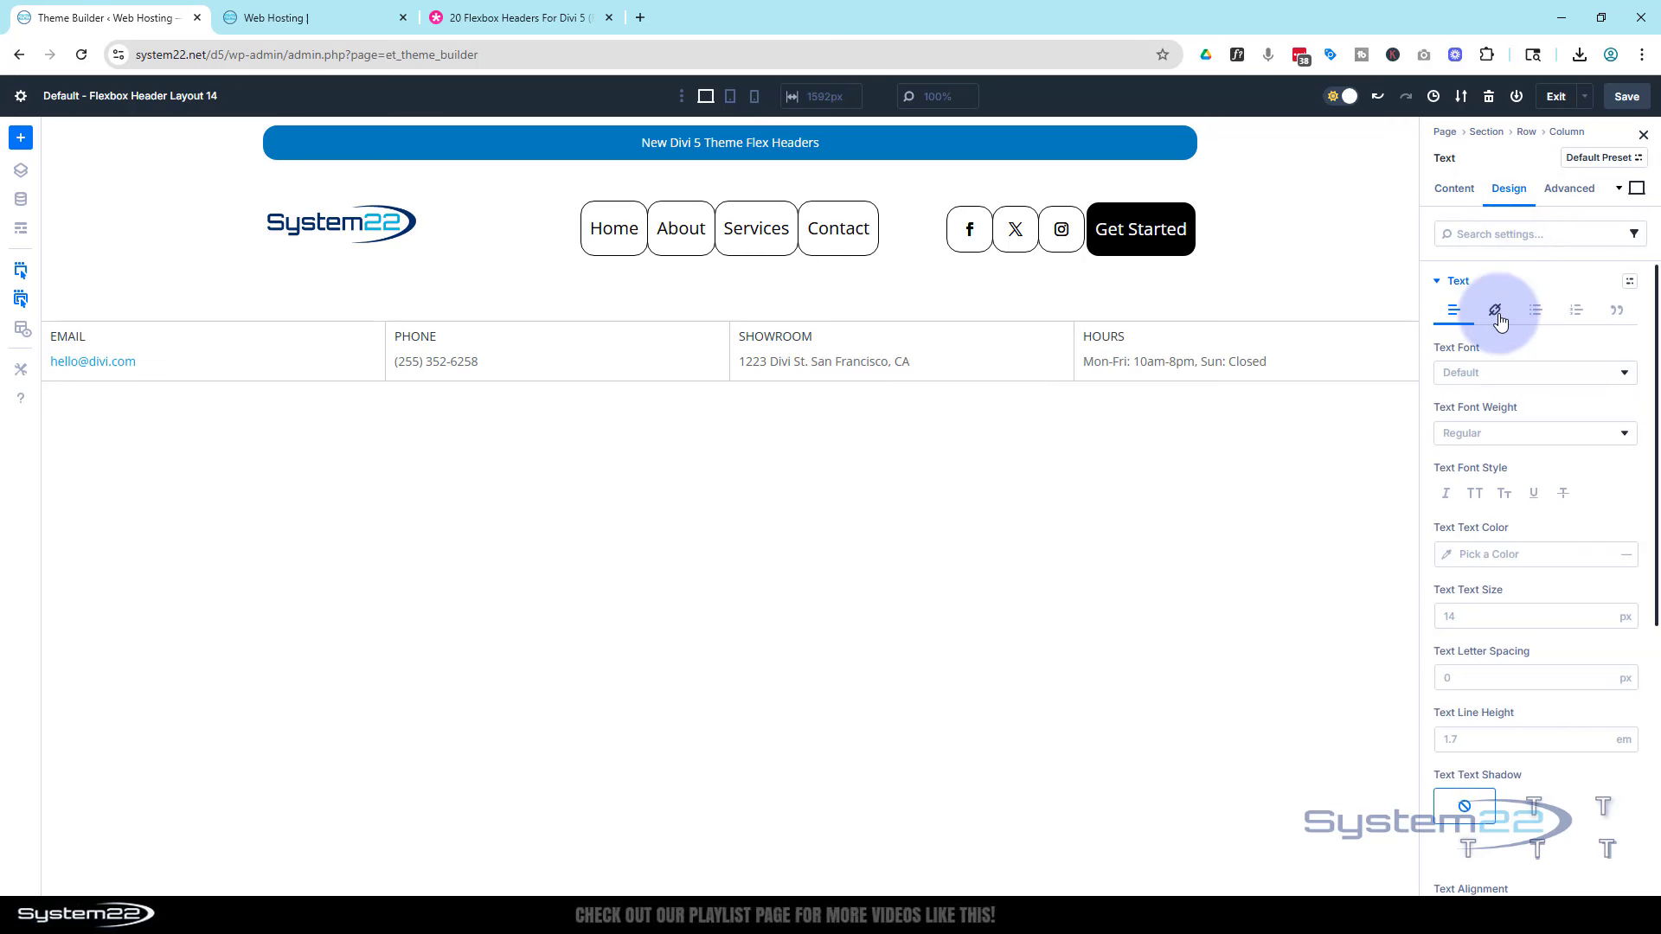
click(1496, 312)
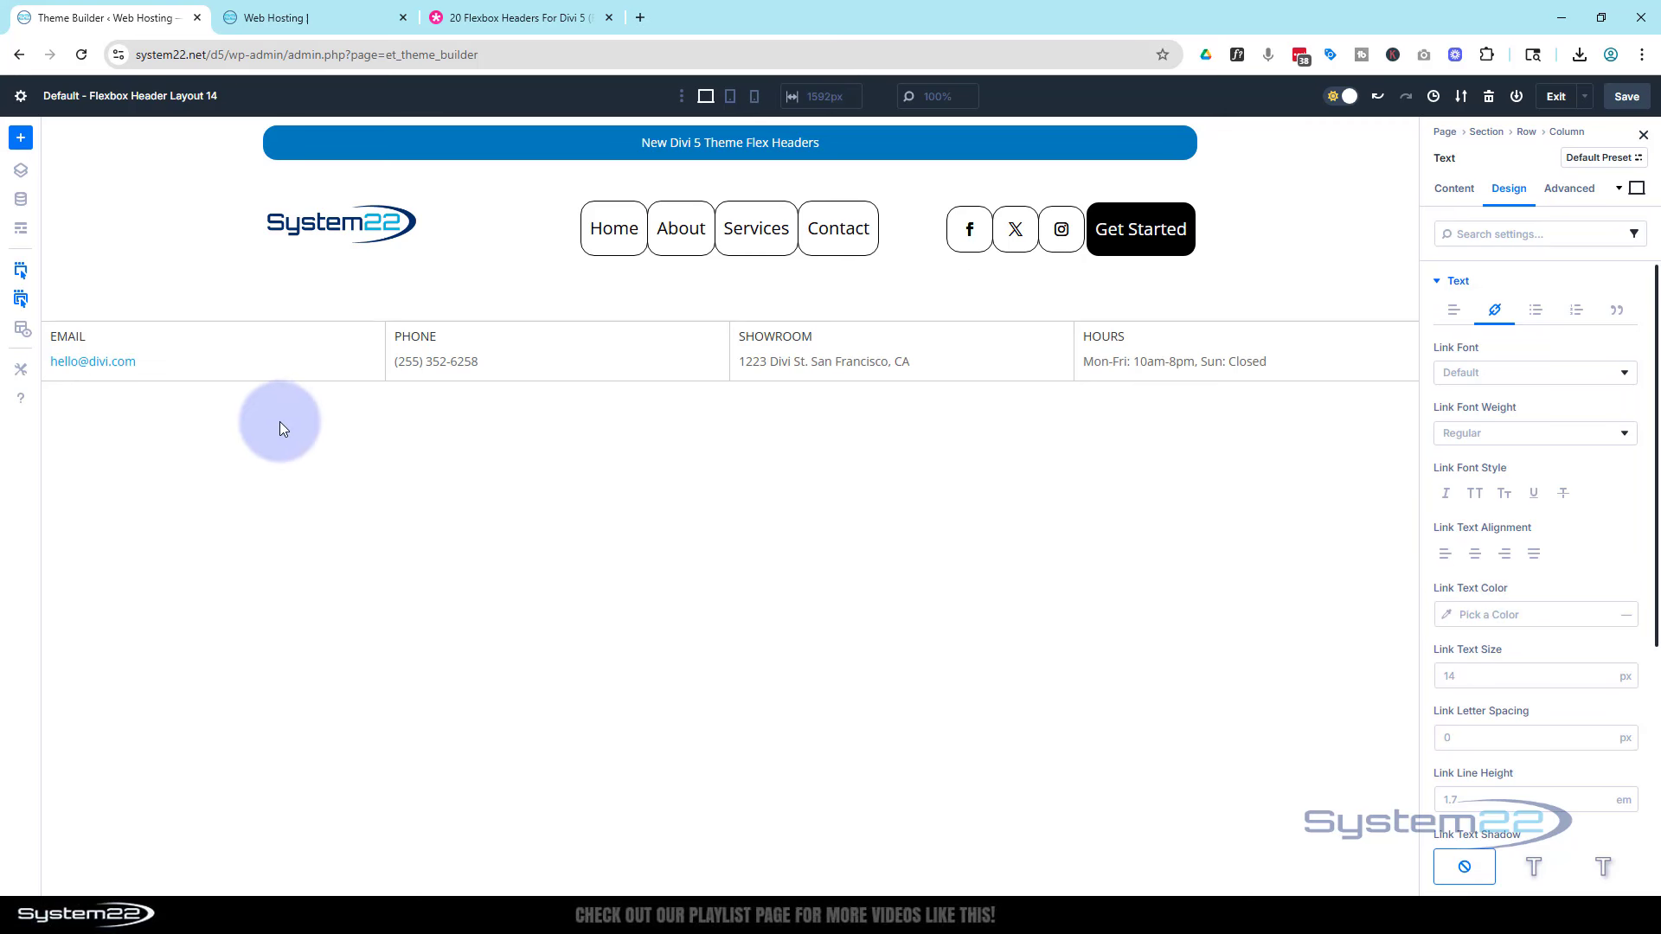
click(119, 183)
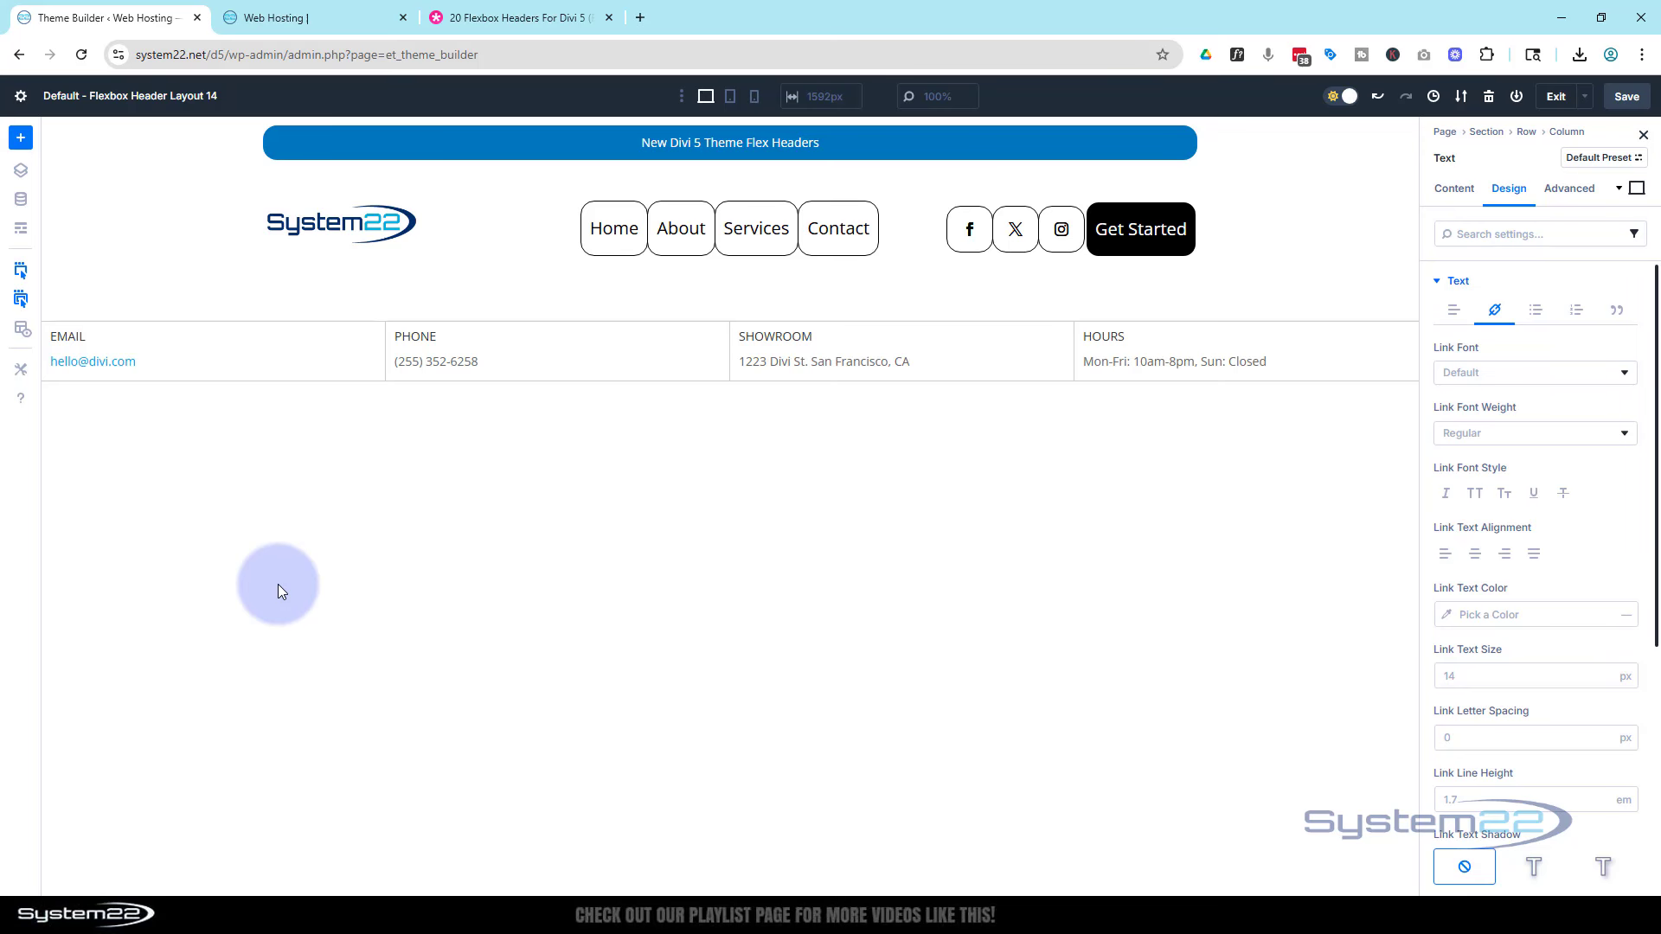
- Add a background gradient to the Header 14 section
click(22, 230)
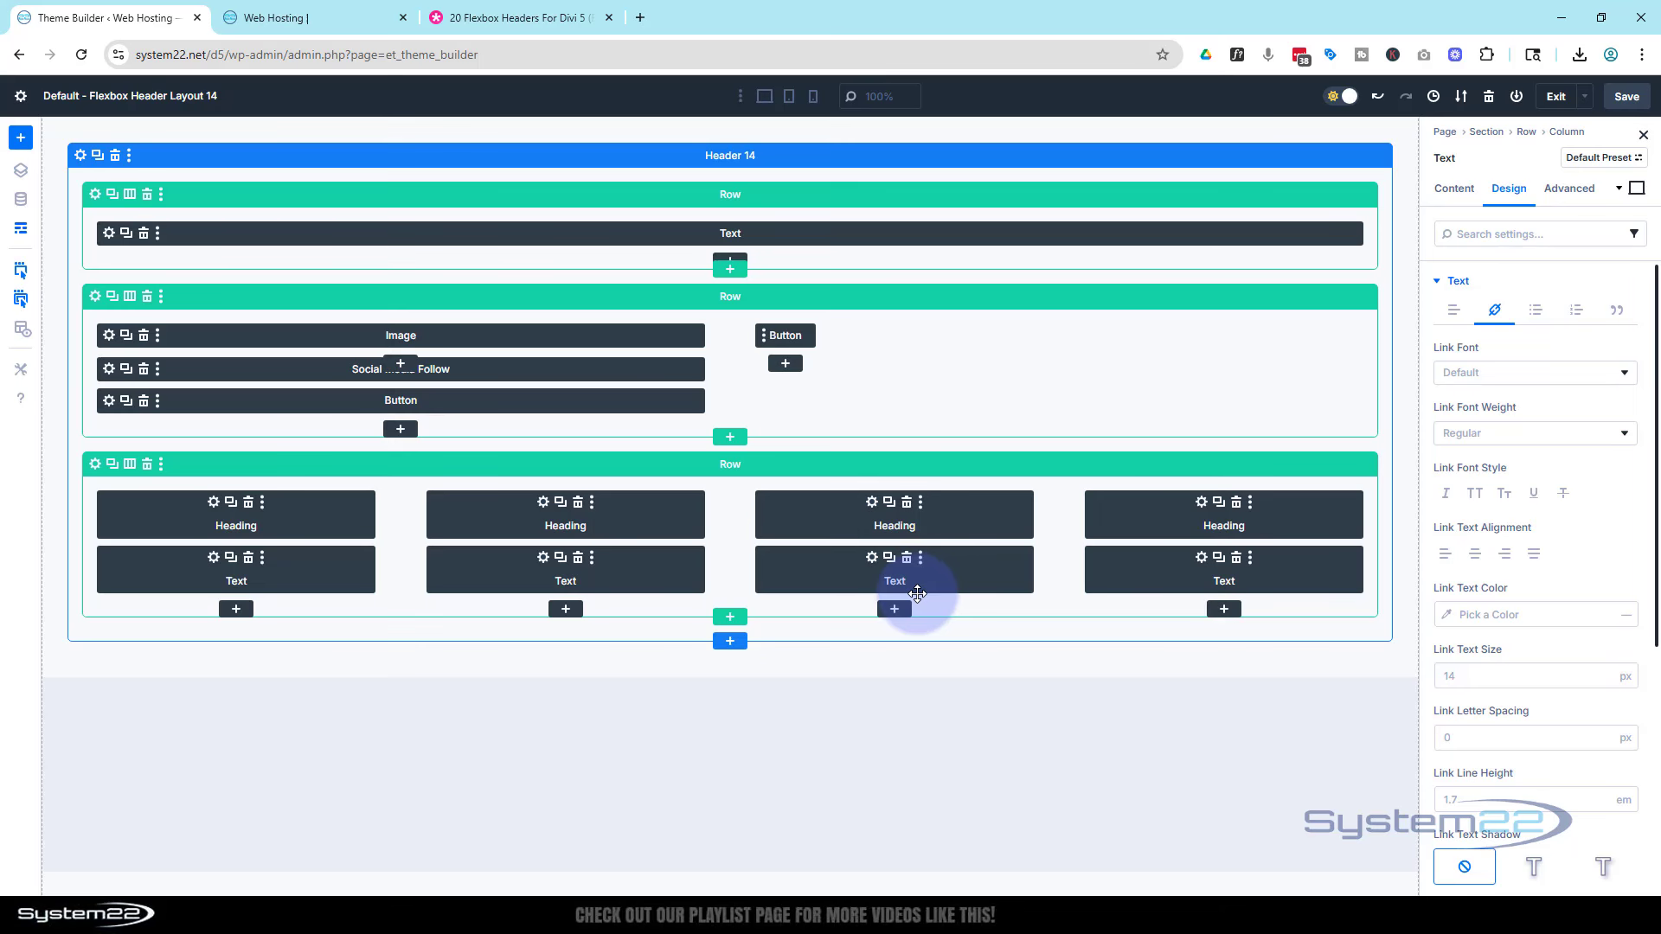
click(81, 156)
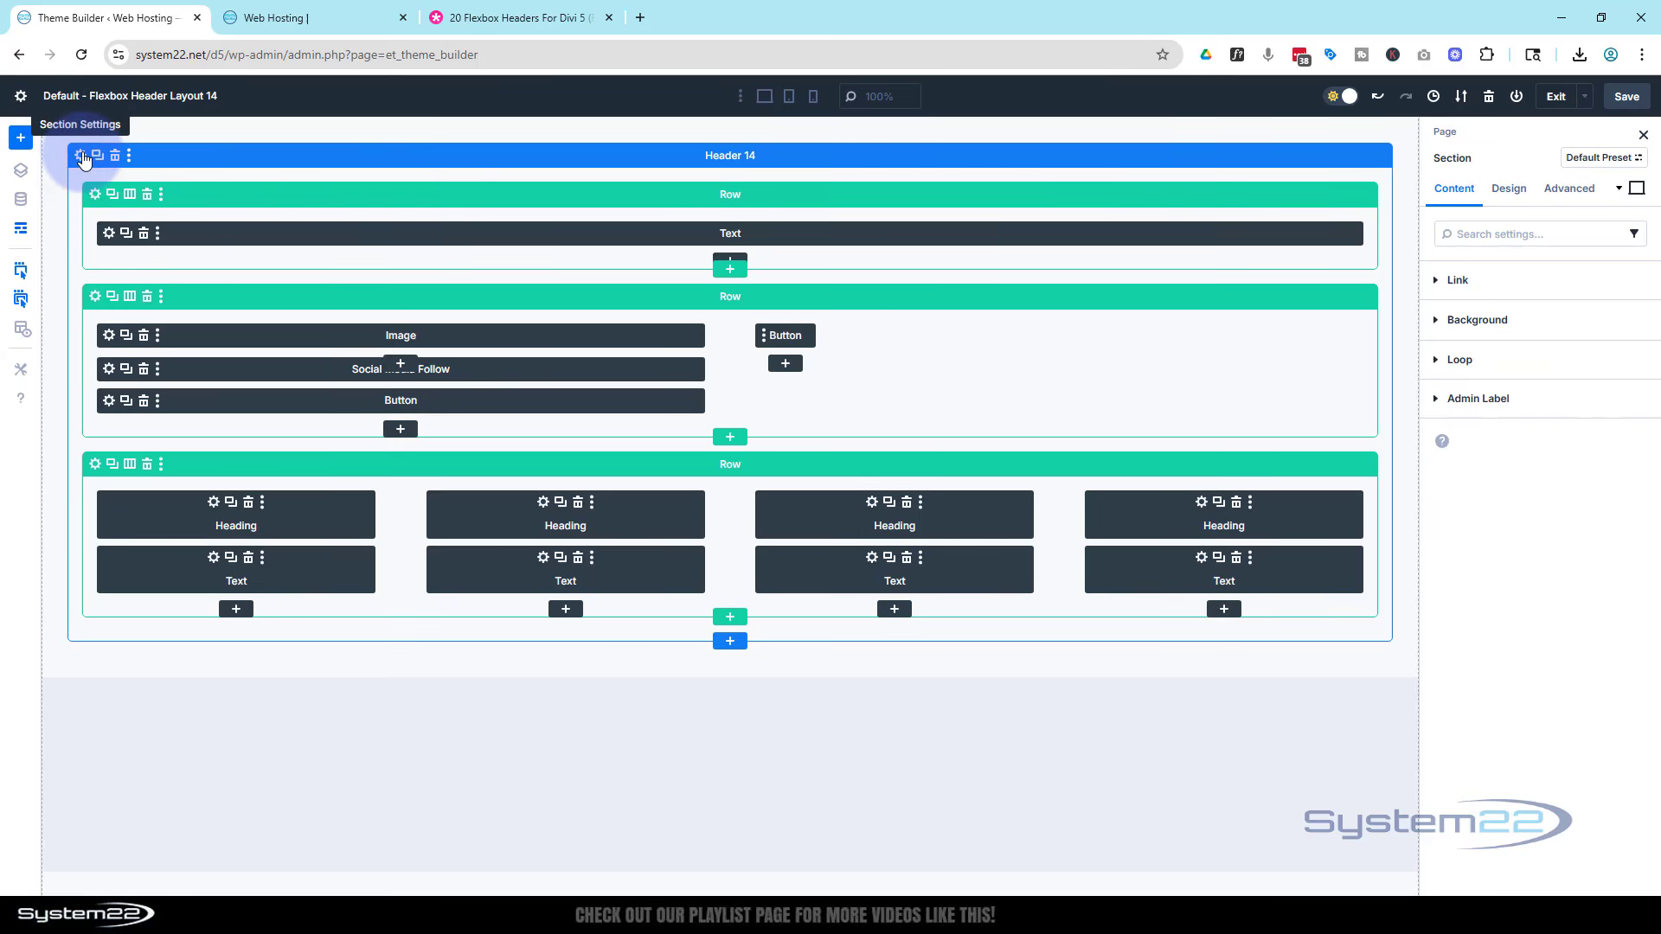
click(19, 235)
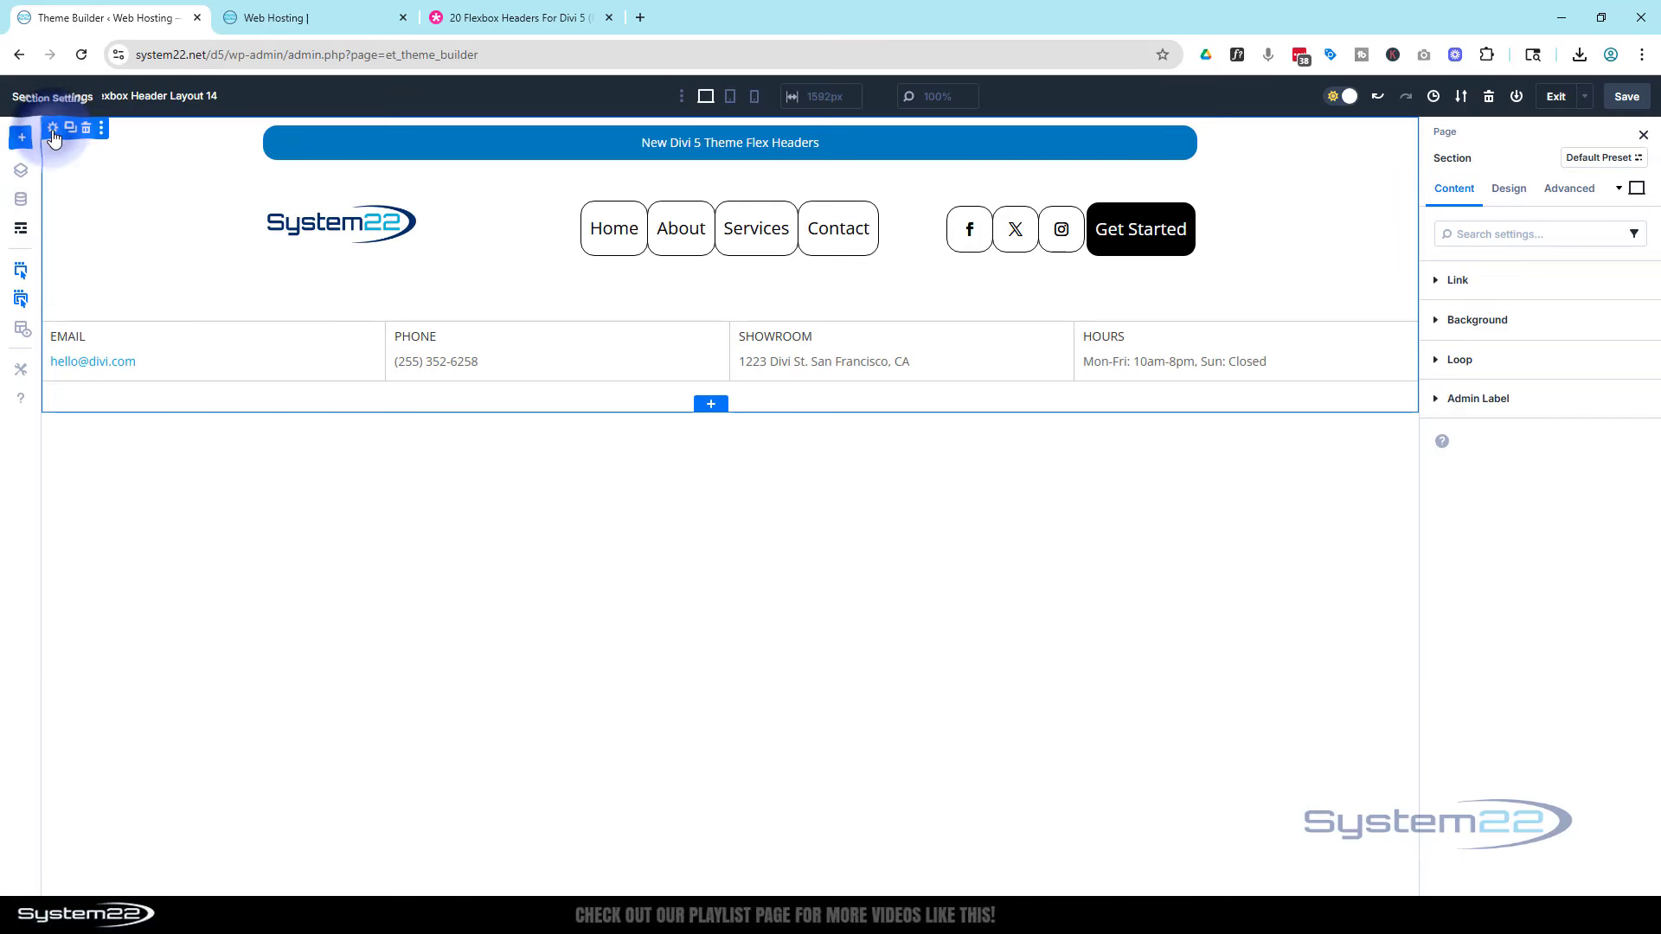
click(1439, 321)
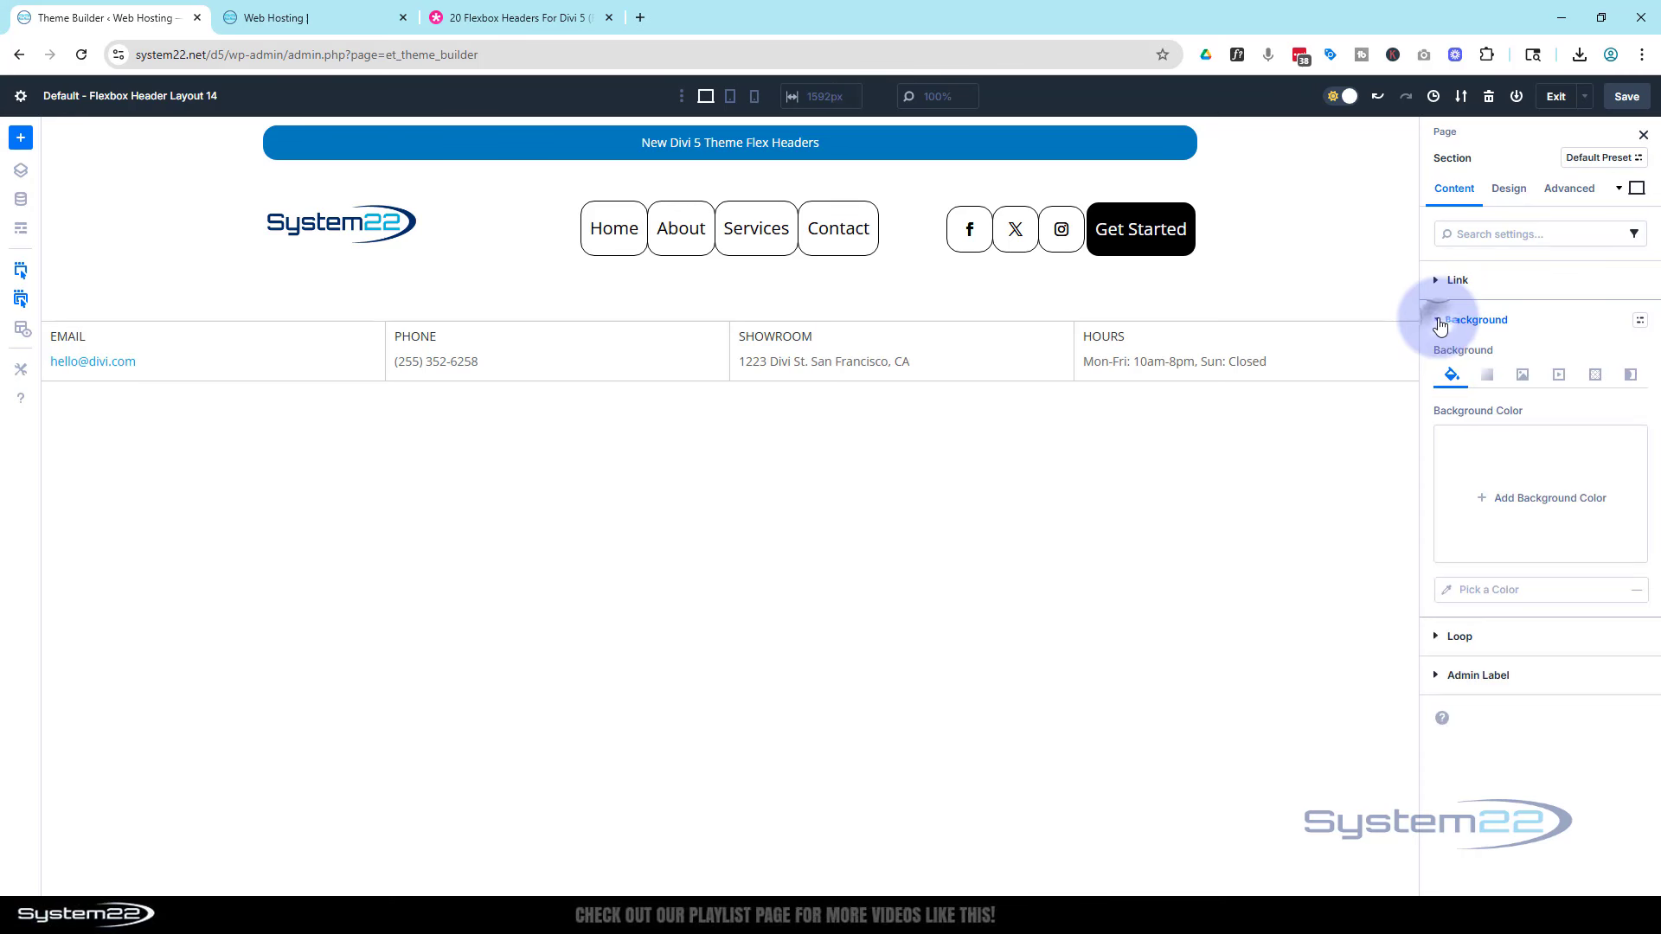
click(1488, 380)
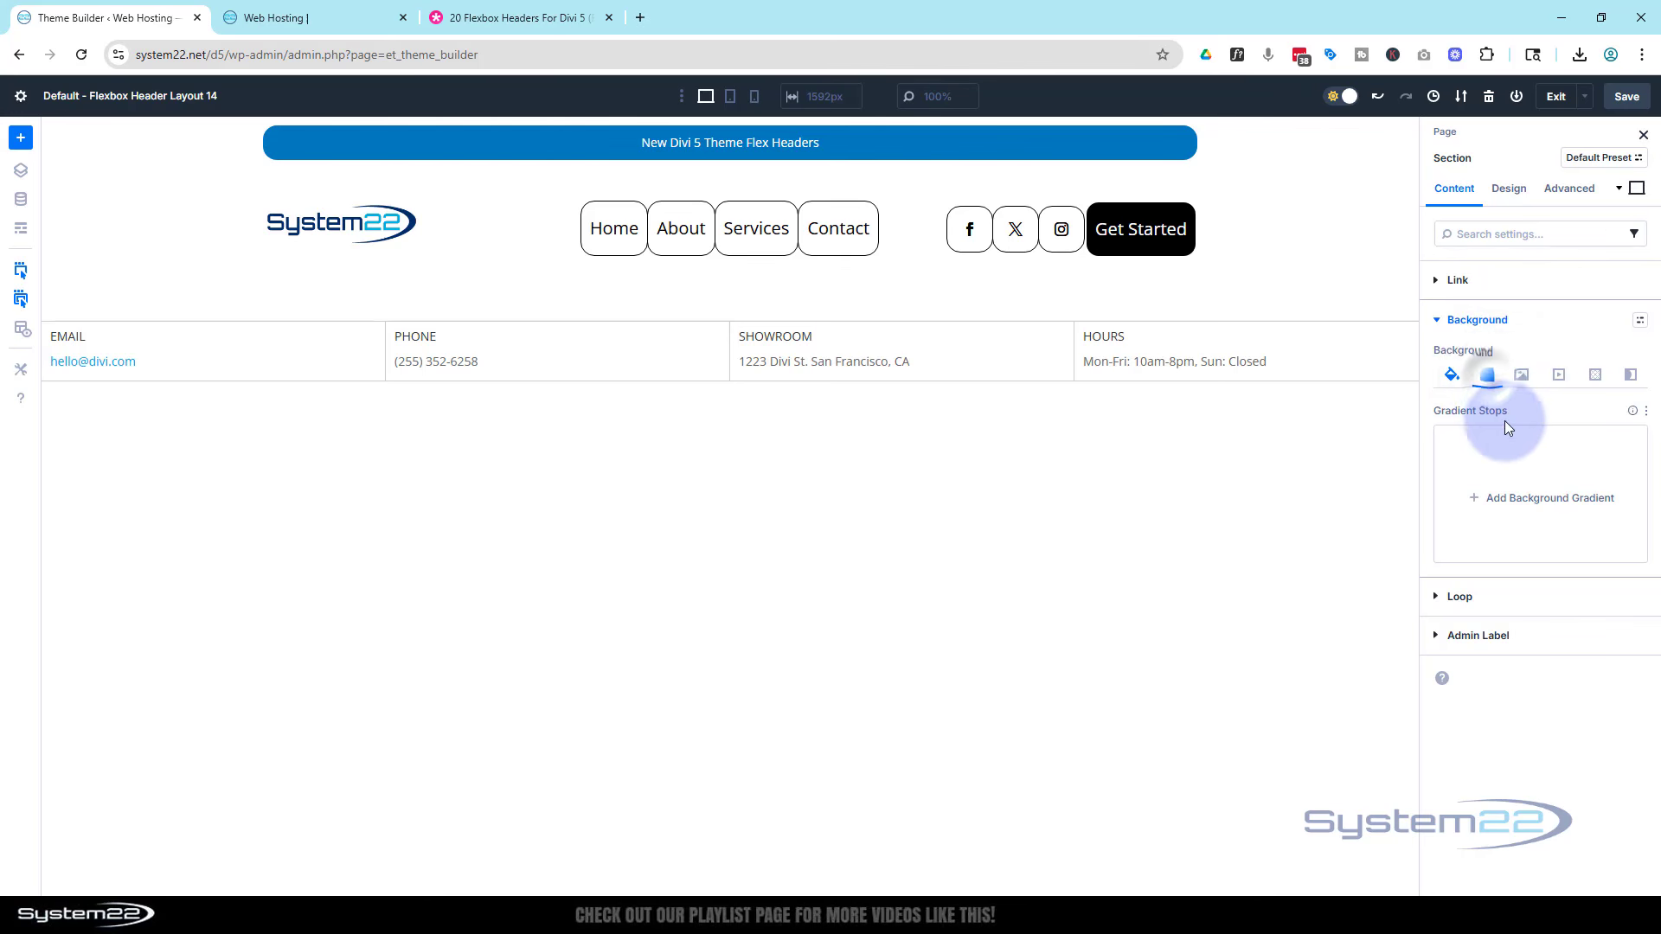
click(1517, 500)
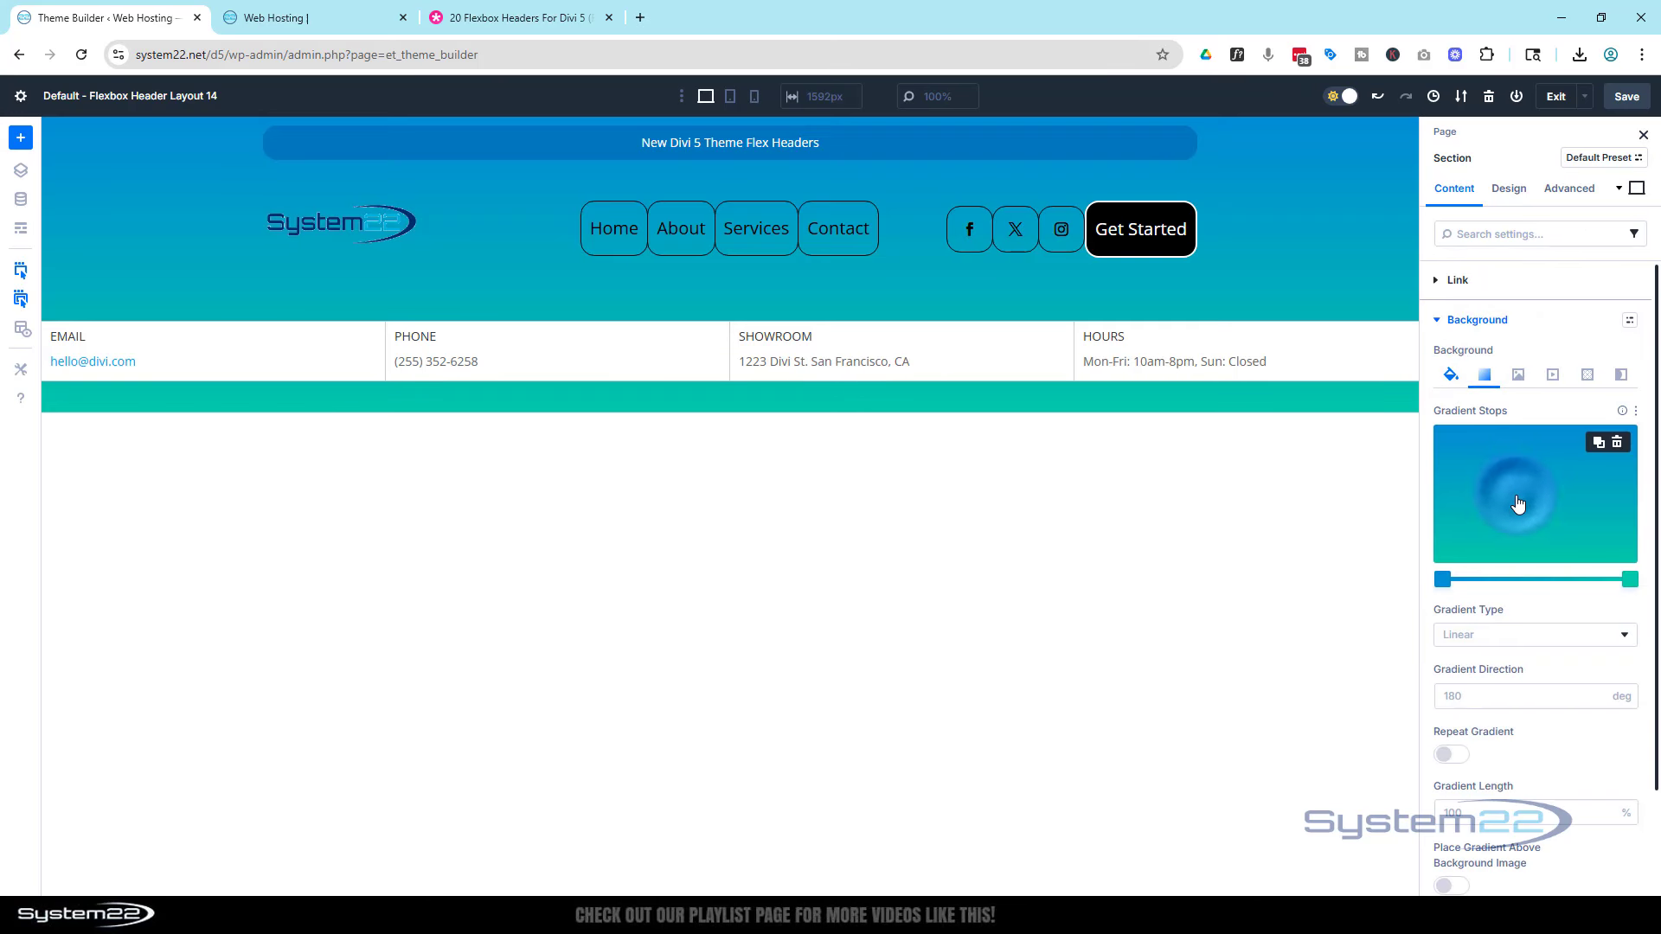
- Set the section gradient's first stop to dark gray 444444 and its last stop to black 000000
click(1443, 577)
drag(1221, 516, 1178, 521)
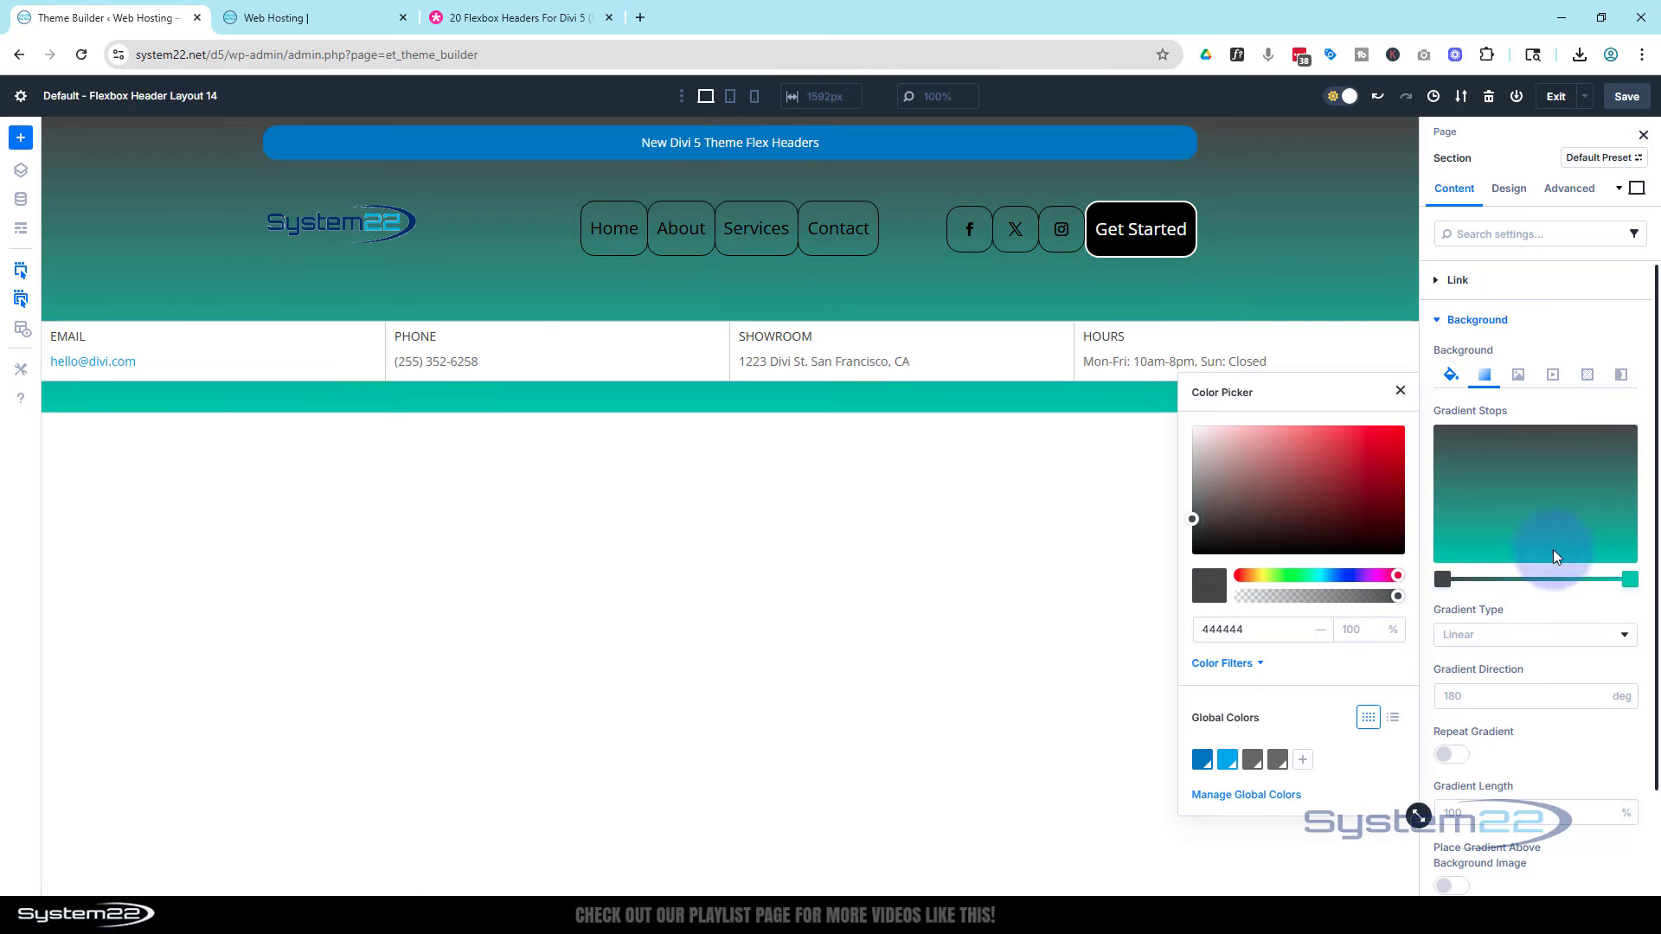
click(1629, 579)
click(1629, 579)
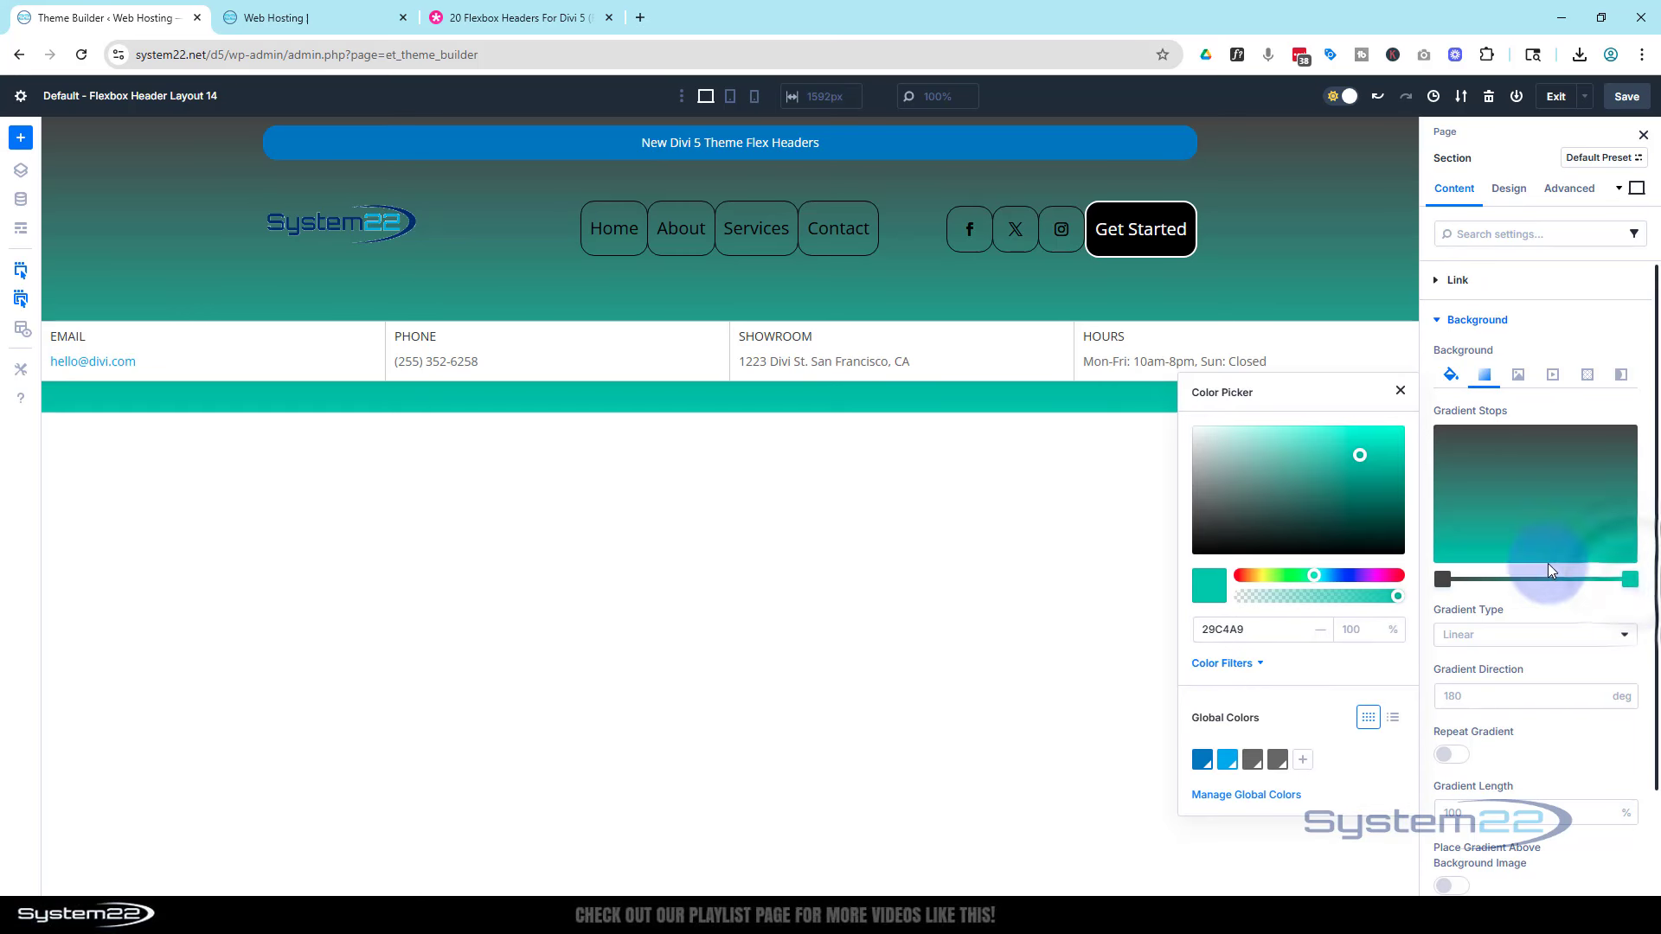
drag(1279, 519, 1165, 567)
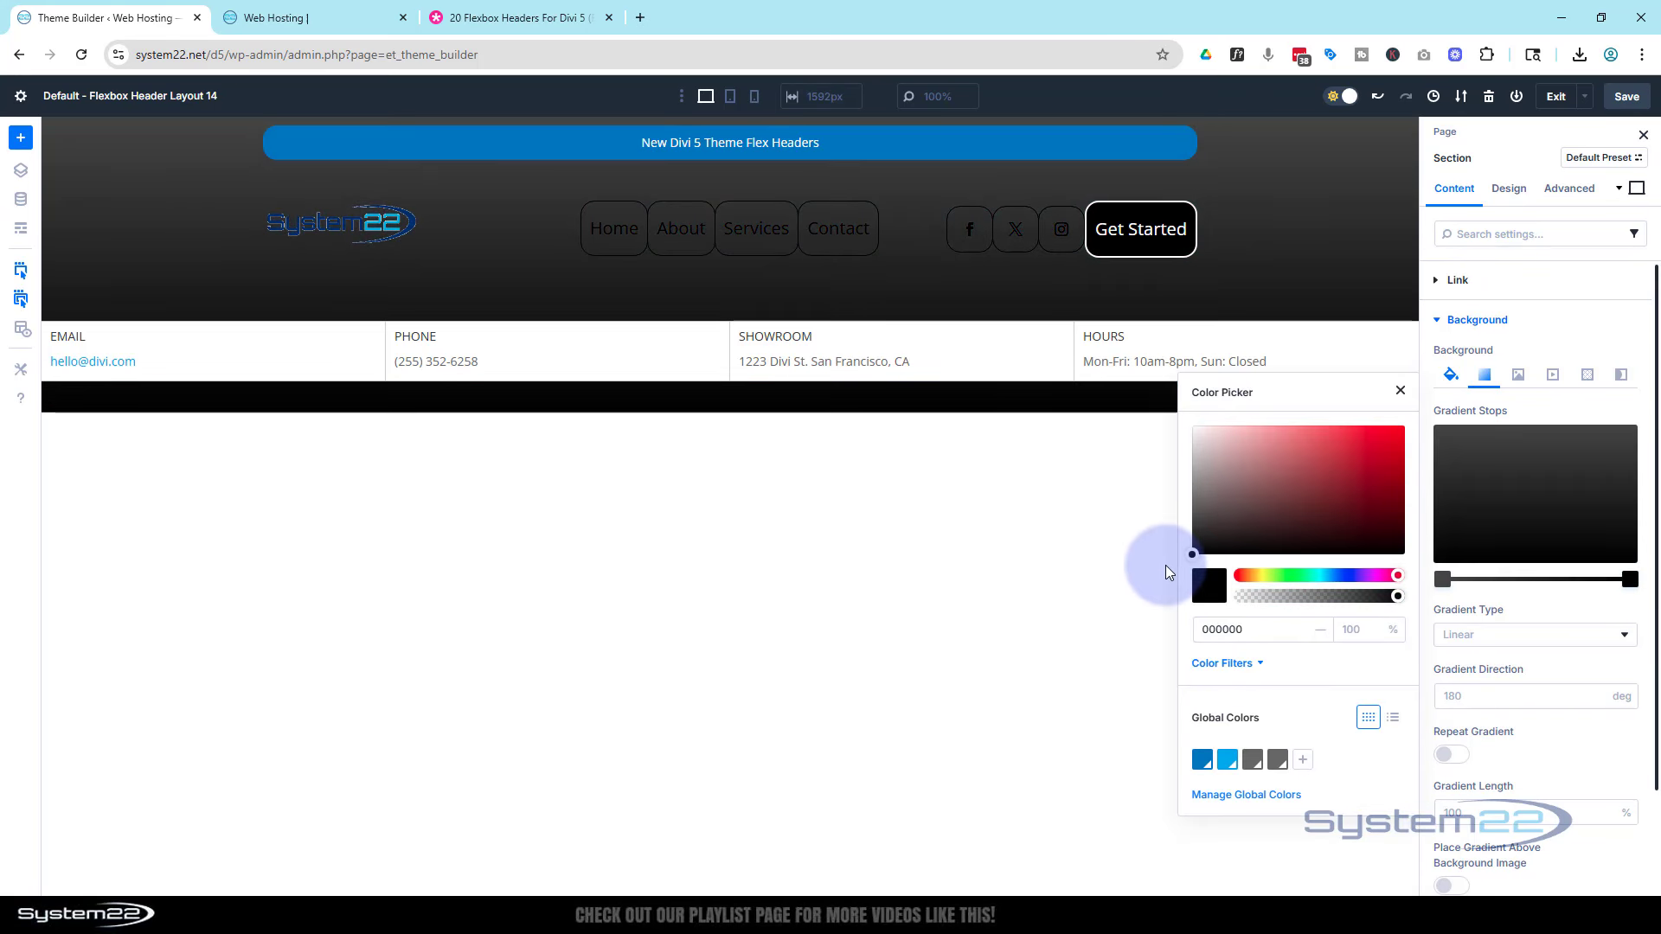
click(1399, 390)
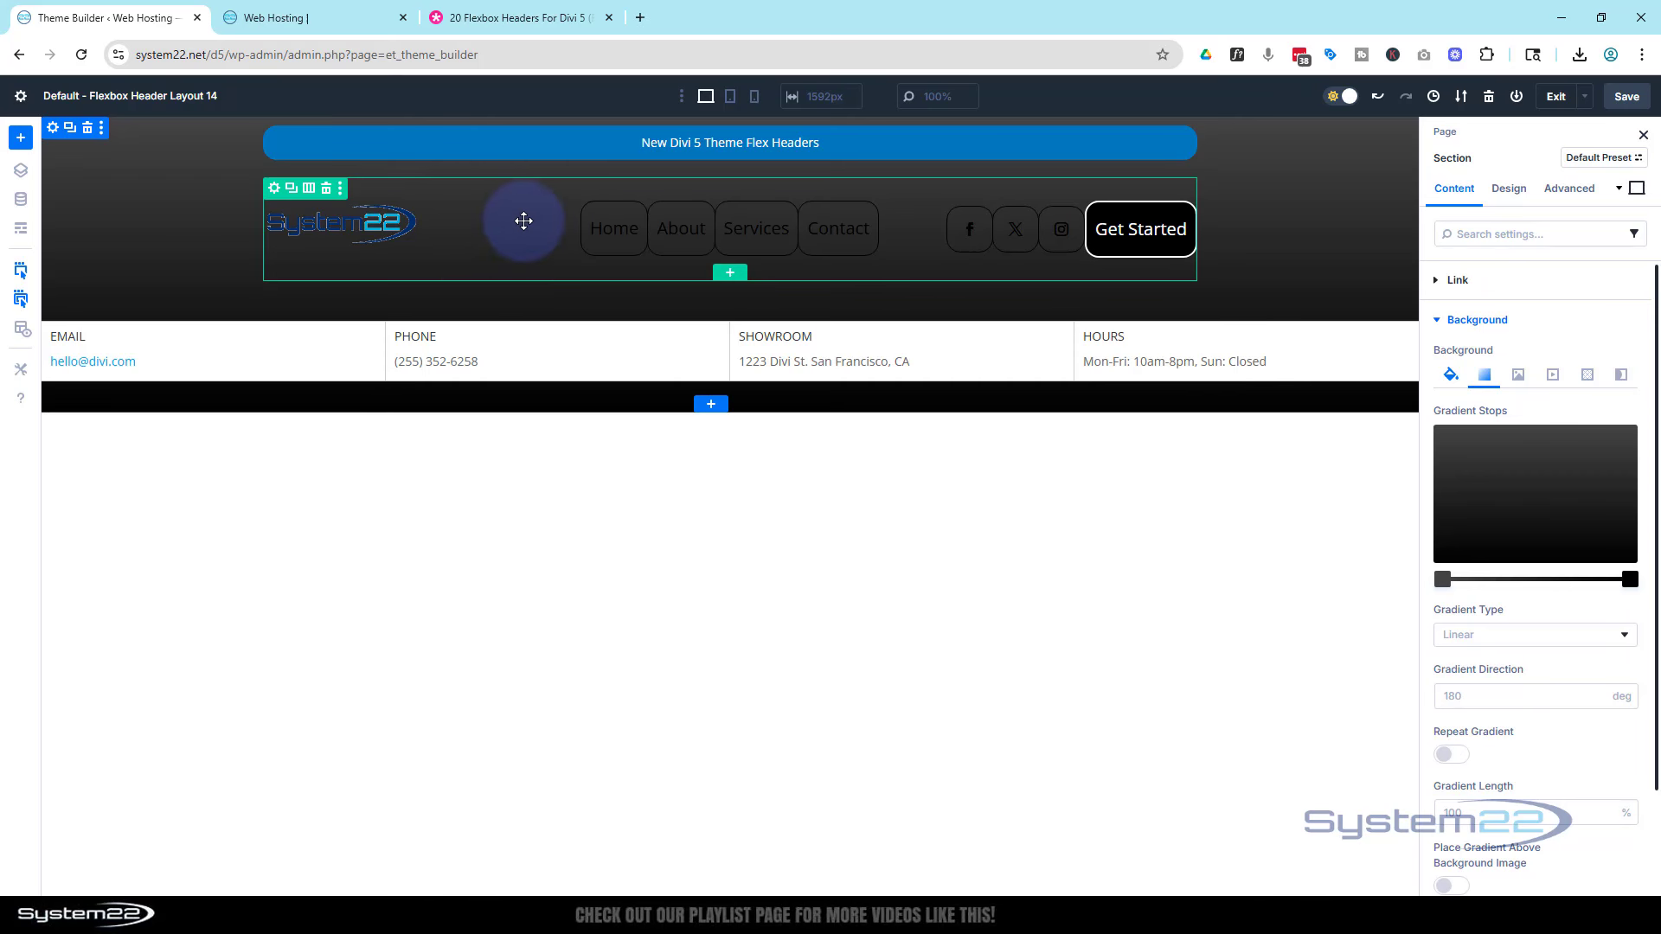
- Replace the header's site logo with the white logo system22-white-b-shadow.png from the media library
click(390, 229)
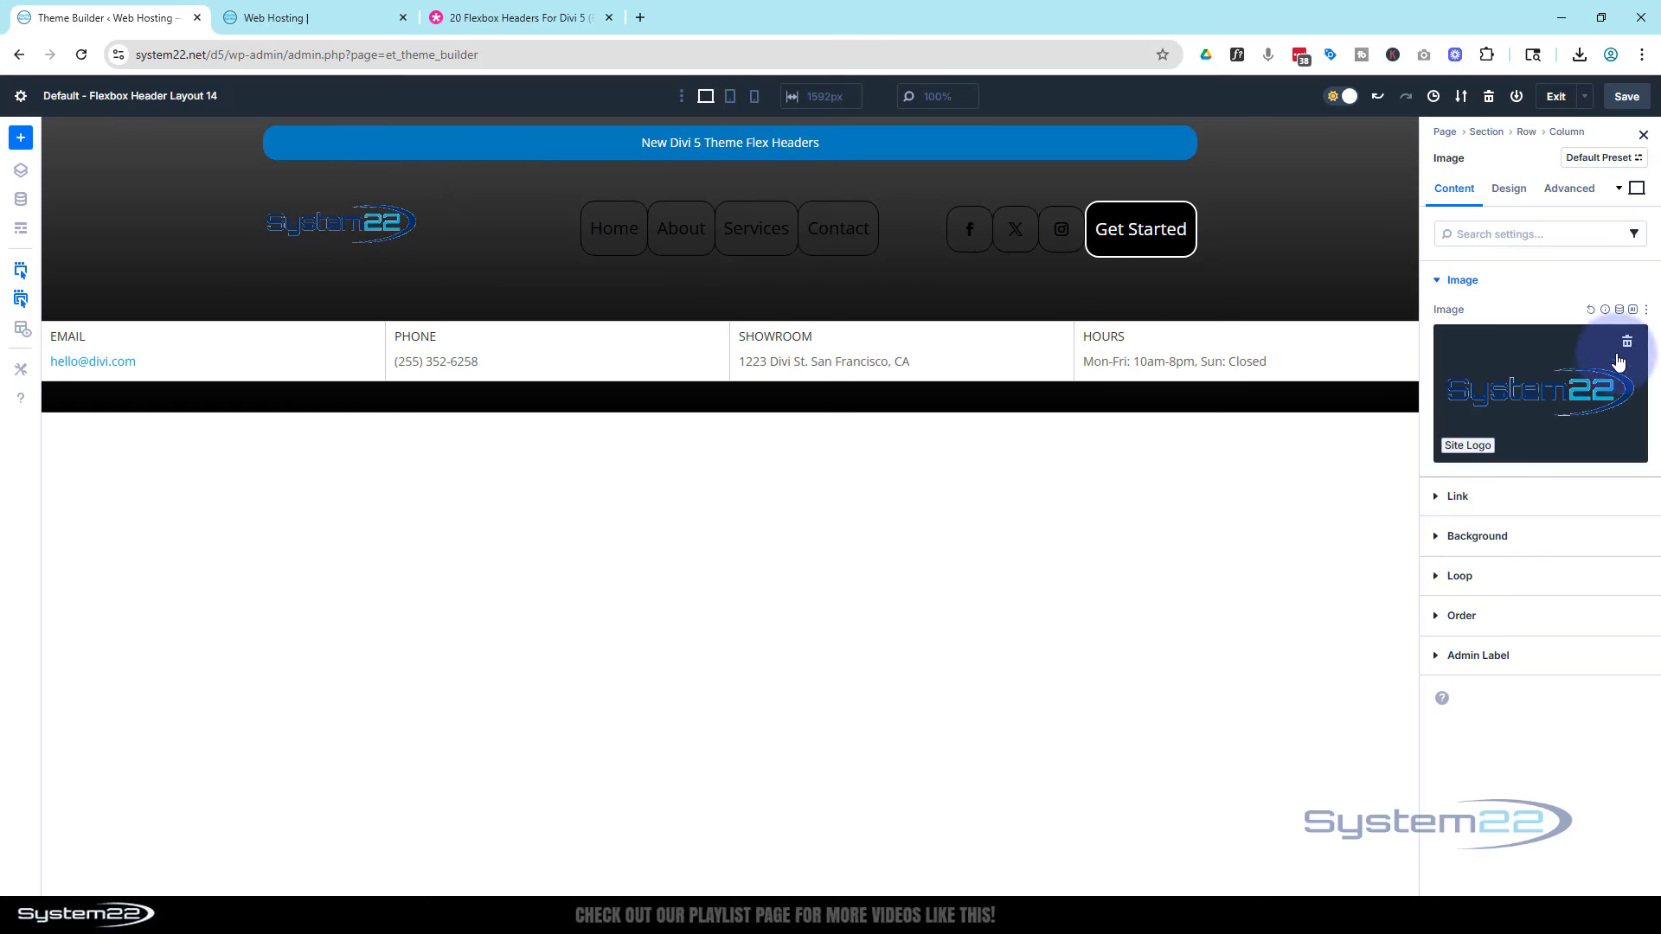
click(1628, 350)
click(1545, 400)
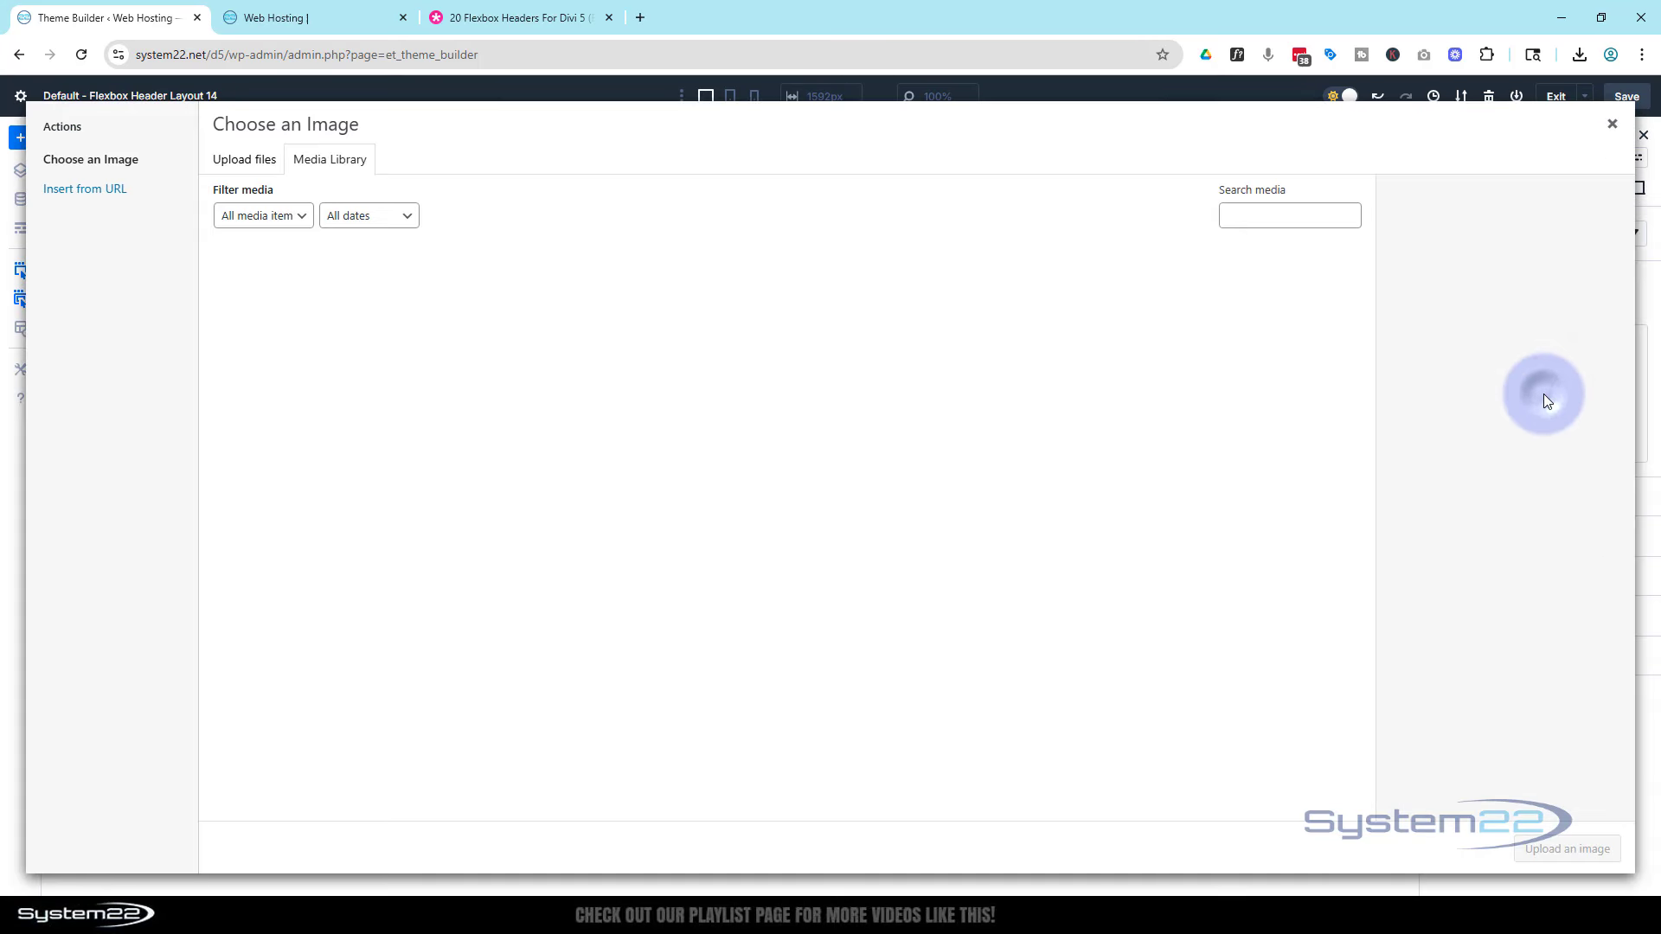
scroll(823, 536, down, 8)
scroll(822, 536, down, 5)
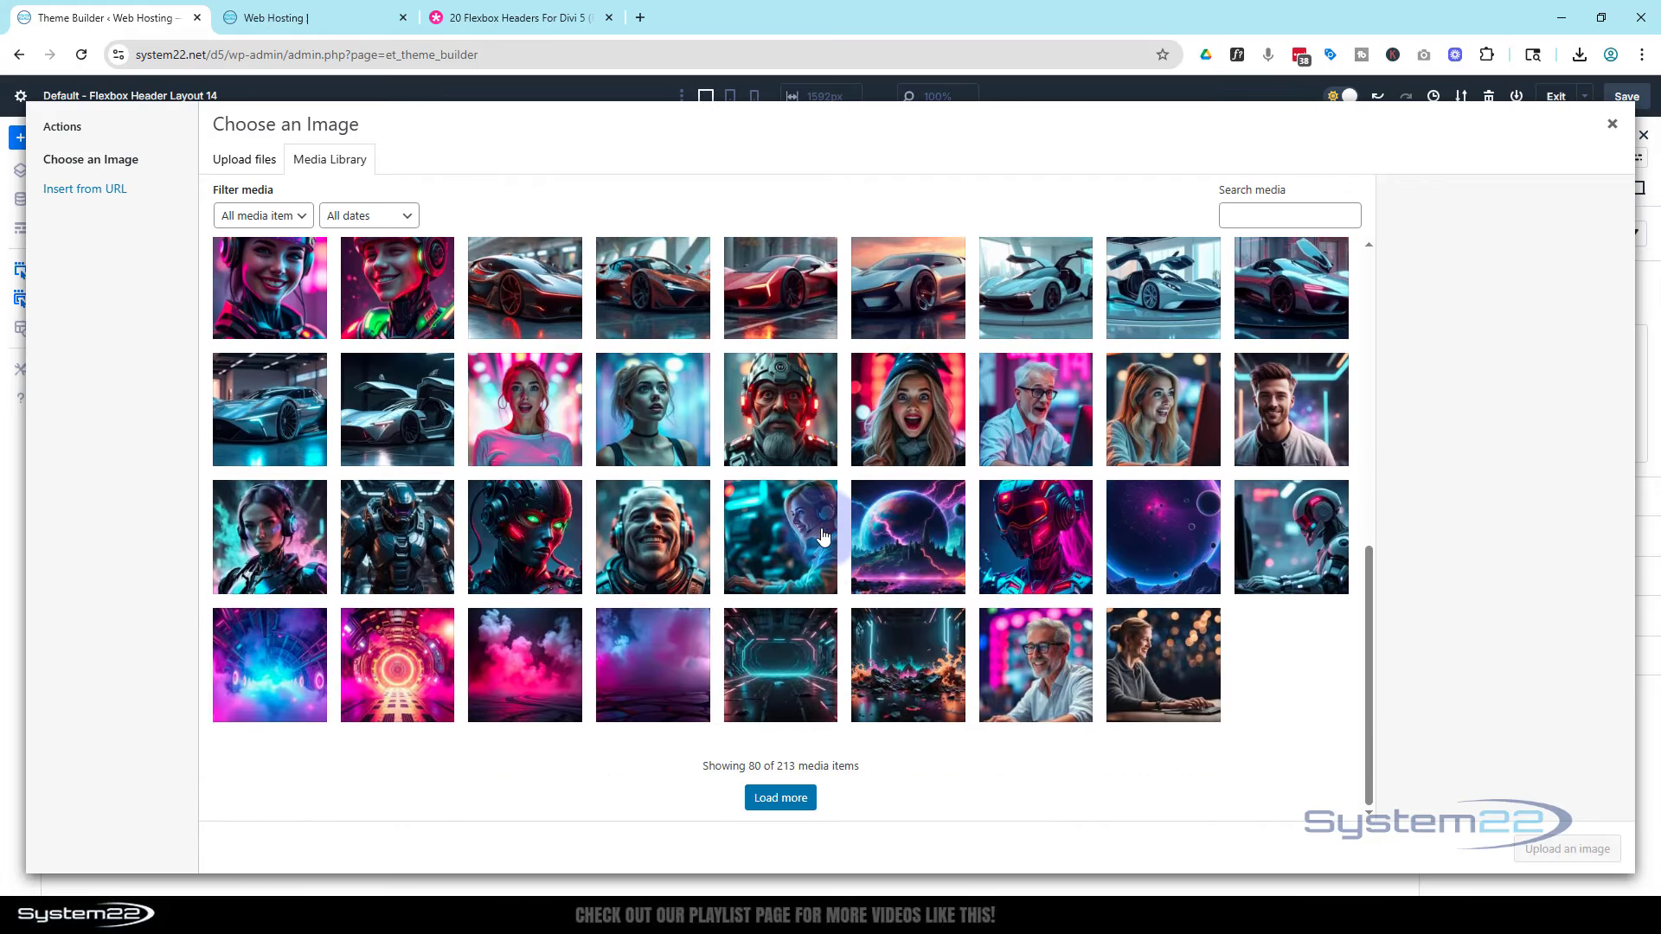
click(804, 796)
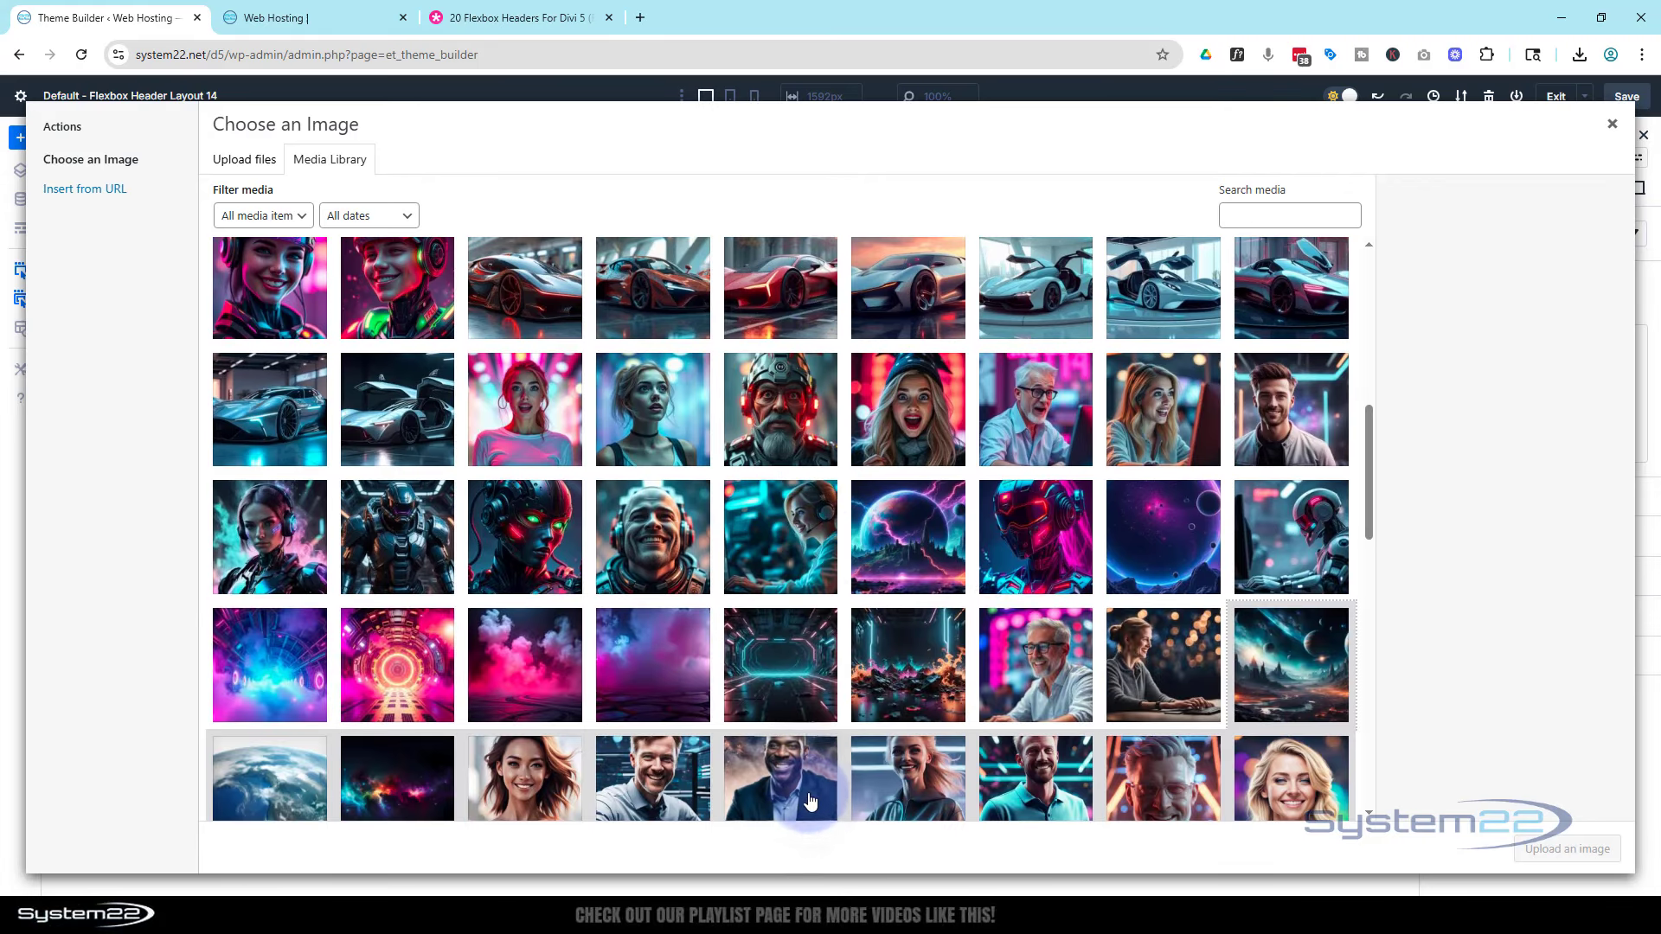
scroll(813, 787, down, 10)
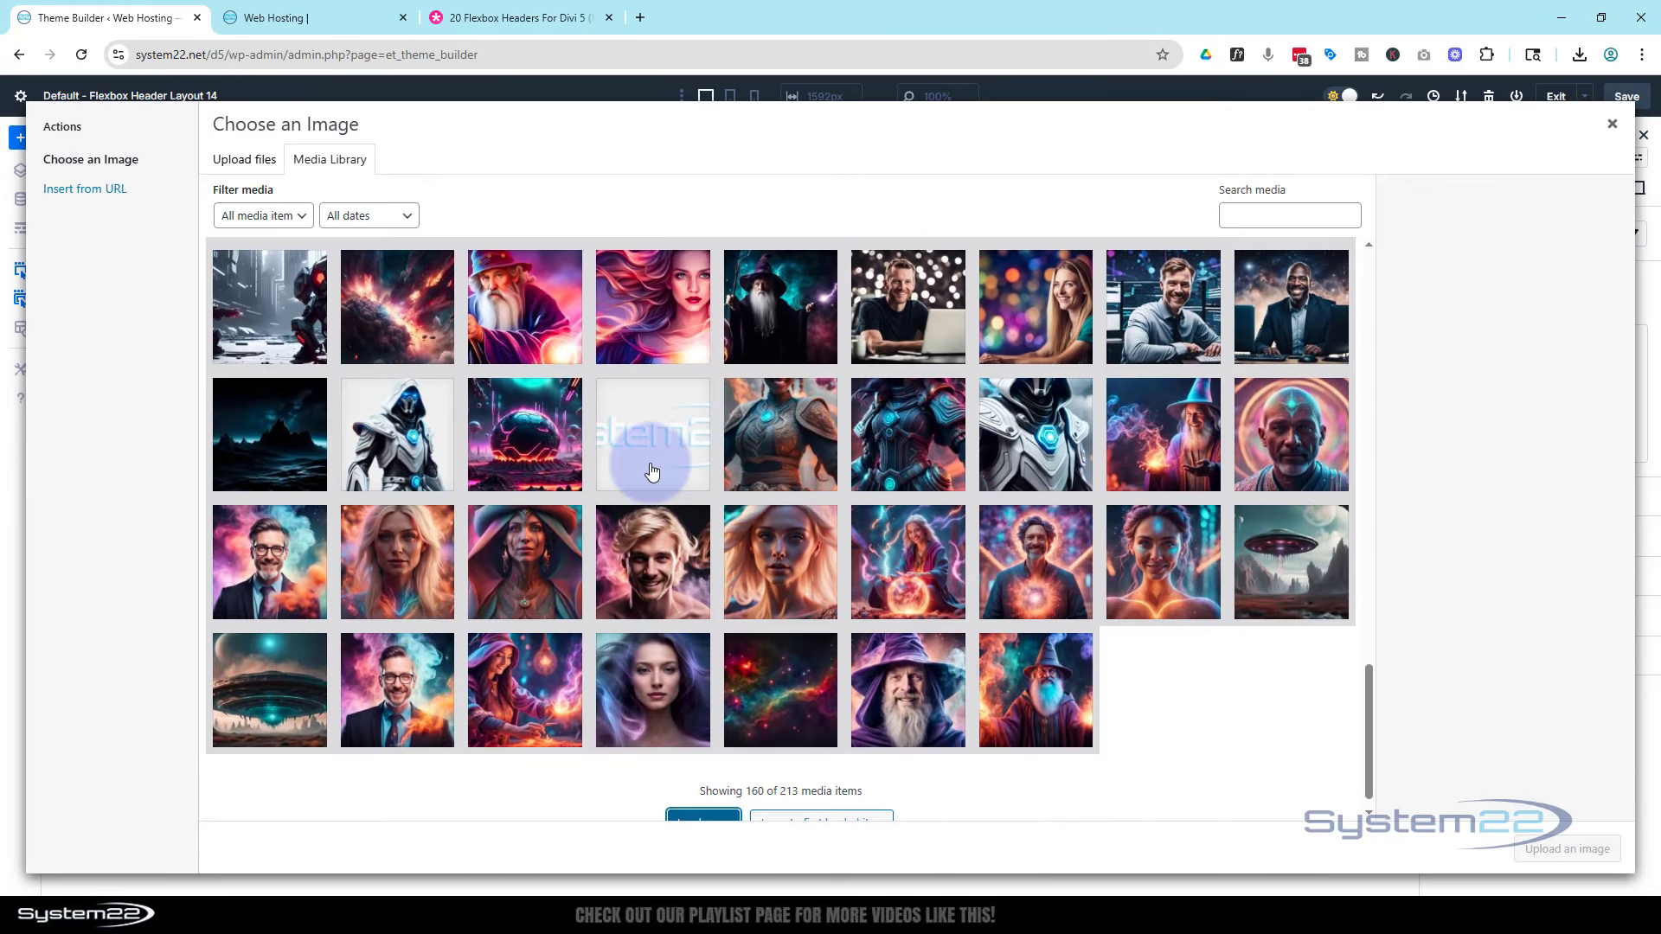
click(652, 467)
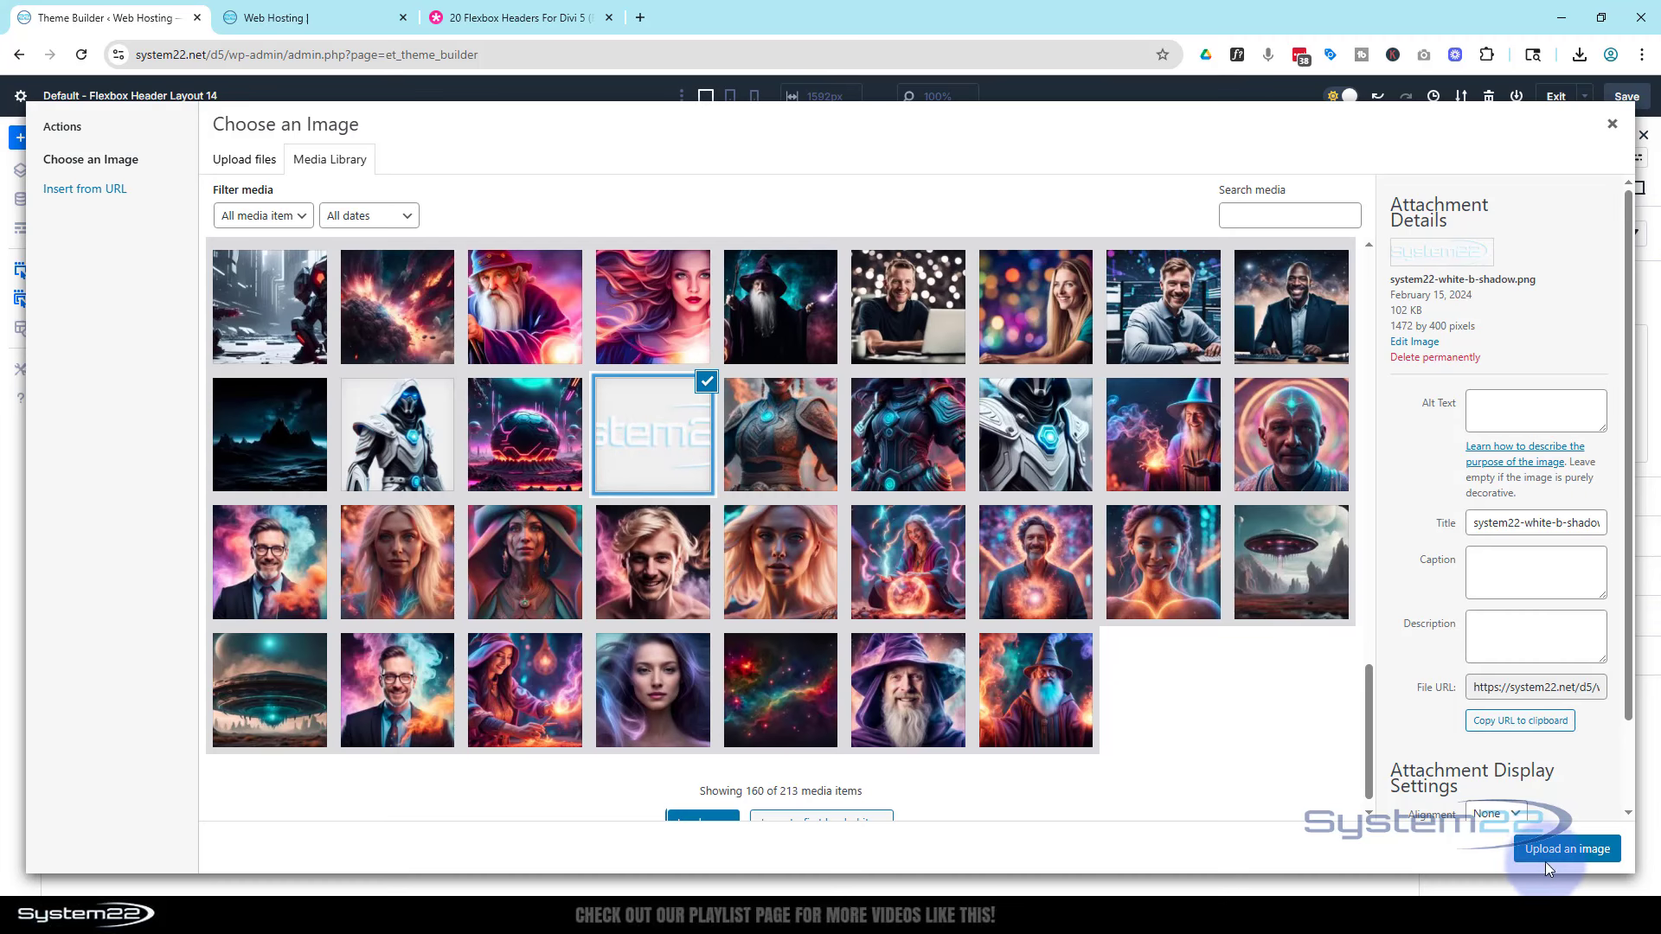
click(1521, 852)
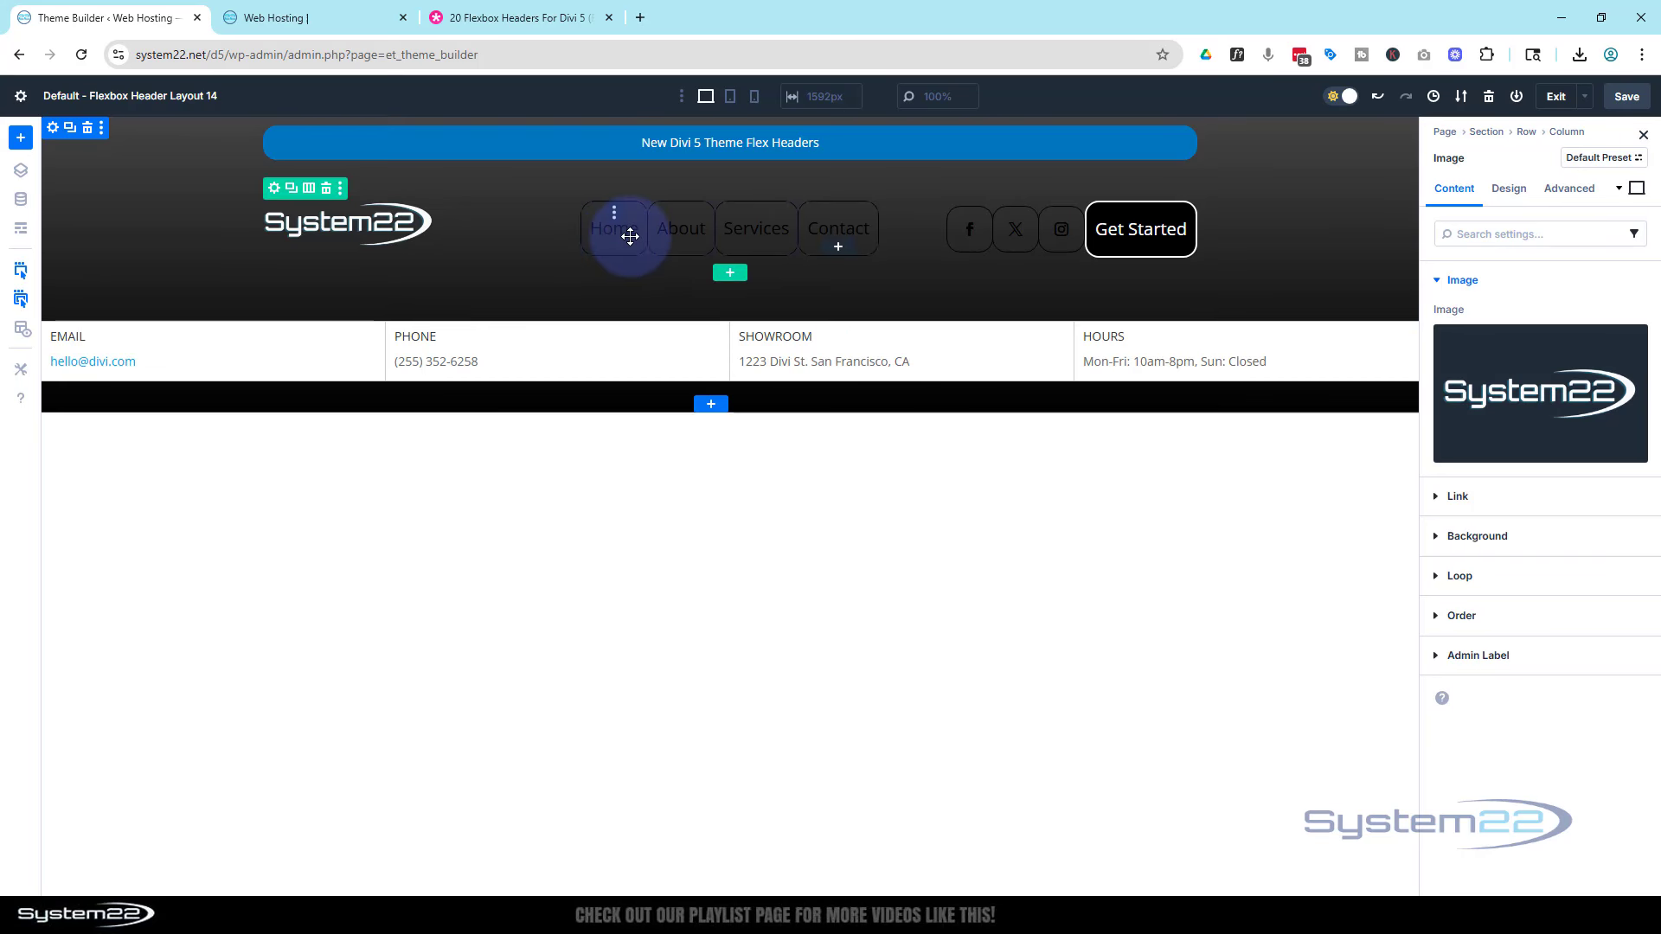
- Set the background color of the header's looped menu buttons to the global blue Primary Color
mouse_move(630, 236)
mouse_down()
mouse_move(583, 141)
mouse_move(622, 225)
mouse_move(493, 216)
mouse_move(795, 239)
mouse_move(631, 223)
mouse_move(610, 240)
mouse_up()
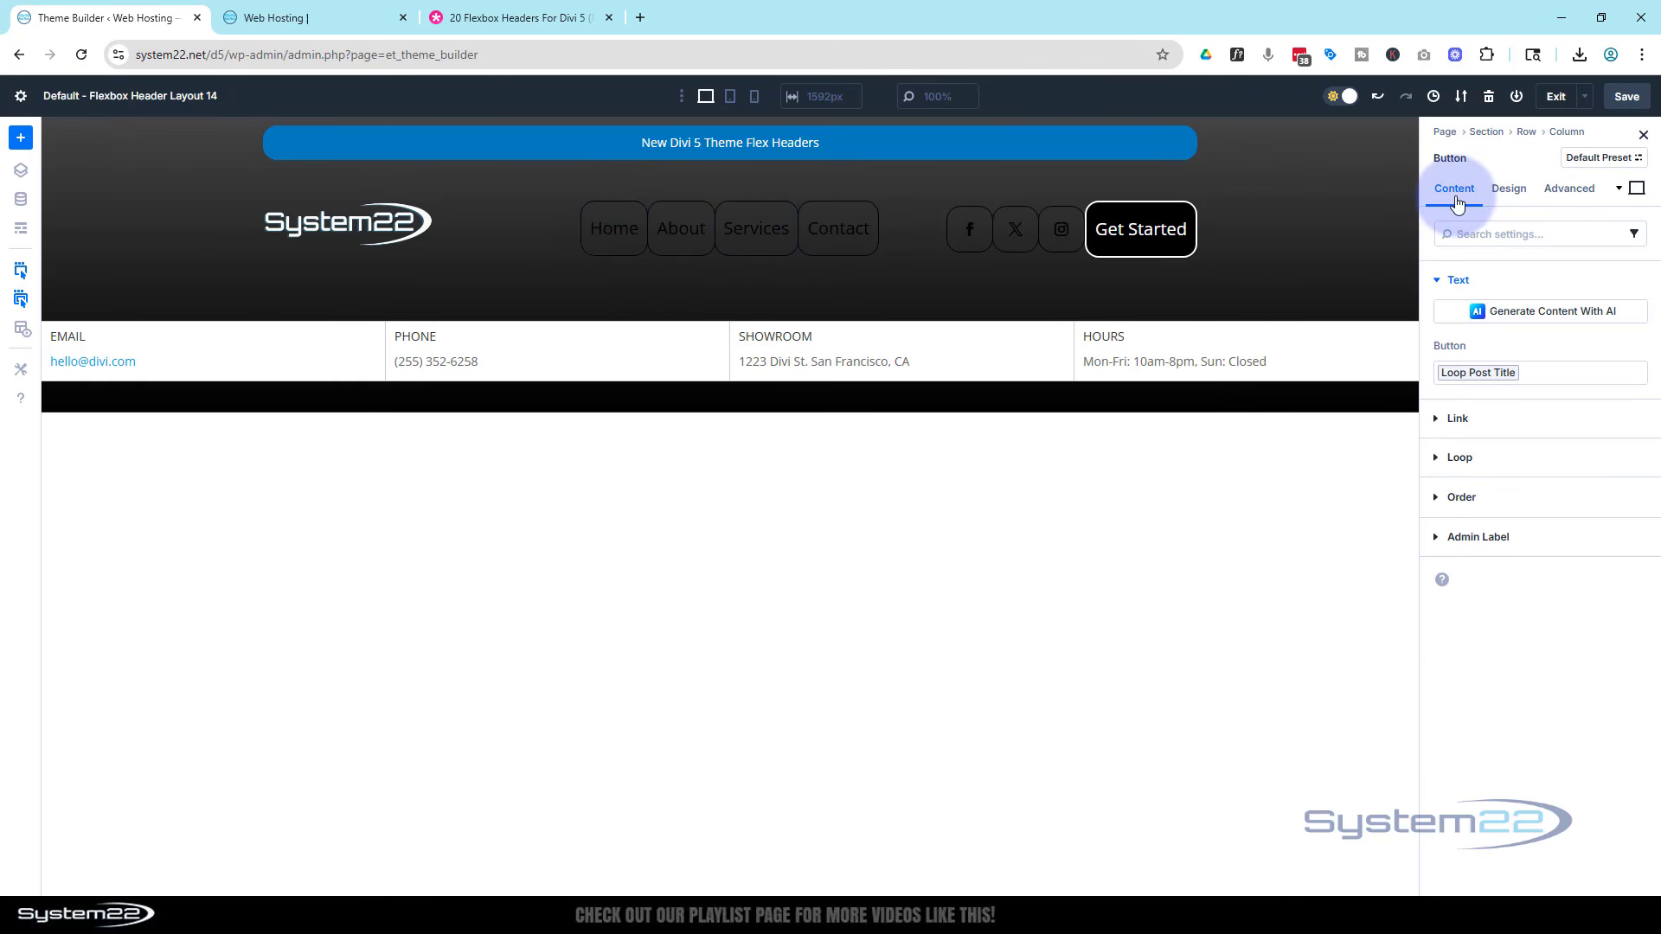
click(1517, 198)
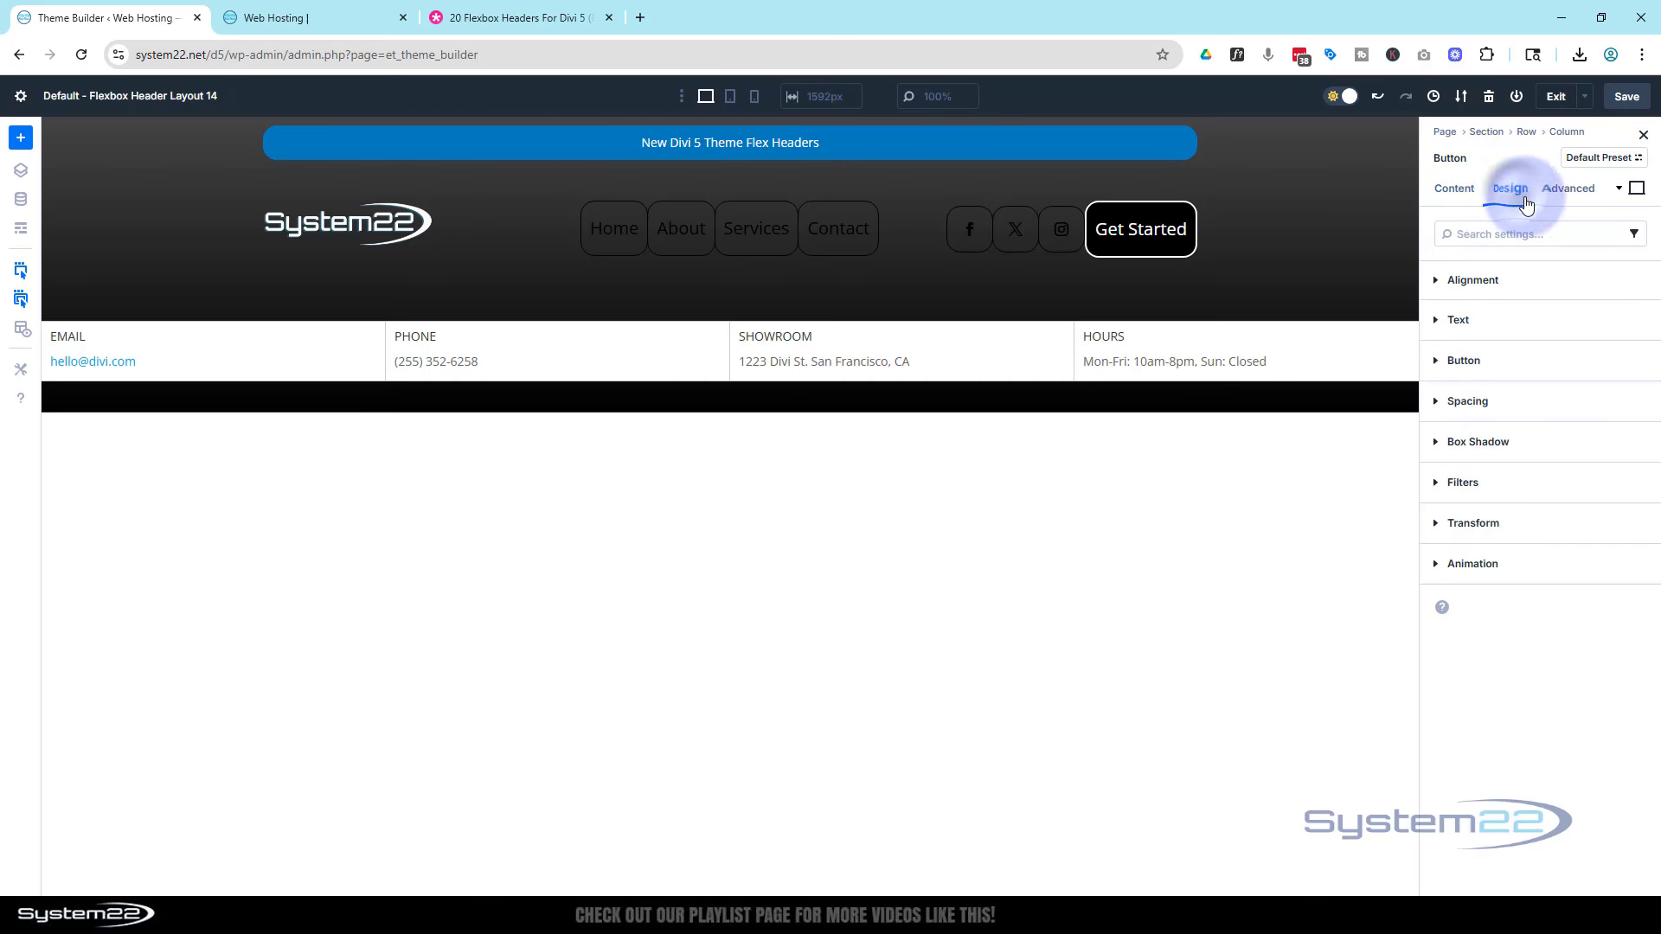
click(1439, 367)
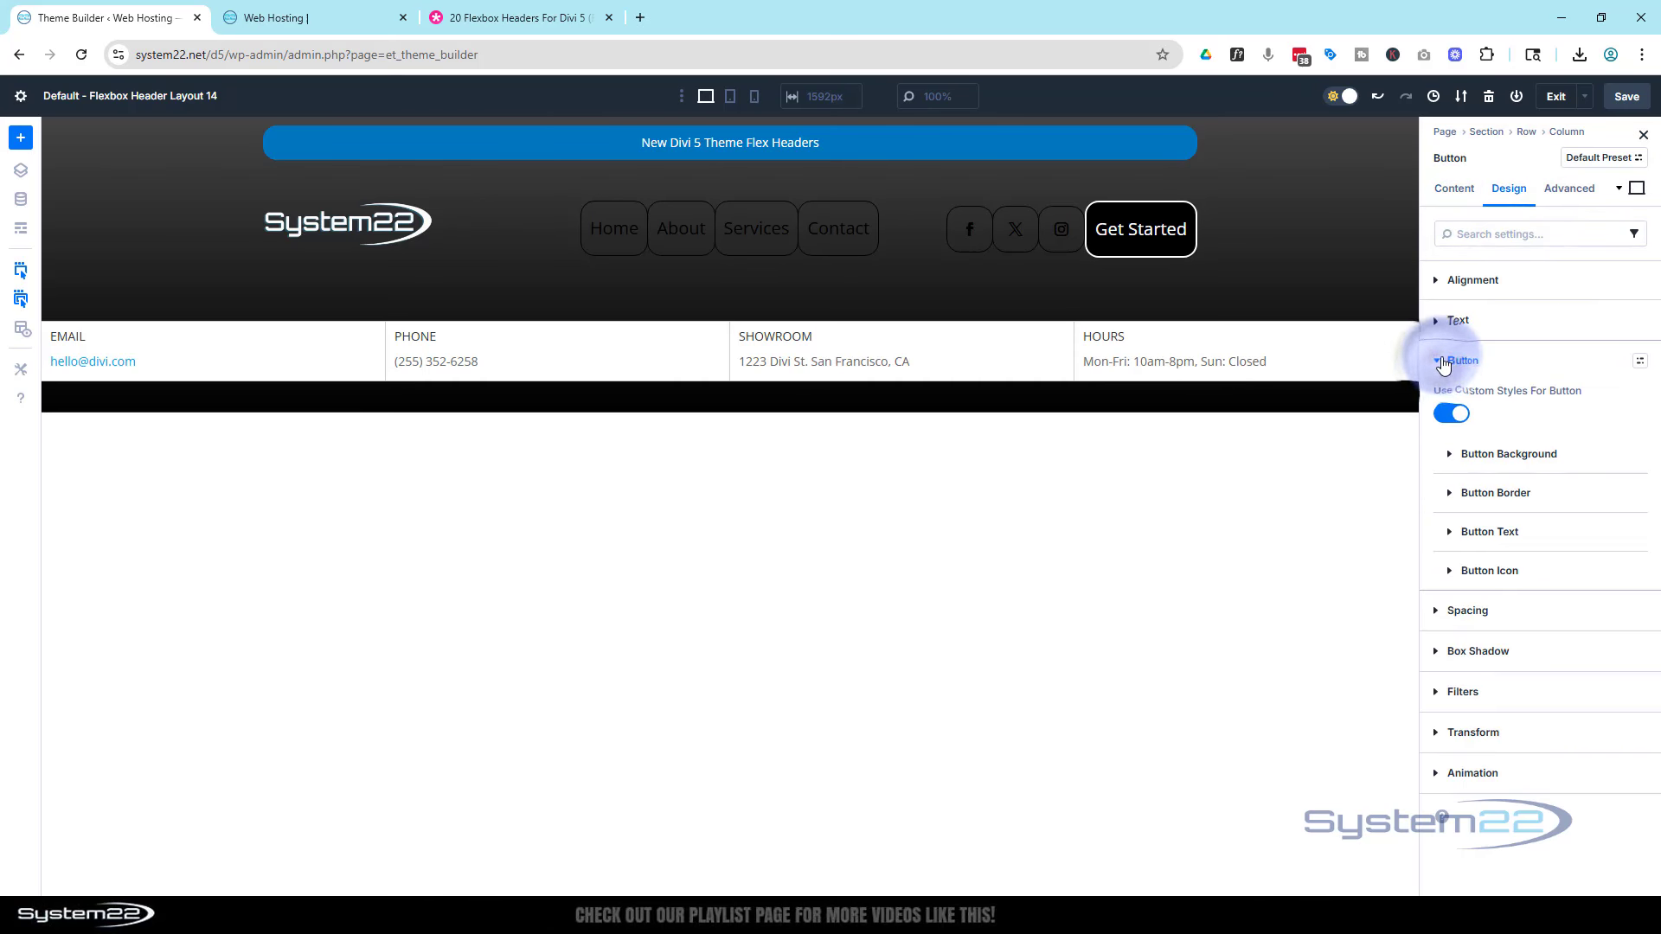
click(1451, 461)
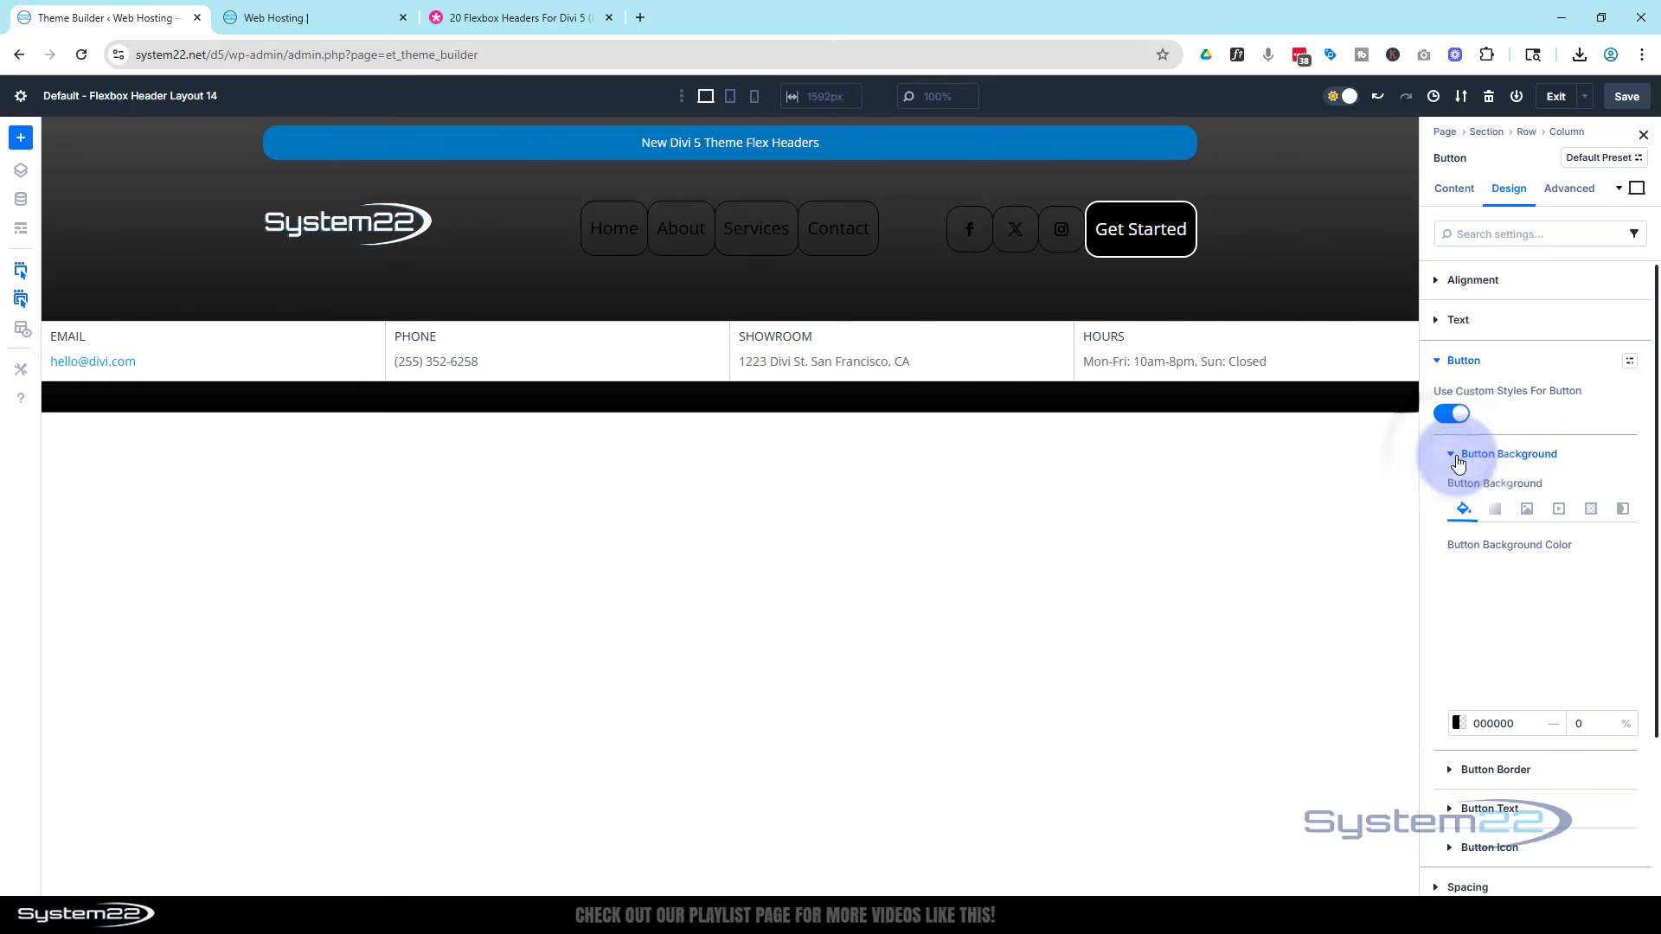
click(1487, 601)
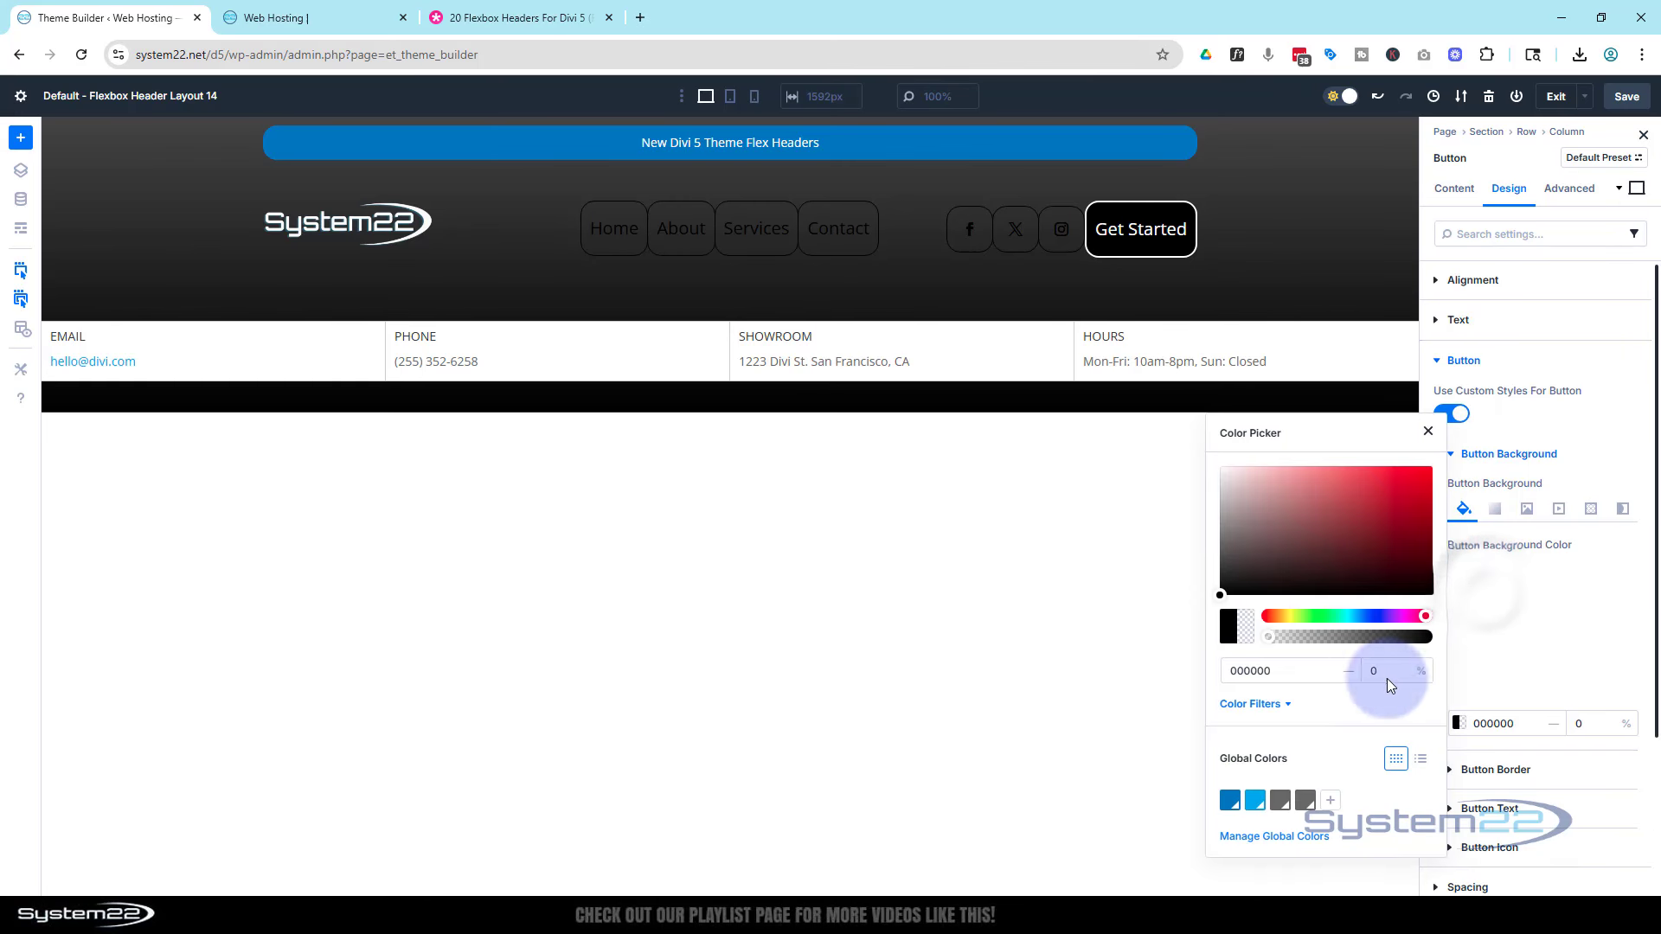
click(1230, 802)
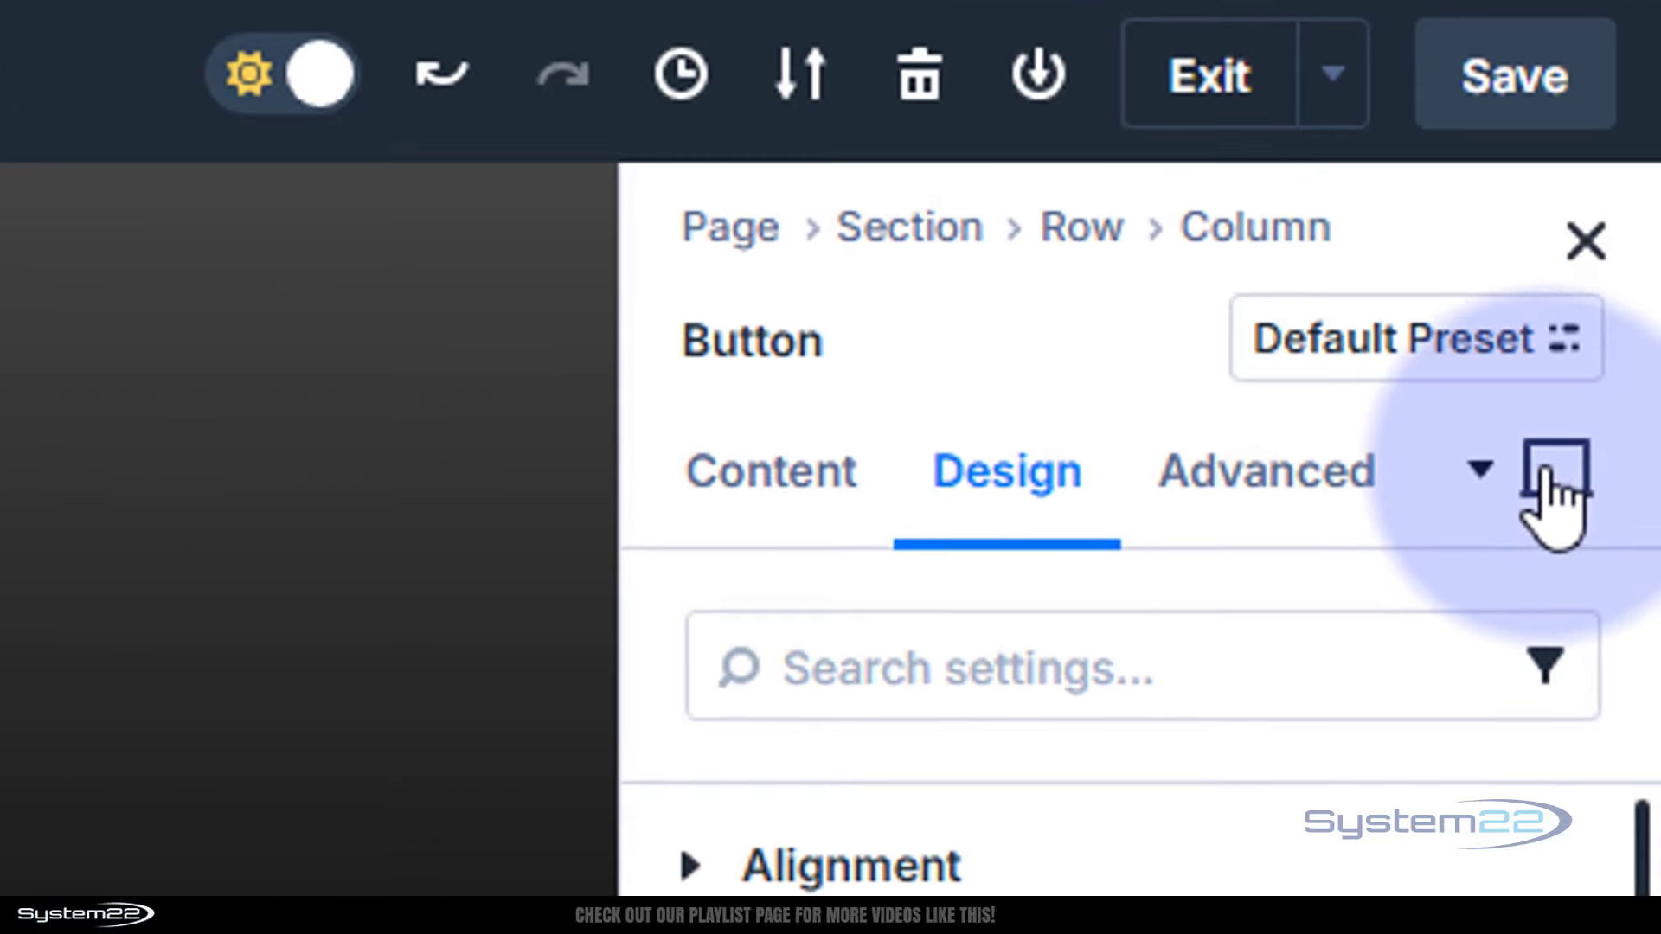
- Set the menu buttons' hover-state background color to dark navy 060145
click(1638, 187)
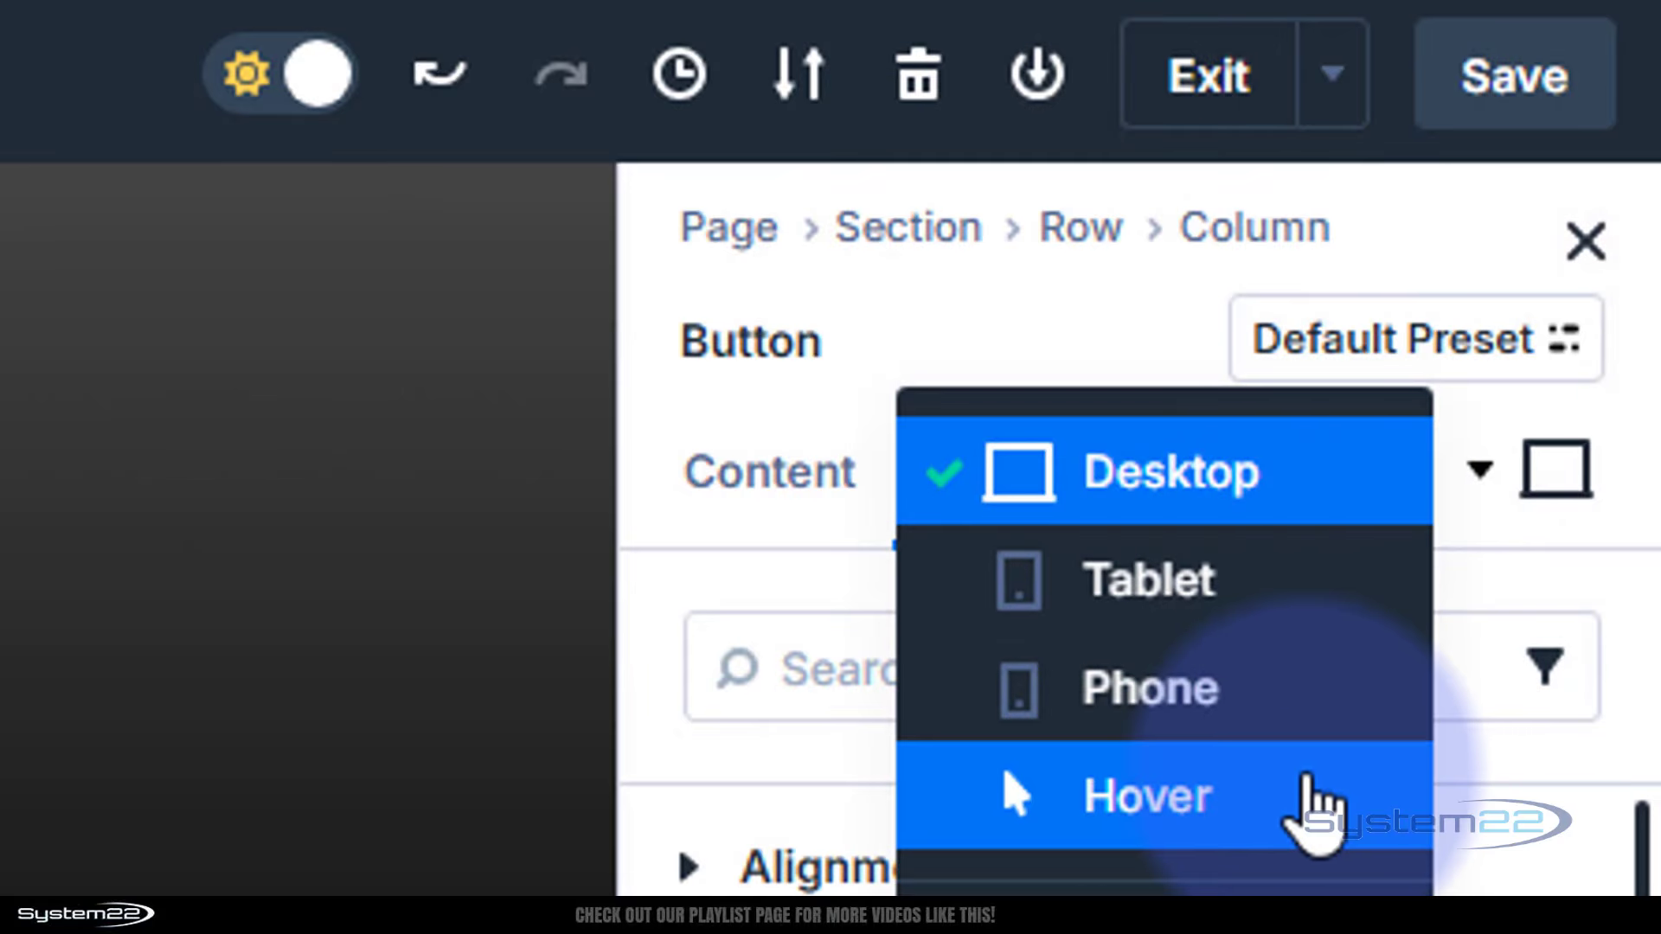
click(1301, 809)
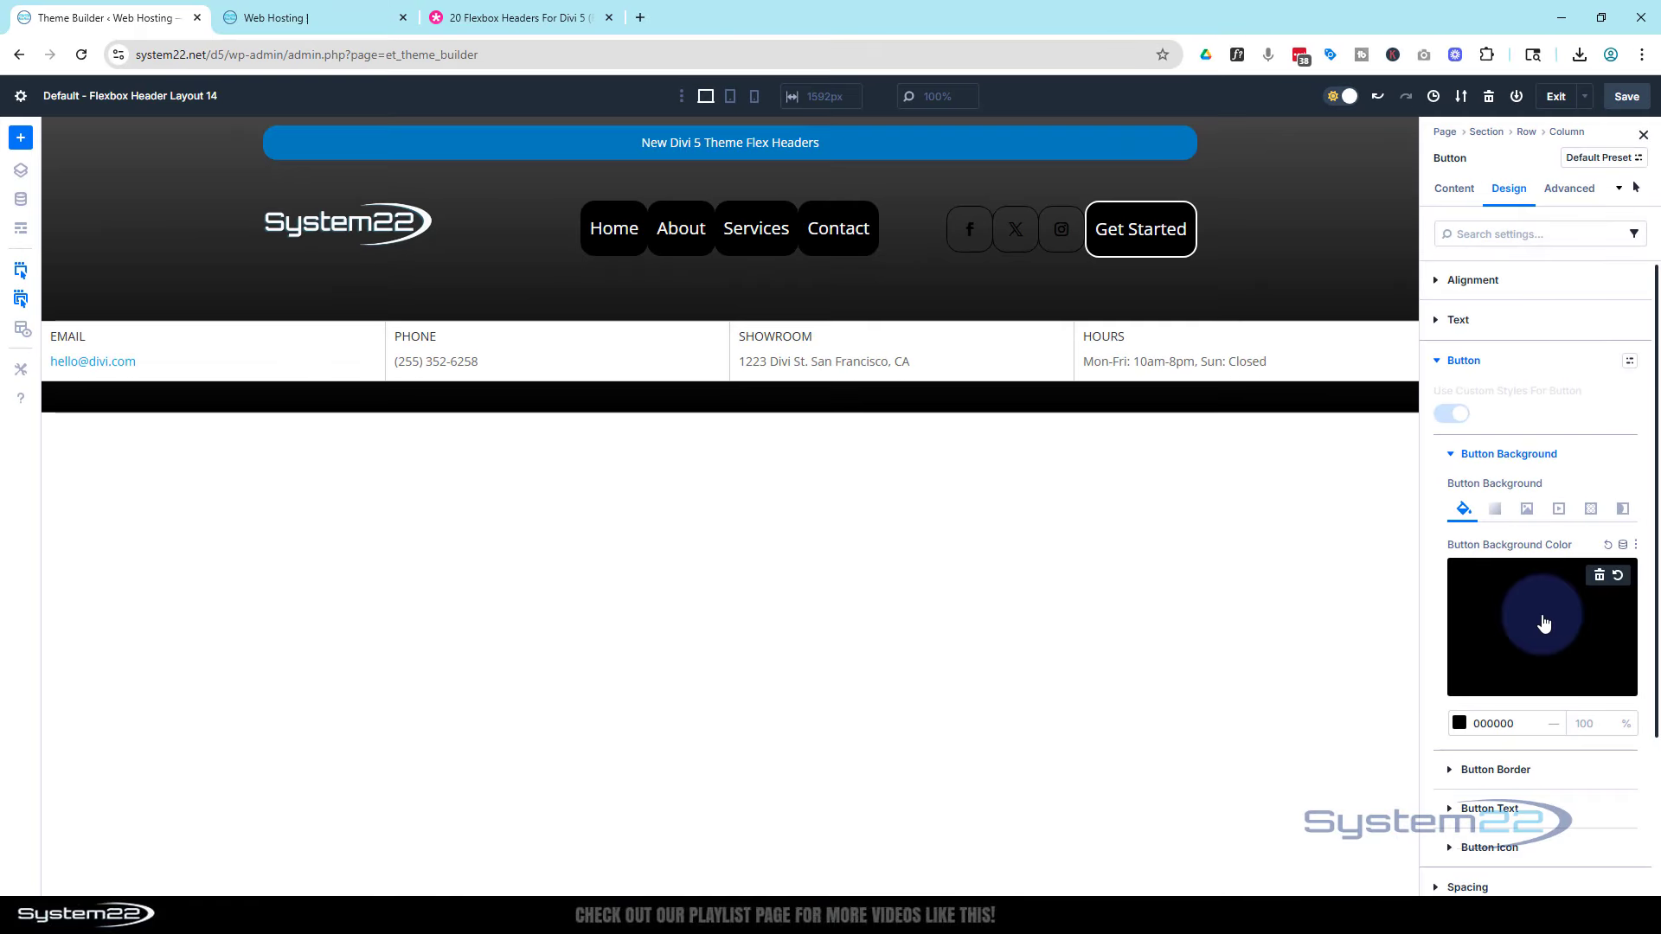
click(1547, 615)
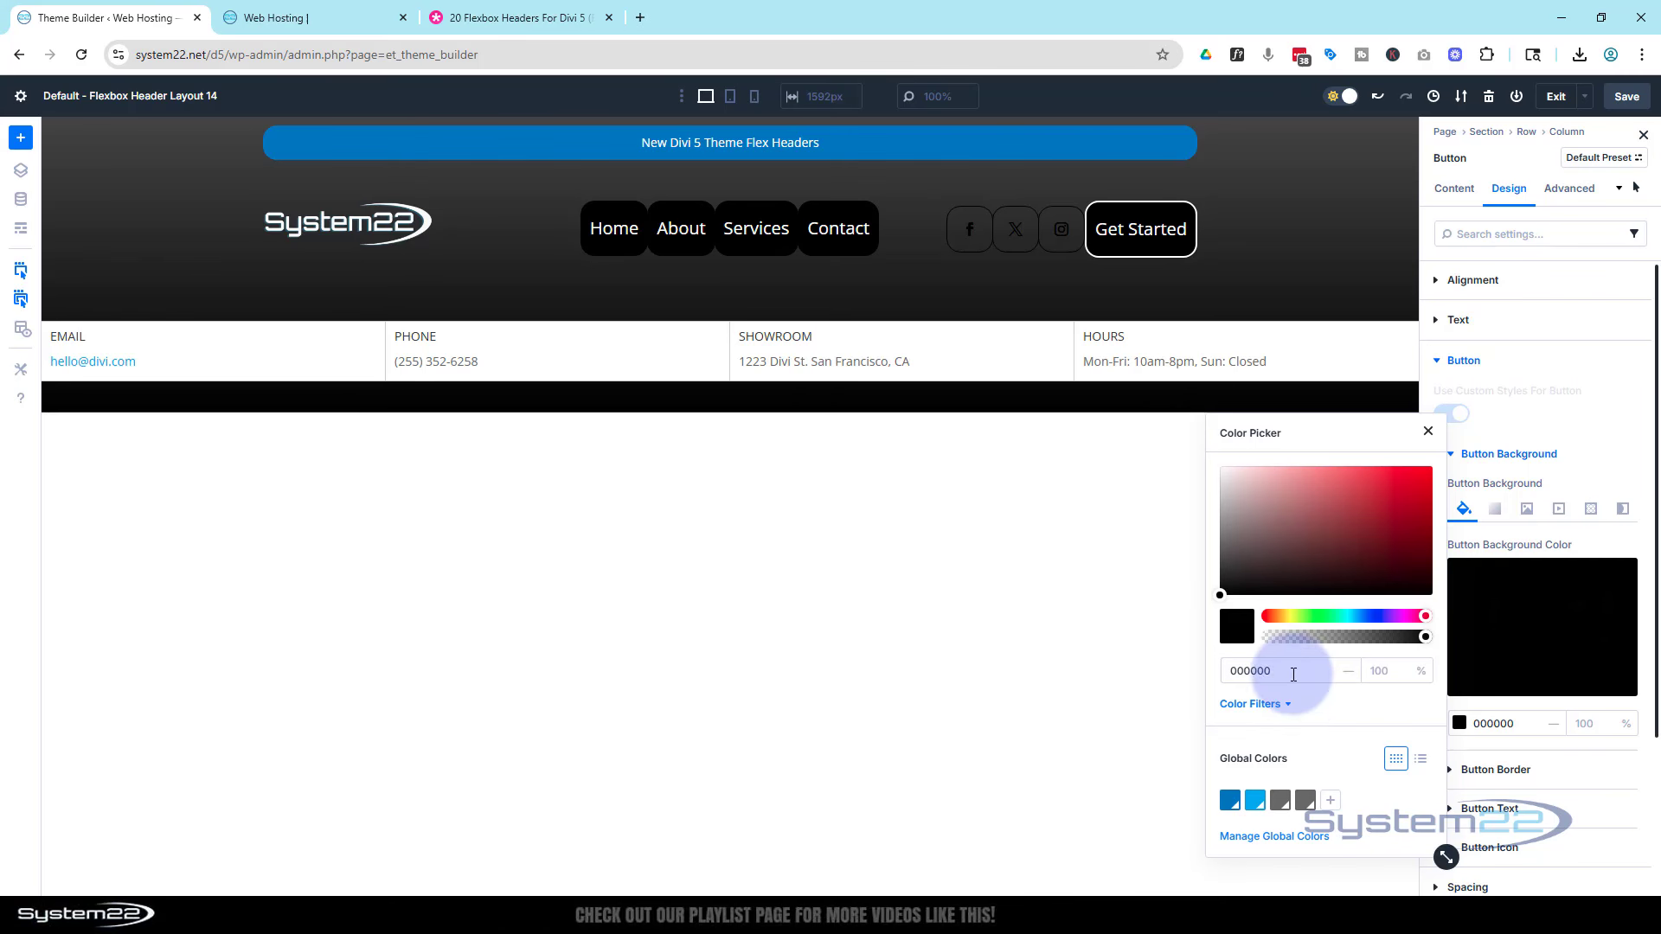
drag(1293, 674, 1197, 684)
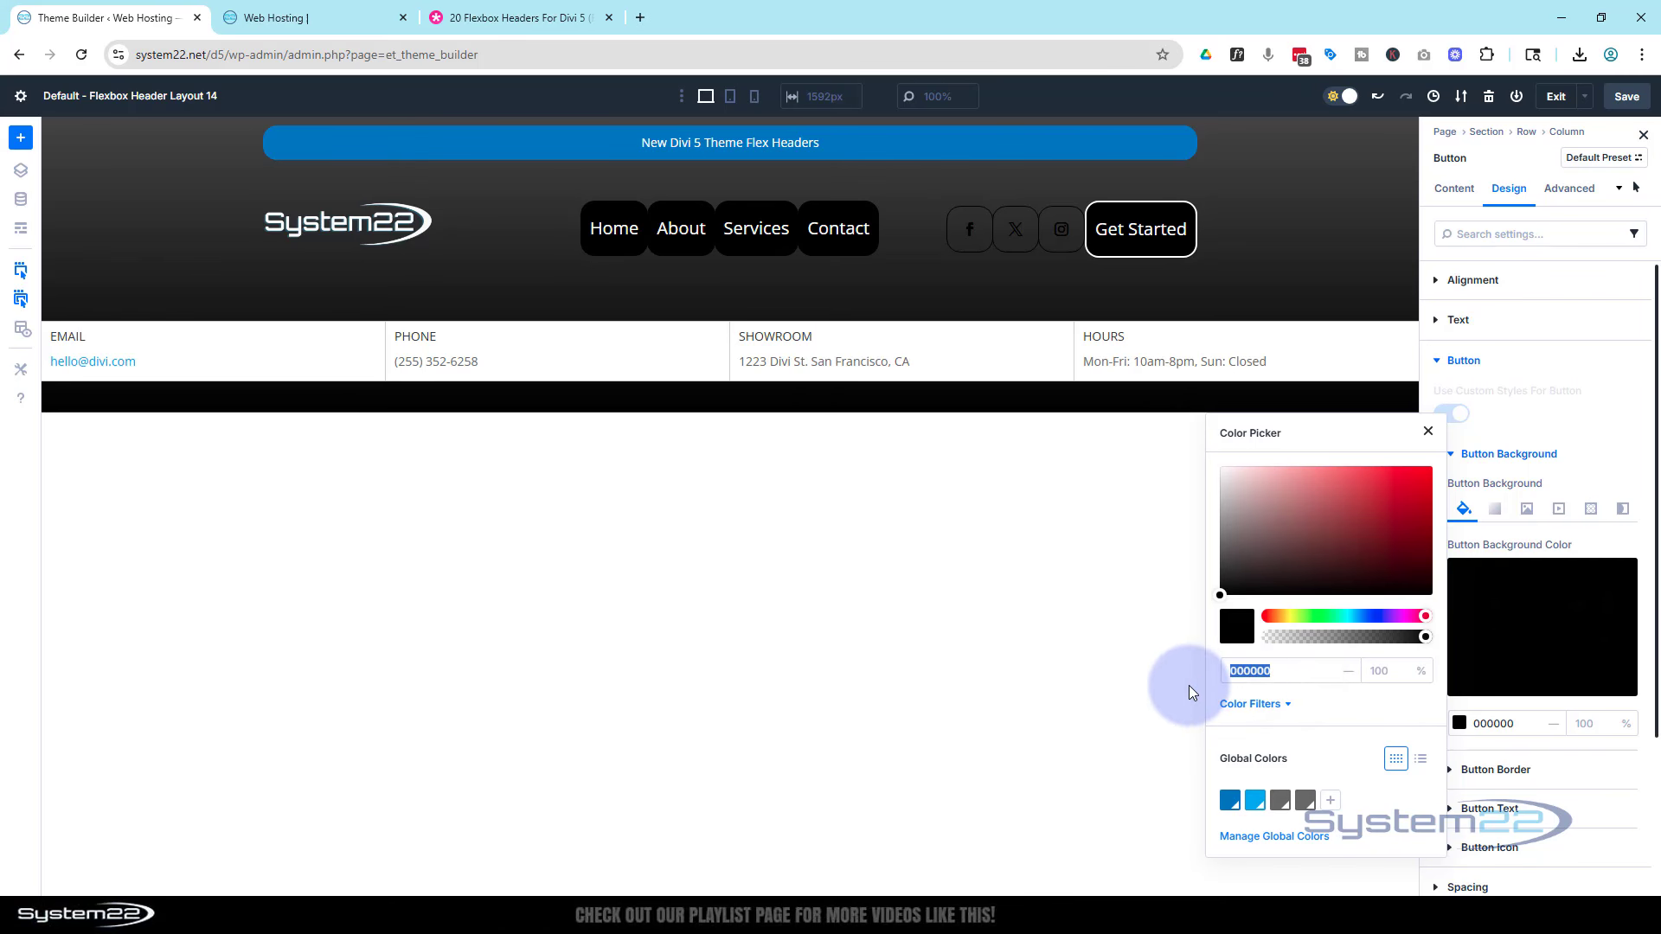
text(060145)
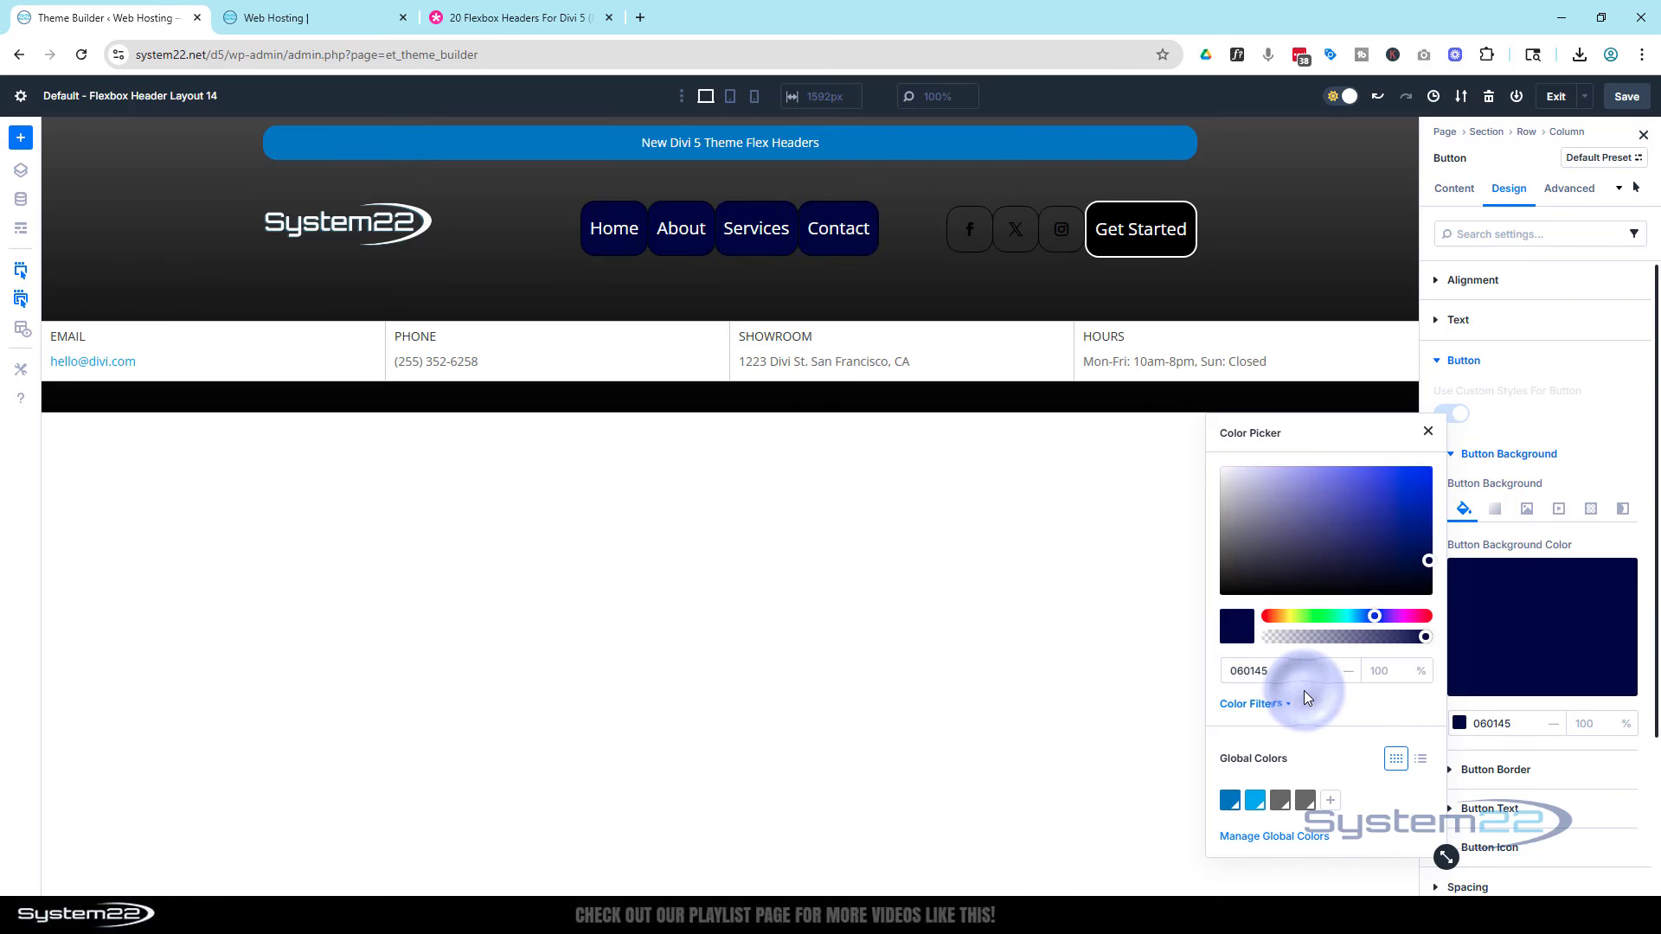
- Return the menu button settings to the Desktop state and set the button text color to white FFFFFF
click(1637, 188)
click(1636, 187)
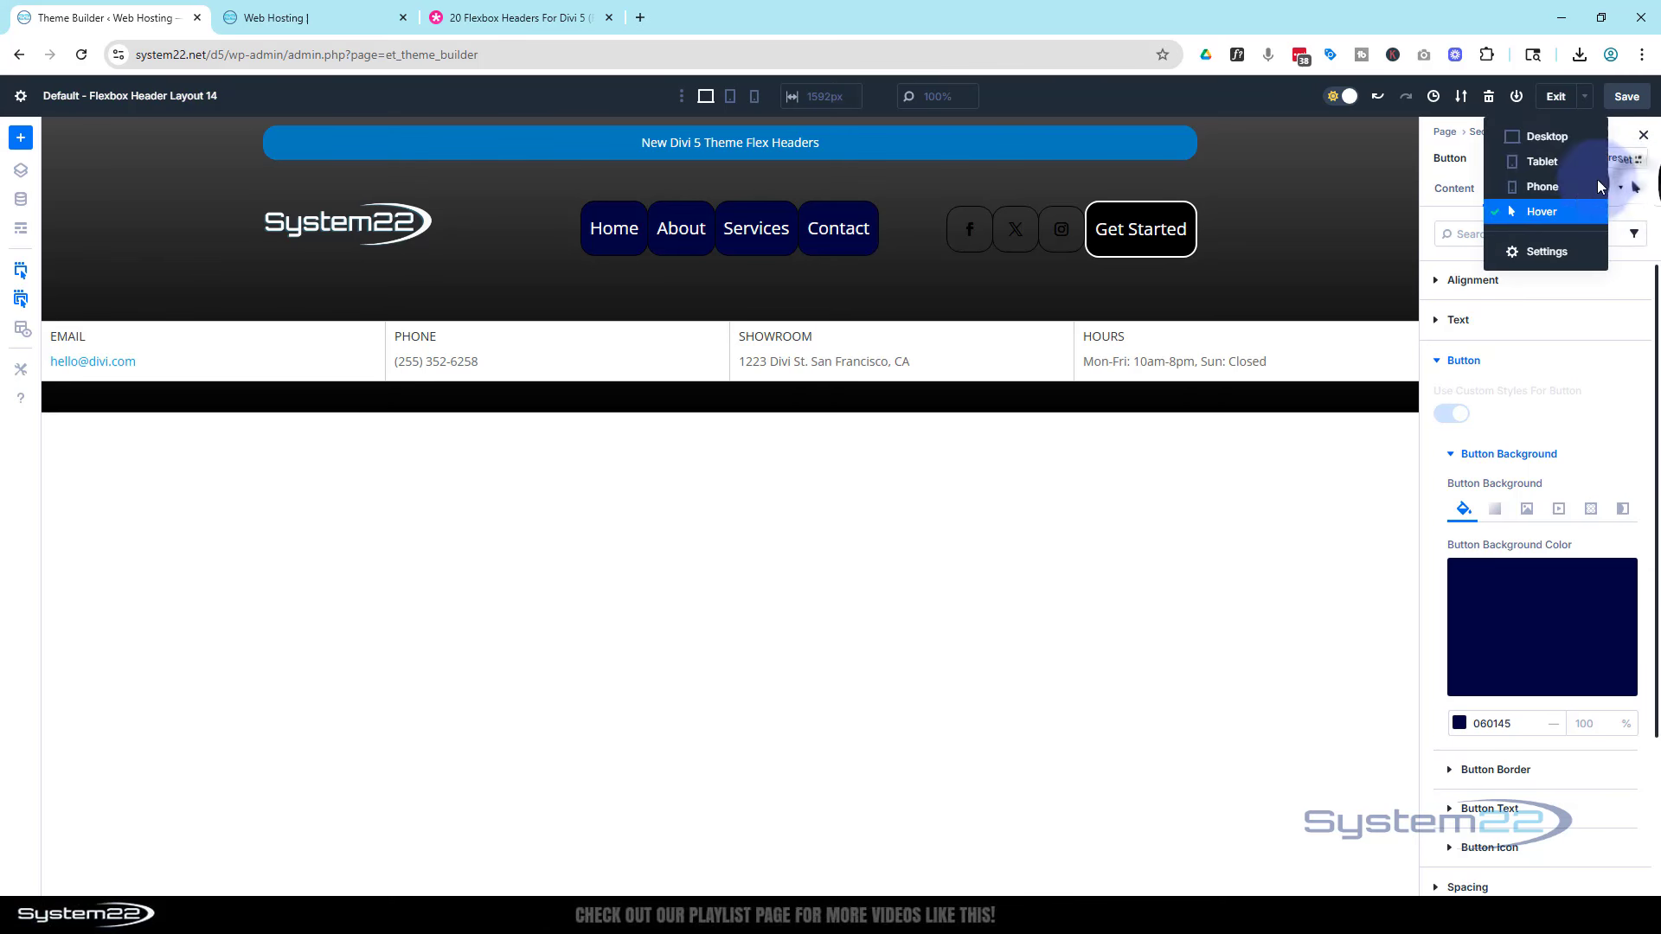
click(1553, 139)
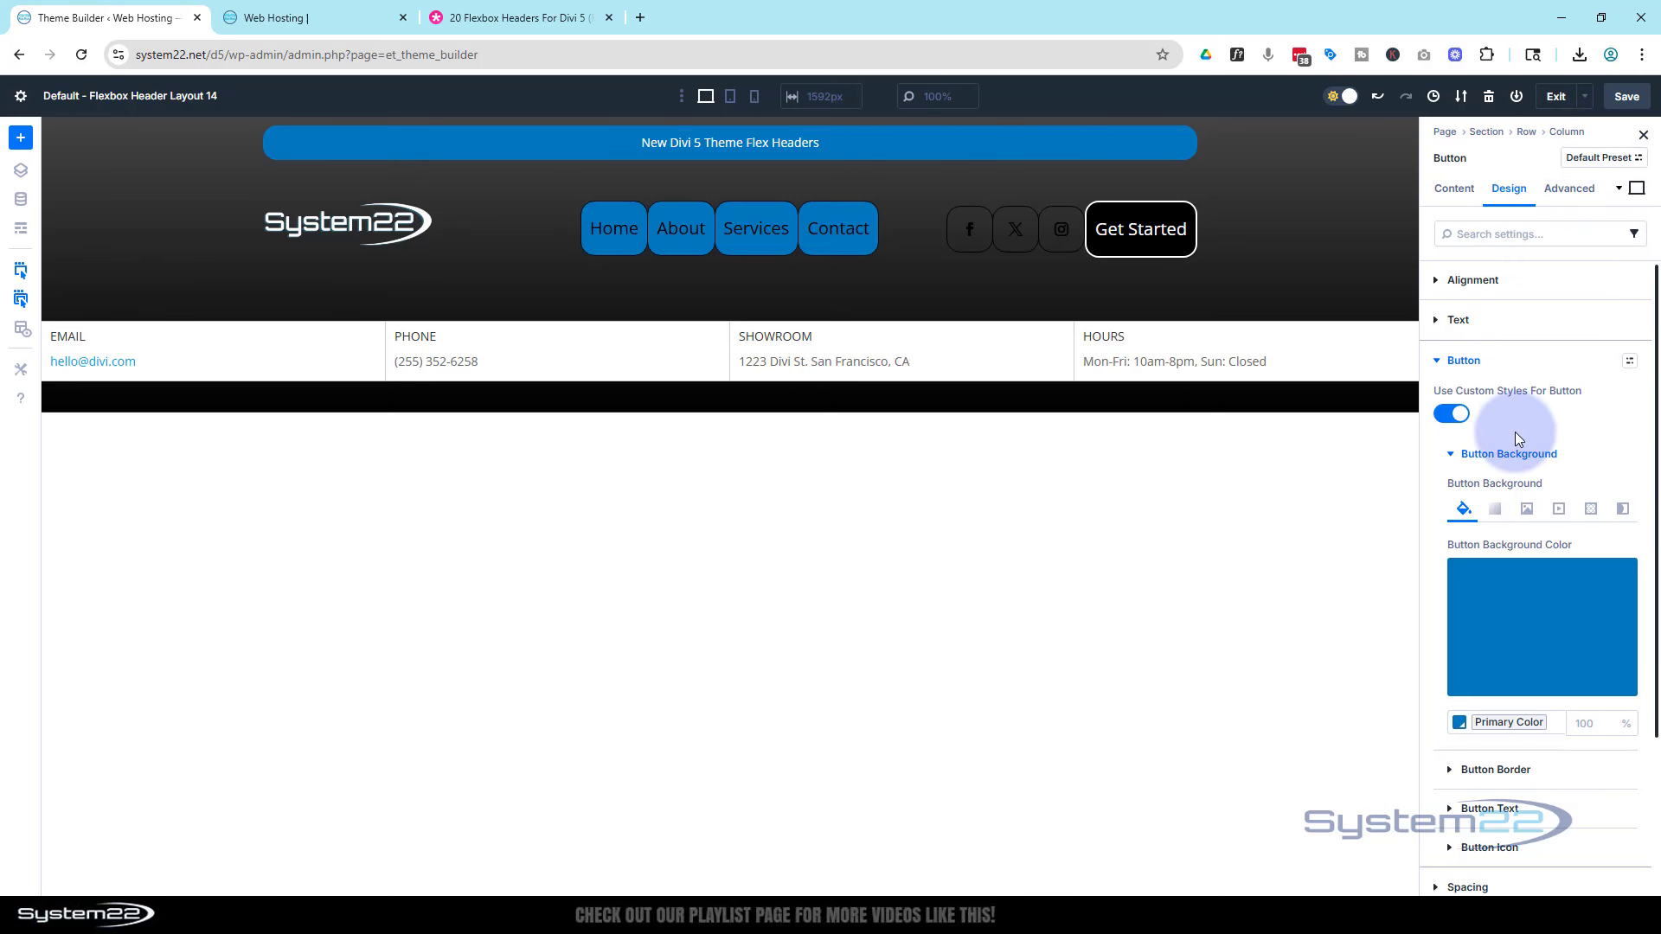
scroll(1518, 429, down, 2)
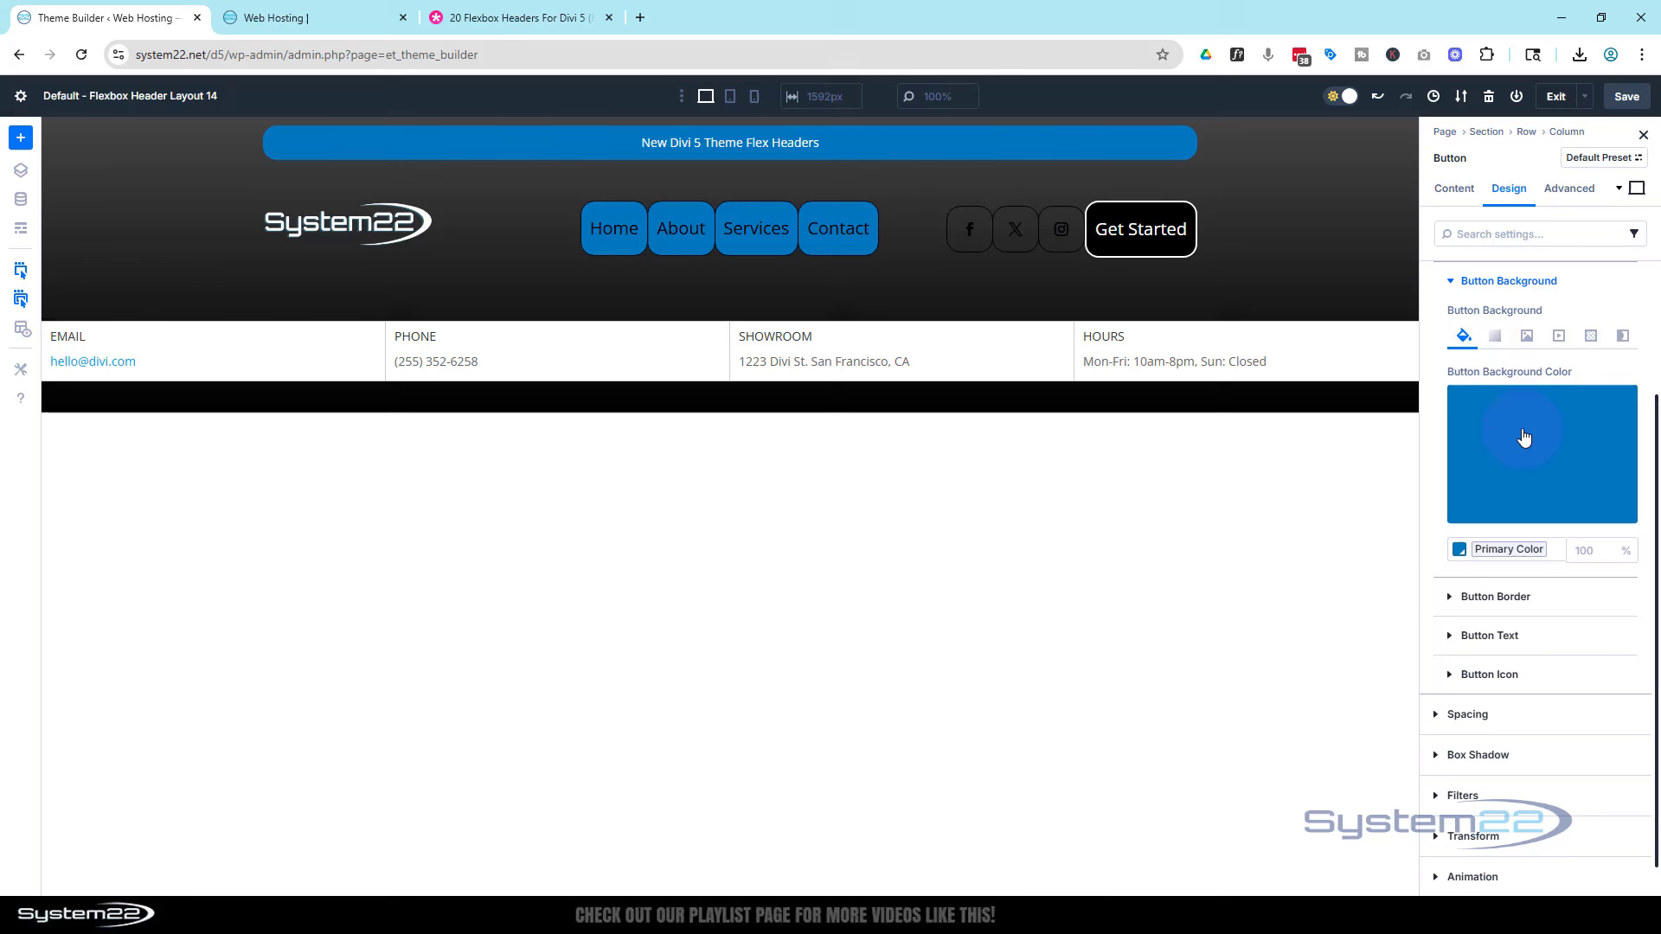
click(1449, 640)
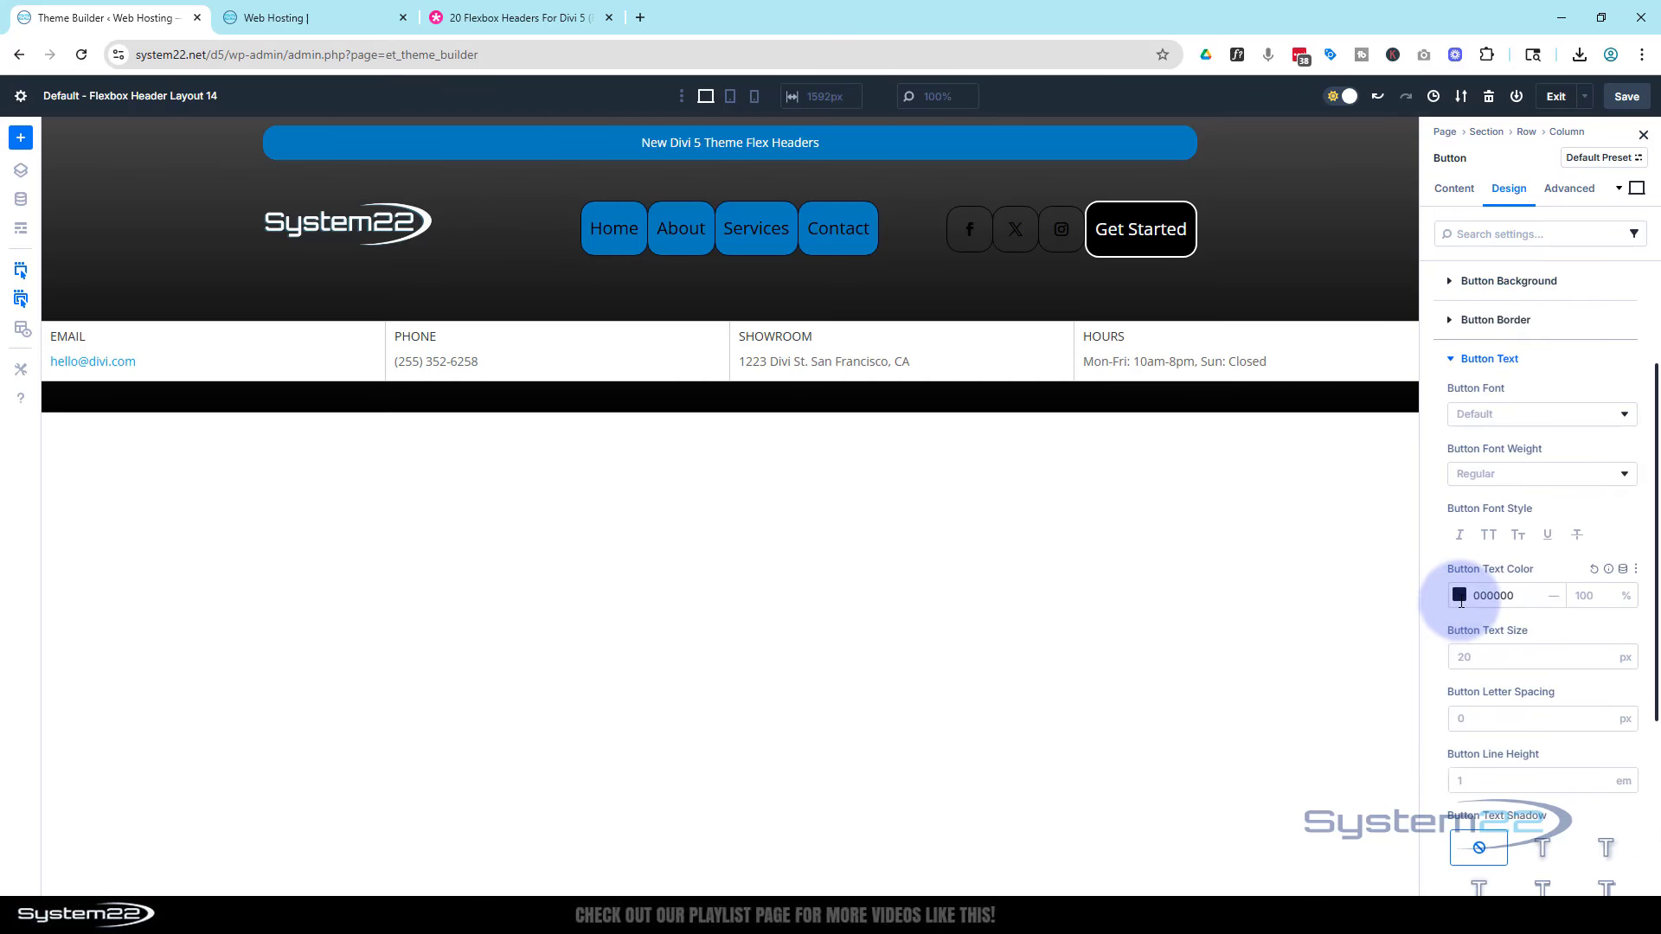
click(1459, 596)
click(1282, 564)
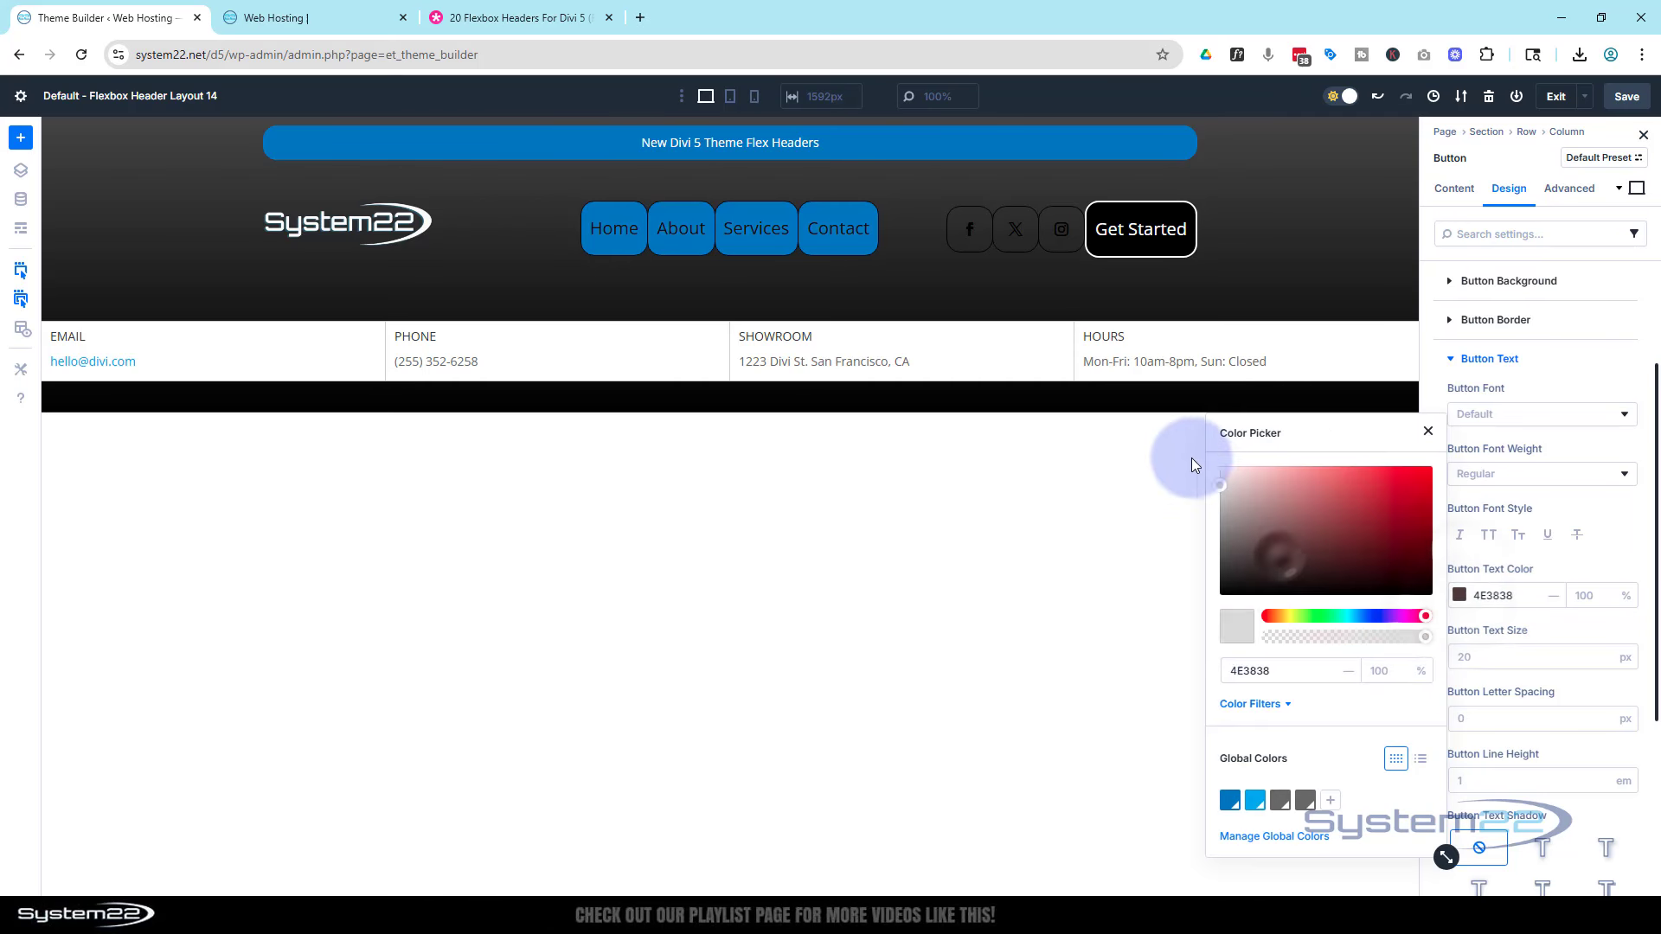
drag(1191, 459, 1116, 415)
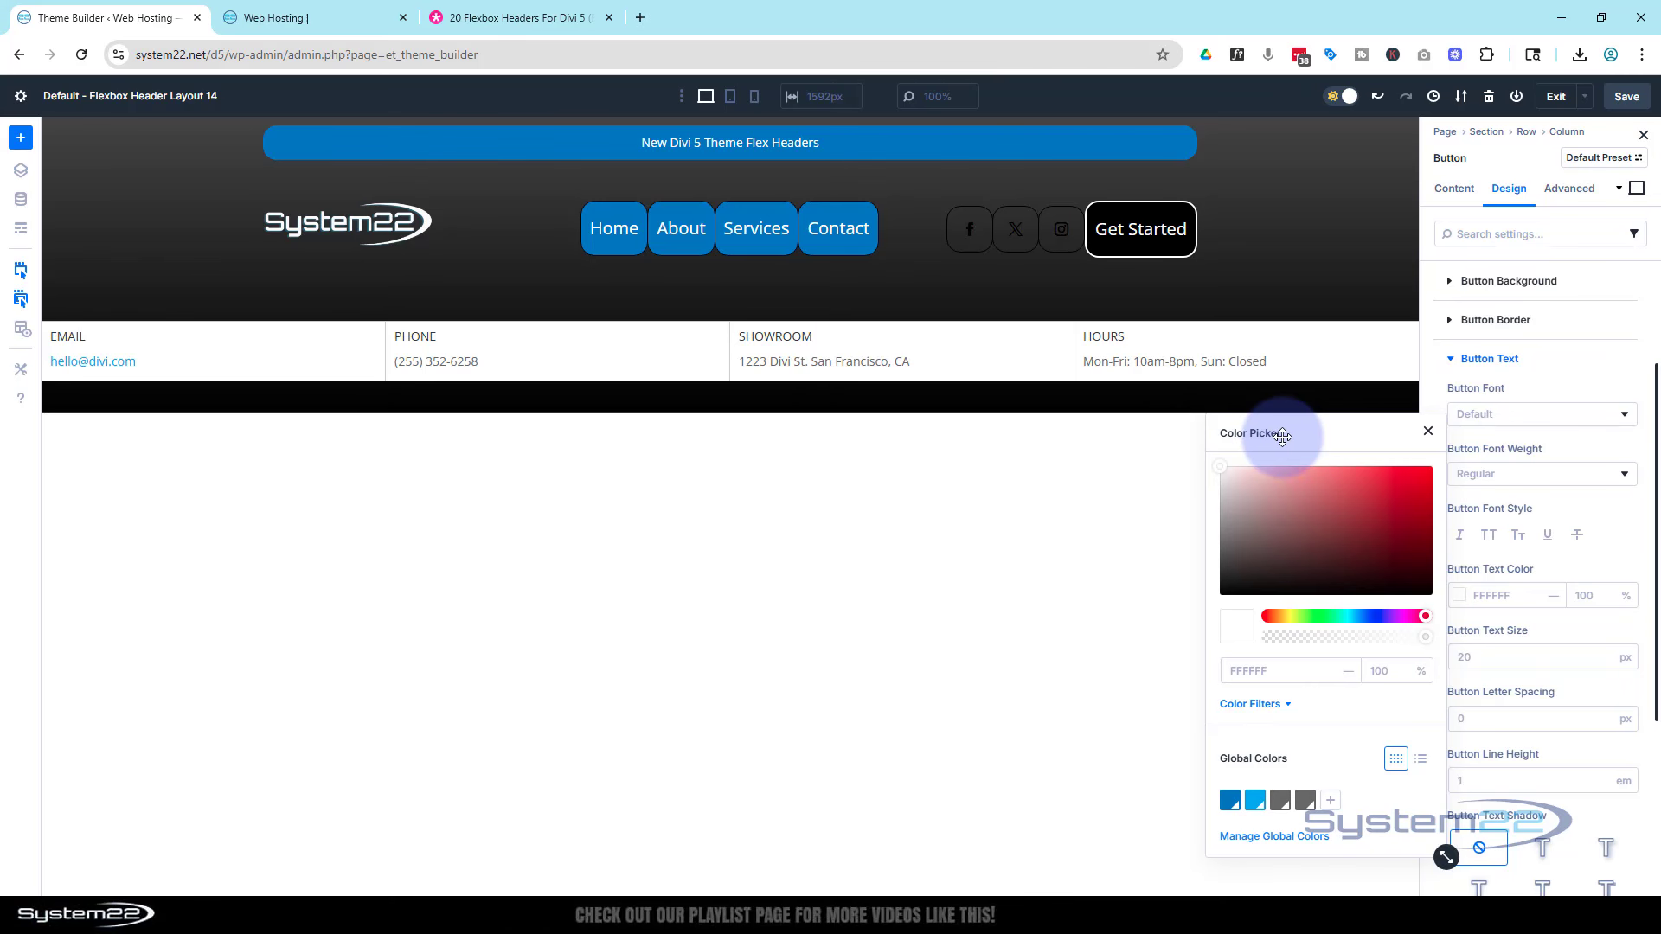
click(1428, 432)
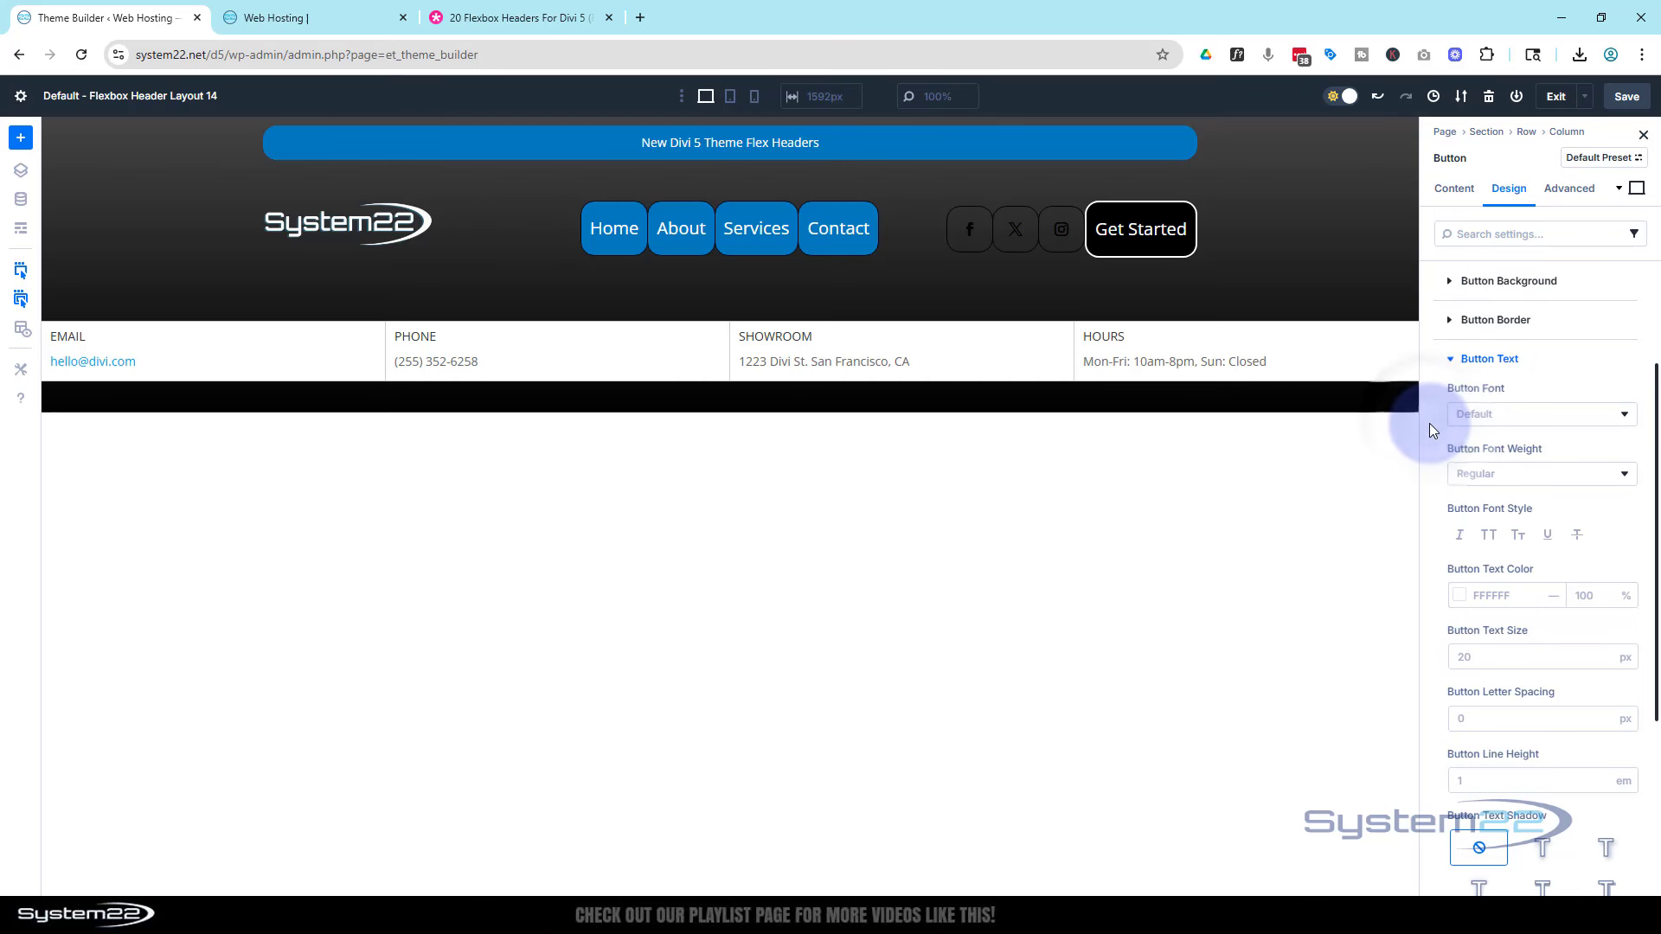
- Remove the menu buttons' outline by setting the button border width to 0 px
scroll(1436, 431, up, 2)
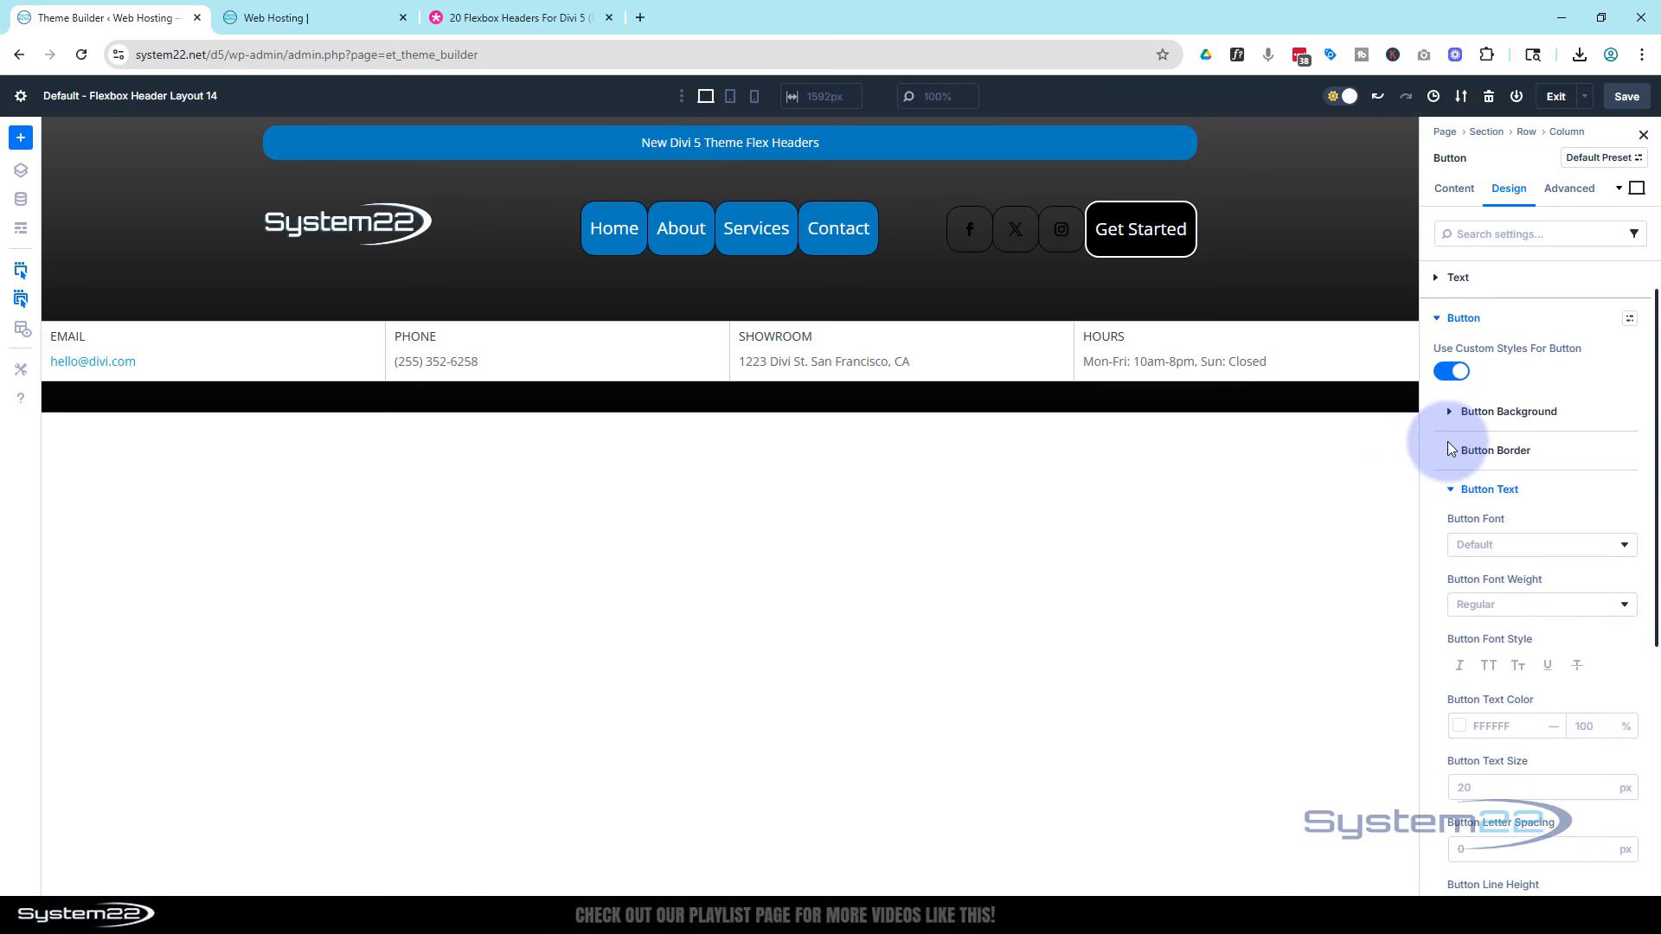
click(1450, 448)
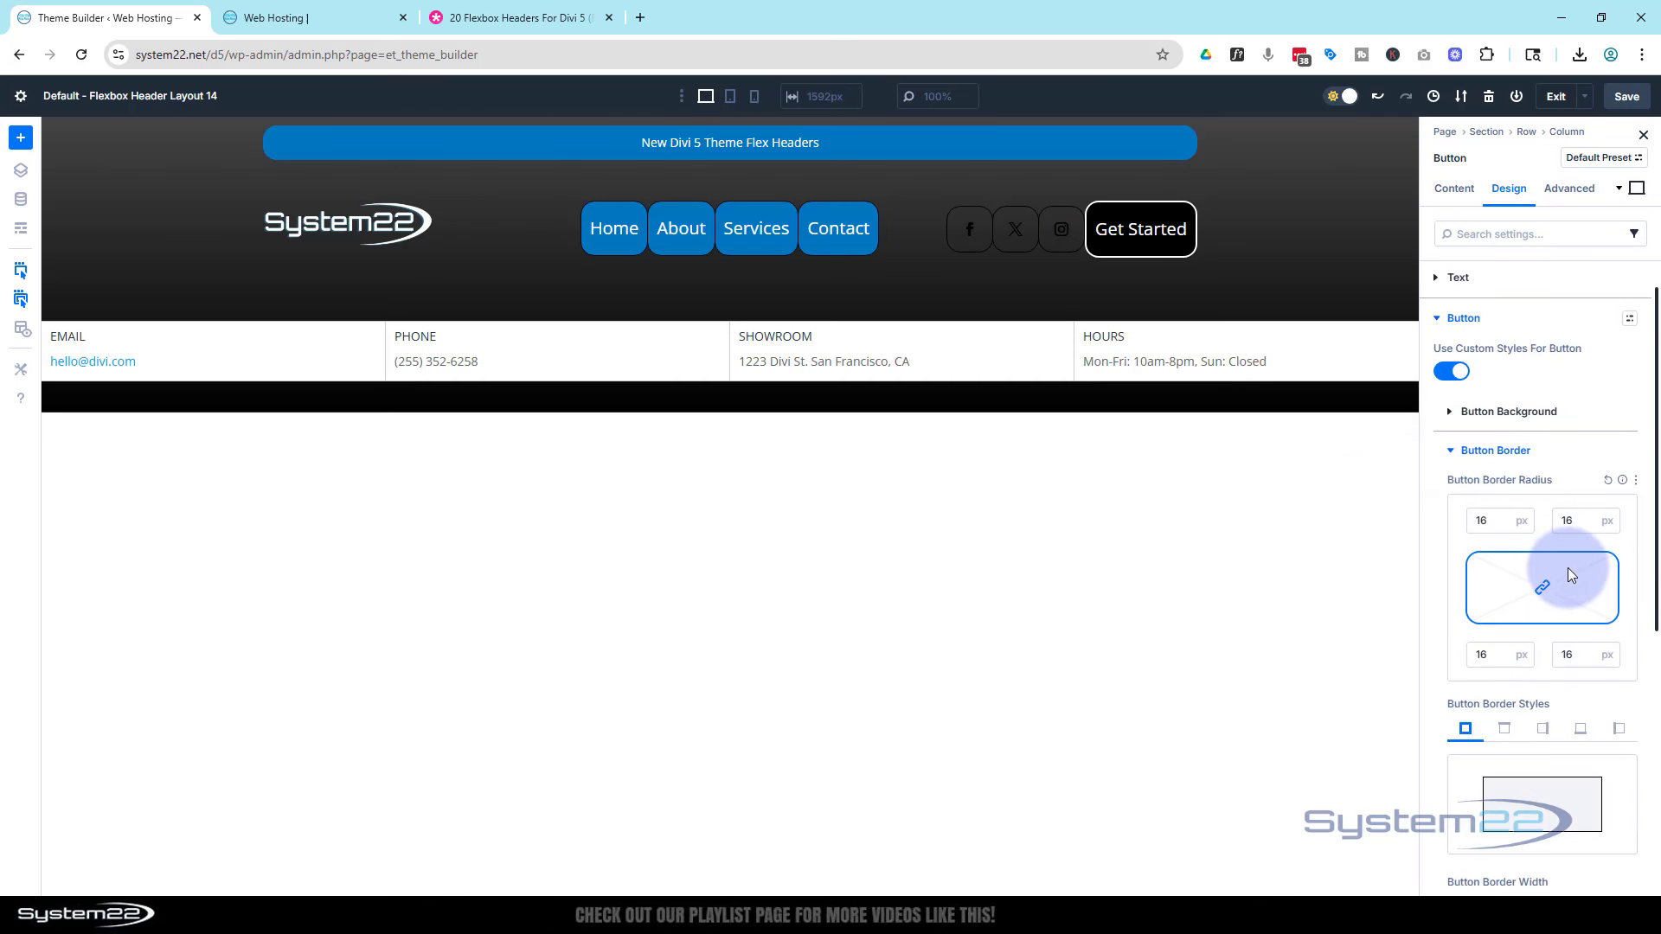
scroll(1568, 567, down, 3)
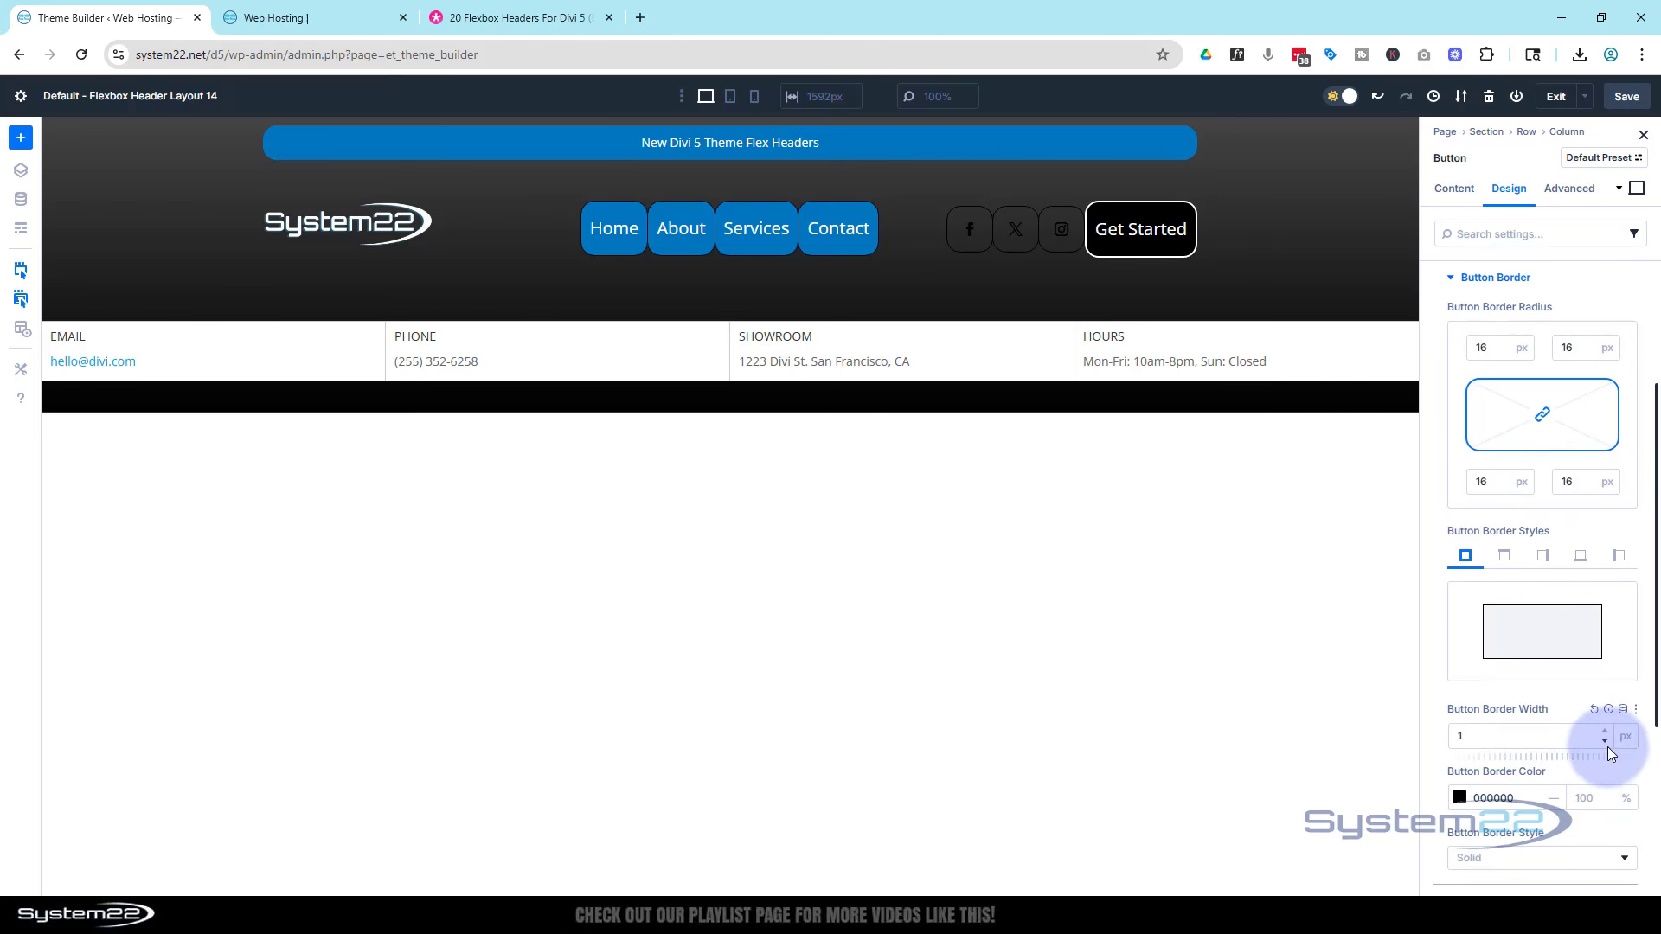
click(1603, 742)
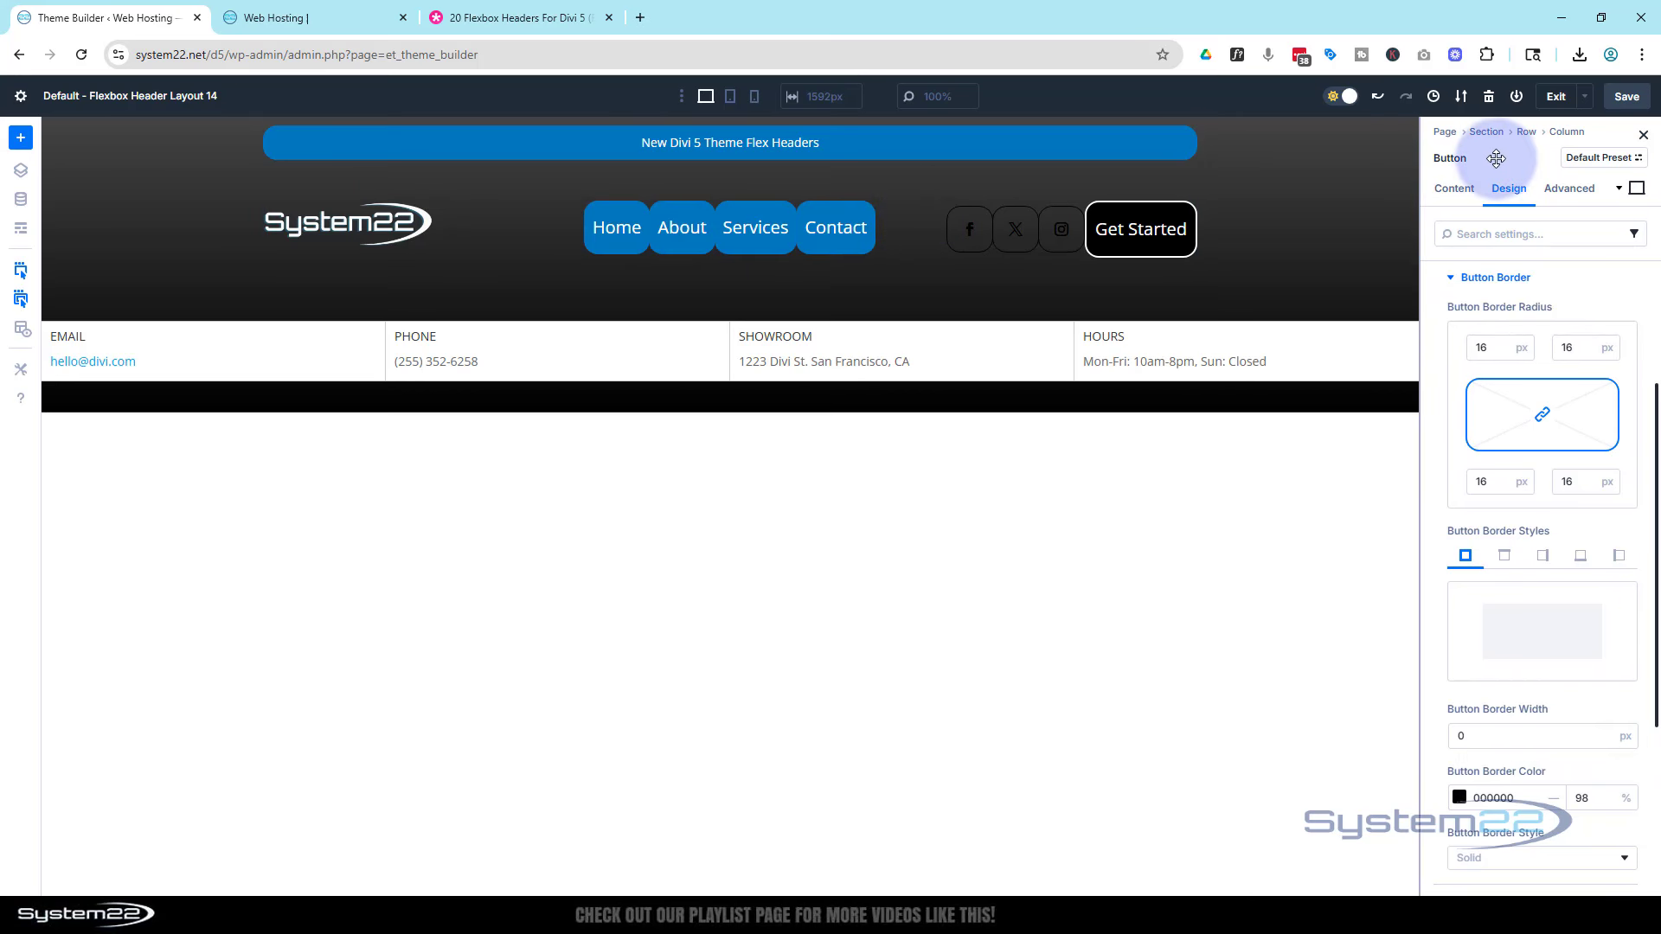
- Slightly increase the horizontal gap between the menu buttons in their parent column's Flex layout
click(1464, 190)
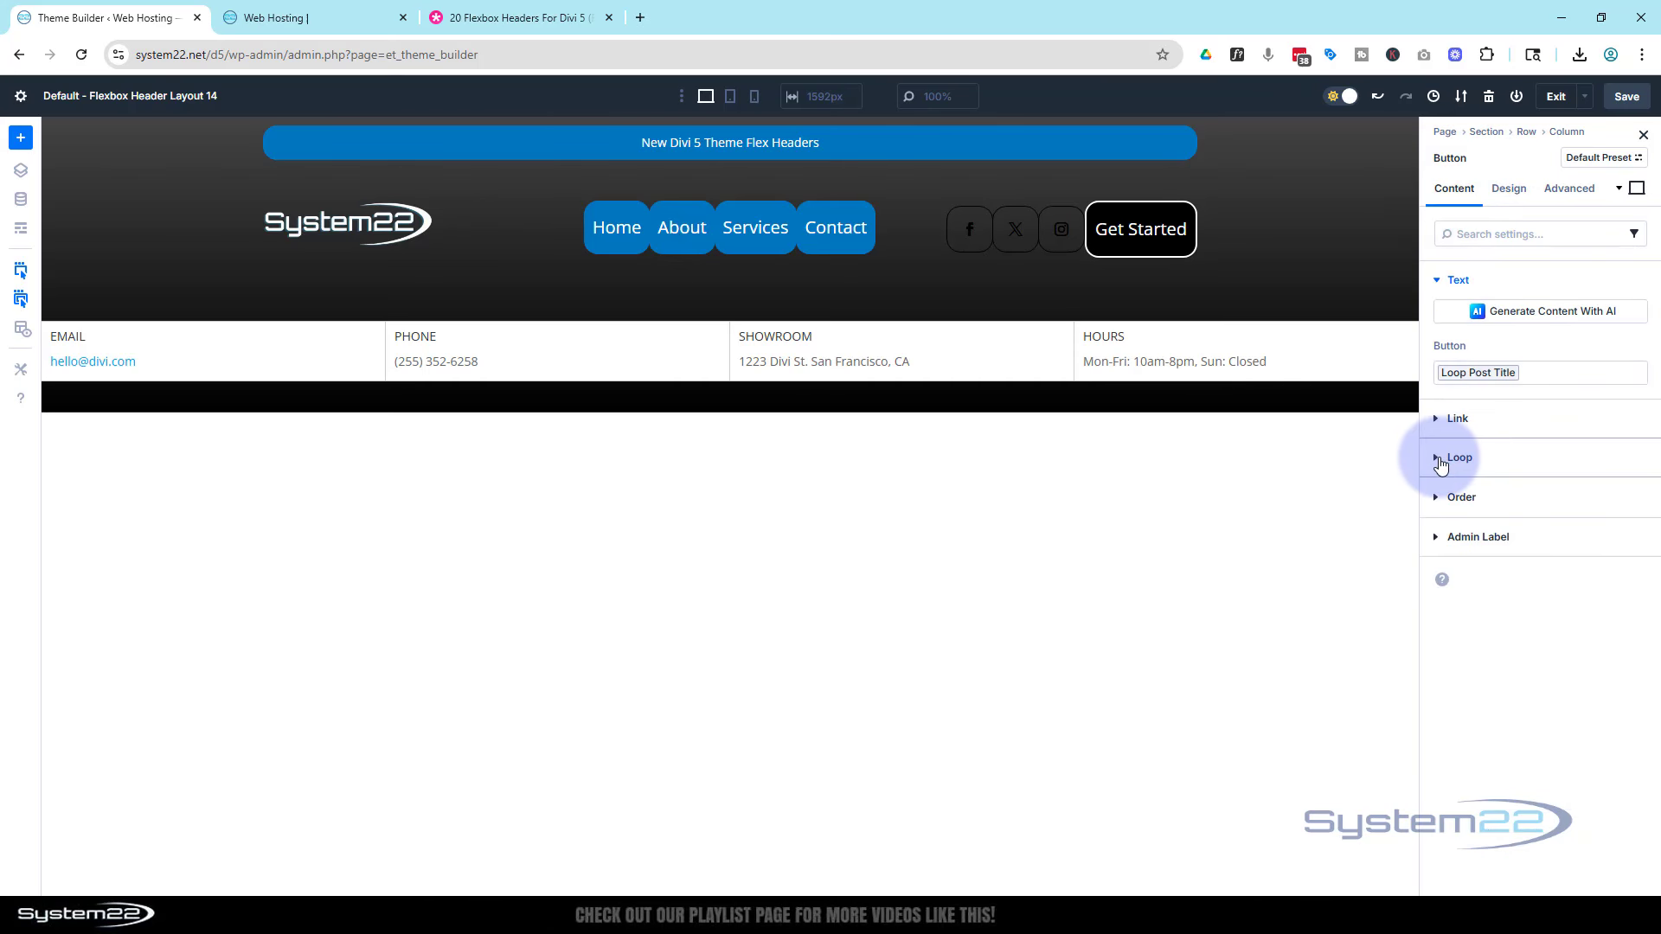
click(1441, 459)
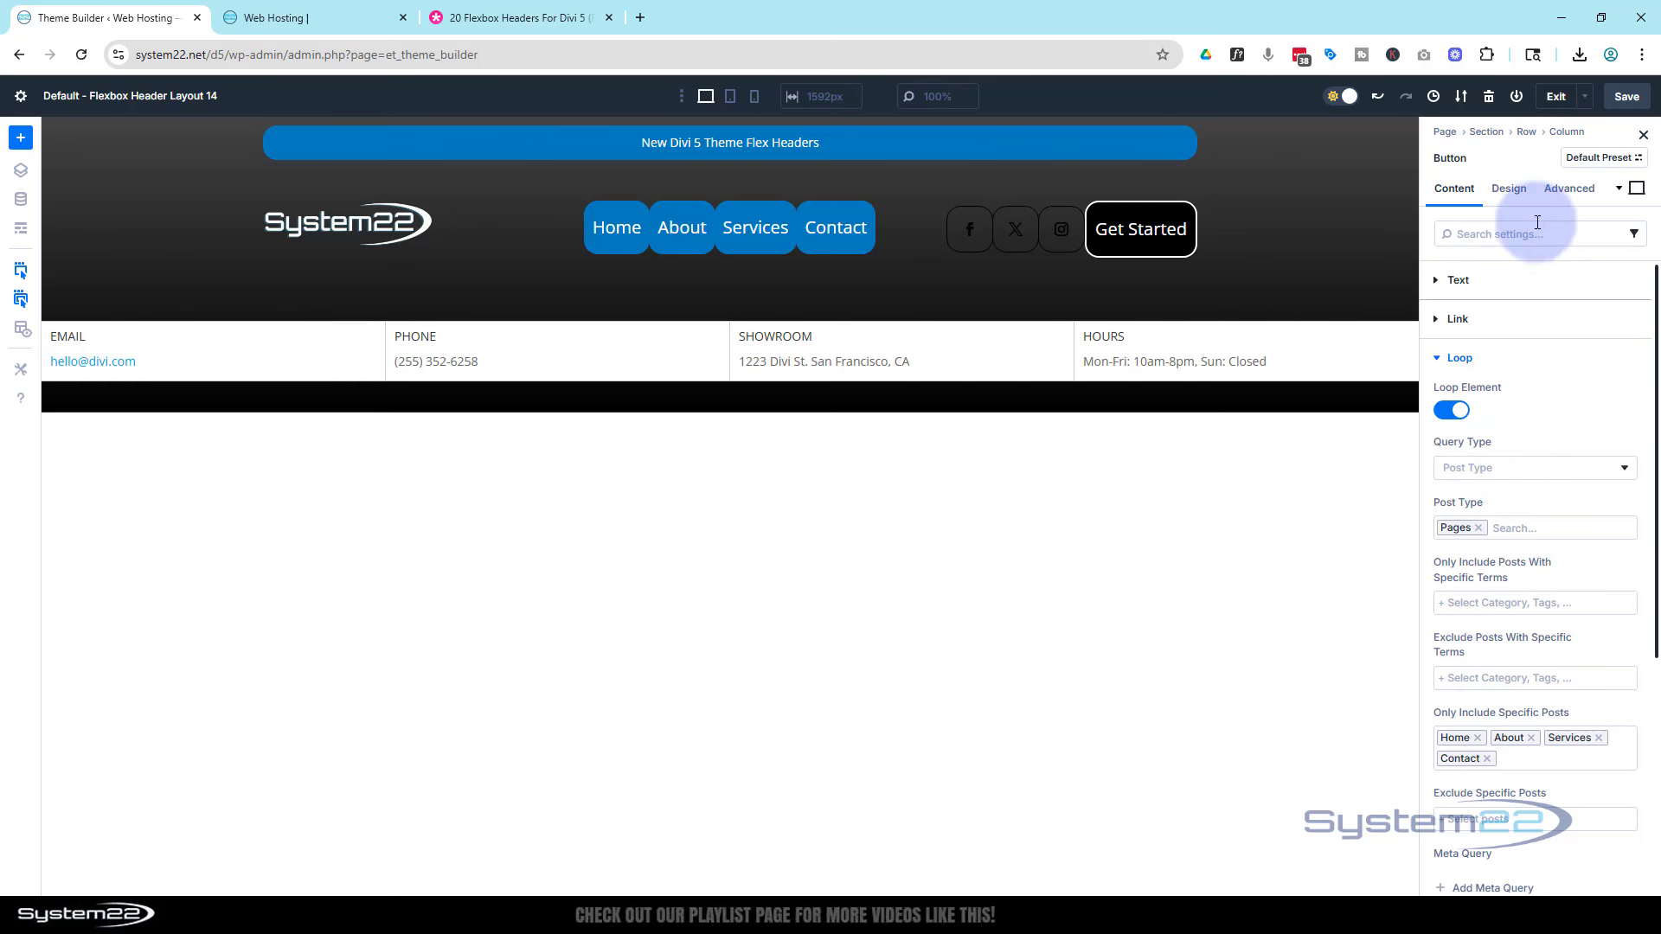
click(1563, 134)
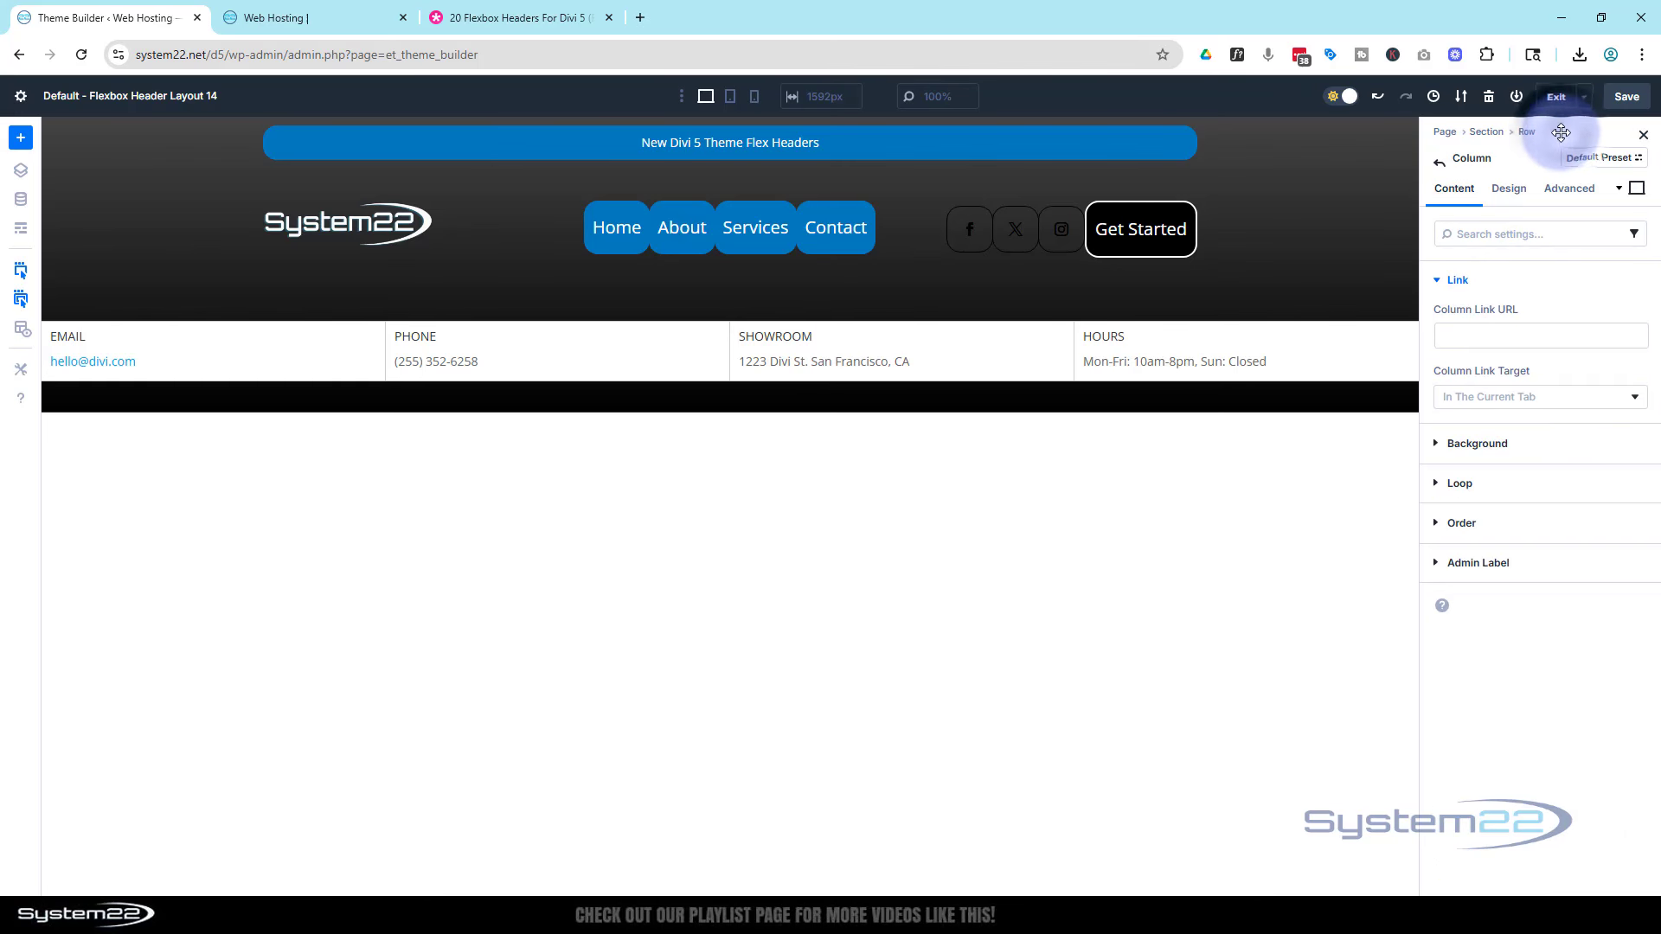
click(1510, 189)
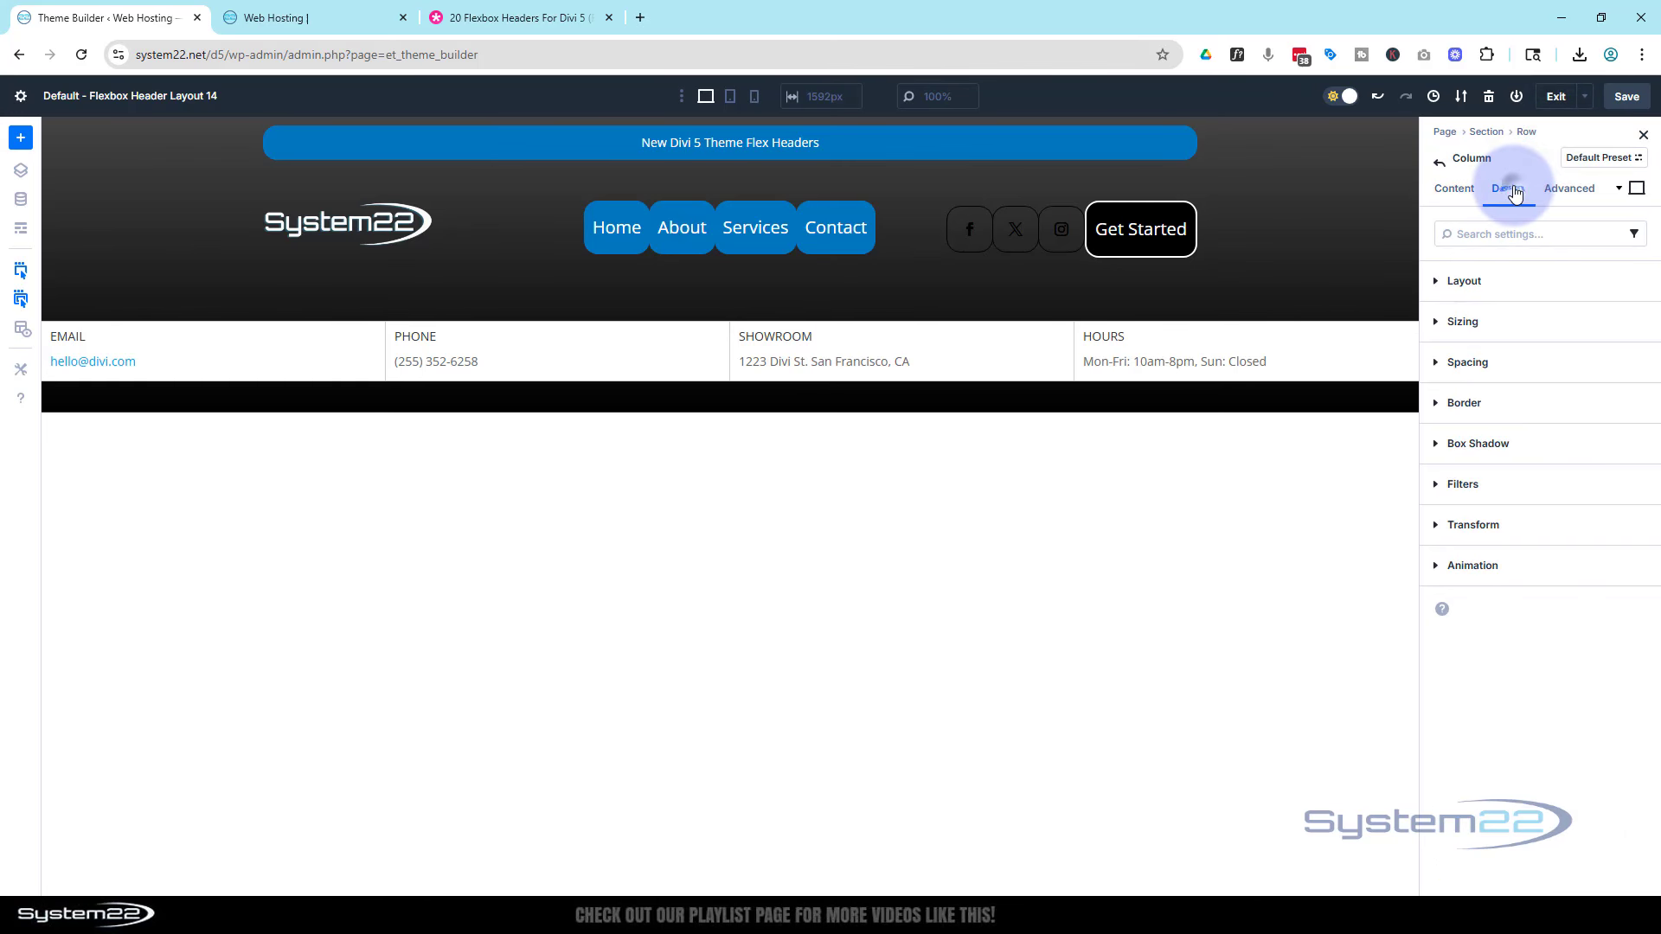
click(1486, 280)
click(1510, 339)
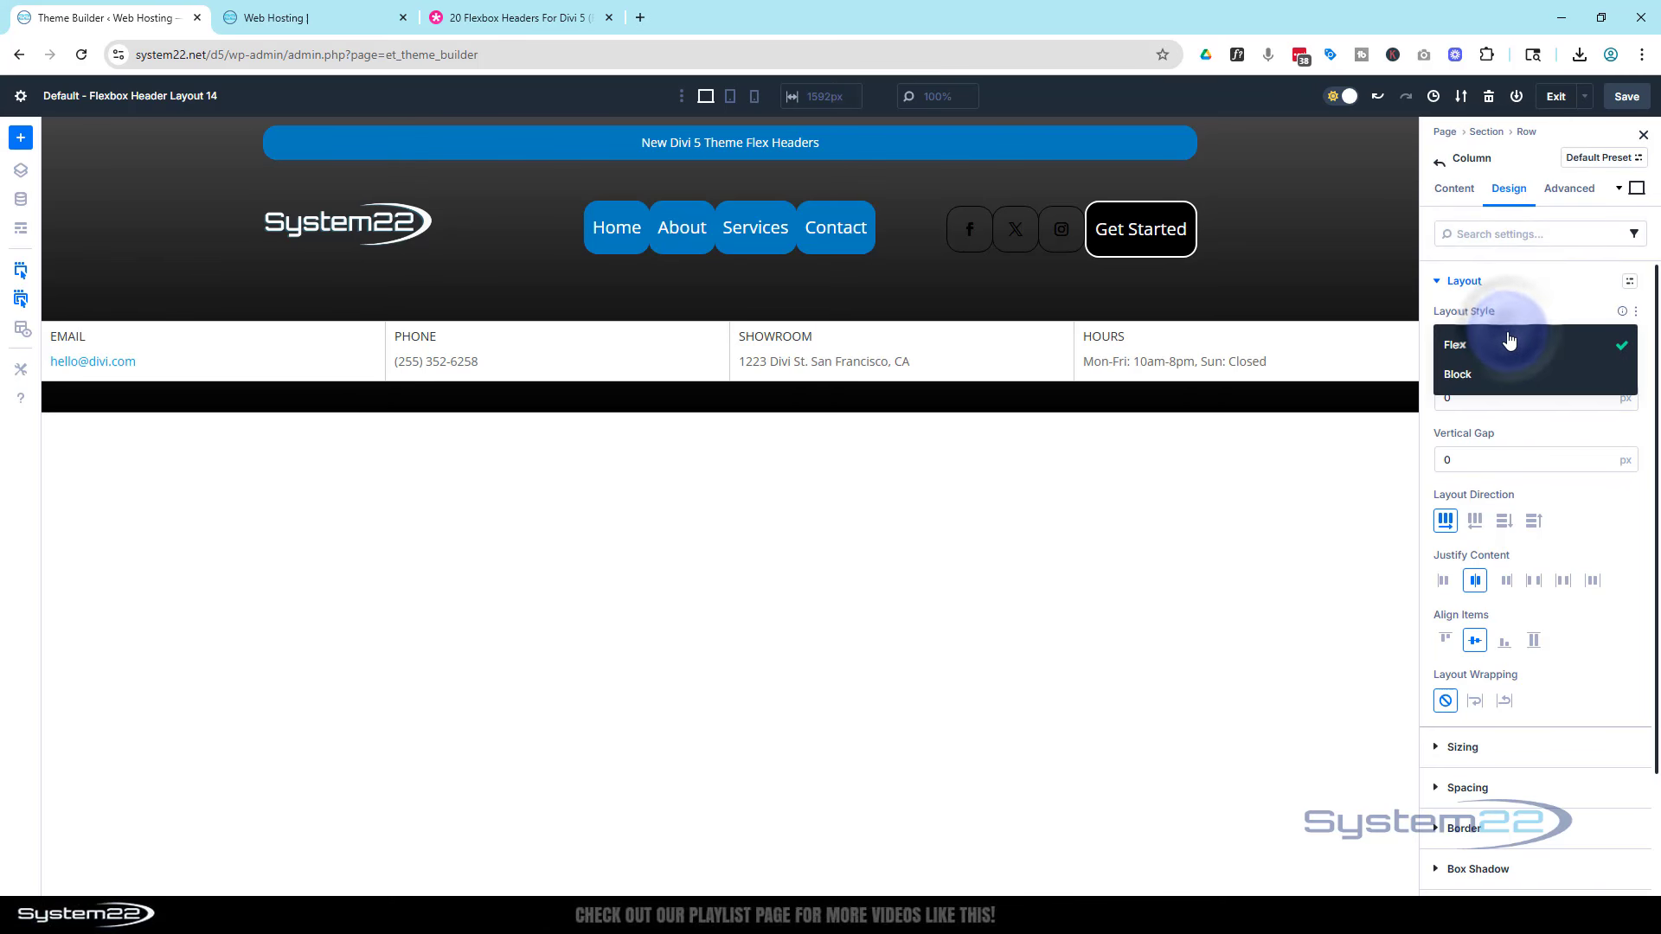
click(1505, 337)
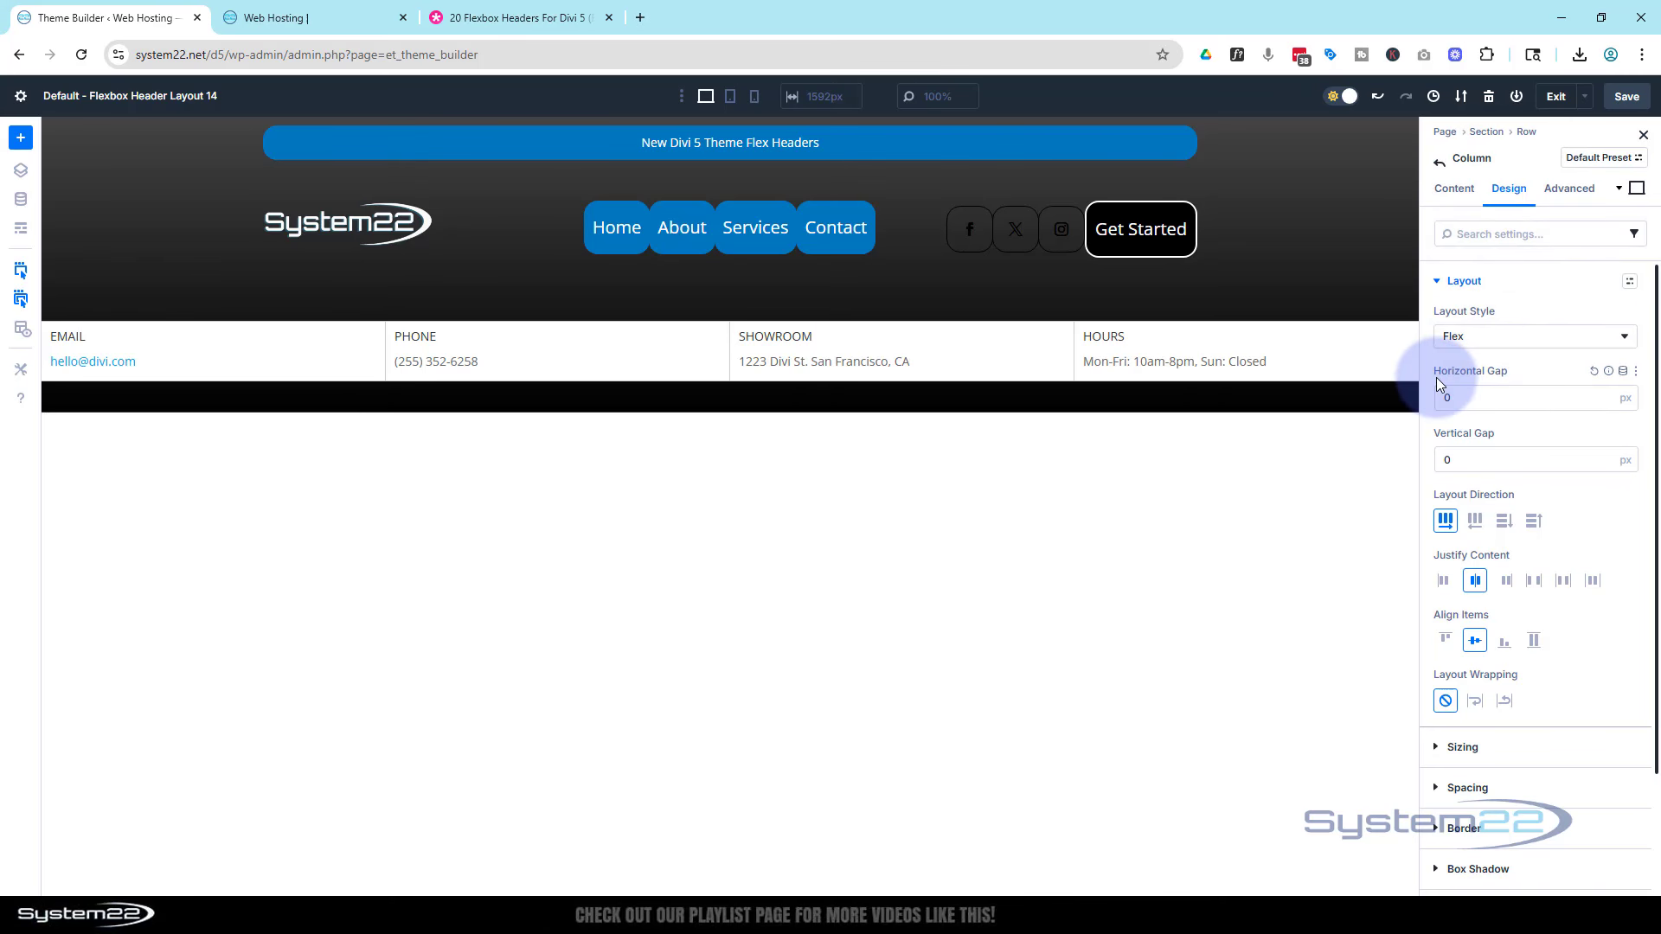
click(1603, 392)
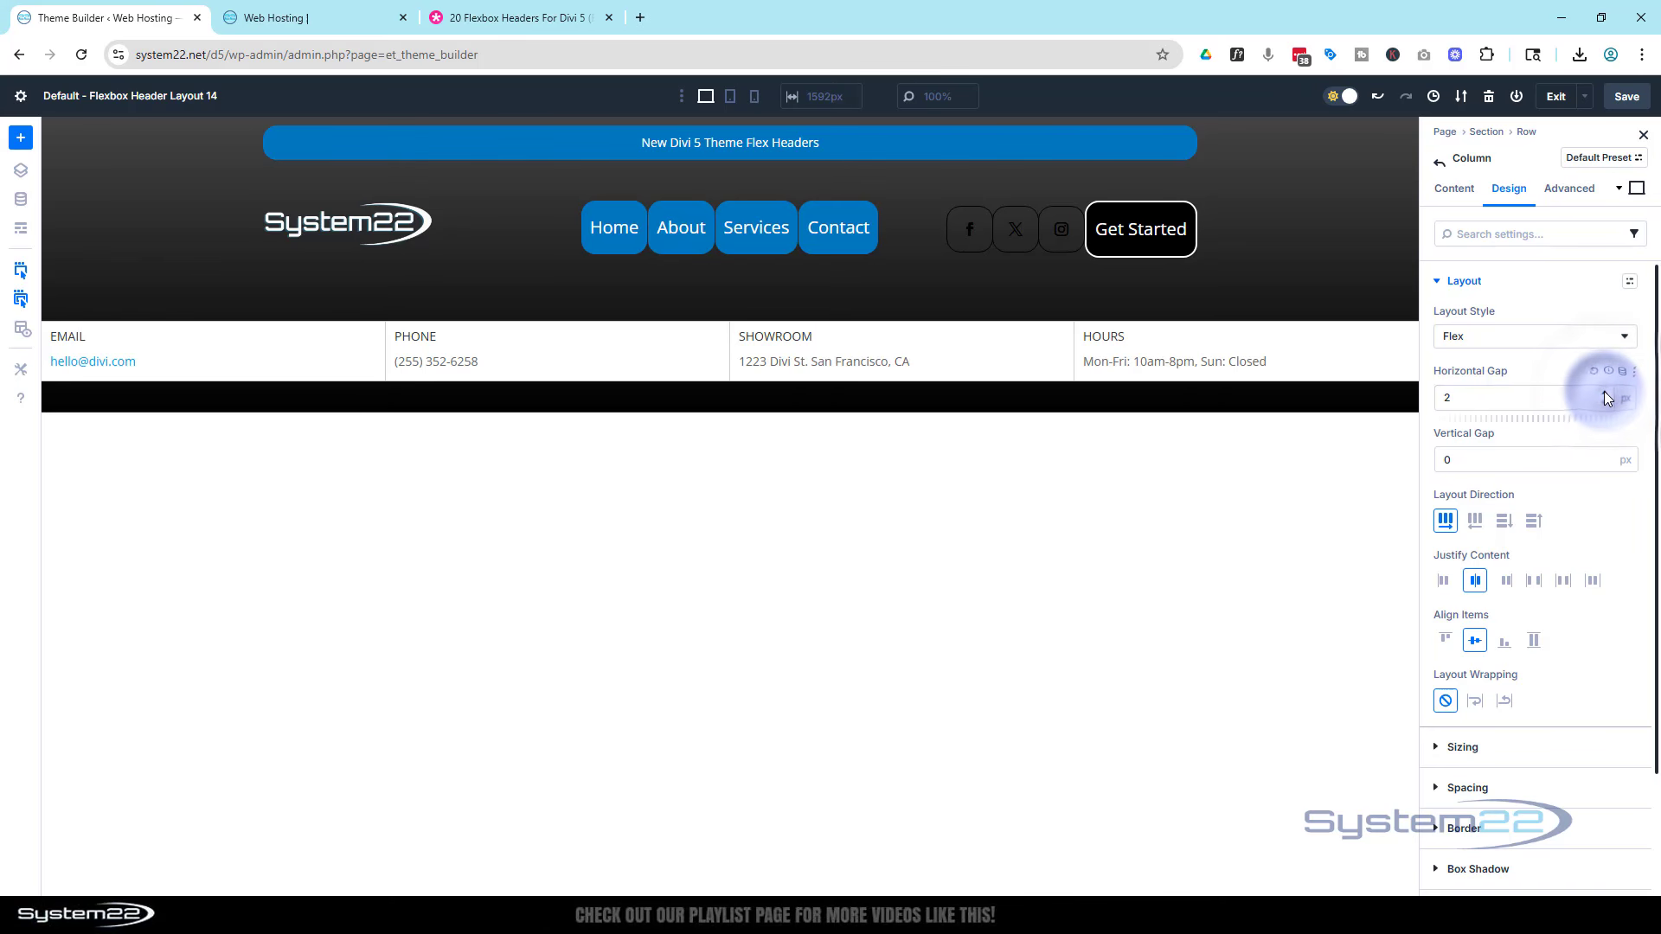
click(1603, 392)
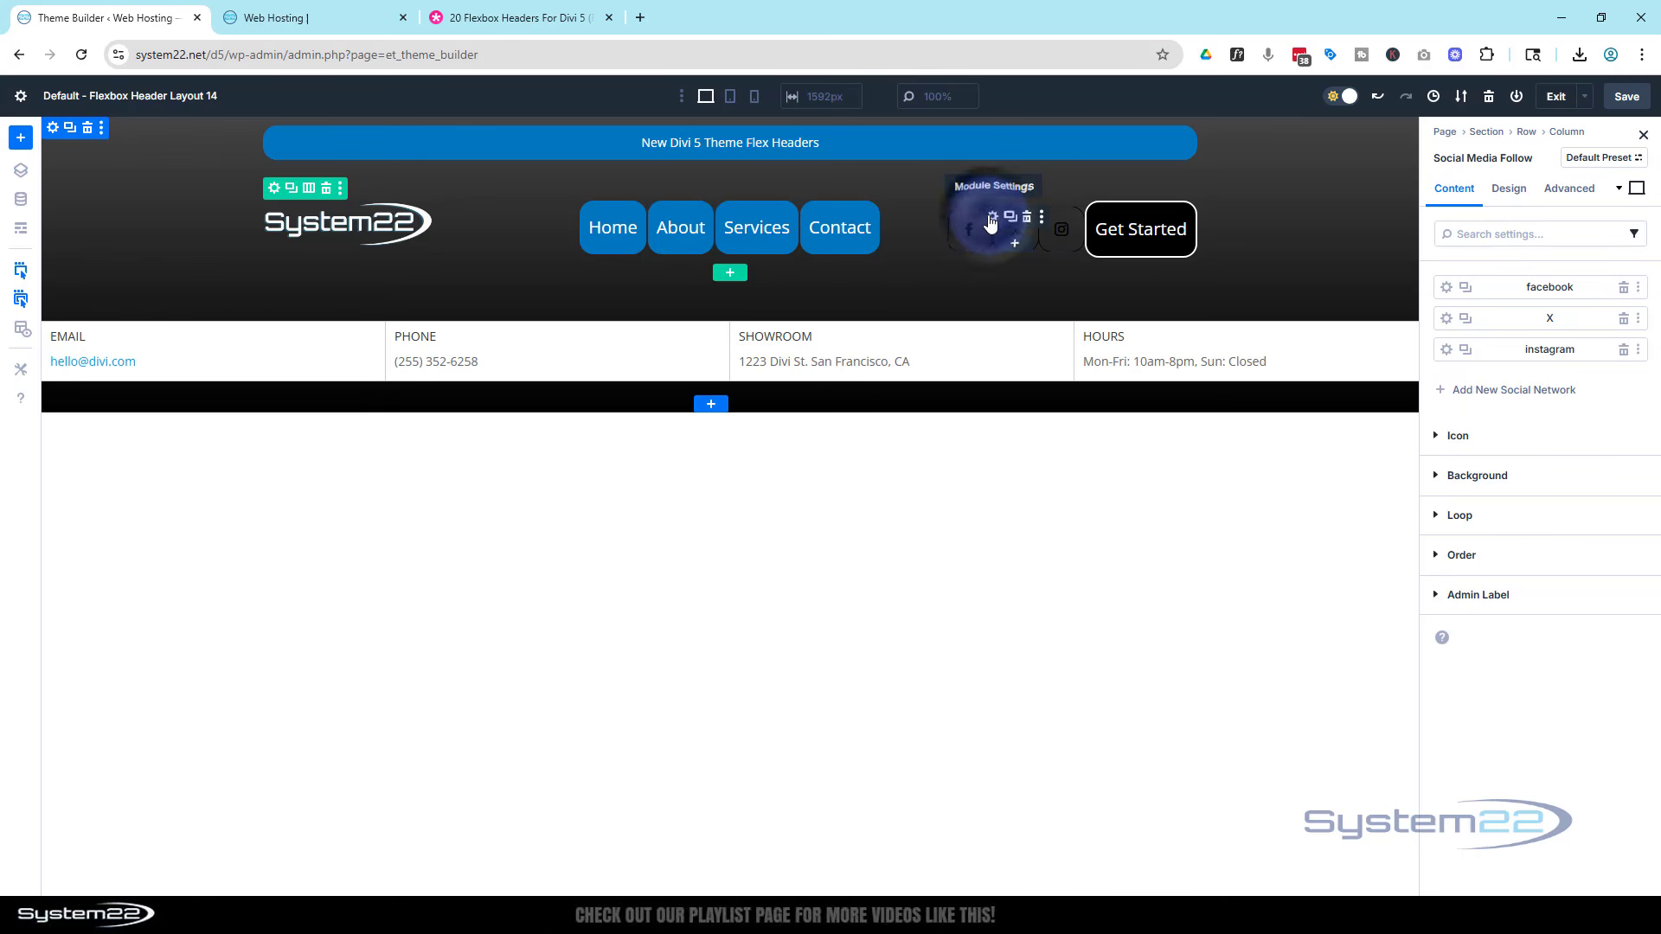
- Examine the Facebook item's network and account link URL settings in the header's Social Media Follow module
click(1446, 287)
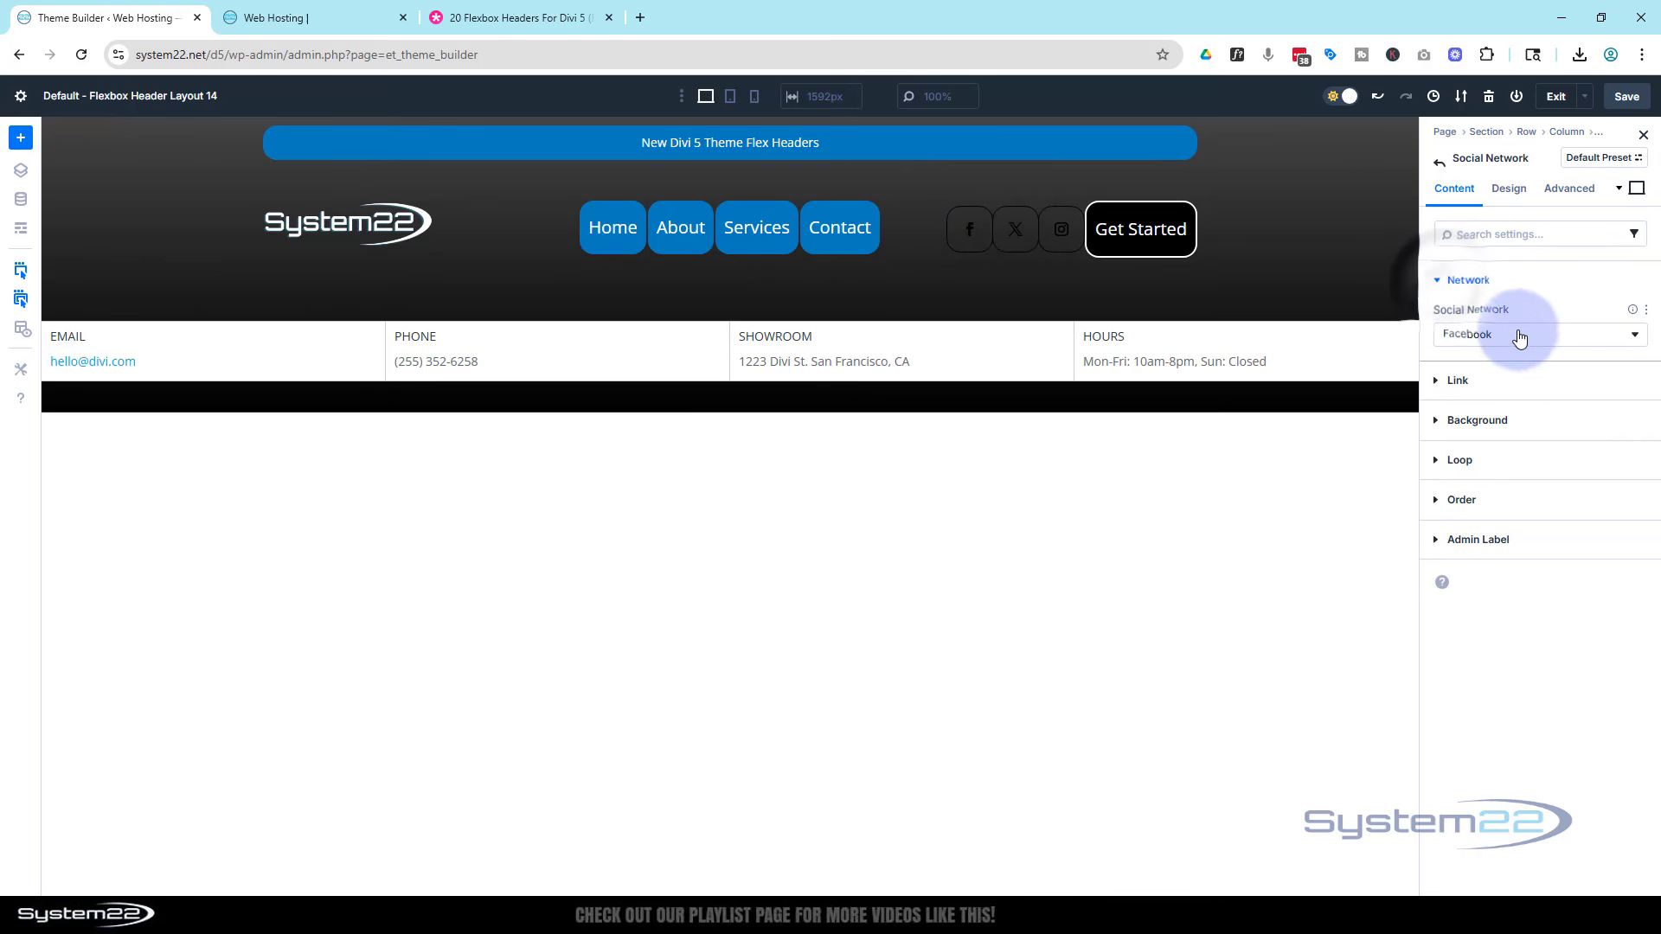
click(1481, 378)
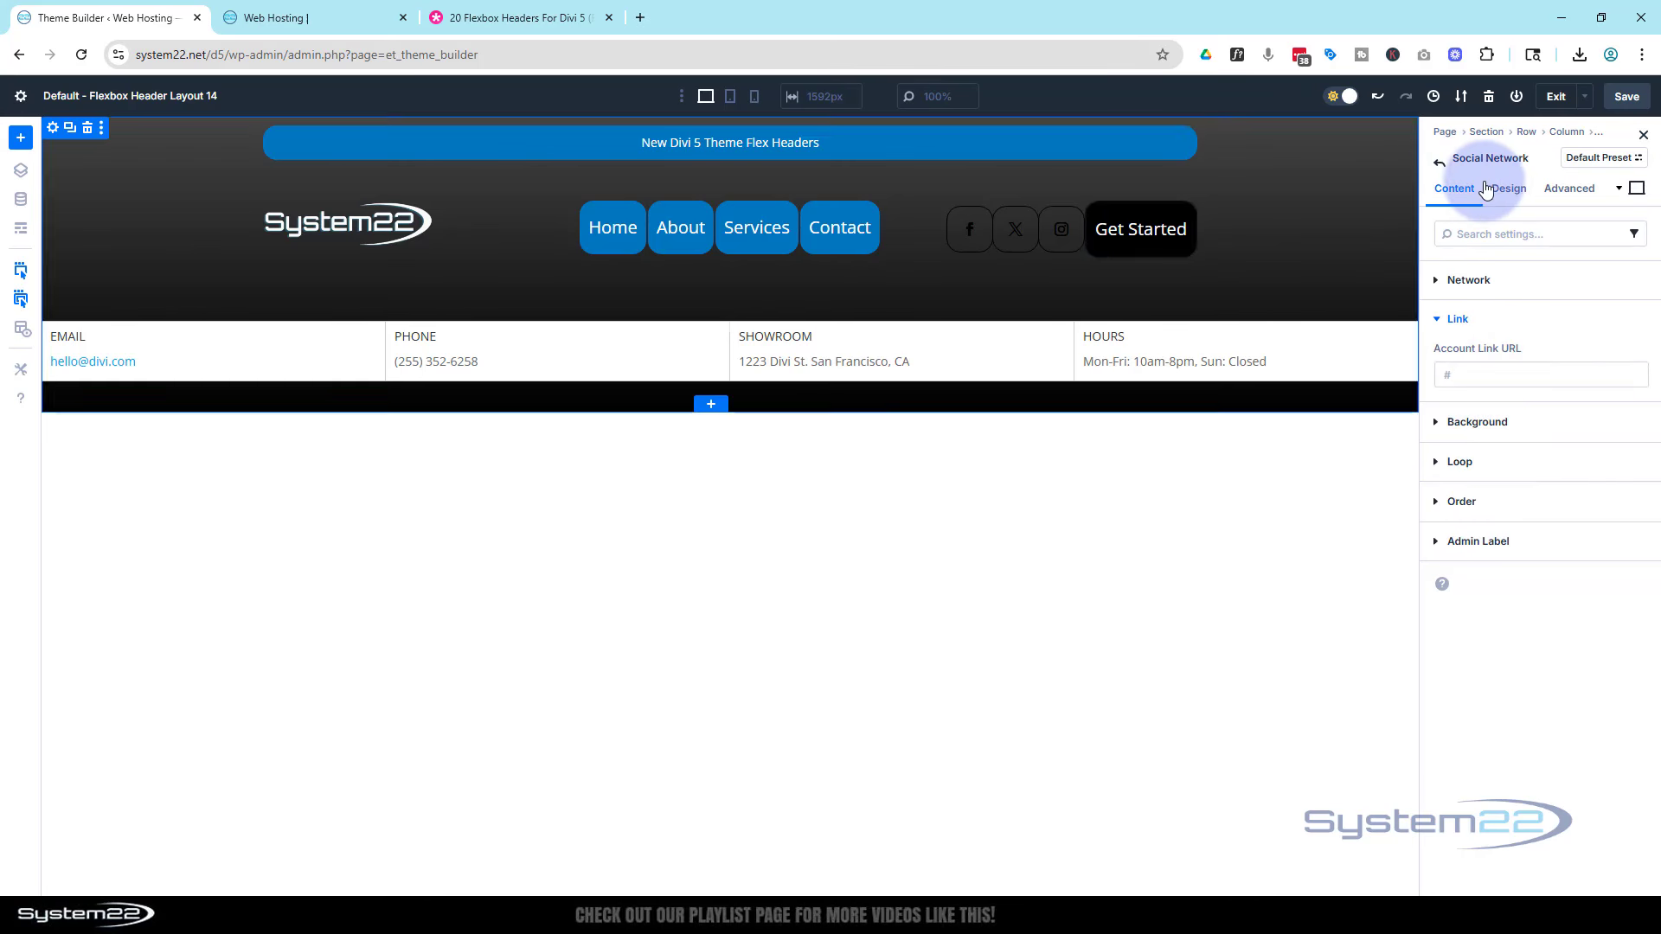
click(1438, 170)
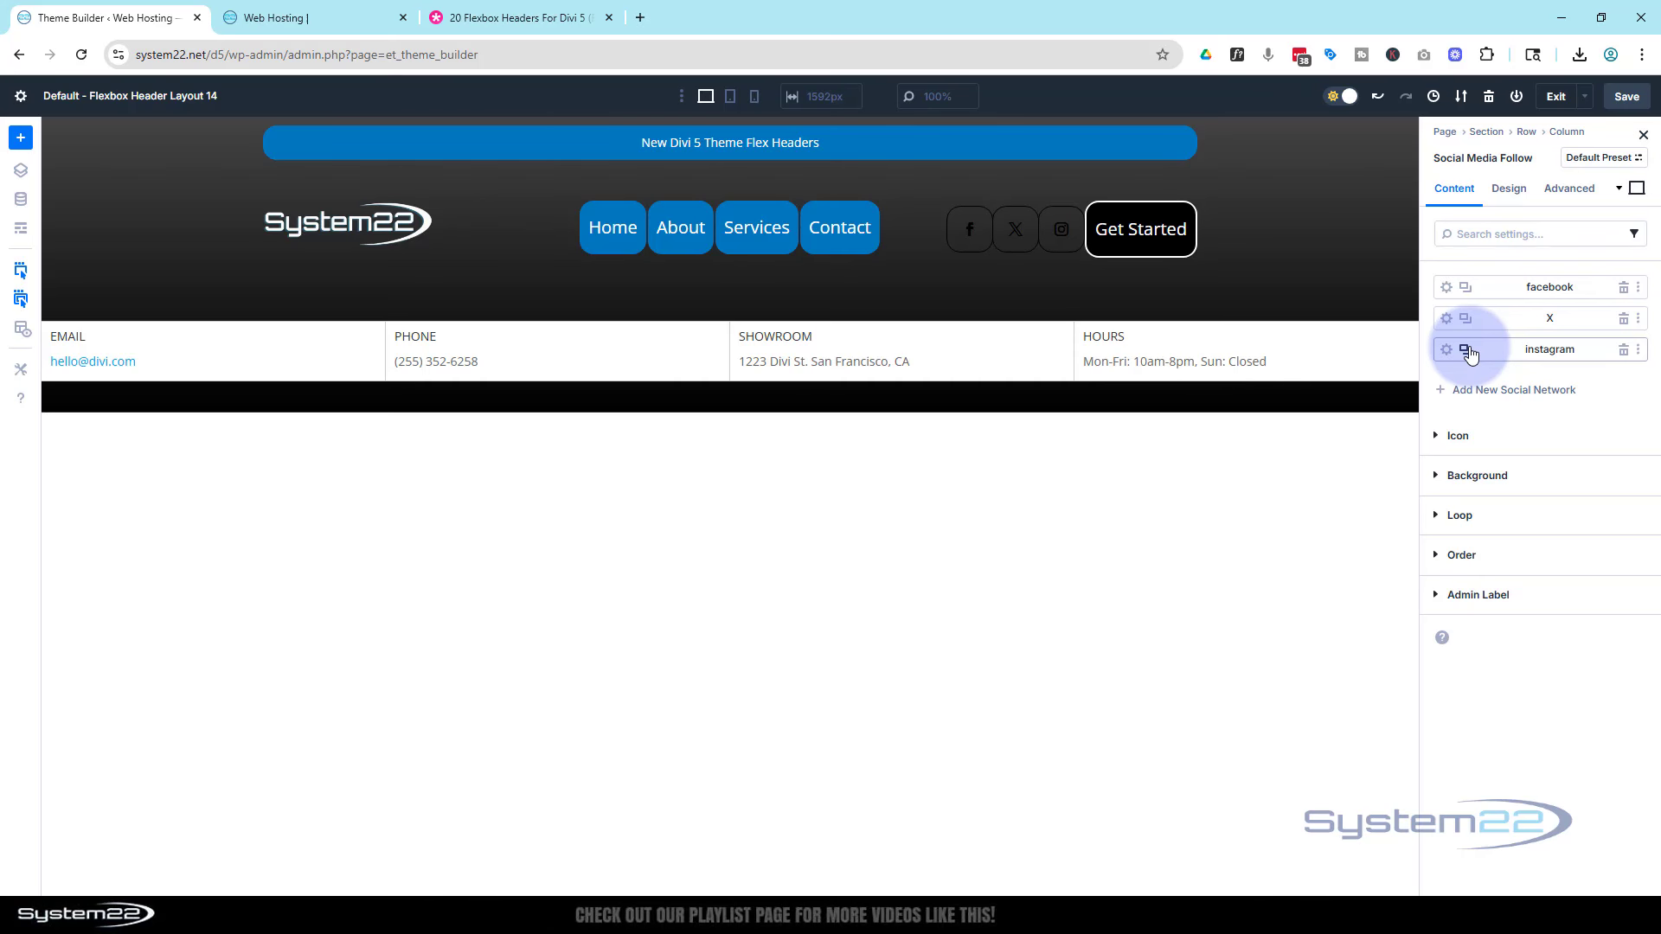
- Set the icon color of the header's Social Media Follow module to white FFFFFF
click(1513, 191)
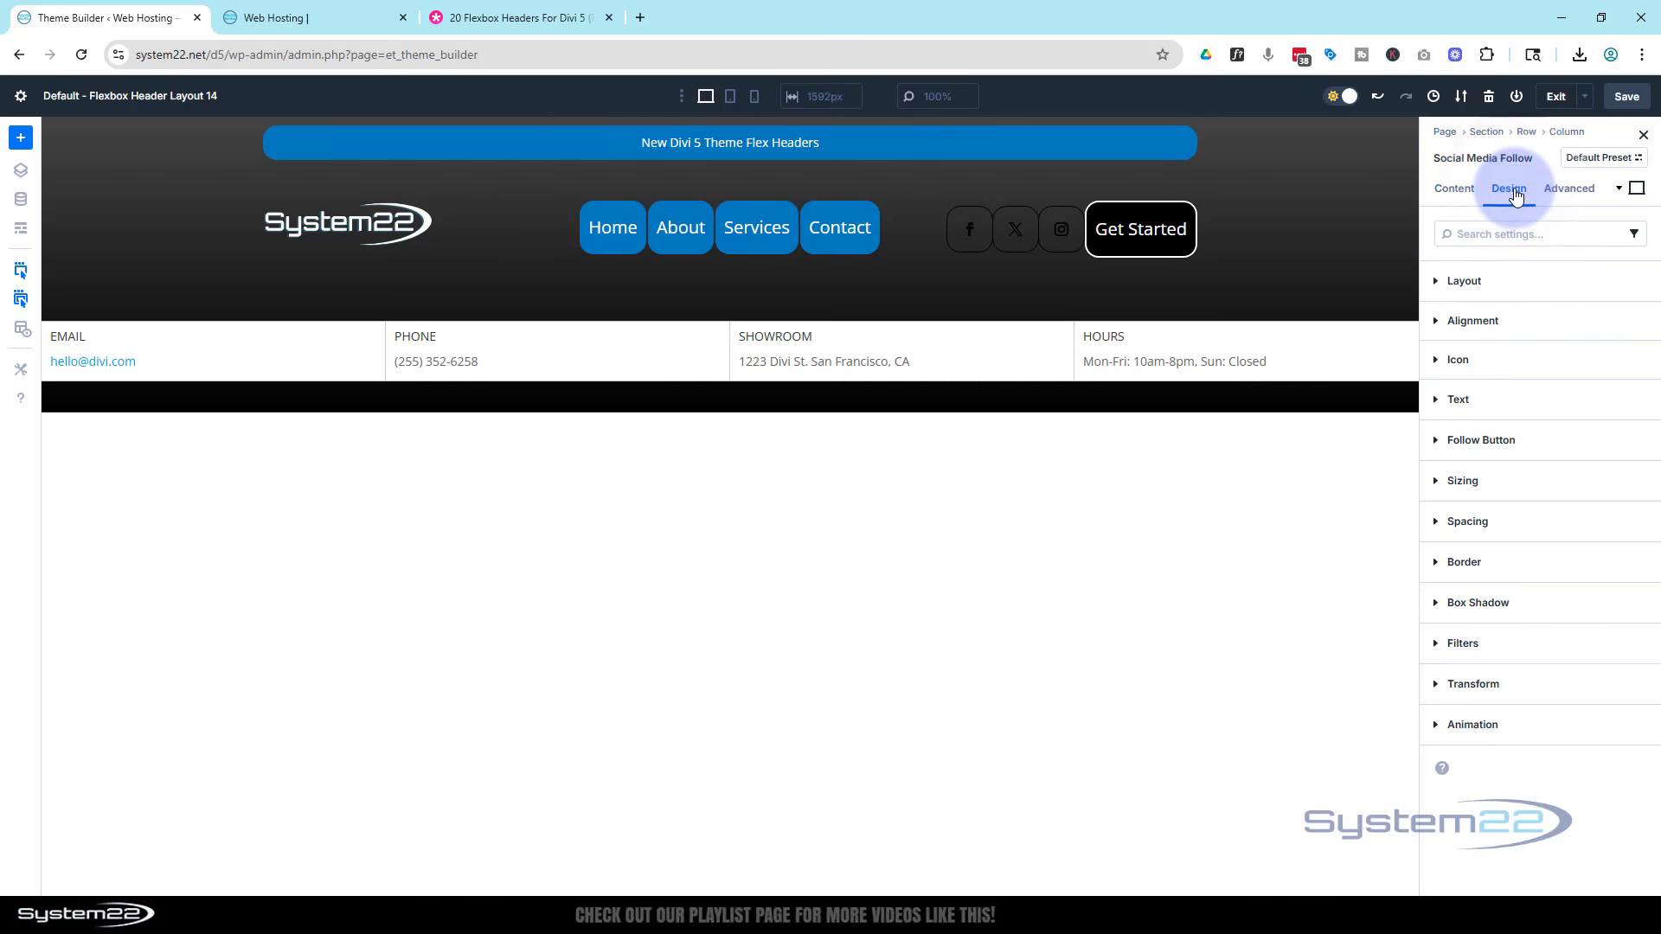
click(1509, 359)
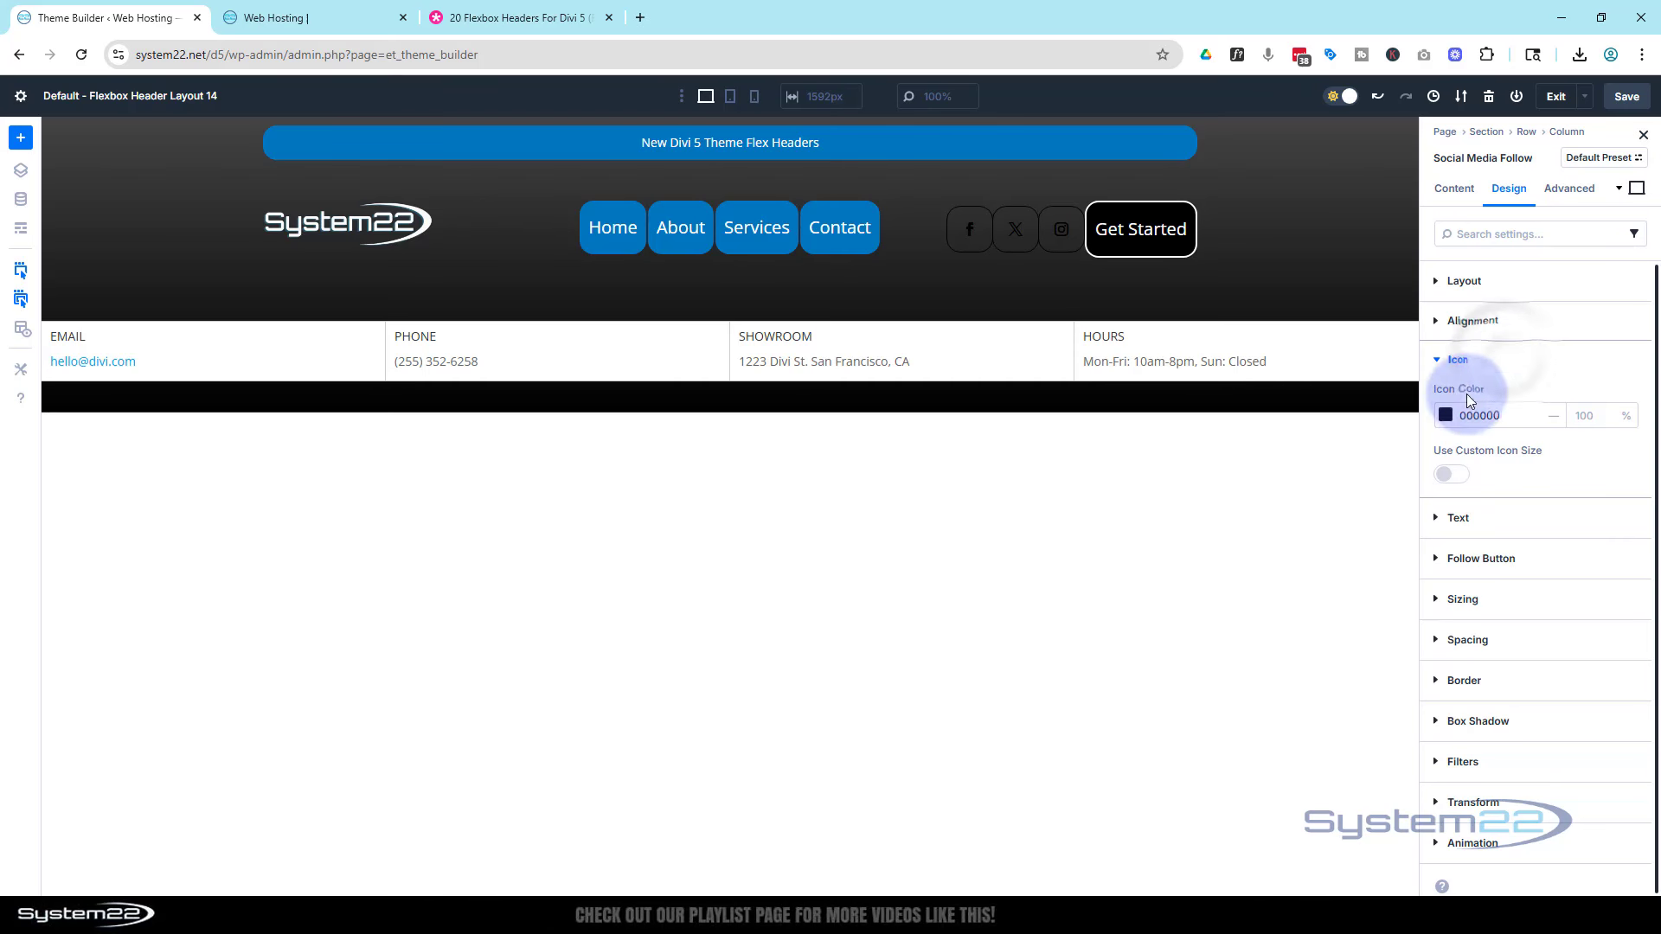
click(1446, 417)
drag(1237, 511, 1196, 441)
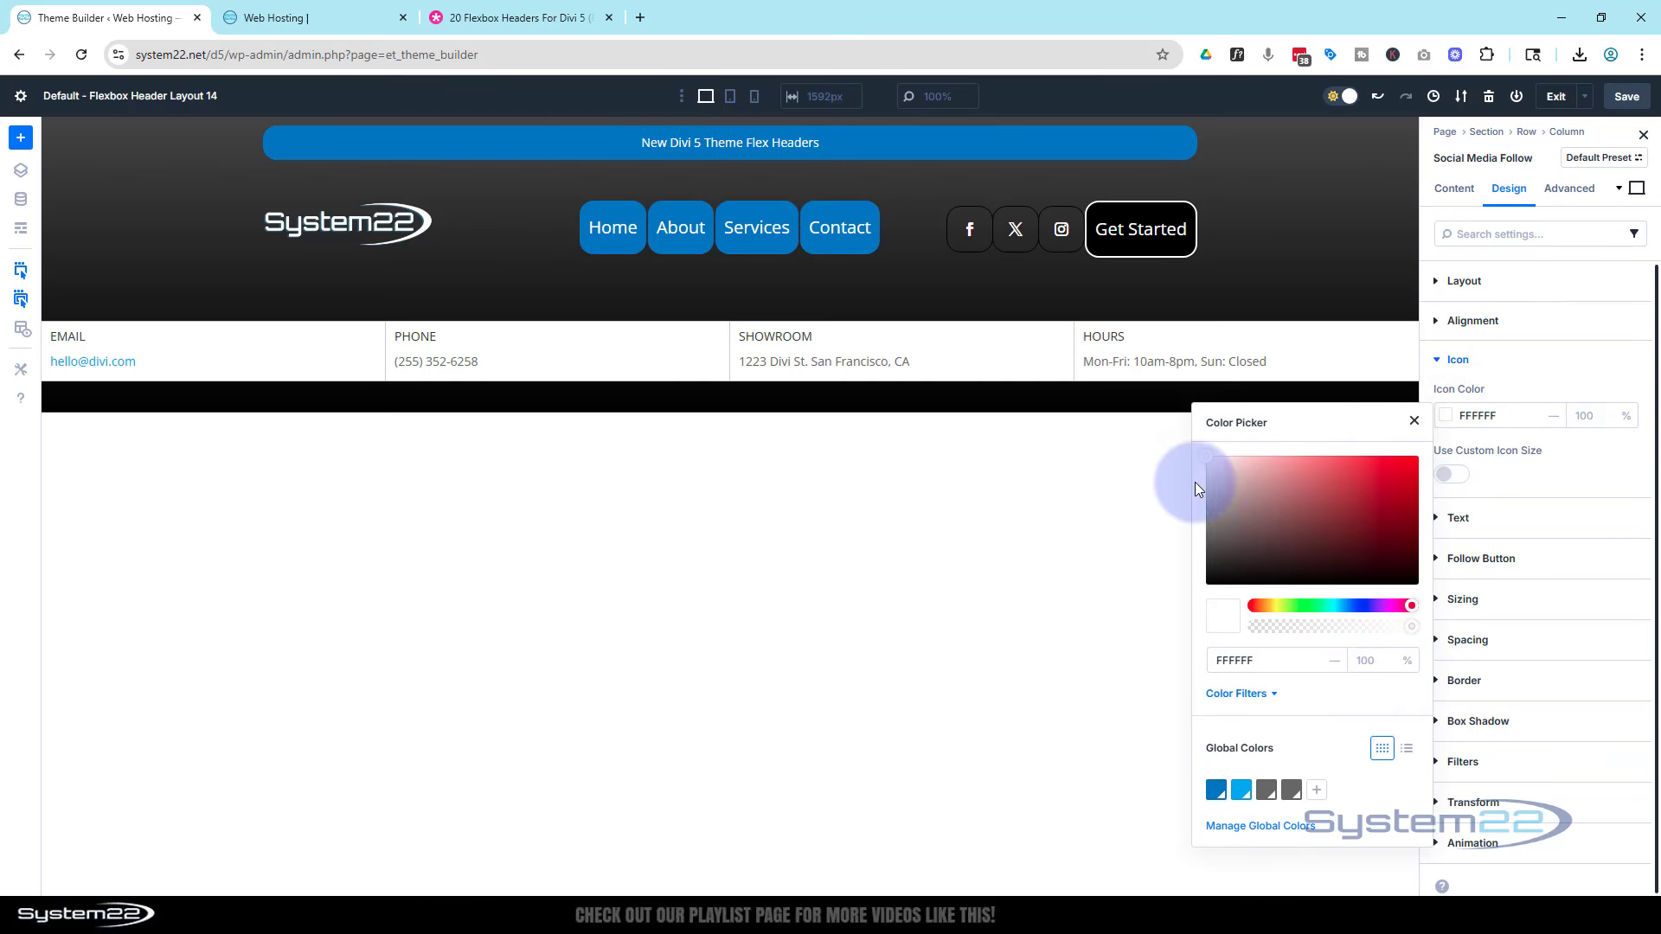
click(1414, 420)
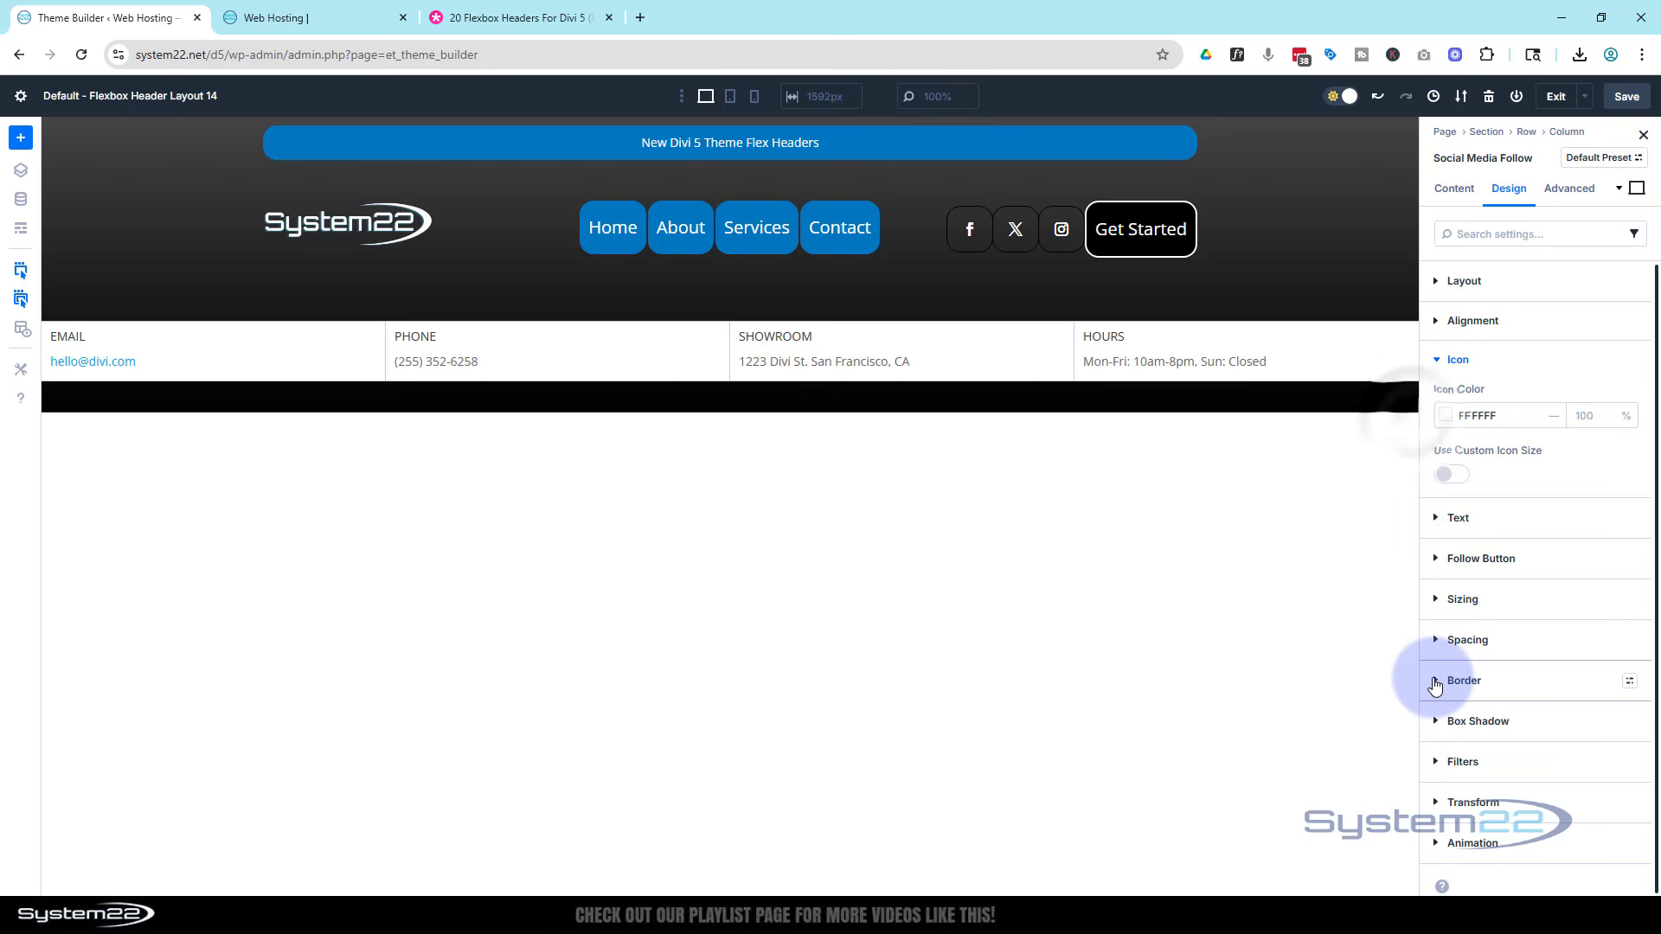
- Change the social icons' border color to the global Primary Color
click(1435, 684)
scroll(1461, 659, down, 4)
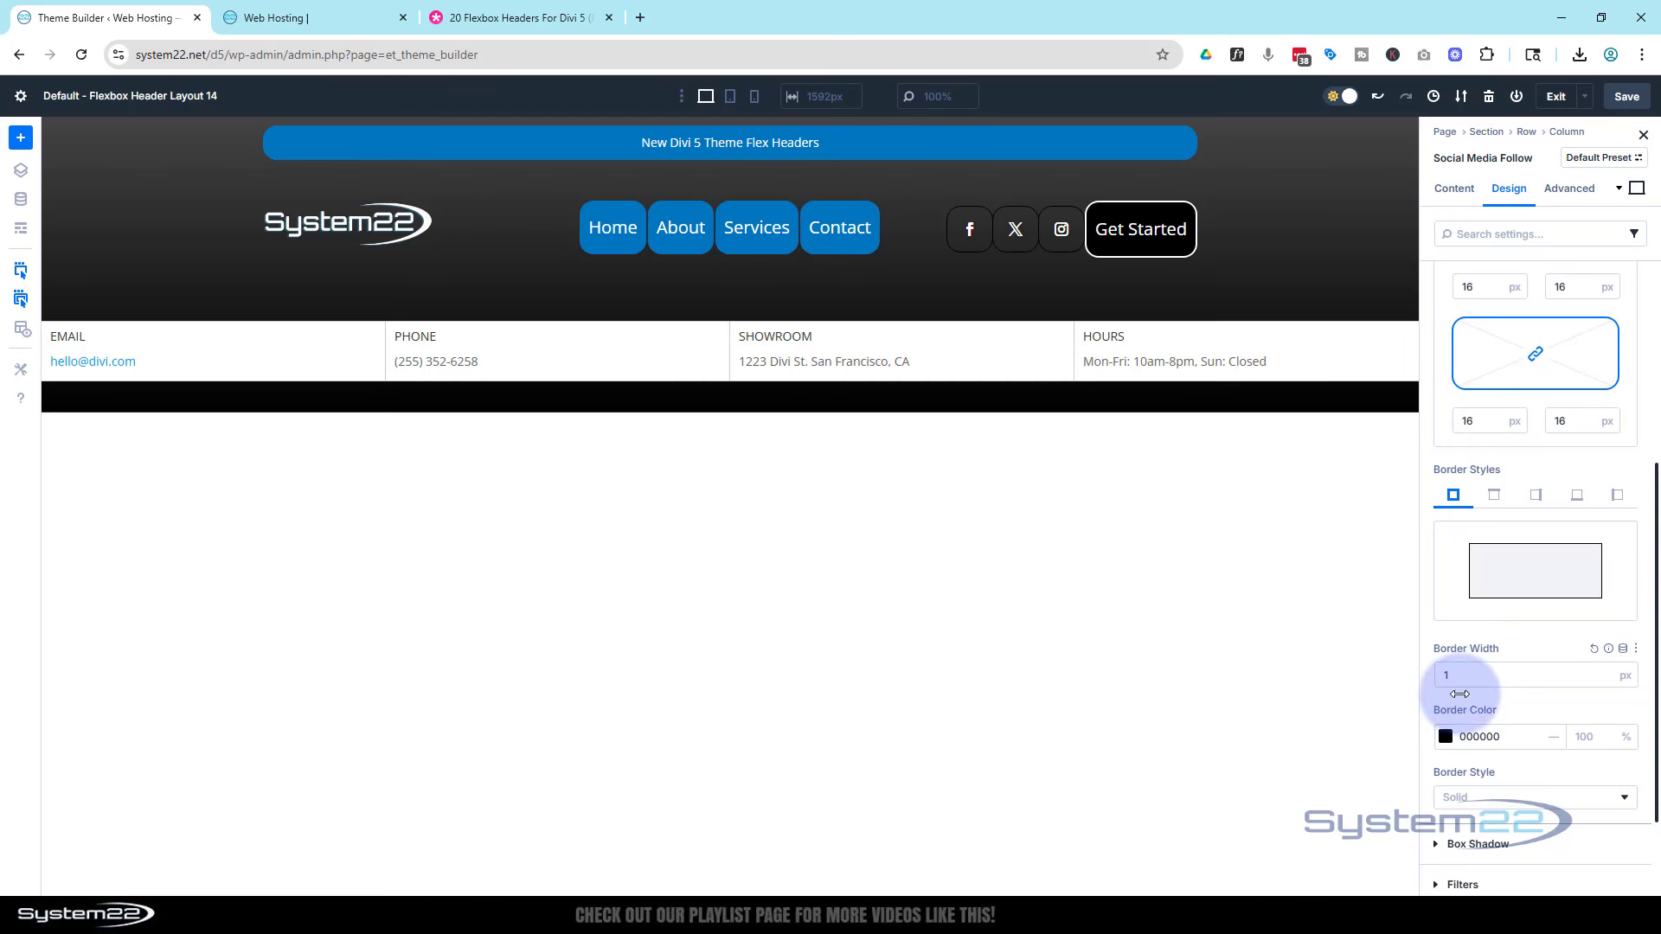
click(1446, 737)
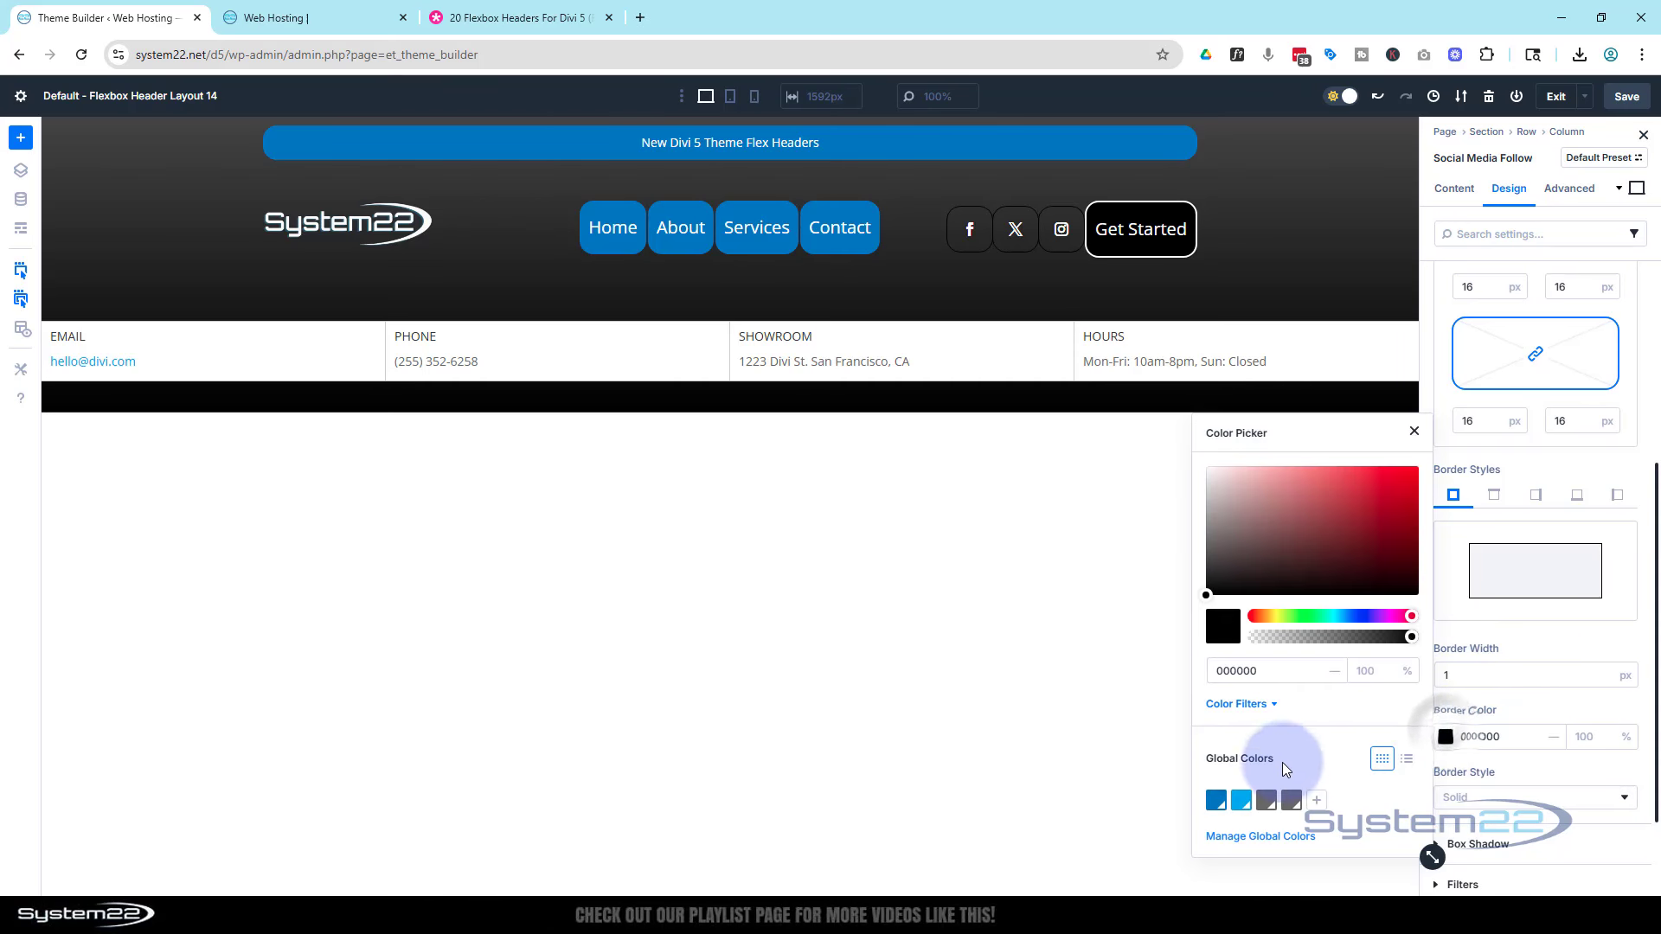
click(1216, 801)
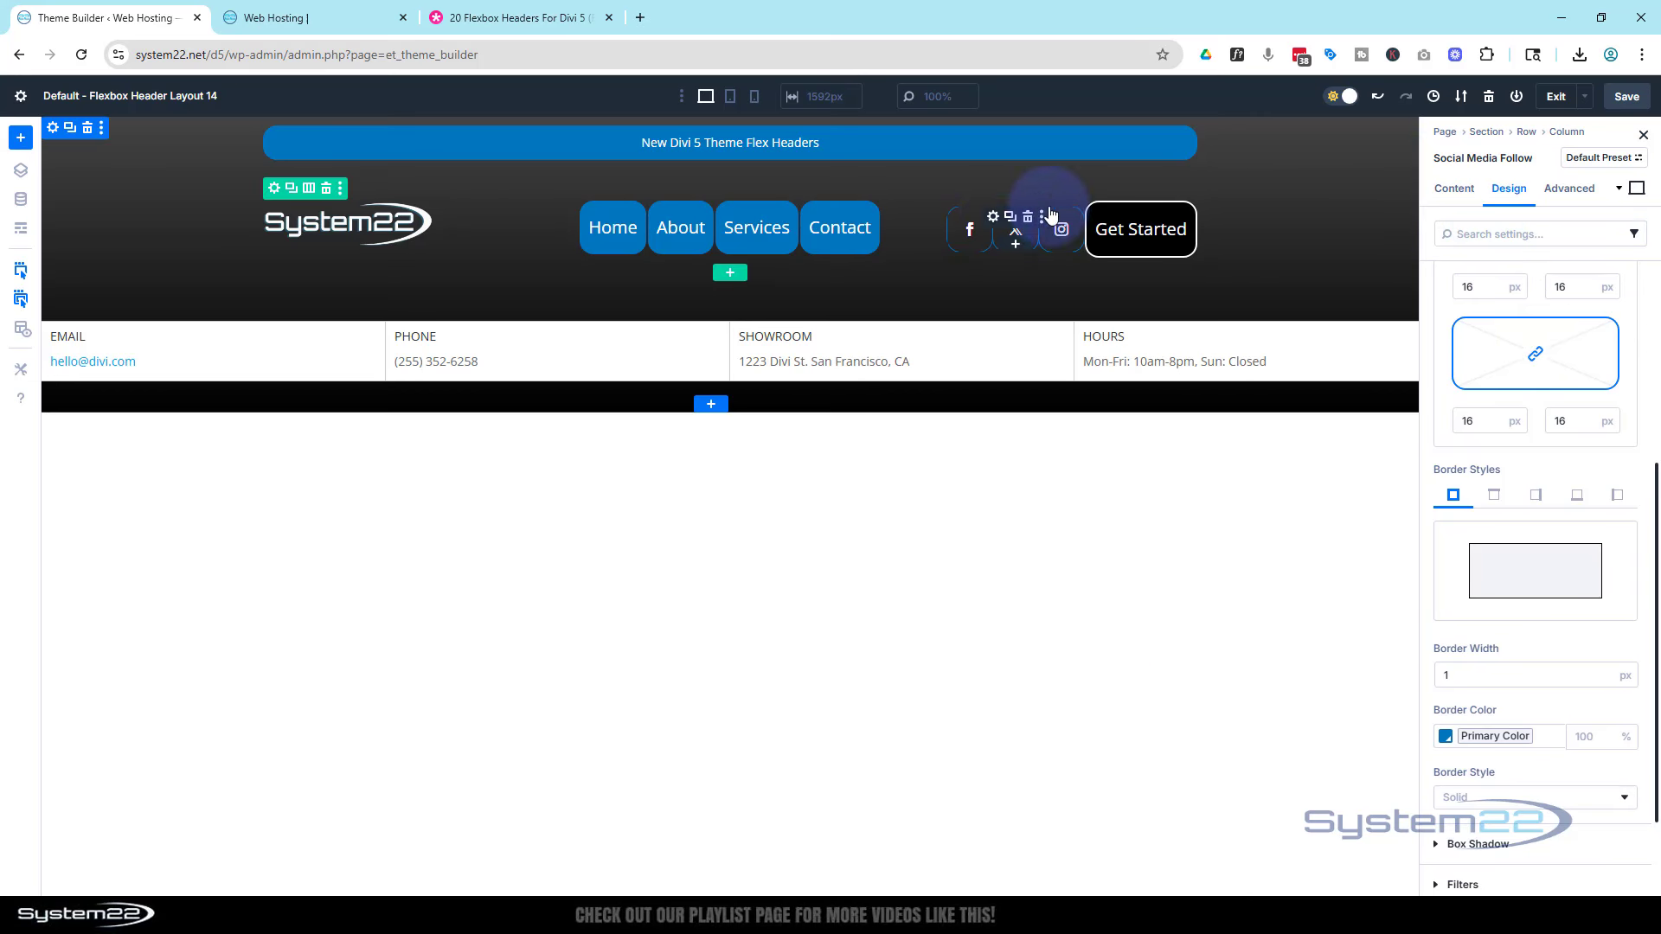
- Set the horizontal gap between the social icons to 3 px in the module's Flex layout
scroll(1520, 398, up, 4)
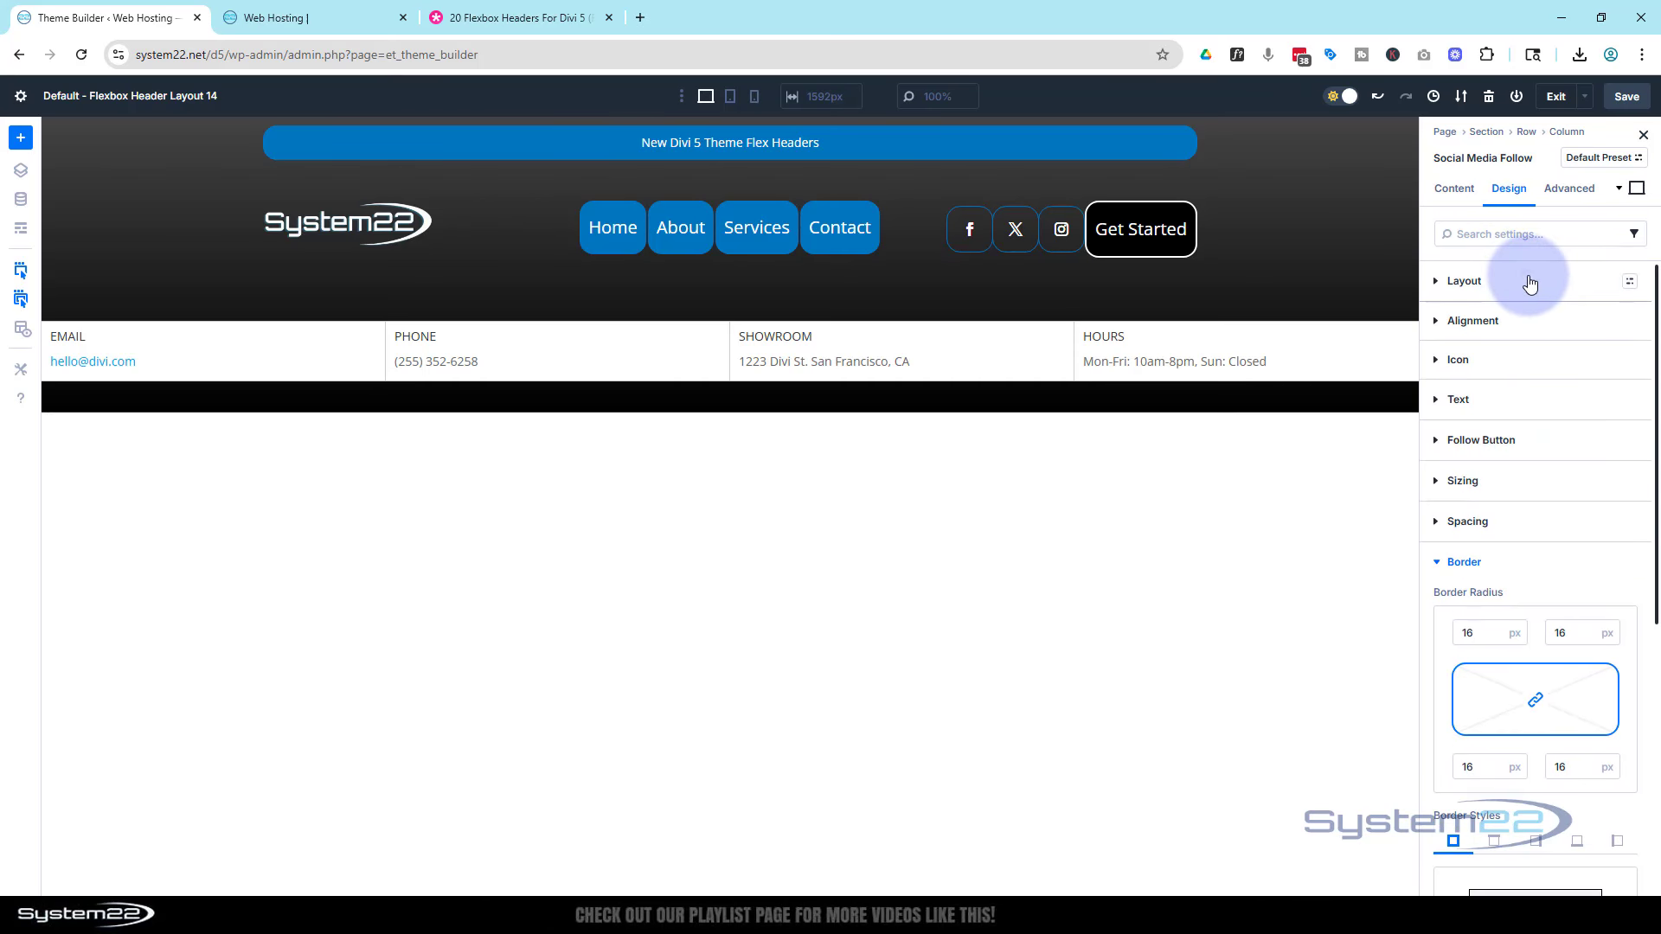
click(1529, 282)
click(1472, 397)
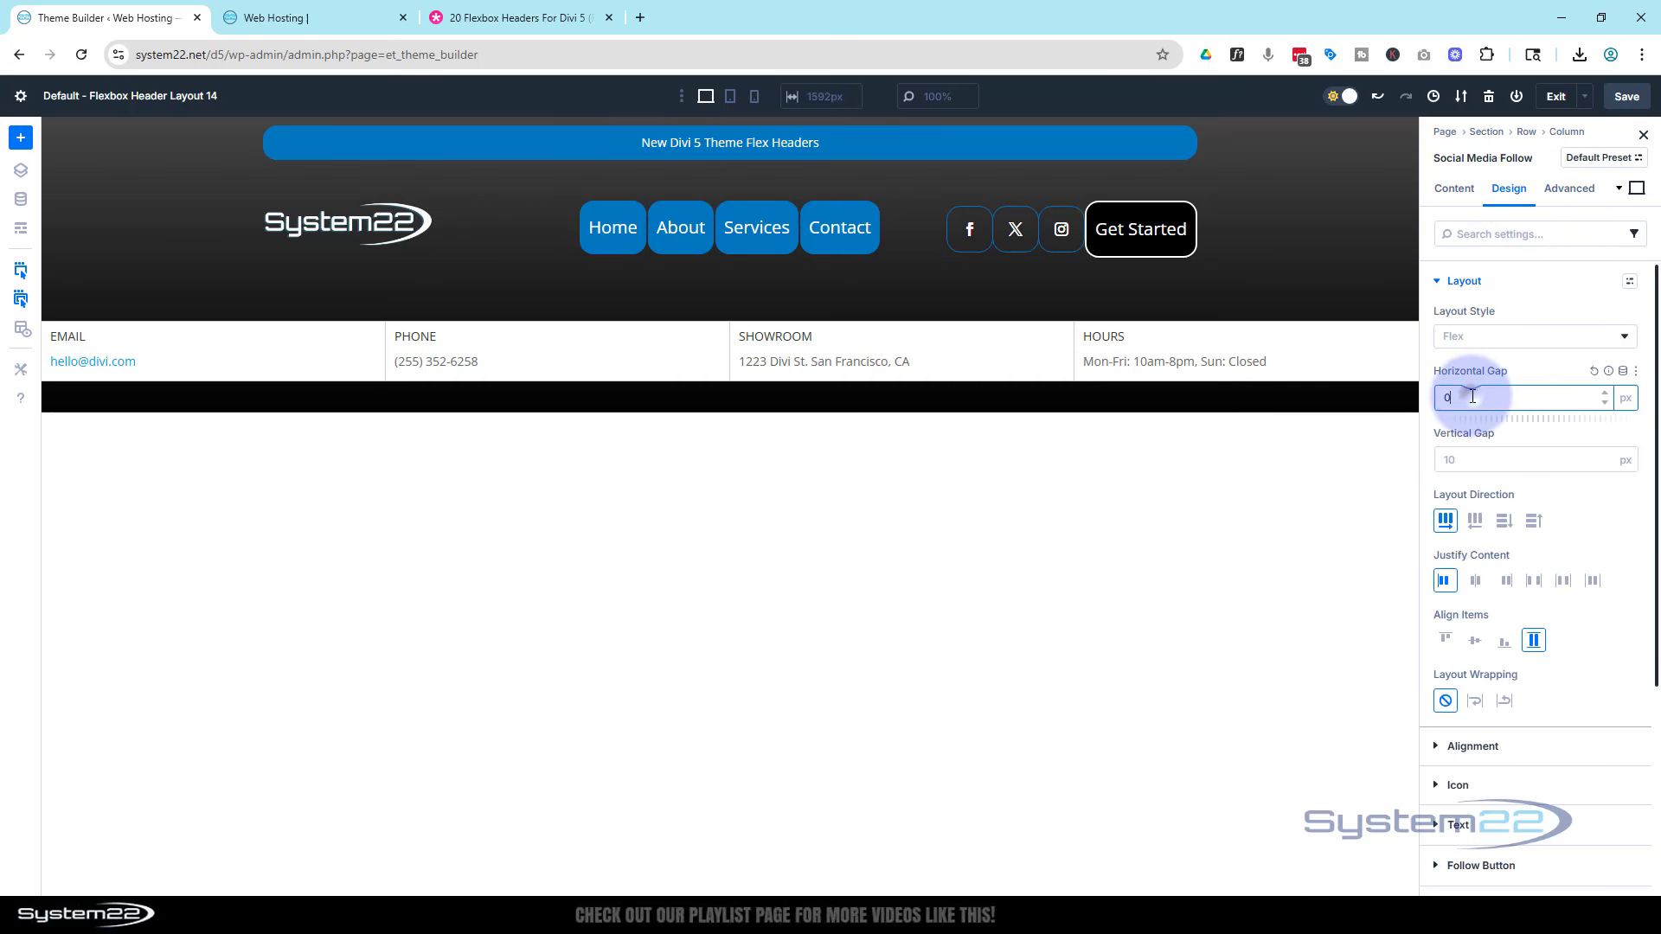
click(1605, 393)
click(1605, 393)
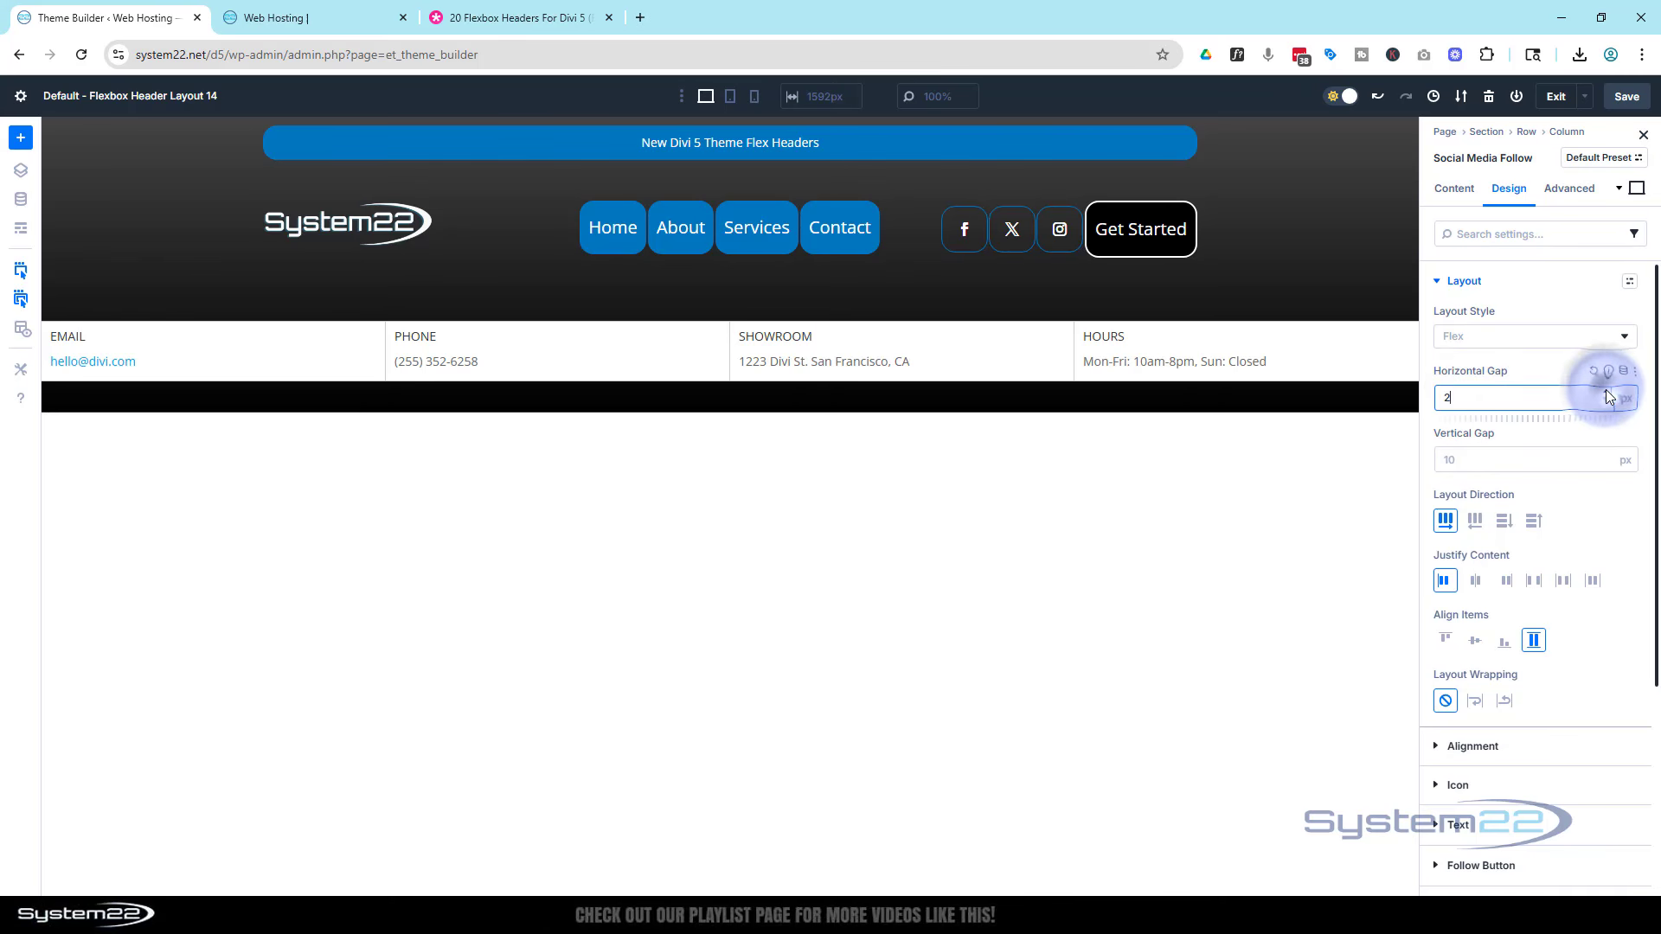
click(1608, 394)
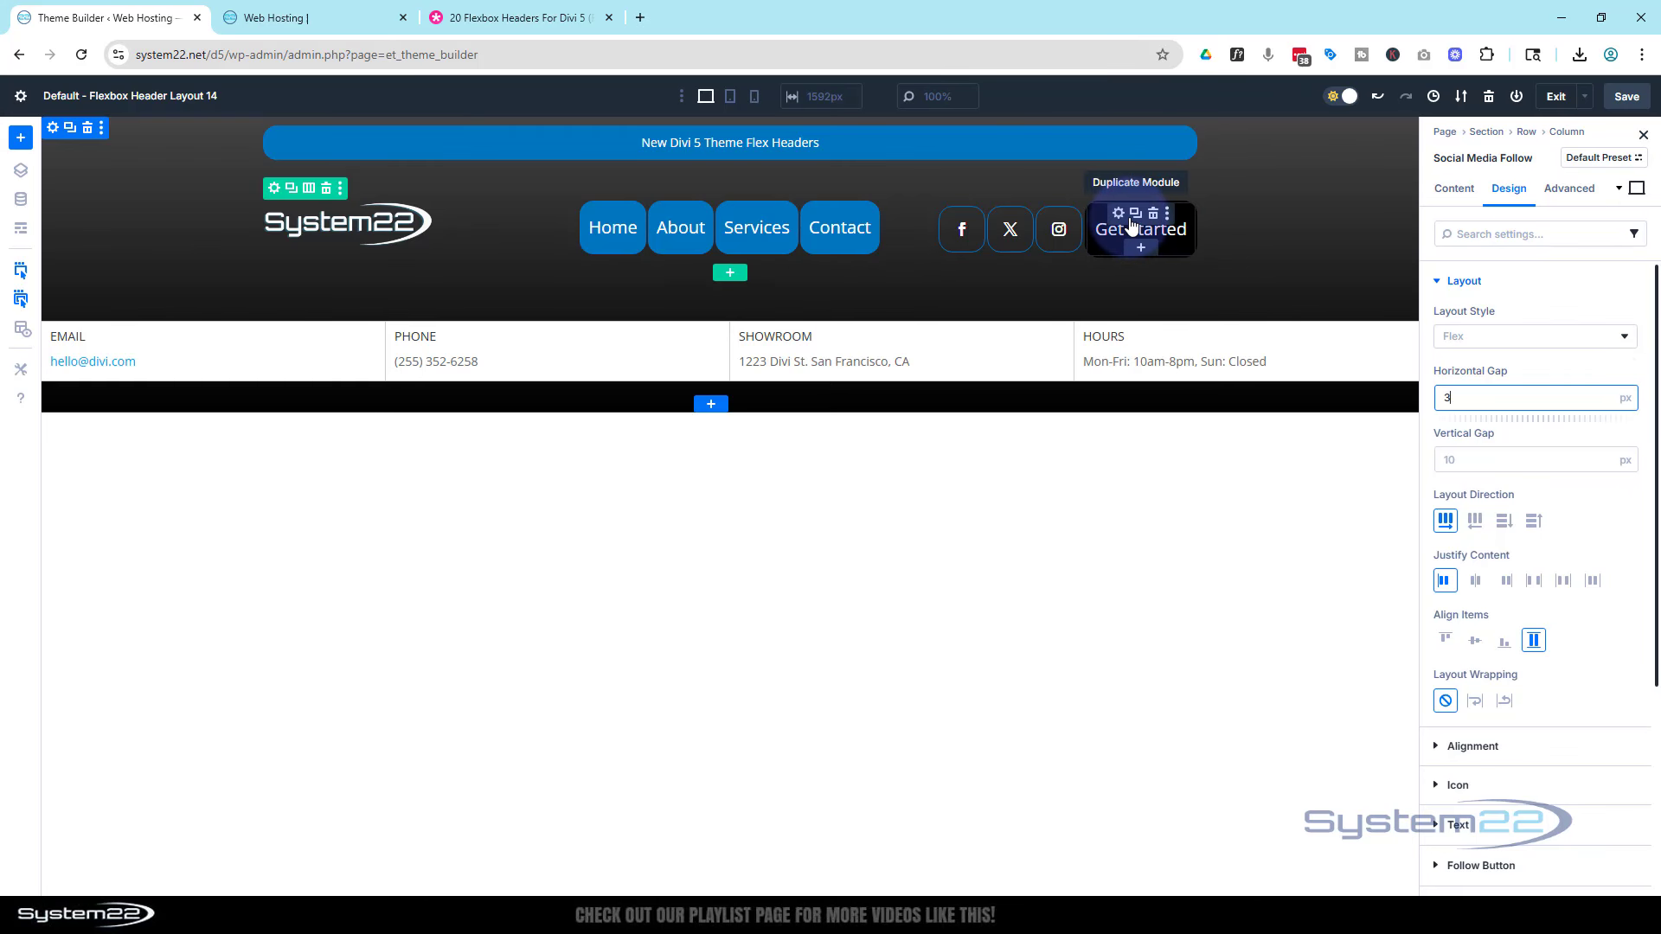
- Change the Get Started button's text to "Our Shop"
click(1120, 216)
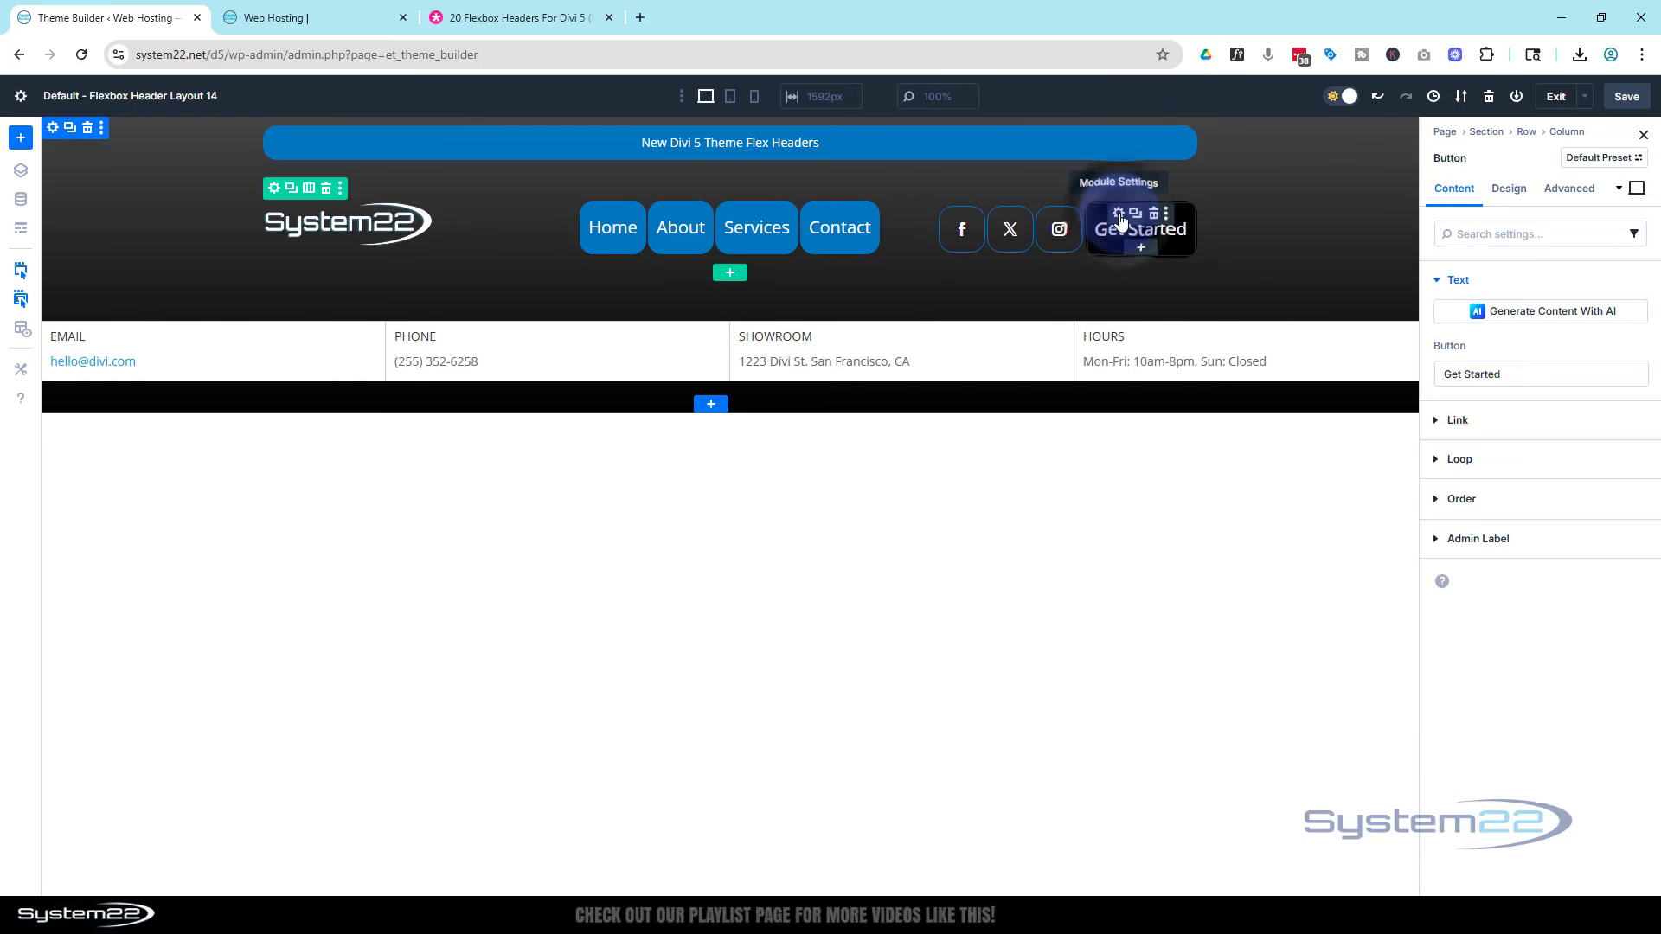
drag(1518, 374, 1429, 387)
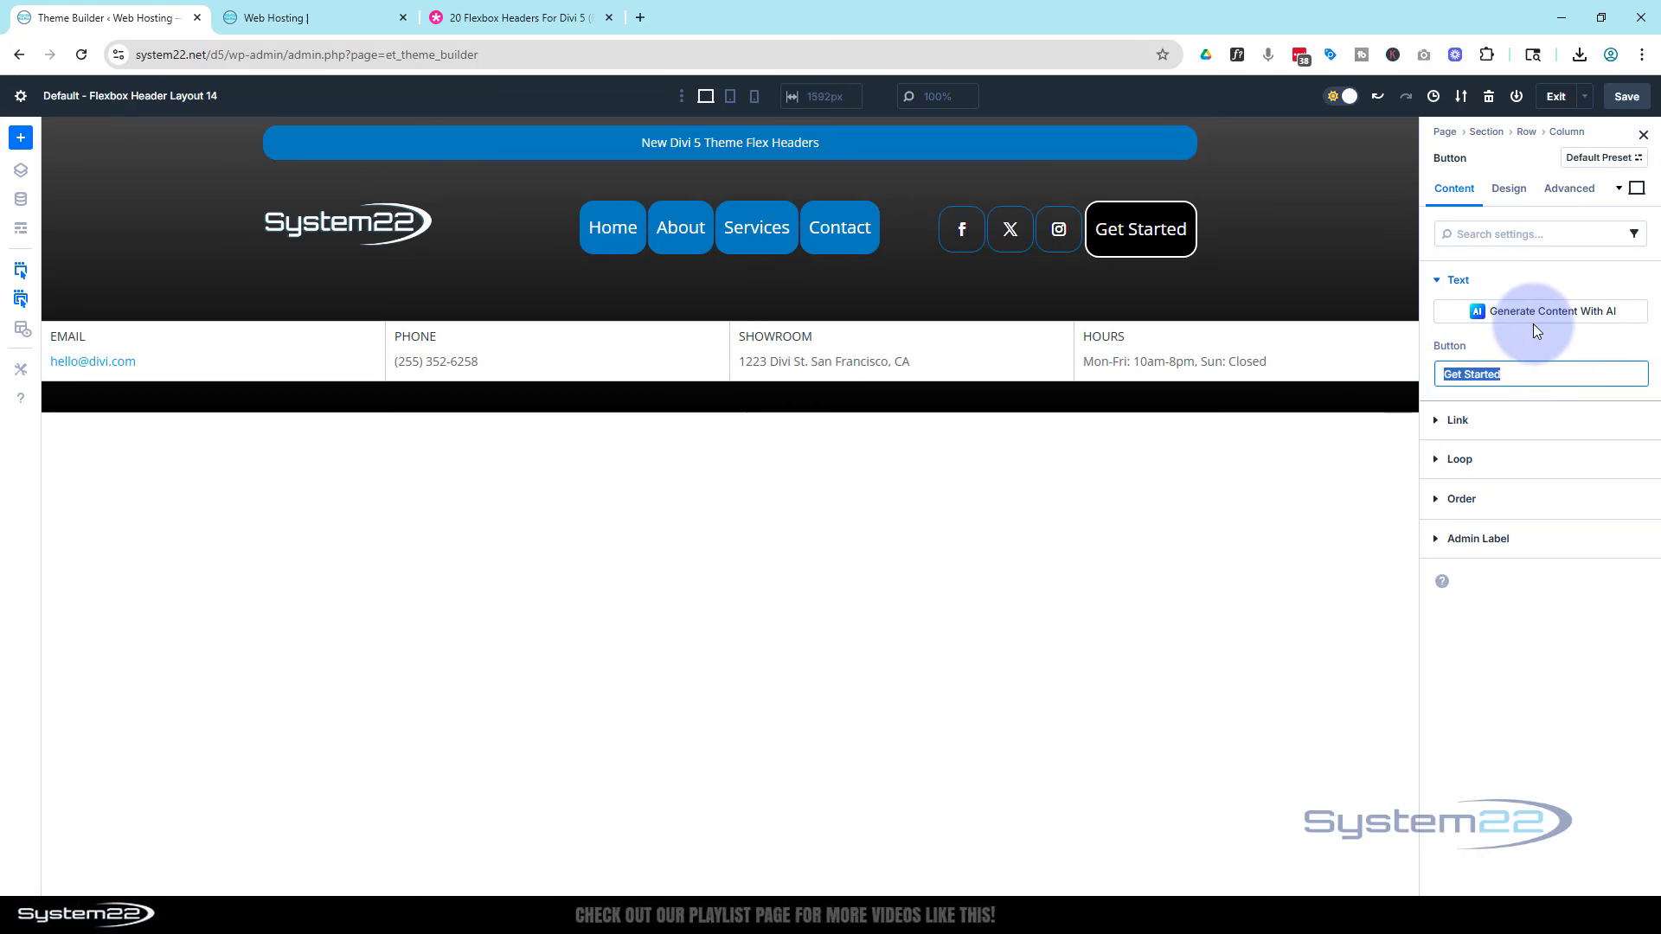
text(Our Shop)
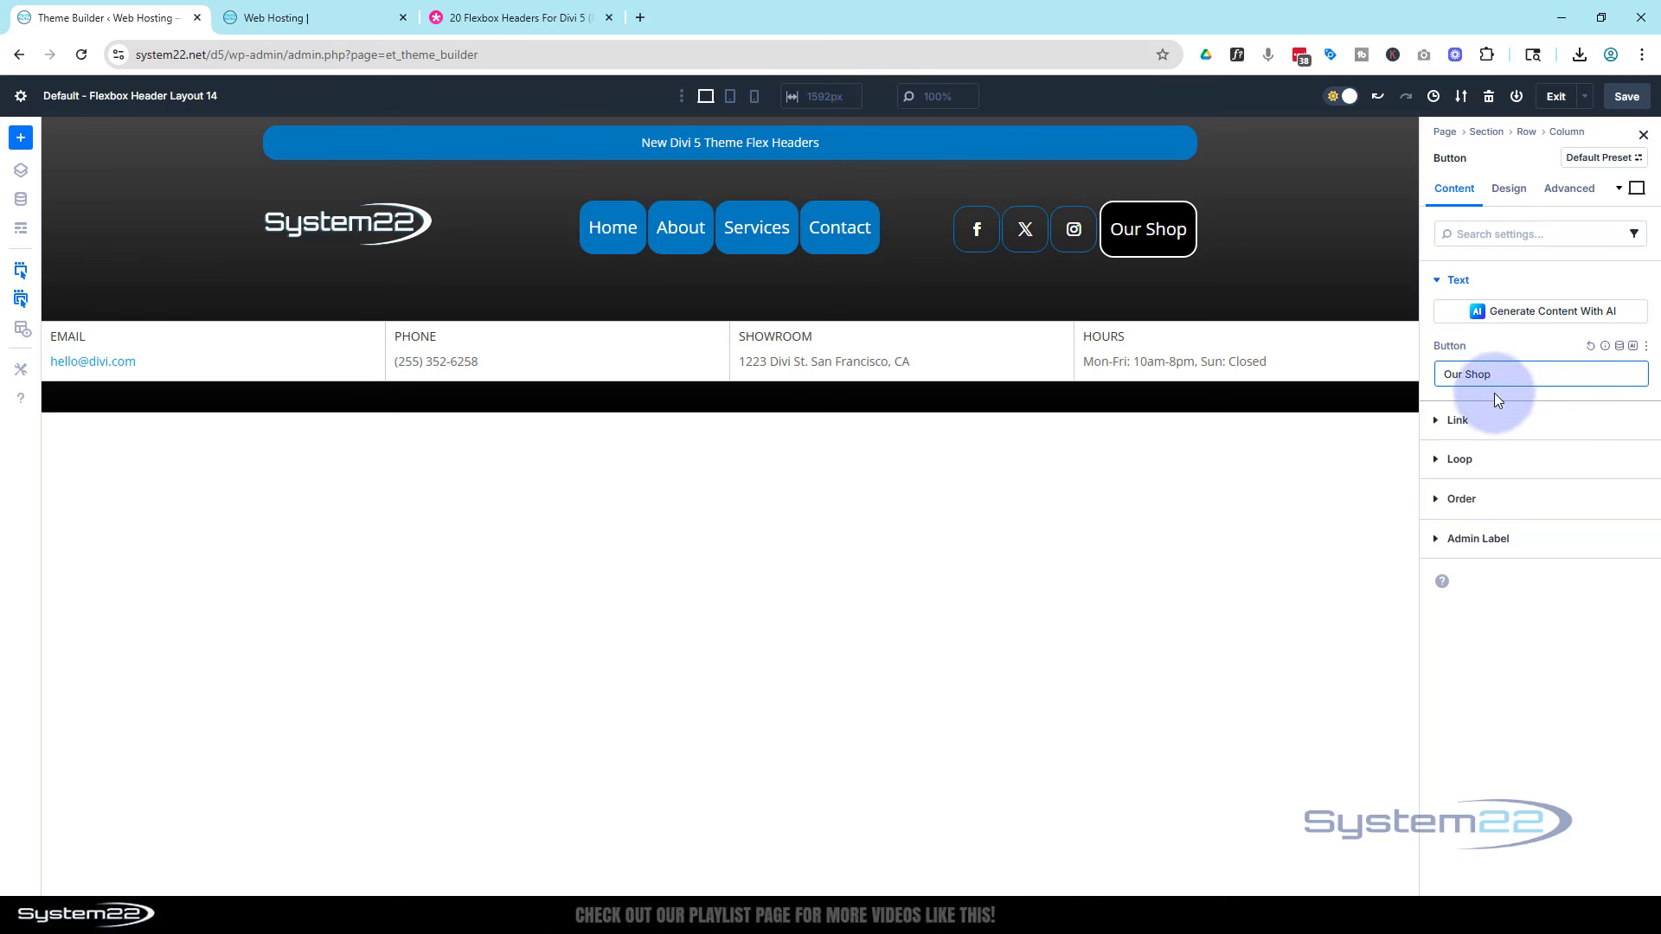
- Set the Our Shop button's link target to In A New Tab
click(1437, 423)
click(1468, 372)
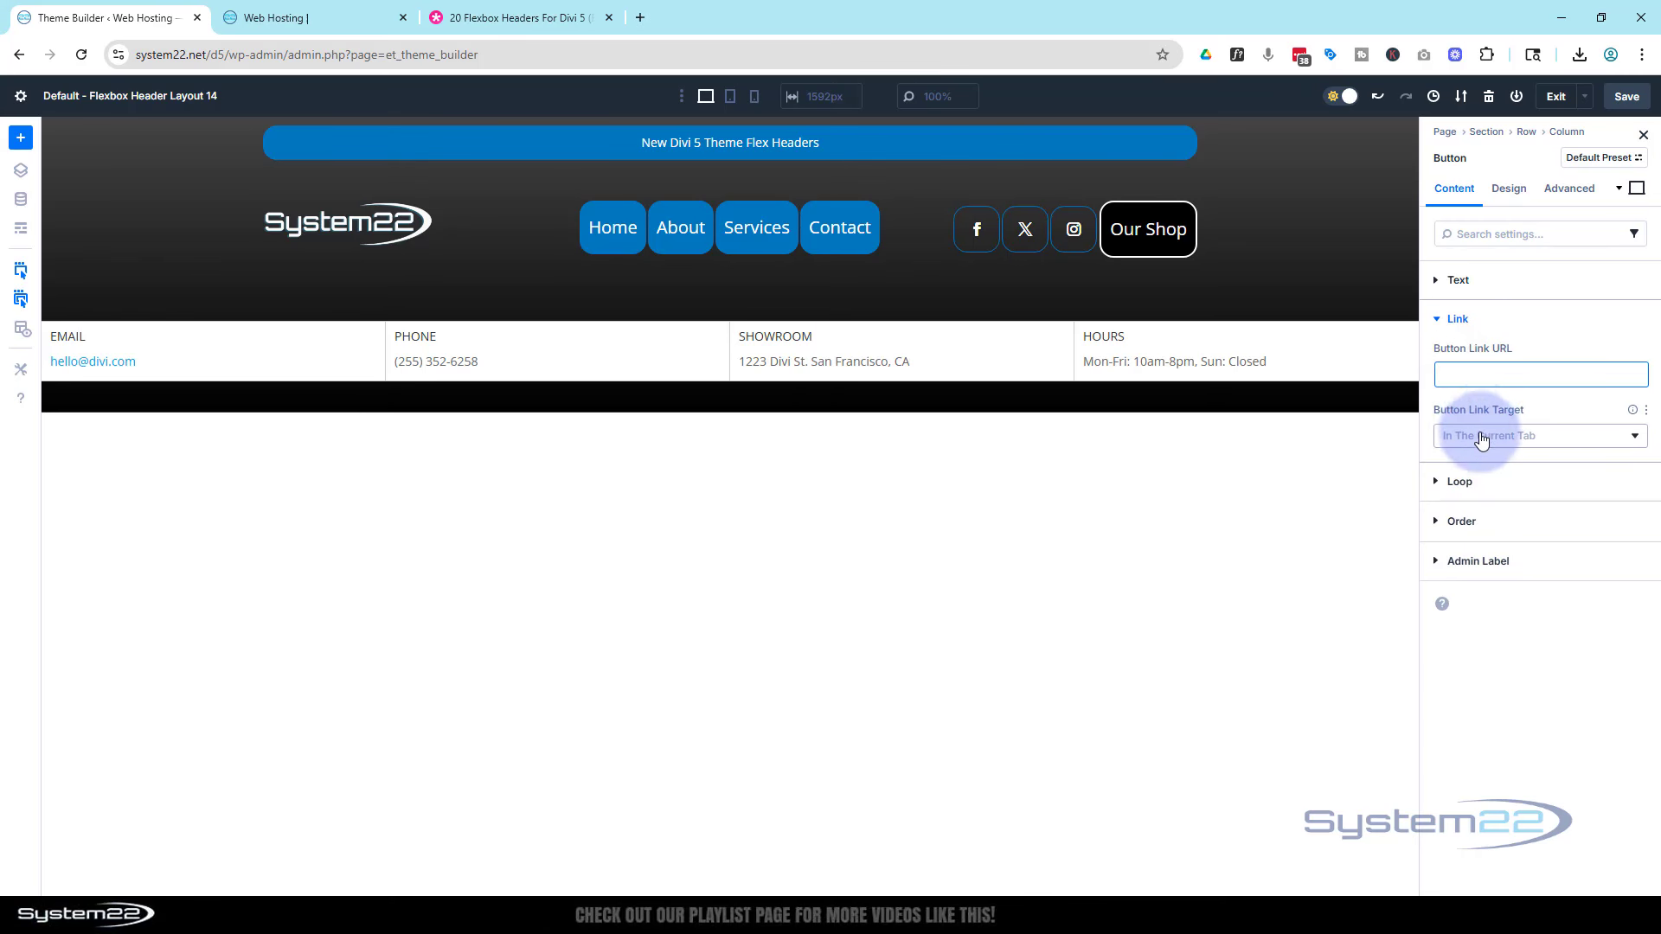
click(1428, 439)
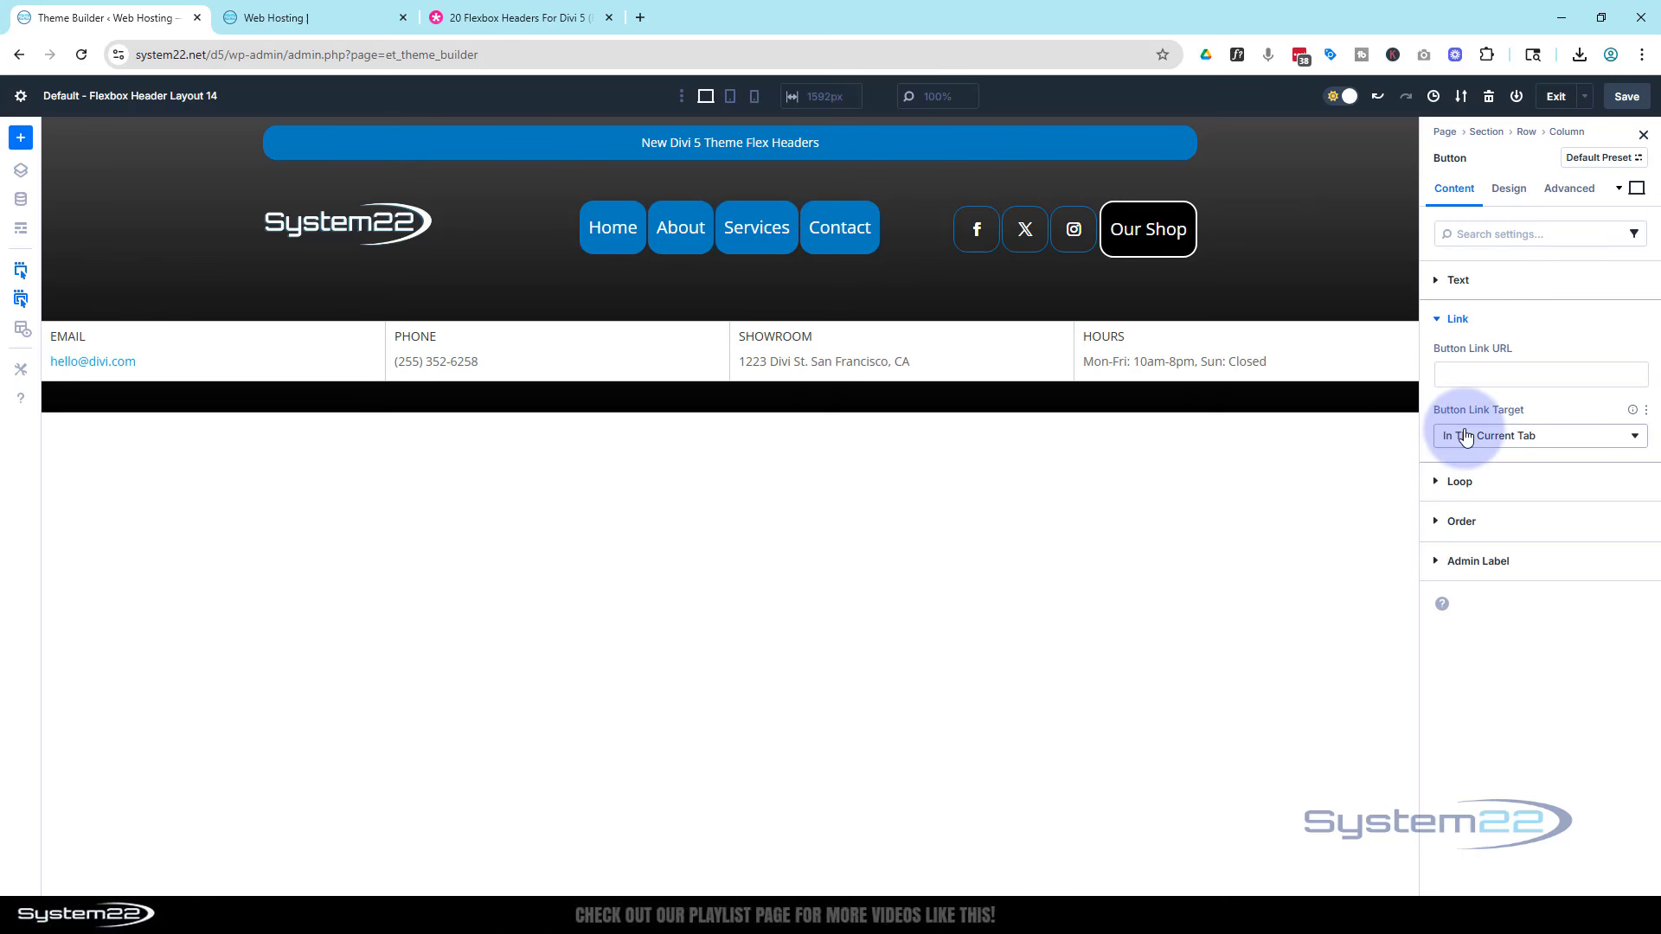
click(1466, 443)
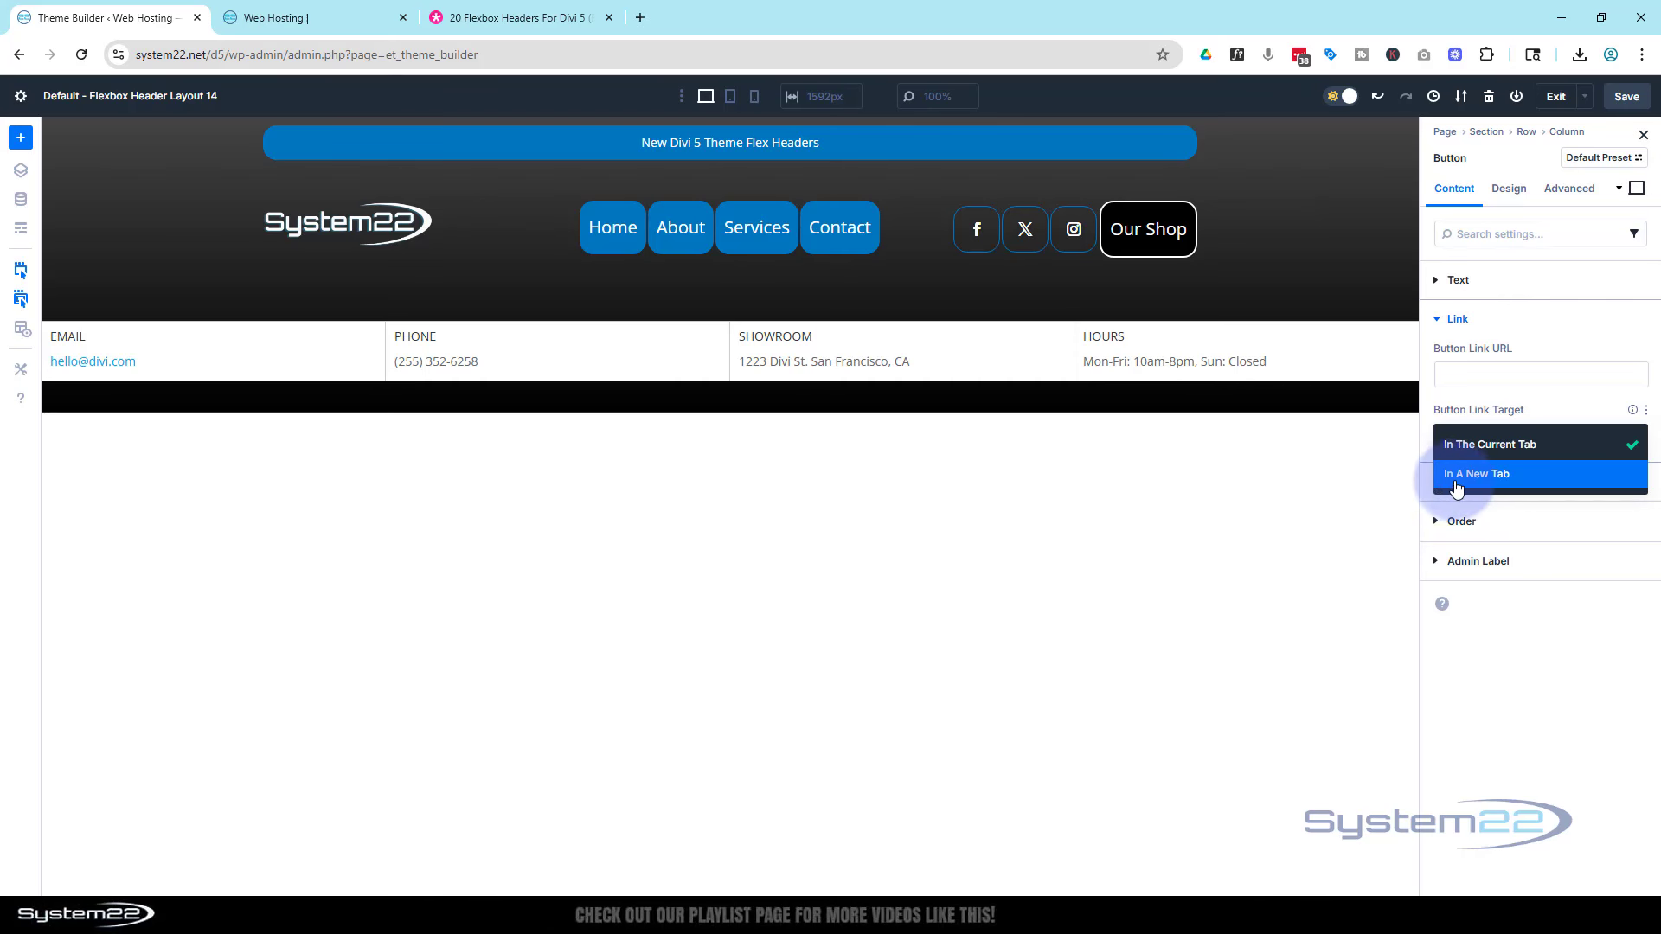
click(1476, 481)
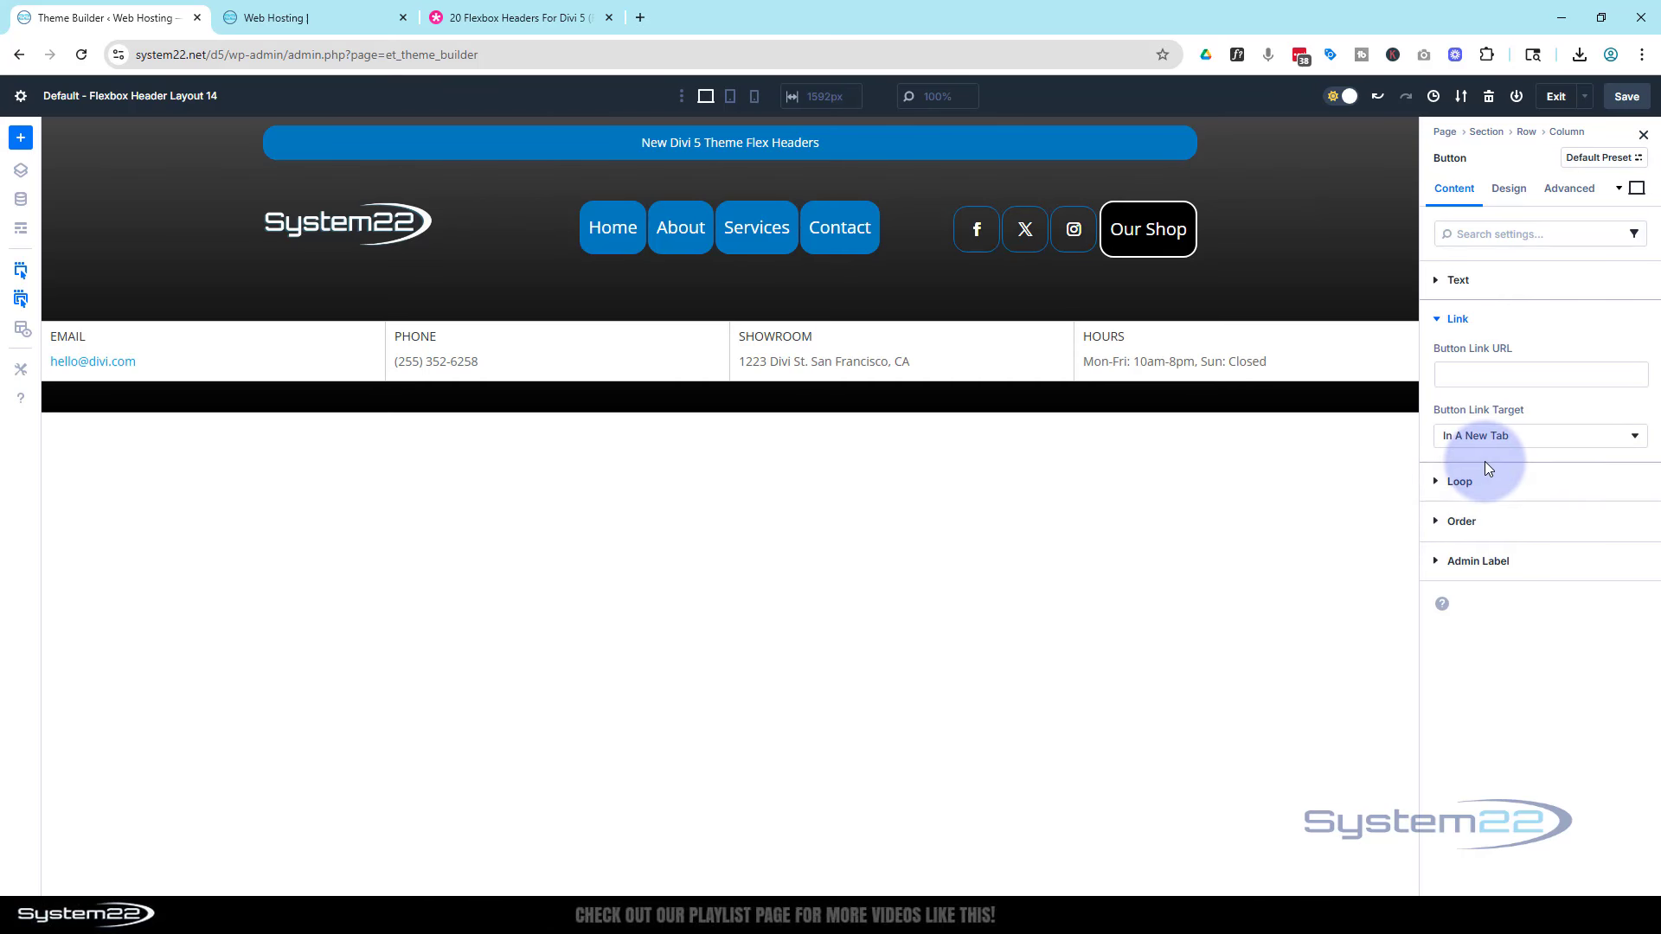
- Set the Our Shop button's background color to dark navy 060145
click(1509, 188)
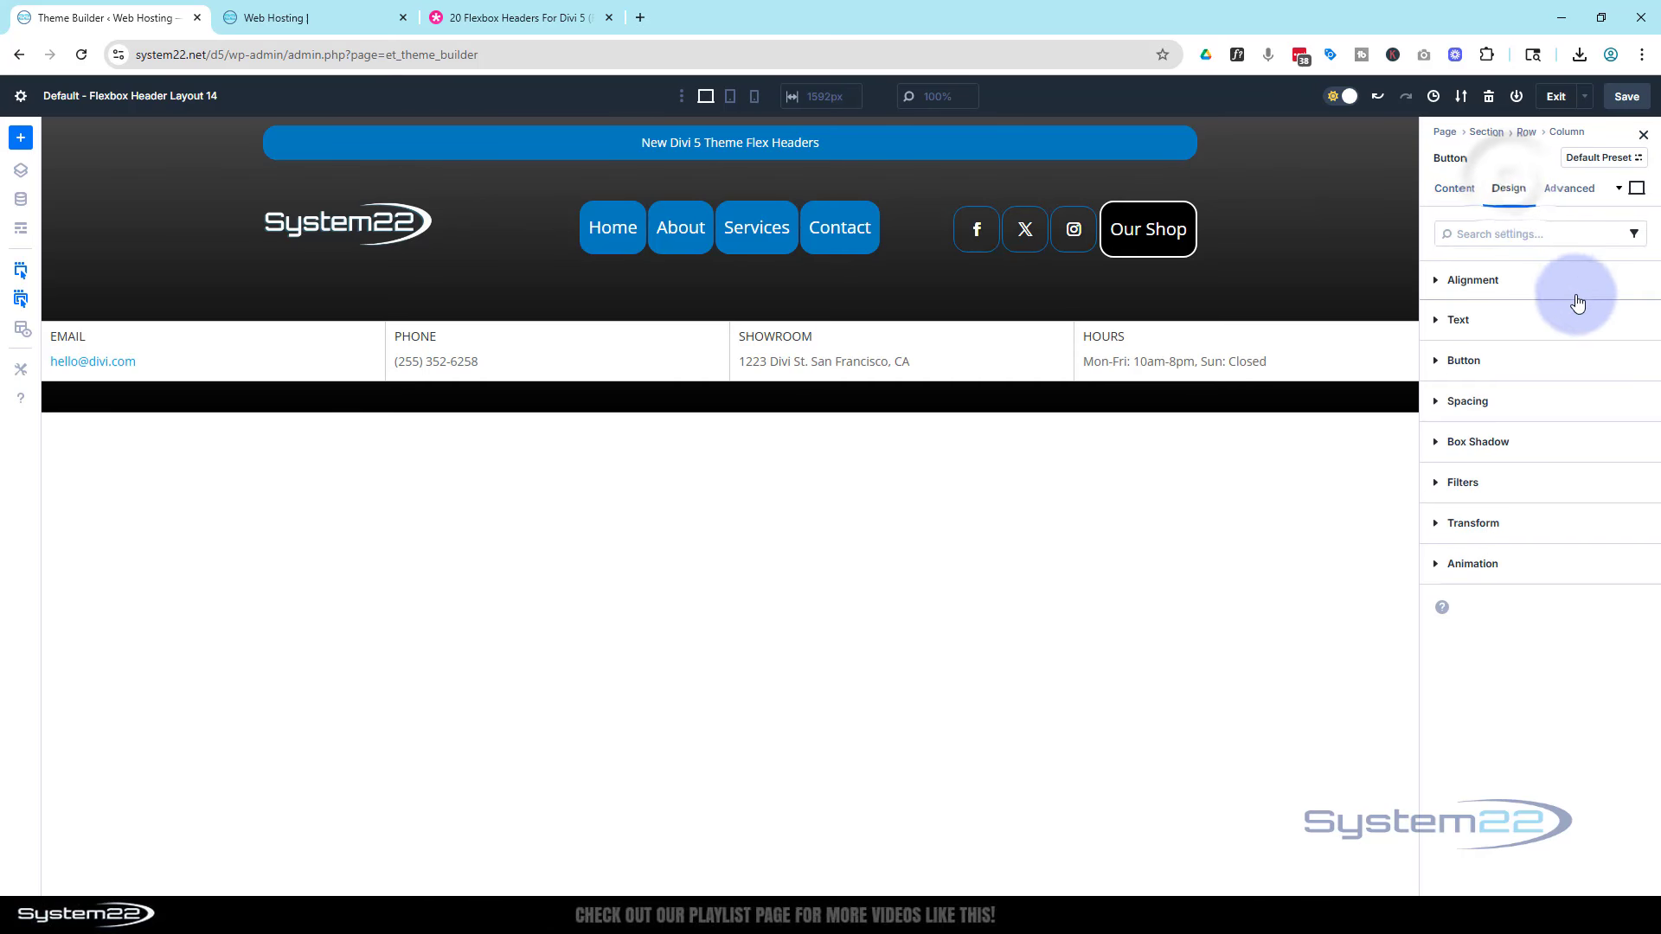
click(1438, 361)
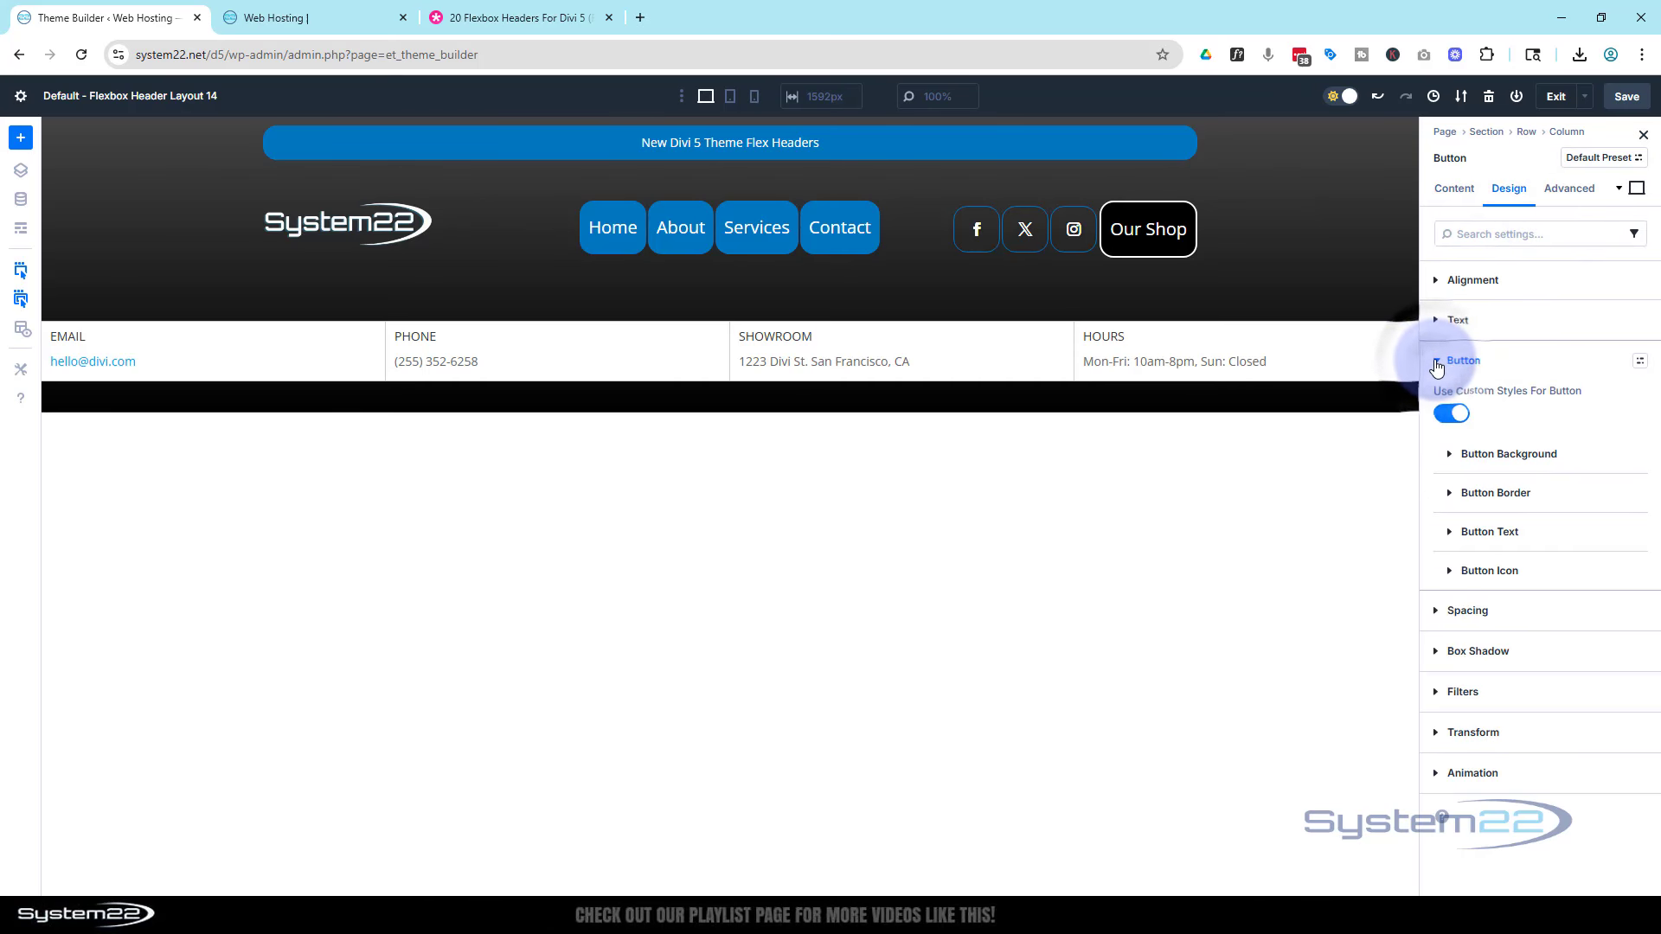
click(1452, 457)
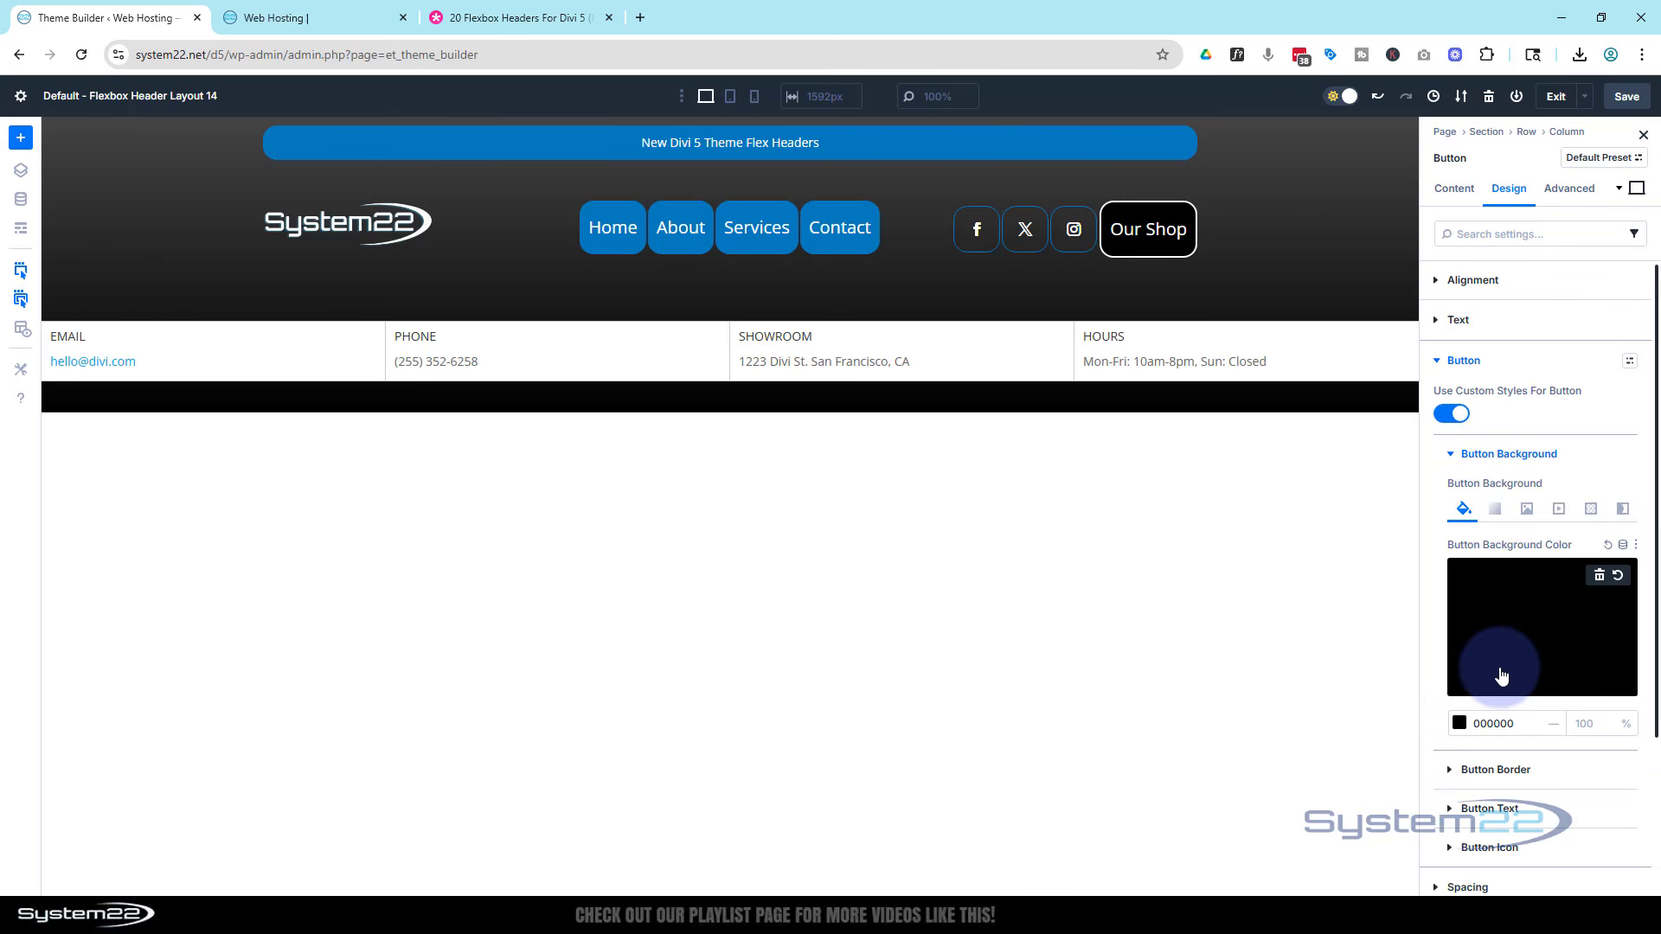
double_click(1521, 727)
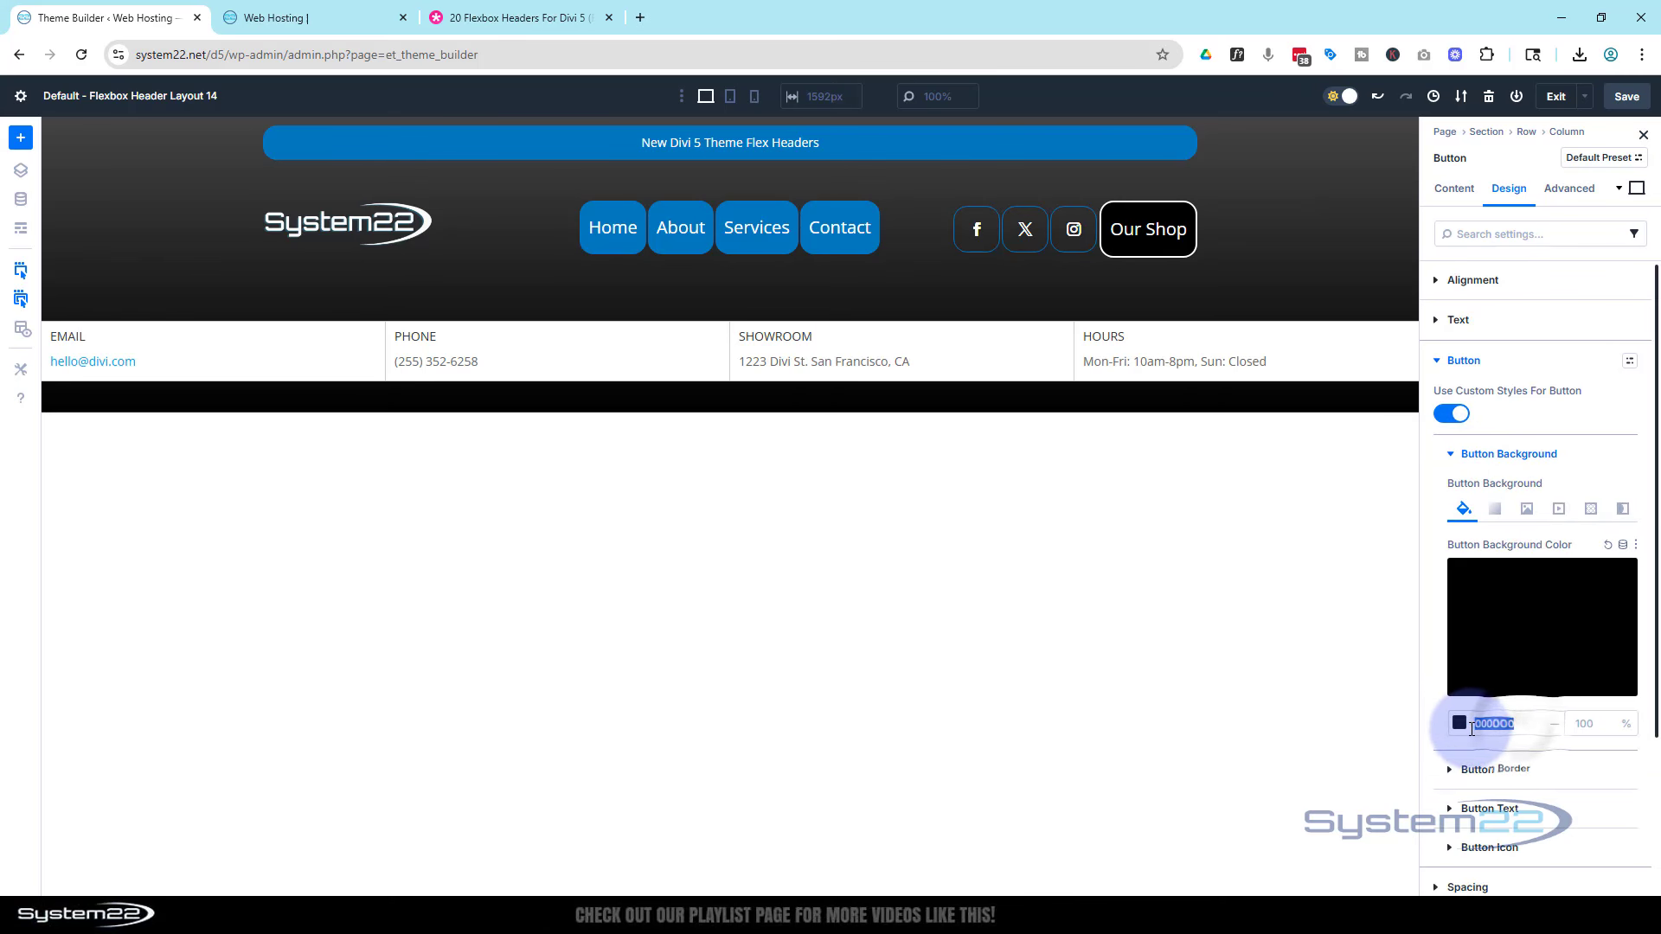
text(060145)
key(Return)
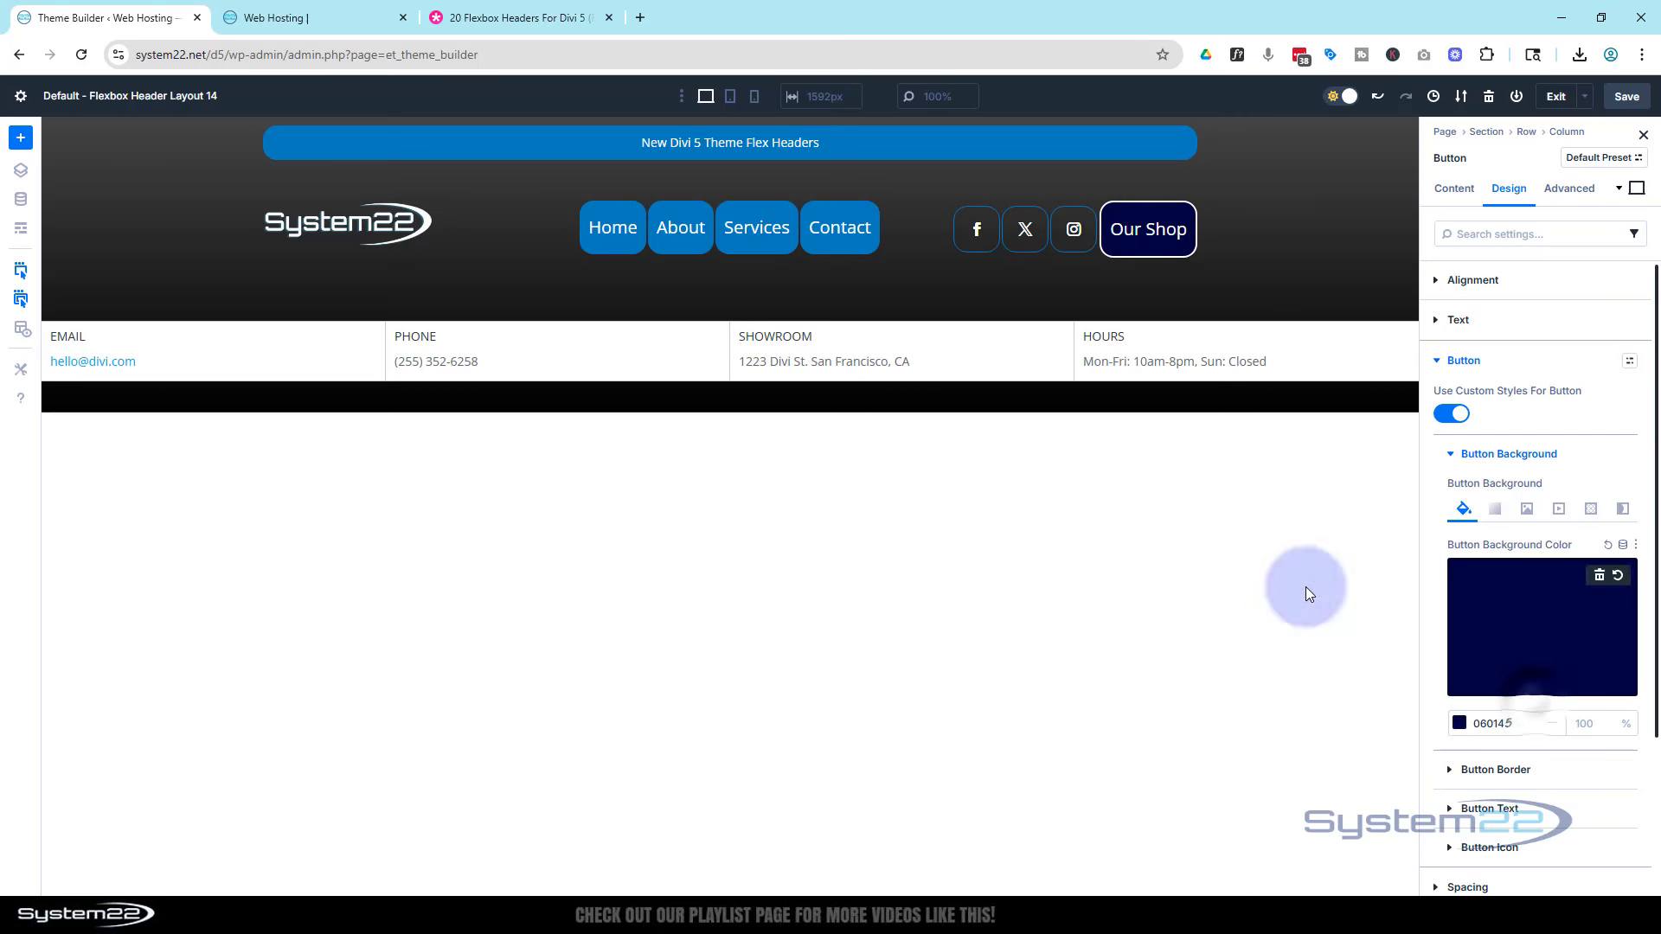
- Set the Our Shop button's border width to 0 px in the Hover state settings
click(1636, 190)
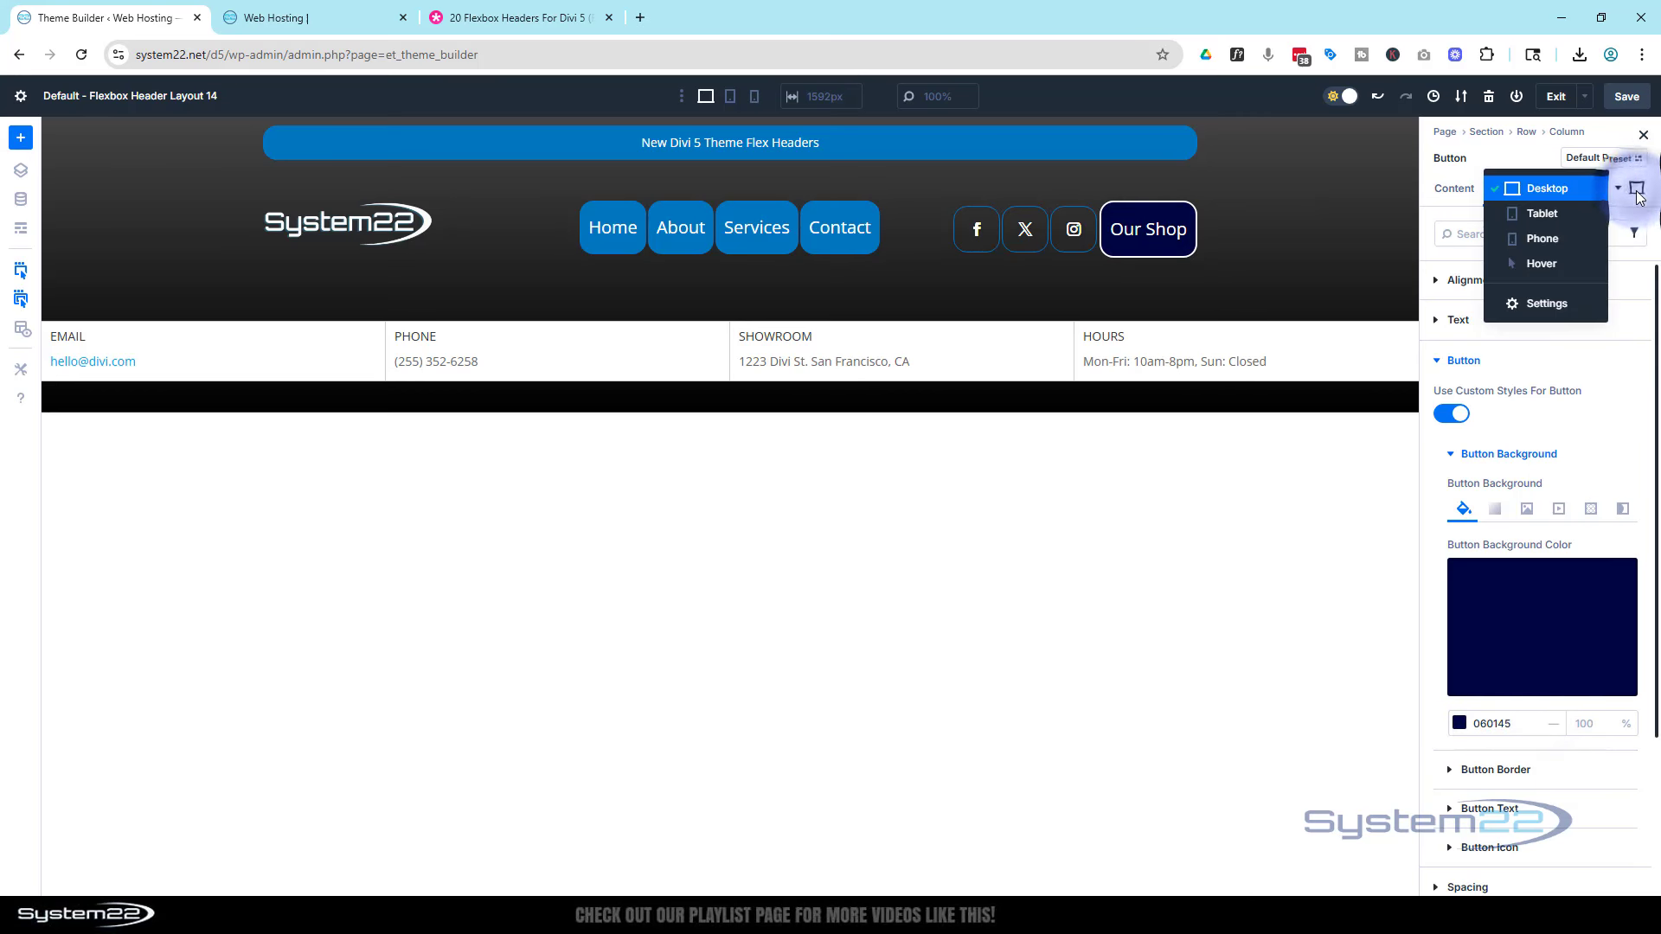
click(1562, 274)
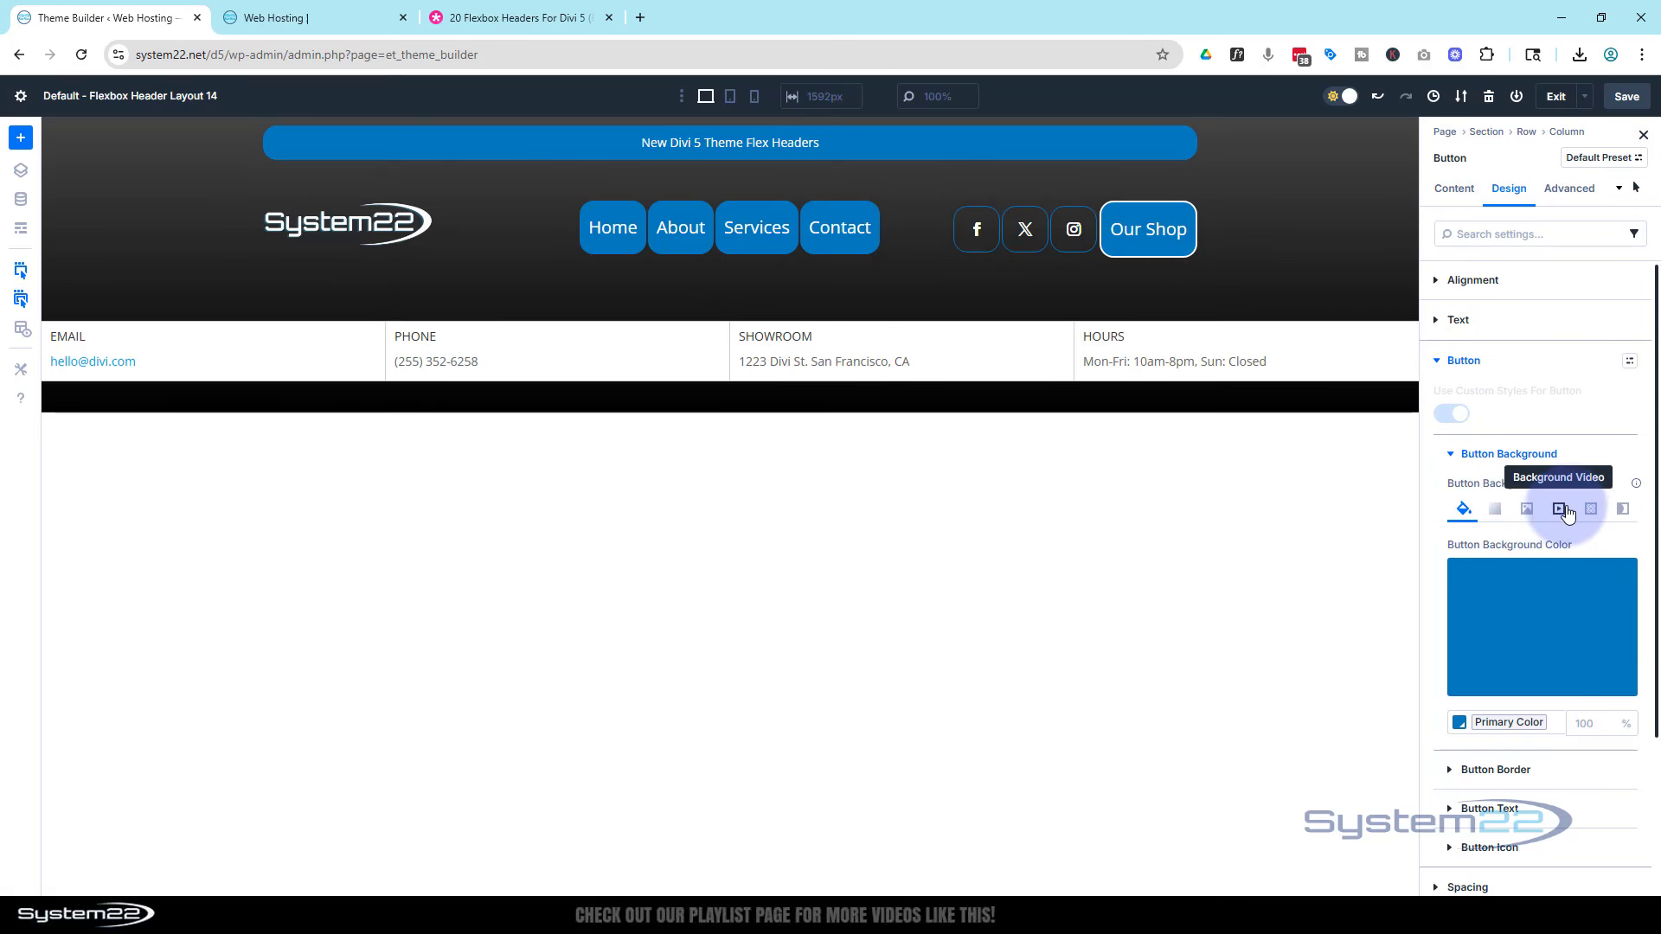
scroll(1572, 512, down, 3)
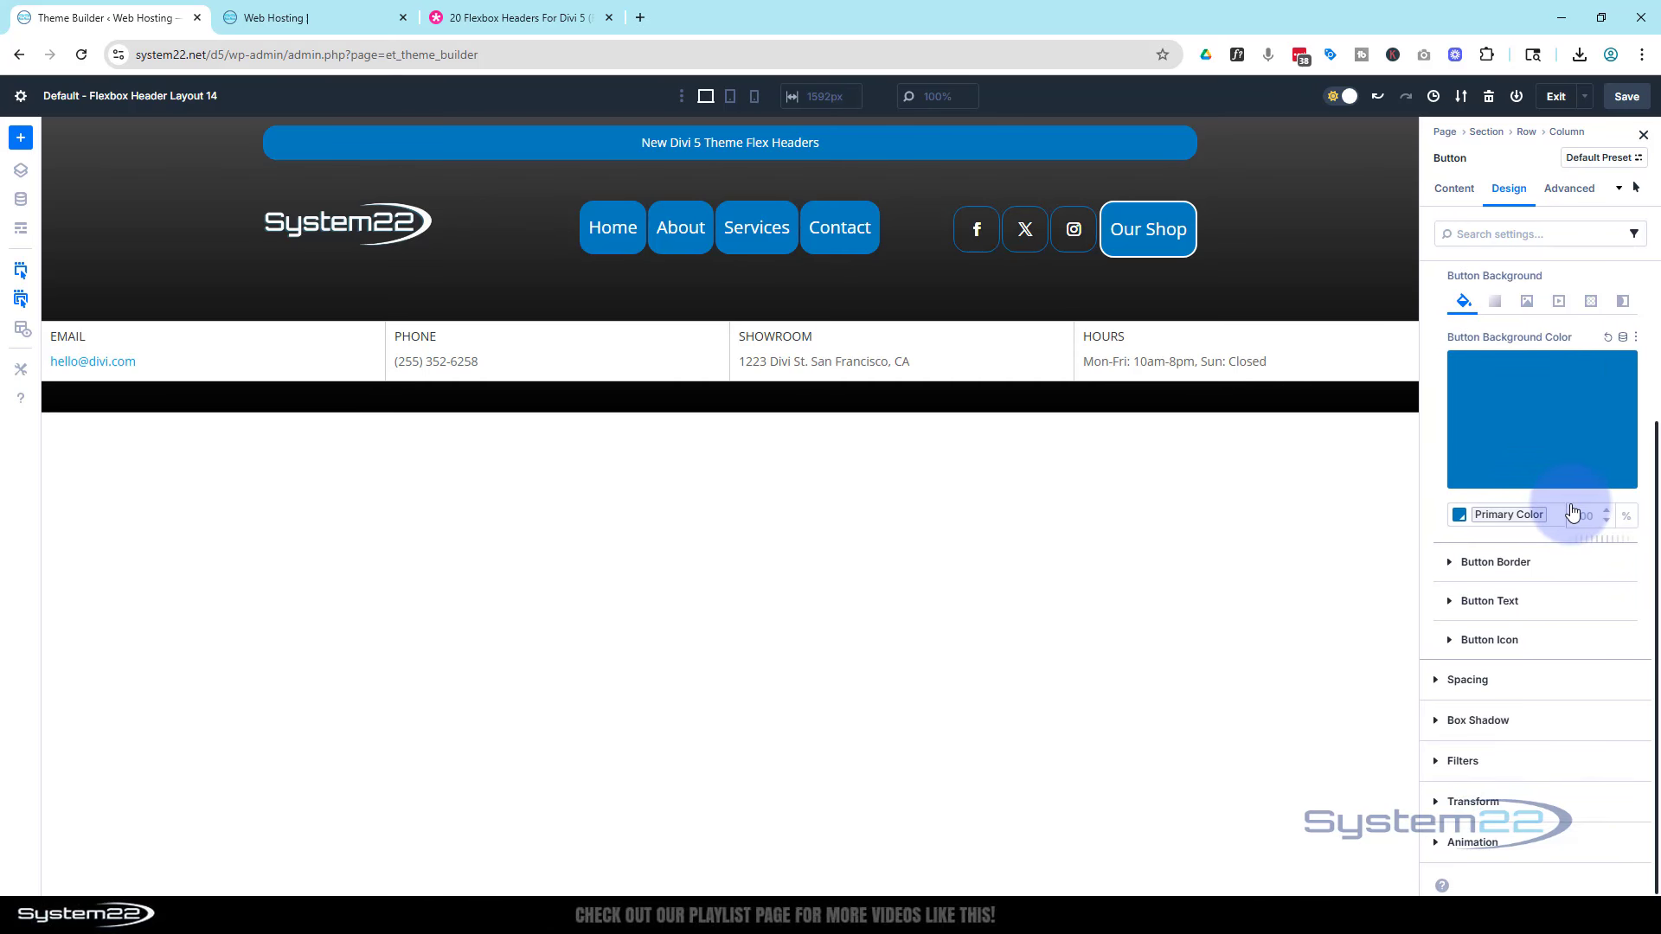
click(1449, 563)
scroll(1543, 597, down, 3)
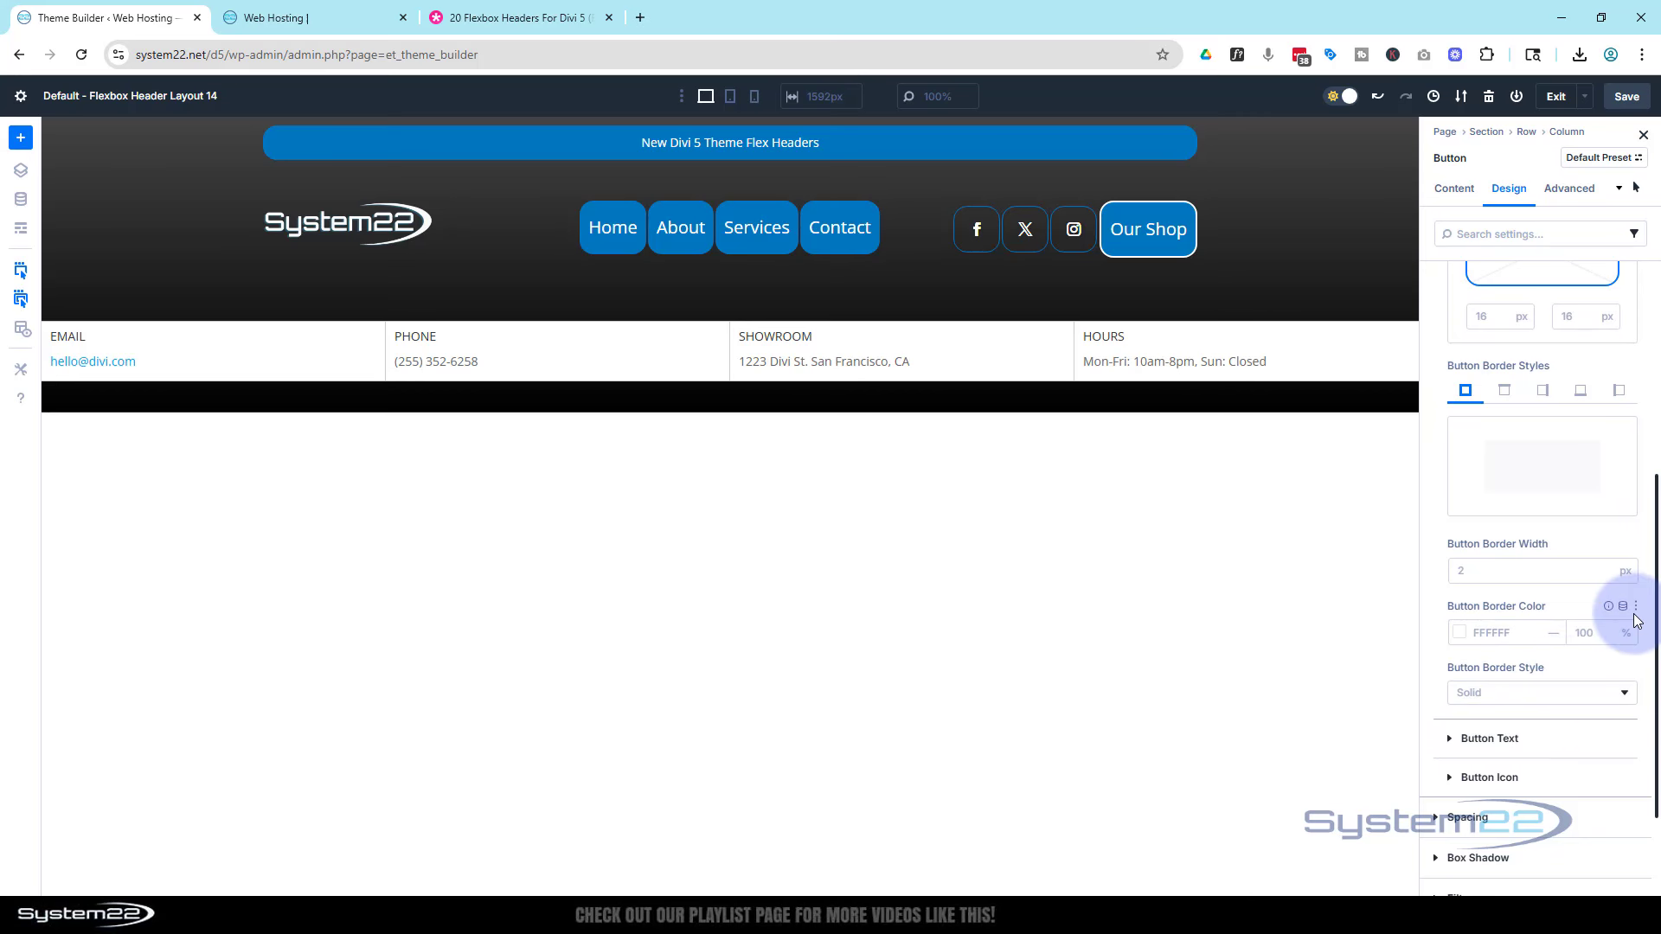
click(1605, 578)
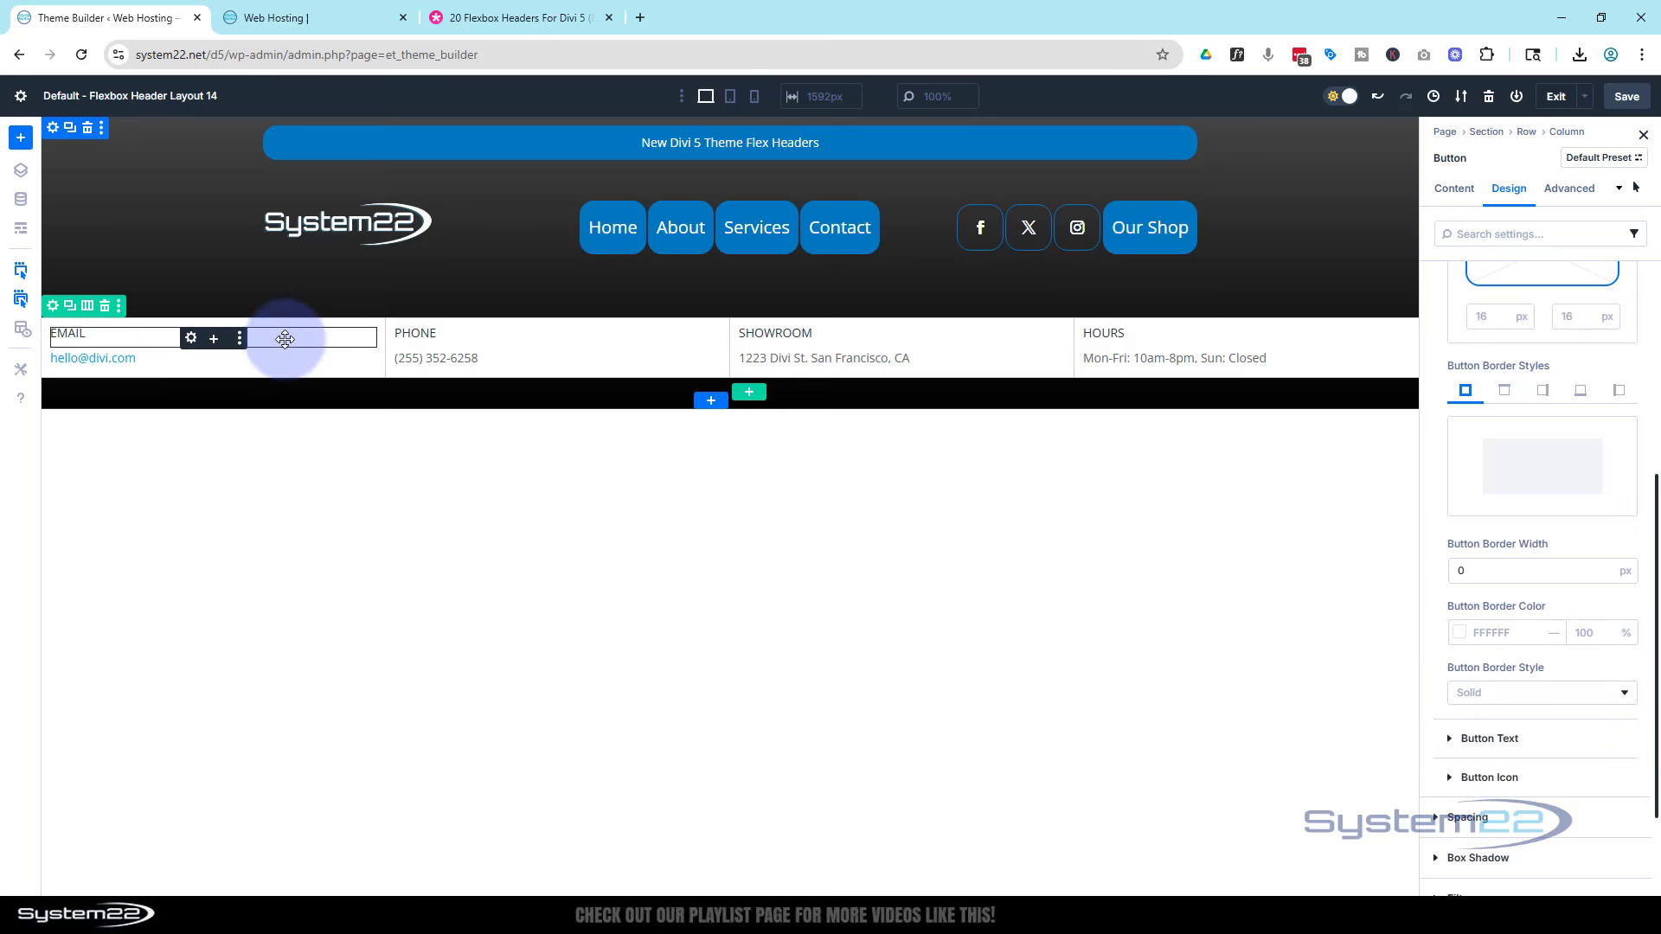
- Set the background color of the Email column in the contact details row to 060145
click(53, 306)
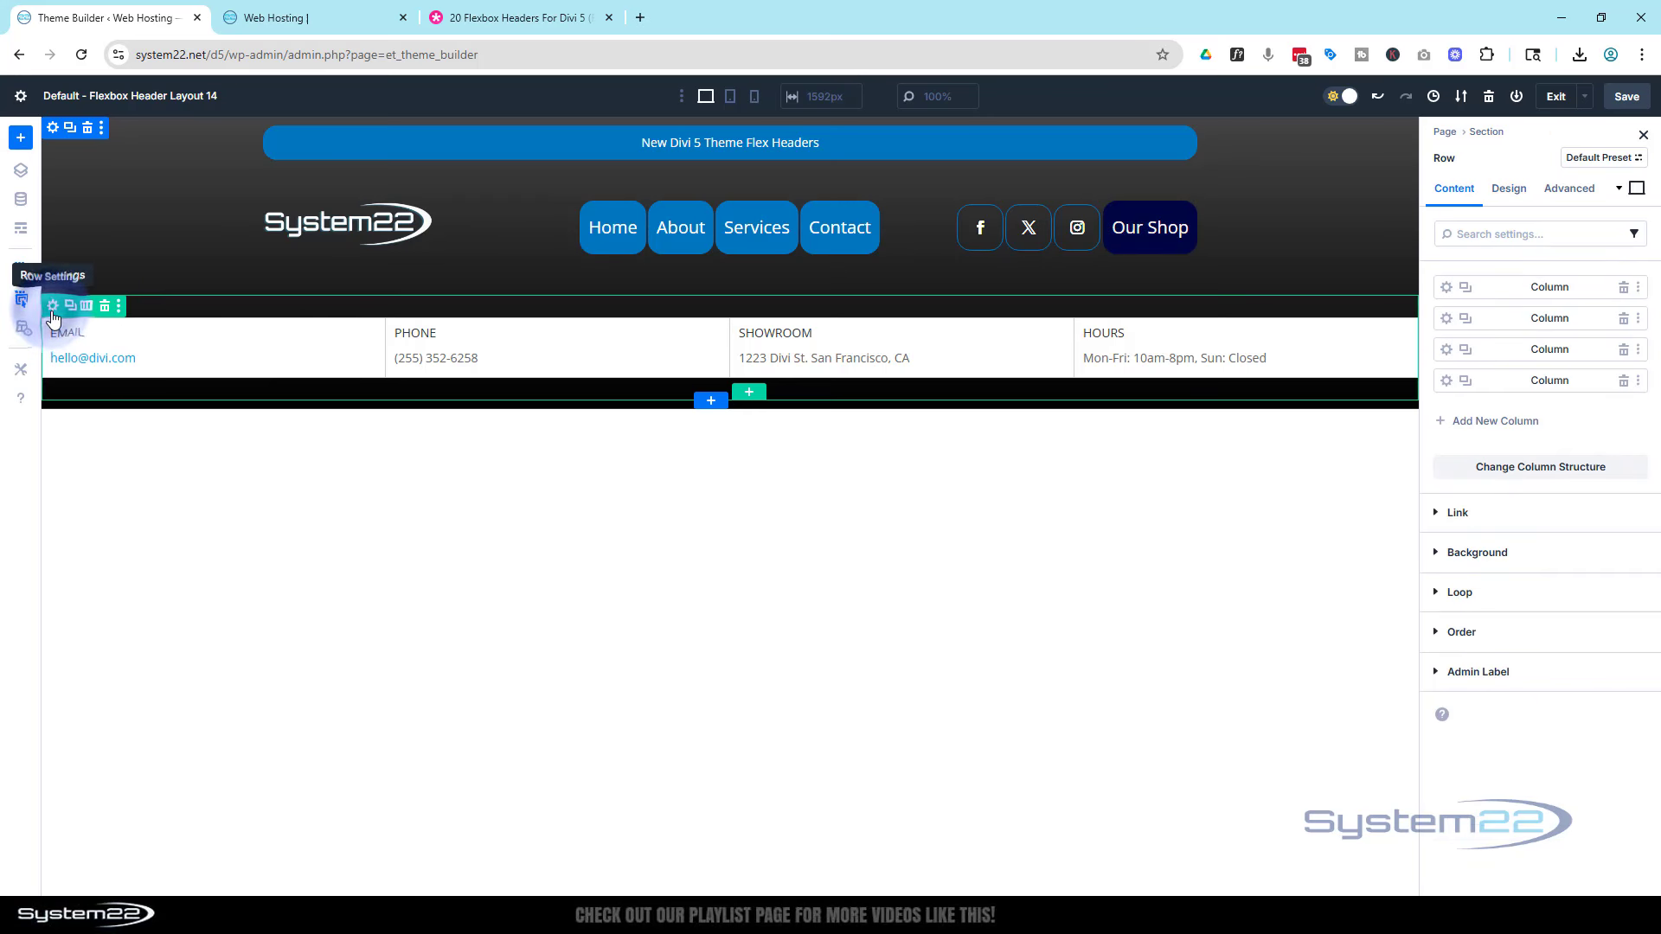
click(1446, 291)
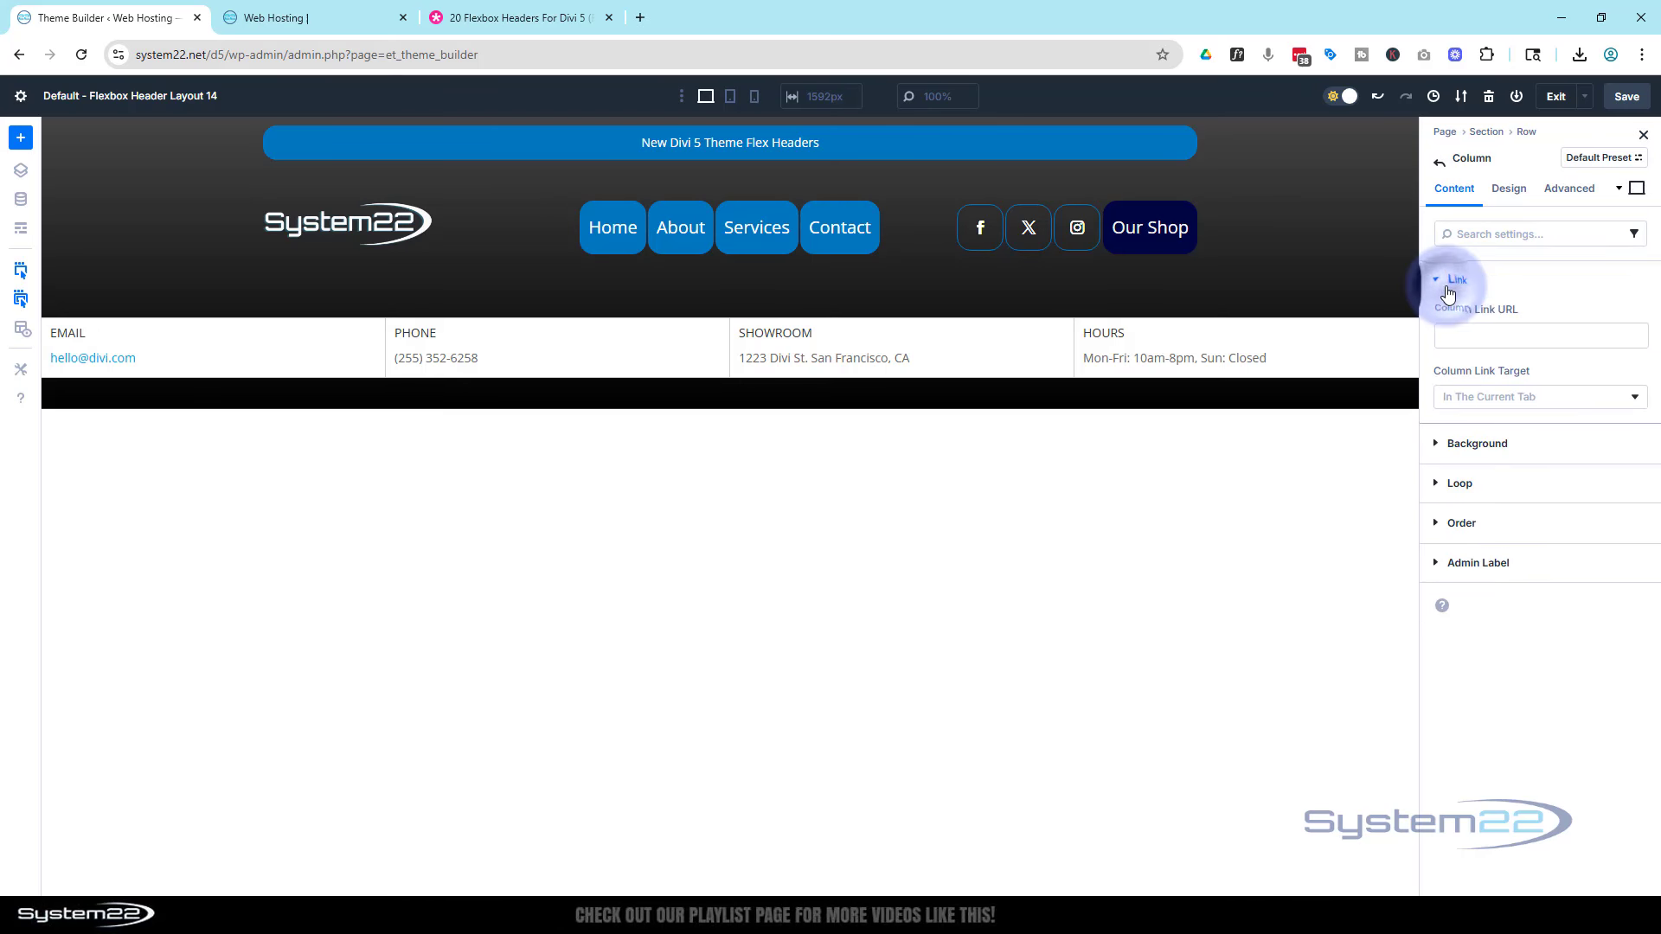
click(1516, 447)
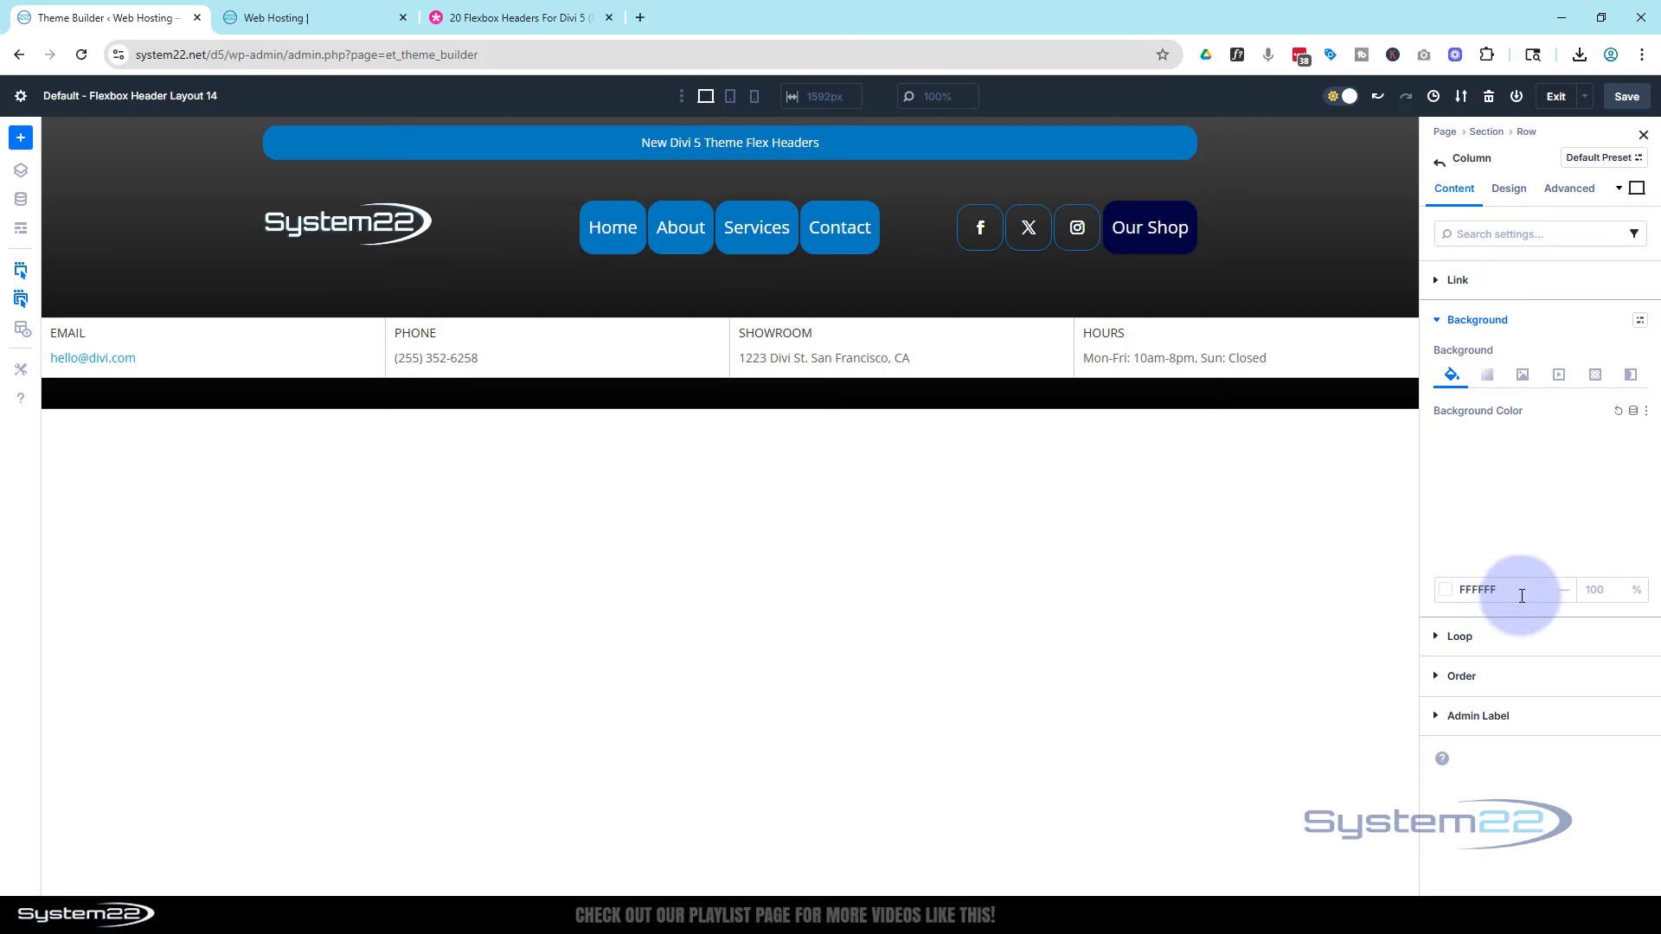
drag(1520, 591, 1447, 597)
text(060145)
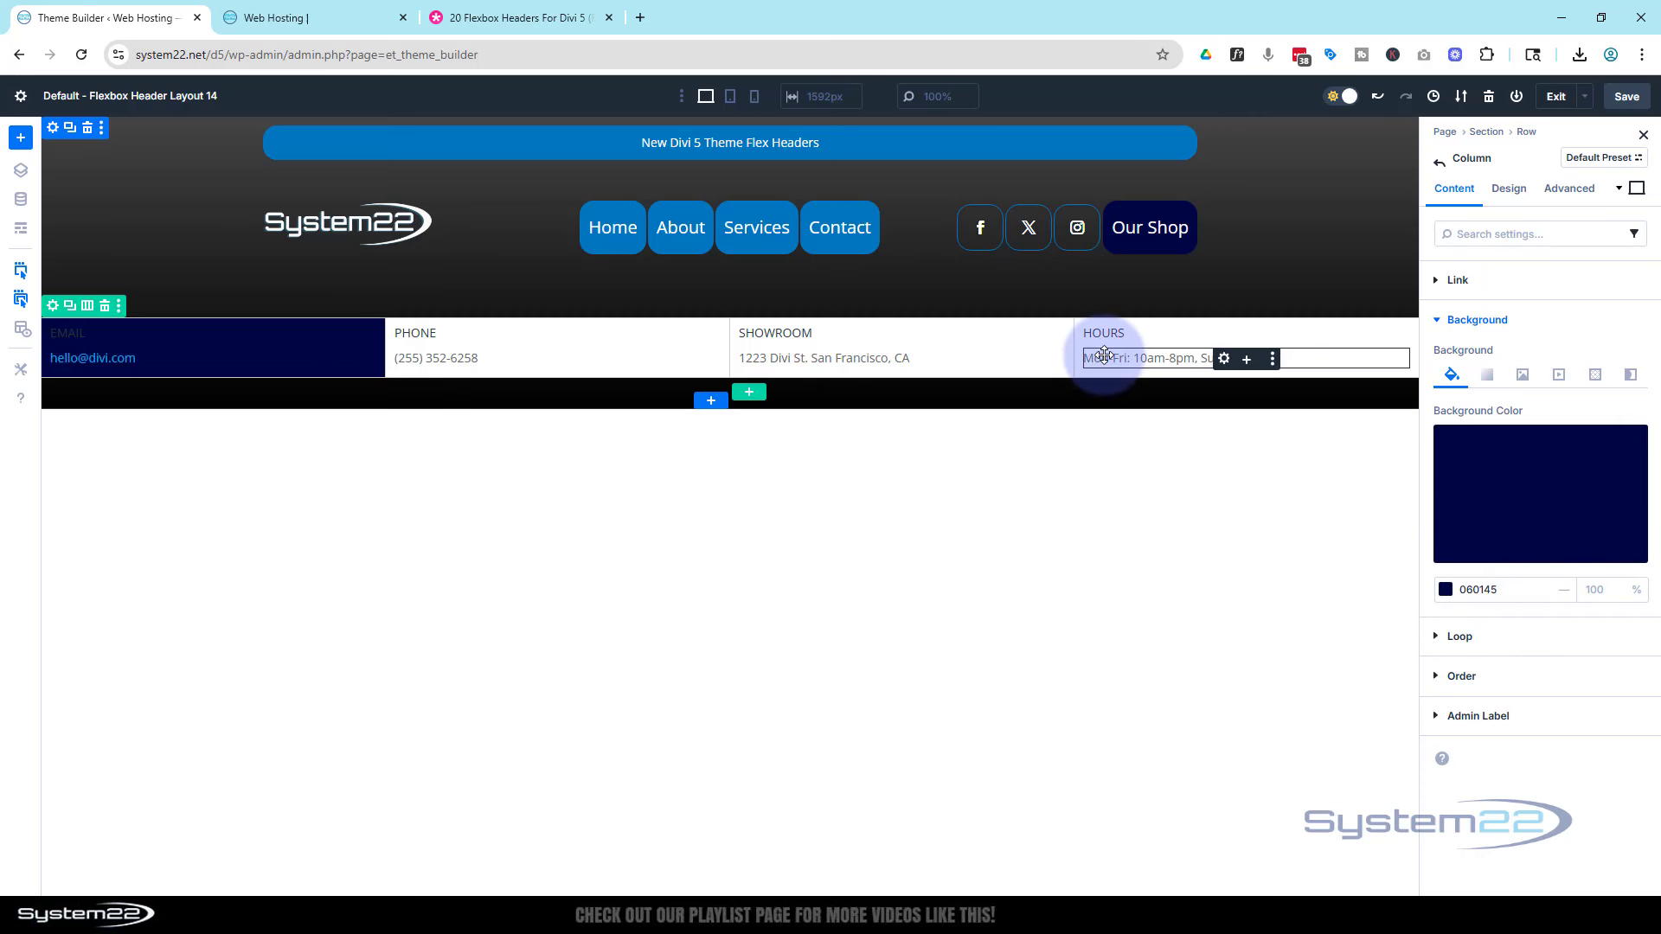
- Extend the Email column's background attributes to all Column elements in the Parent Row
right_click(1471, 325)
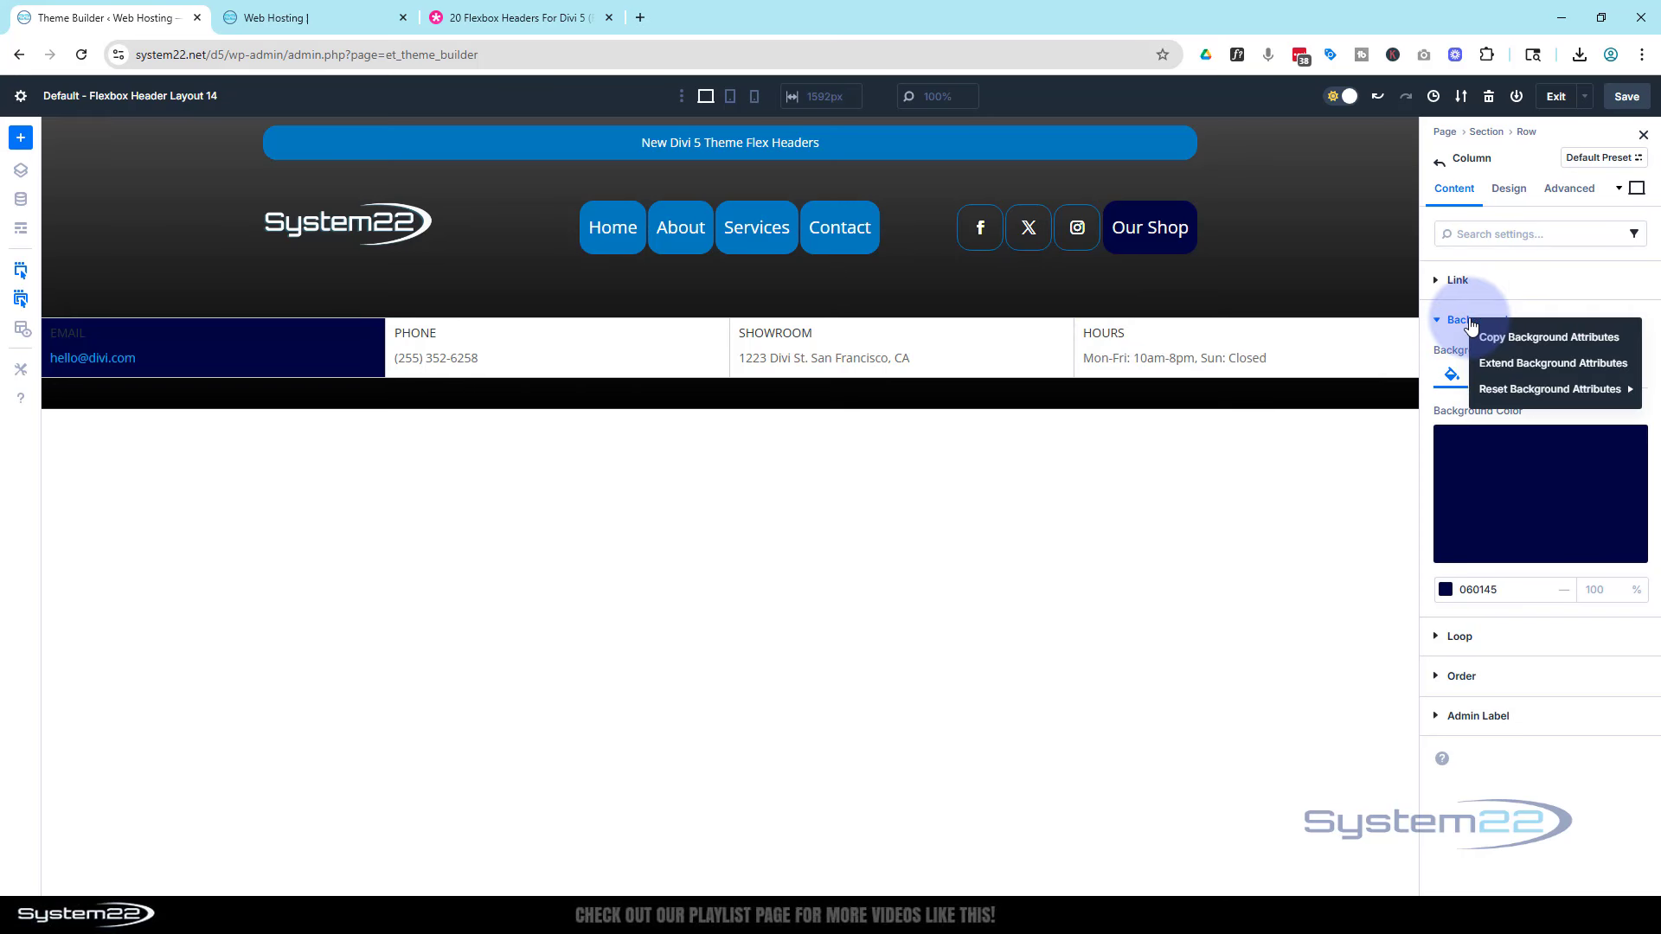
click(1510, 367)
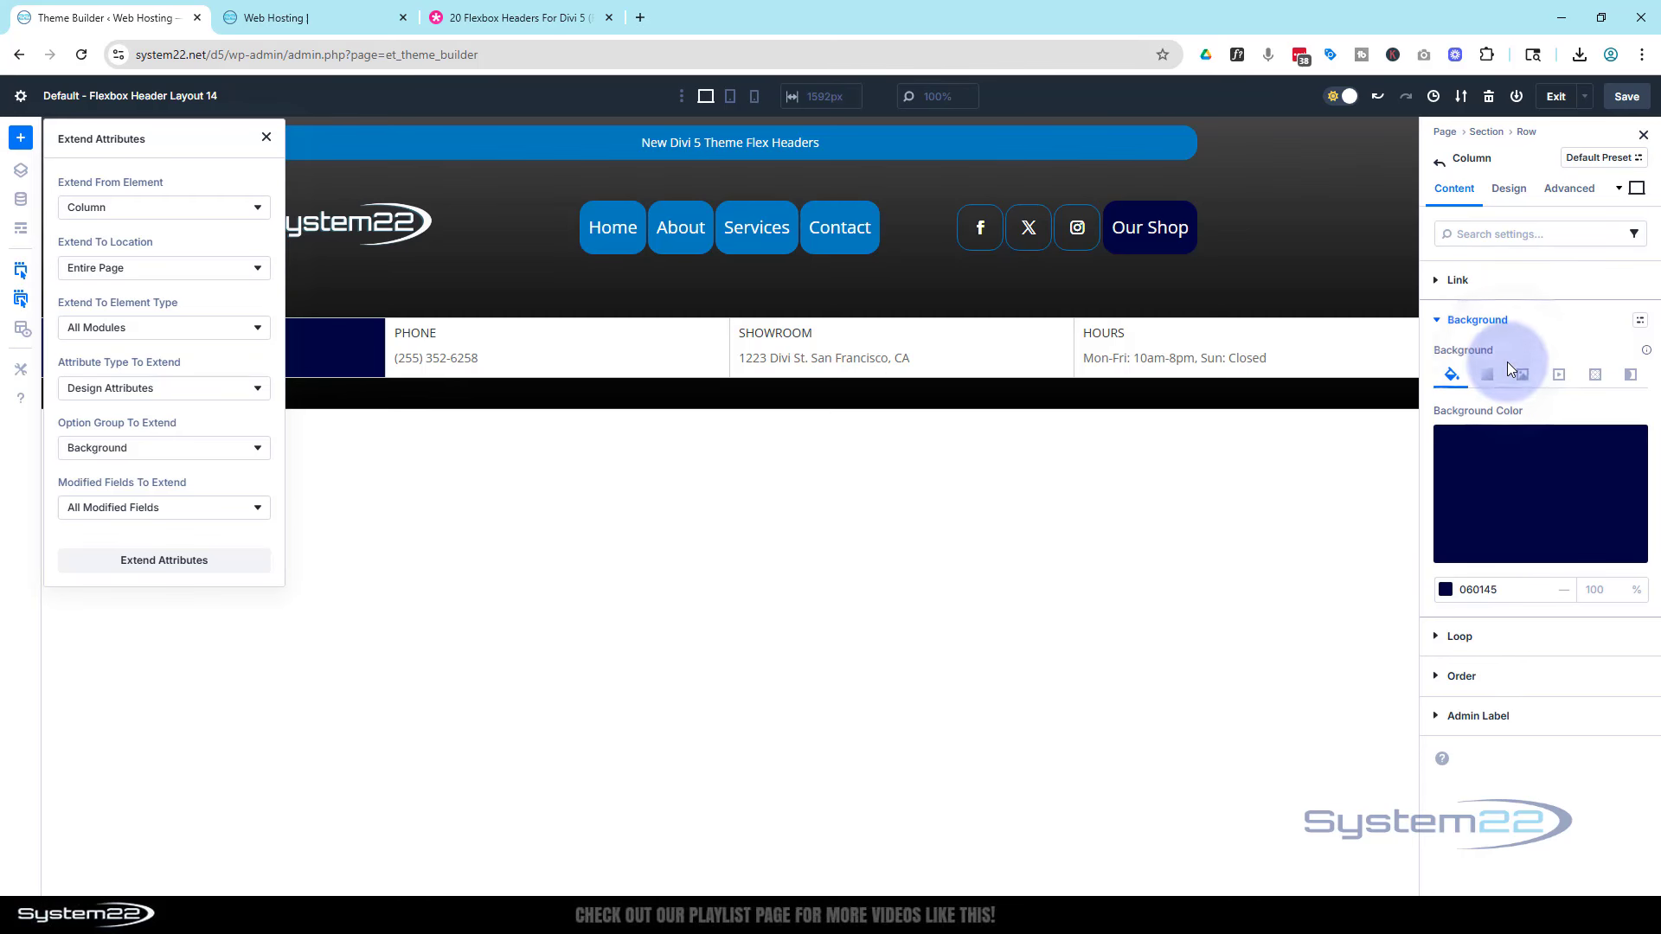
click(159, 211)
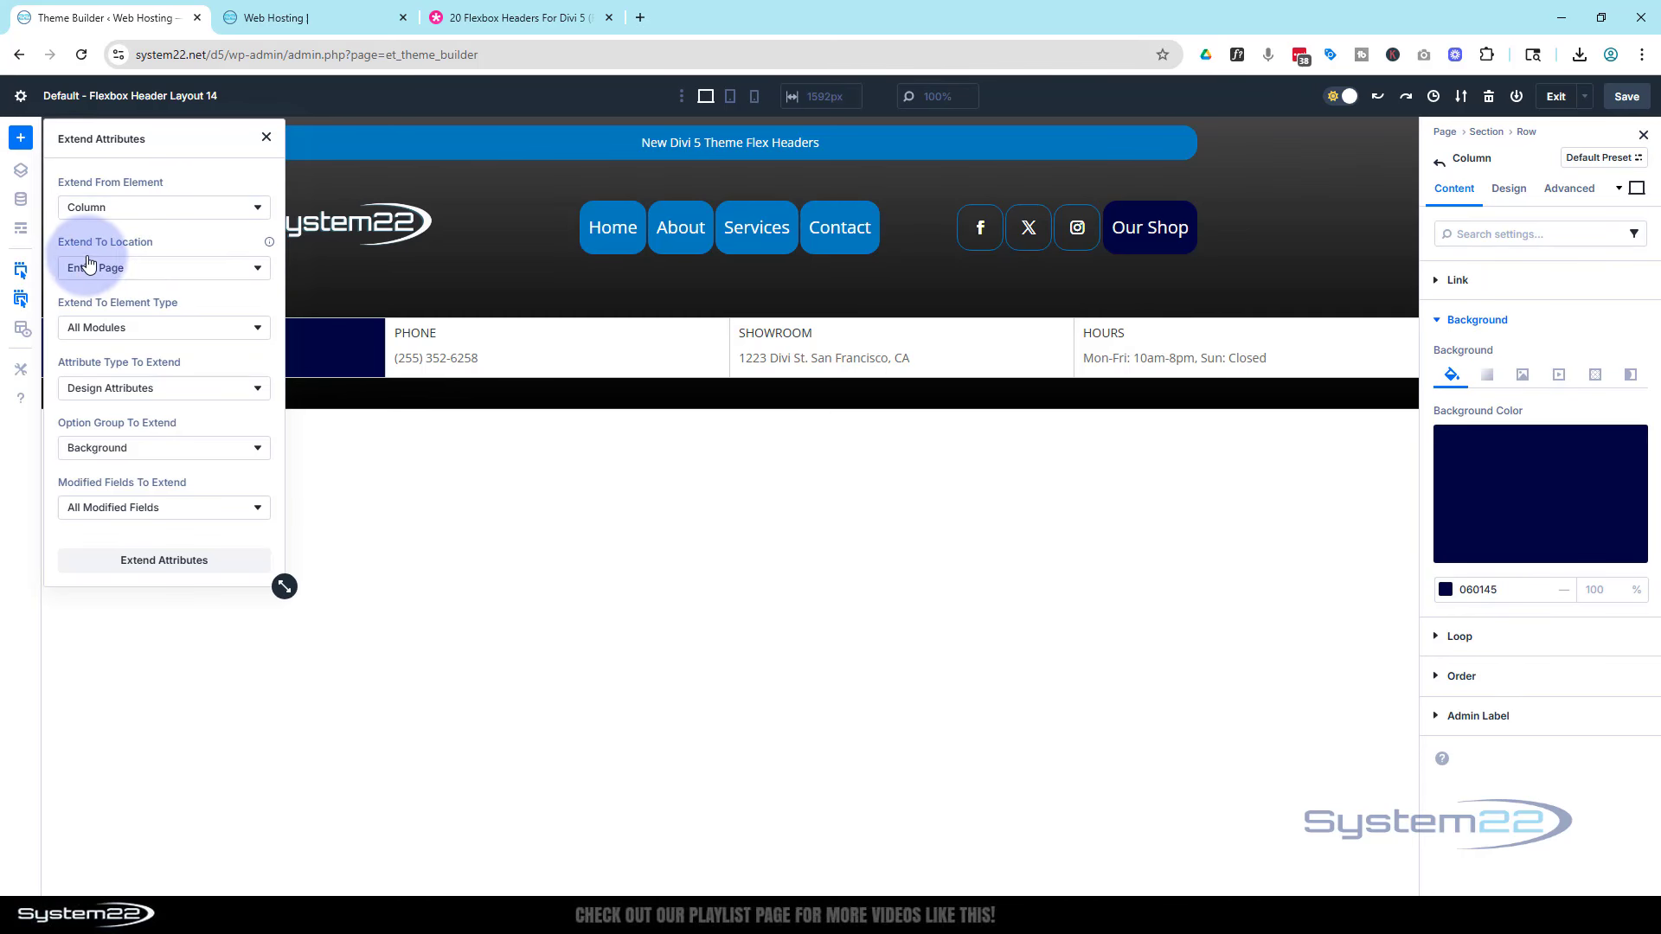
click(132, 270)
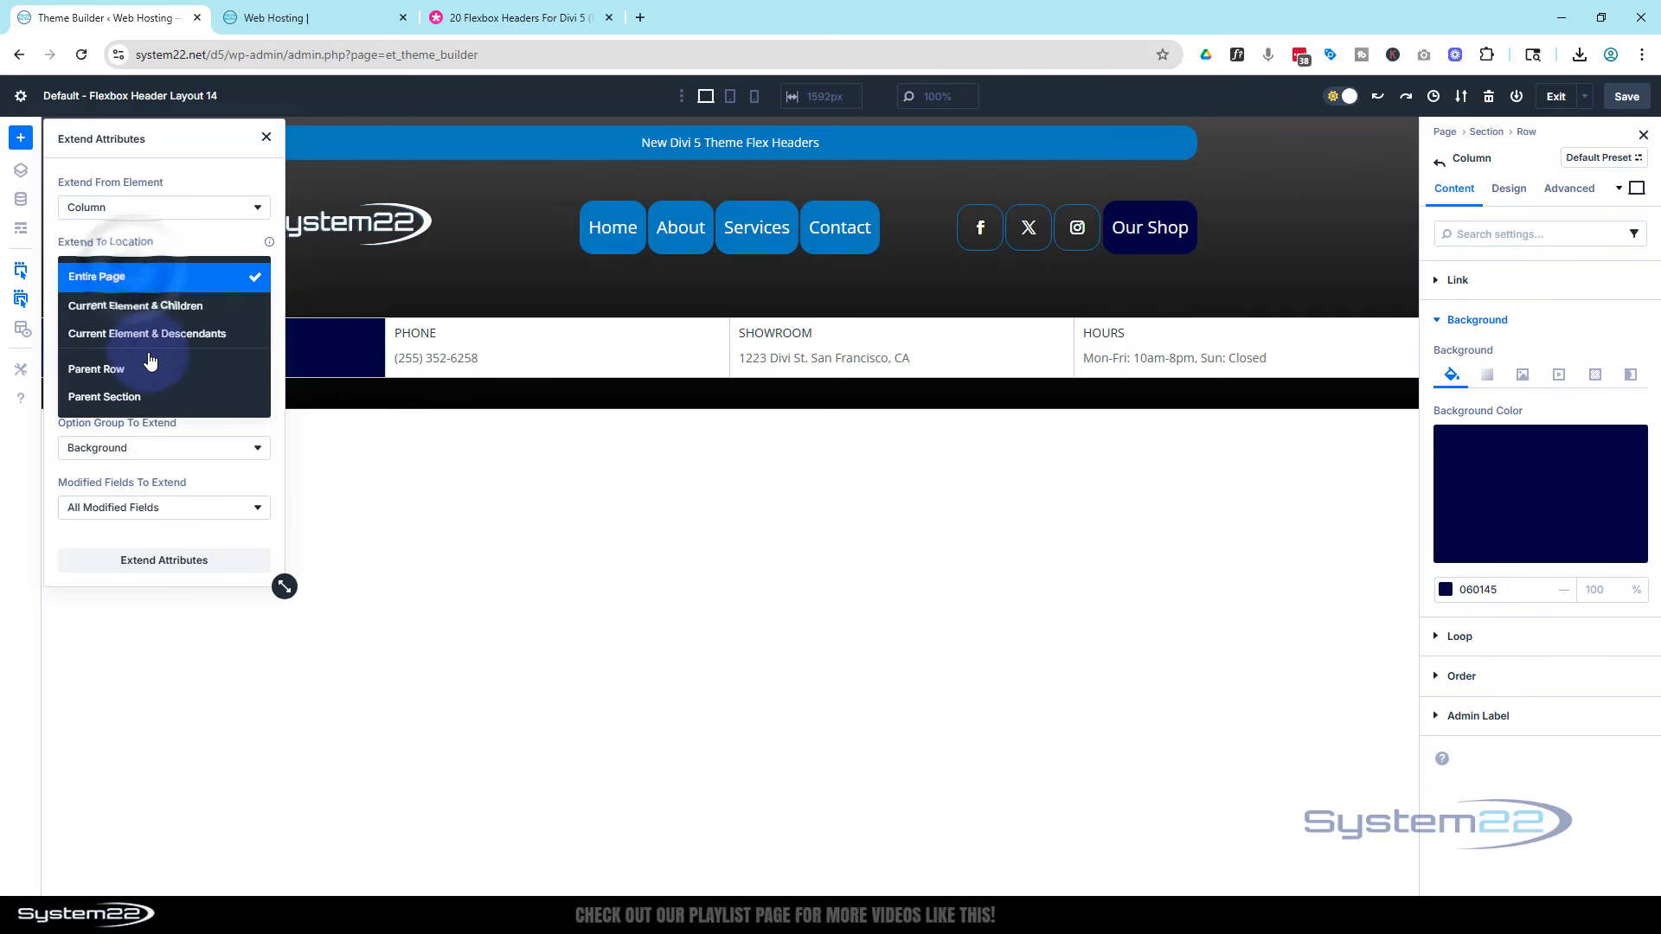
click(121, 368)
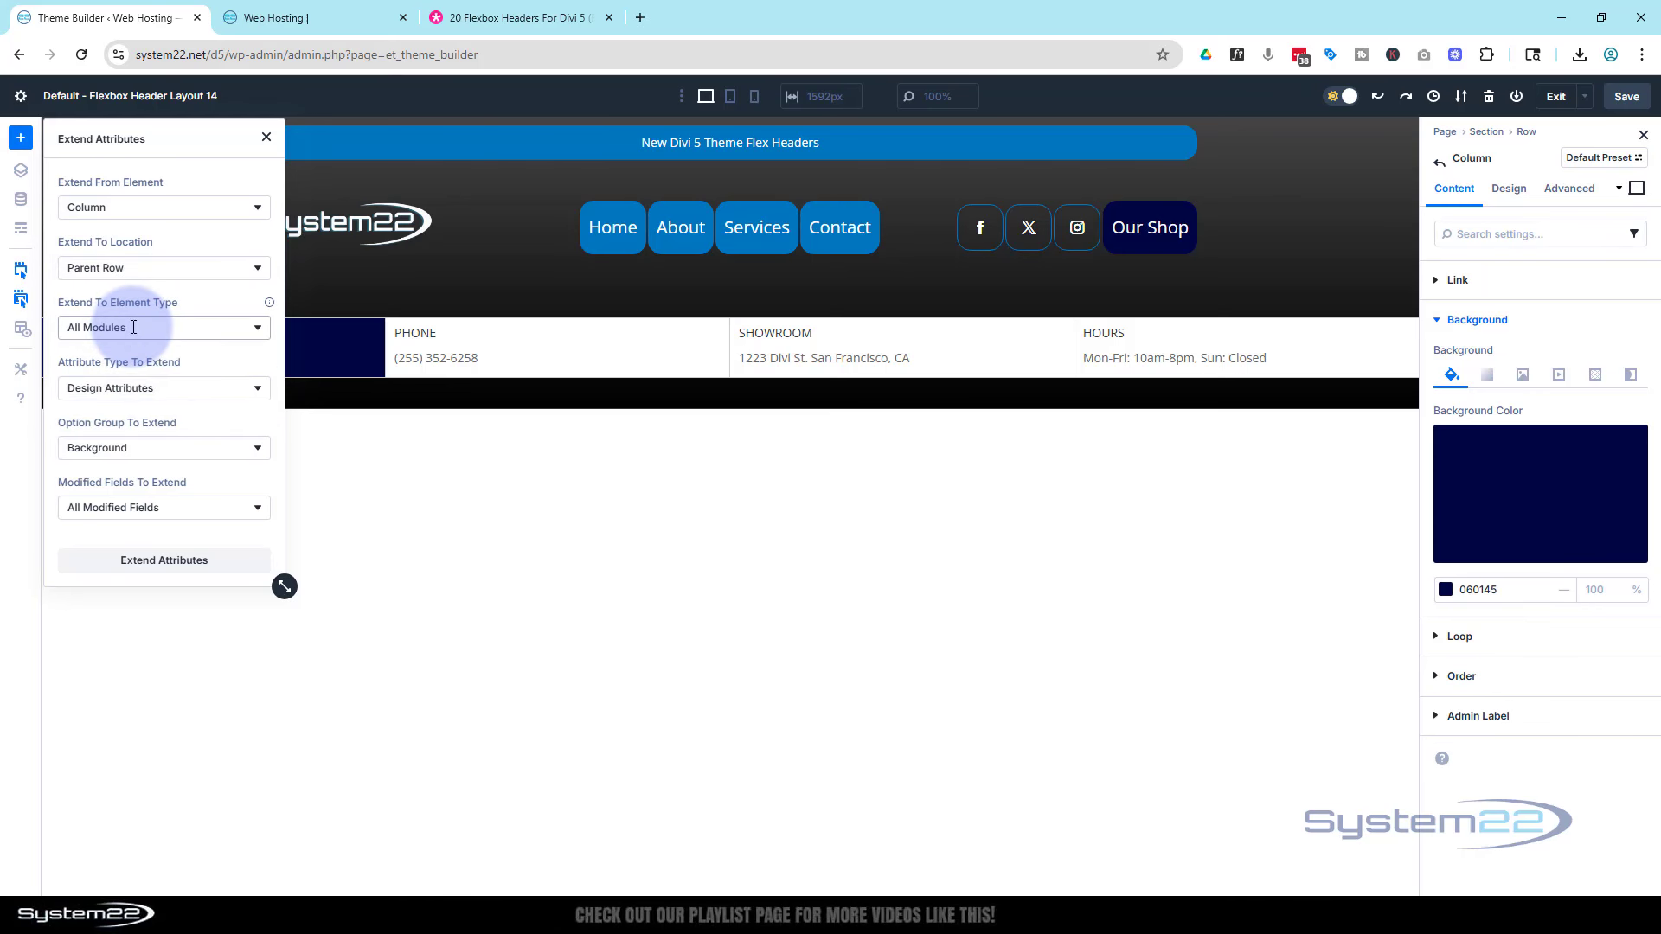
click(134, 327)
click(133, 486)
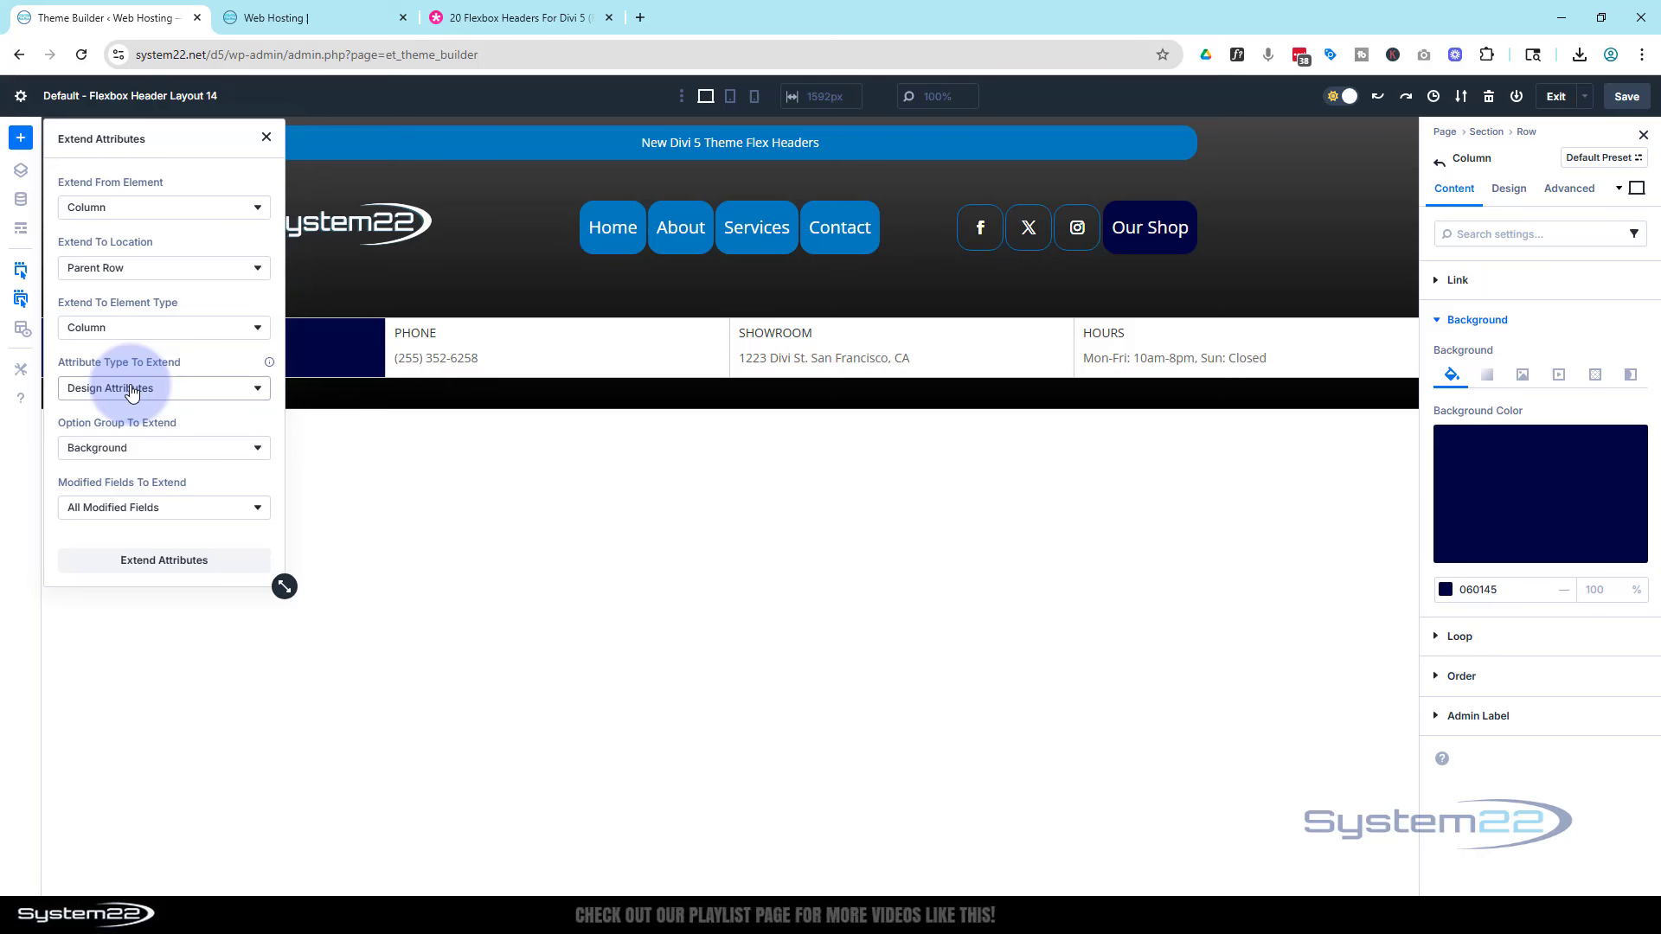
click(167, 560)
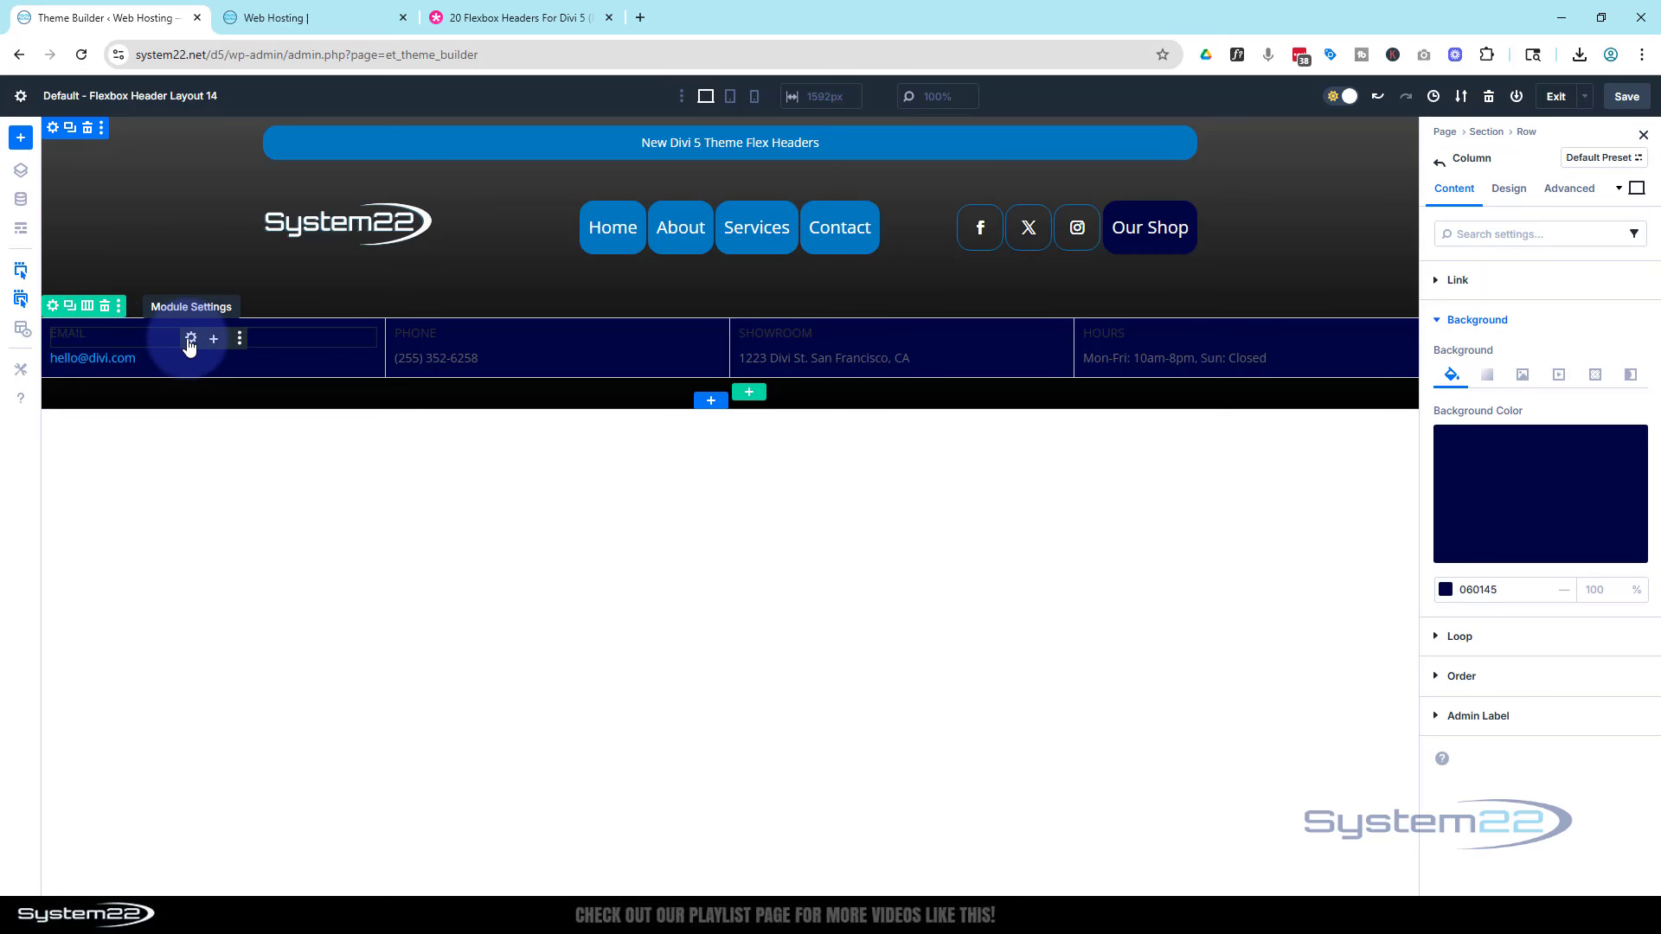
- Set the Email heading's level to H3 and its text color to white FFFFFF
click(191, 339)
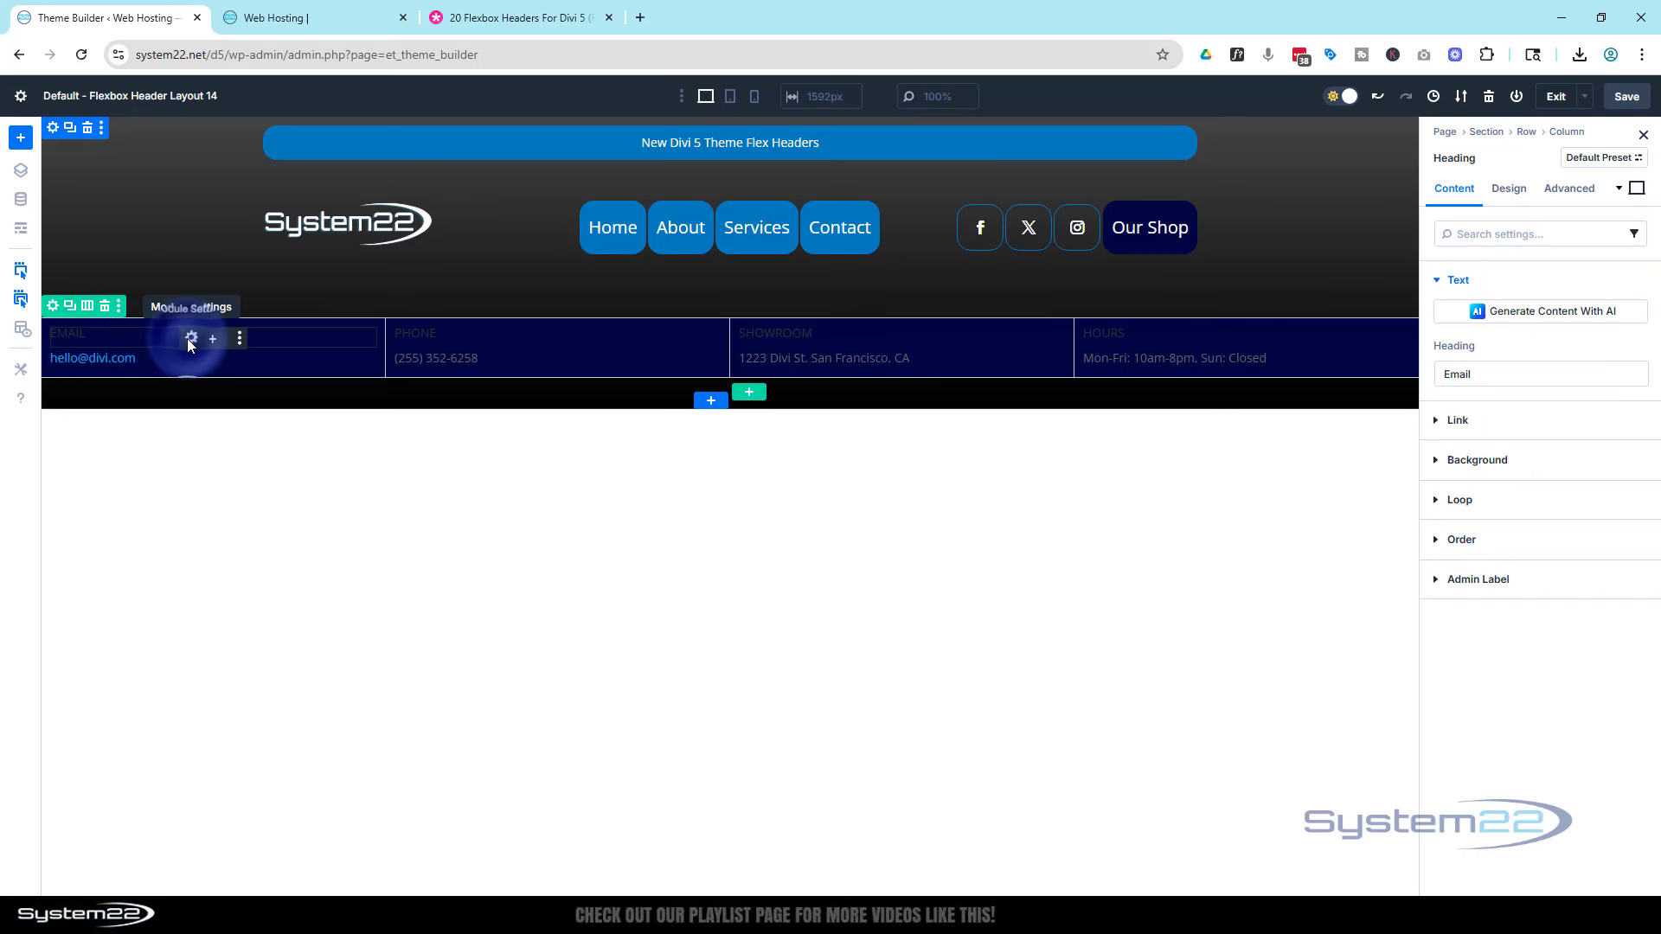
click(1515, 196)
click(1468, 323)
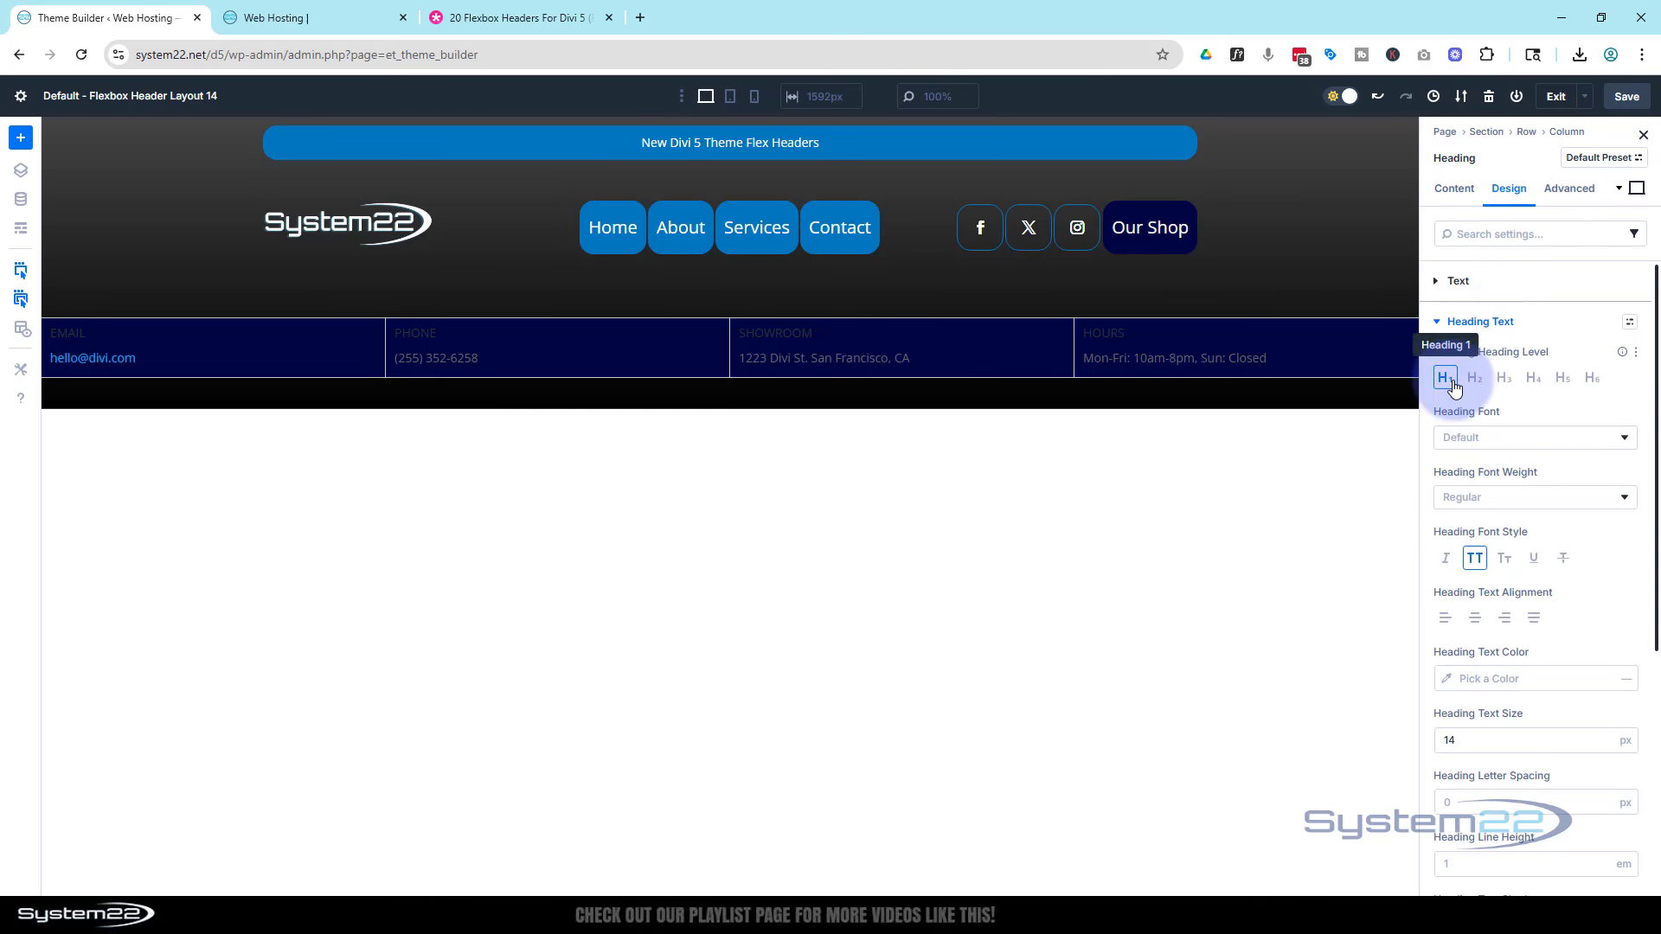
click(1503, 380)
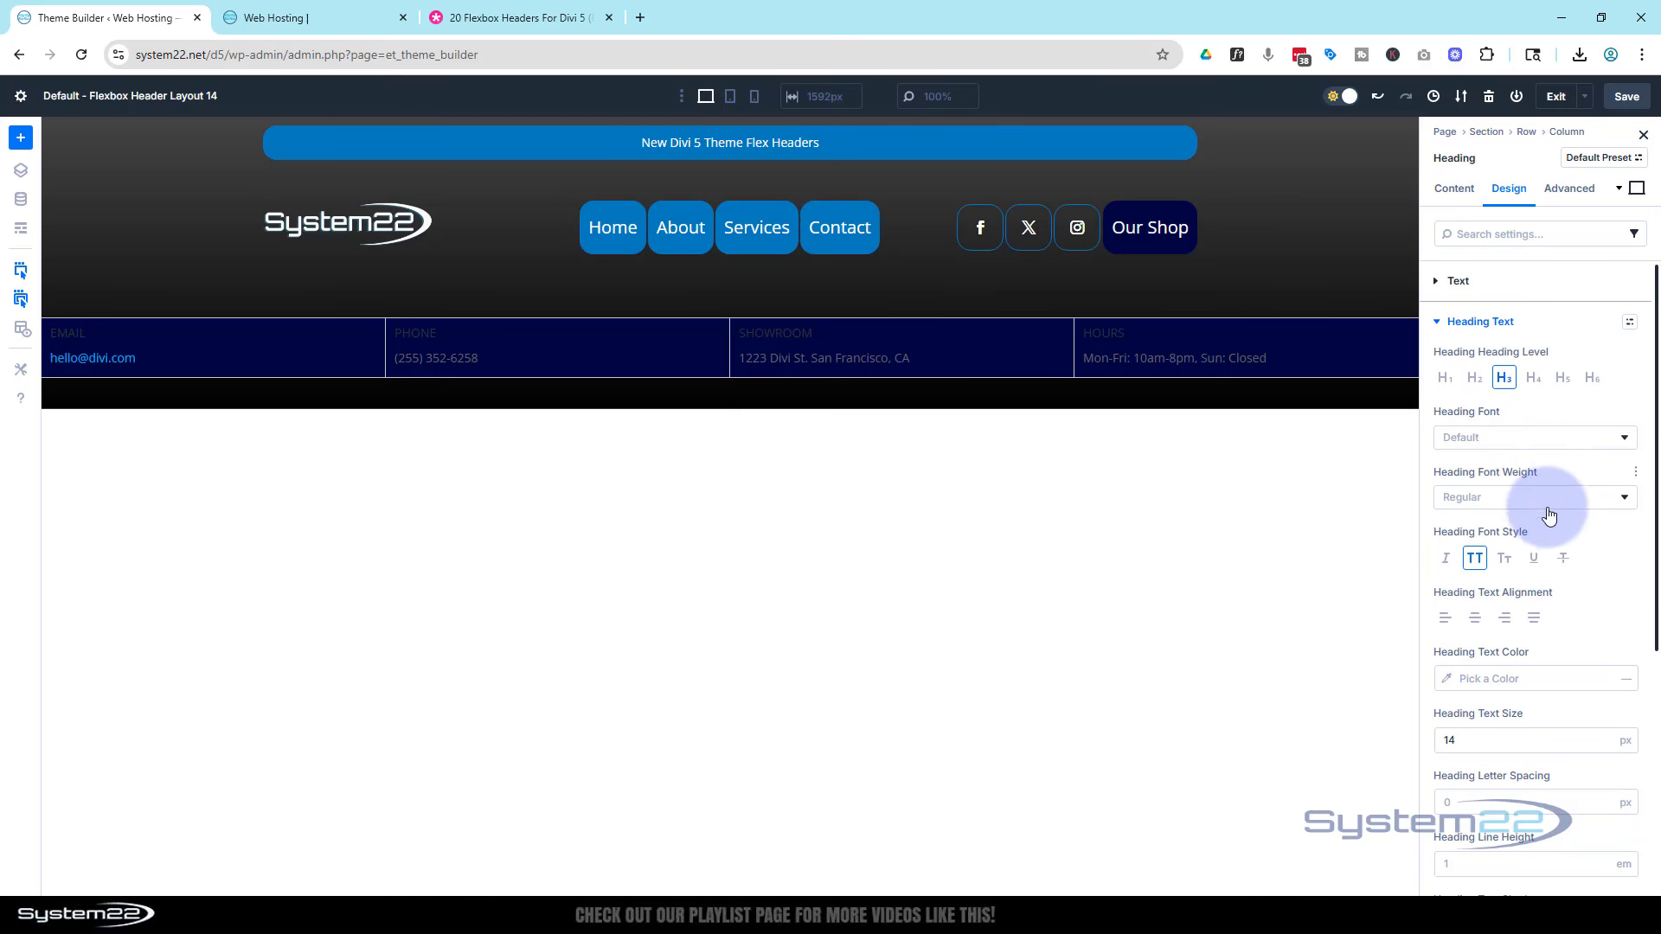
click(1451, 684)
drag(1263, 509, 1191, 451)
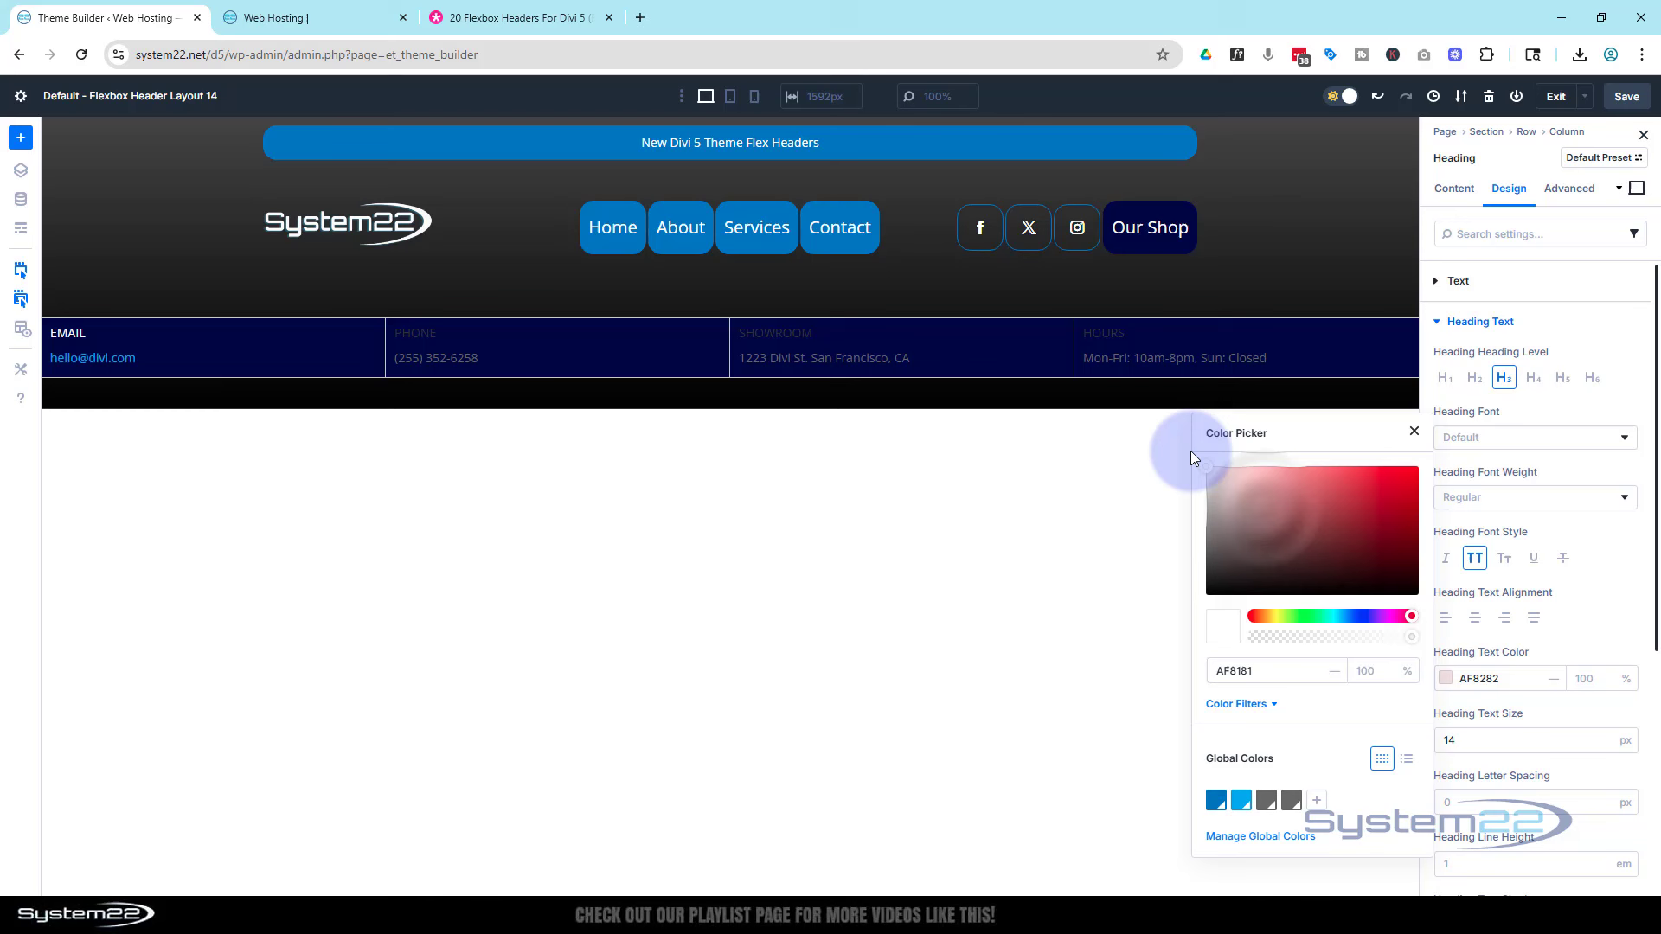
click(1607, 556)
- Set the Email heading's font weight to Bold
click(1610, 498)
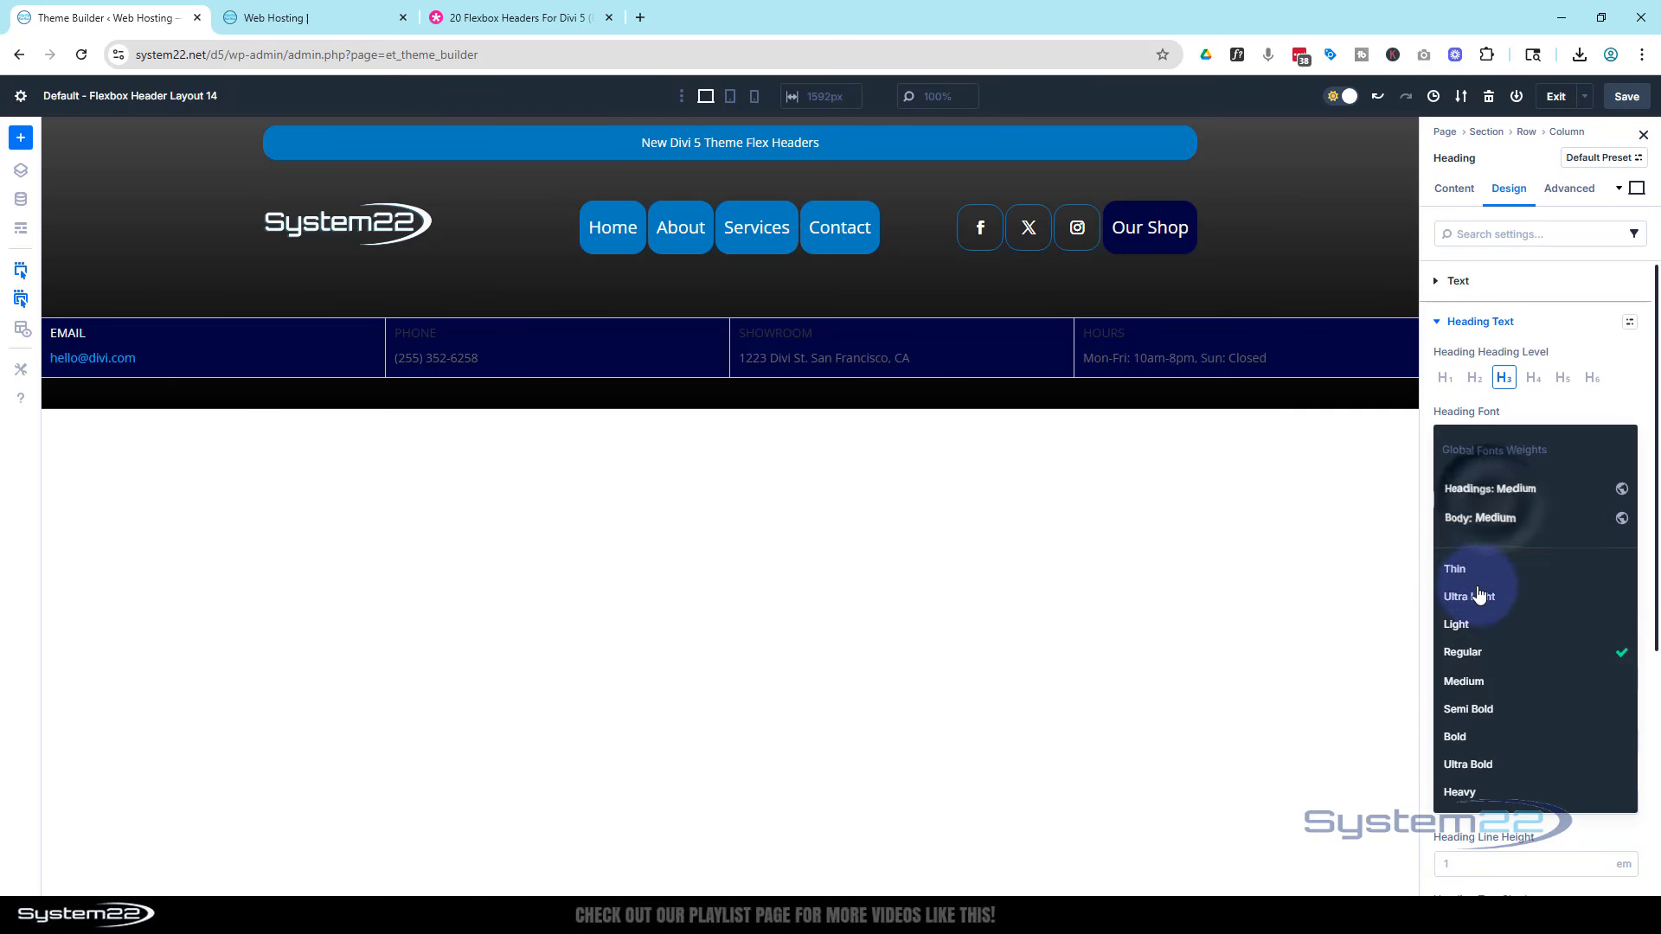
click(1472, 736)
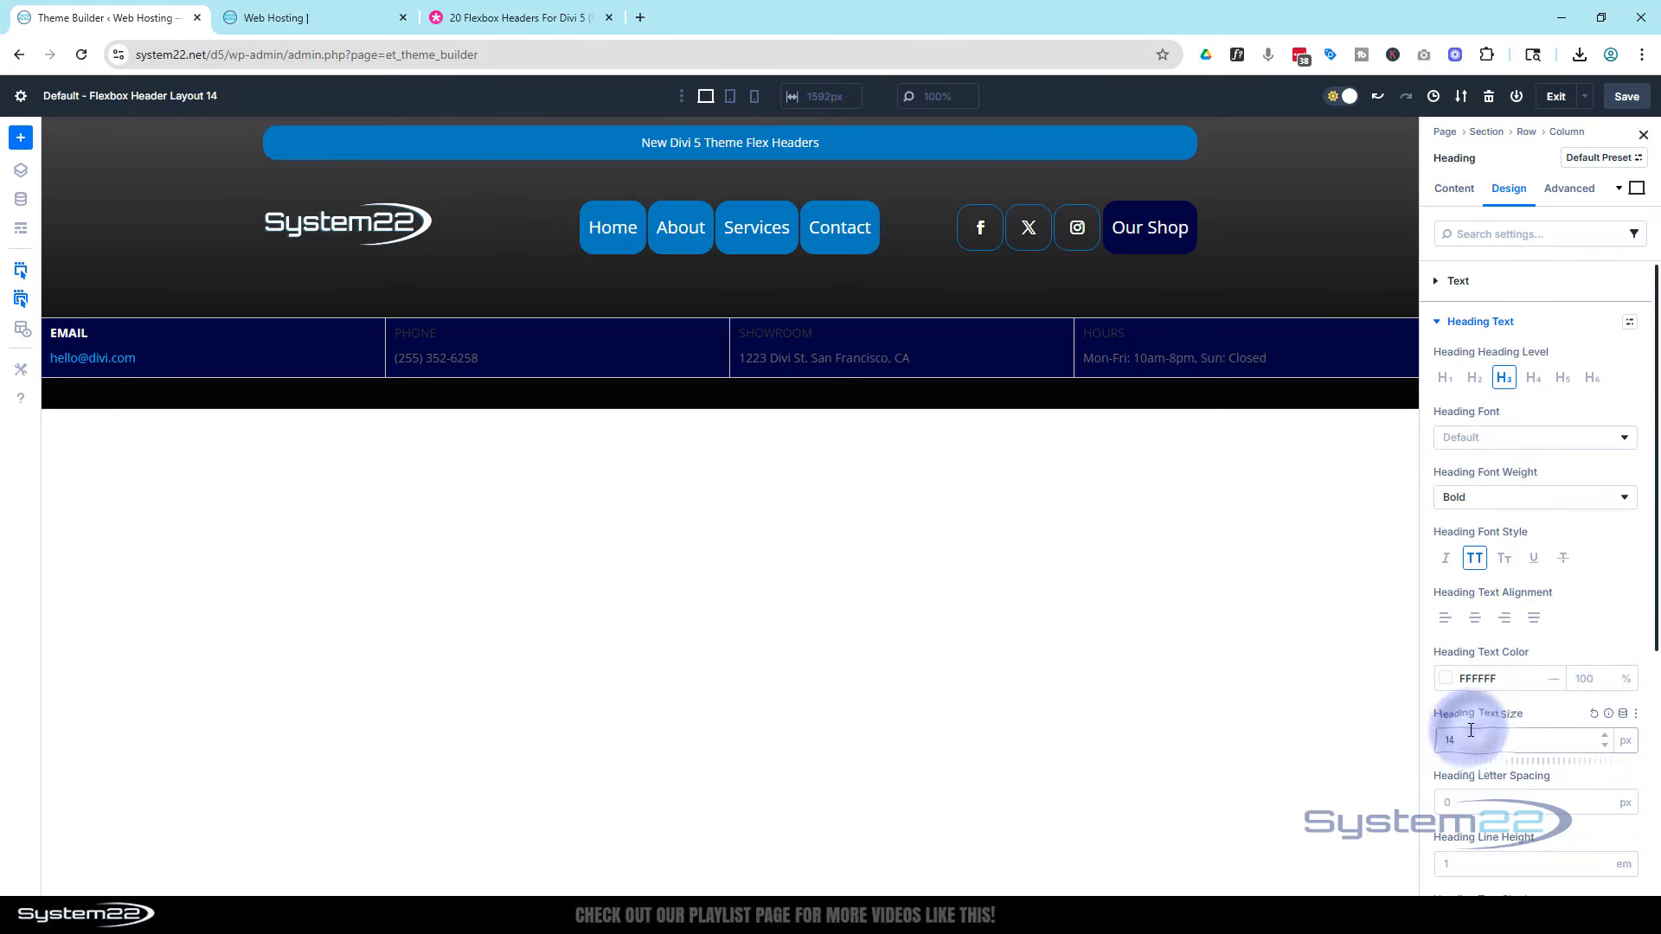
click(1471, 735)
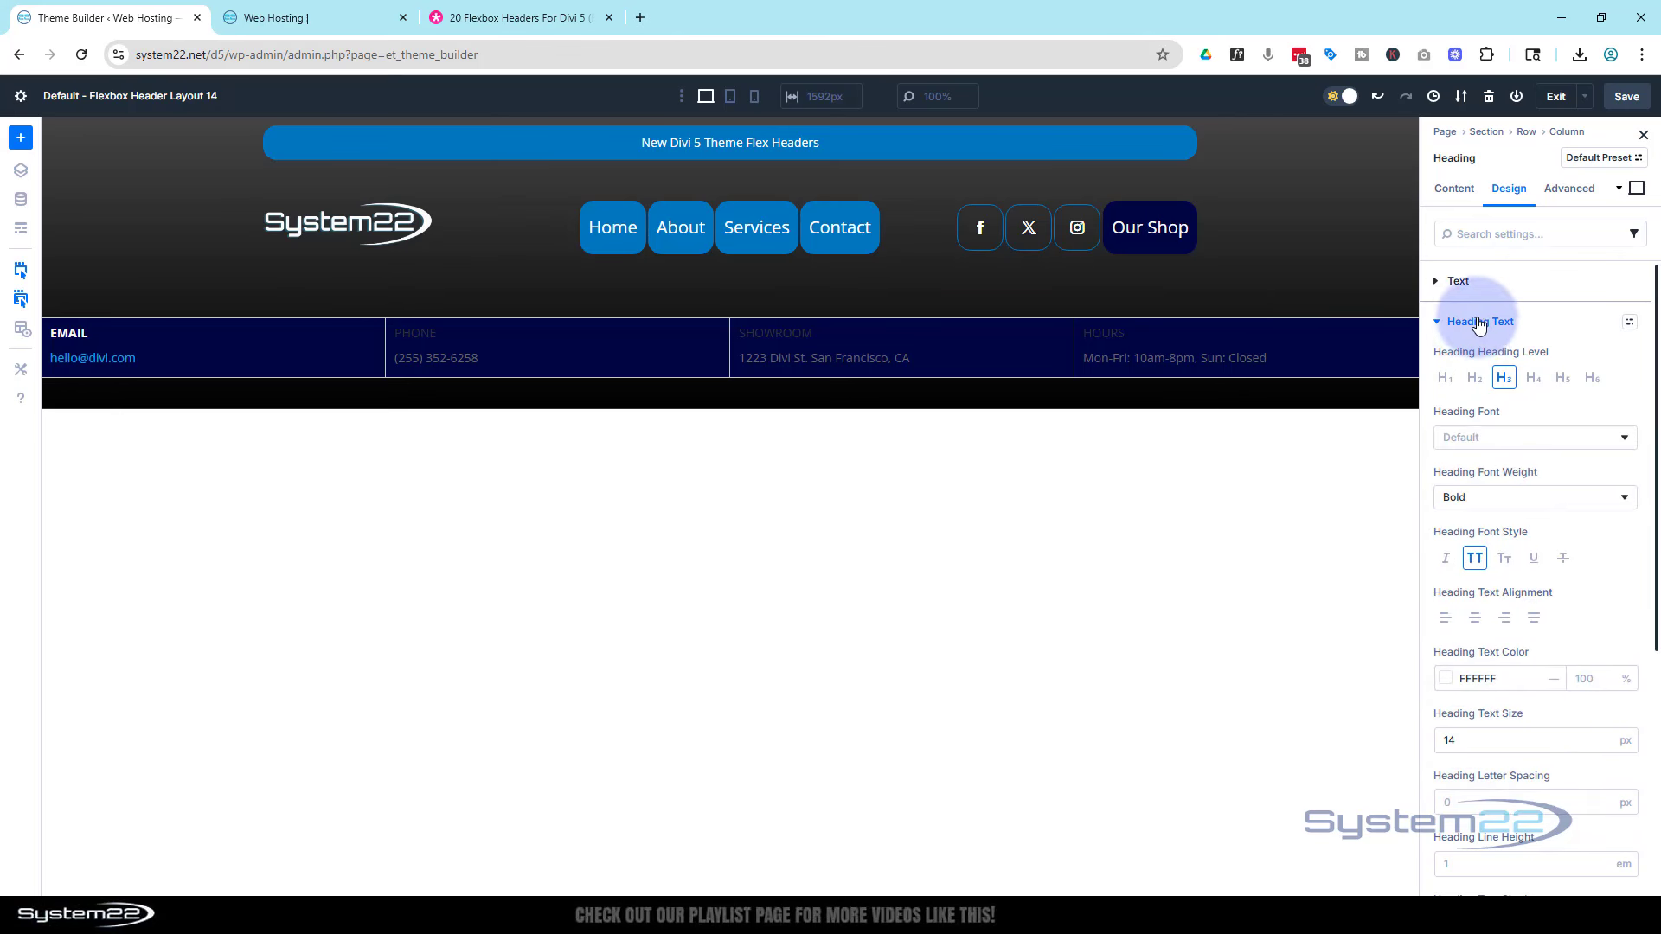
- Copy the Email heading's Heading Text attributes and paste the style attributes onto the Phone heading
right_click(1472, 326)
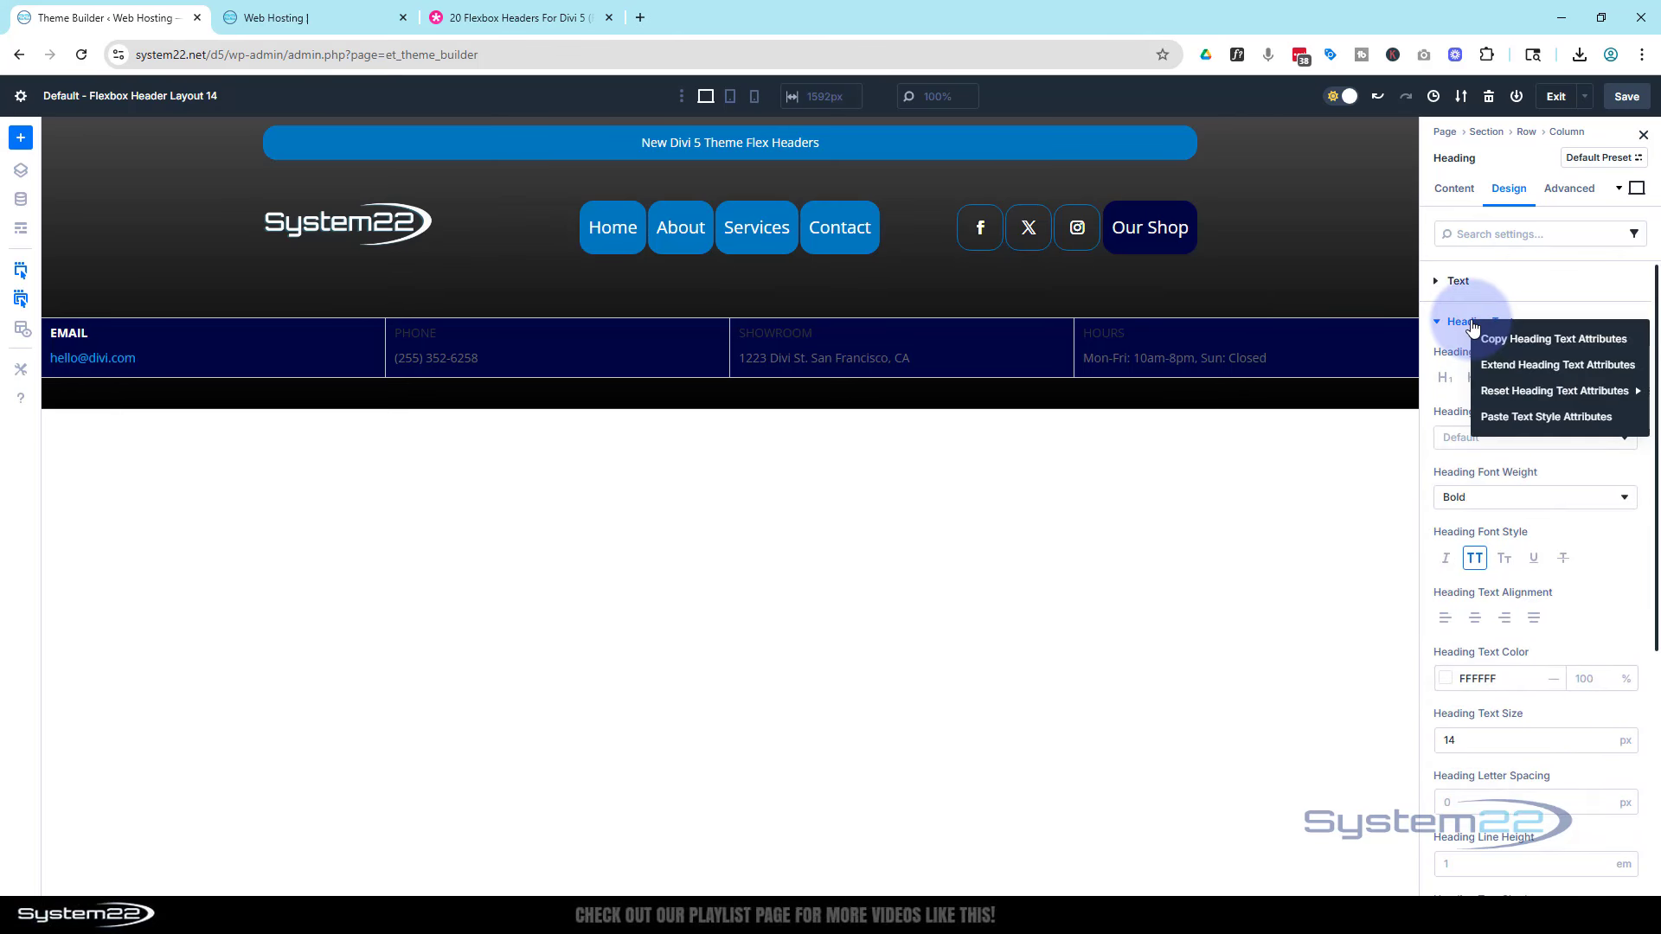
click(1484, 338)
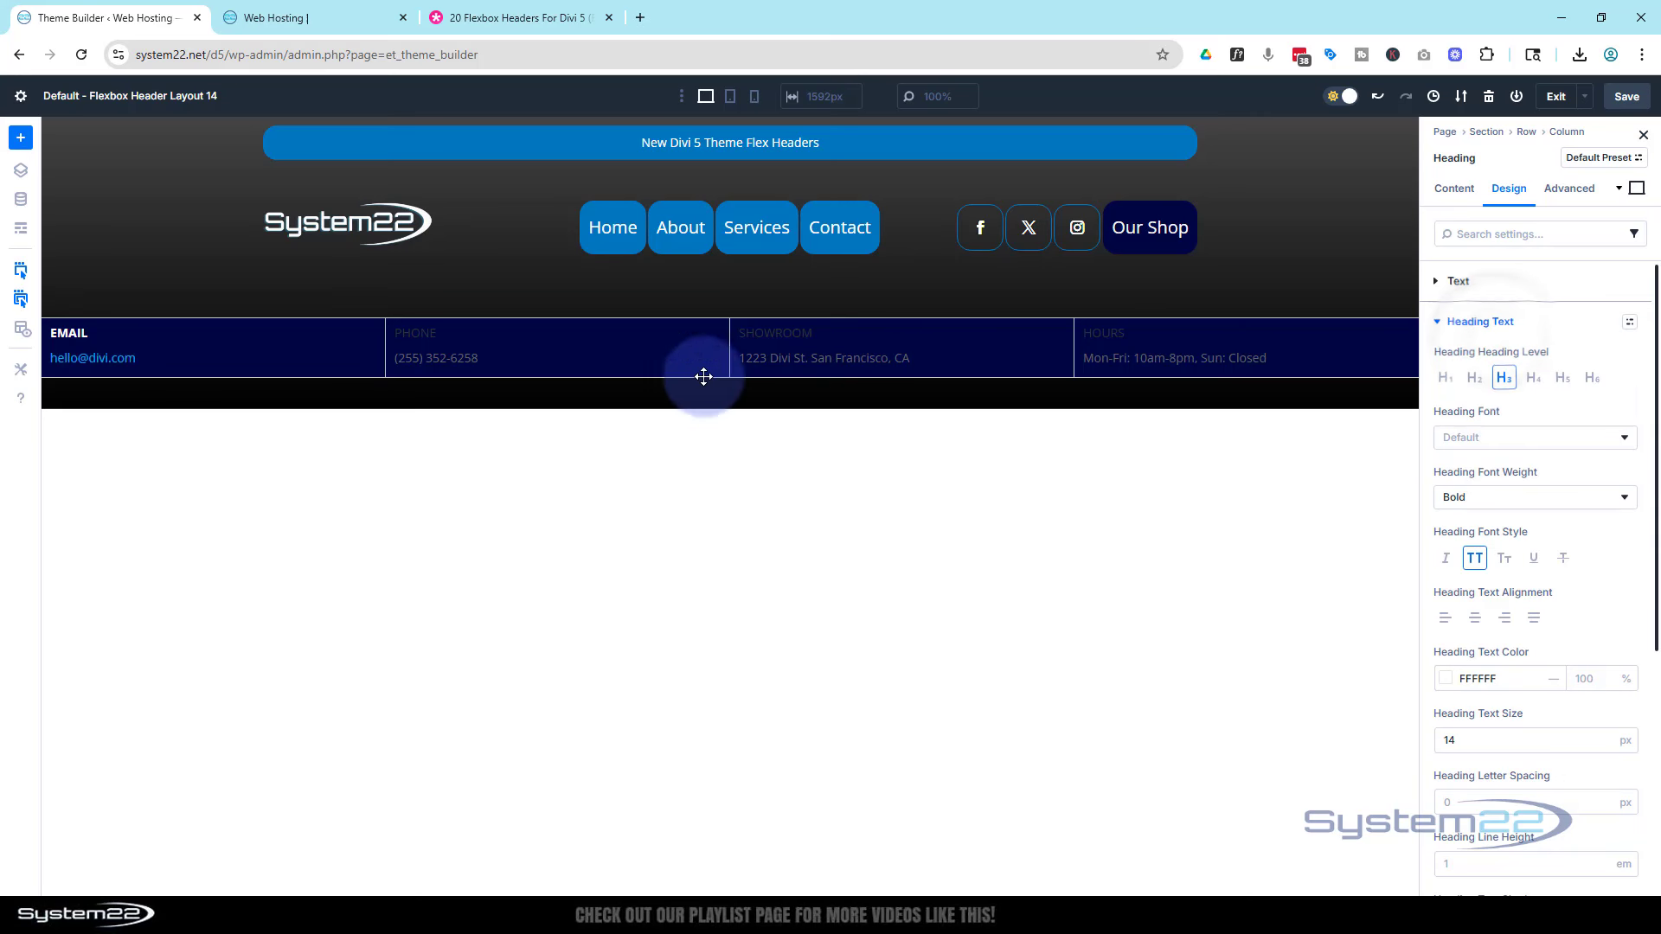
right_click(481, 333)
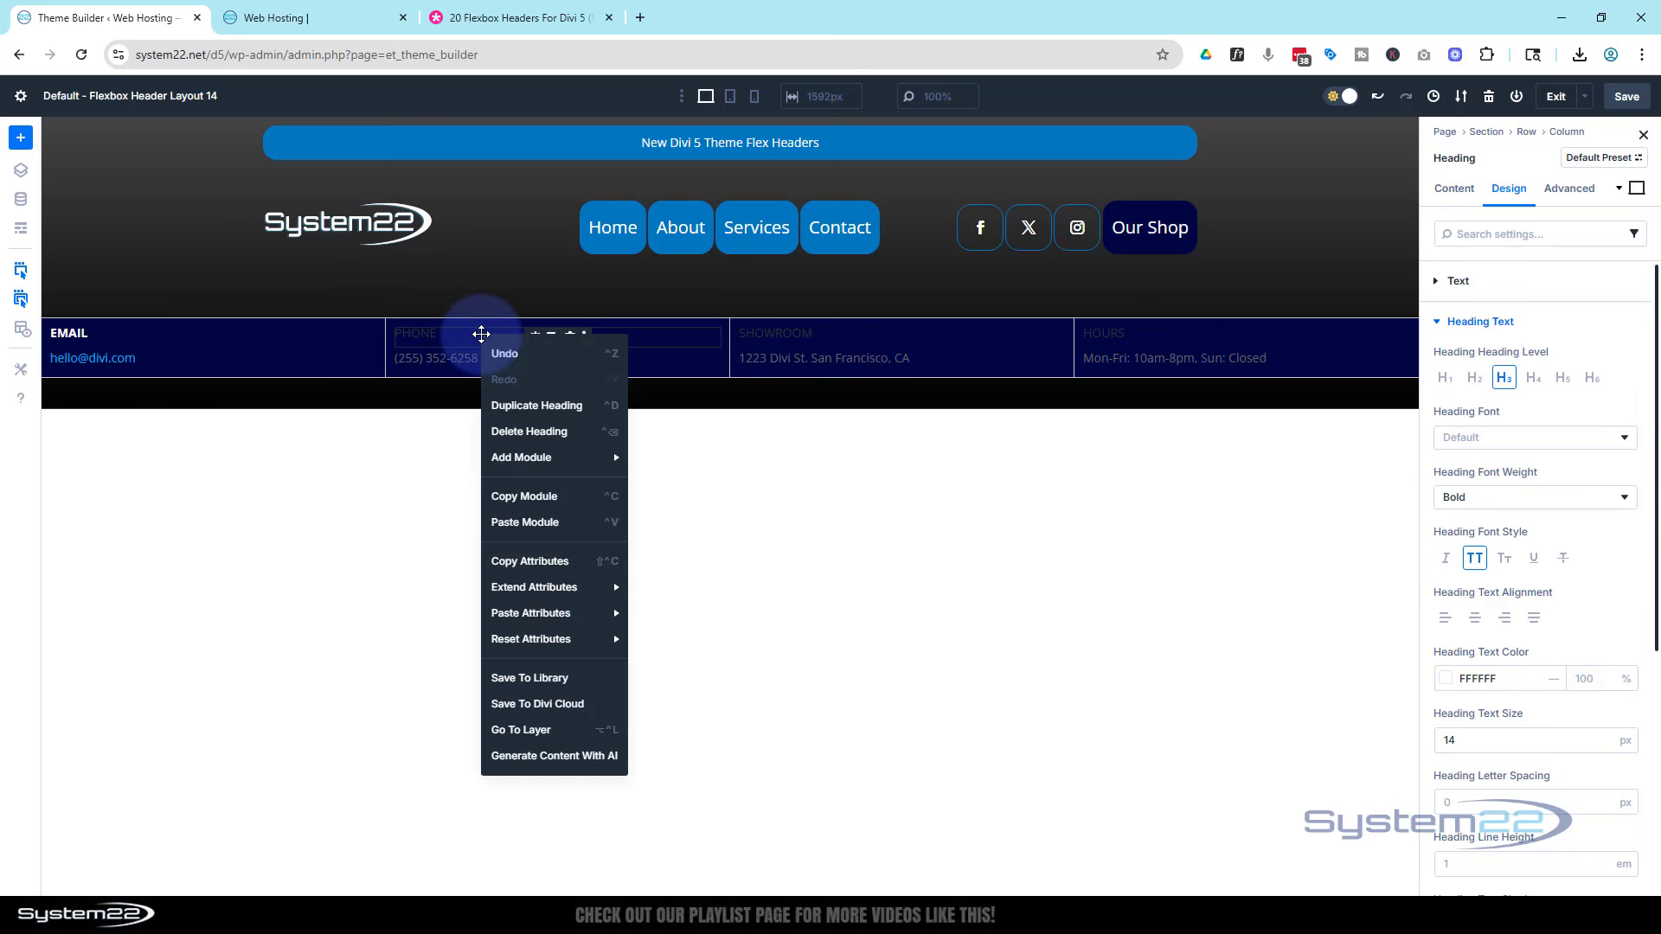
mouse_move(567, 623)
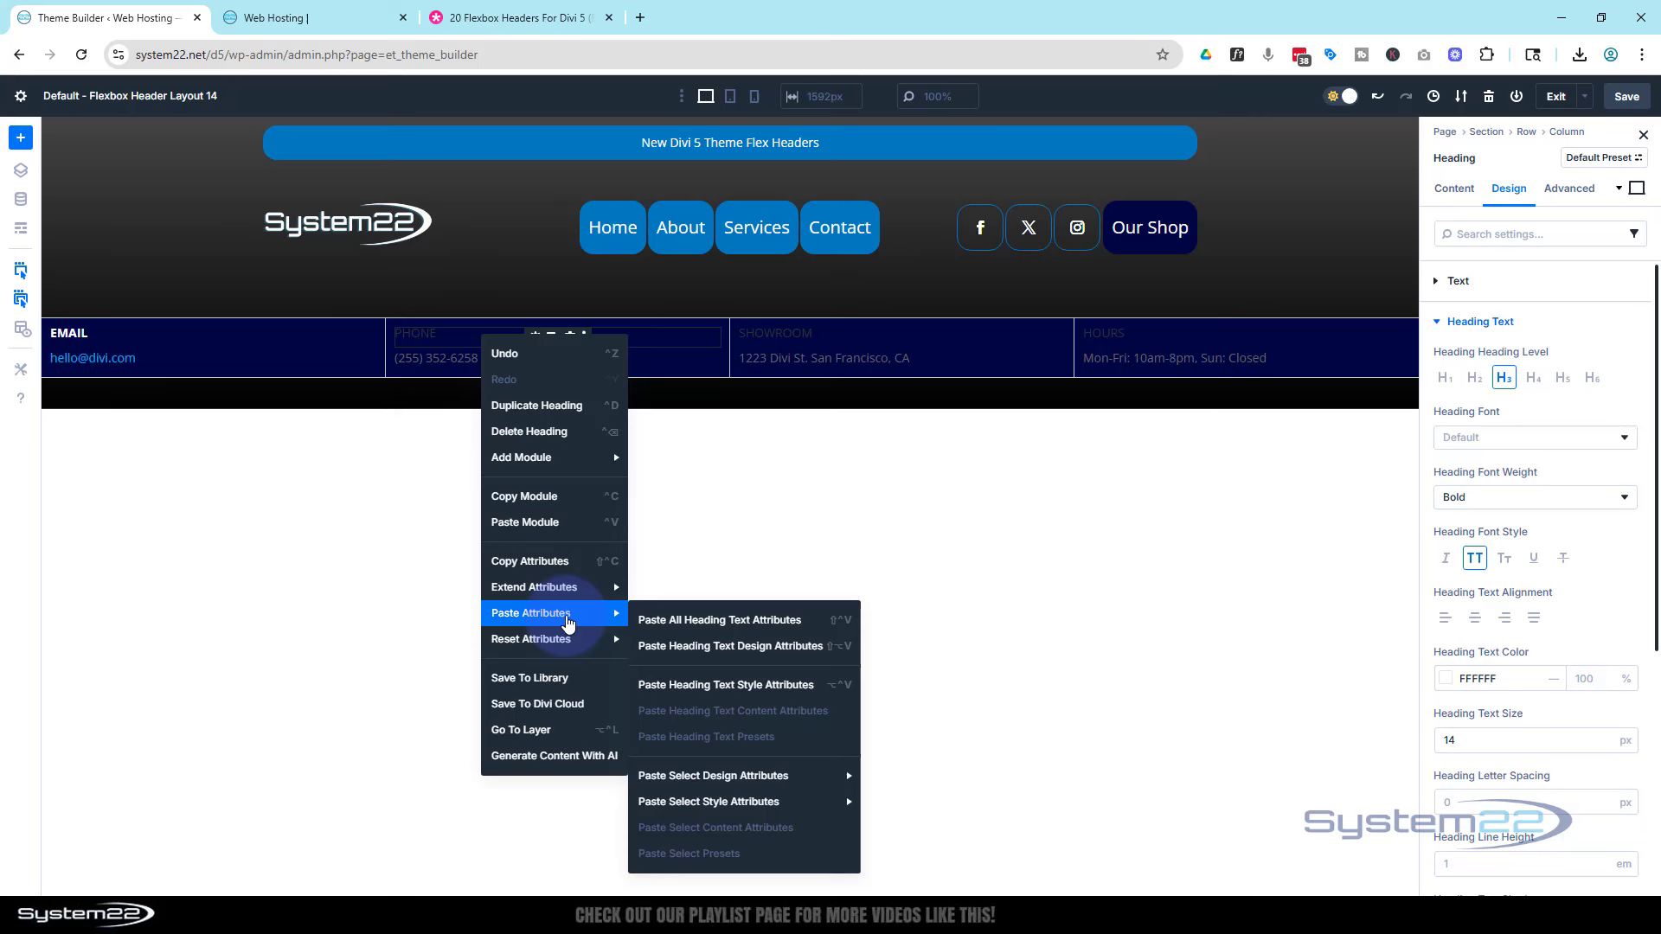
click(735, 686)
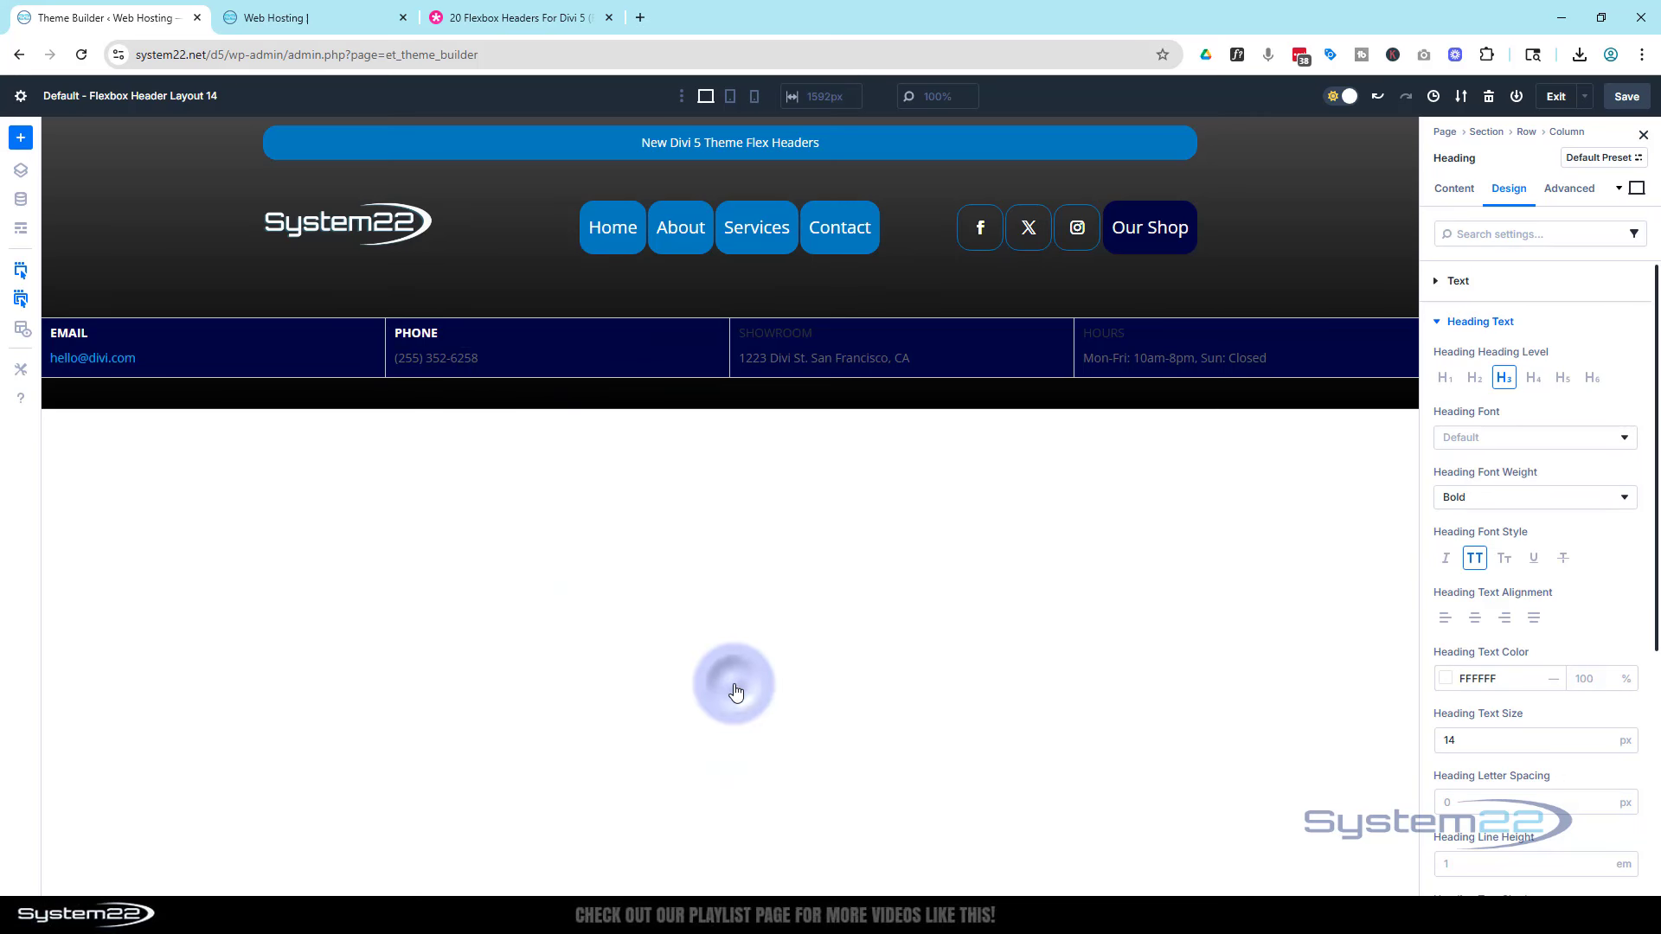
- Paste the copied heading text style attributes onto the Showroom and Hours headings
right_click(792, 337)
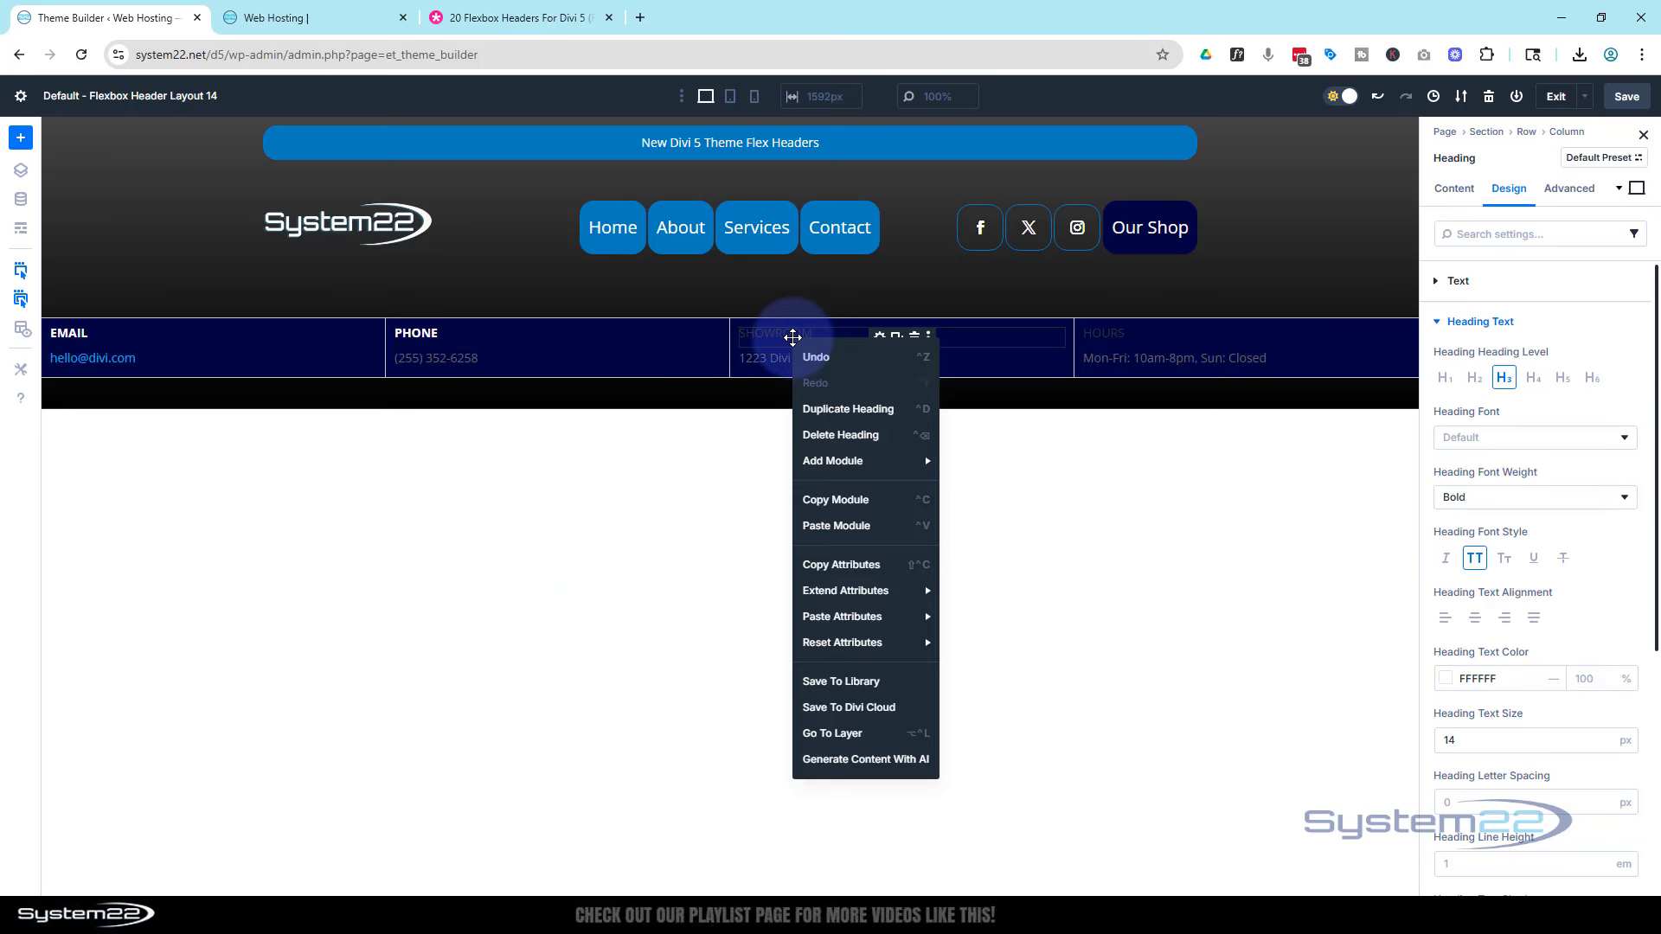
mouse_move(860, 616)
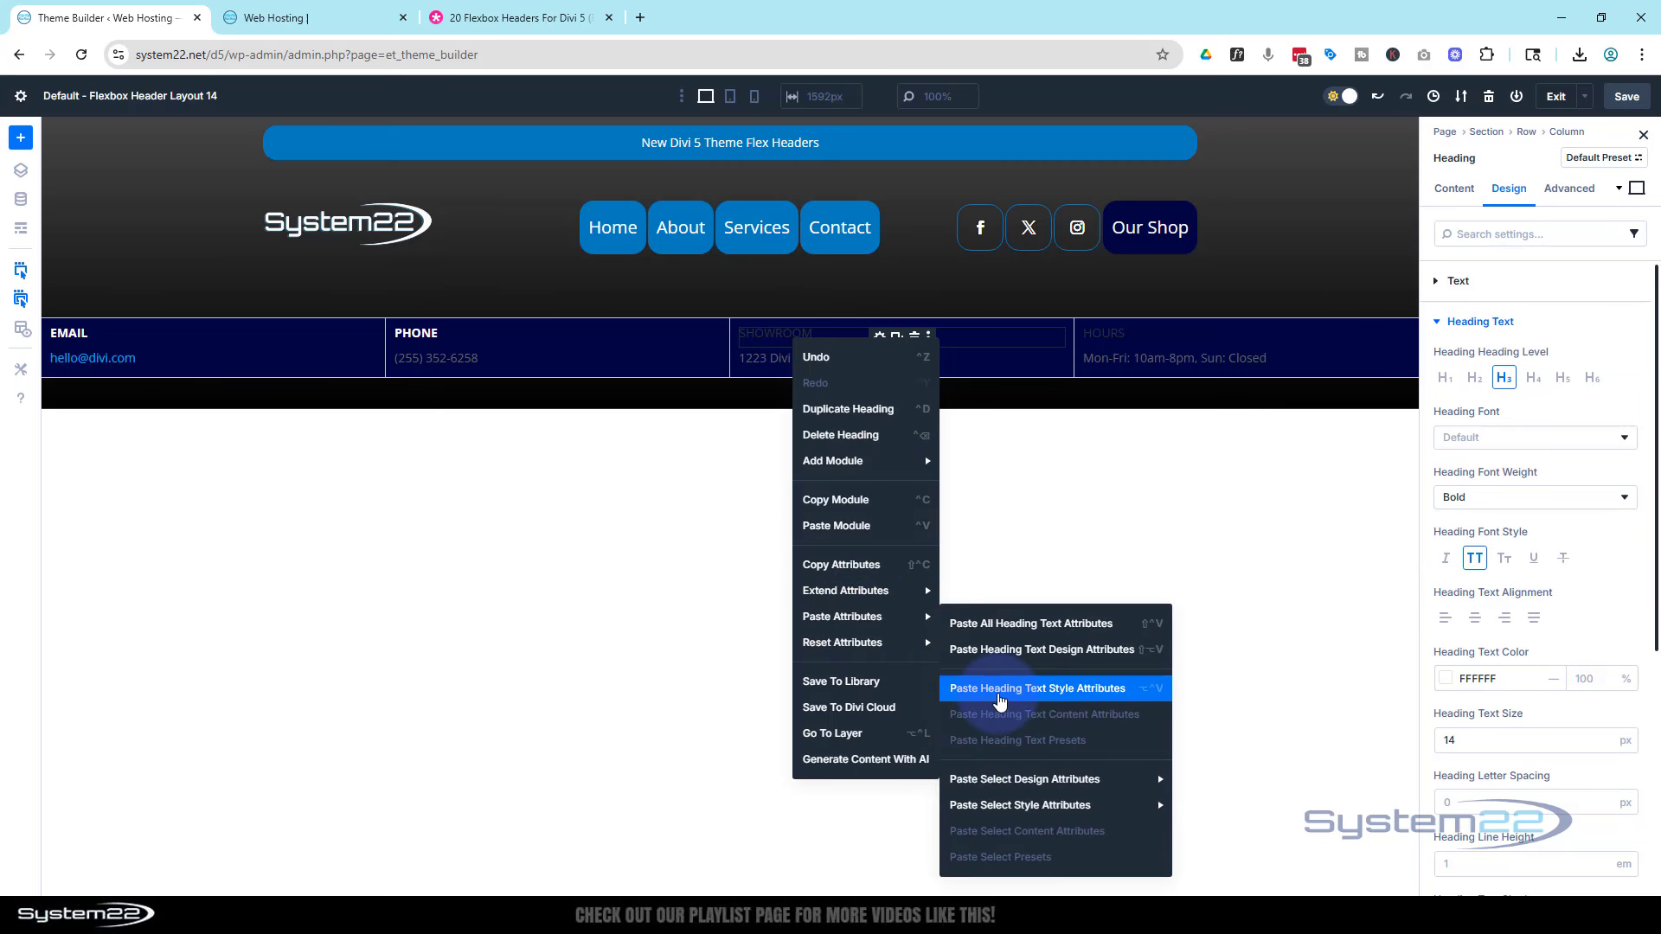
click(1001, 688)
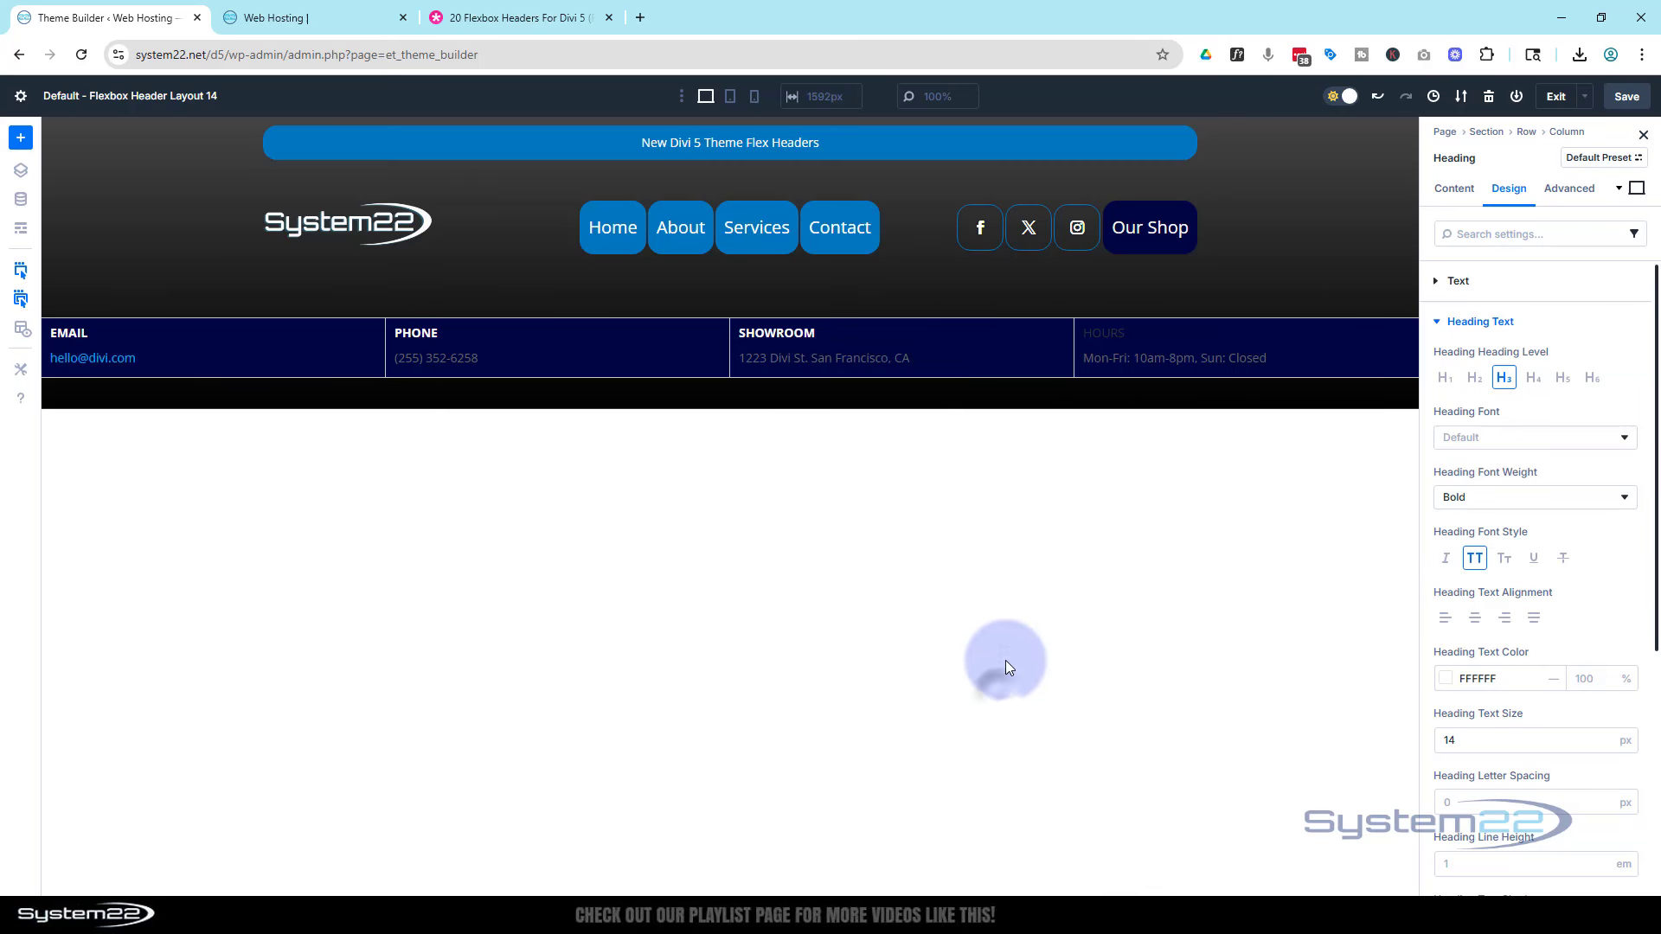
right_click(1103, 330)
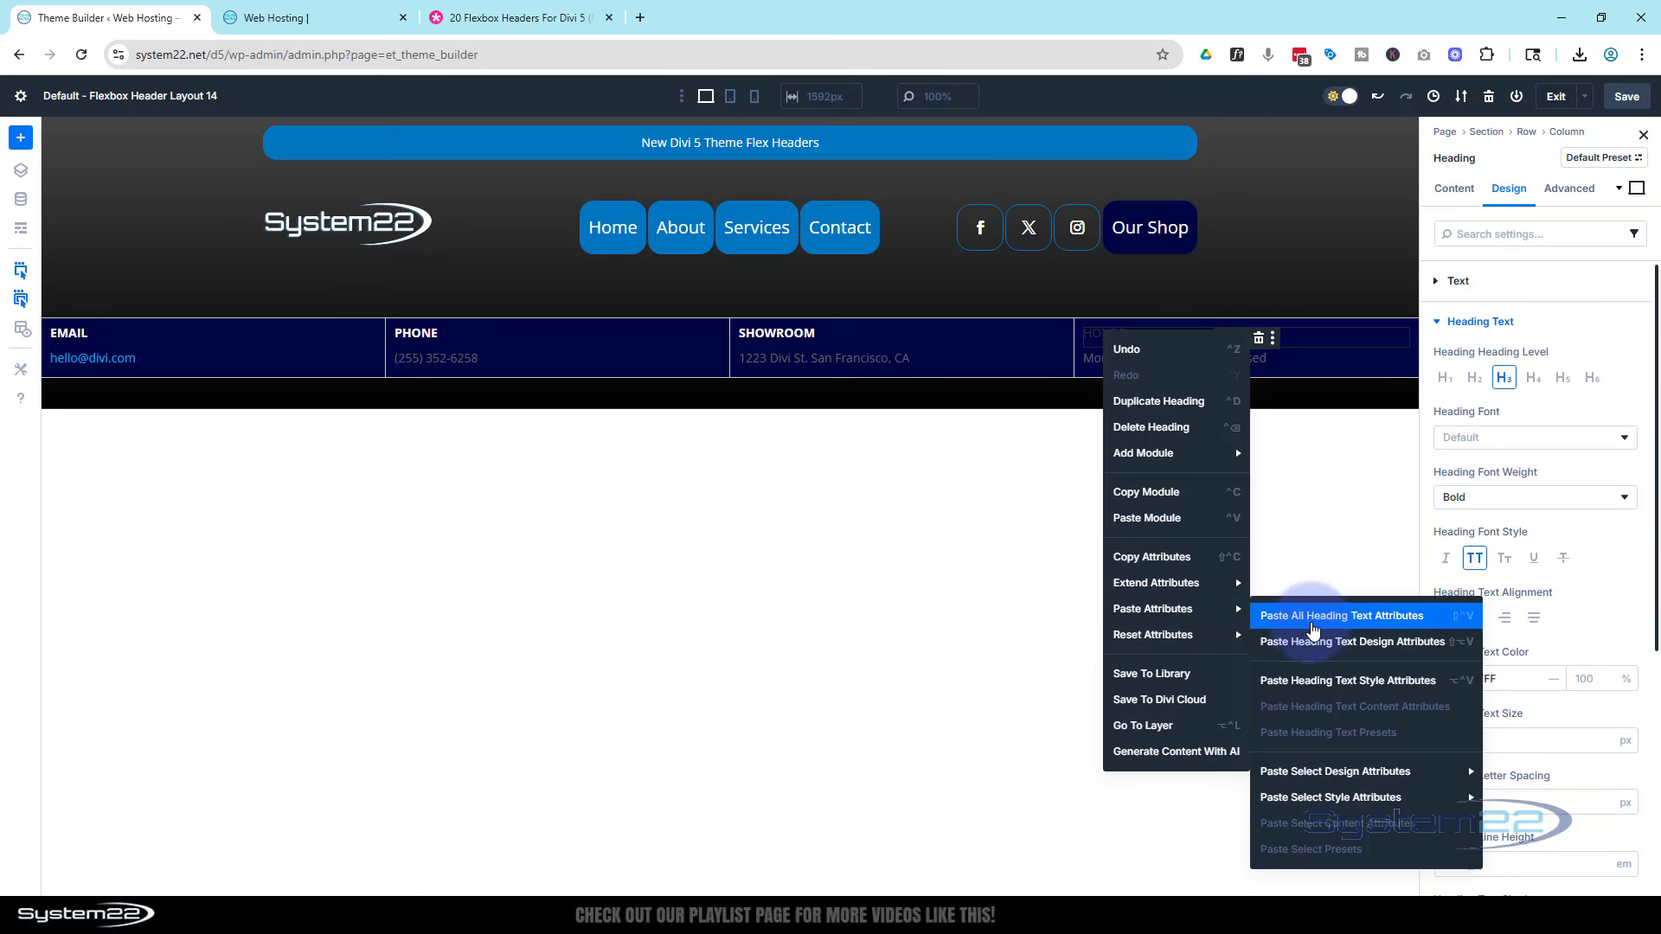
click(1310, 681)
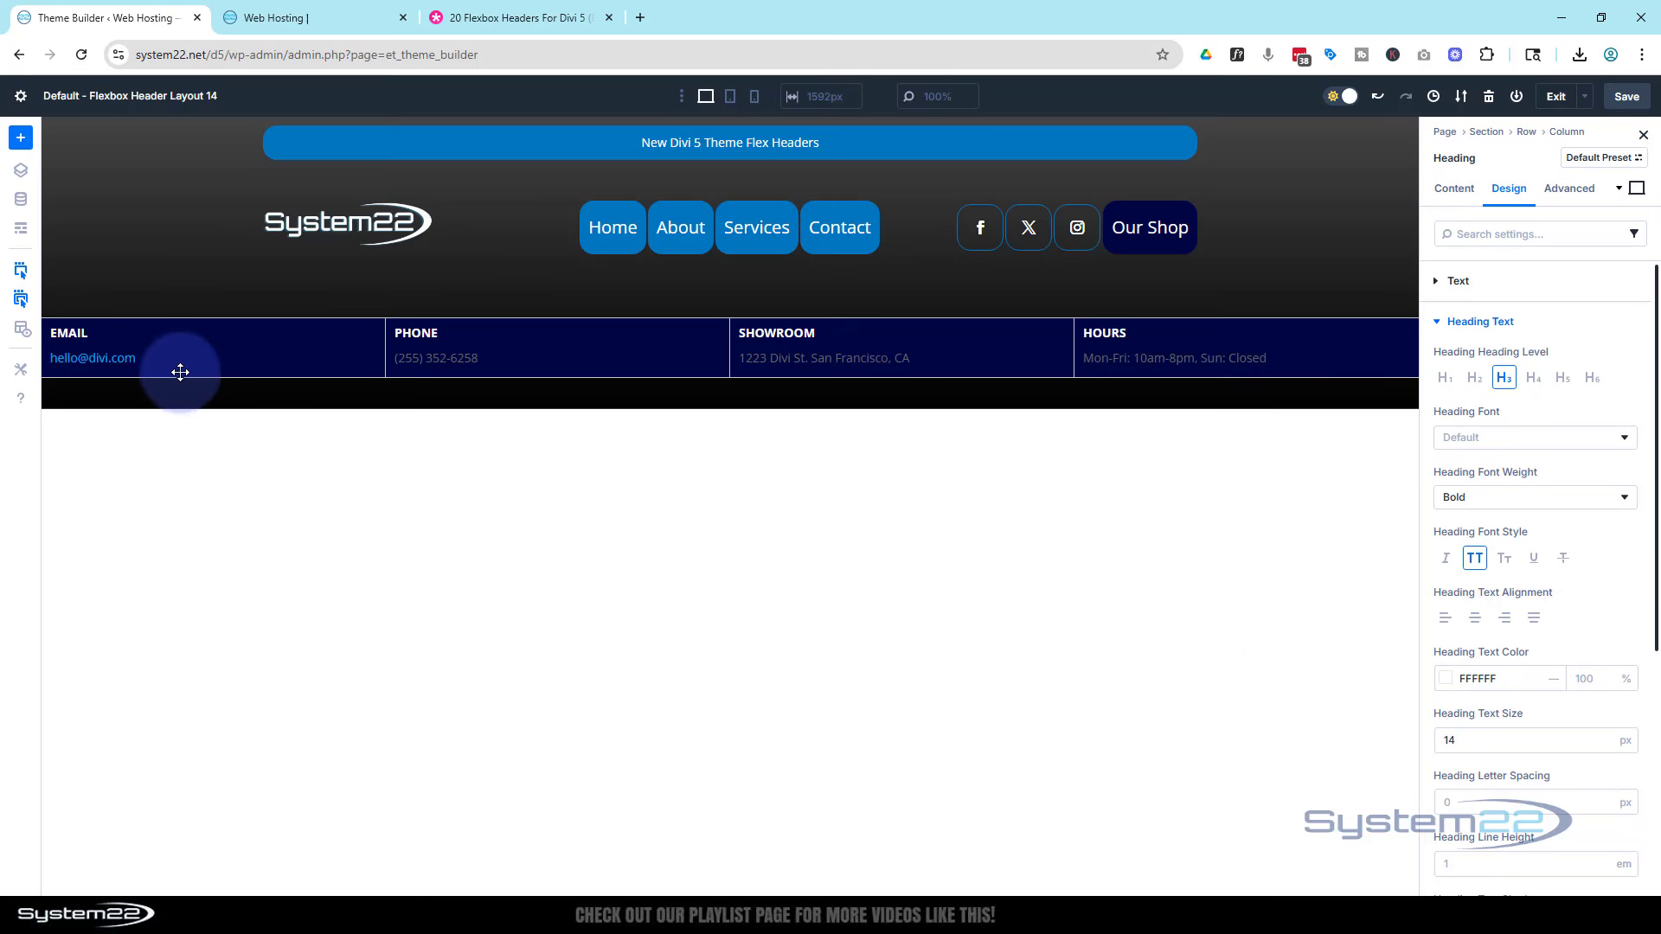
- Set the body text color of the number under the Phone heading to white FFFFFF
mouse_move(419, 353)
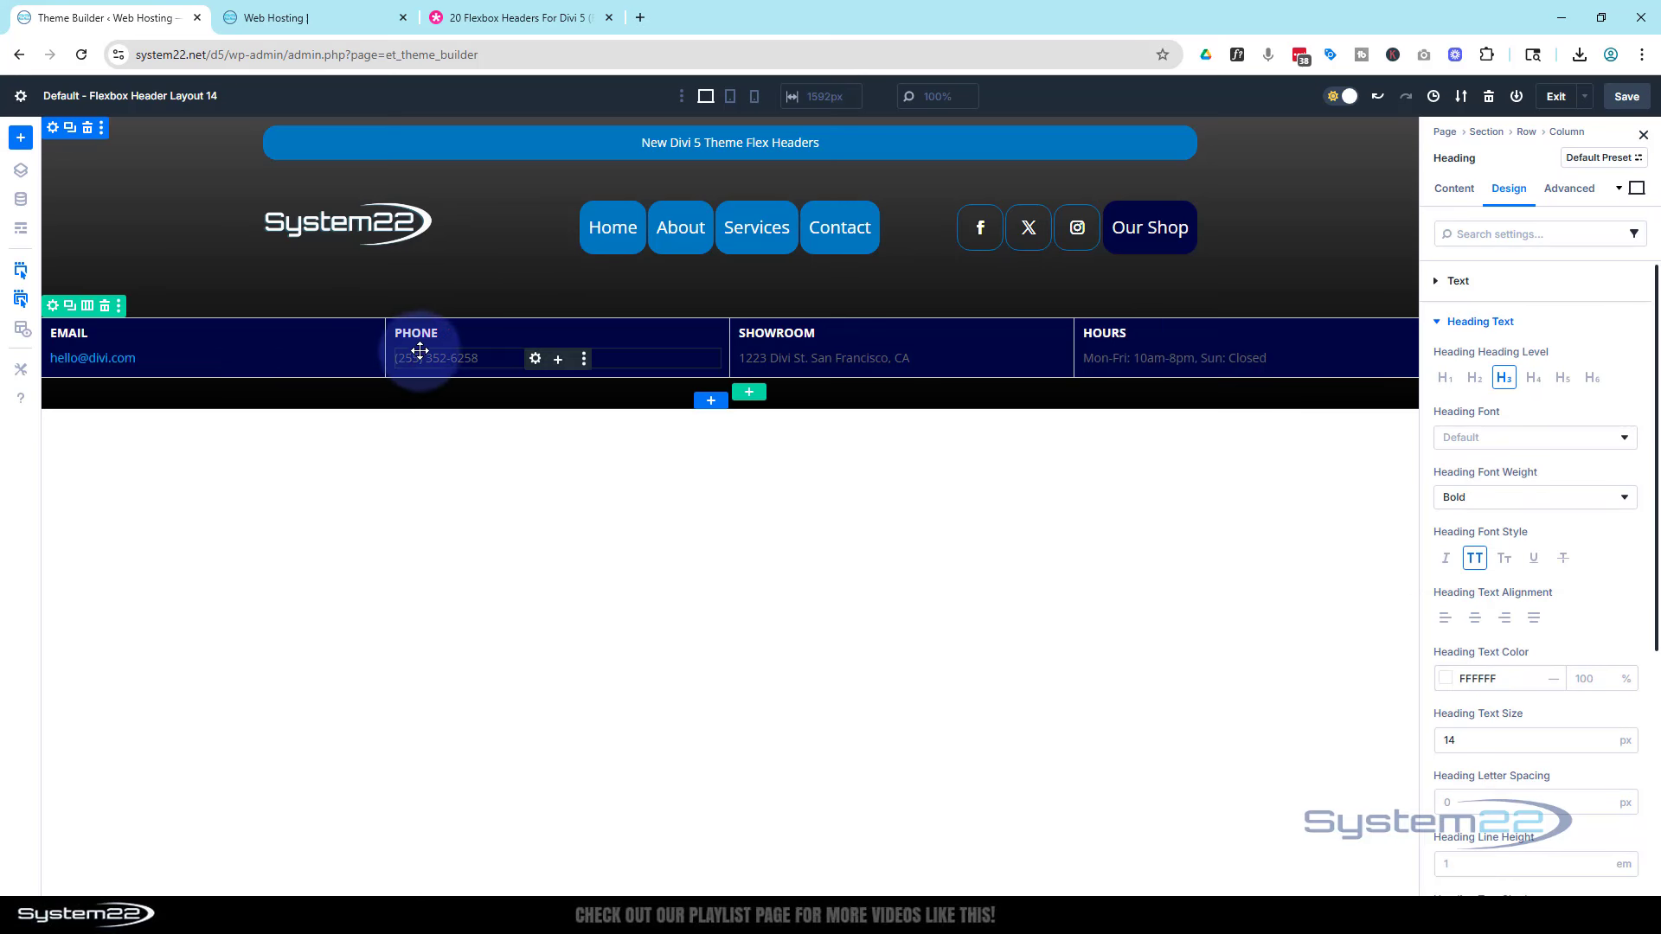
click(535, 360)
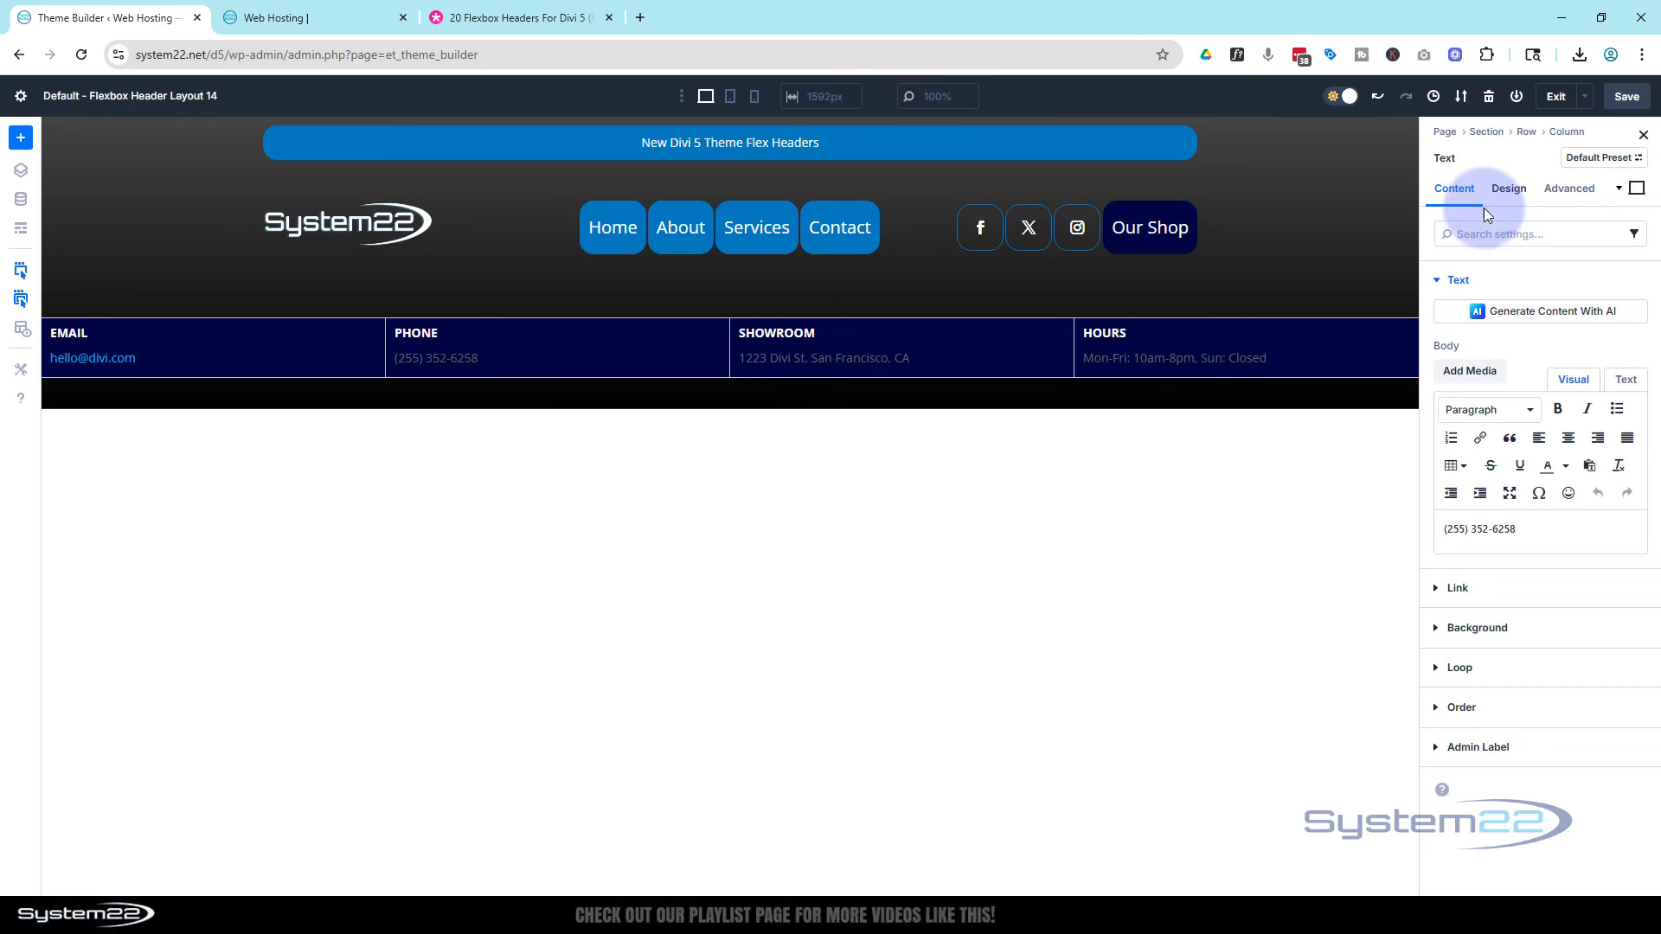
click(1524, 192)
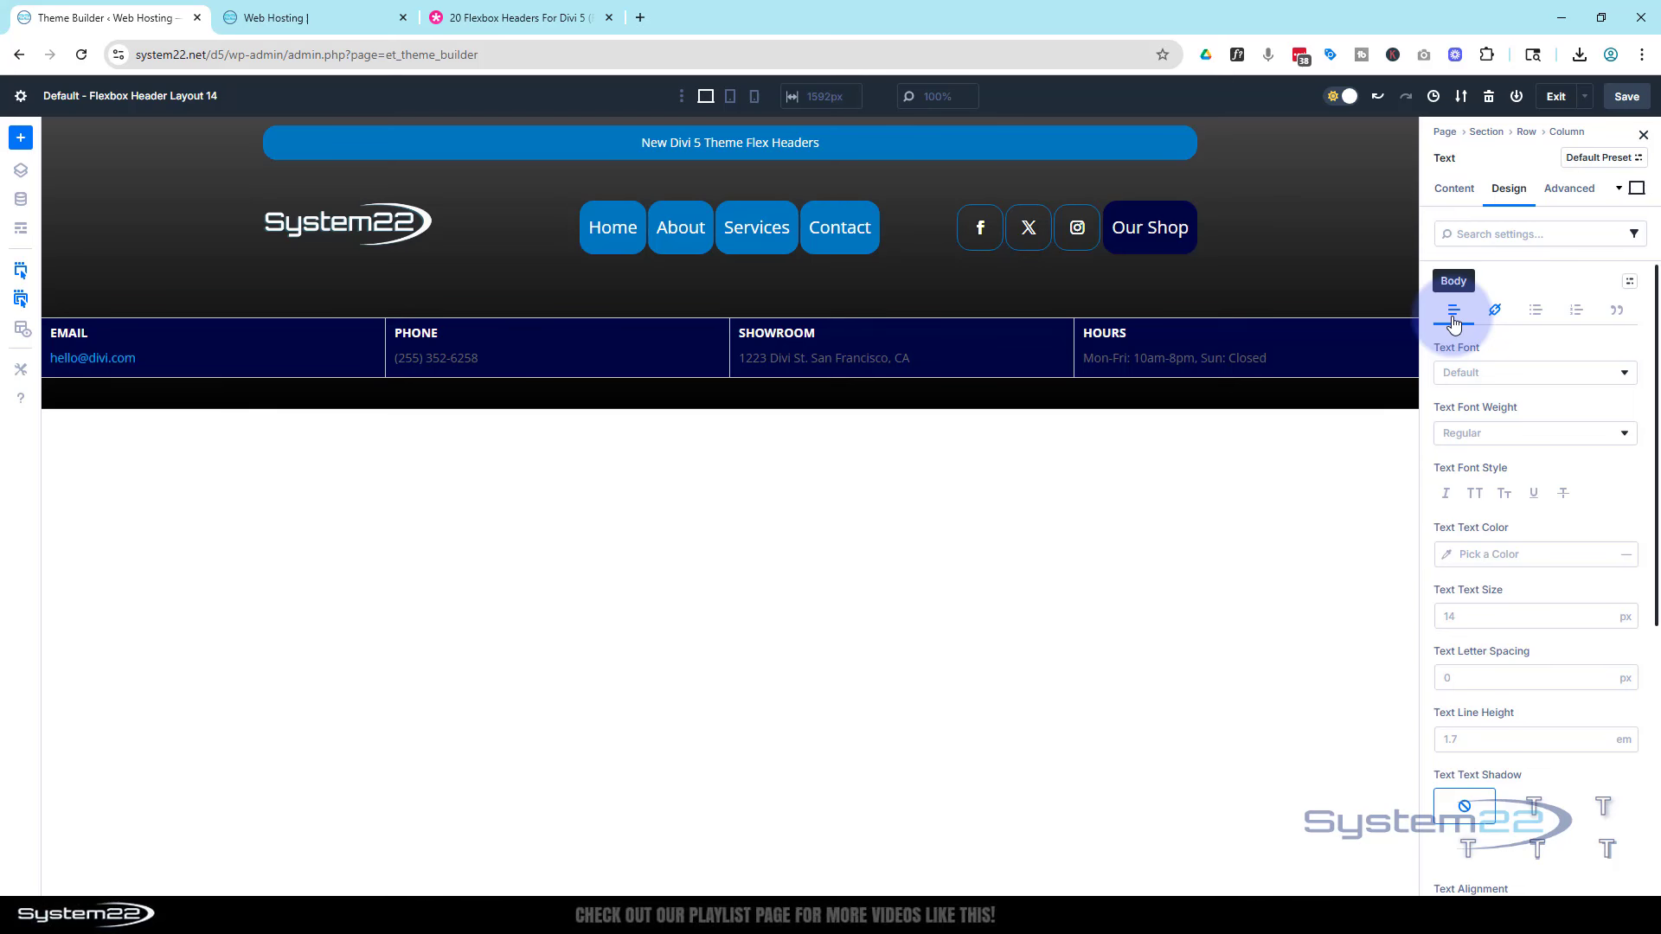
click(1441, 556)
drag(1317, 547, 1173, 448)
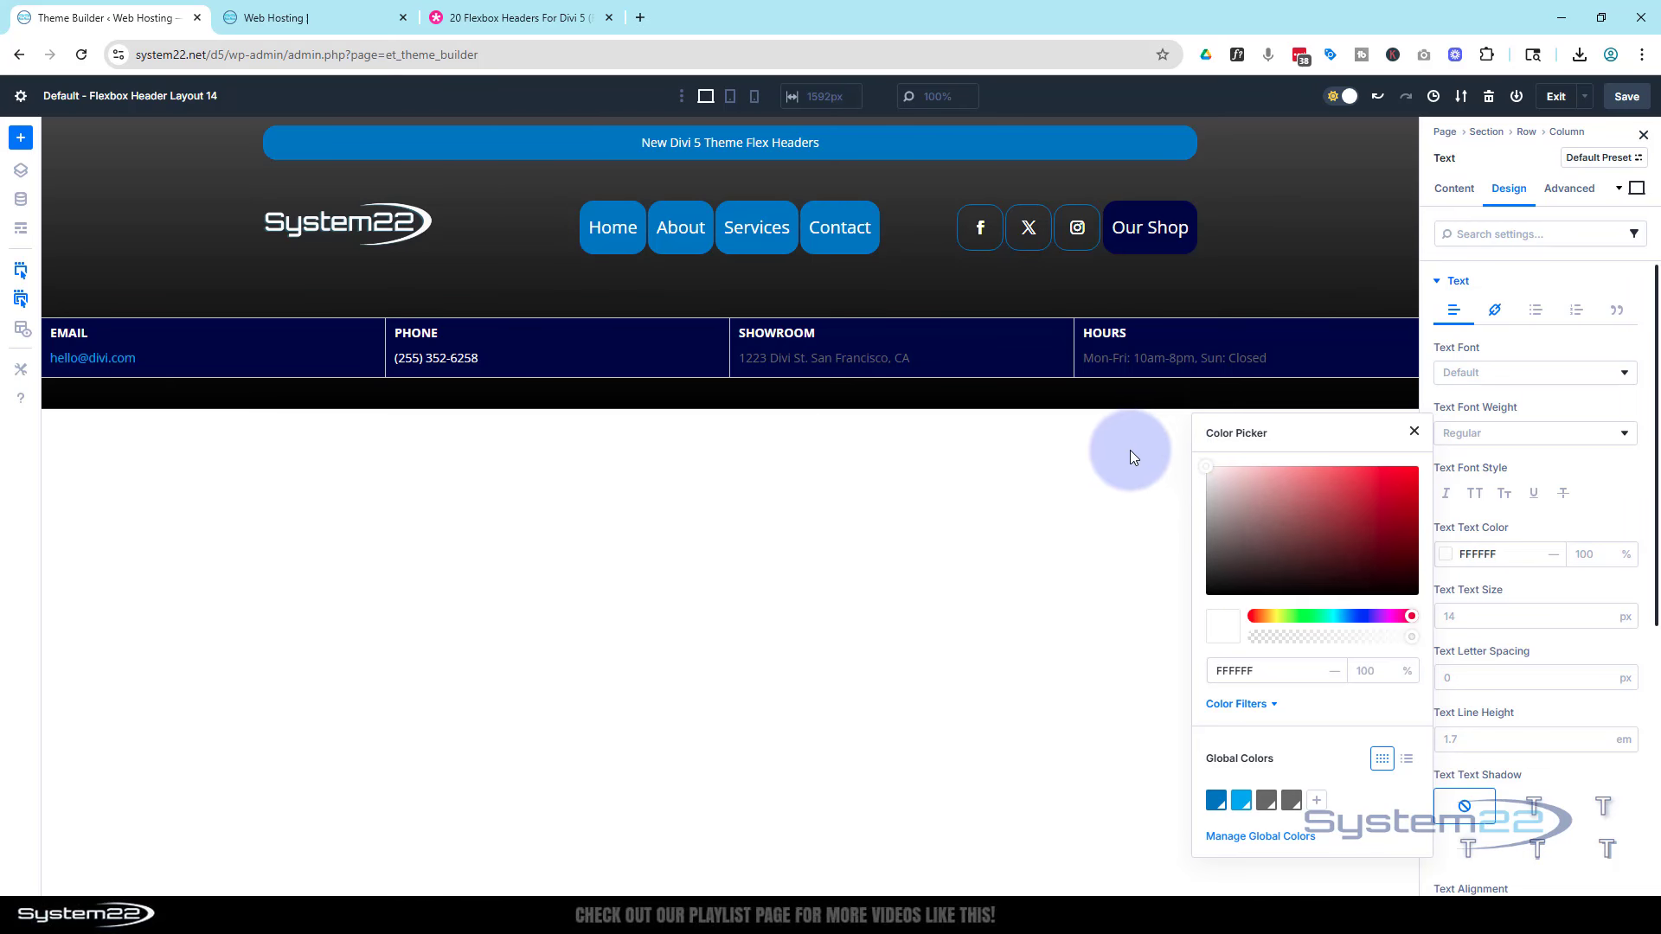
- Copy the Text attributes from the Phone column's body text and paste the text style attributes onto the Showroom address
right_click(1460, 288)
click(1503, 301)
click(857, 361)
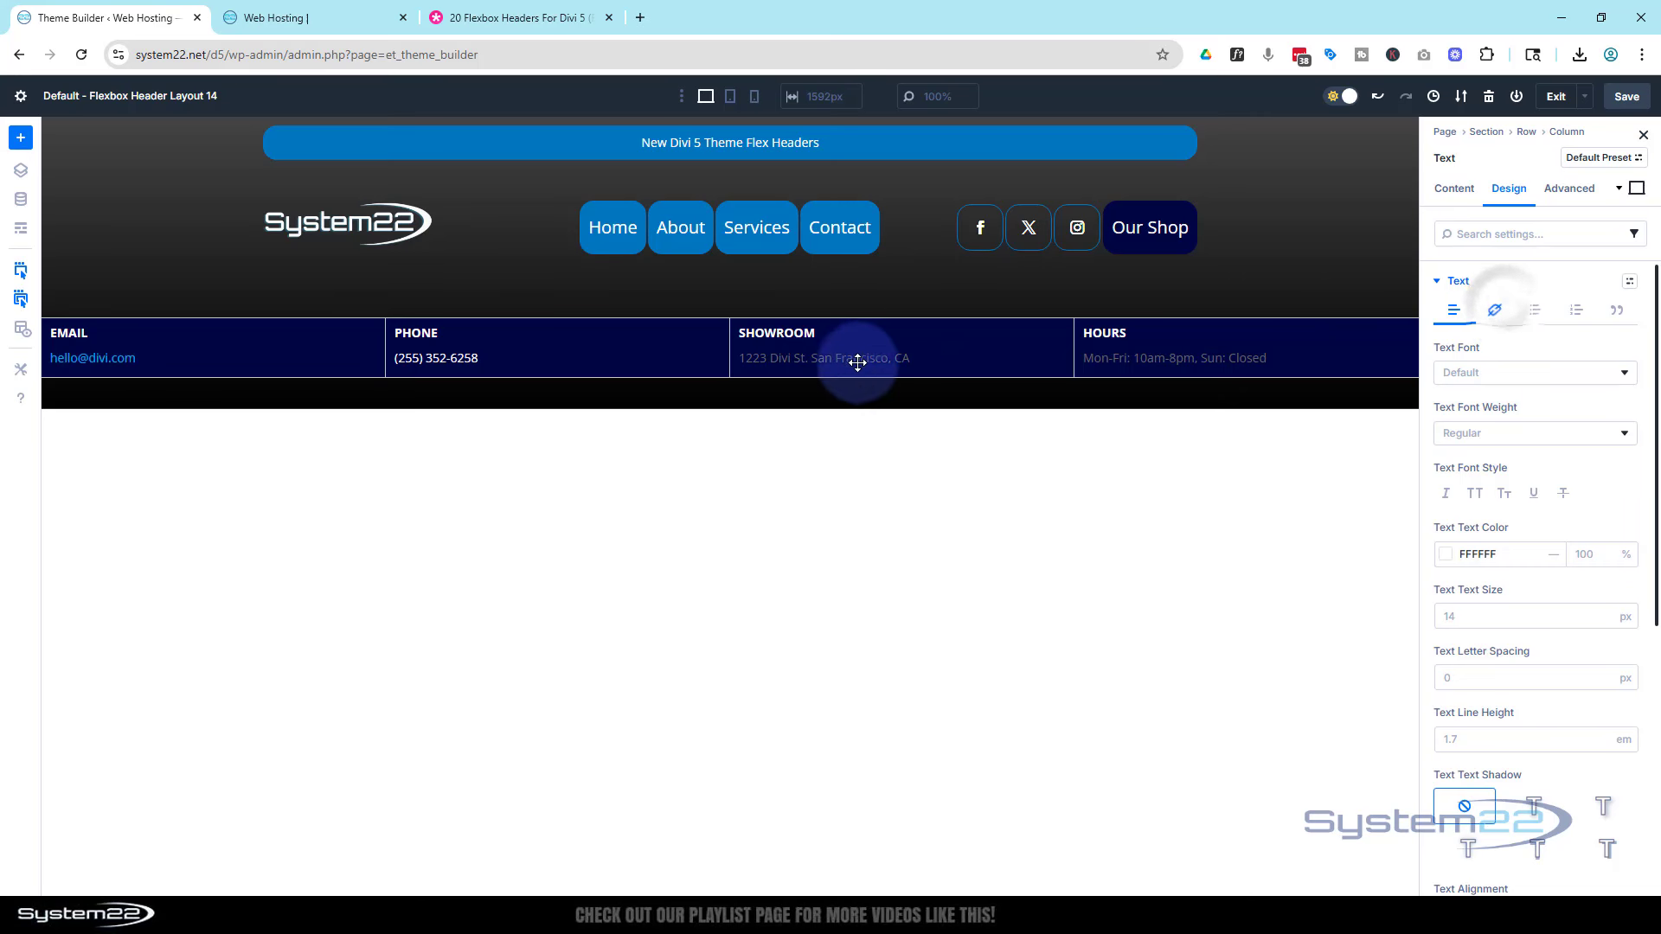
right_click(832, 355)
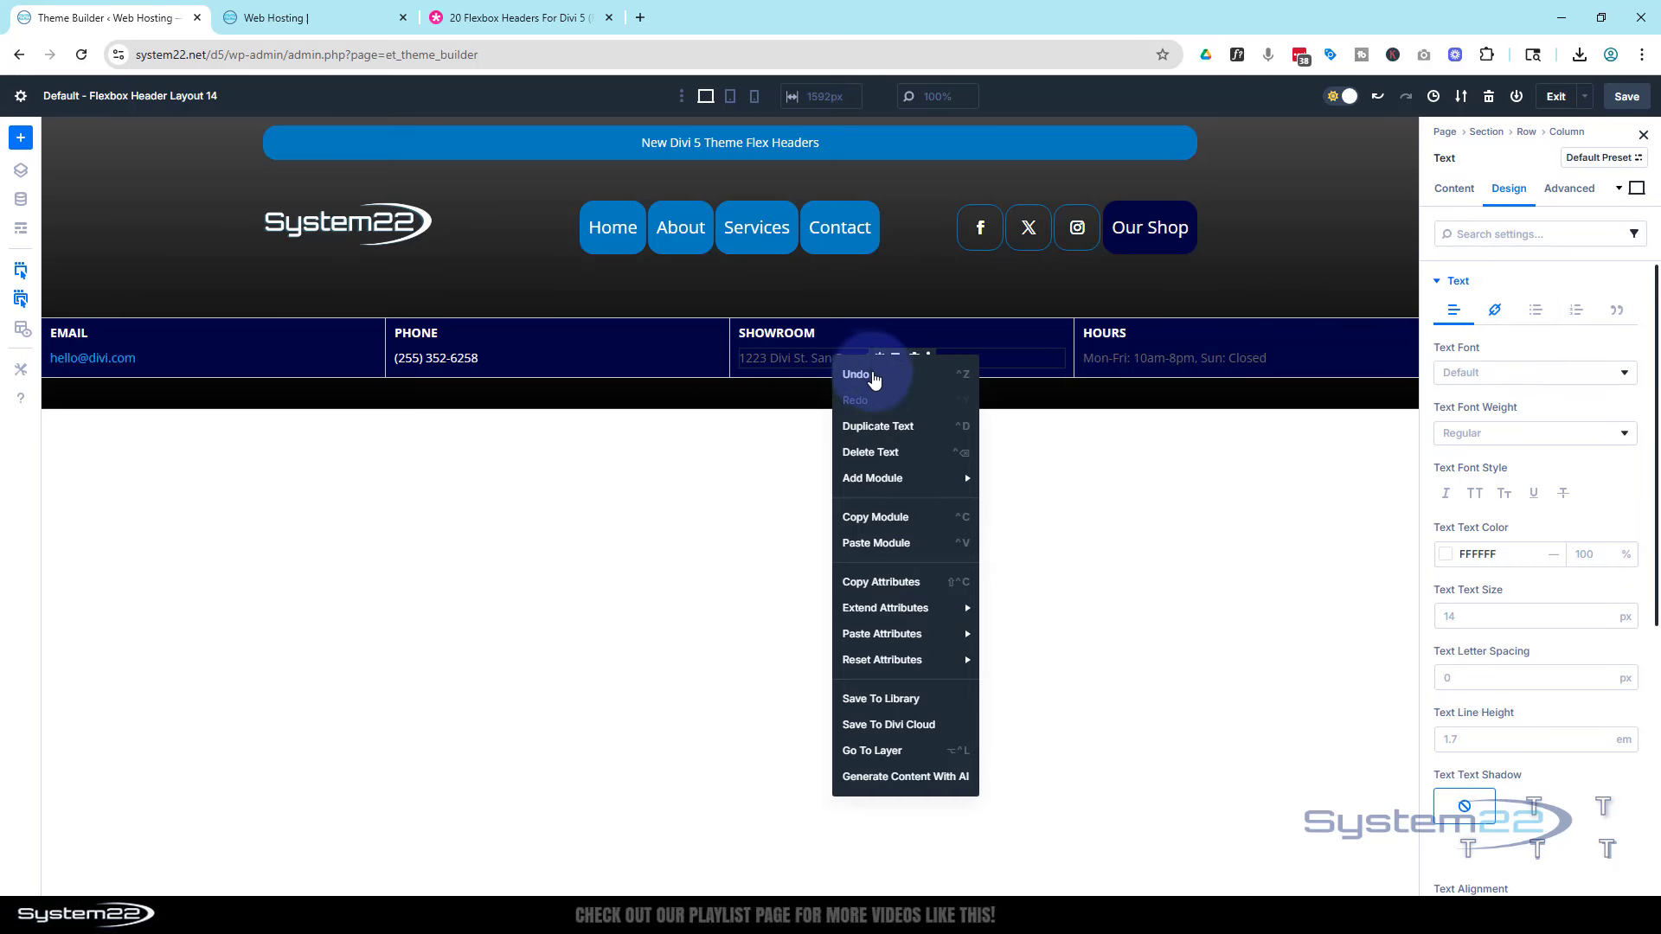
mouse_move(973, 638)
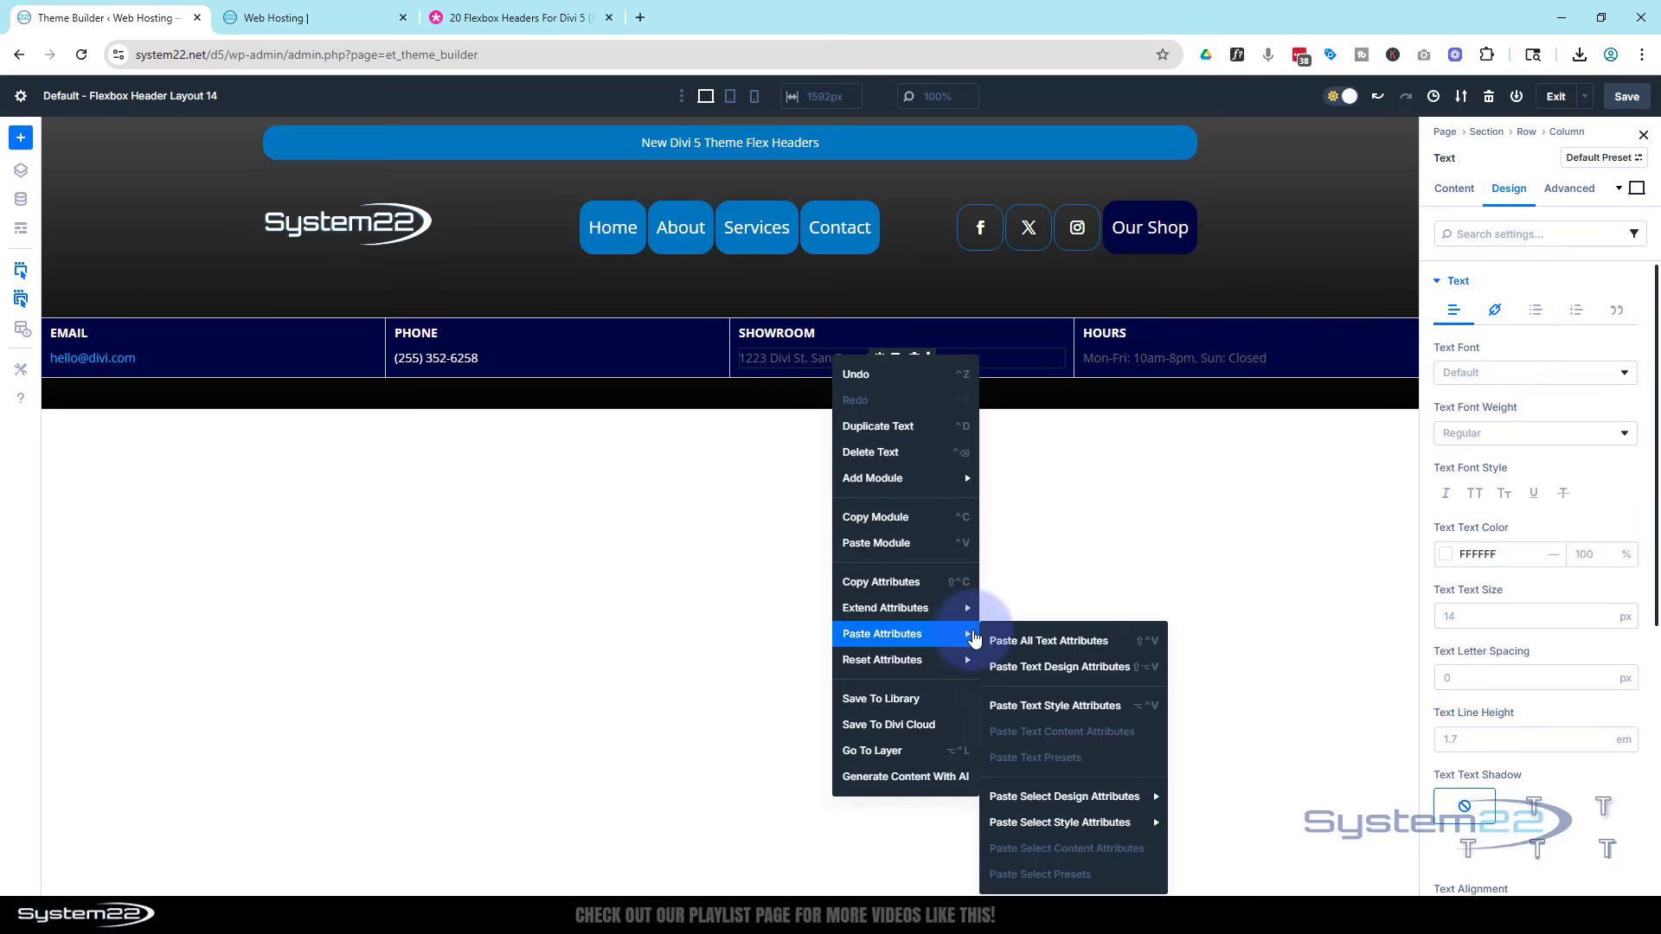
click(1057, 706)
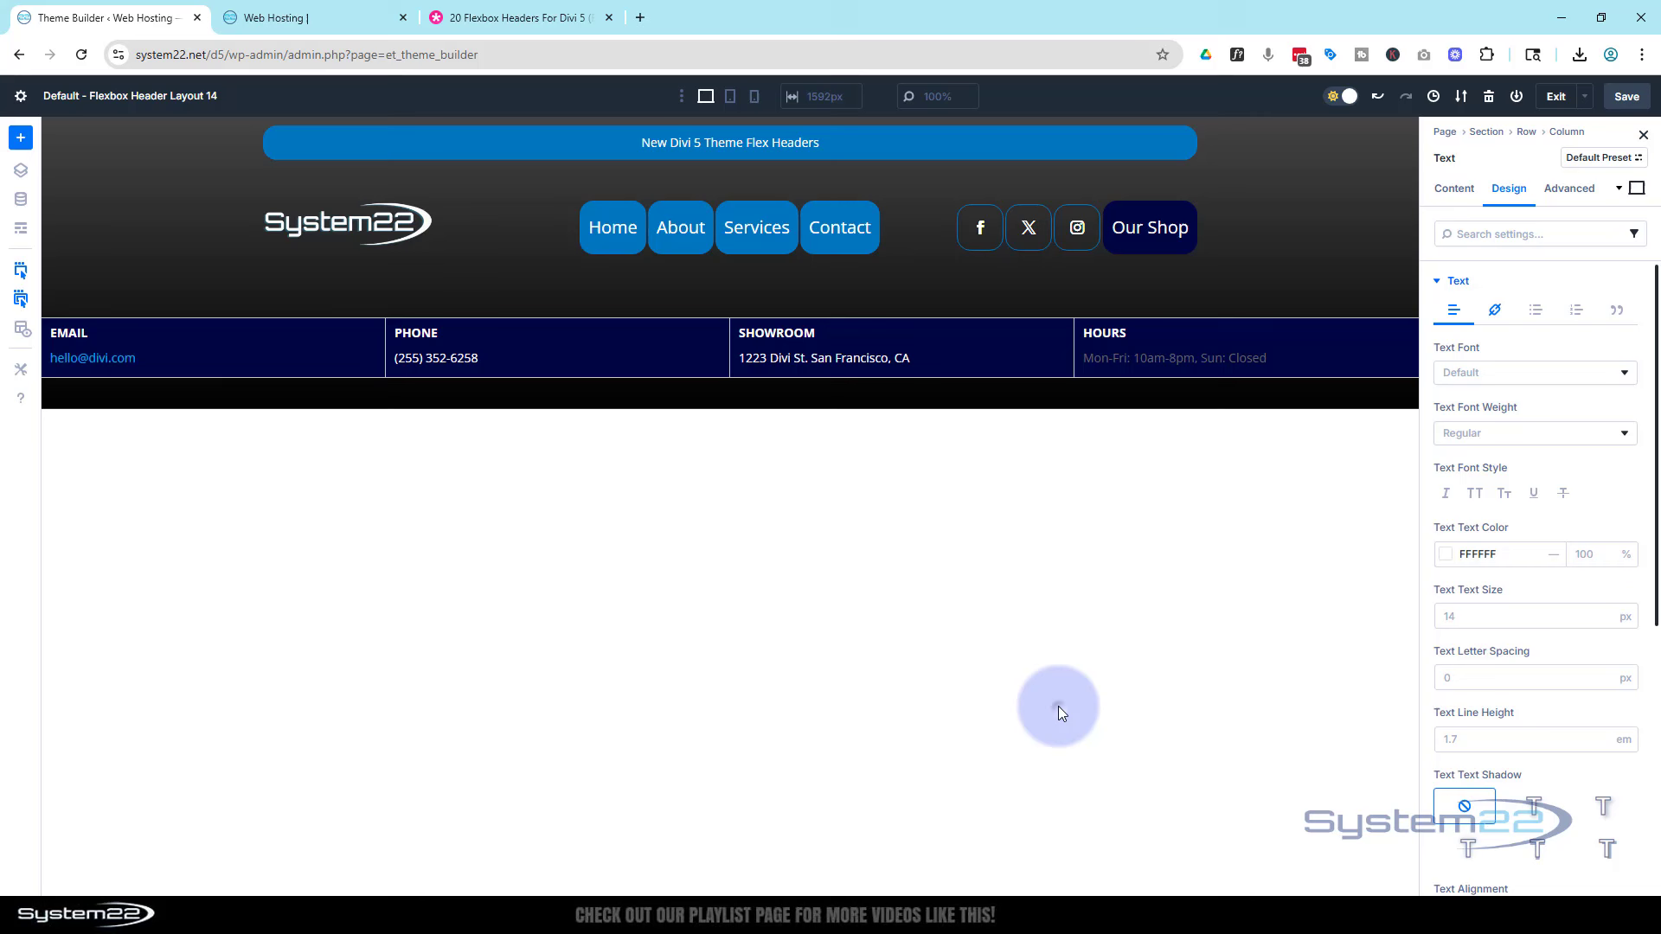
- Paste the copied text style attributes onto the opening times text under the Hours heading
right_click(1149, 361)
mouse_move(1210, 671)
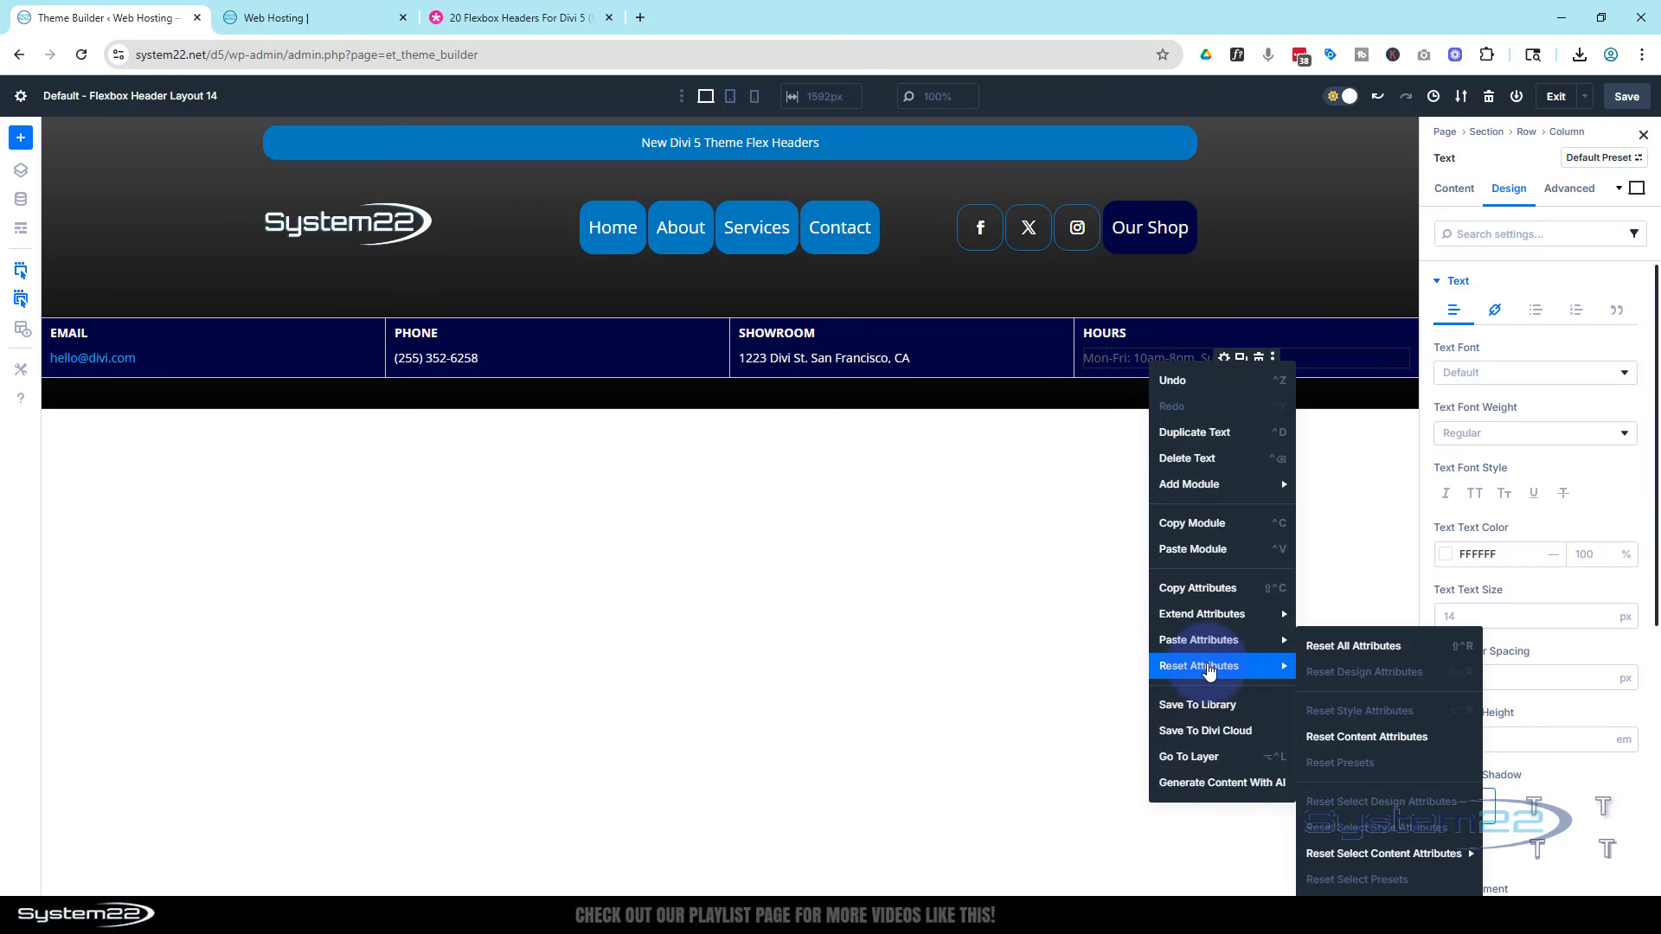
mouse_move(1202, 639)
click(1372, 707)
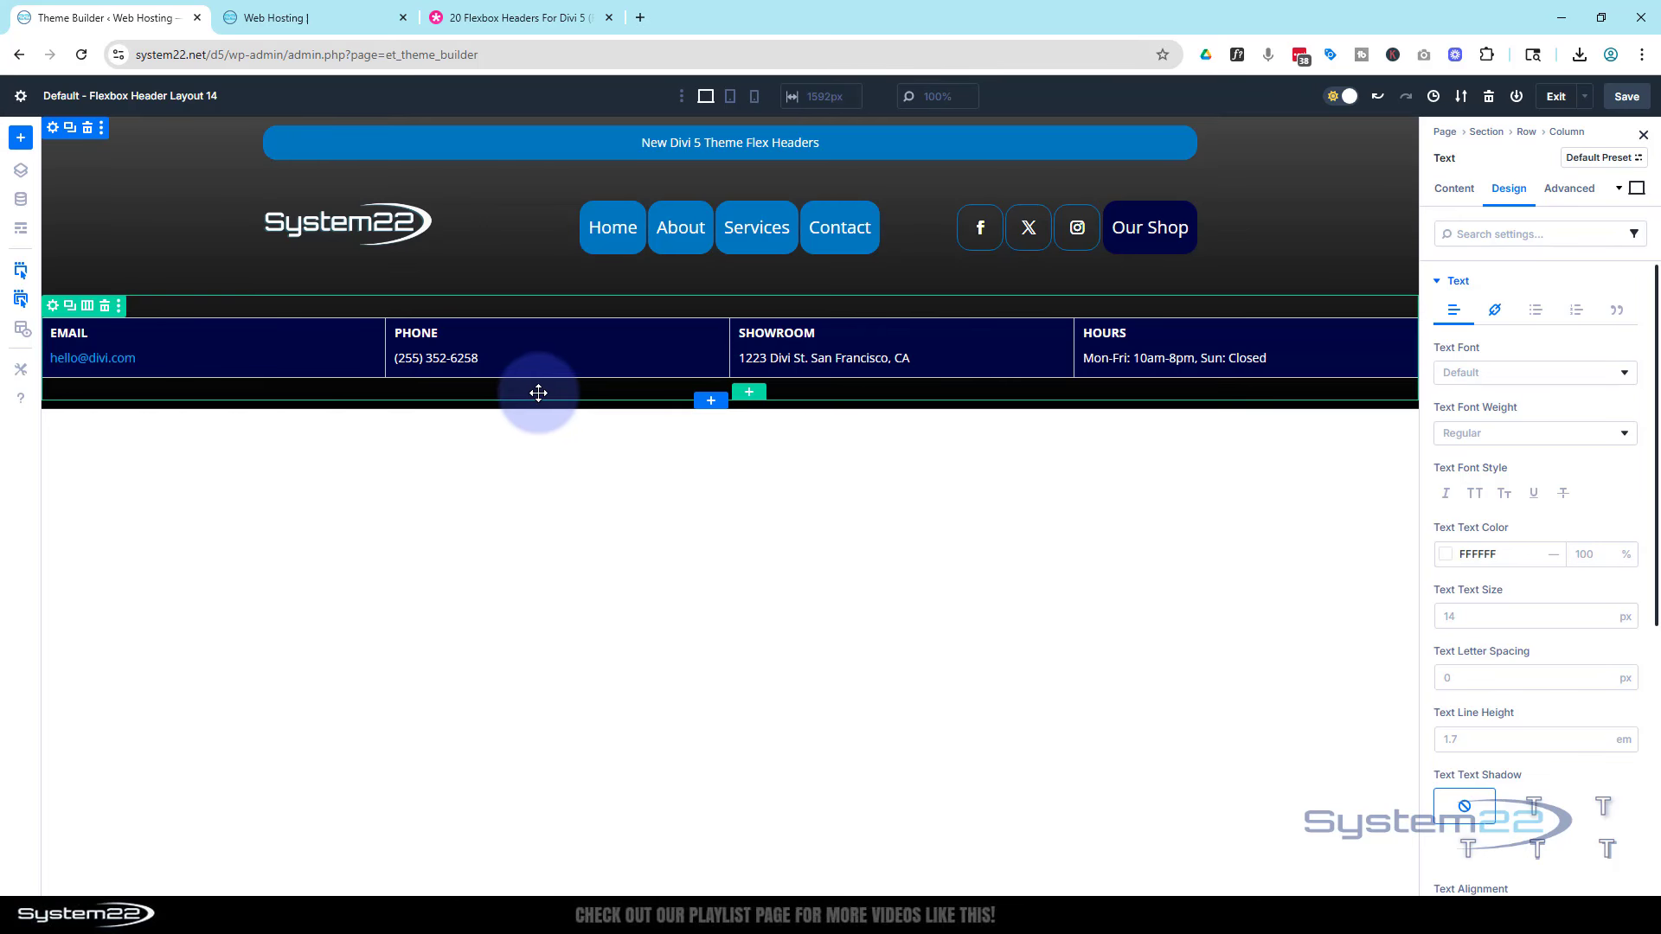
- Set the bottom padding of the contact details row to 0 px
click(53, 305)
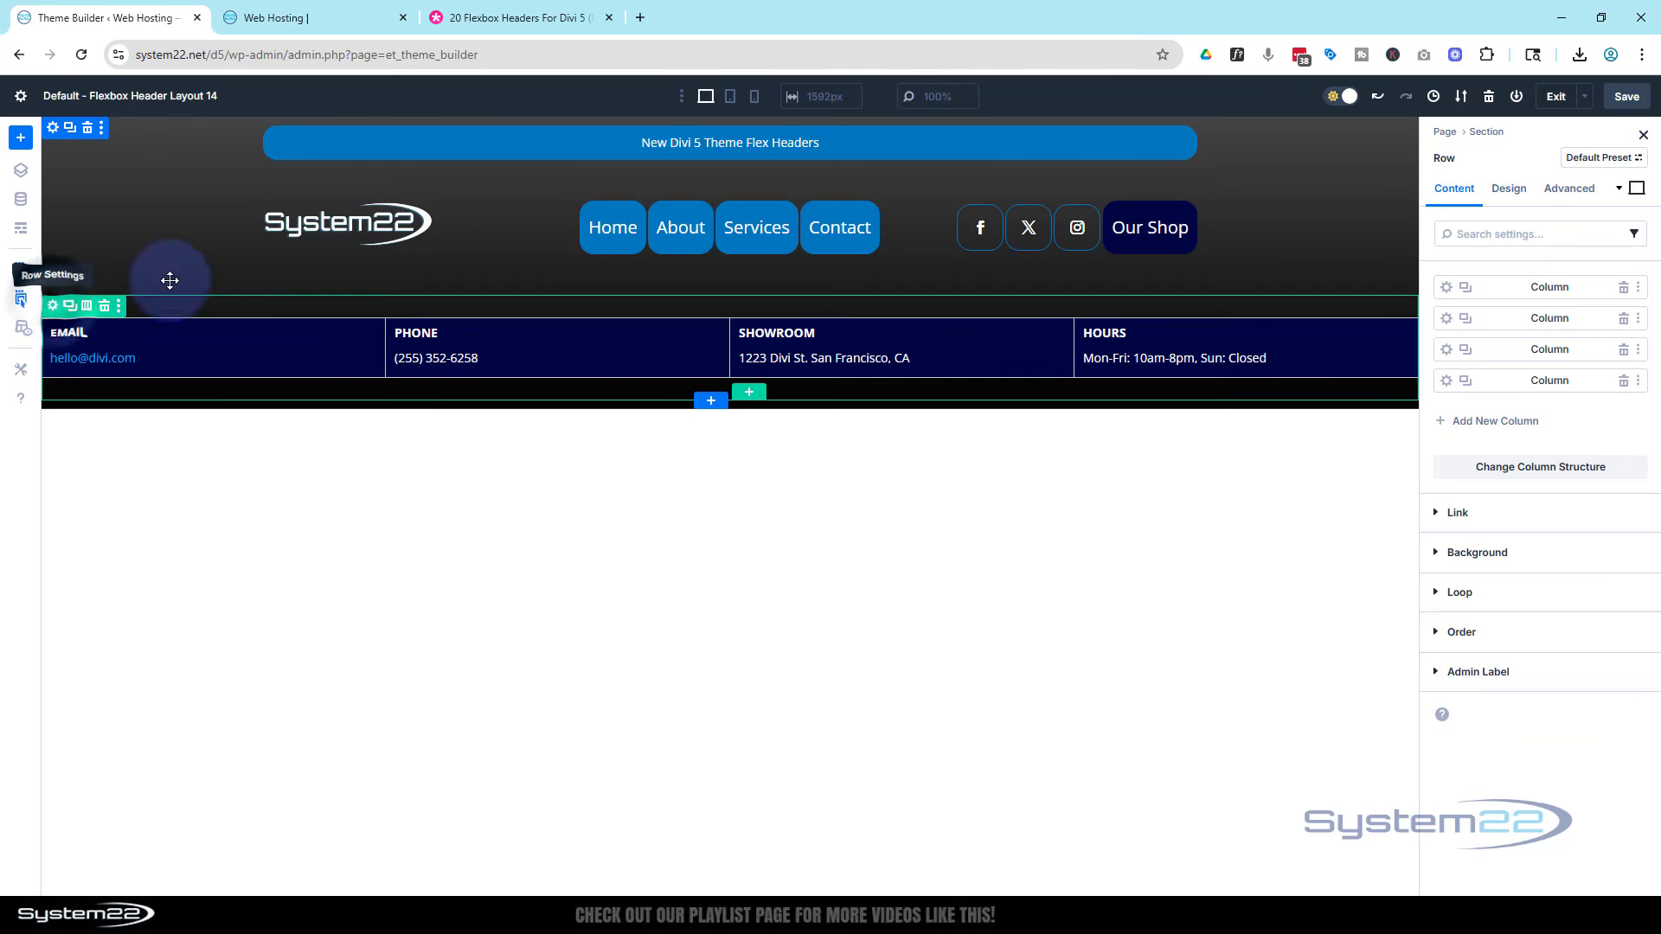
click(1508, 188)
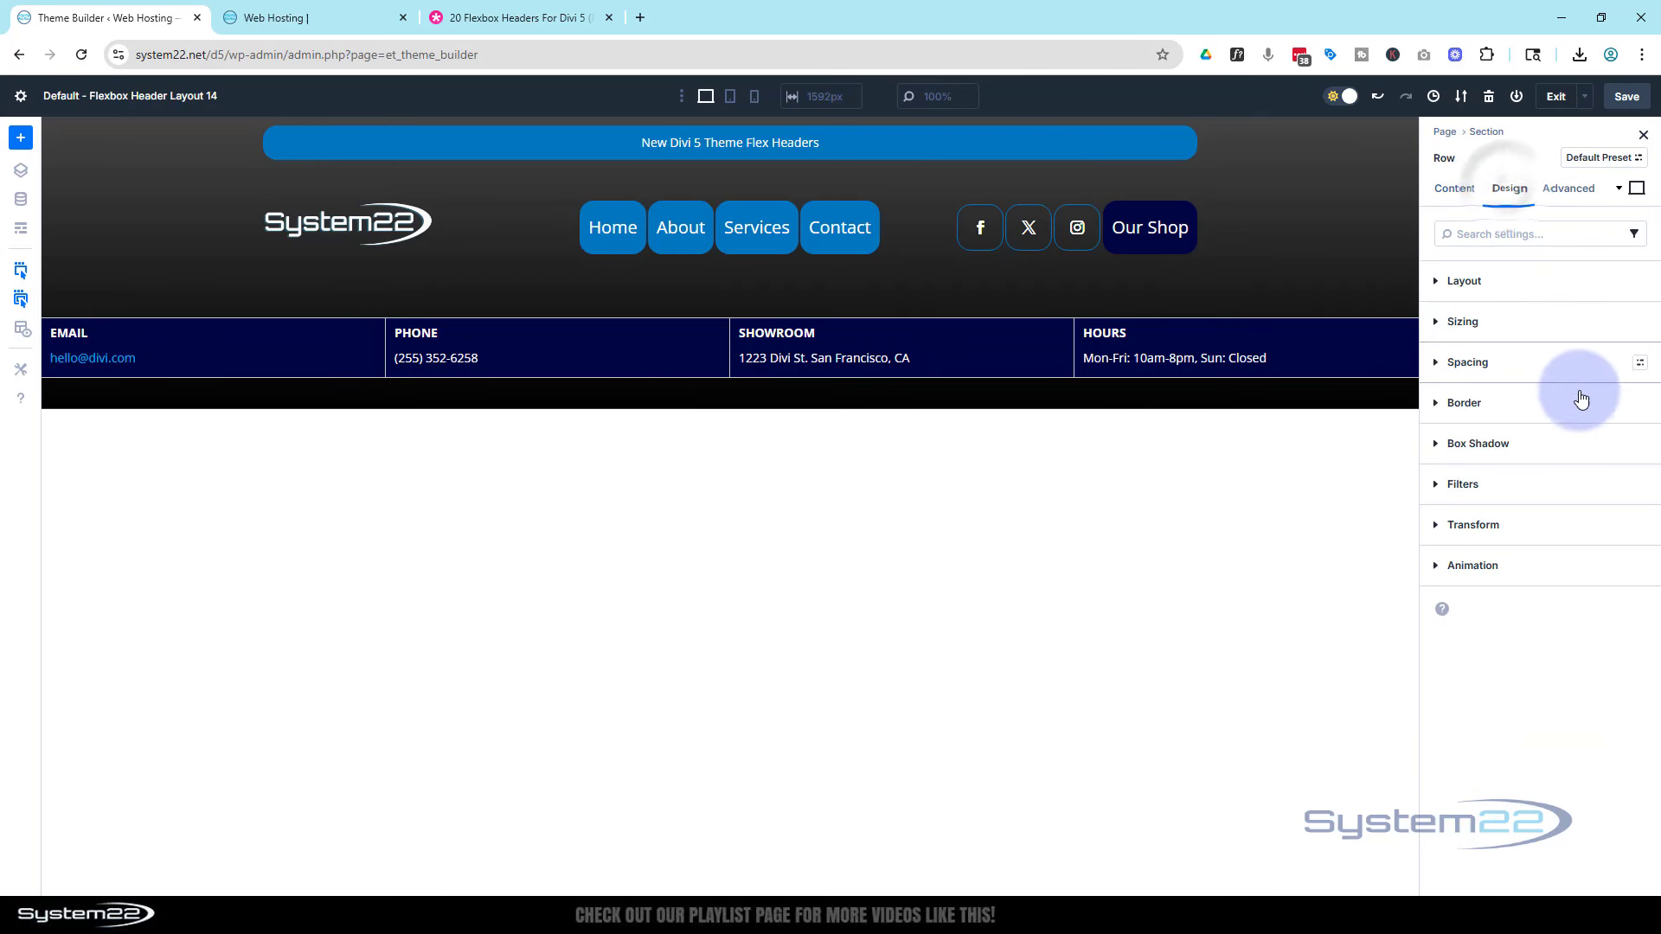
click(1449, 361)
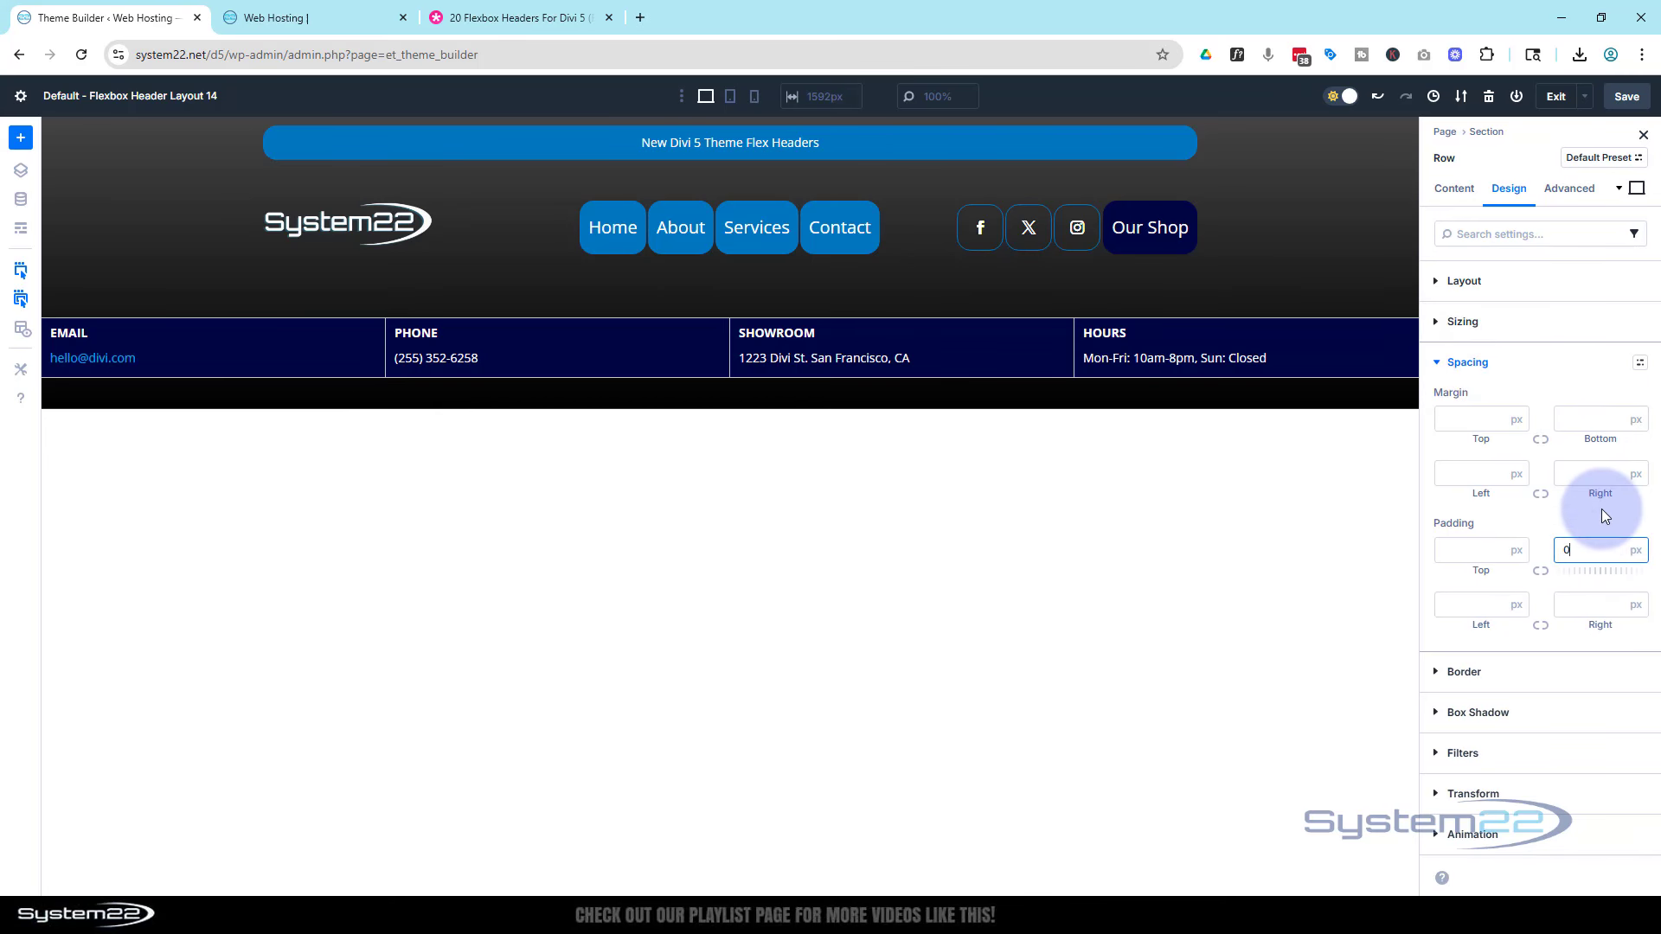
key(Return)
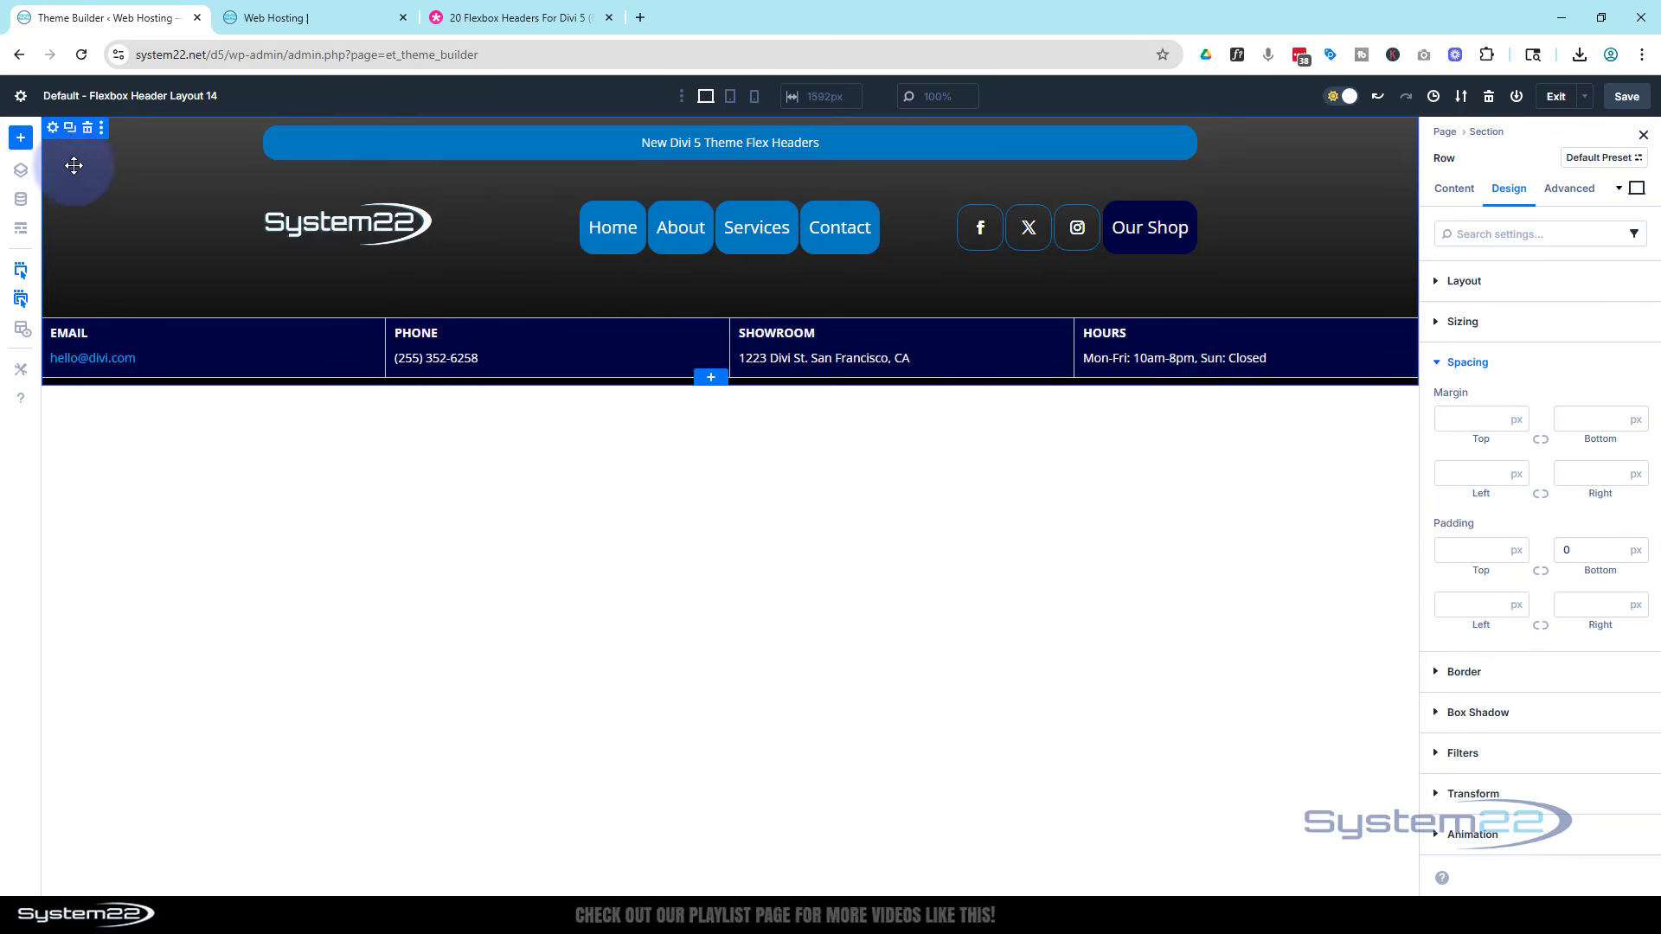
- Unlink the header section's top and bottom padding and set its bottom padding to 0 px
click(52, 130)
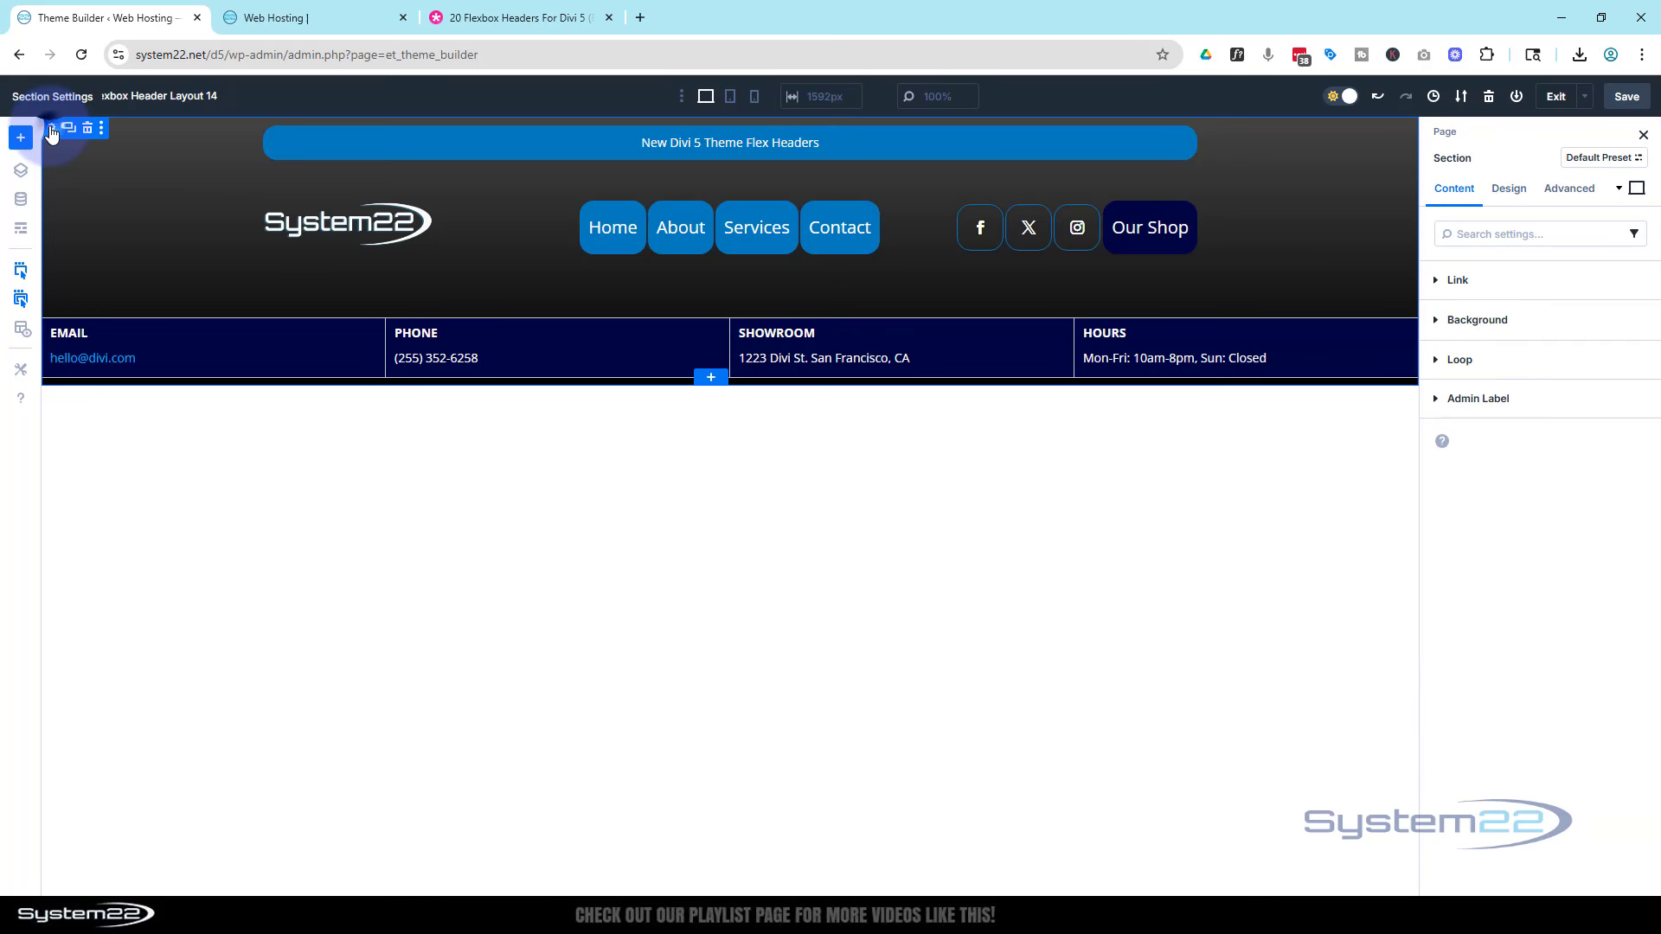
click(1508, 192)
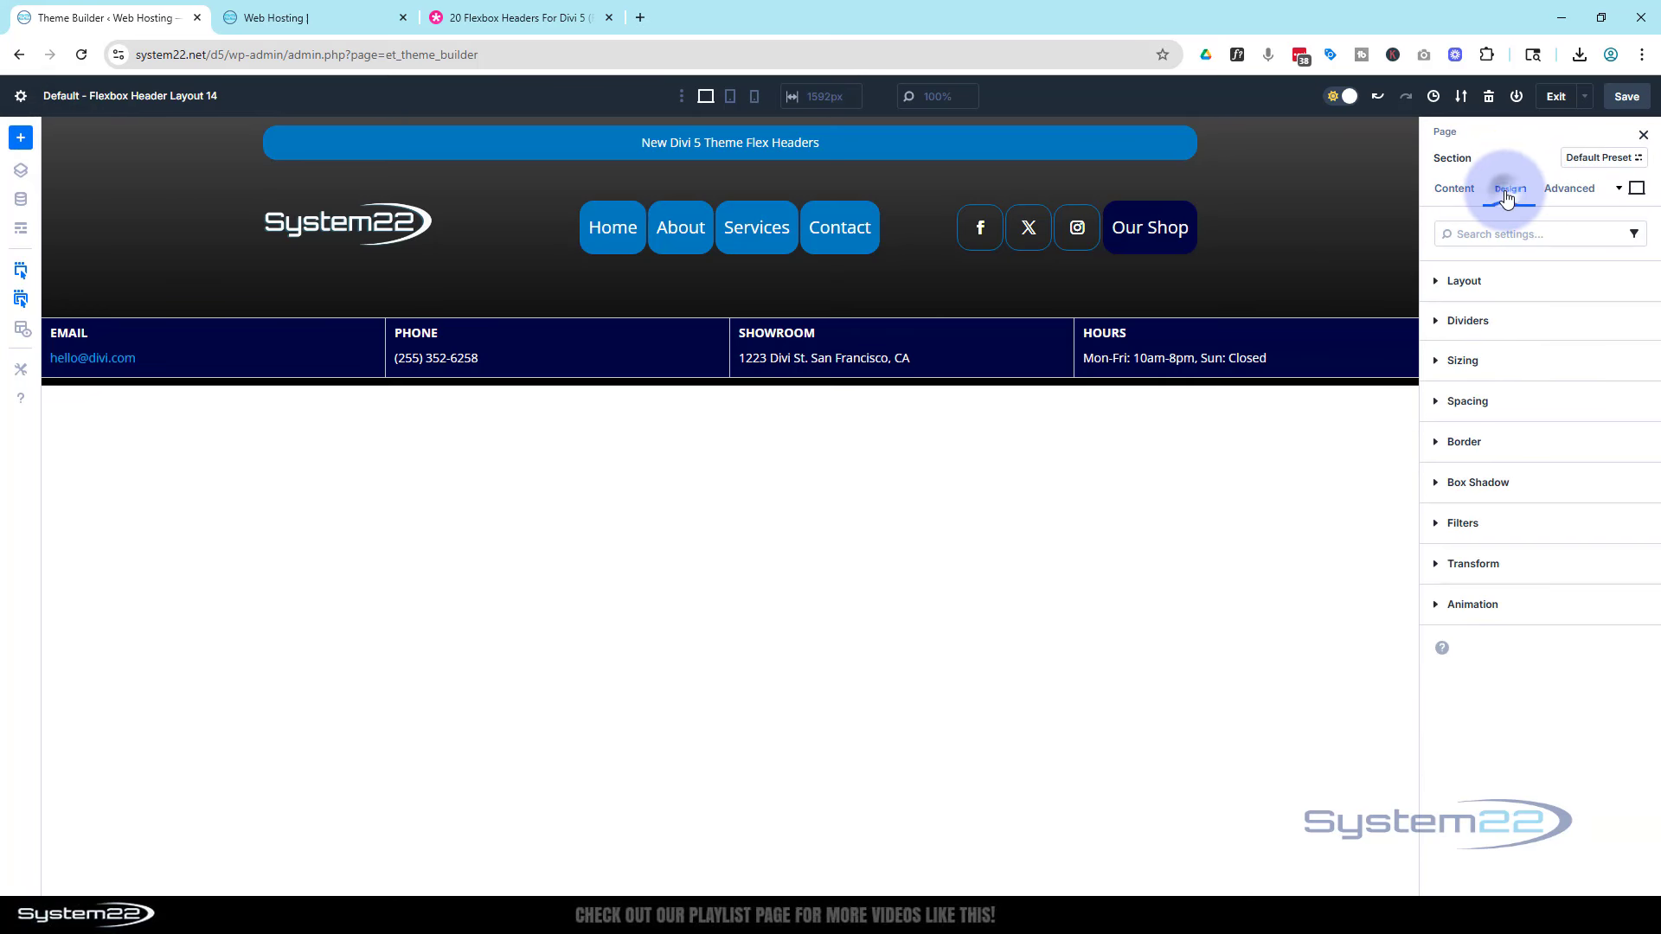
click(1516, 398)
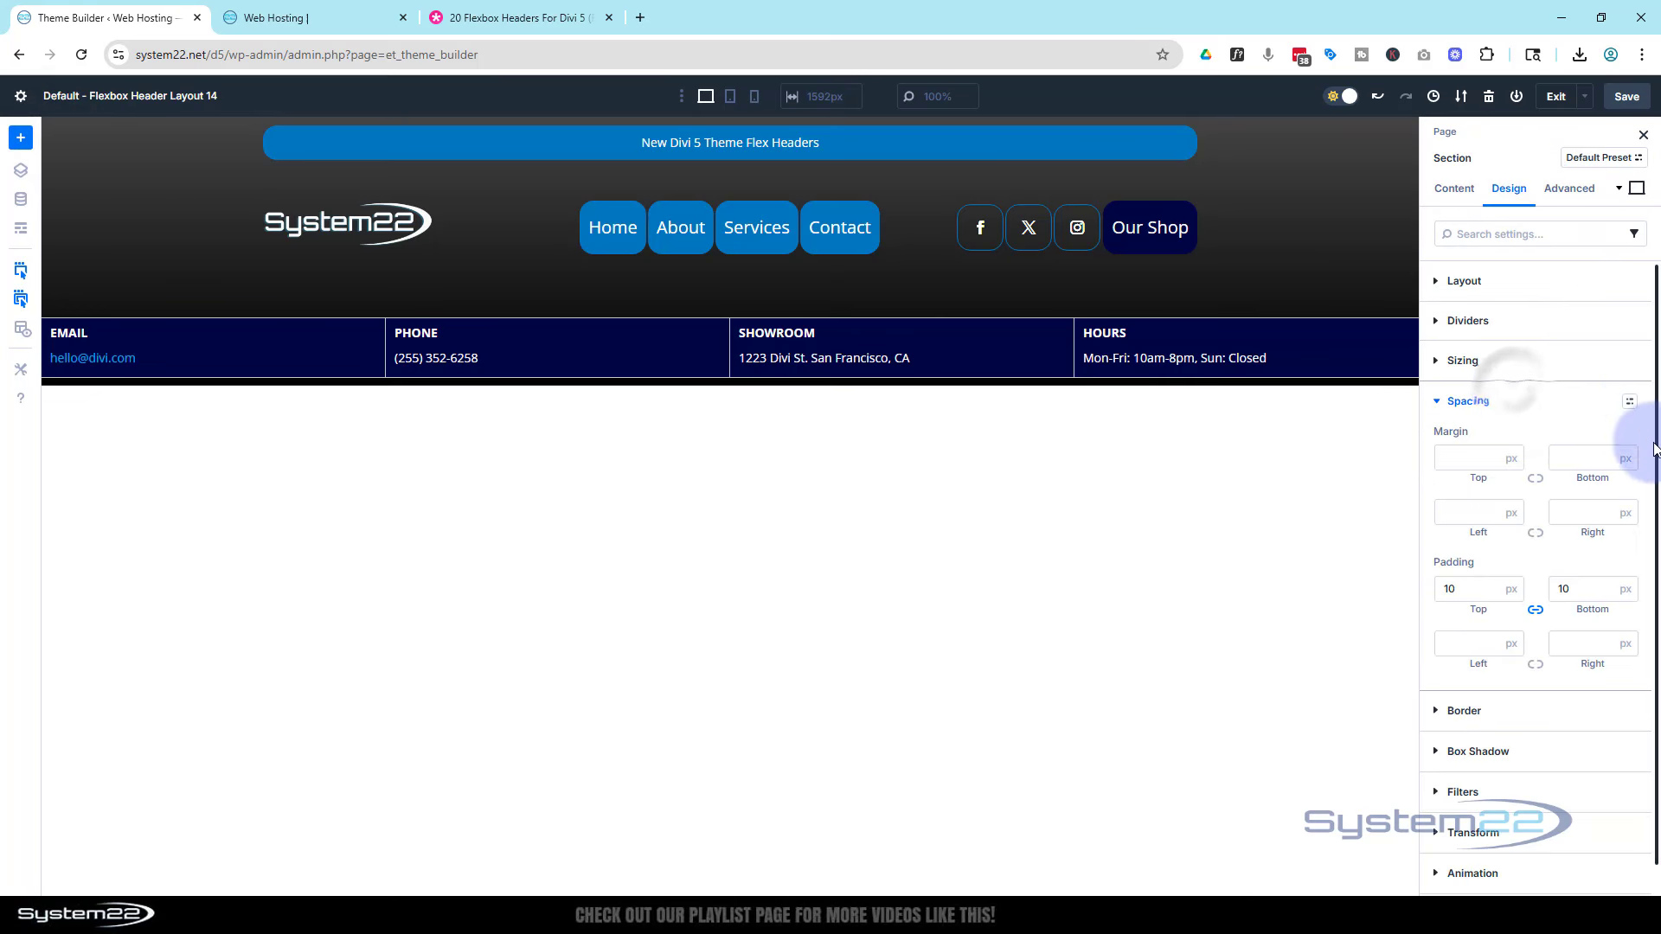
click(1537, 614)
click(1570, 589)
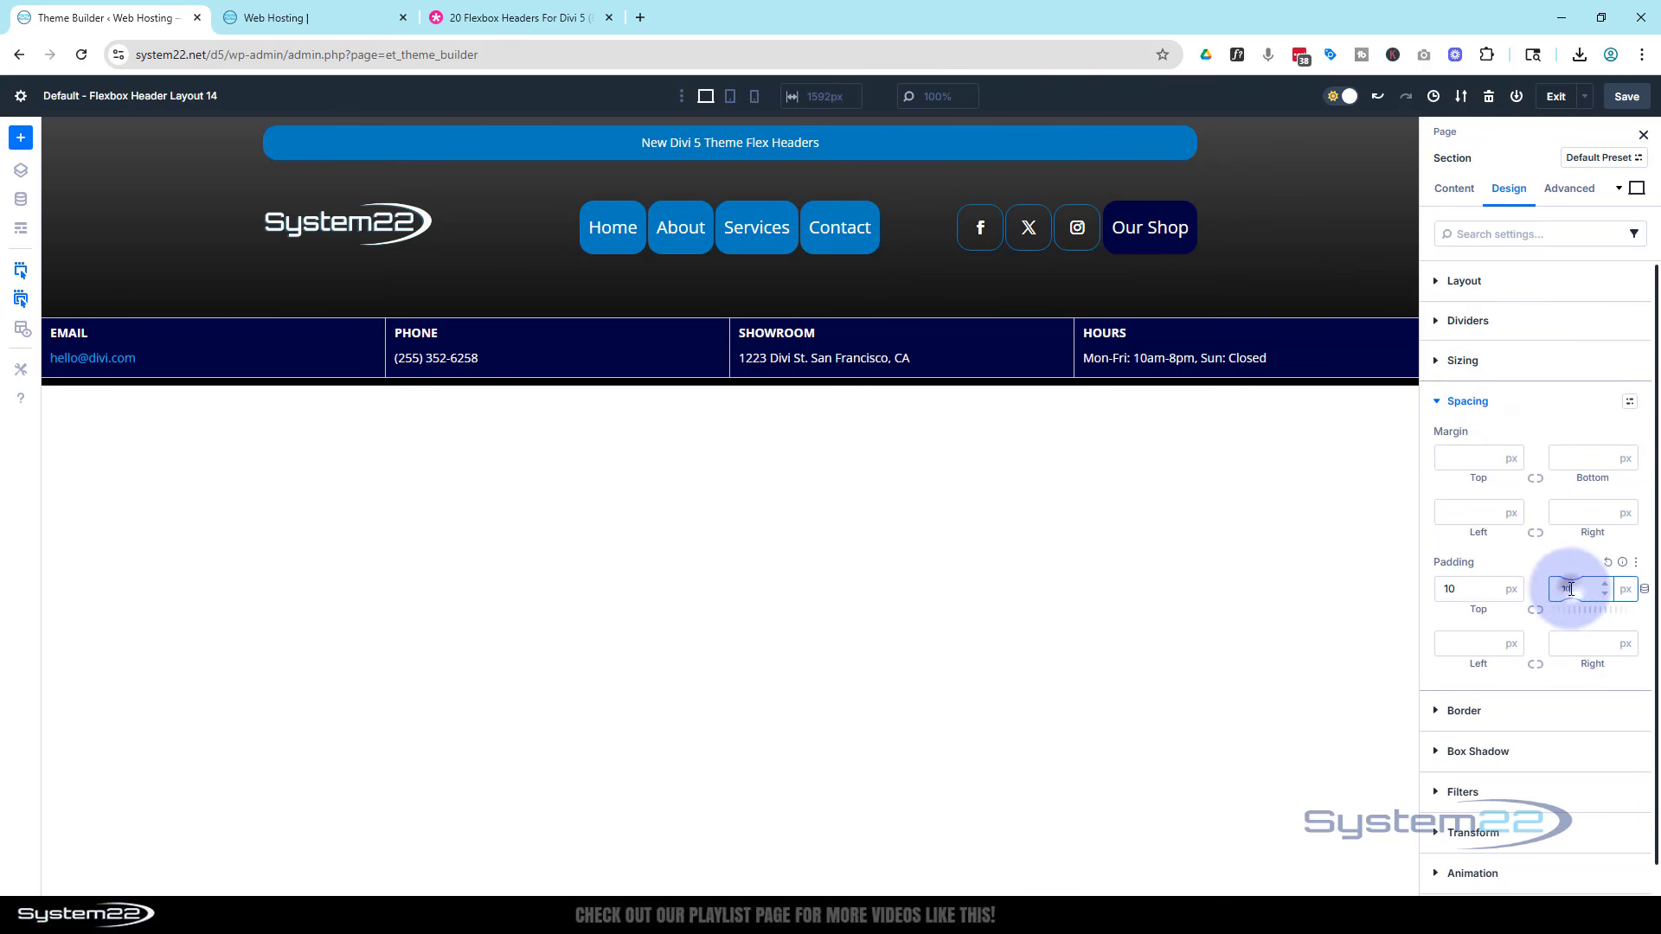
drag(1570, 589, 1532, 591)
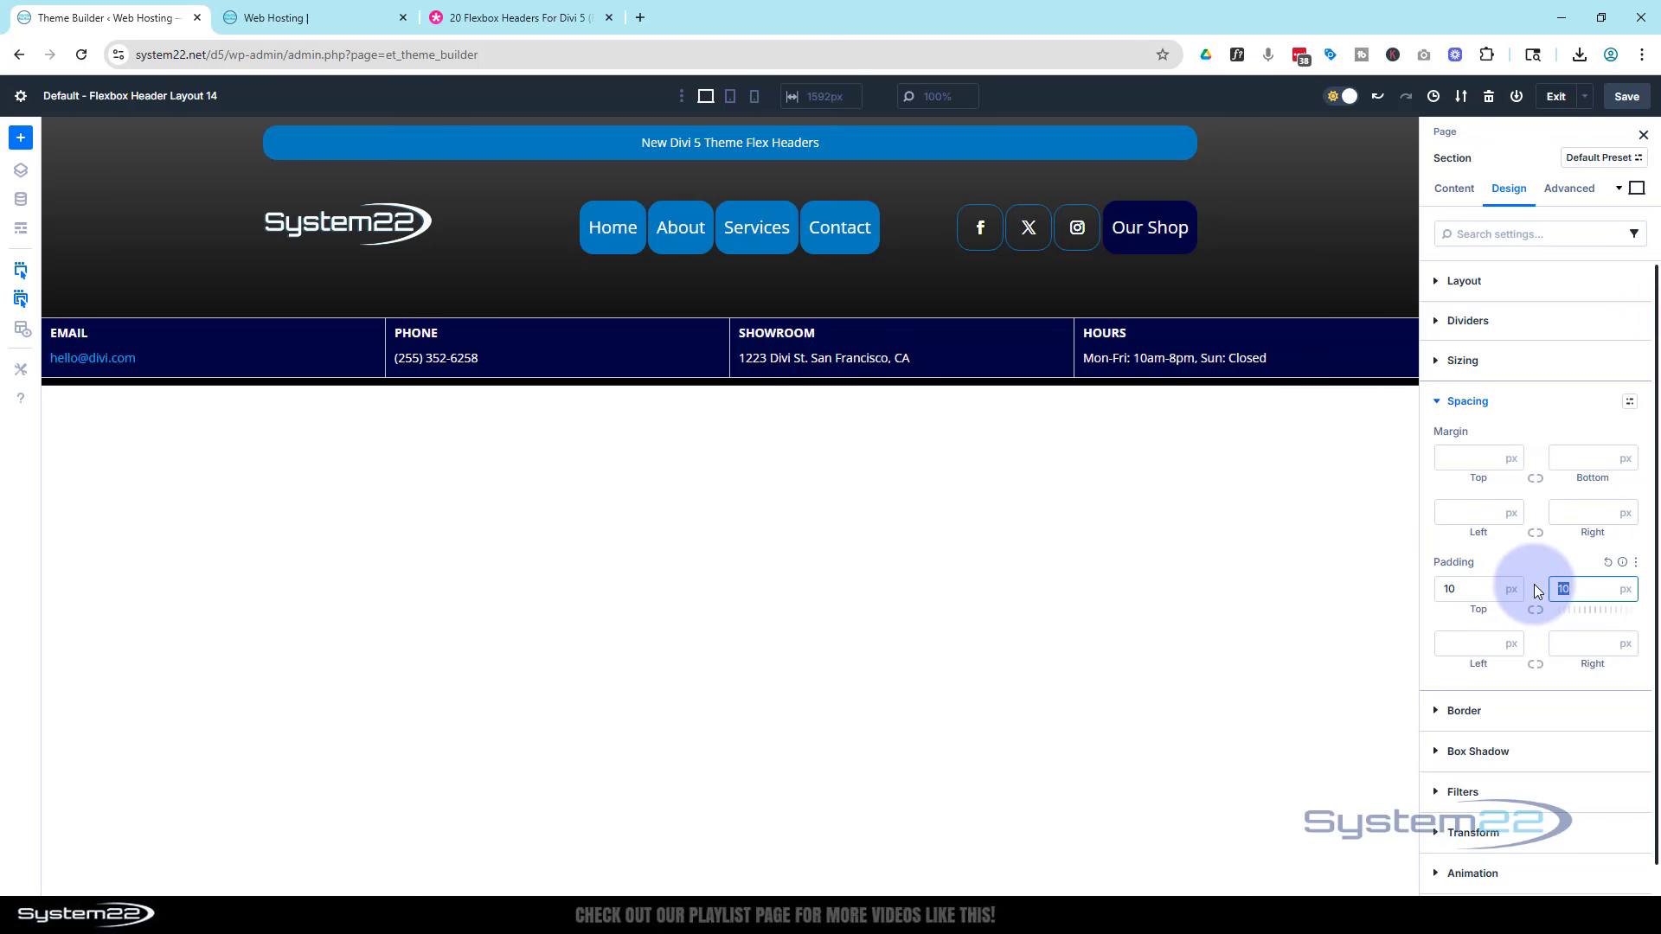
click(1559, 562)
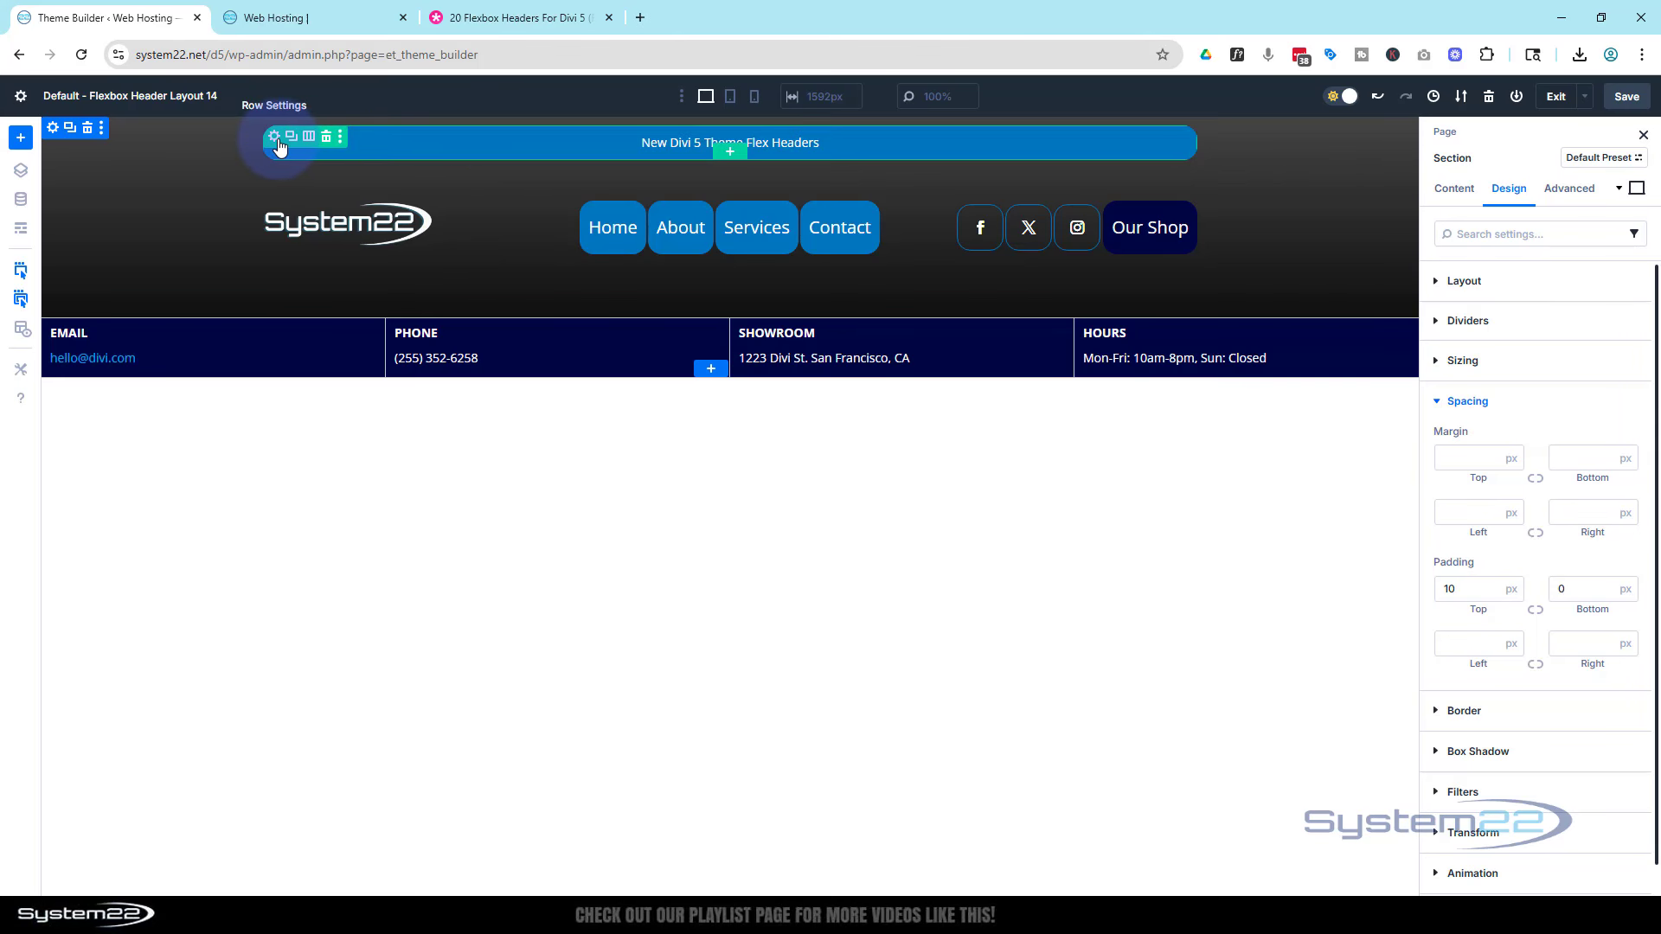
- Give the "New Divi 5 Theme Flex Headers" bar's row a hover background color of 060145, and return to the desktop state
click(276, 144)
click(1476, 197)
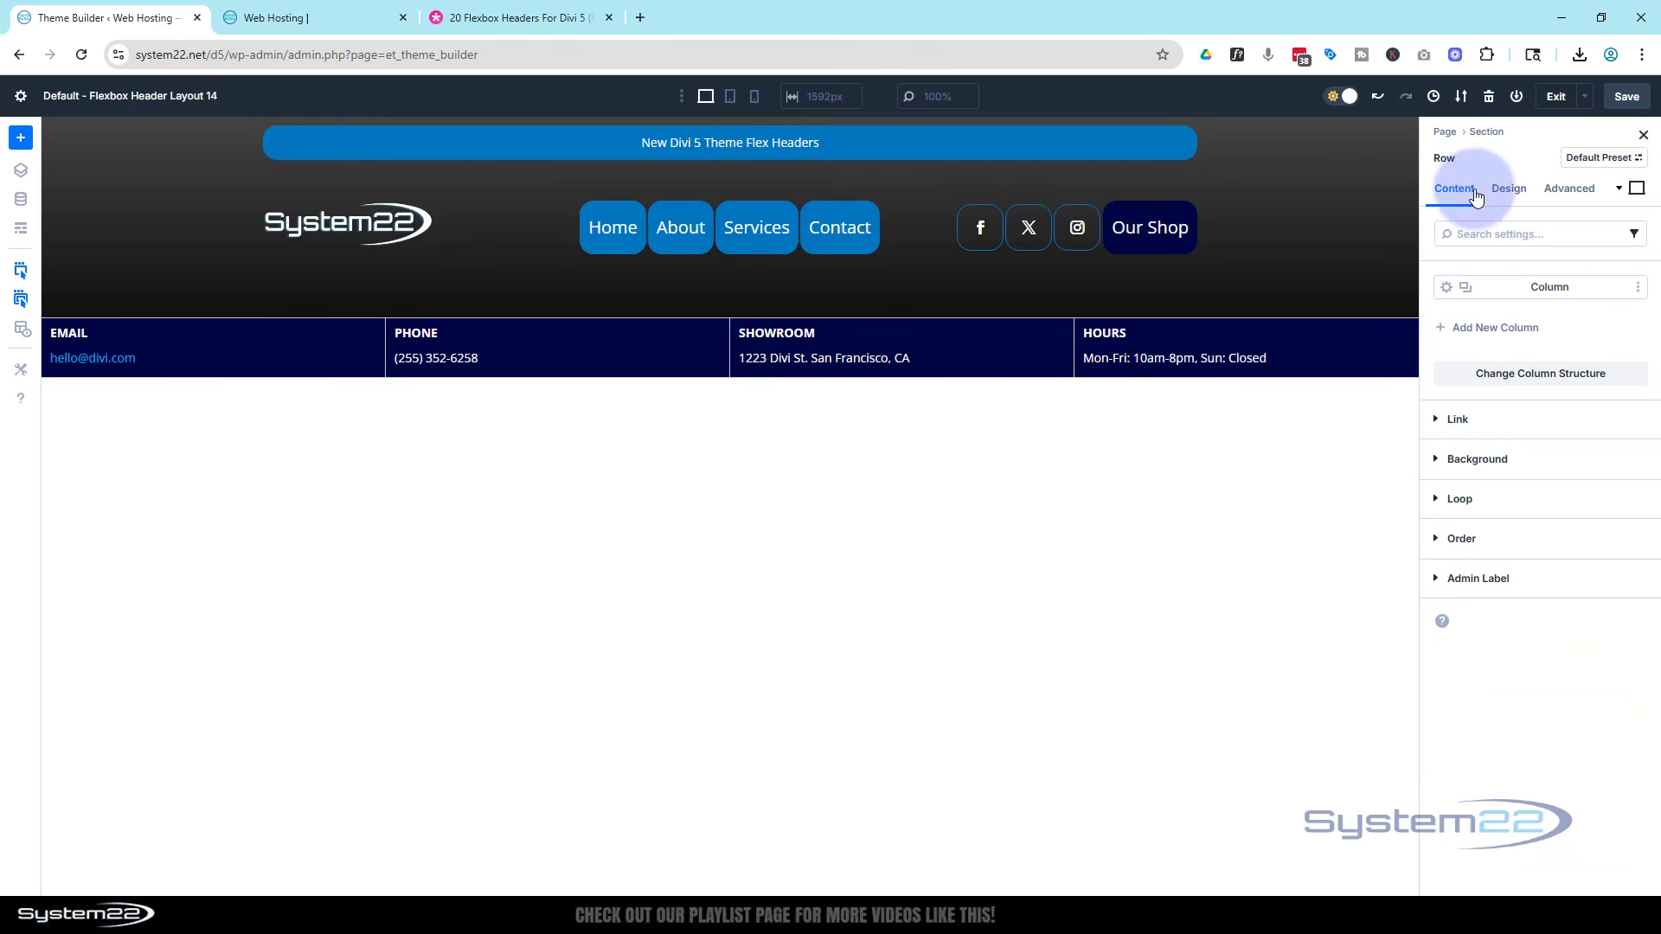
click(1488, 456)
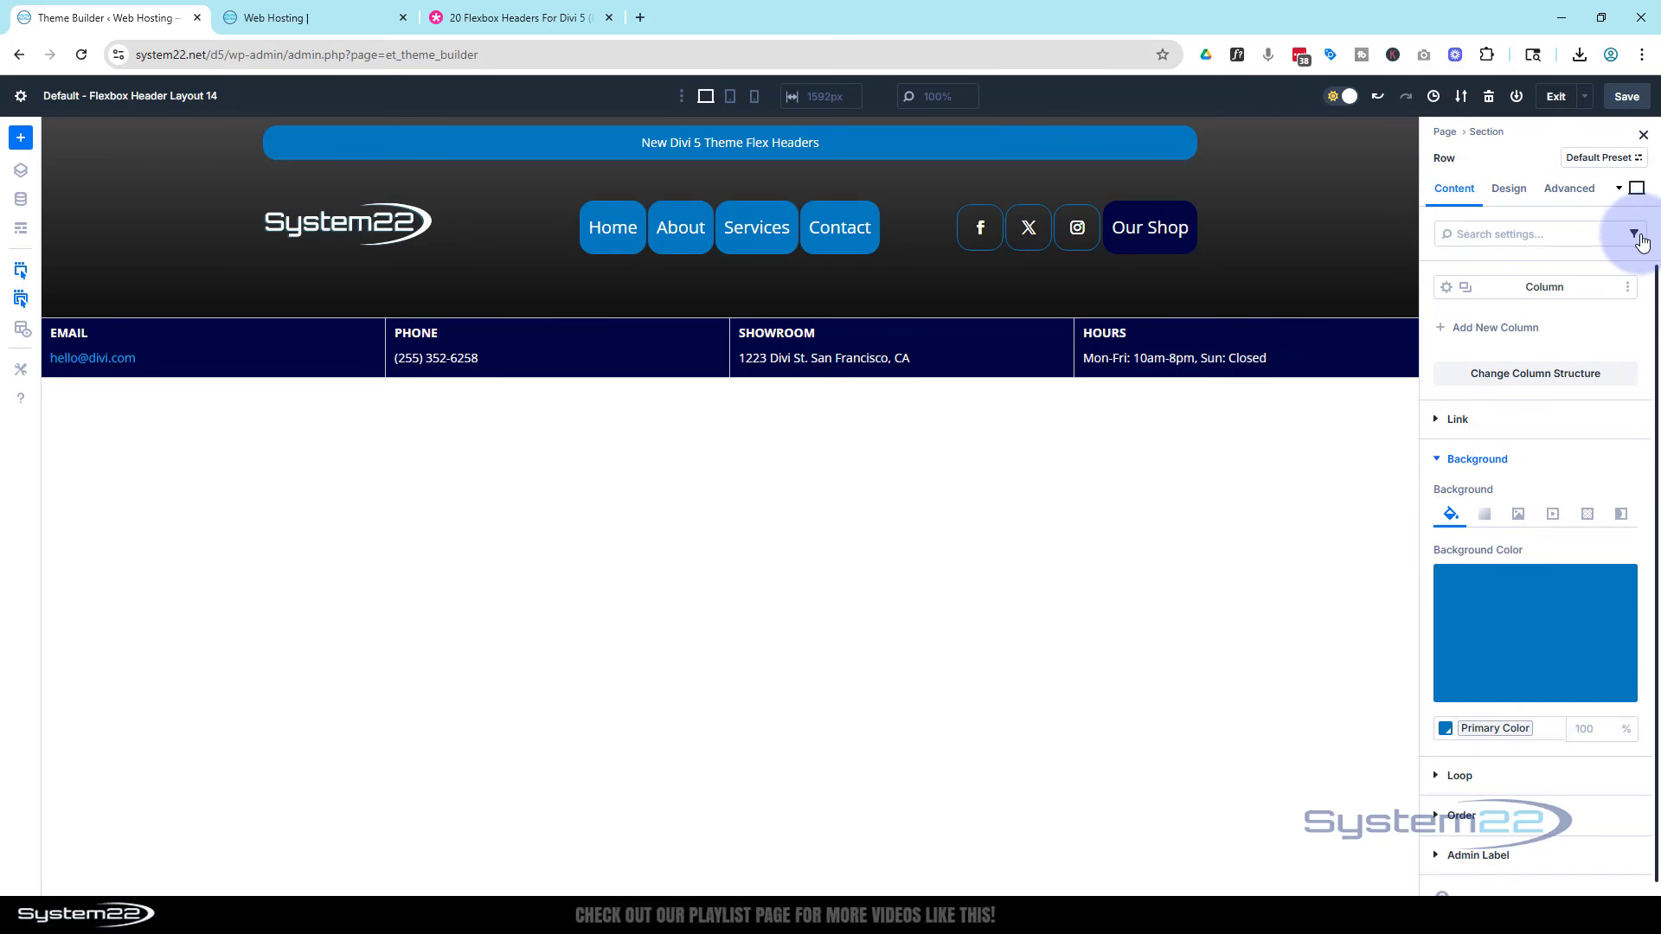
click(1637, 190)
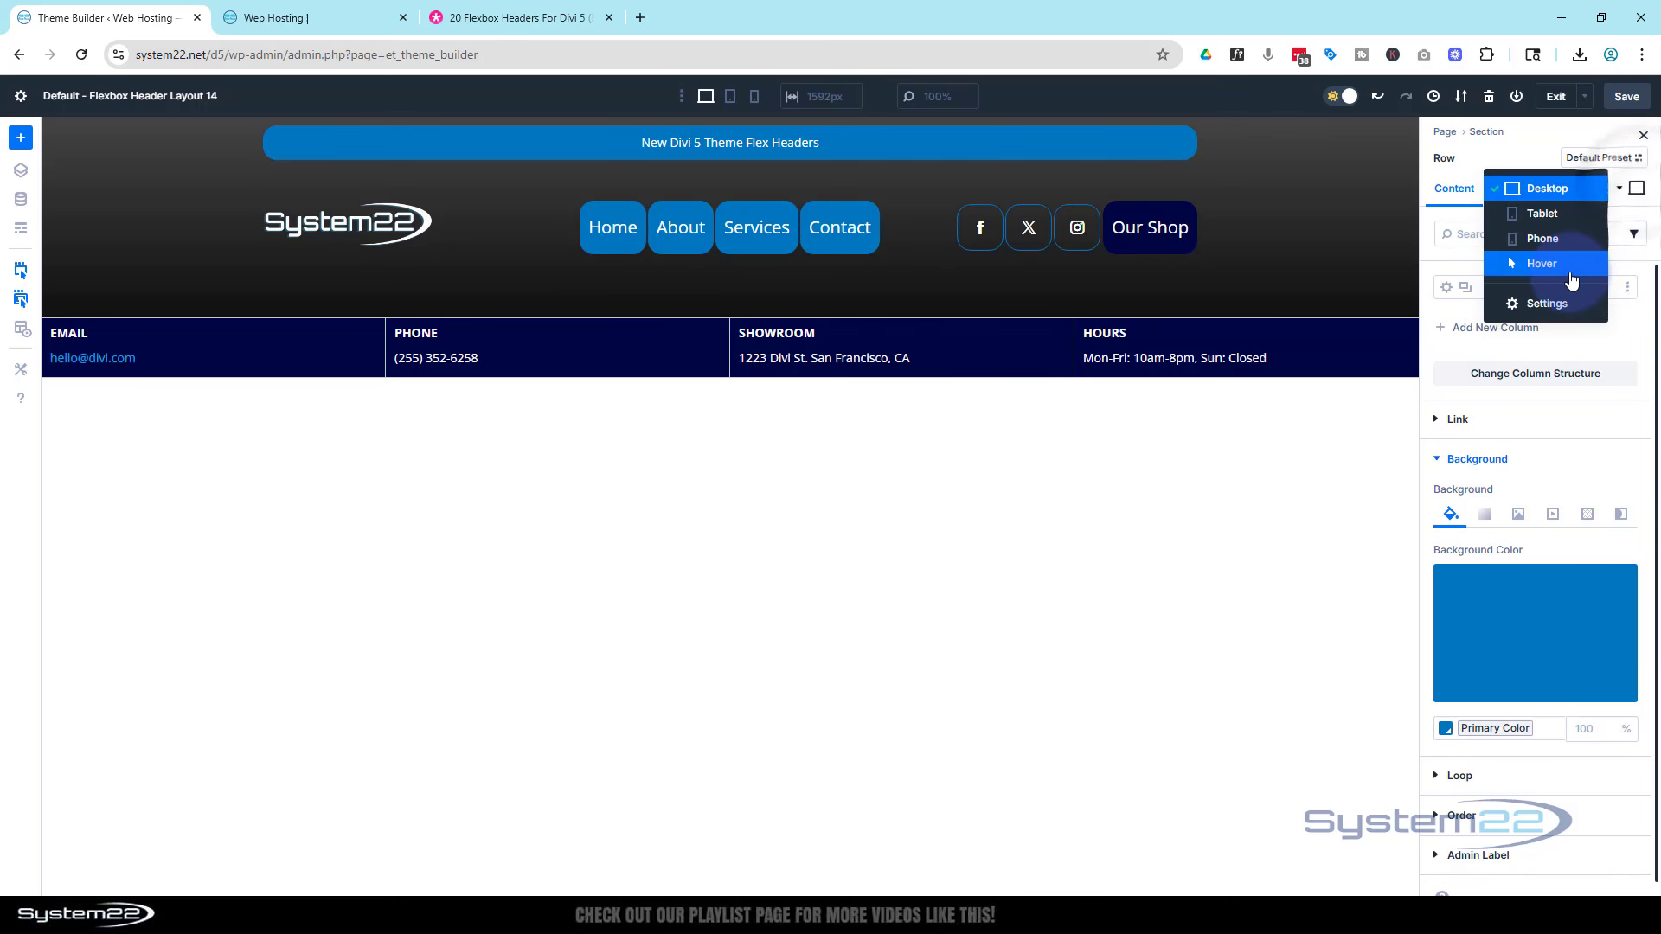
click(1572, 269)
click(1491, 721)
double_click(1470, 730)
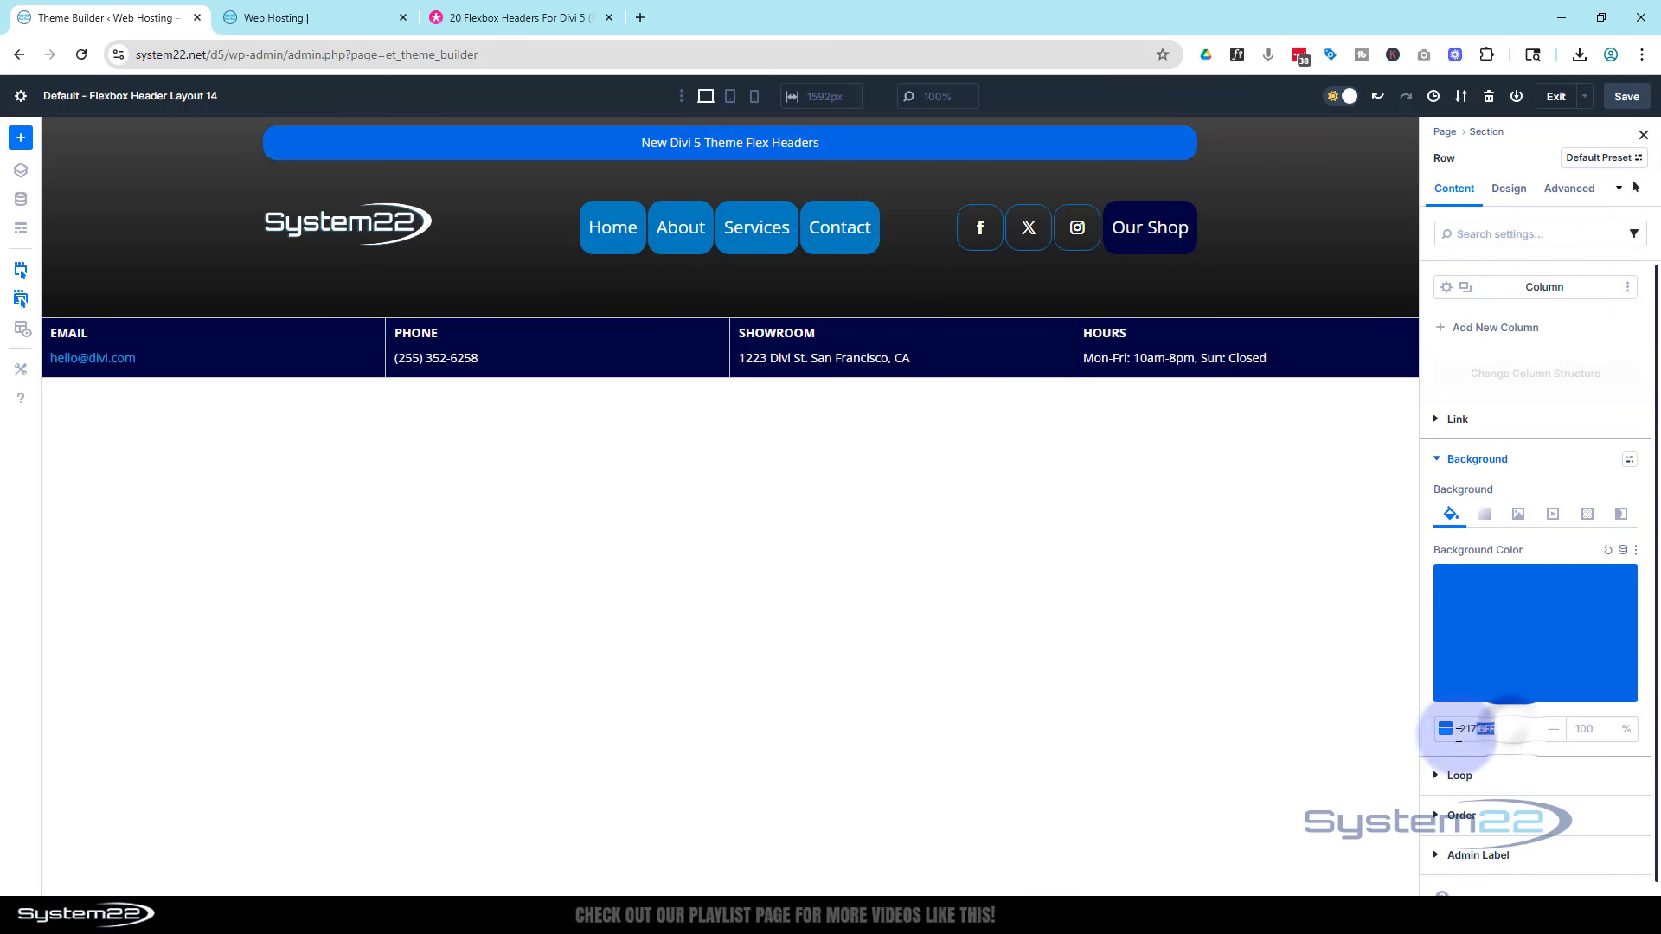
text(060145)
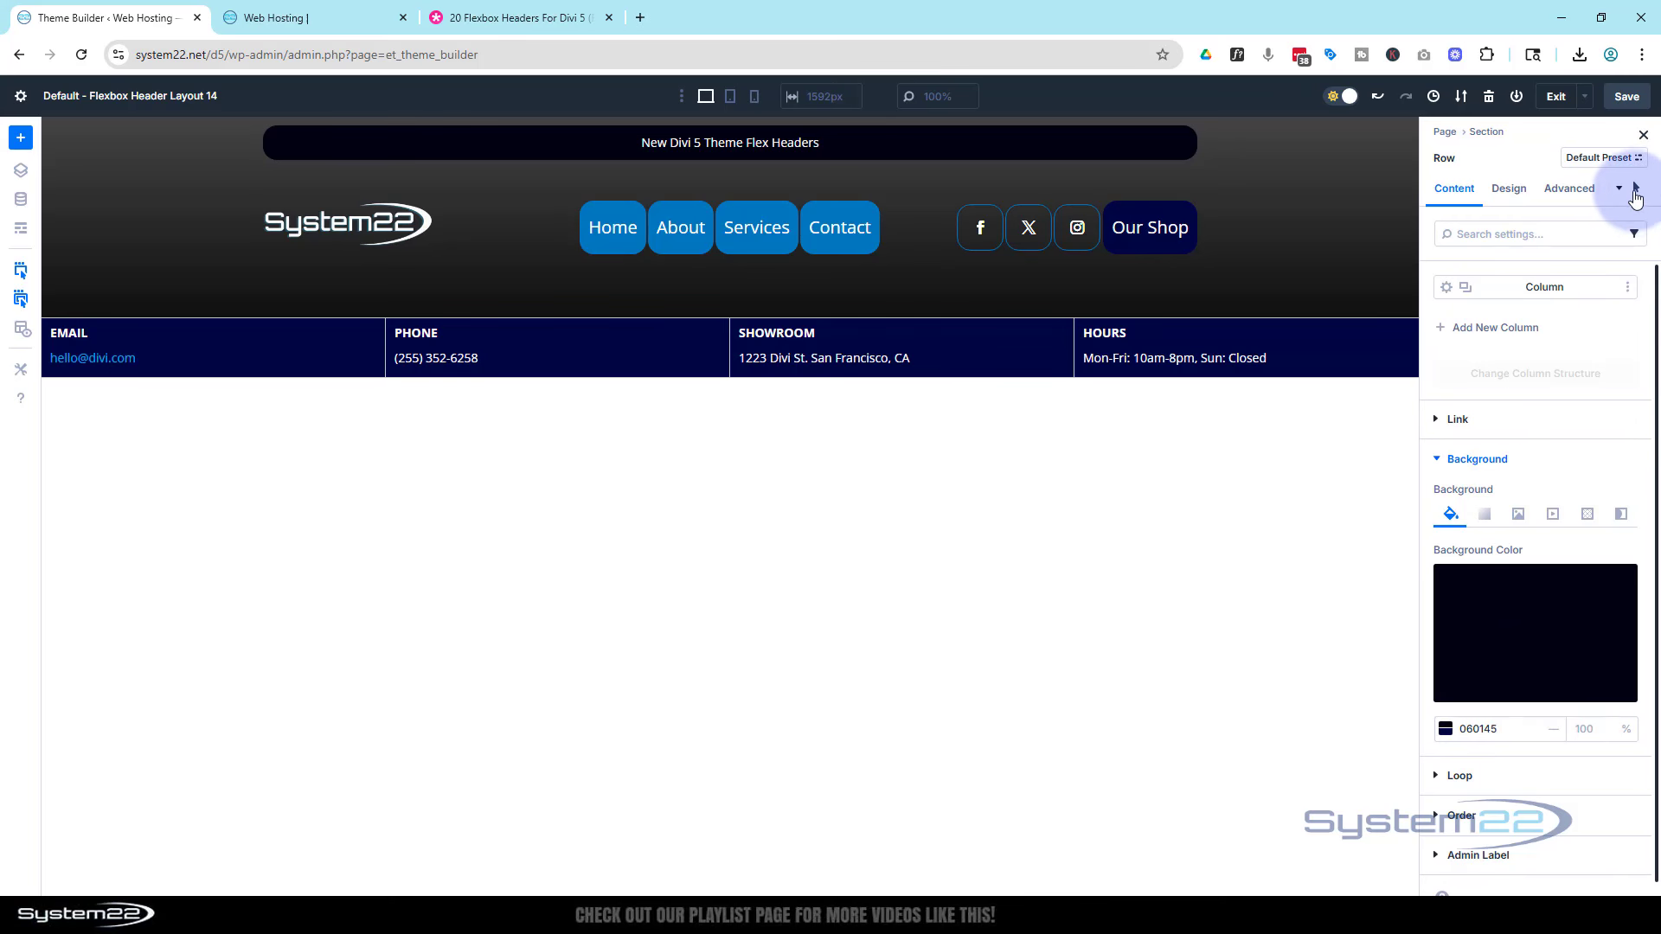
click(1635, 193)
click(1564, 137)
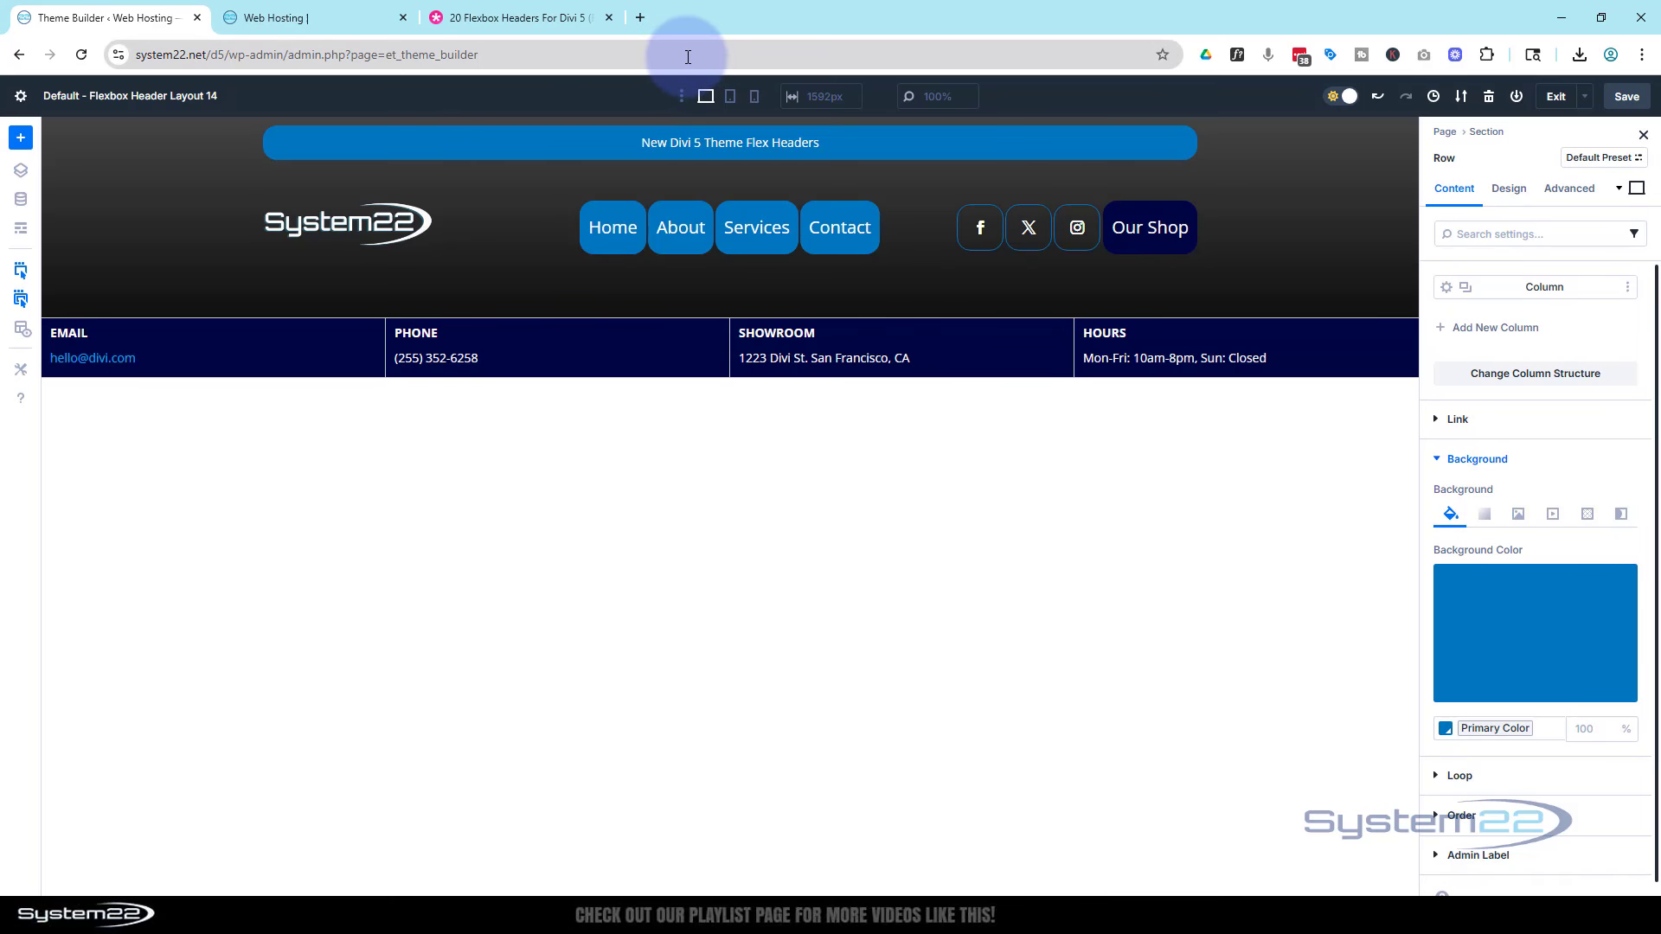
- Preview the header at tablet and phone widths, and return to the desktop view
click(731, 97)
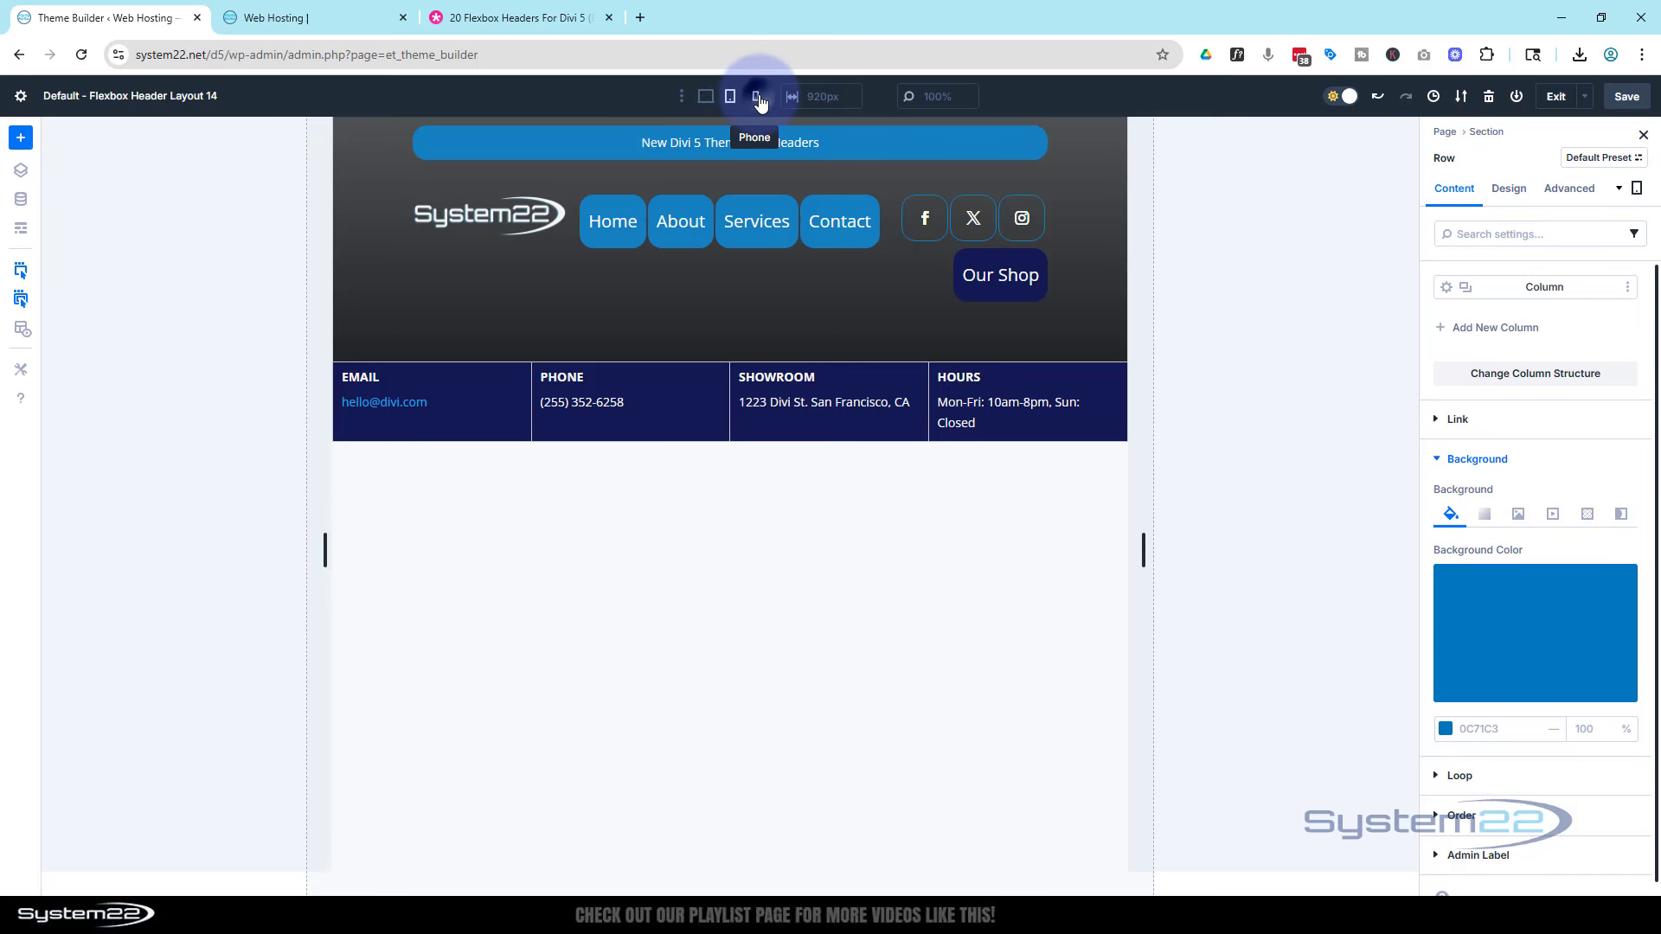
click(758, 98)
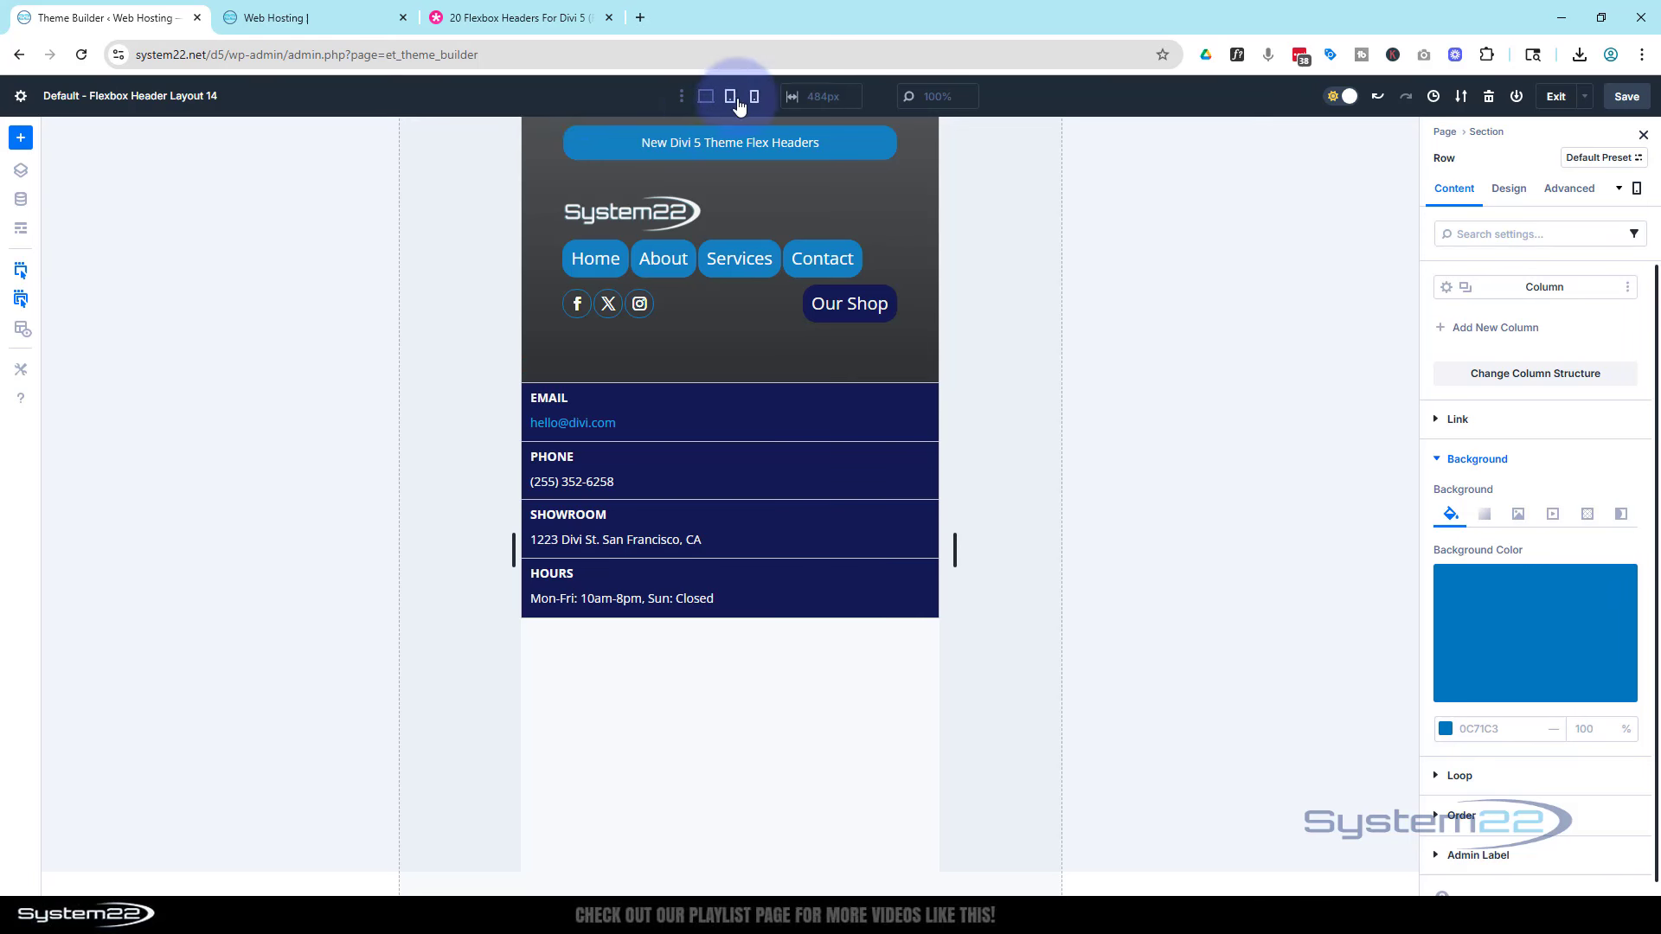
click(705, 97)
- Save the header layout and exit the builder, and check the header and its menu buttons on the reloaded live home page
click(1623, 98)
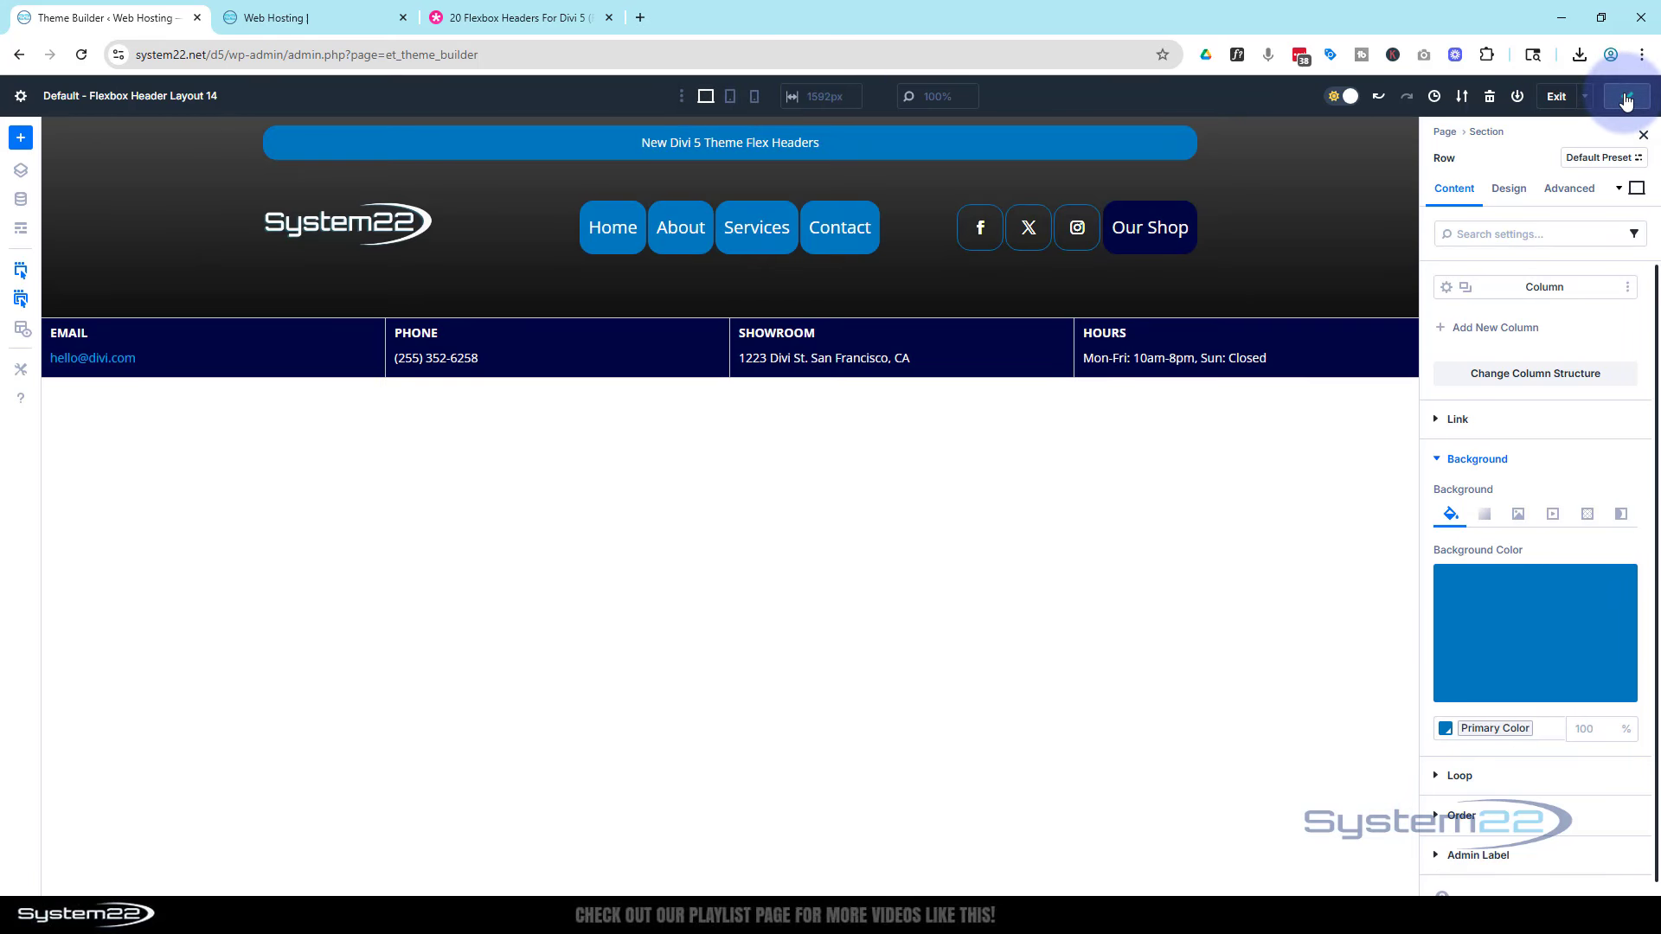
click(1555, 96)
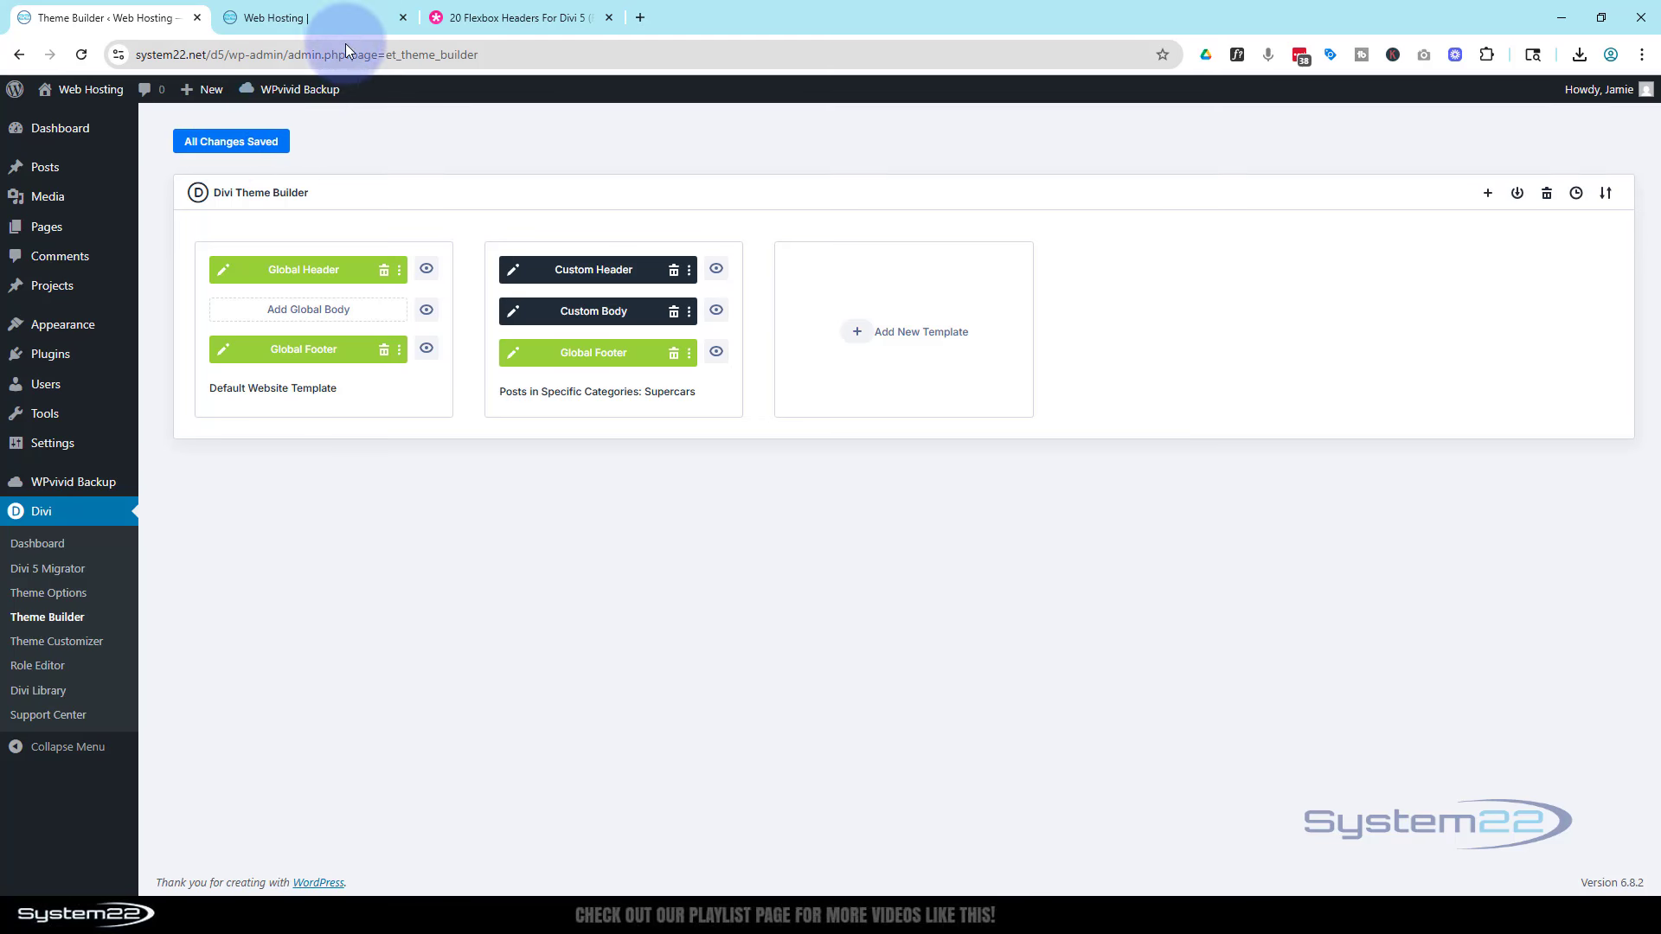
click(344, 18)
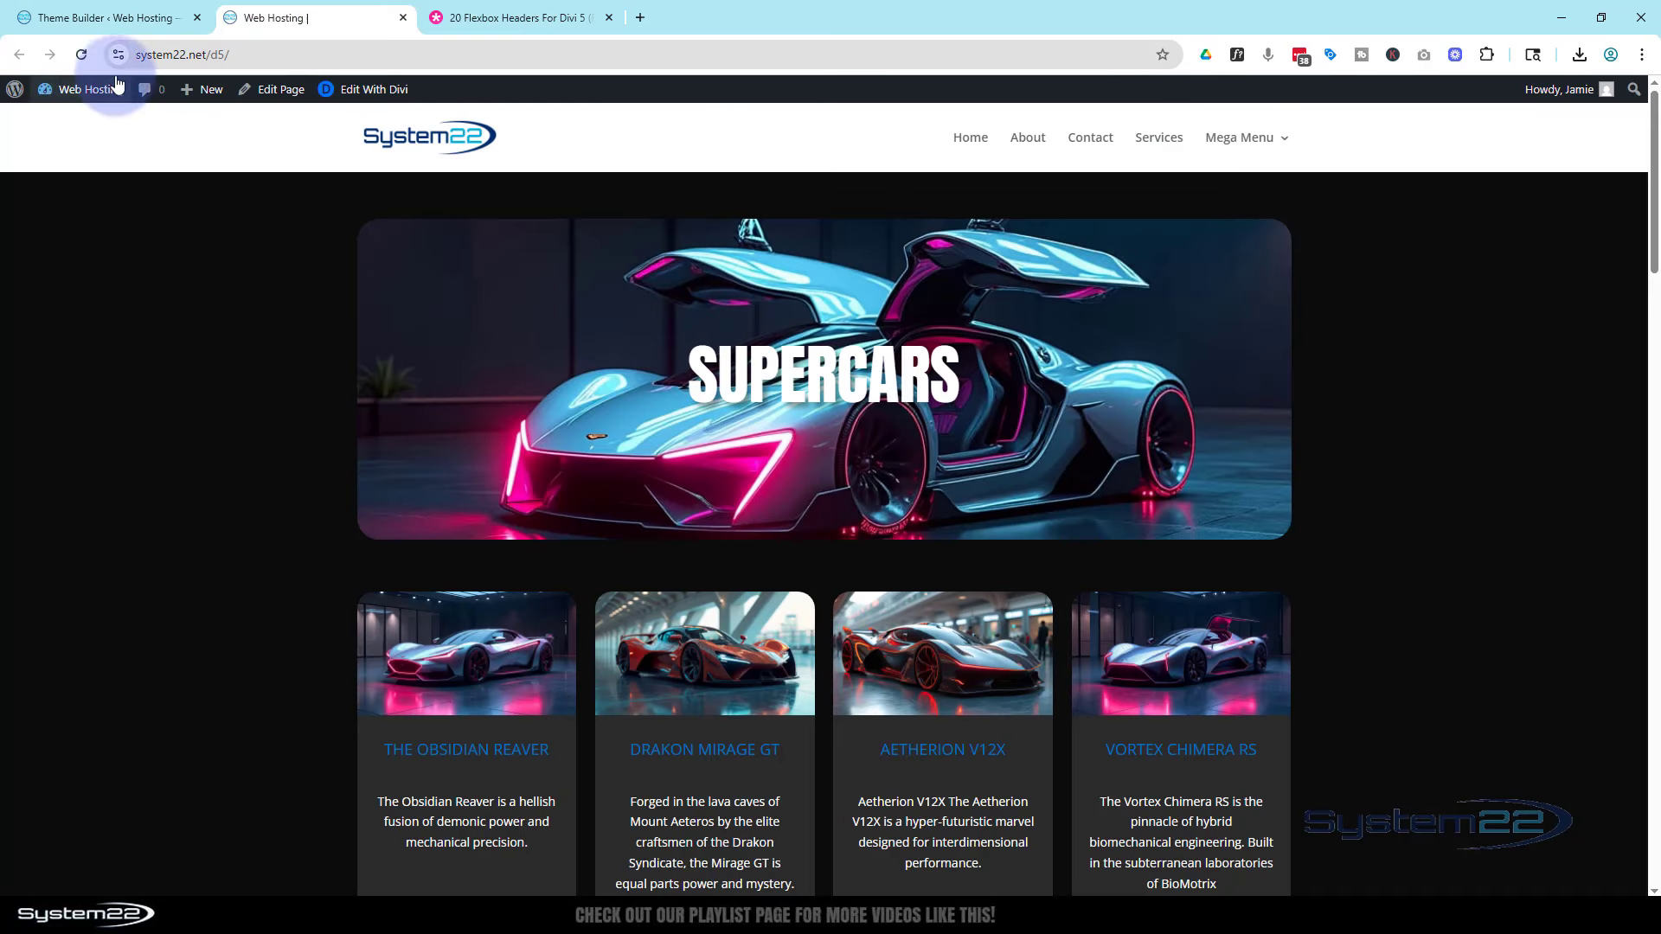
click(82, 55)
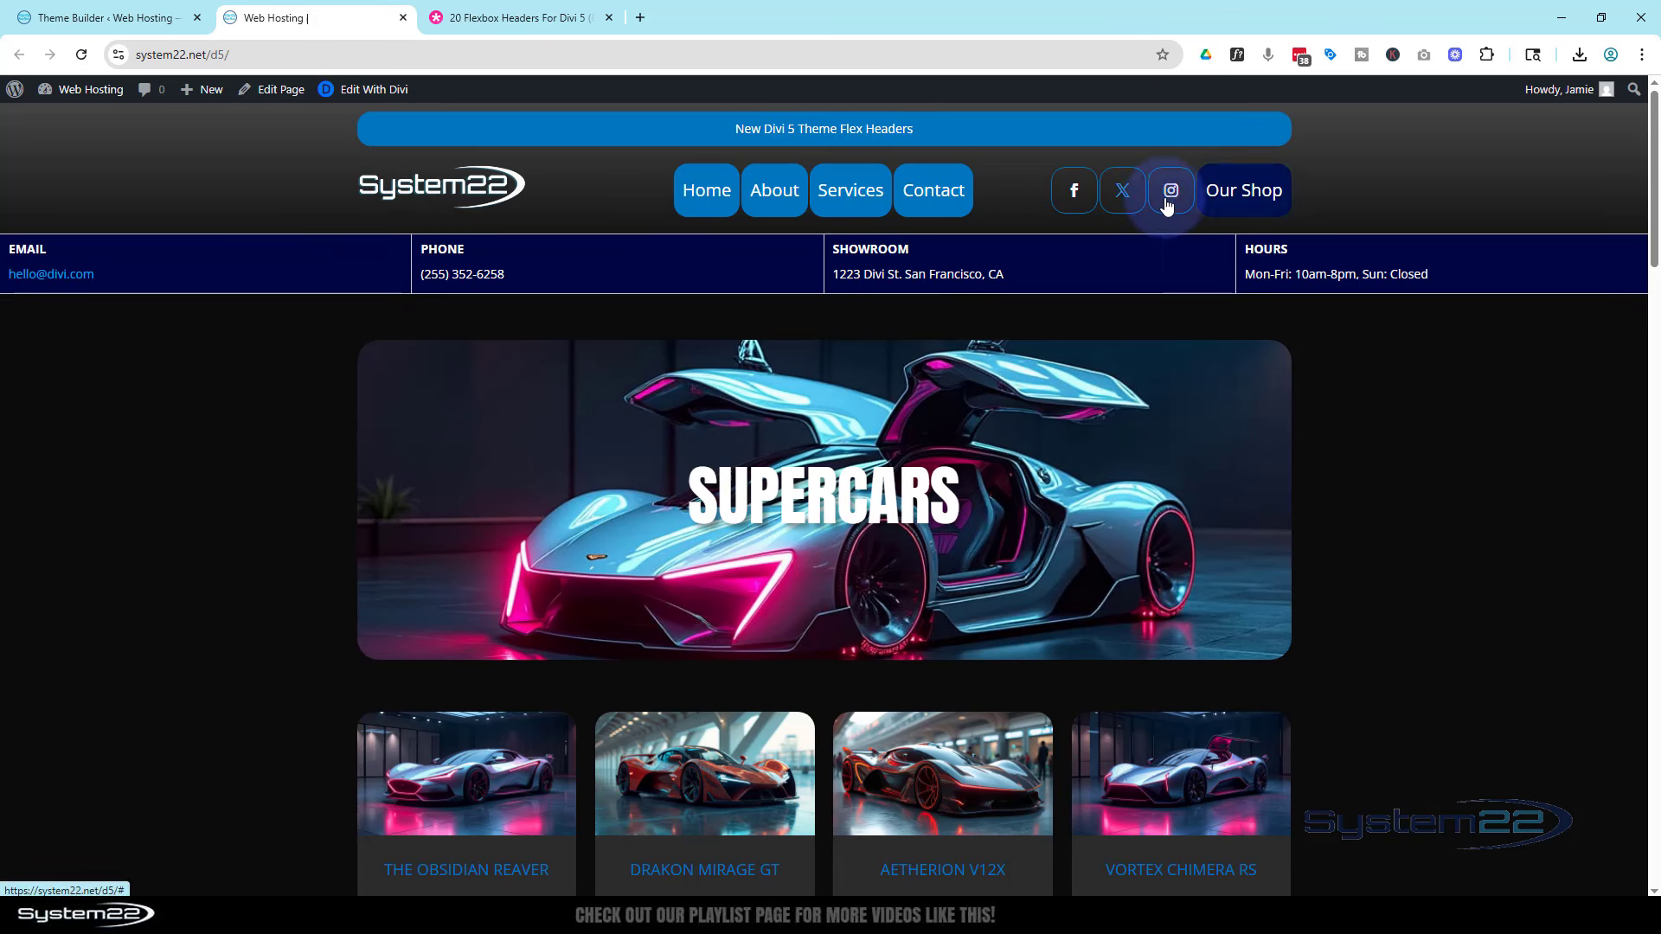
click(786, 206)
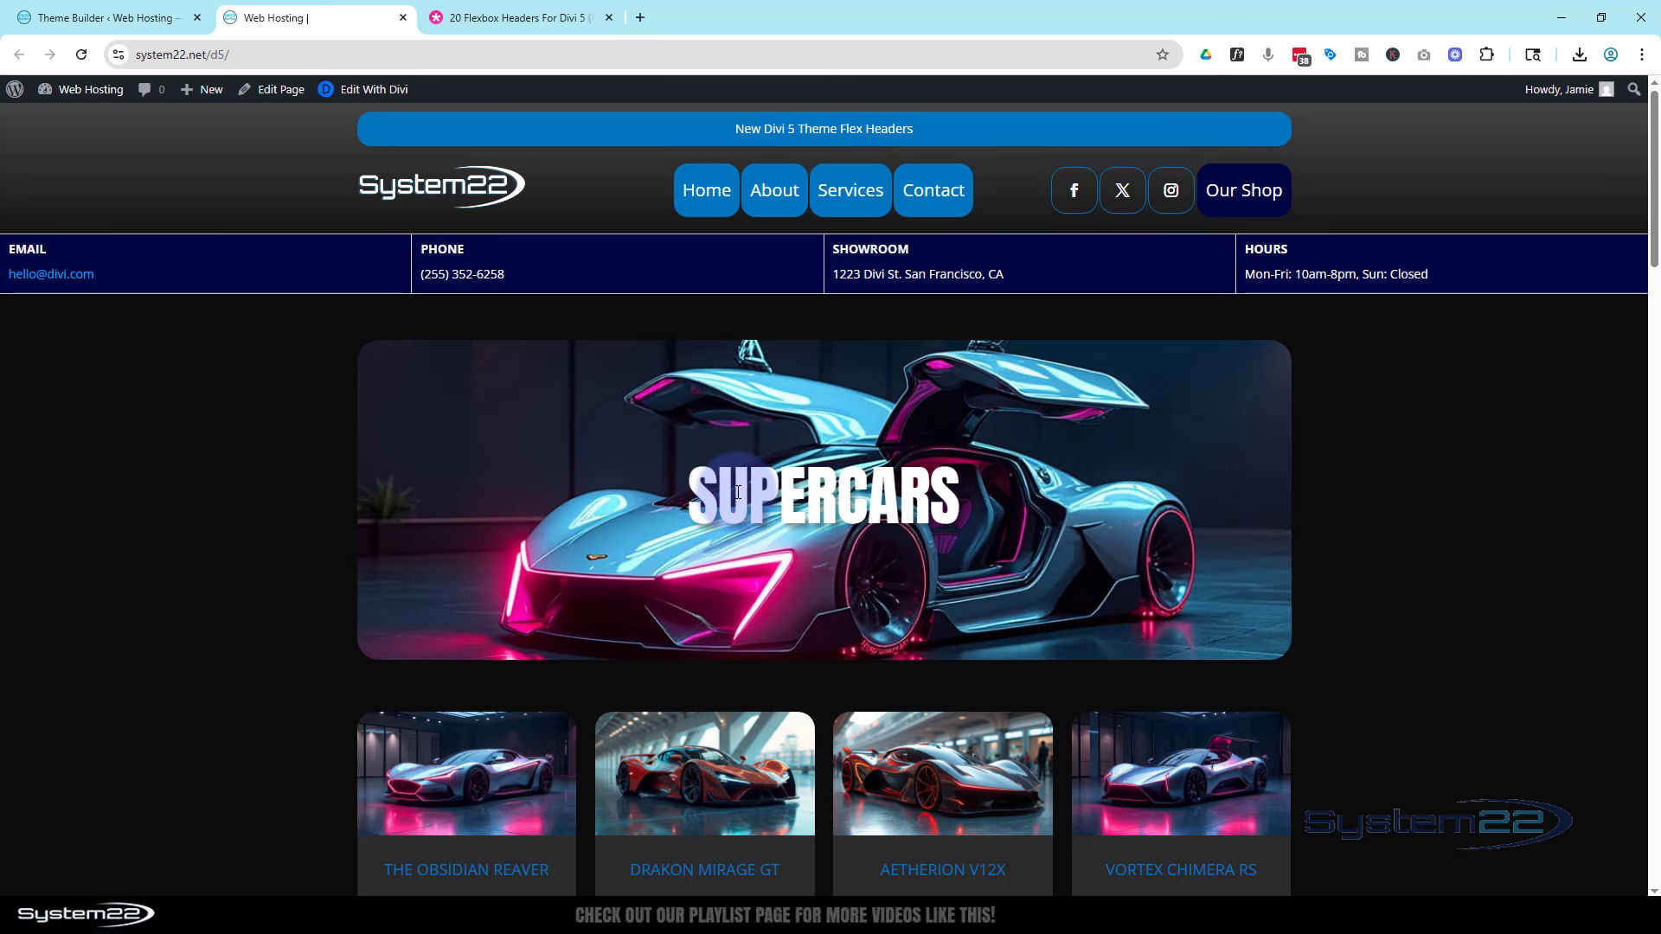
- Reopen the global header, set the looped menu button's link URL to the dynamic Loop Link, and save the layout
click(103, 16)
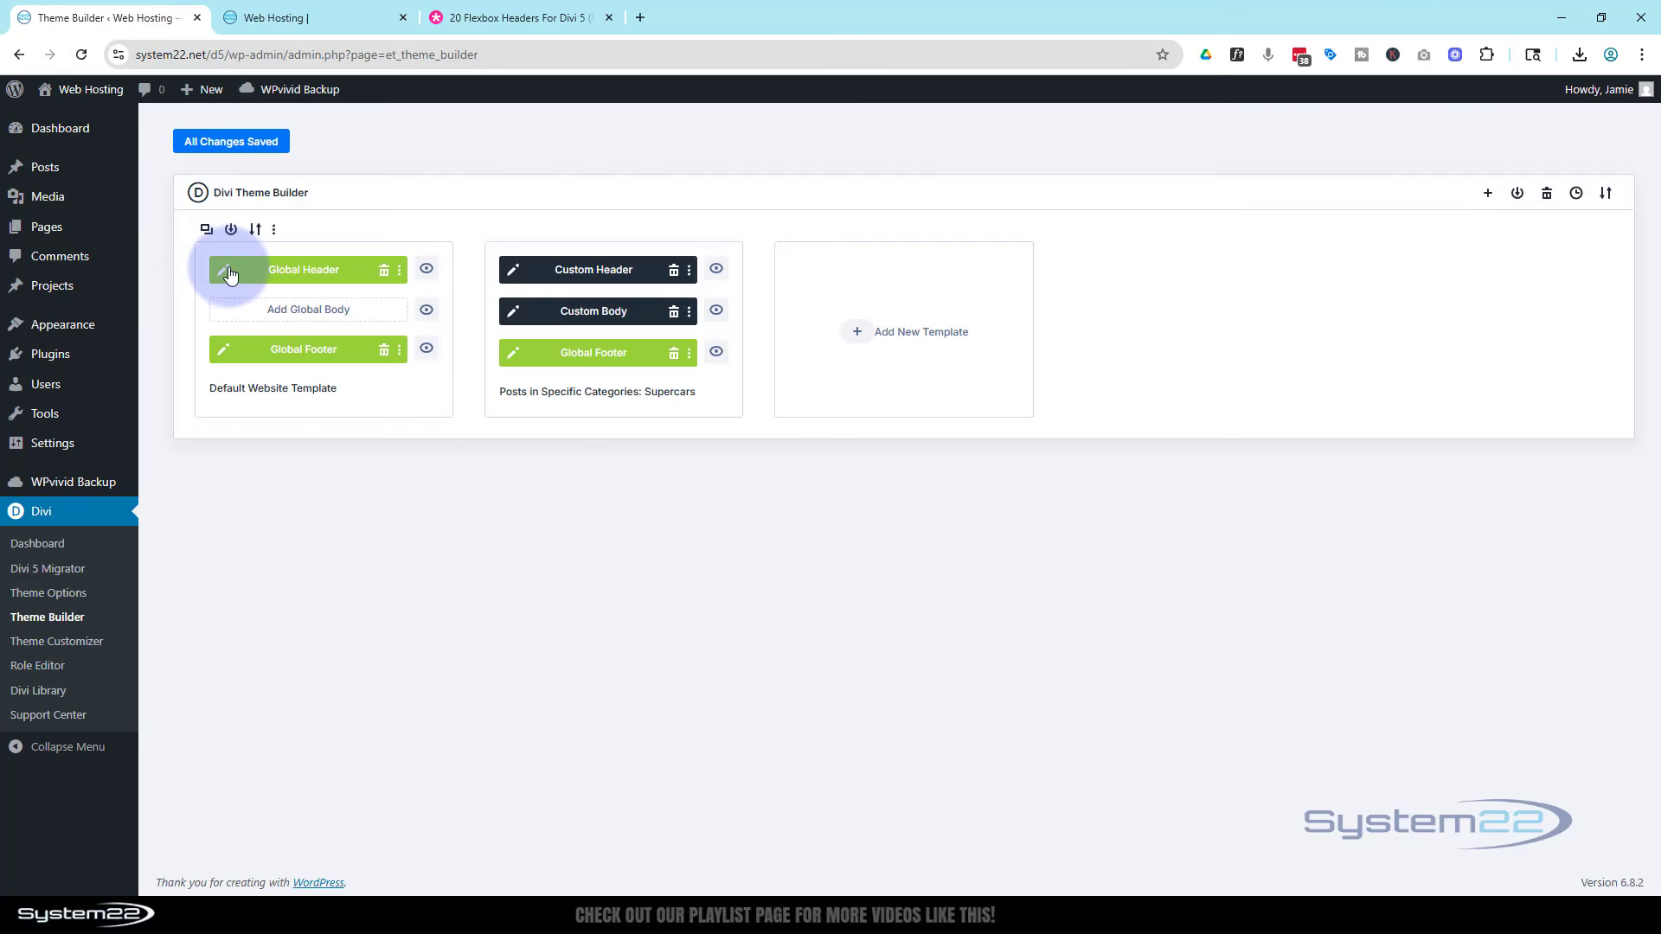
click(226, 272)
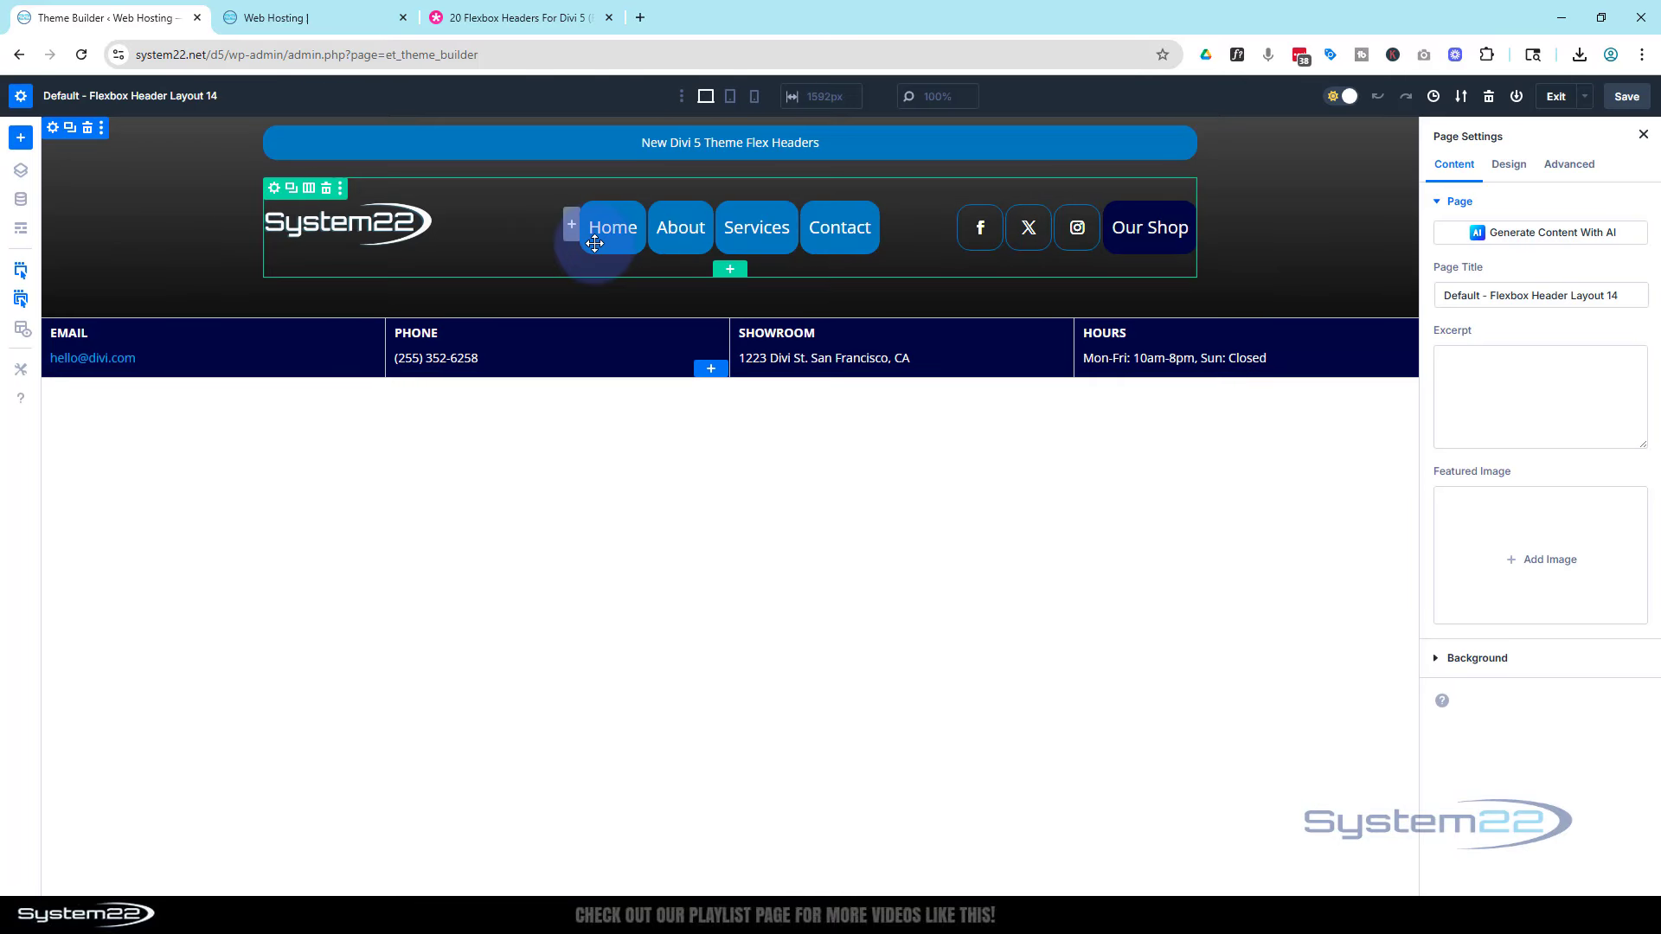
click(626, 240)
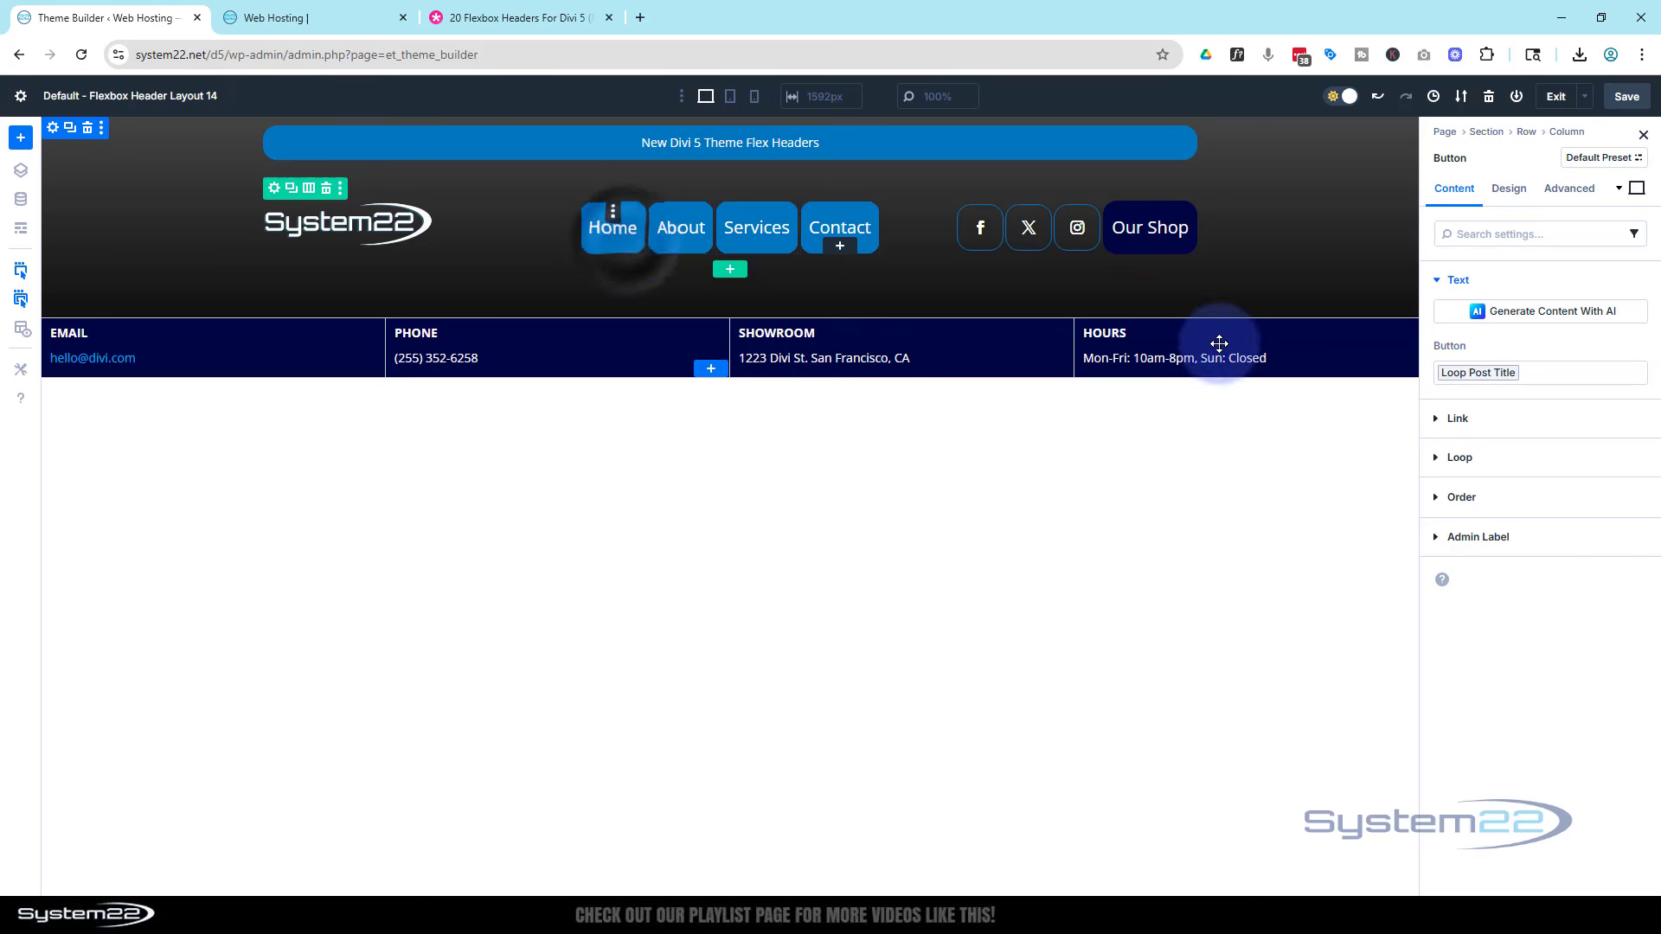
click(1523, 369)
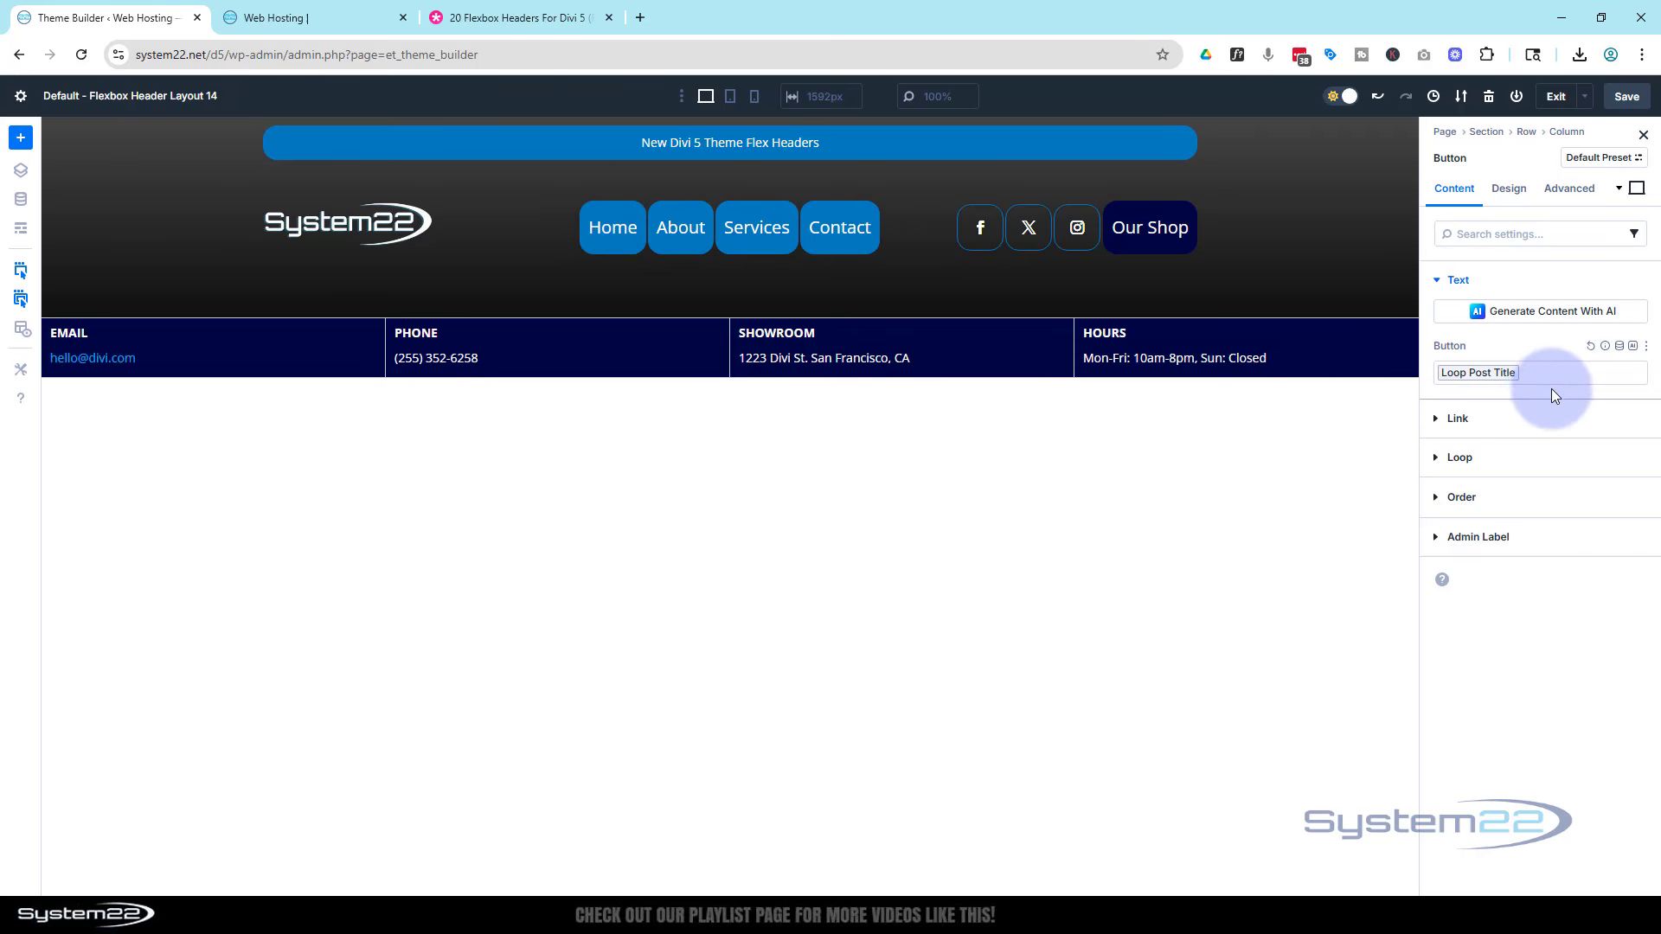
click(1436, 418)
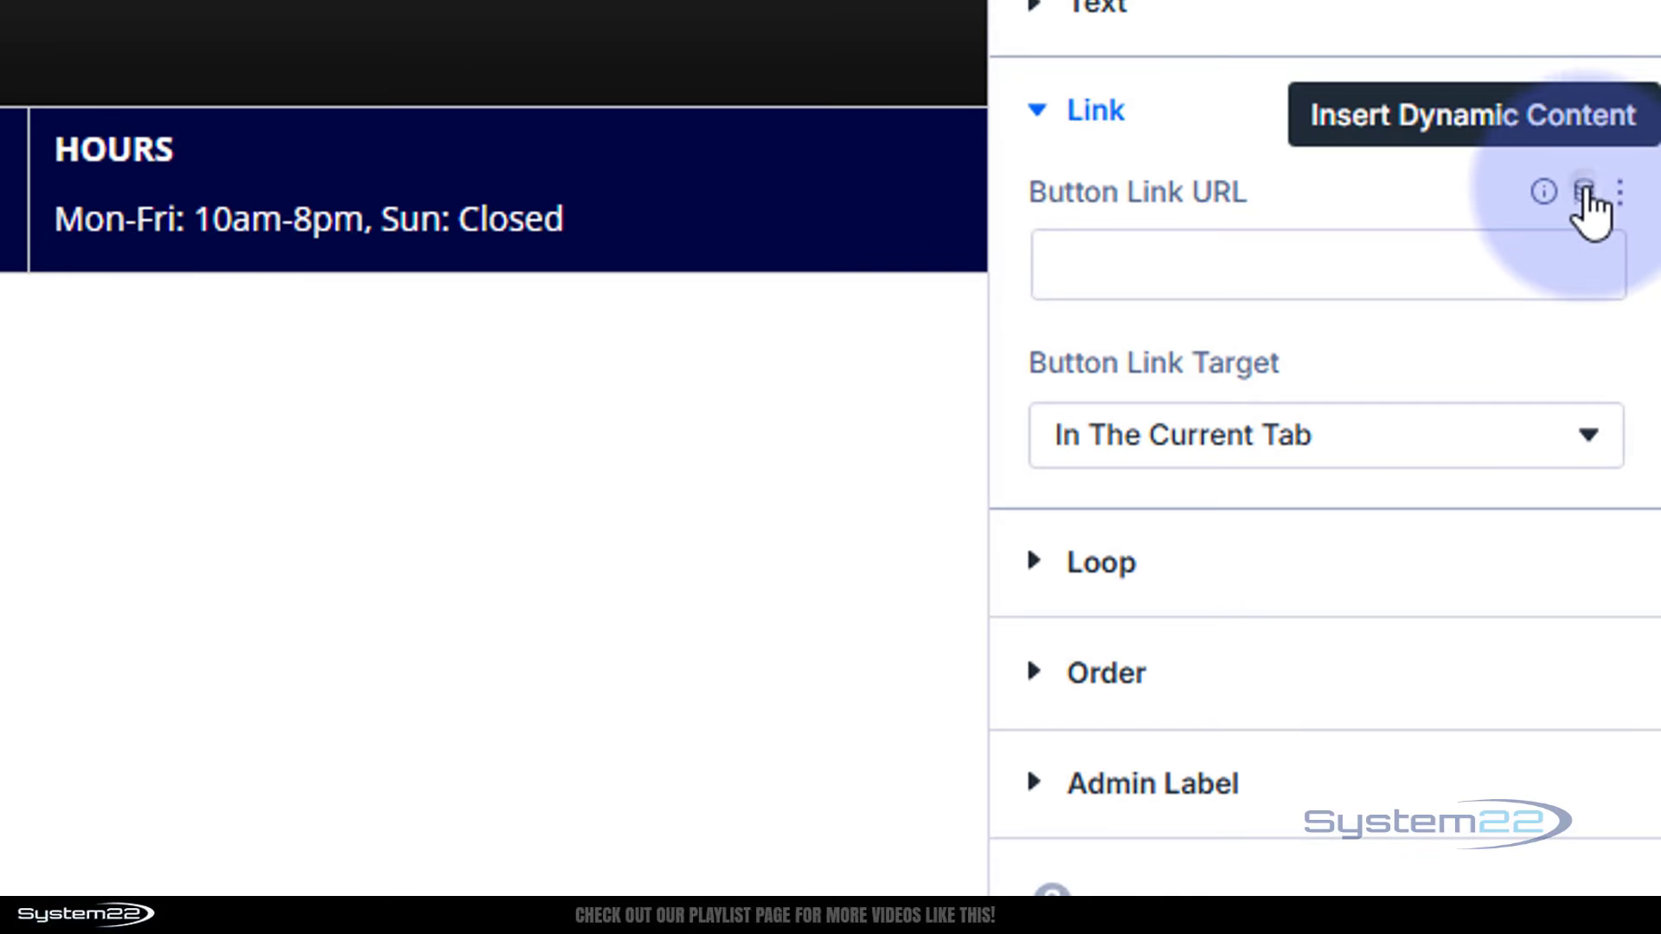
click(1588, 192)
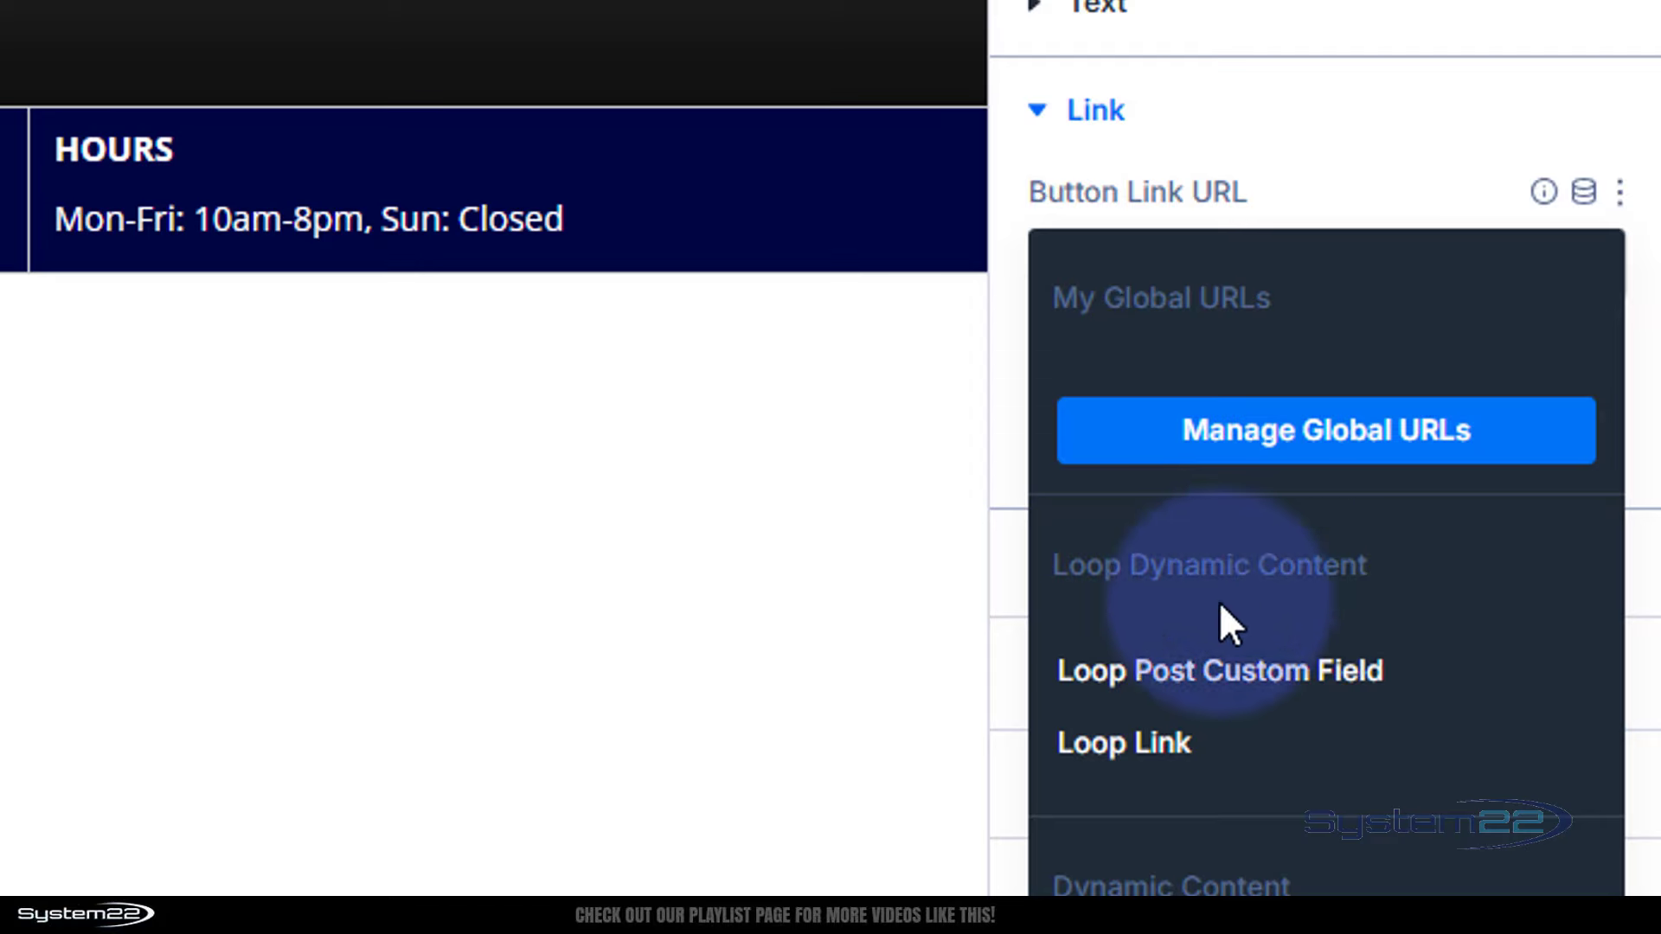
click(1158, 750)
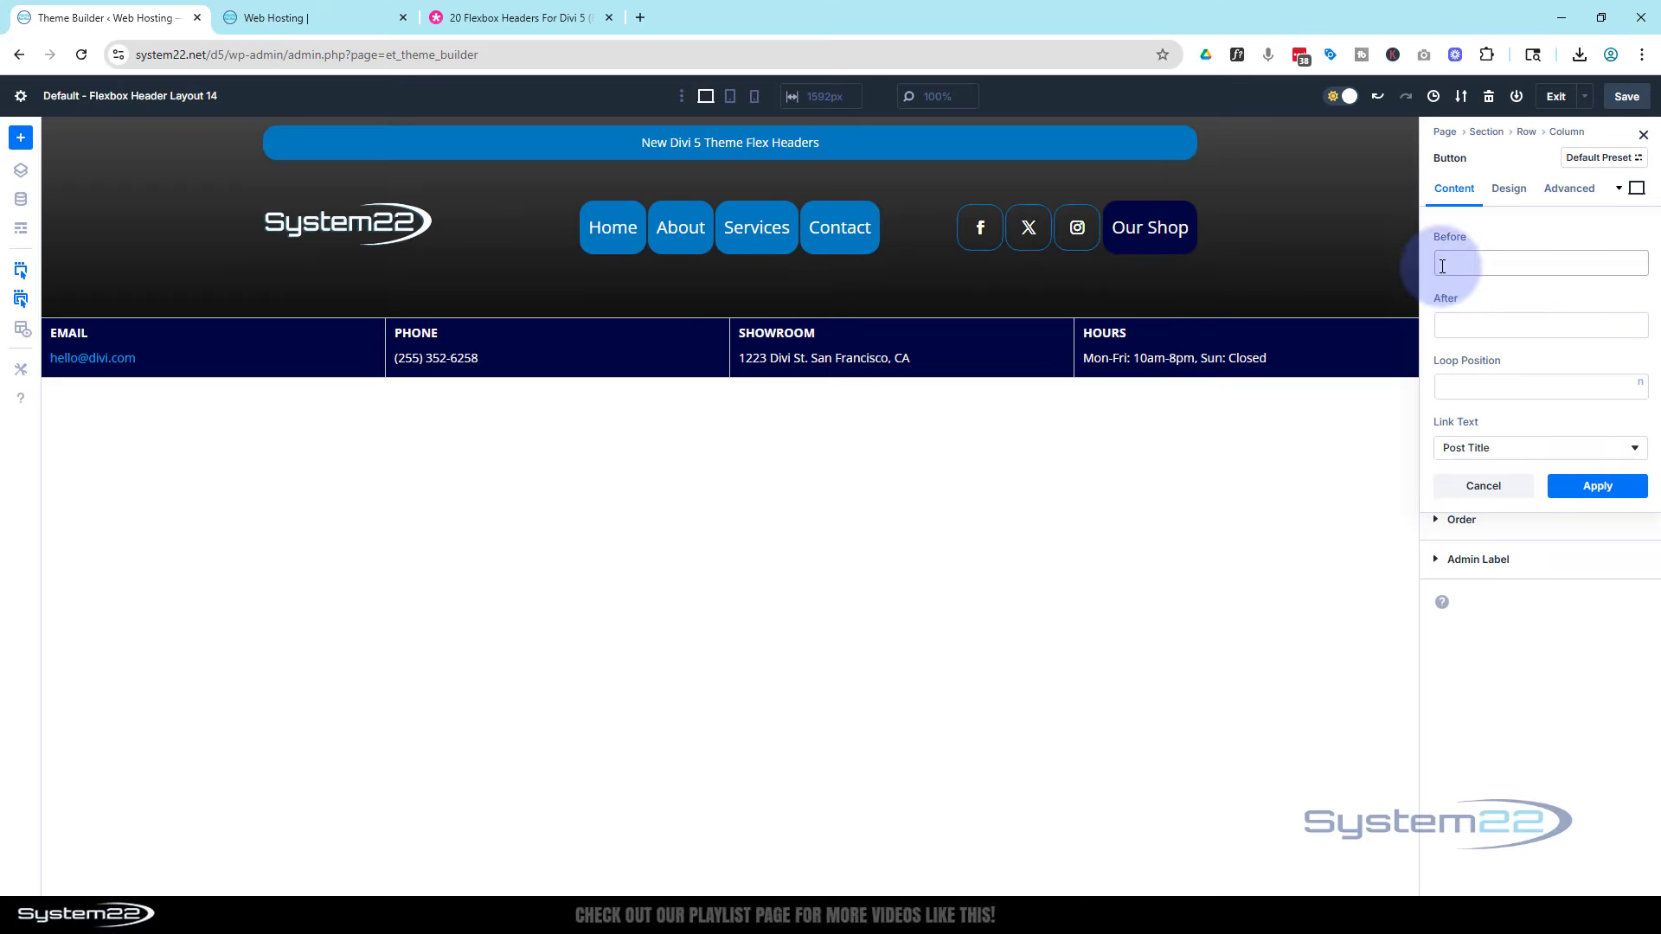
click(1598, 488)
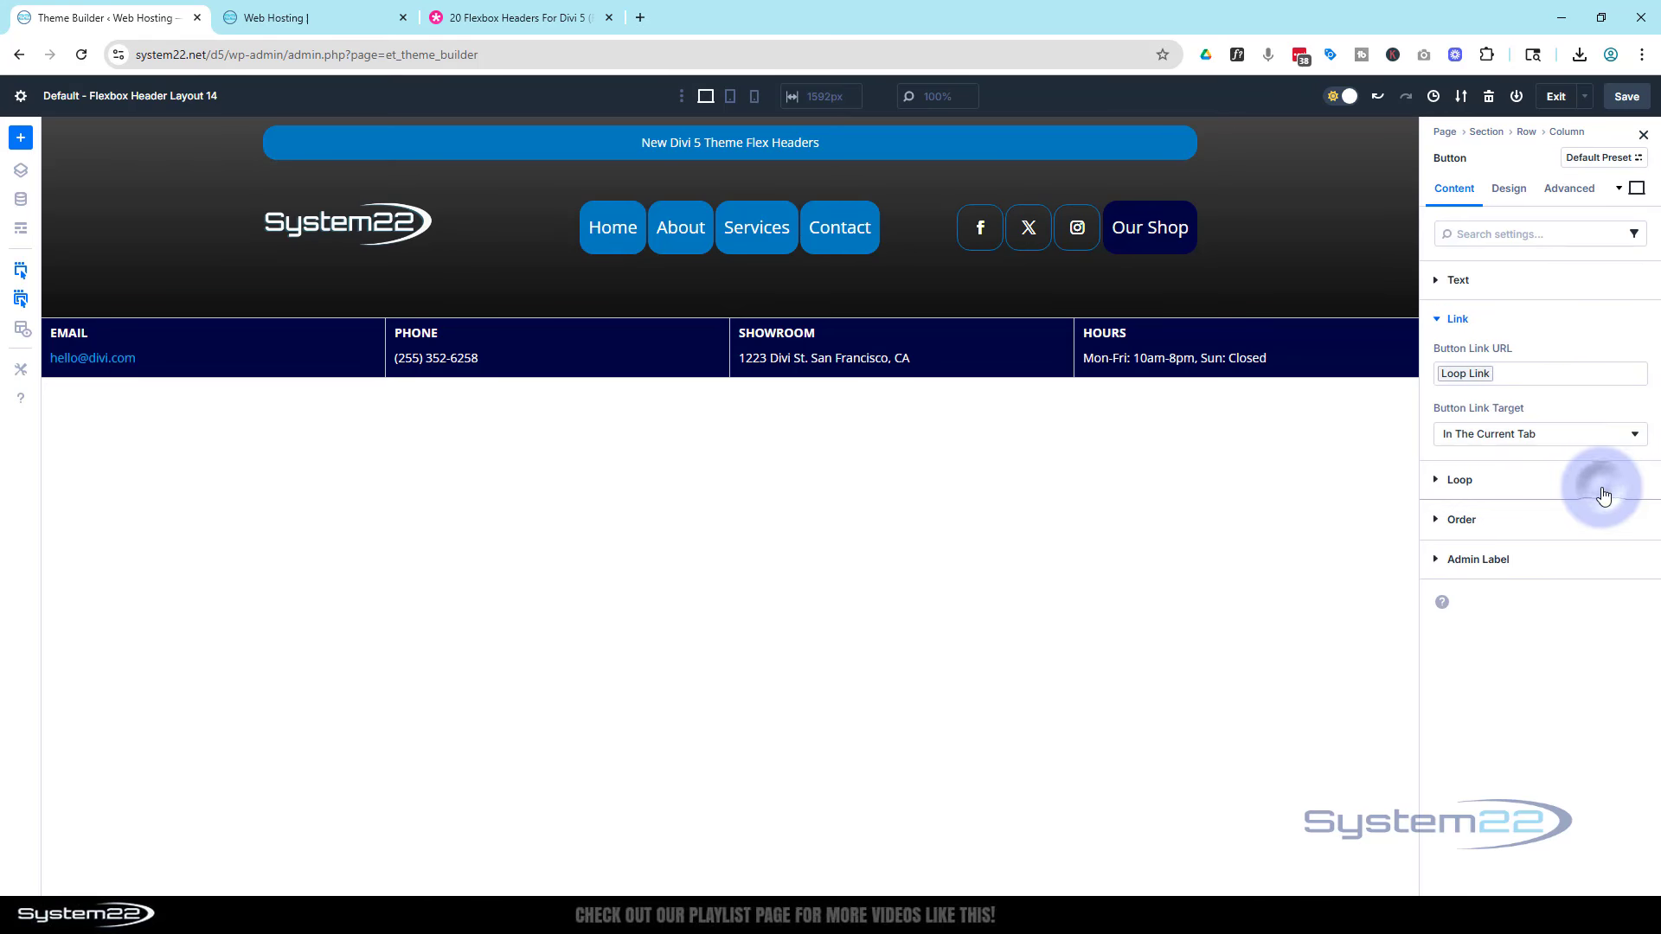
click(1626, 97)
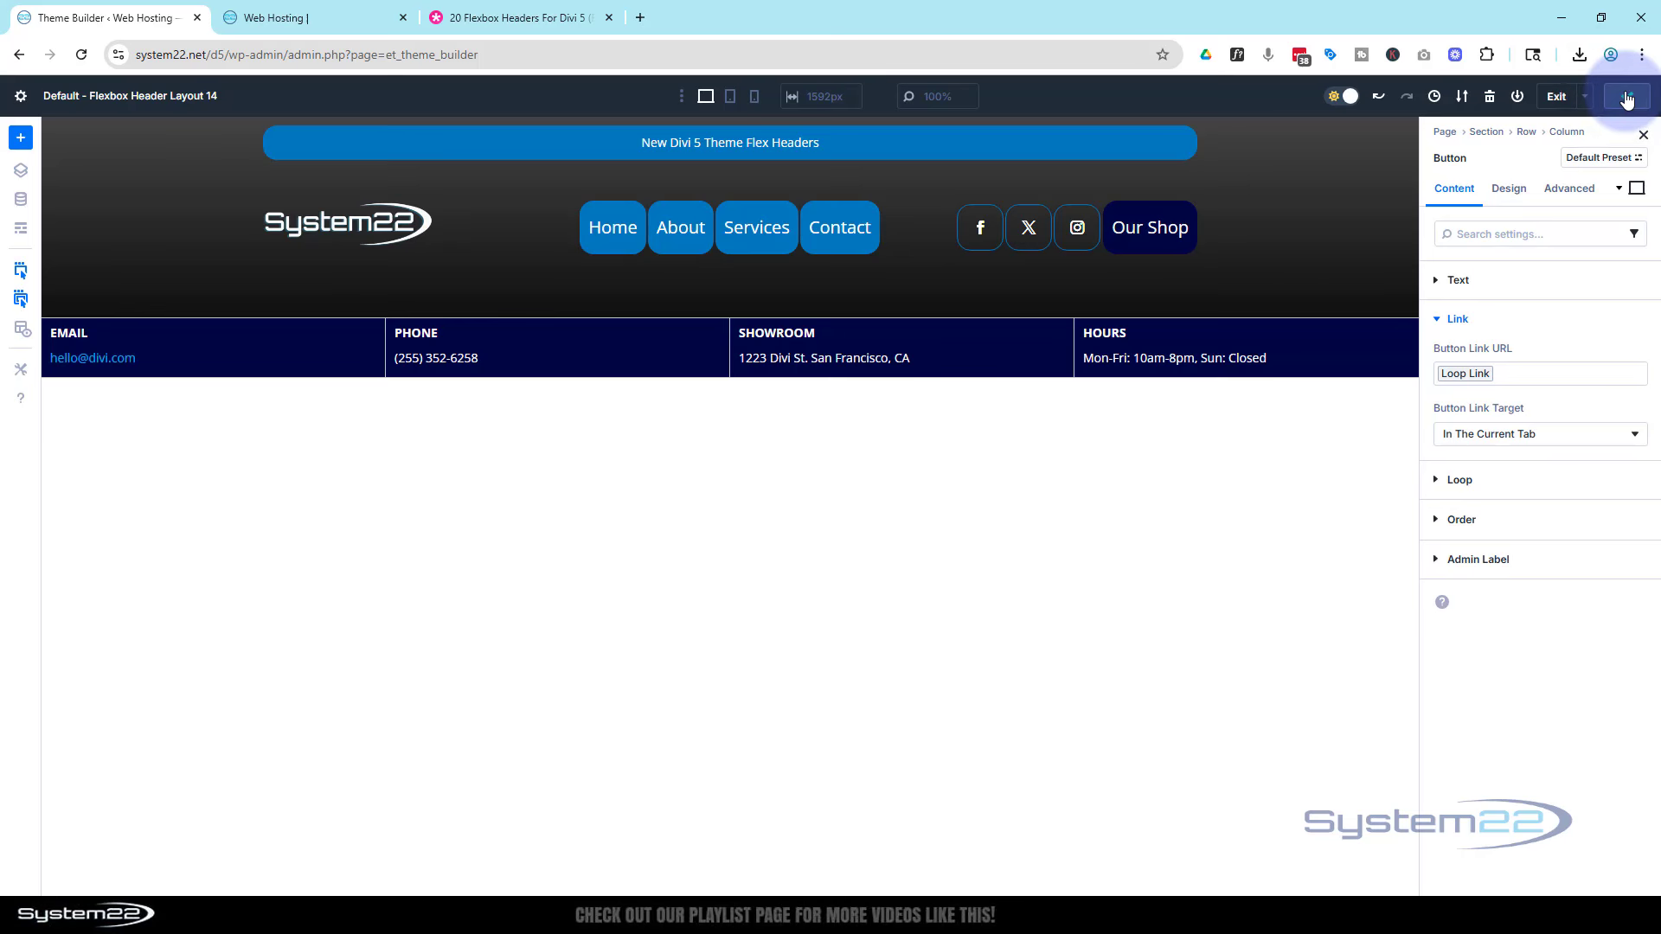
- Reload the live site and test the header's menu button links, including the Contact page
click(314, 16)
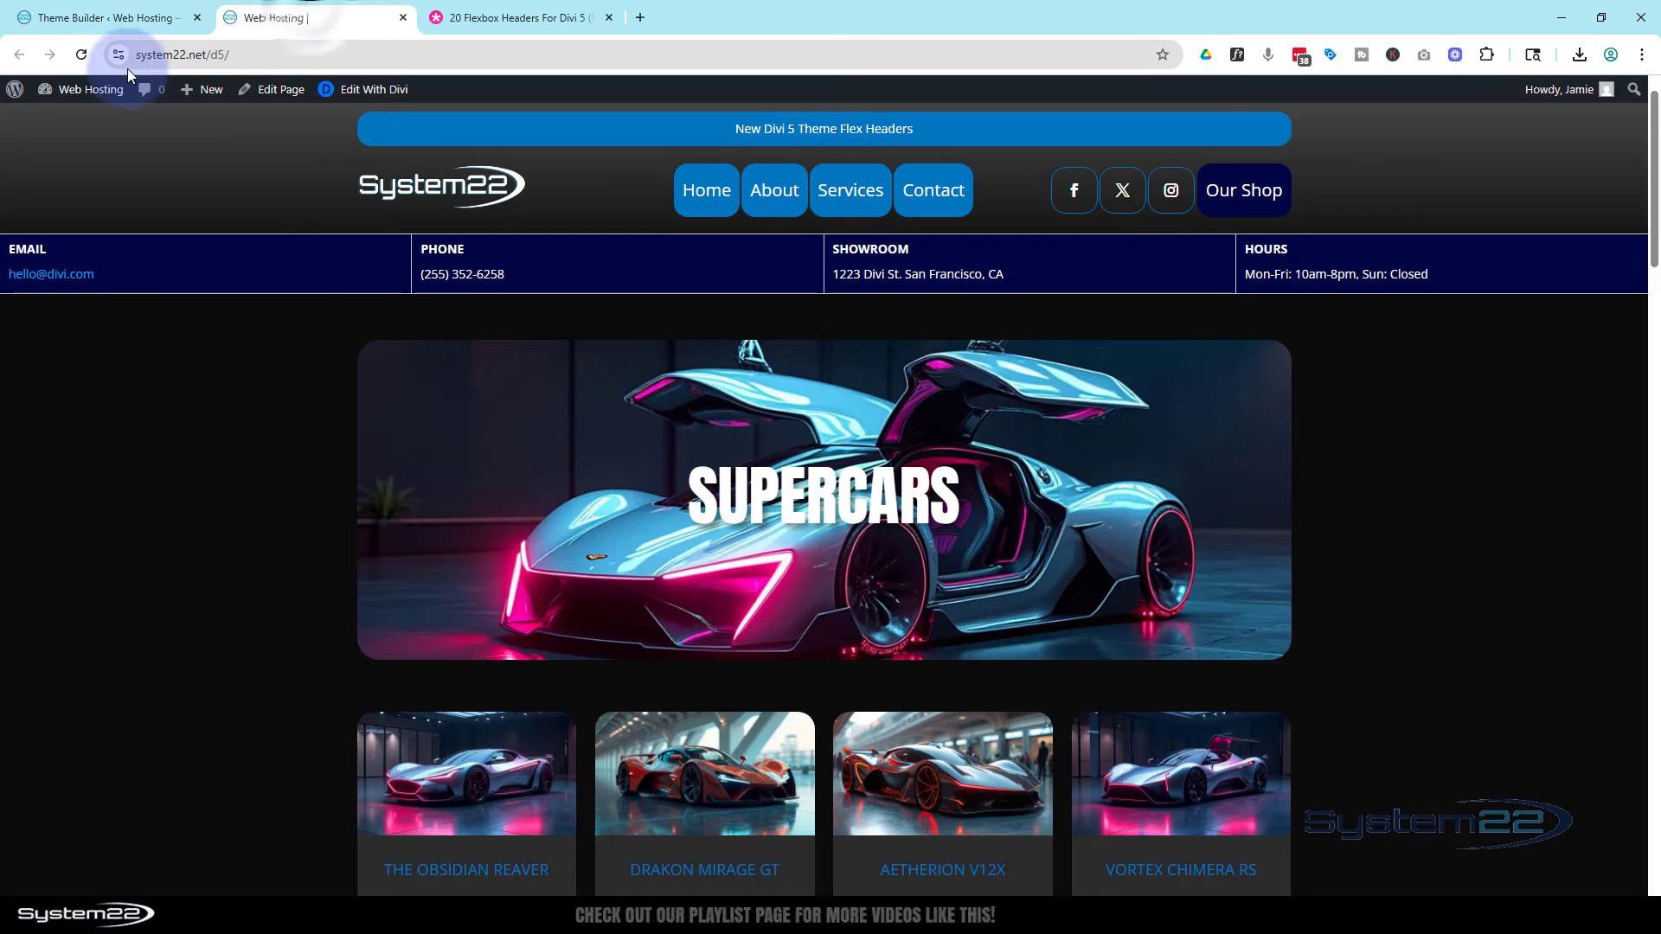
click(80, 56)
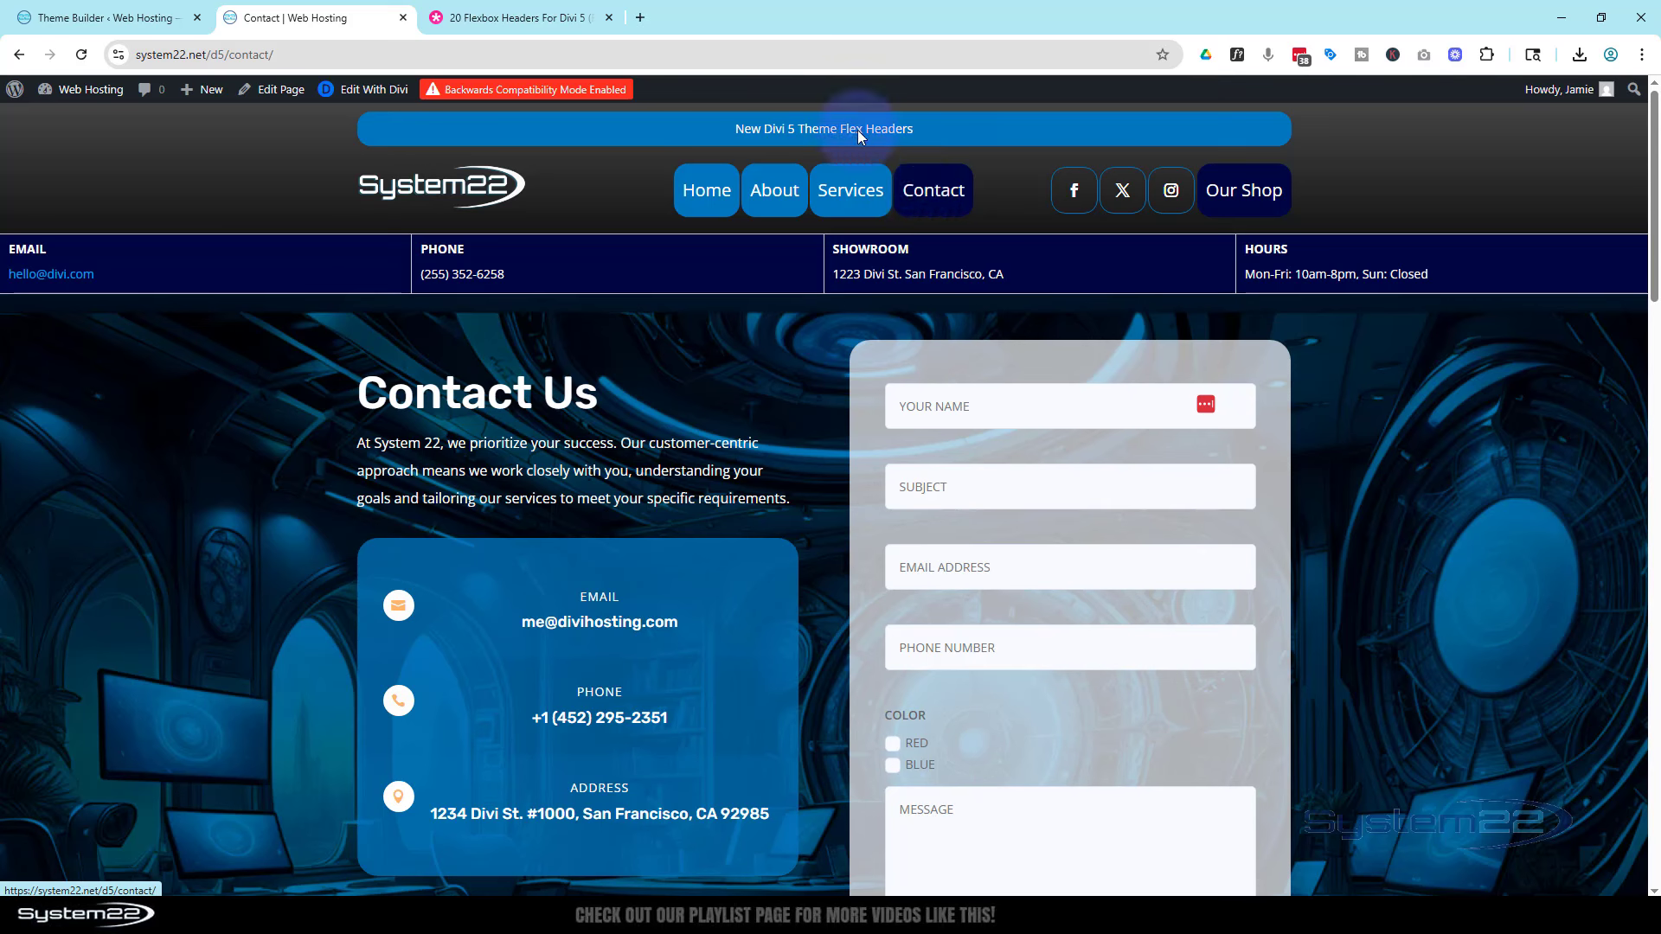
mouse_move(484, 90)
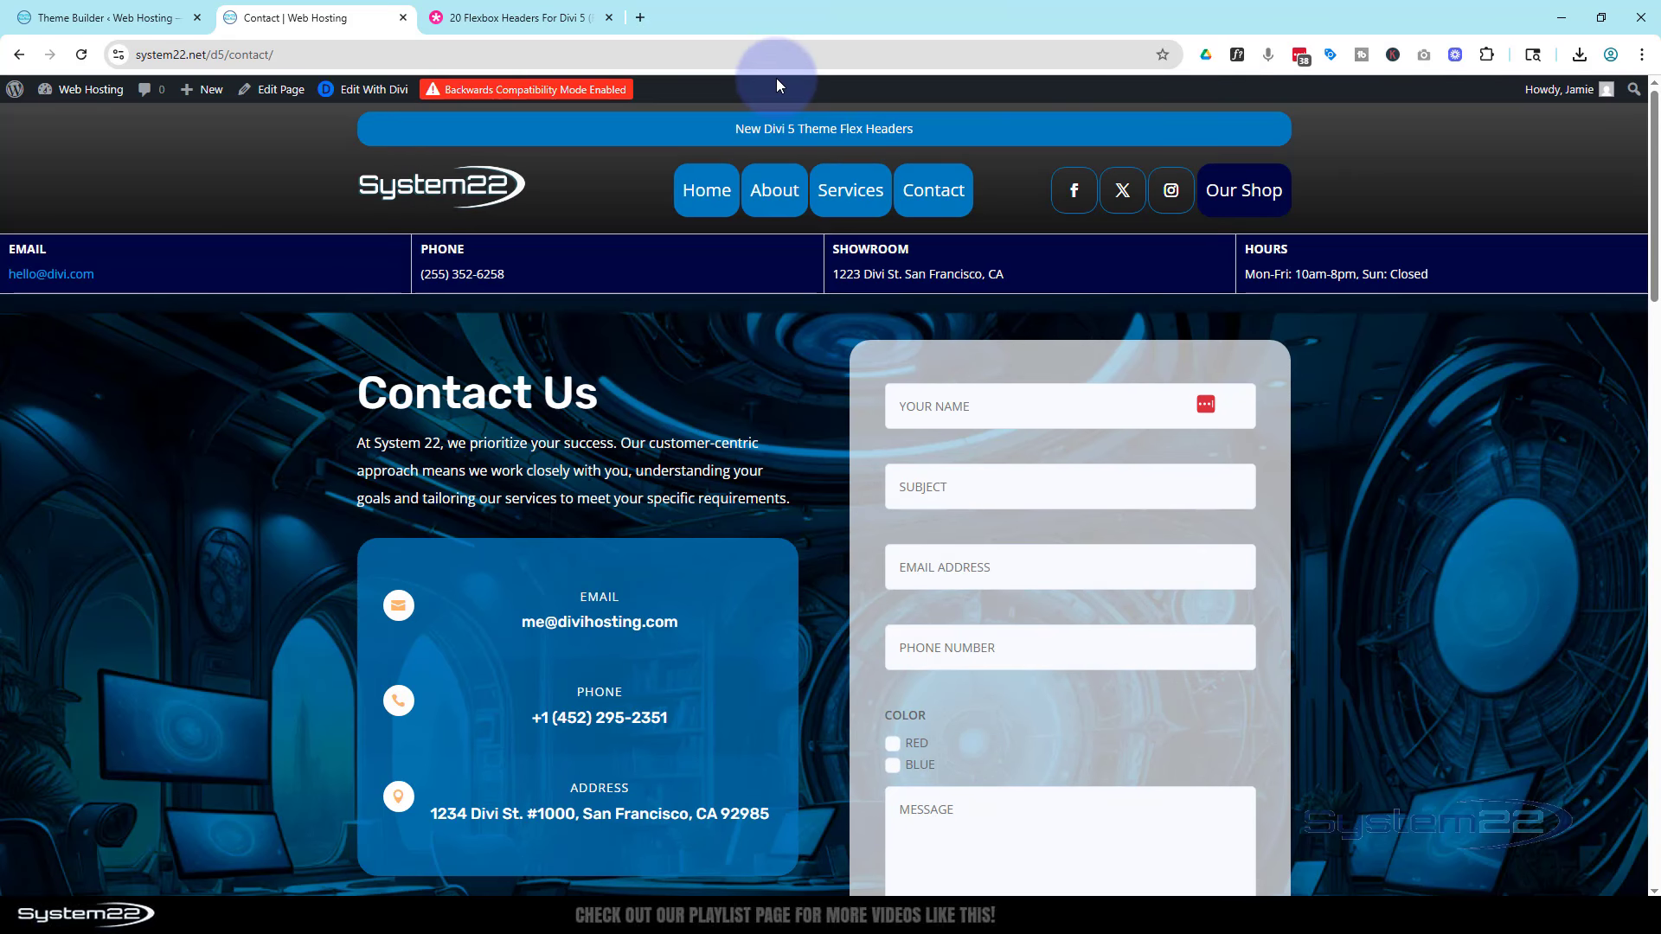
- Test the header's Home link, check the header on The Obsidian Reaver post, and return to the home page from there
click(707, 191)
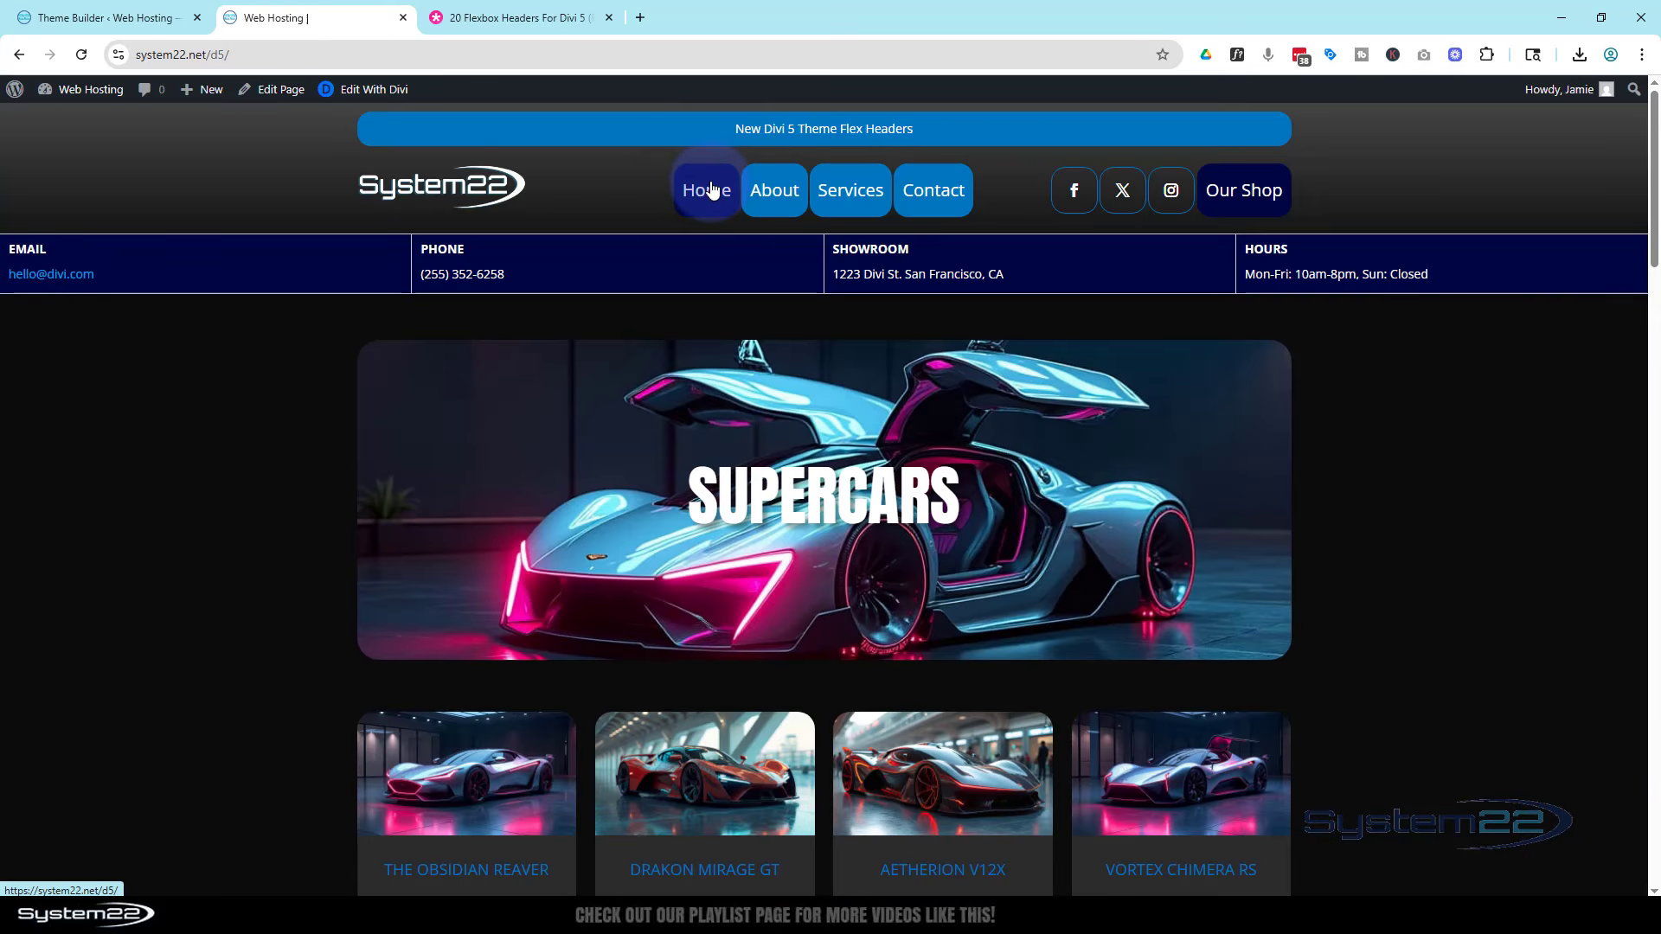
scroll(298, 560, down, 4)
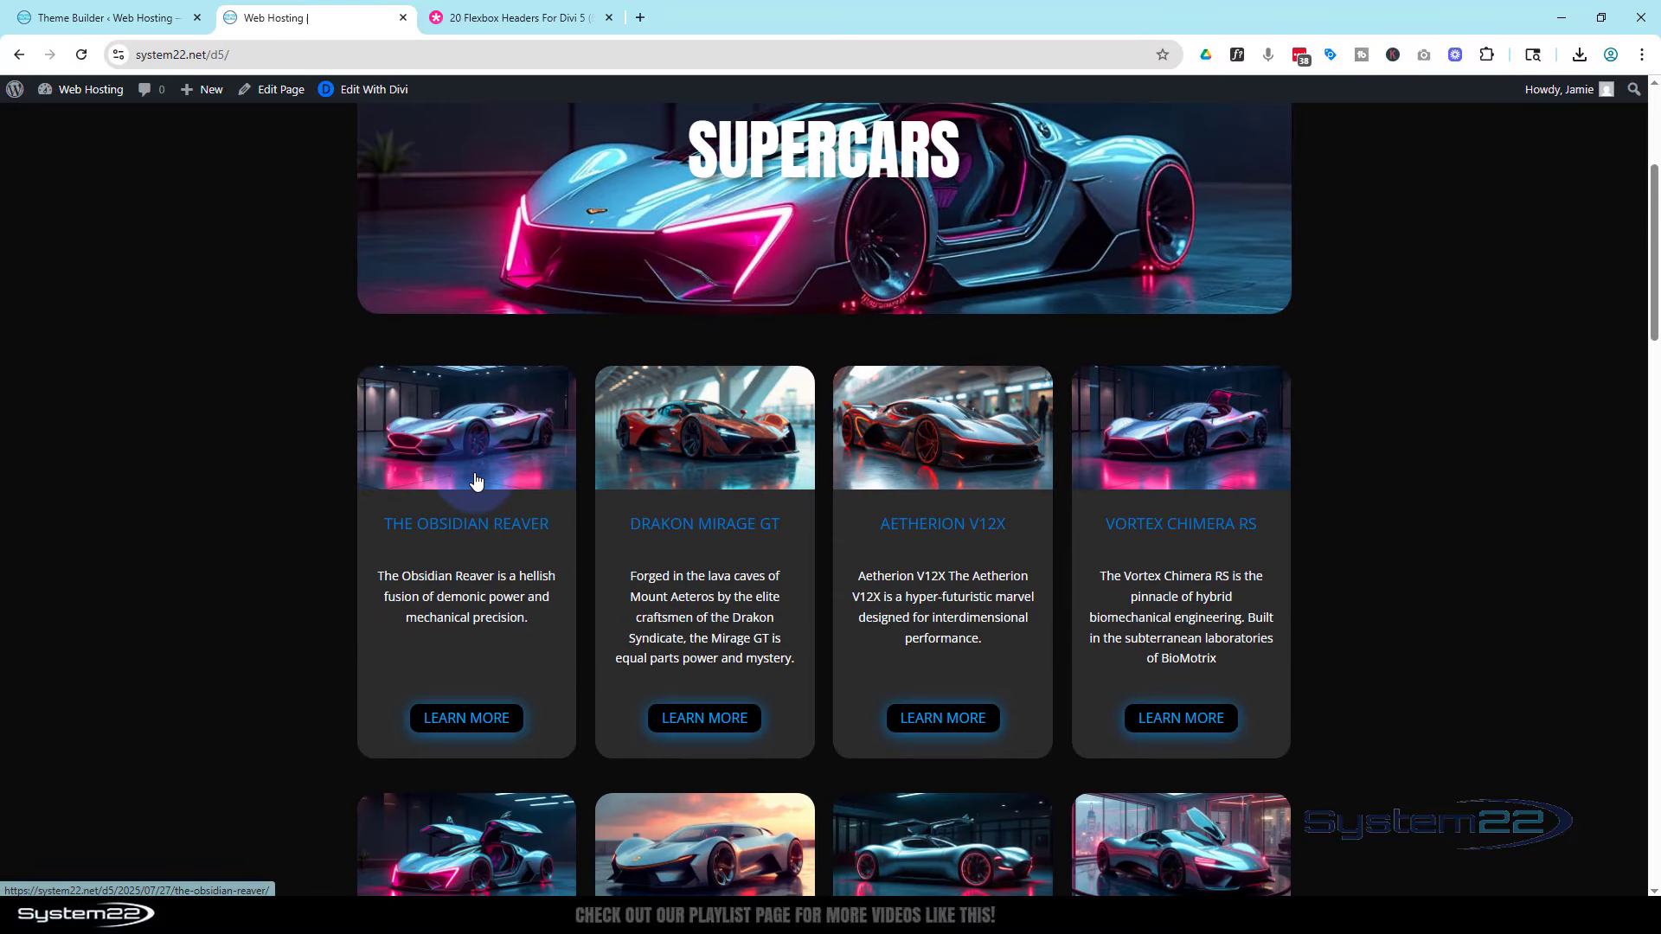
click(475, 477)
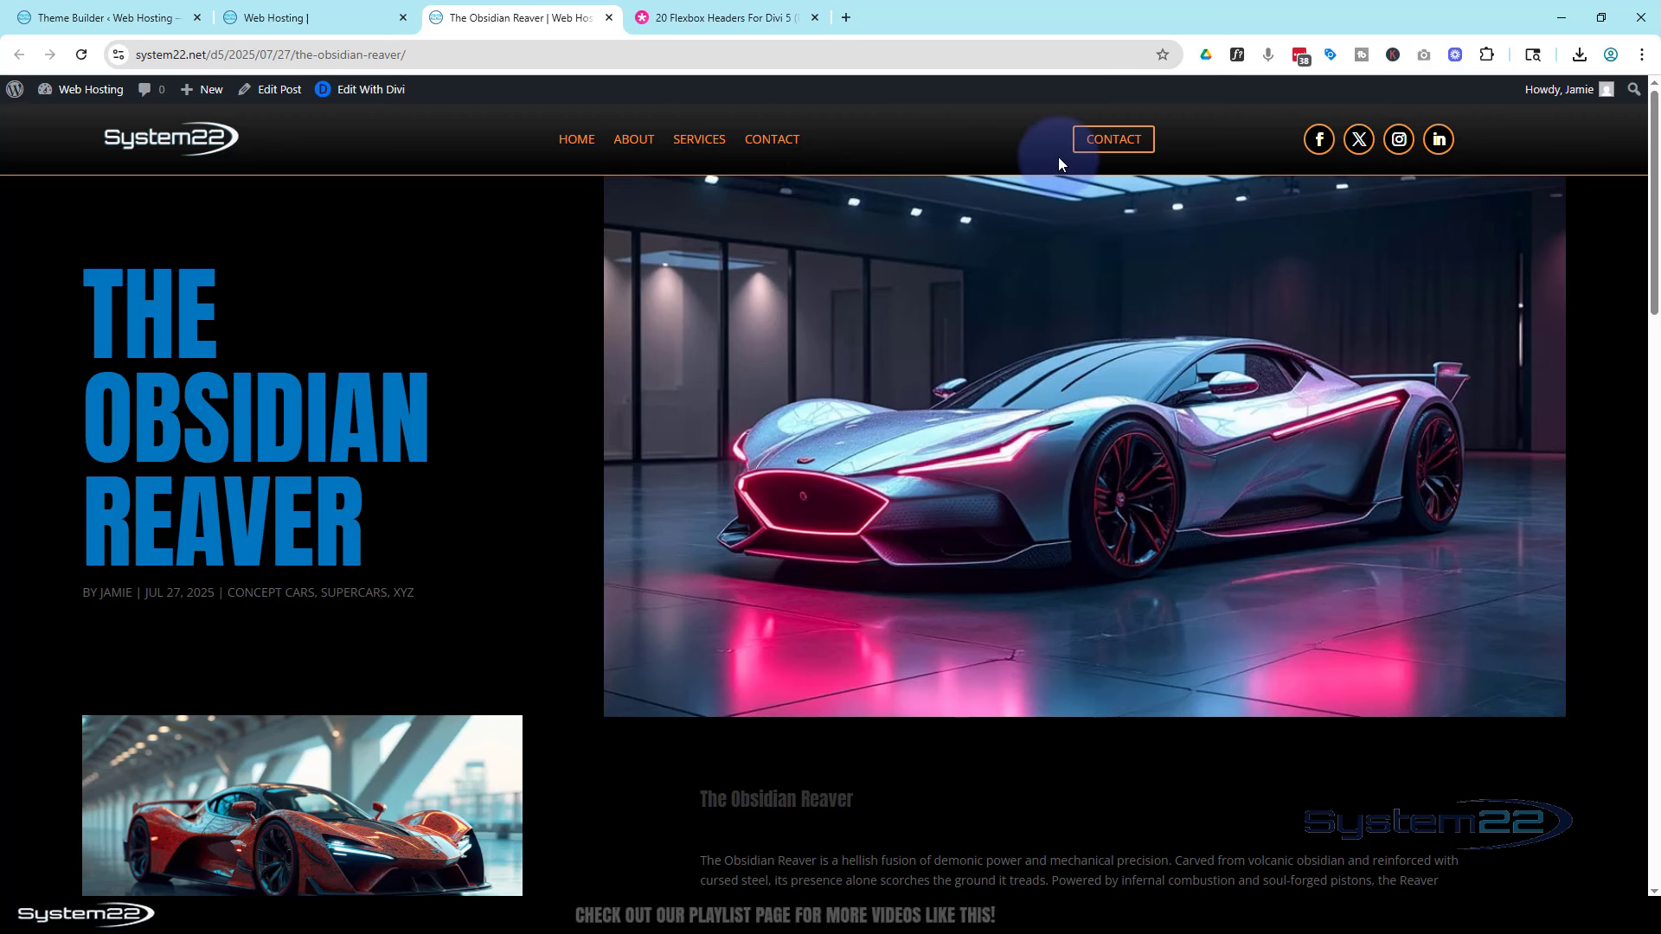
click(582, 147)
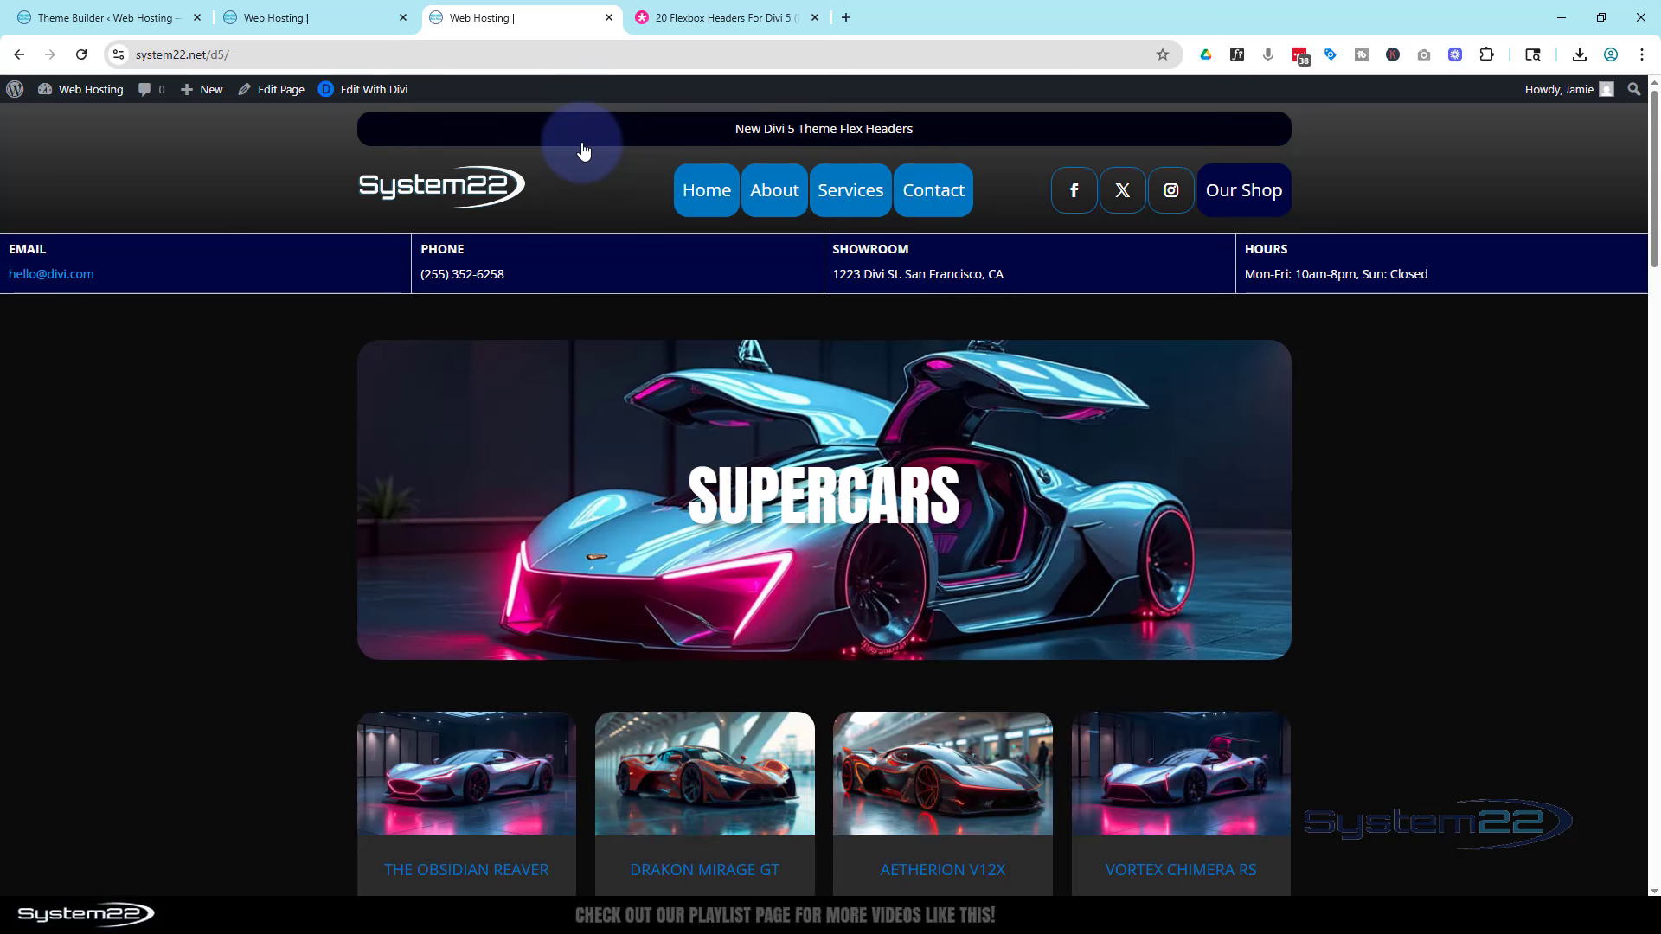
- Review the header designs in the Elegant Themes post on 20 Flexbox Headers For Divi 5, through Header 20 and back to the post title
click(749, 24)
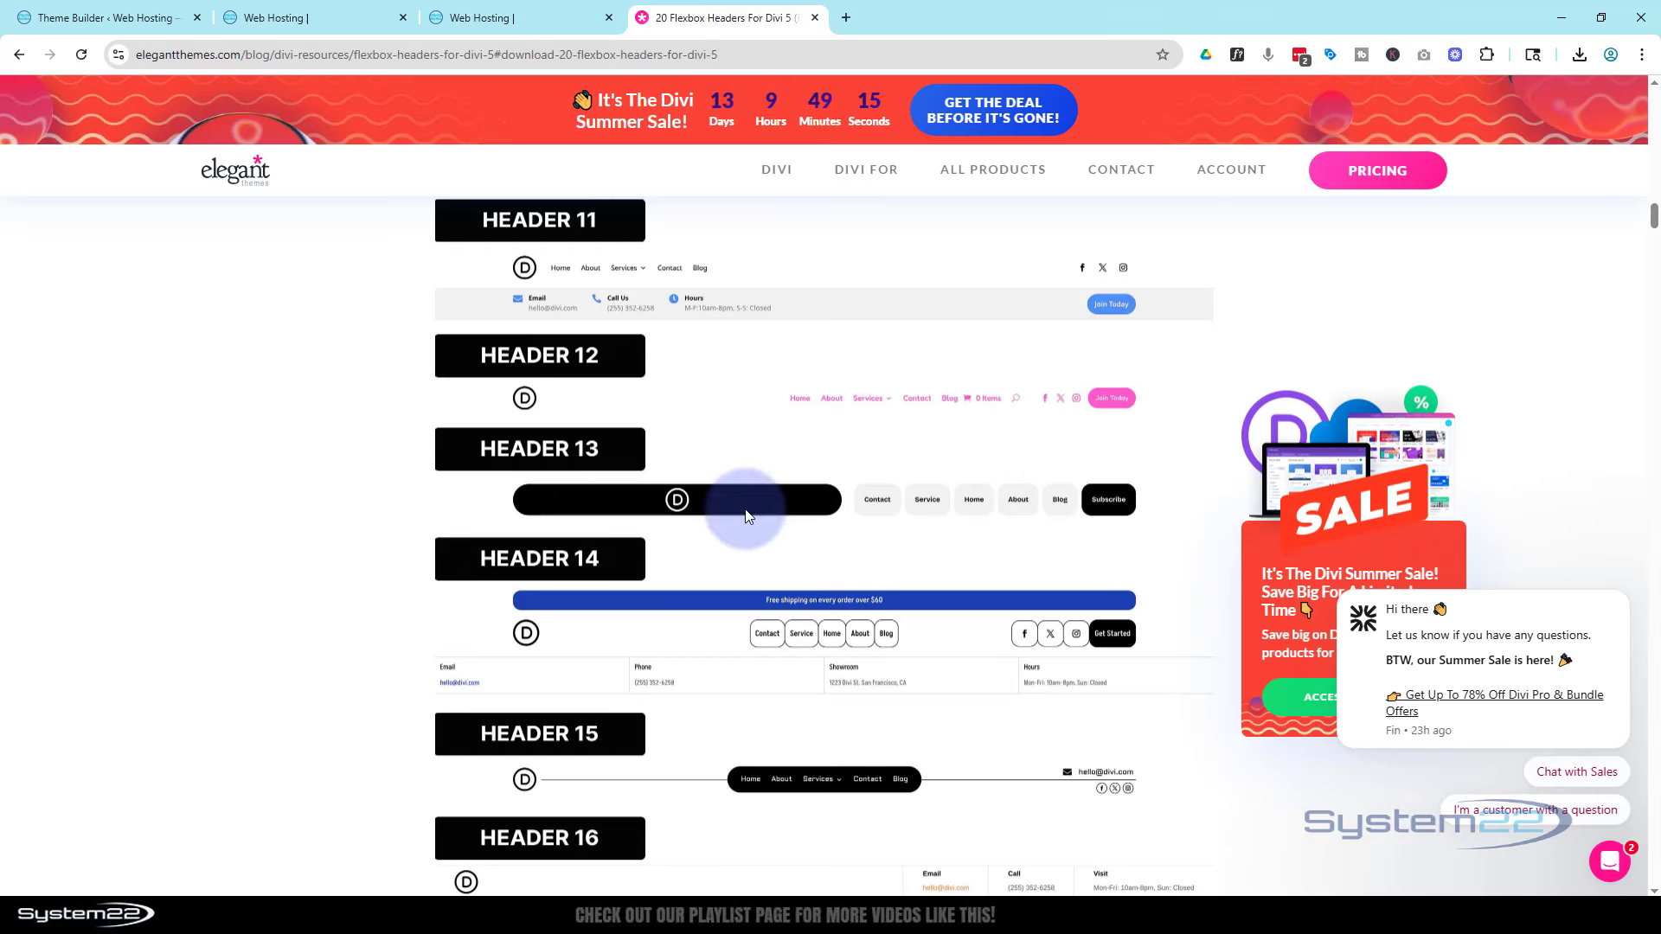
scroll(765, 558, up, 5)
scroll(768, 549, up, 10)
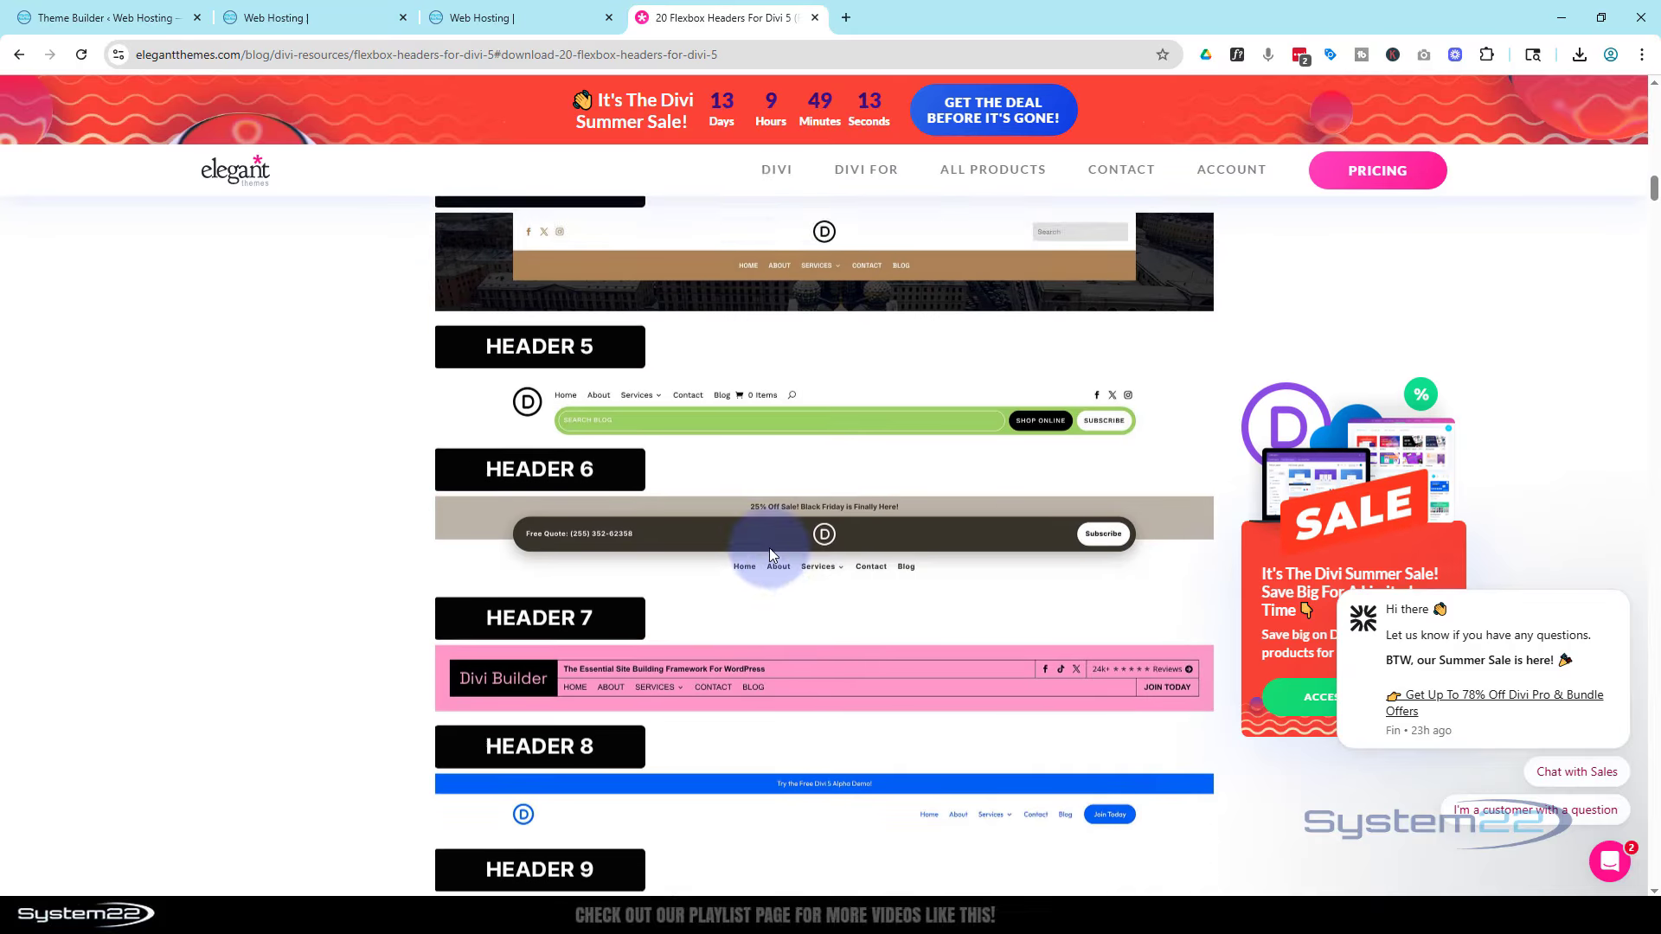
scroll(773, 547, down, 10)
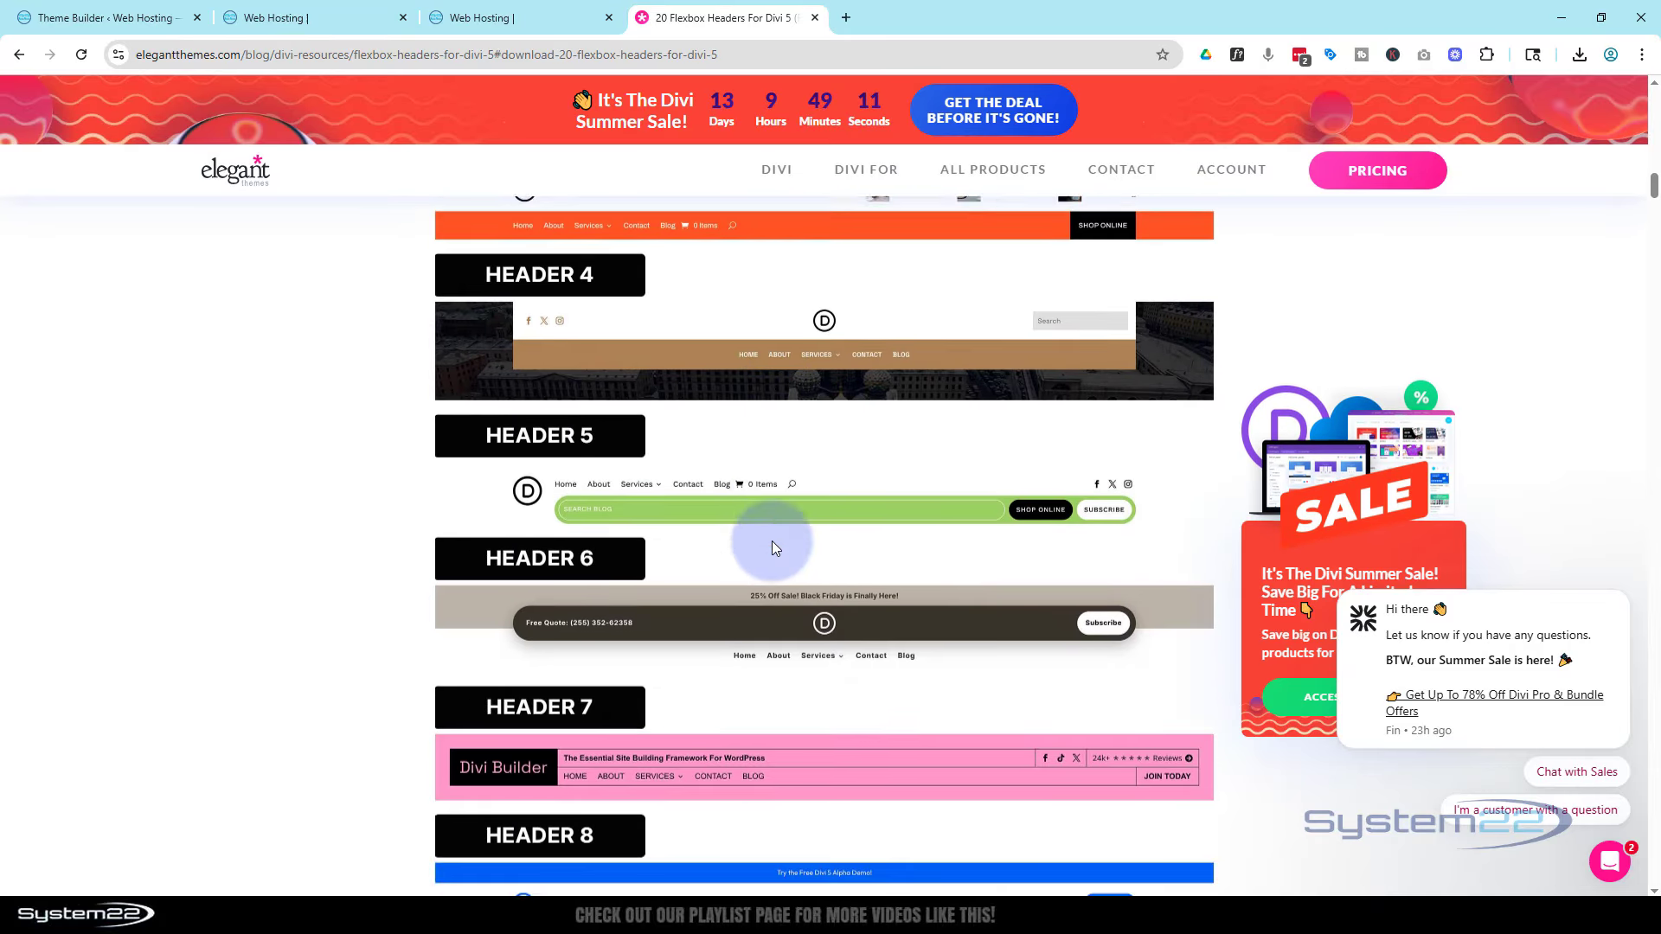
scroll(773, 547, down, 10)
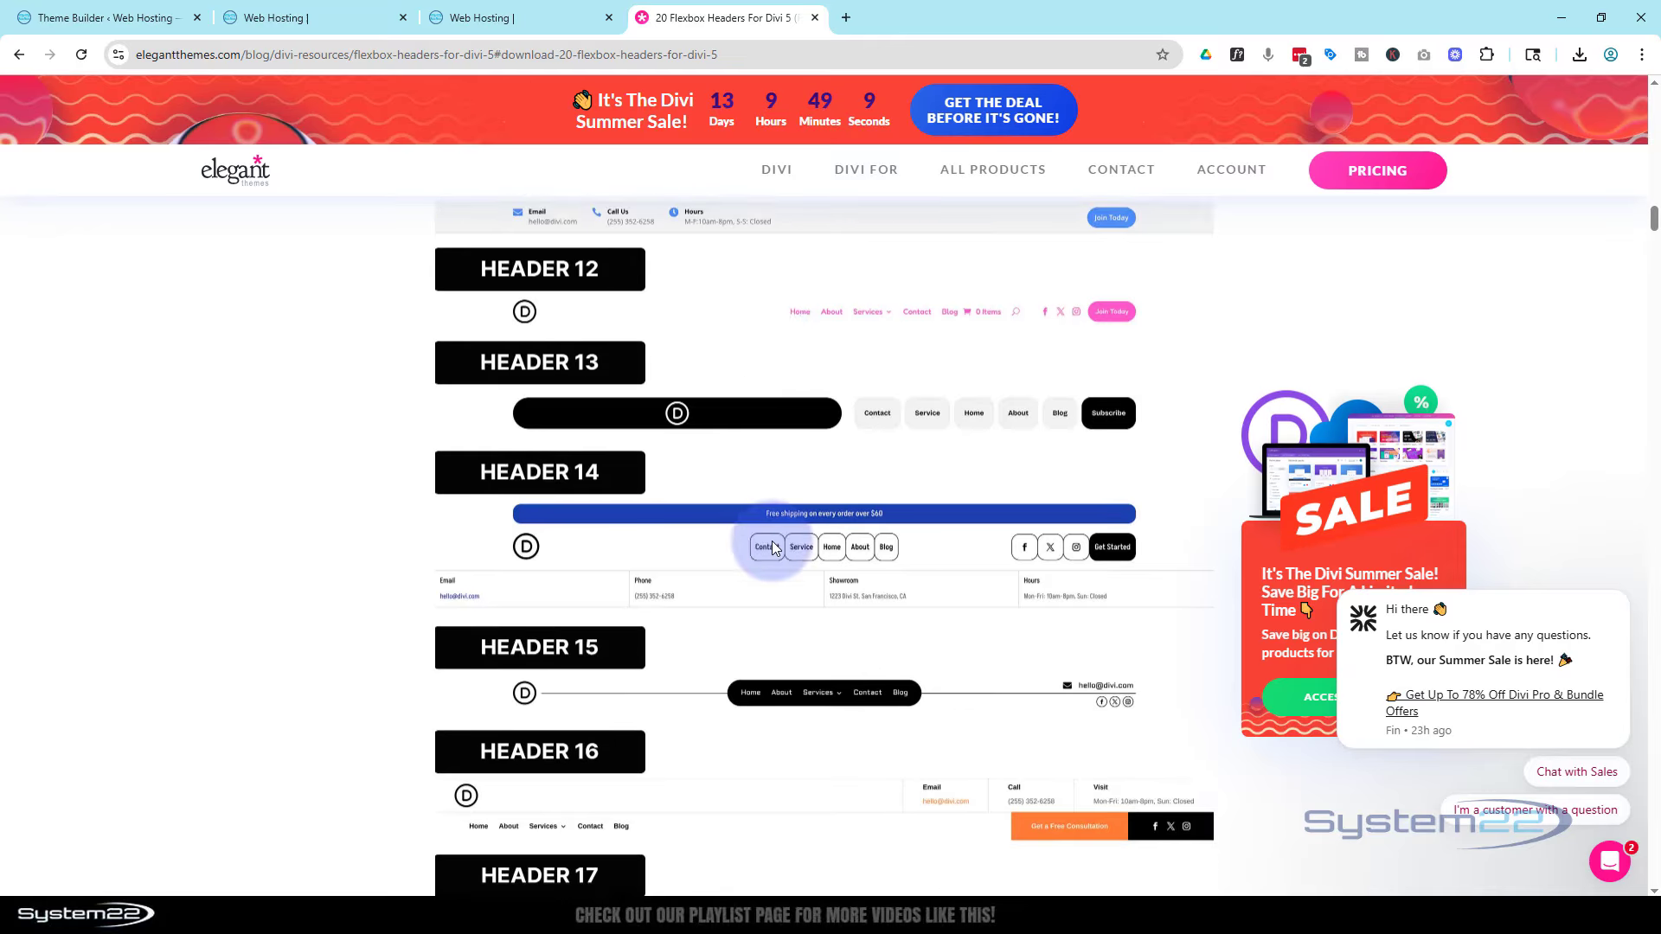
scroll(772, 542, down, 5)
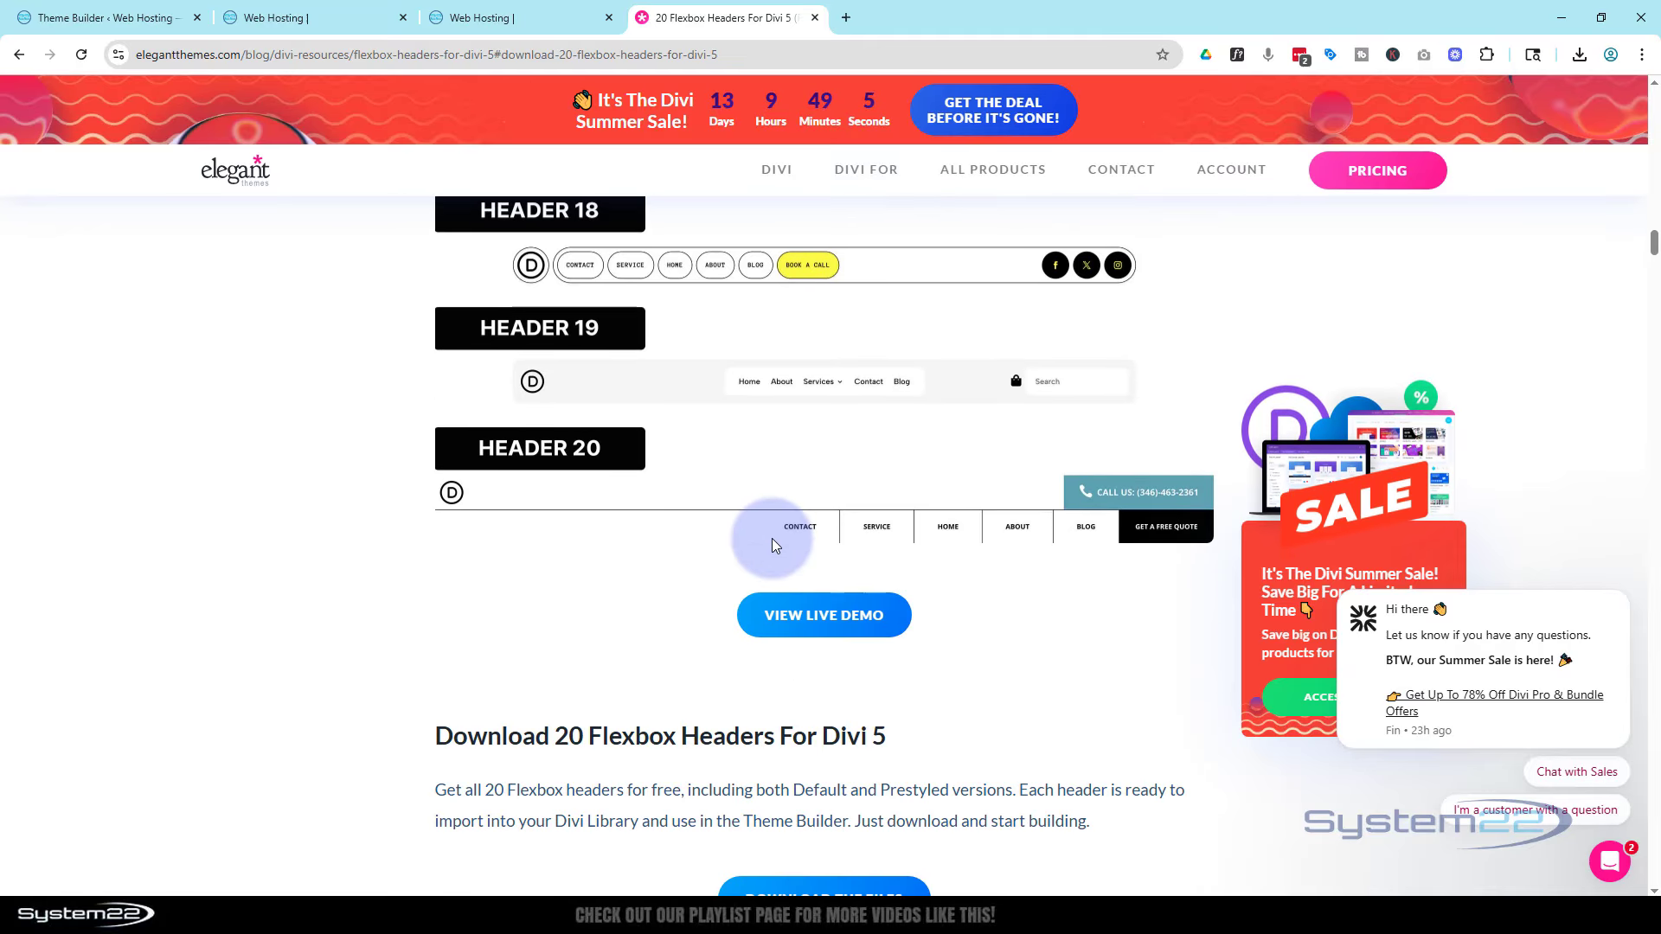
scroll(772, 543, up, 10)
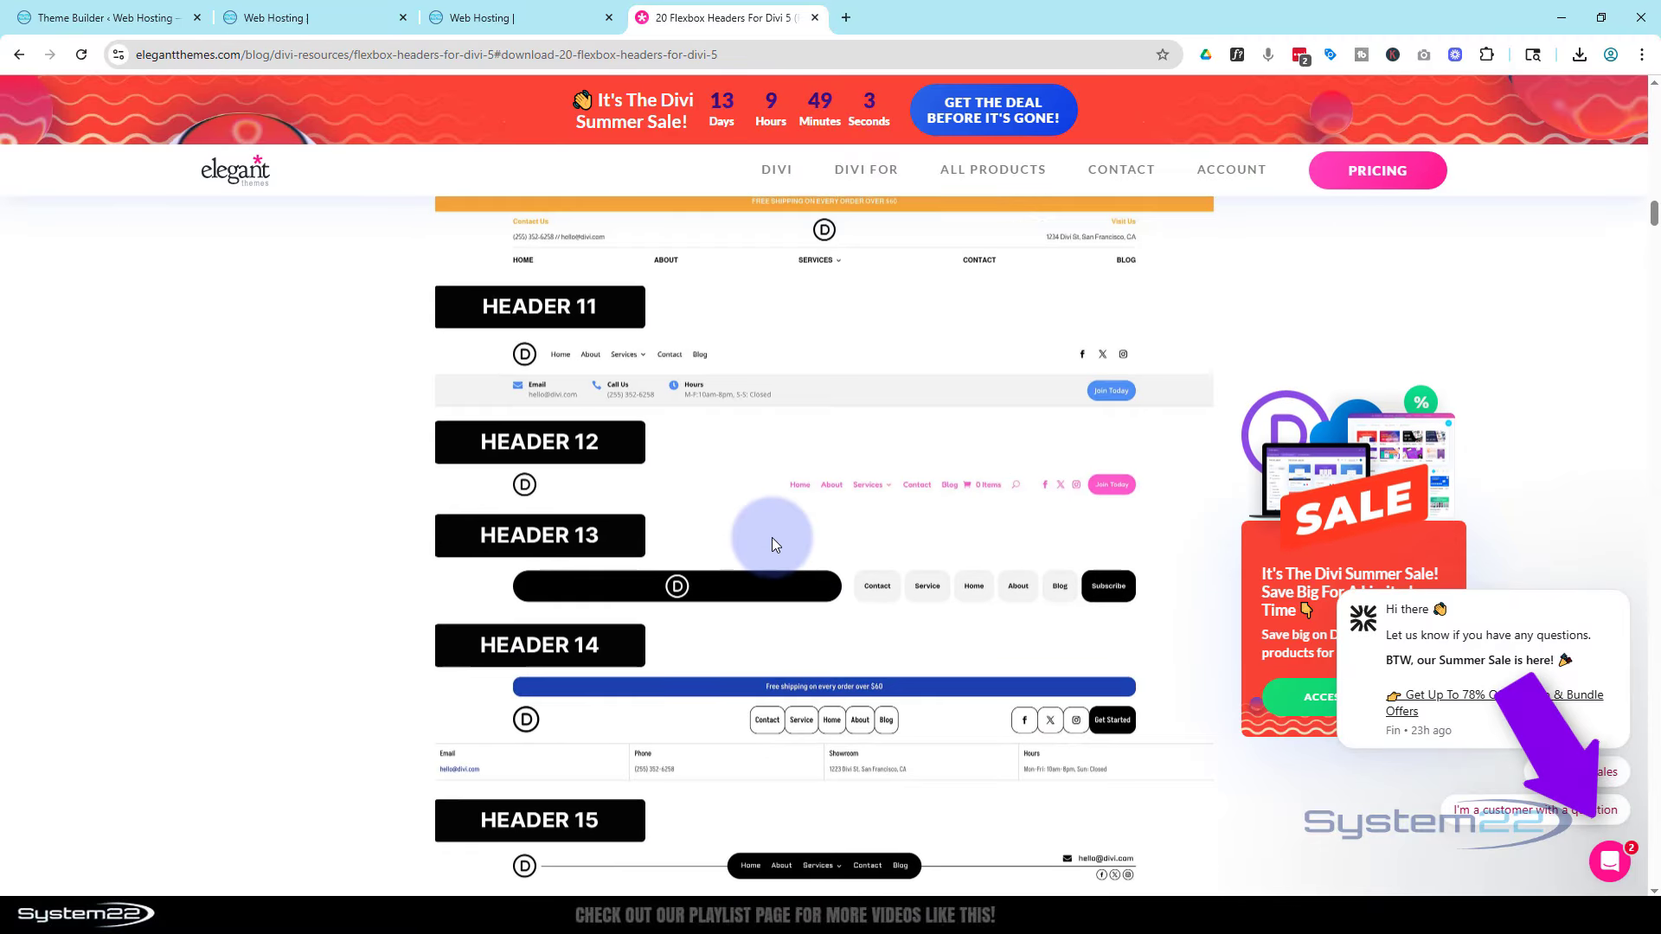
scroll(773, 541, up, 13)
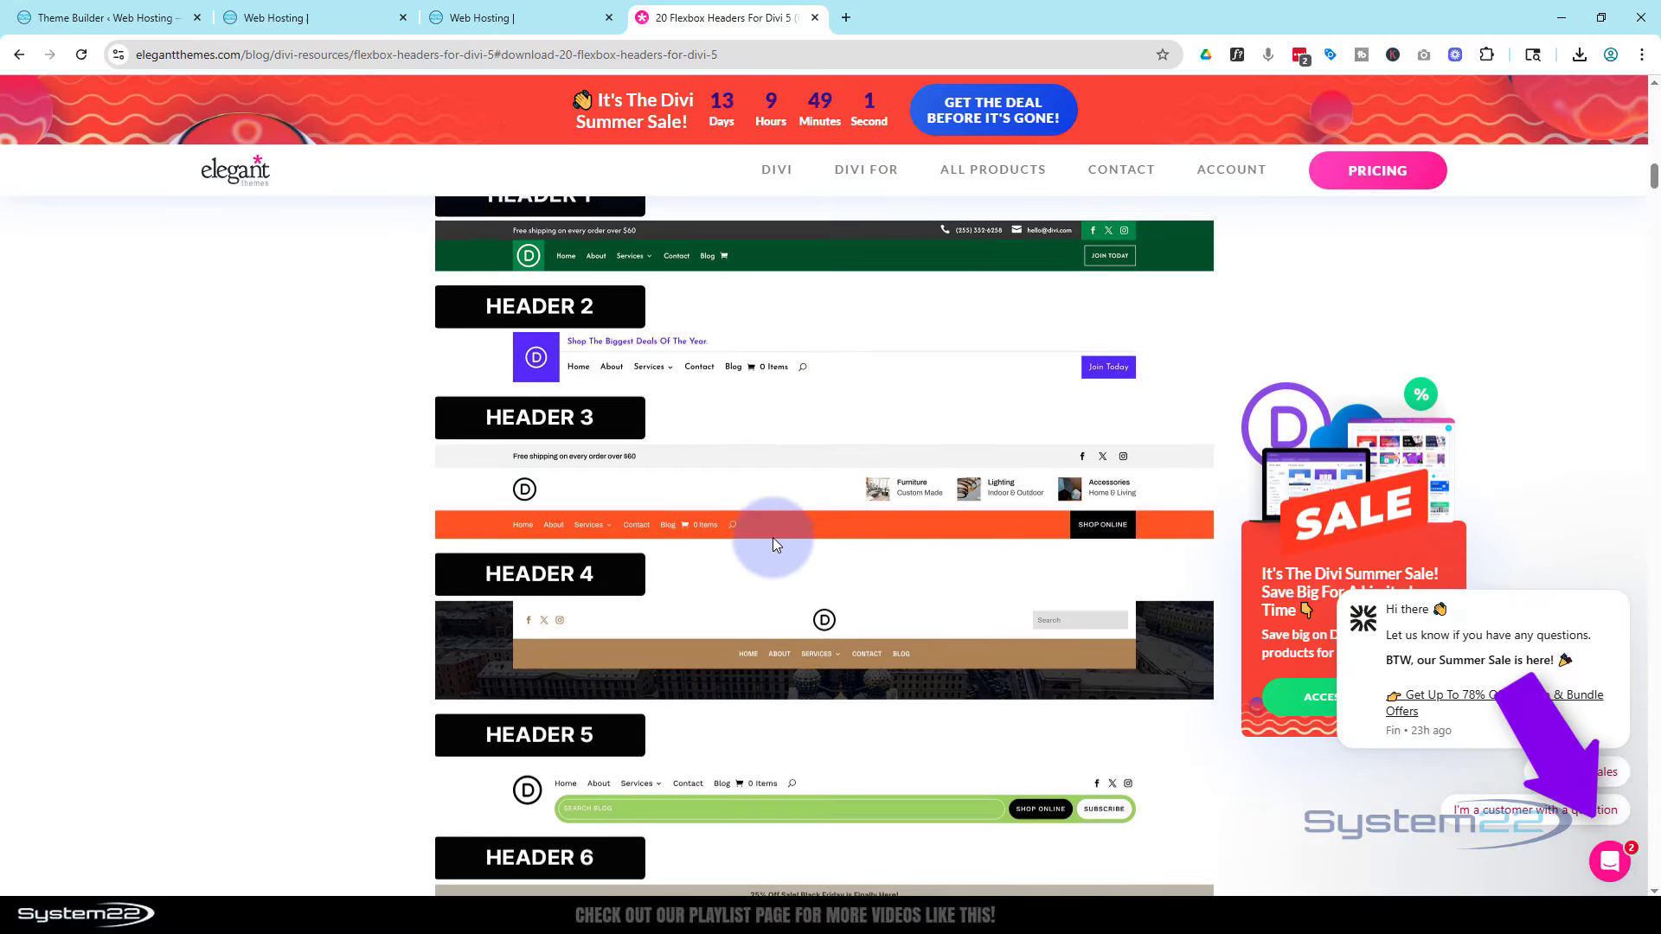
scroll(773, 542, up, 8)
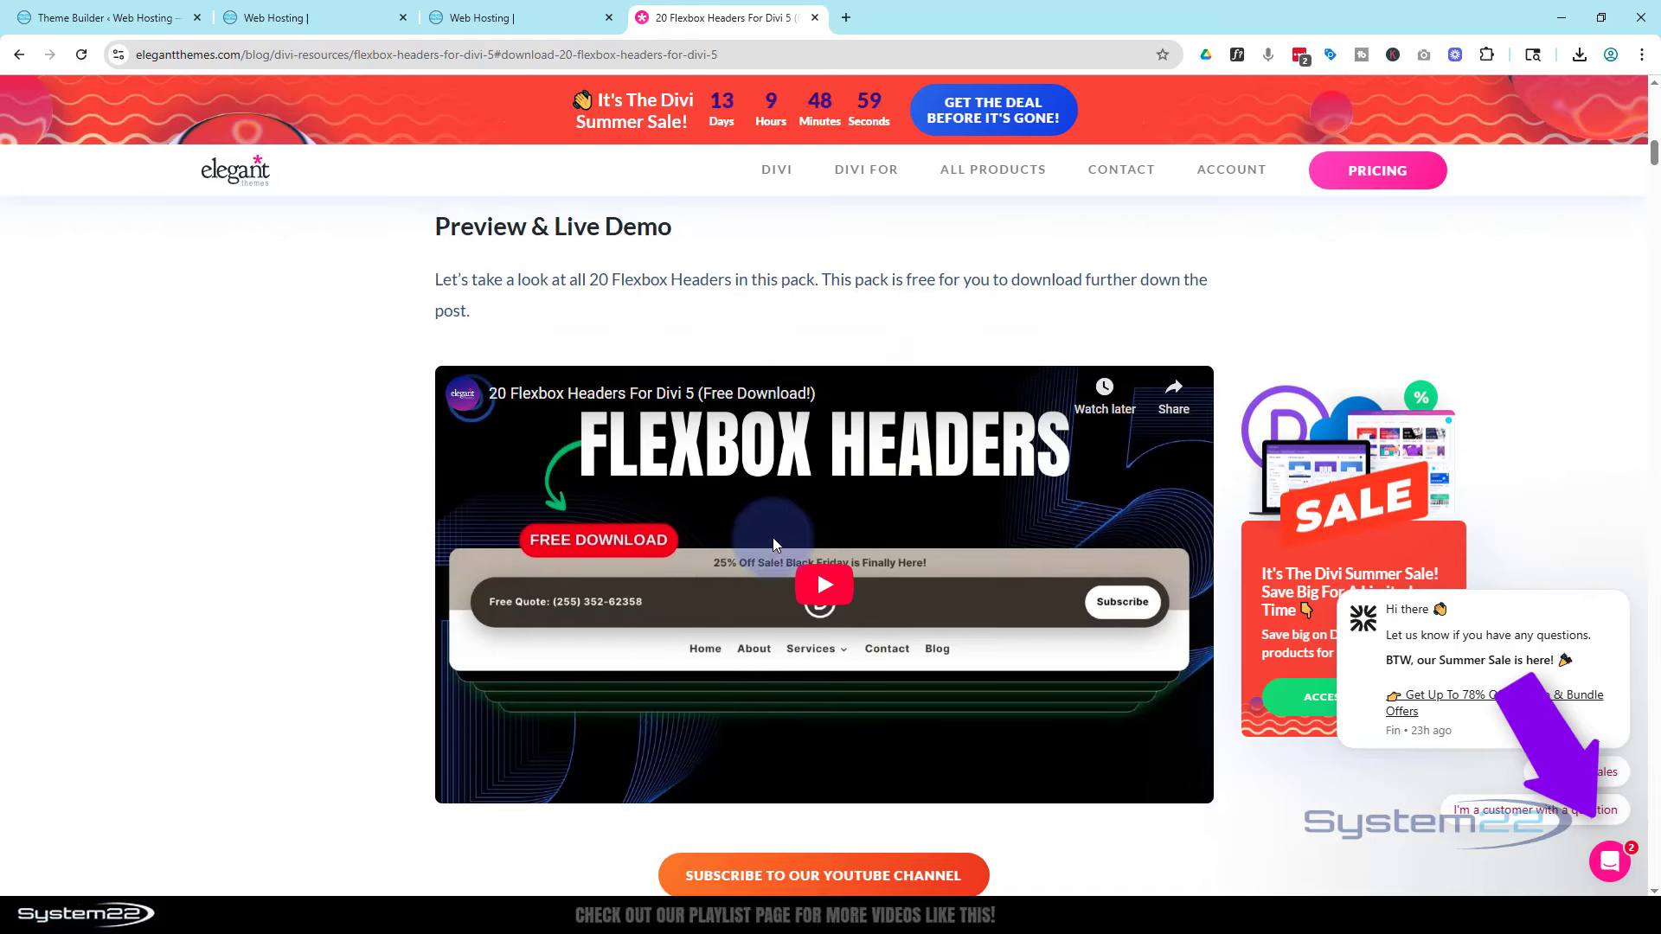
scroll(773, 543, up, 12)
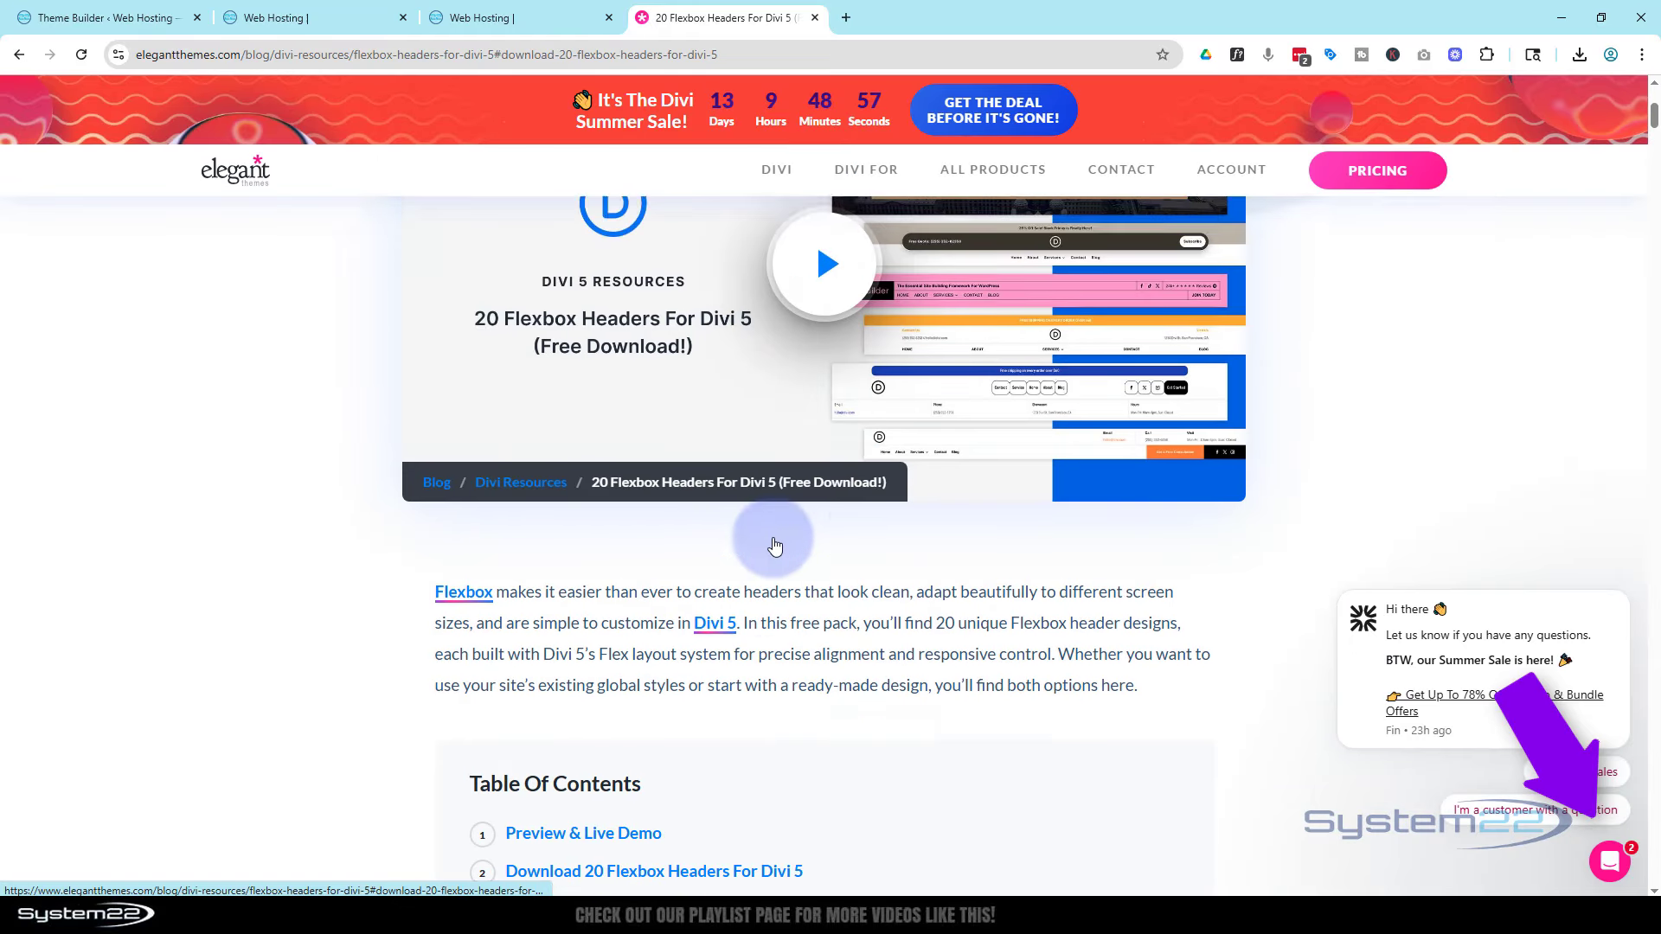
scroll(774, 545, up, 5)
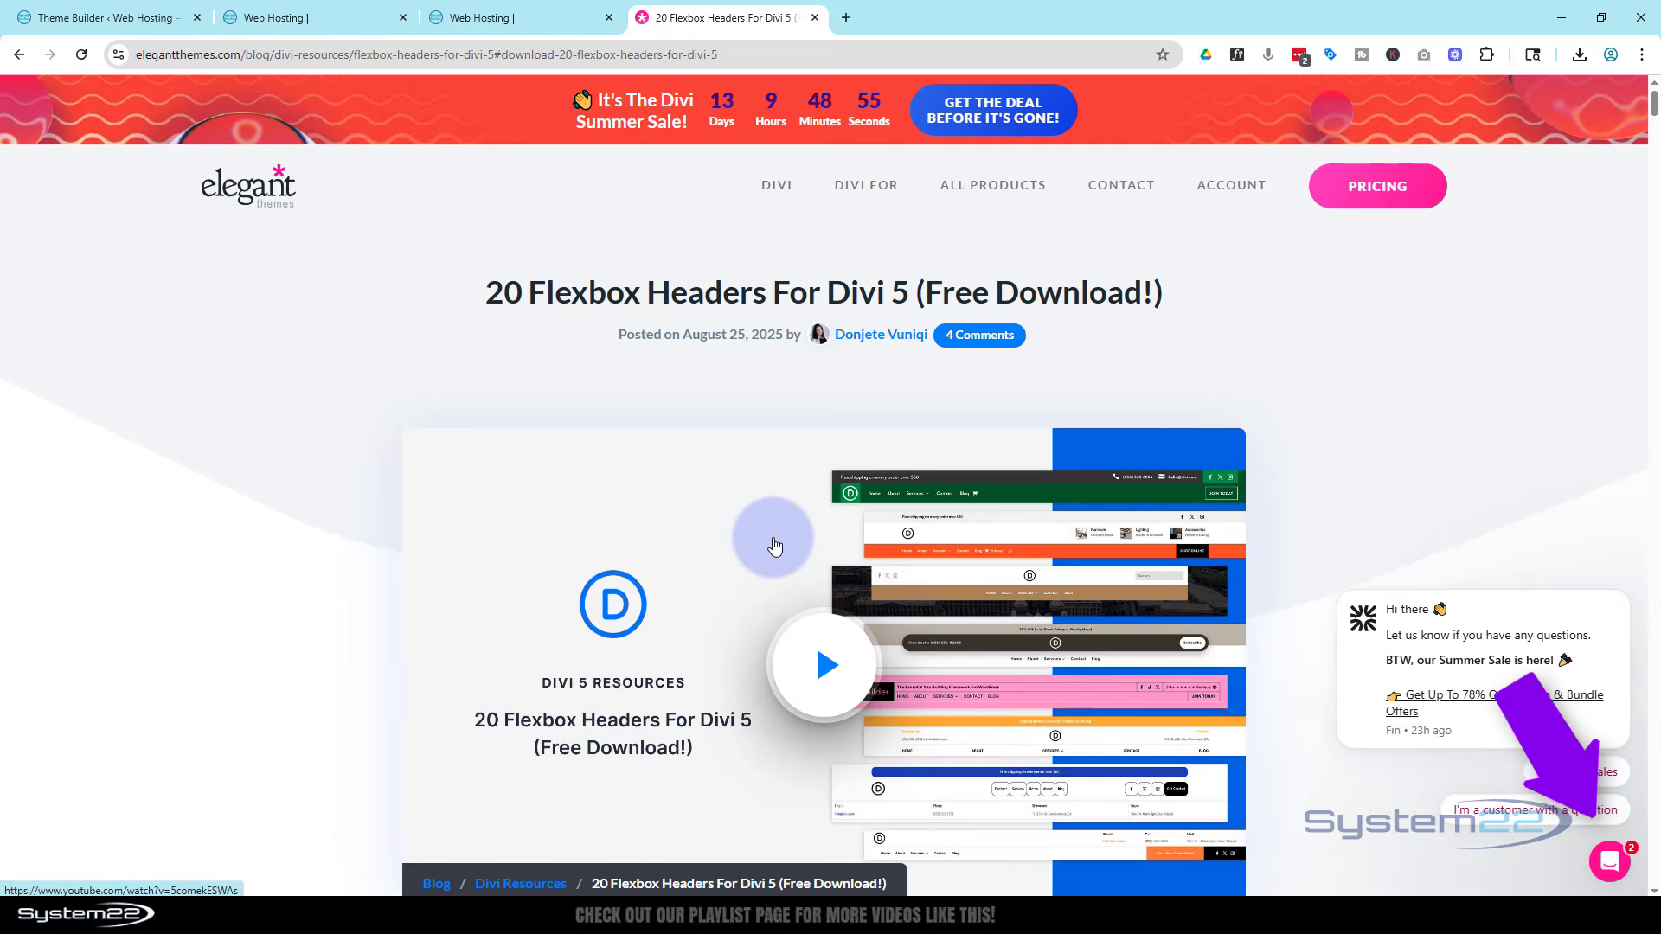
- Return to the live home page and view the finished header above the Supercars banner
click(327, 15)
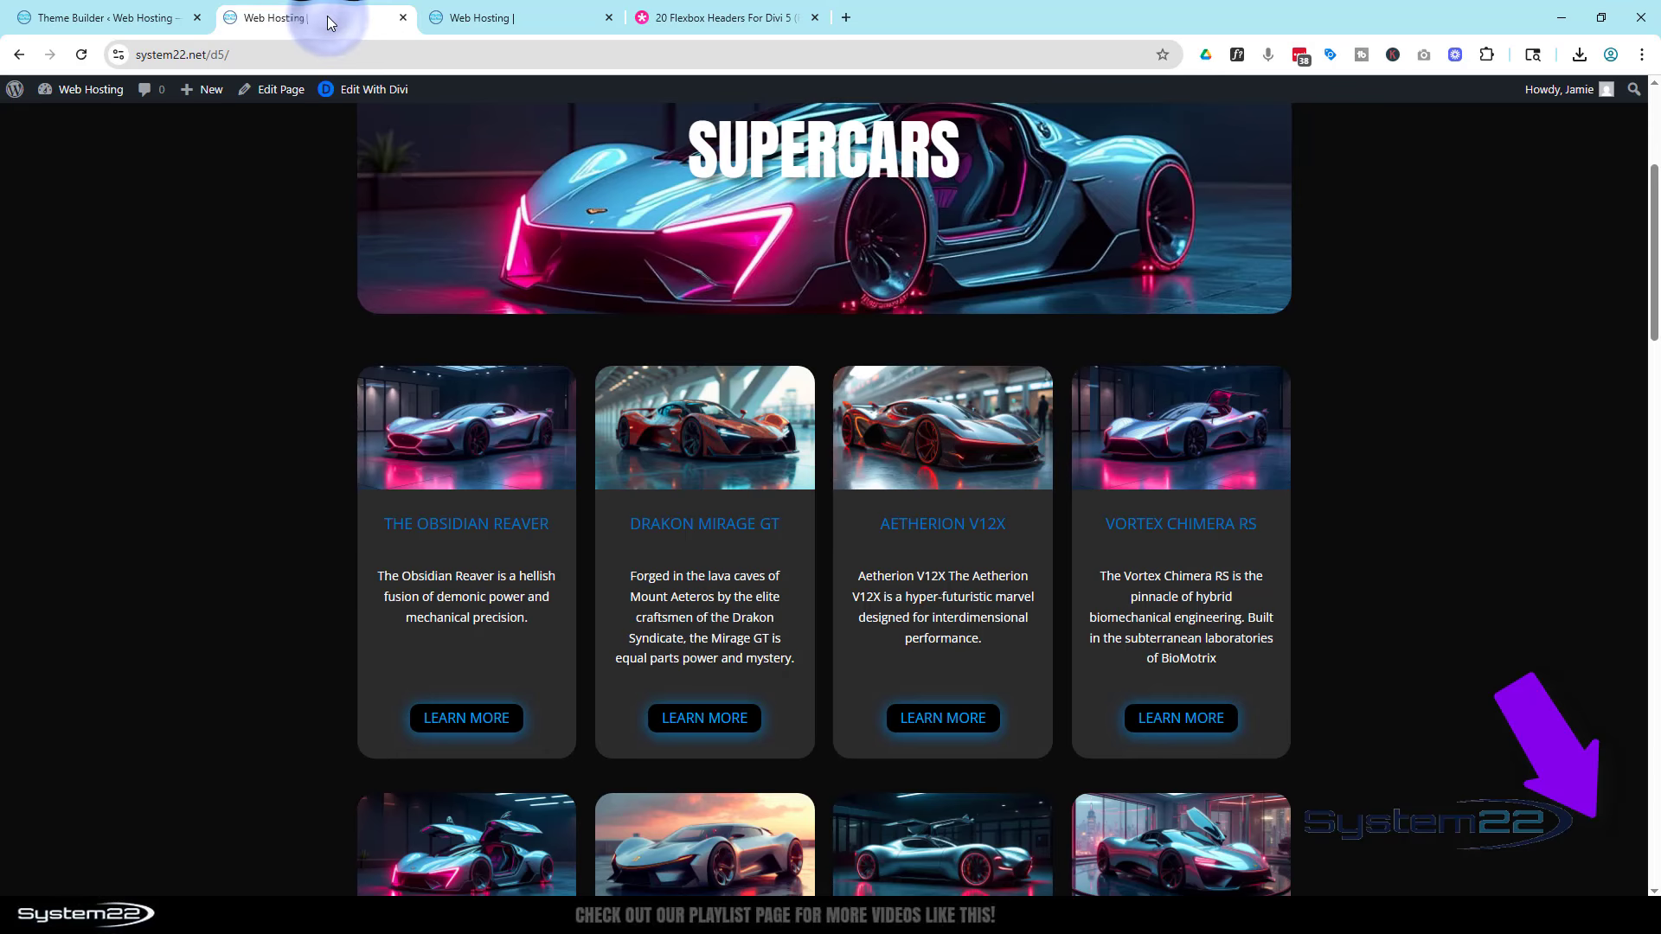
scroll(478, 553, up, 4)
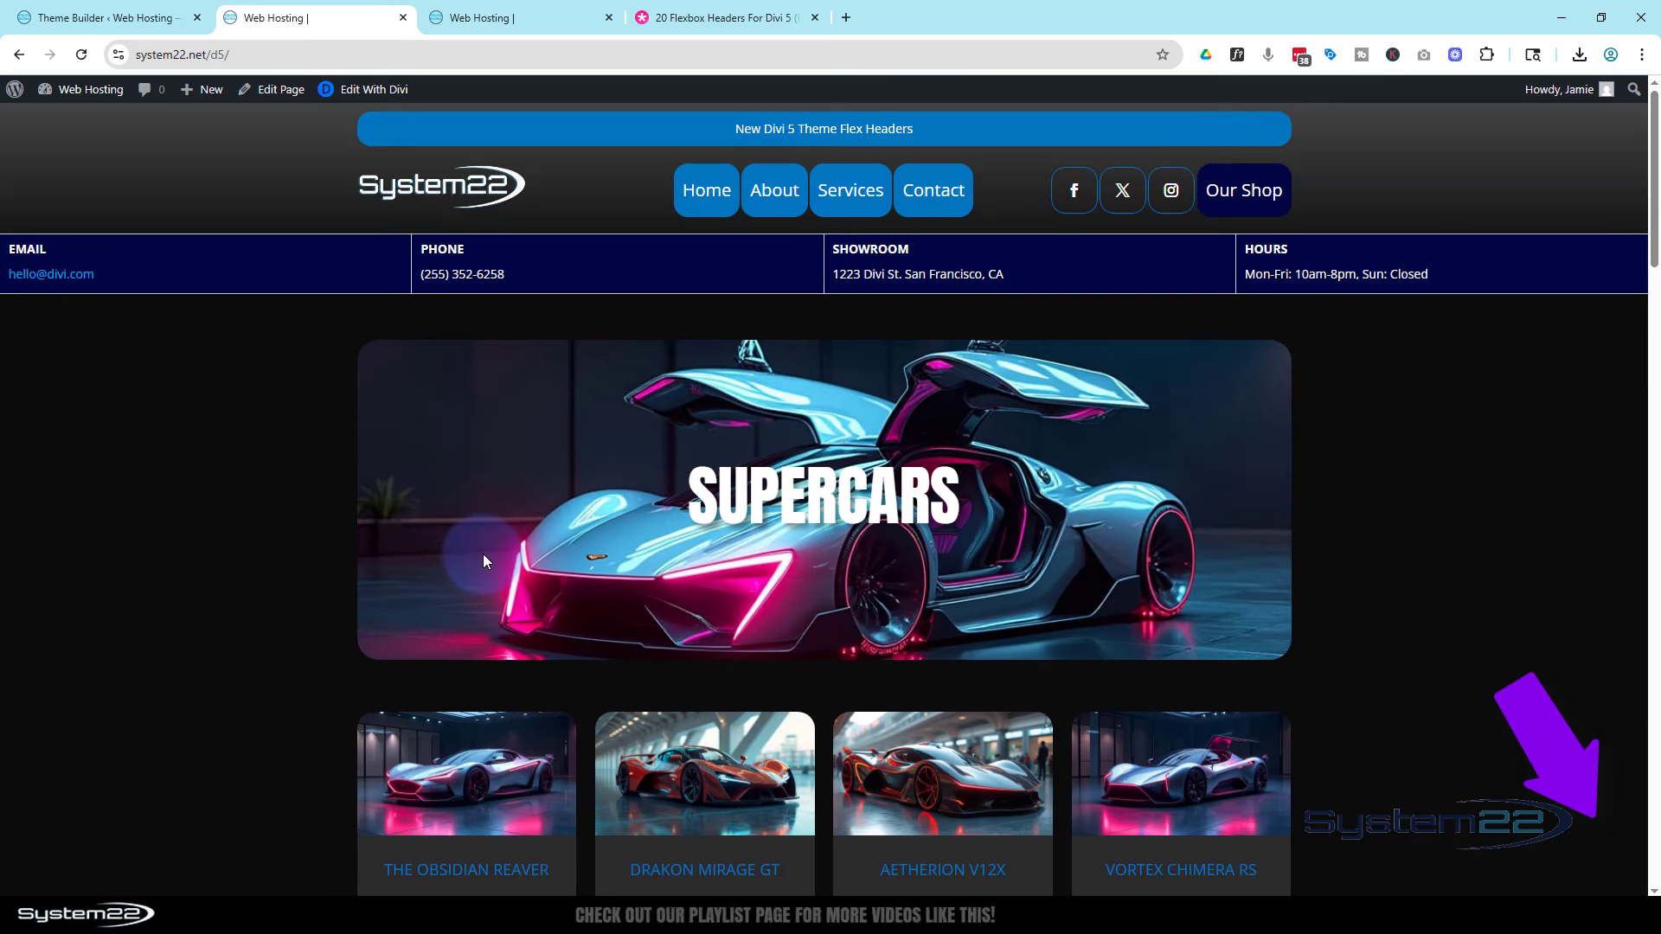